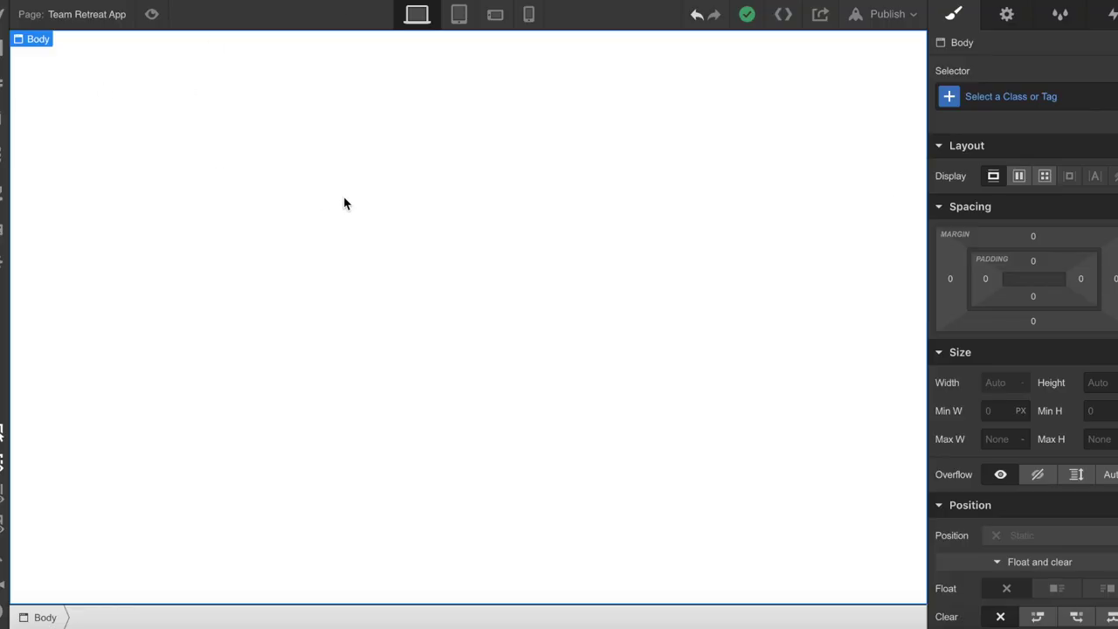
Add a Div Block to the page and give it the class c-main-container.
click(3, 50)
drag(51, 355, 464, 307)
click(998, 95)
text(c-main-contain)
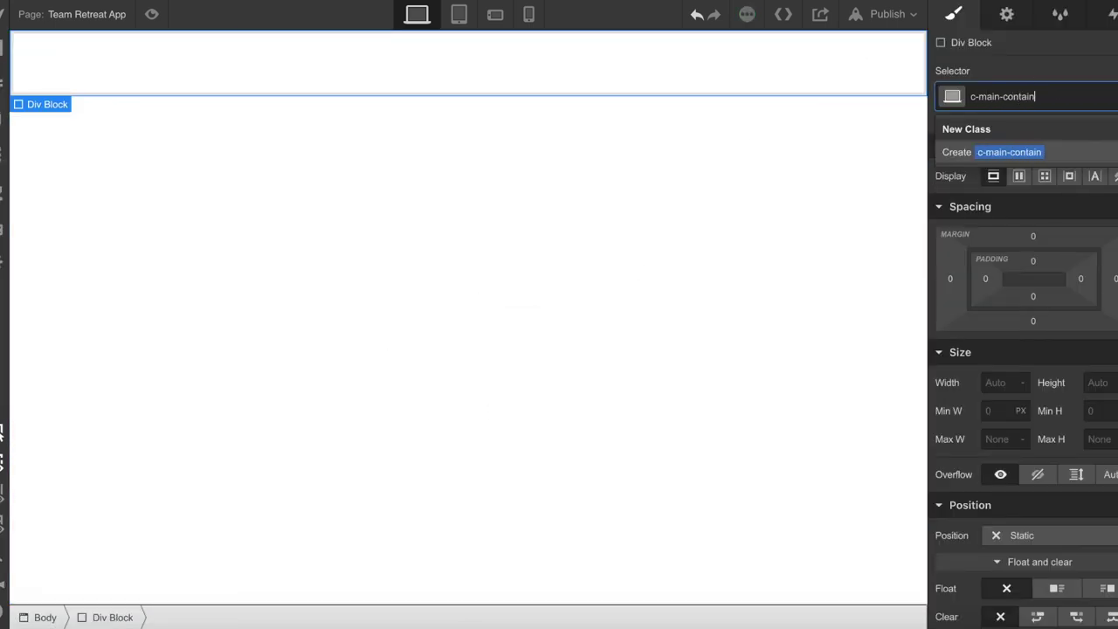
text(er)
key(Return)
Size c-main-container to 500px wide, 100% max width and 100vh tall.
click(1000, 437)
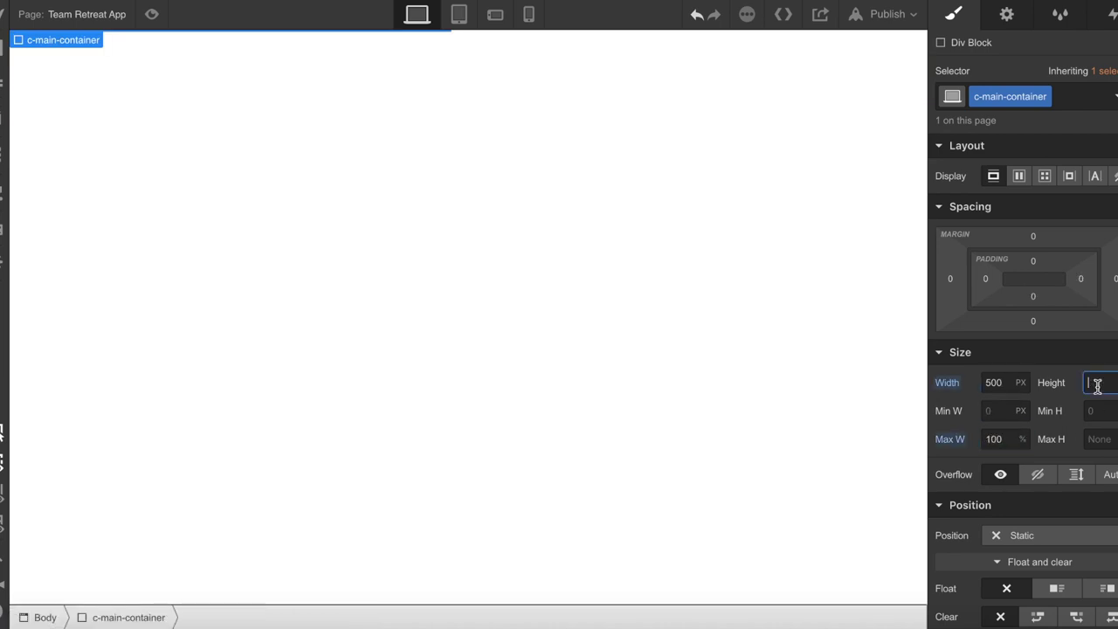
text(100vh)
key(Return)
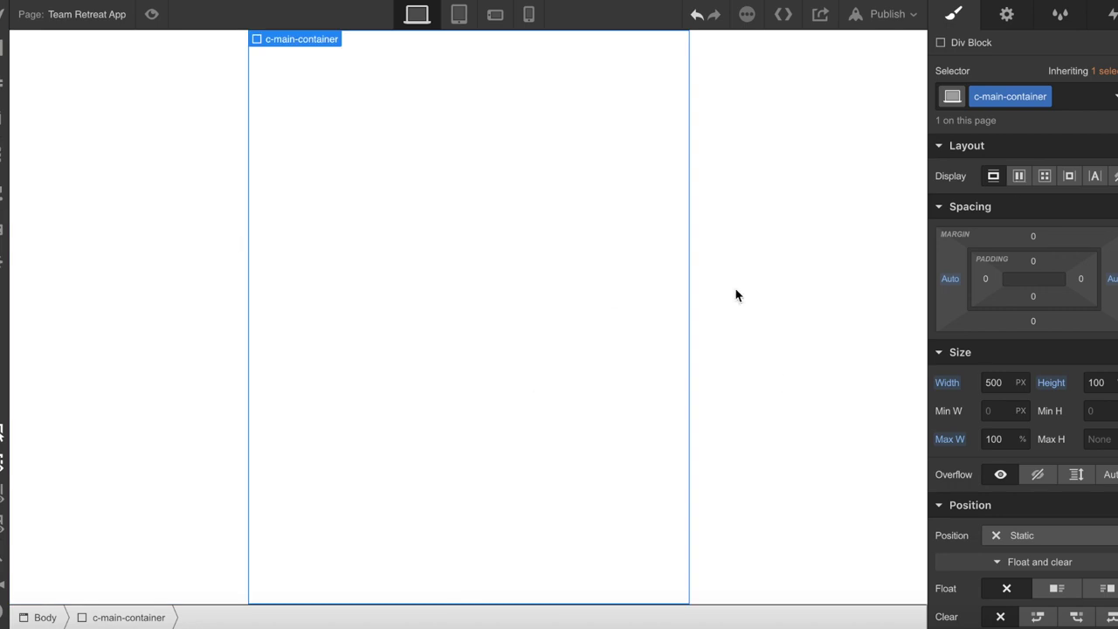
Give the container a pale #f7f9fa background.
scroll(988, 381, down, 10)
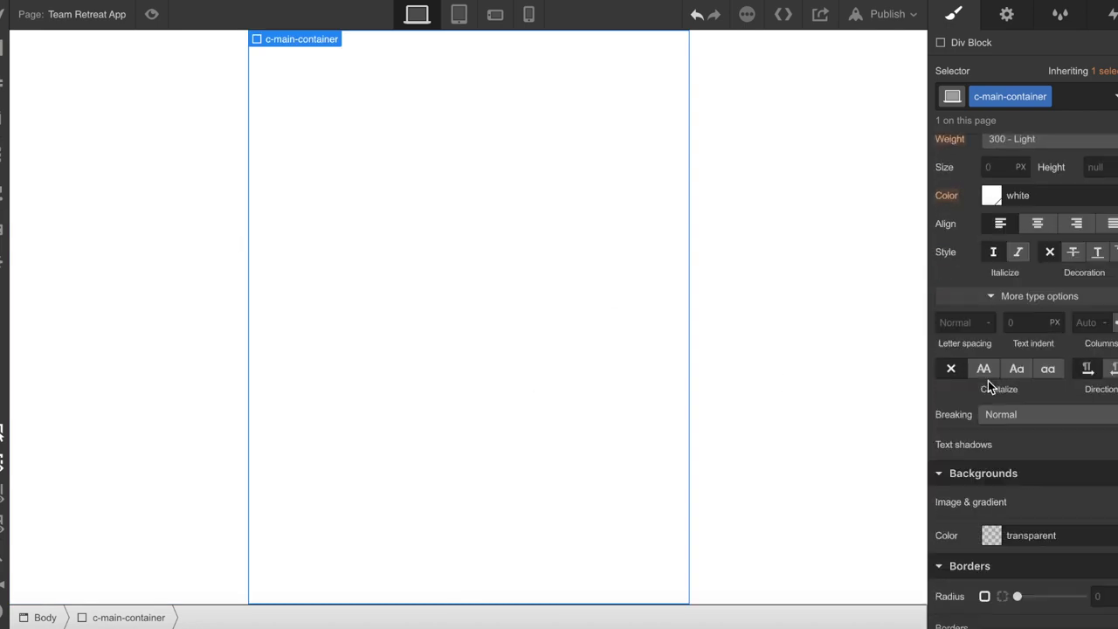
click(992, 364)
click(995, 331)
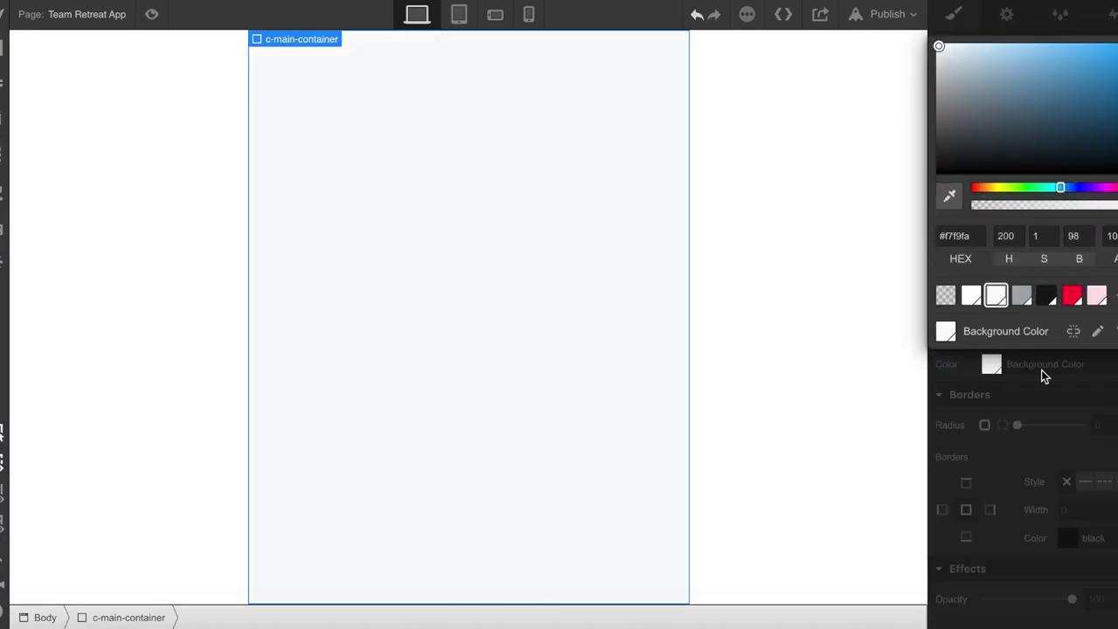
click(968, 386)
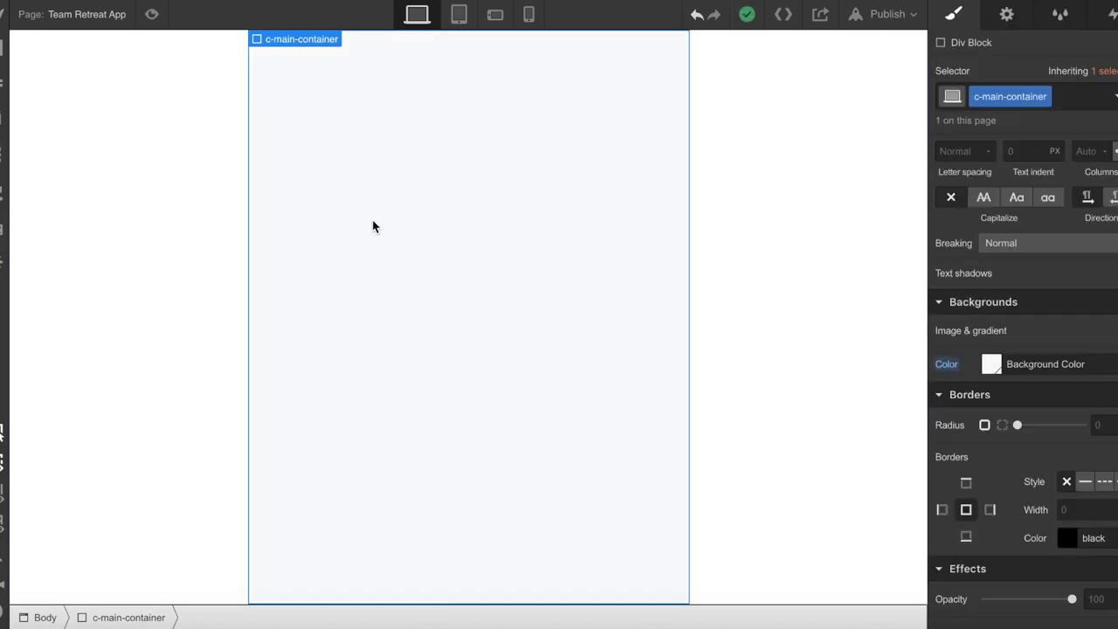
click(5, 55)
Drop a Tabs element into c-main-container and give its Tabs Menu the class c-nav.
scroll(61, 393, down, 10)
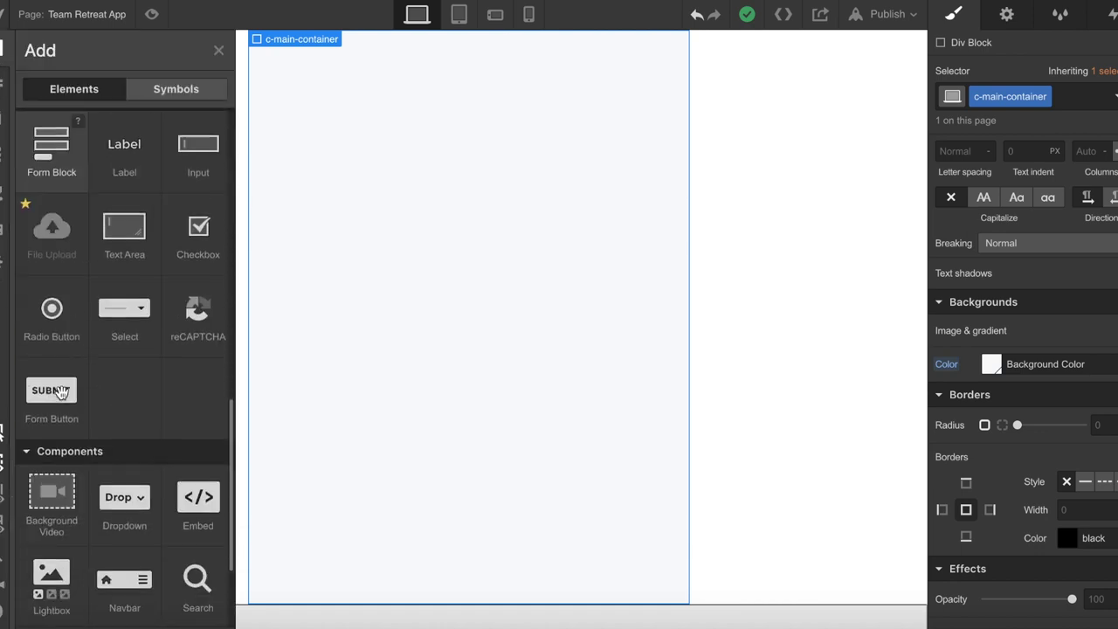
drag(155, 506, 442, 317)
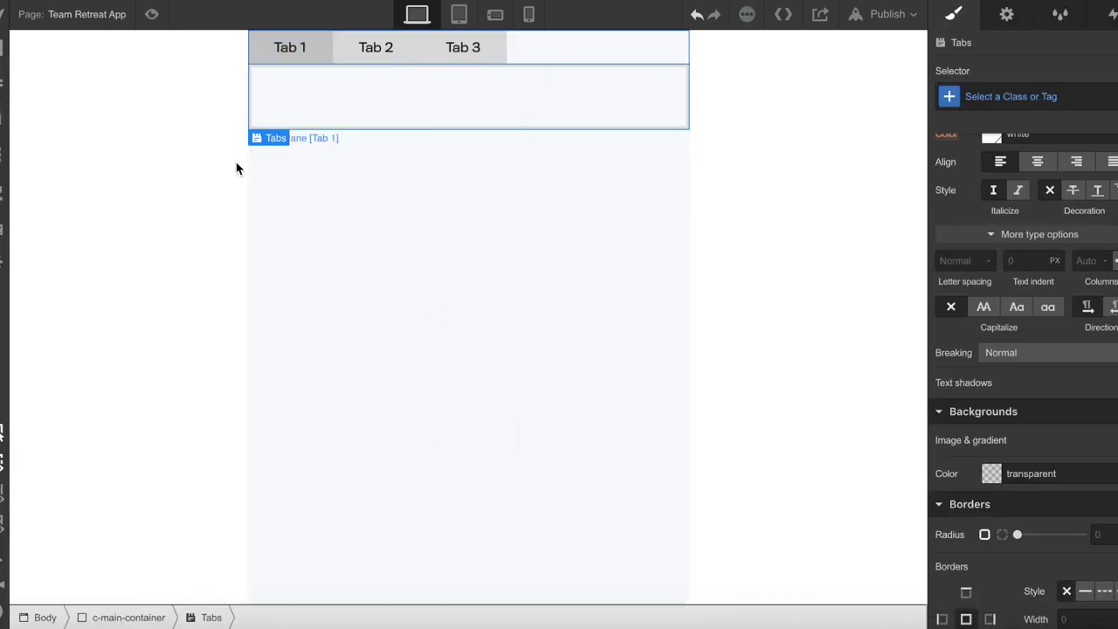
click(3, 85)
click(91, 145)
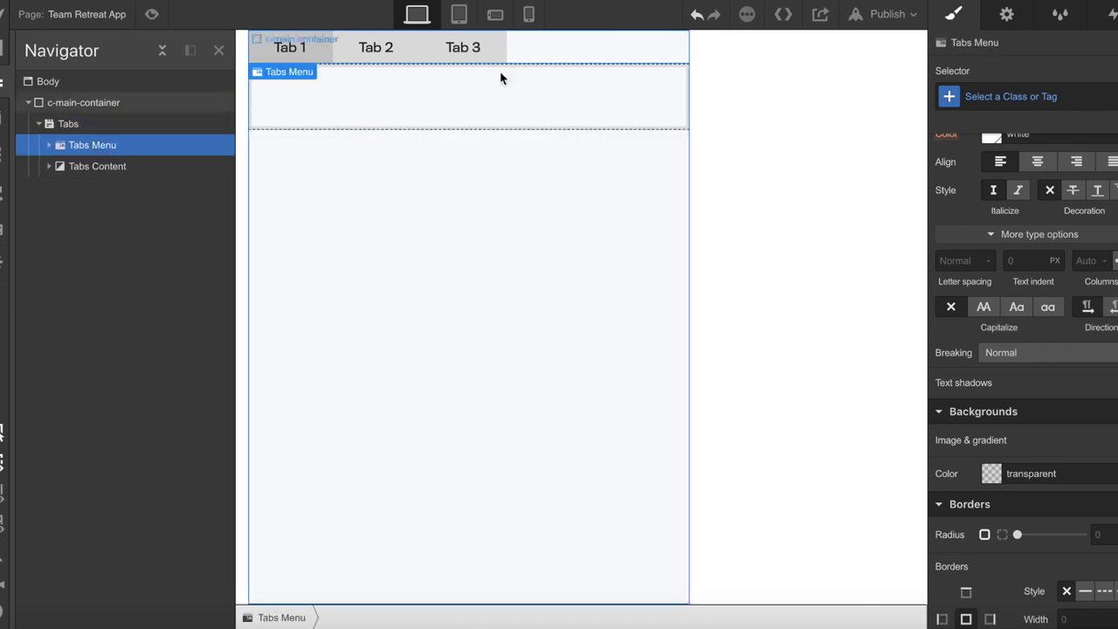
click(1009, 96)
text(c-nav)
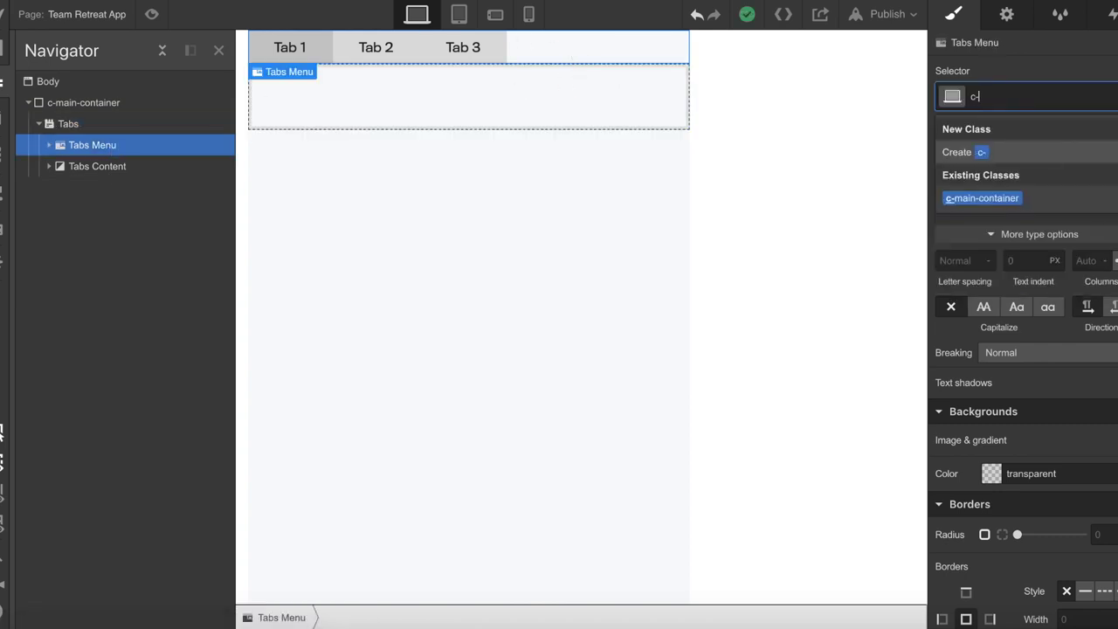
key(Return)
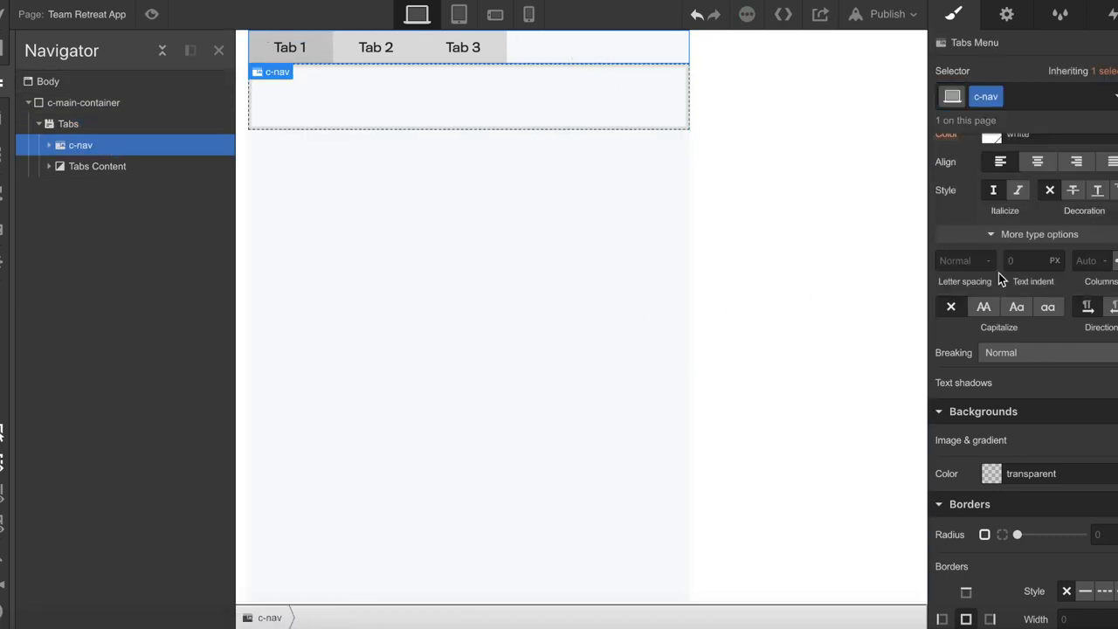
Fix the c-nav tab bar to the page bottom at 500px width.
scroll(996, 284, up, 6)
click(1026, 320)
click(1018, 360)
click(1091, 346)
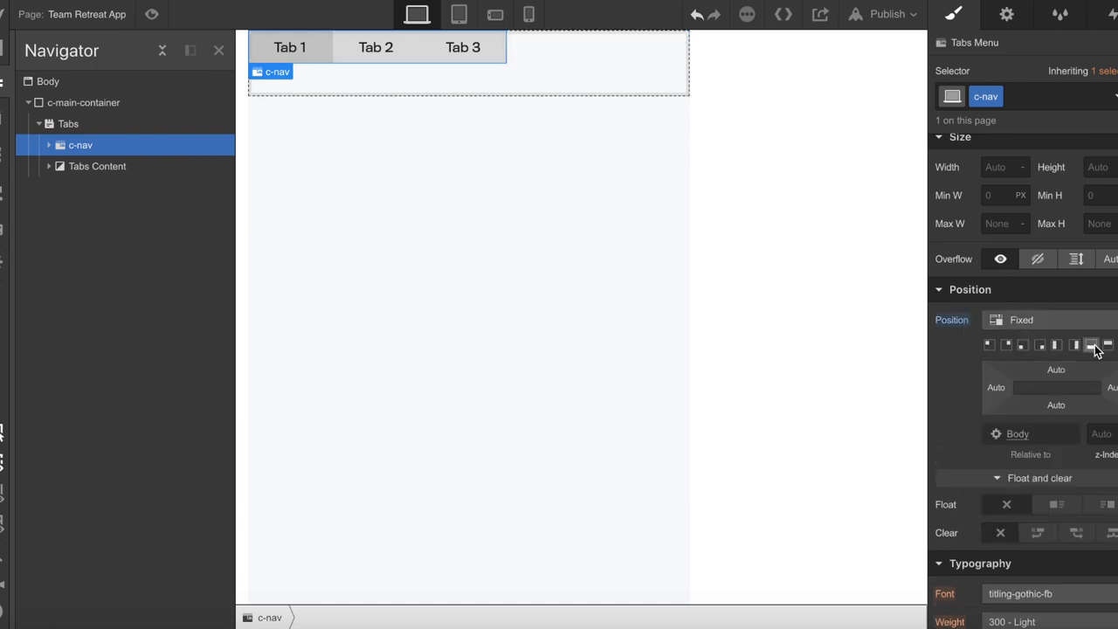
key(z)
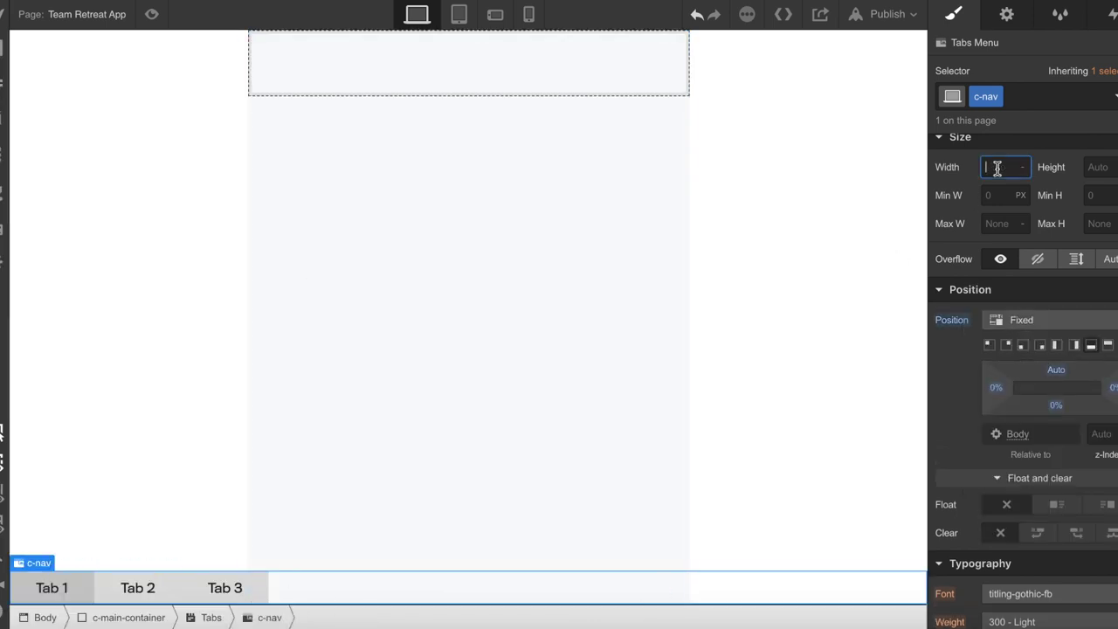
key(Return)
scroll(1062, 214, up, 3)
Give the first tab link the class c-nav_links.
key(z)
click(322, 591)
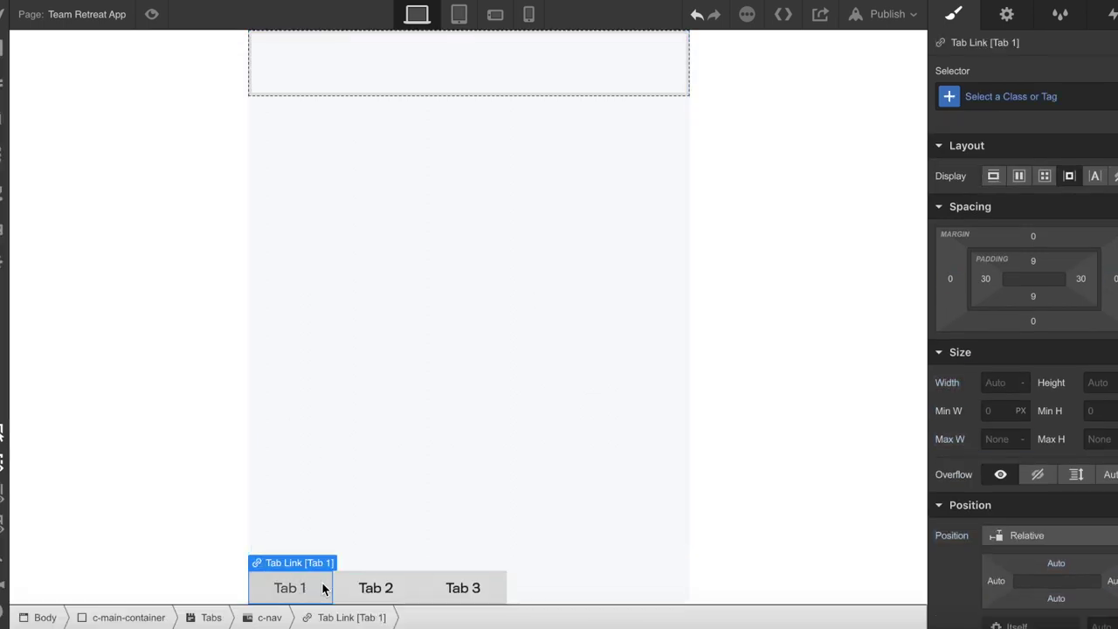
key(ctrl+Return)
text(c-nav_link)
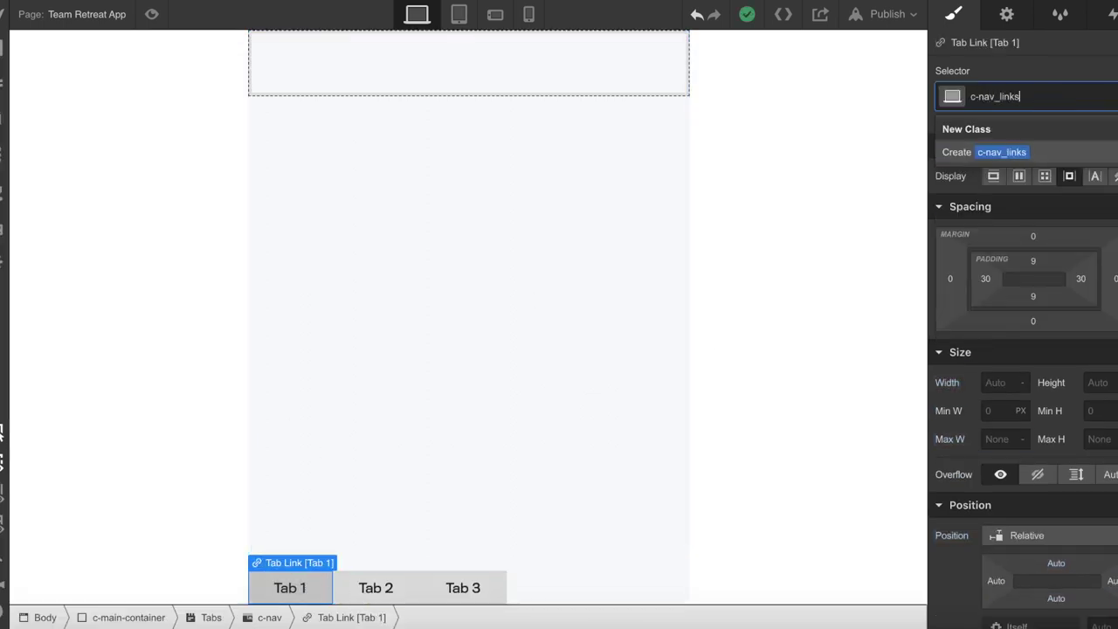
text(s)
key(Return)
Give the first tab's label text the class c-nav_text.
click(384, 594)
click(282, 581)
click(290, 588)
click(1013, 98)
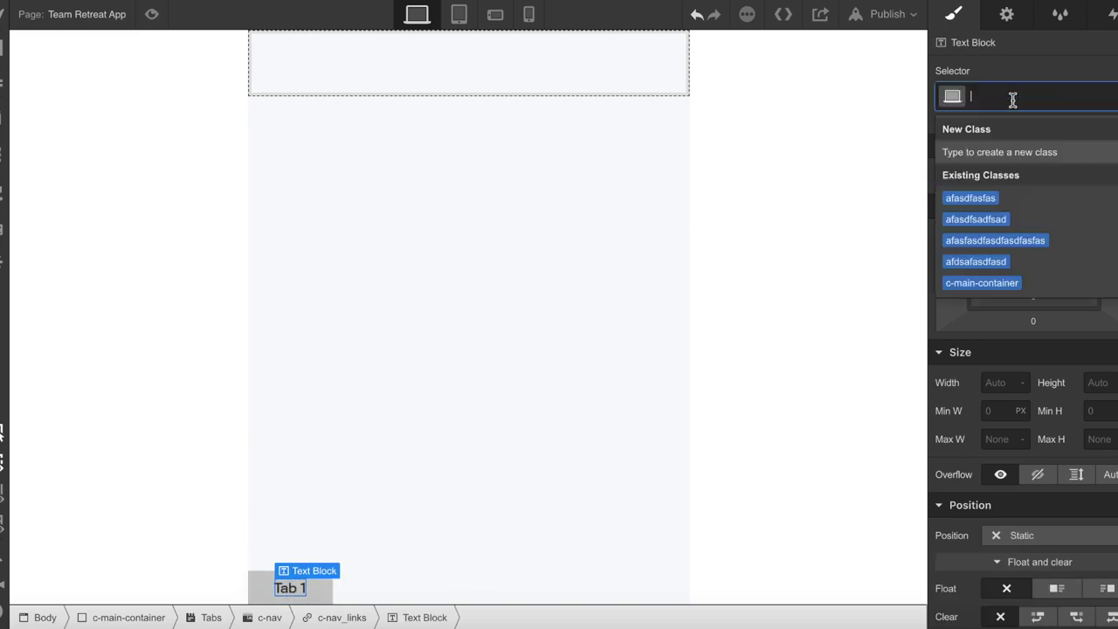
text(c-nav_text)
key(Return)
Duplicate the first tab link.
click(320, 591)
key(z)
right_click(92, 163)
right_click(303, 560)
click(332, 436)
key(z)
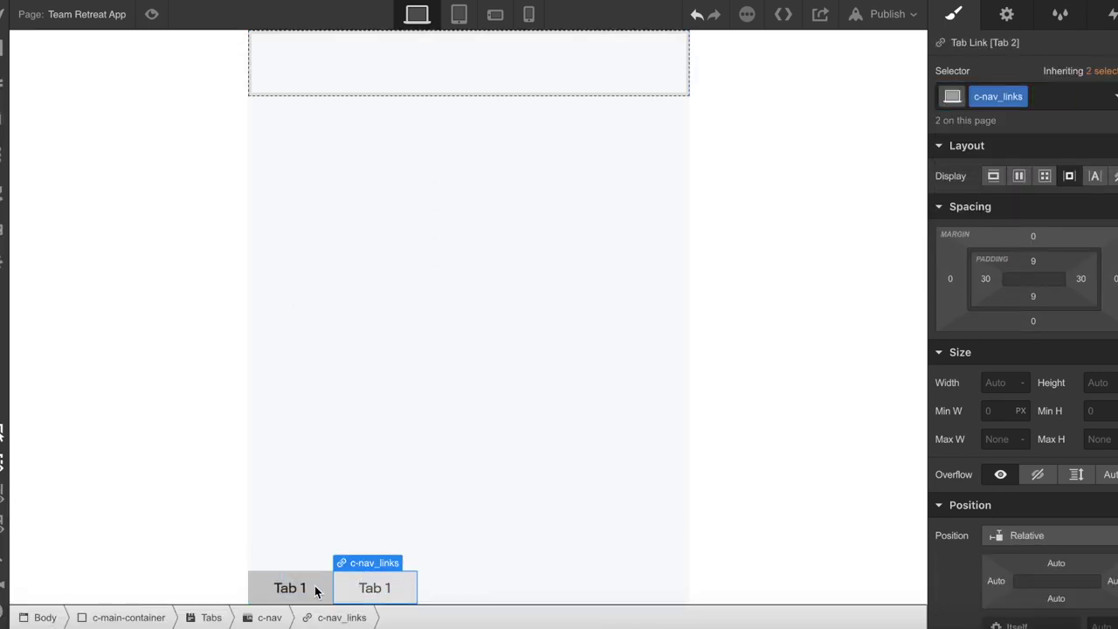
Relabel the two tabs Itinerary and Lodging.
double_click(291, 588)
text(Itinerary)
double_click(412, 588)
key(BackSpace)
text(Lodging)
key(Escape)
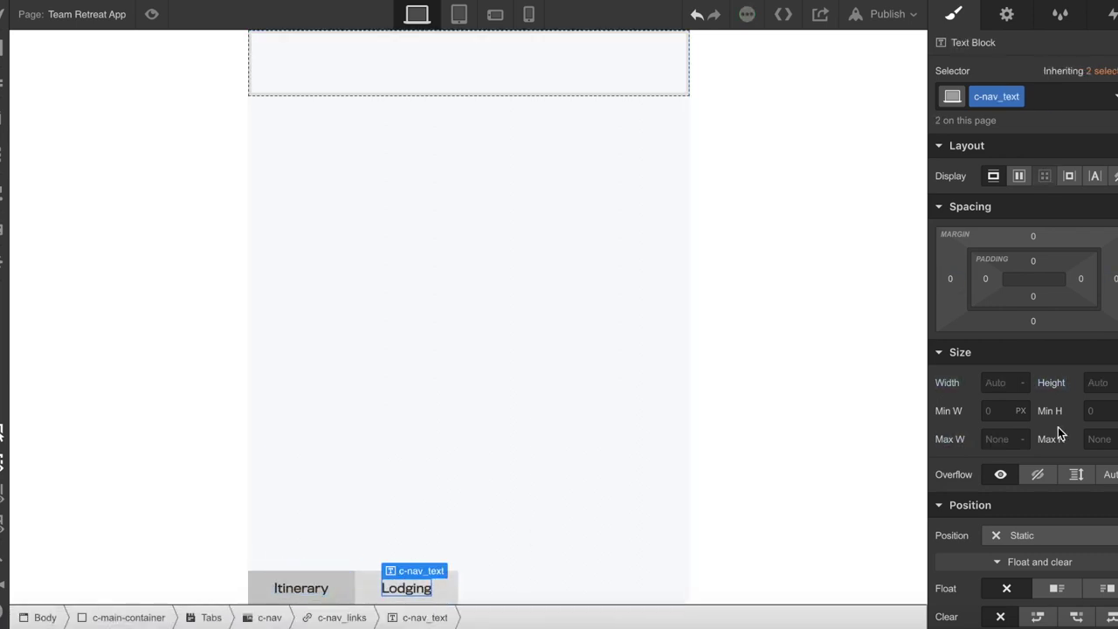
Style the tab labels extra light, light grey, size 11 with line height 1.
scroll(1058, 428, down, 5)
click(1040, 166)
click(1043, 144)
click(1038, 292)
click(971, 566)
click(982, 262)
text(11)
key(Tab)
text(1)
Make the Lodging and active Itinerary tab backgrounds transparent.
click(426, 599)
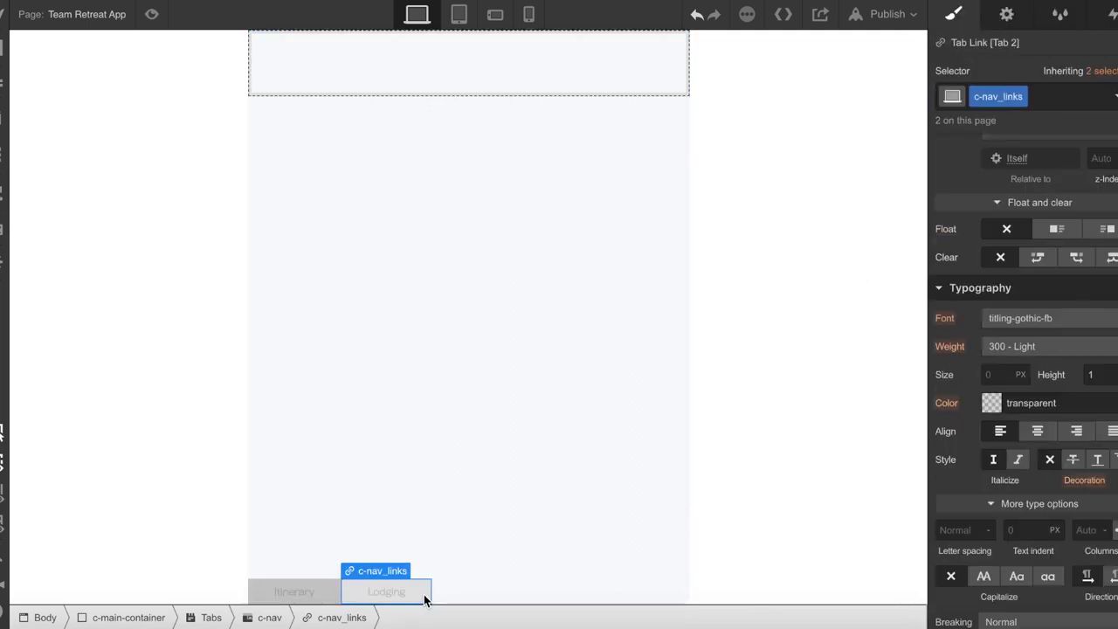
scroll(1005, 271, down, 5)
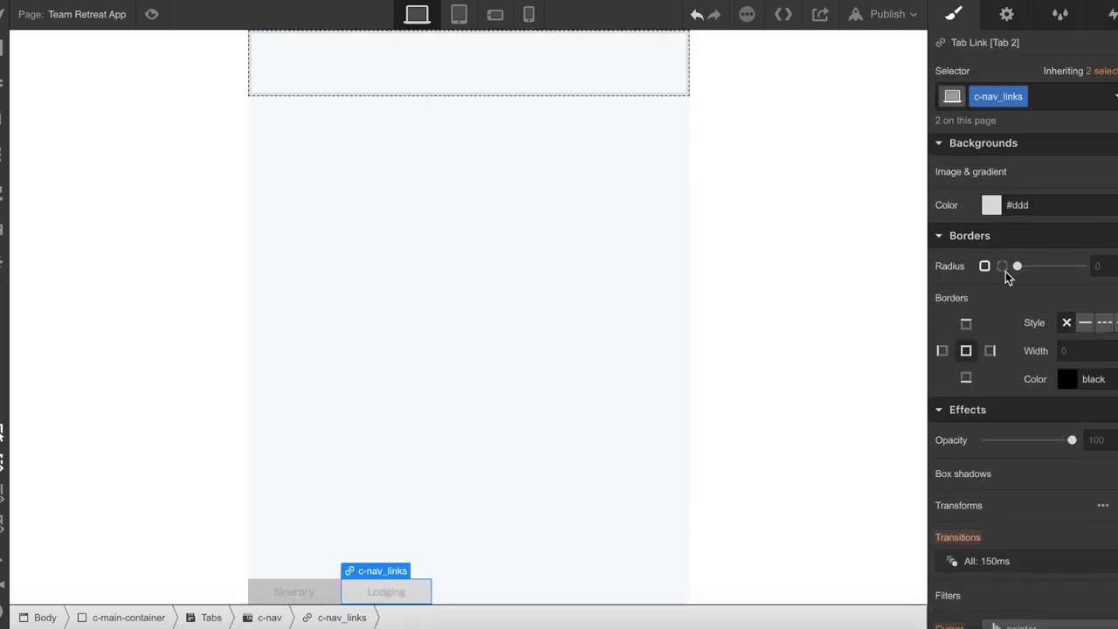
click(993, 205)
click(297, 591)
click(991, 206)
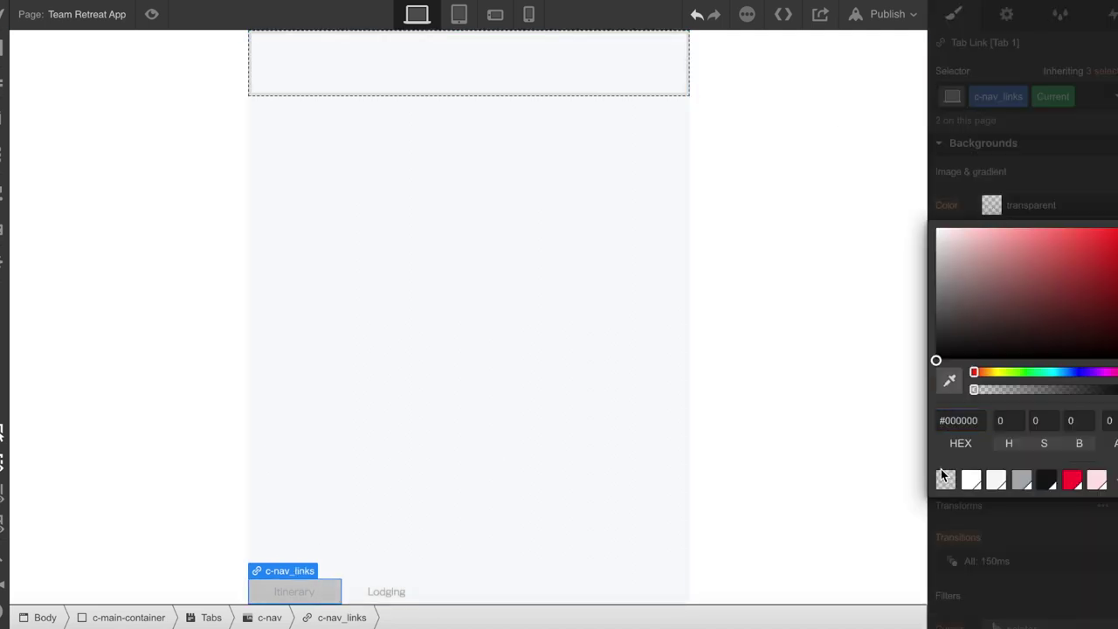
click(424, 592)
Set tab link side padding to 0 and give the c-nav bar 30px side padding.
scroll(1047, 228, up, 5)
drag(985, 289, 908, 285)
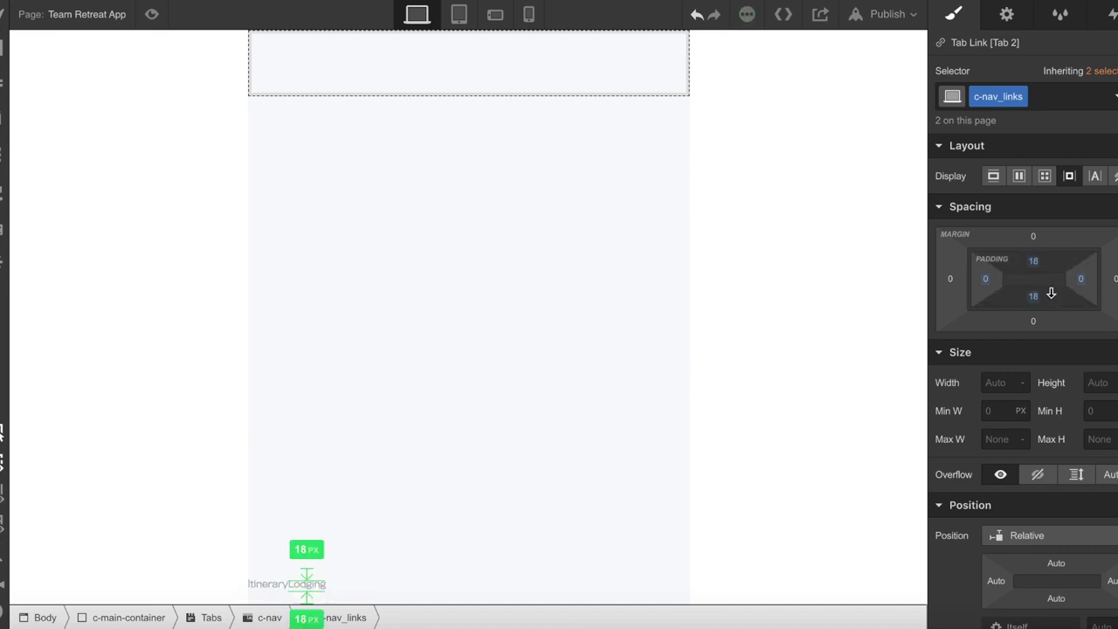
click(376, 591)
drag(986, 279, 1070, 278)
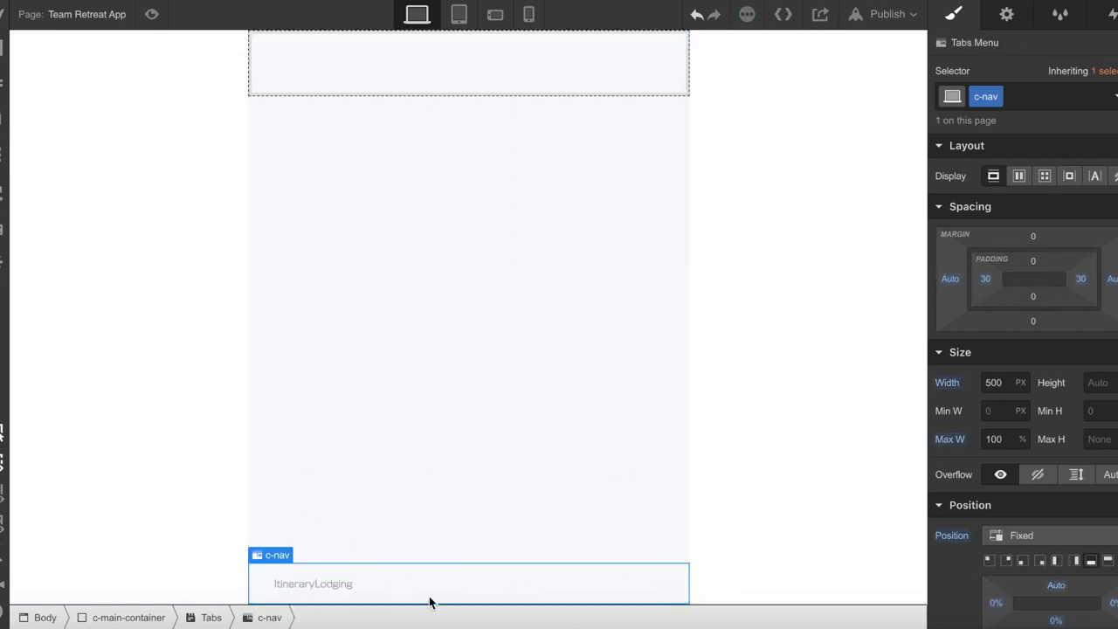
click(340, 598)
Insert a div block classed c-nav_icon-container into the tab link.
key(a)
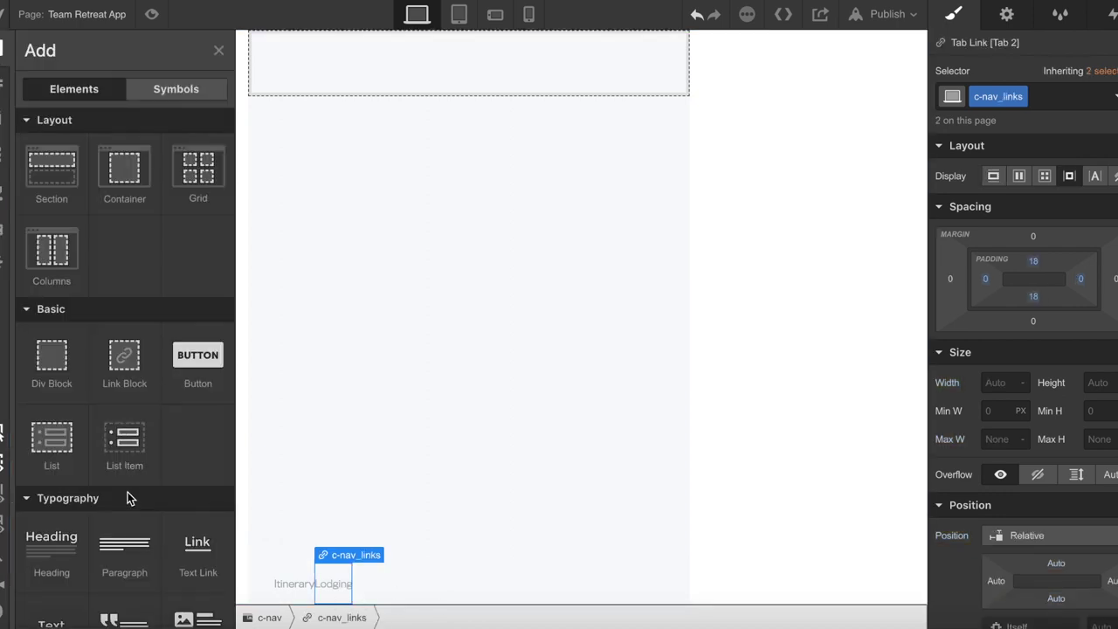
drag(50, 434, 301, 577)
key(ctrl+Return)
text(c)
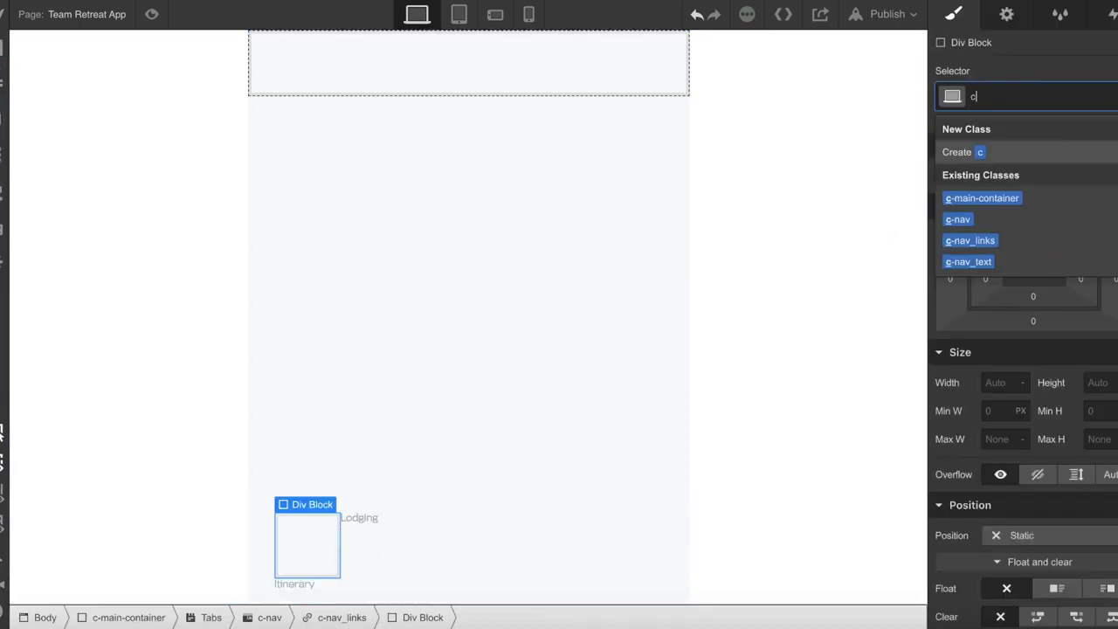
text(-nav_icon-container)
key(Return)
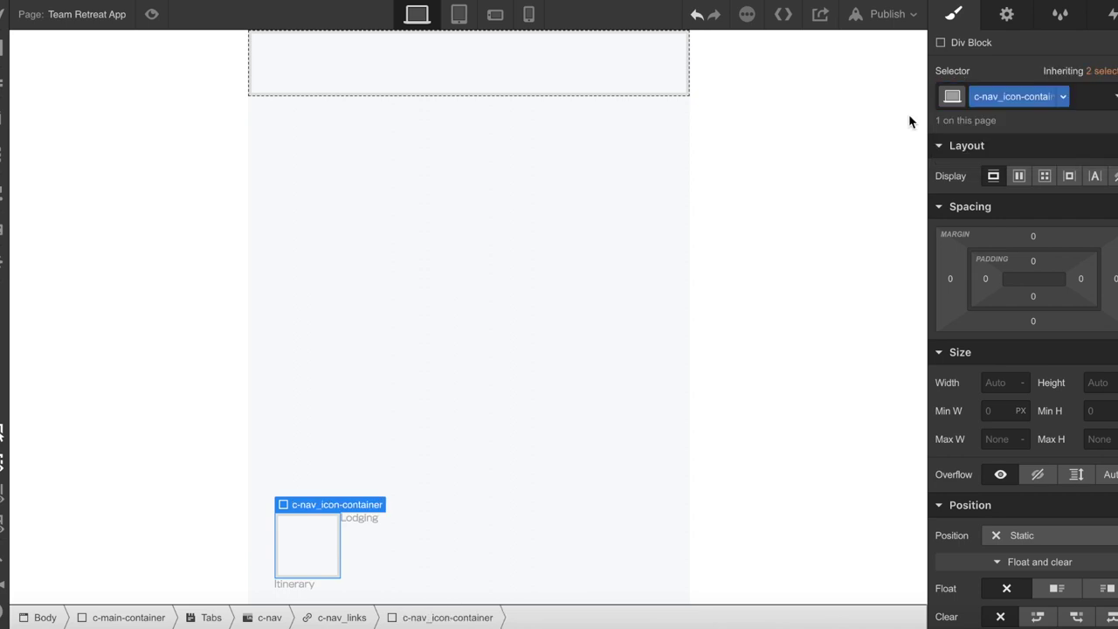
Move the Lodging label below its icon container.
click(355, 537)
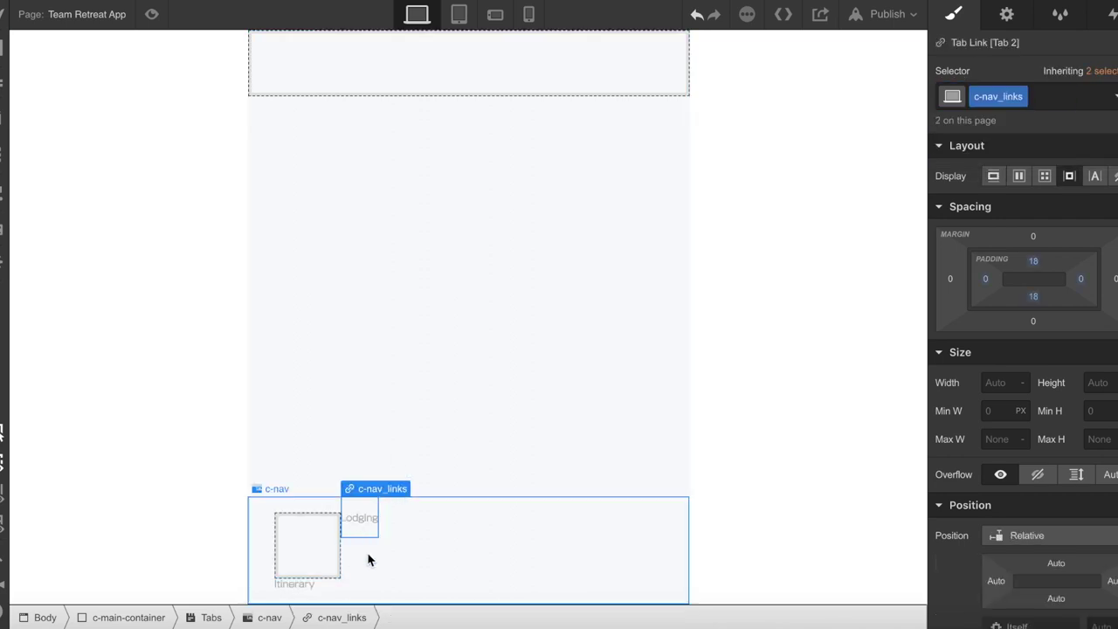
scroll(1049, 455, down, 3)
click(312, 569)
click(359, 524)
drag(369, 517, 370, 582)
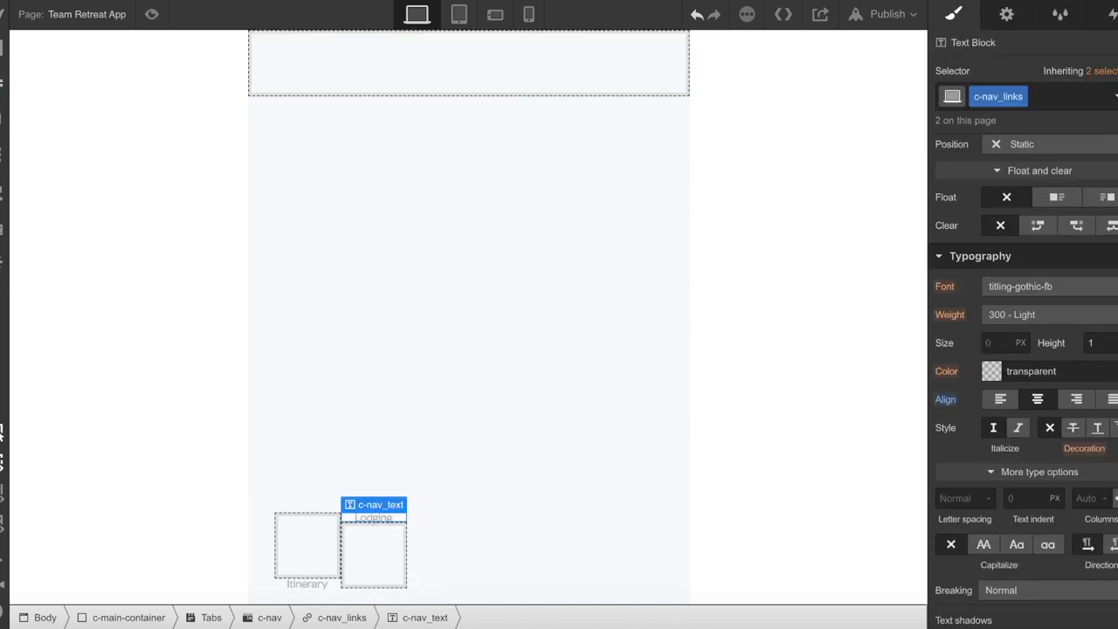
click(105, 251)
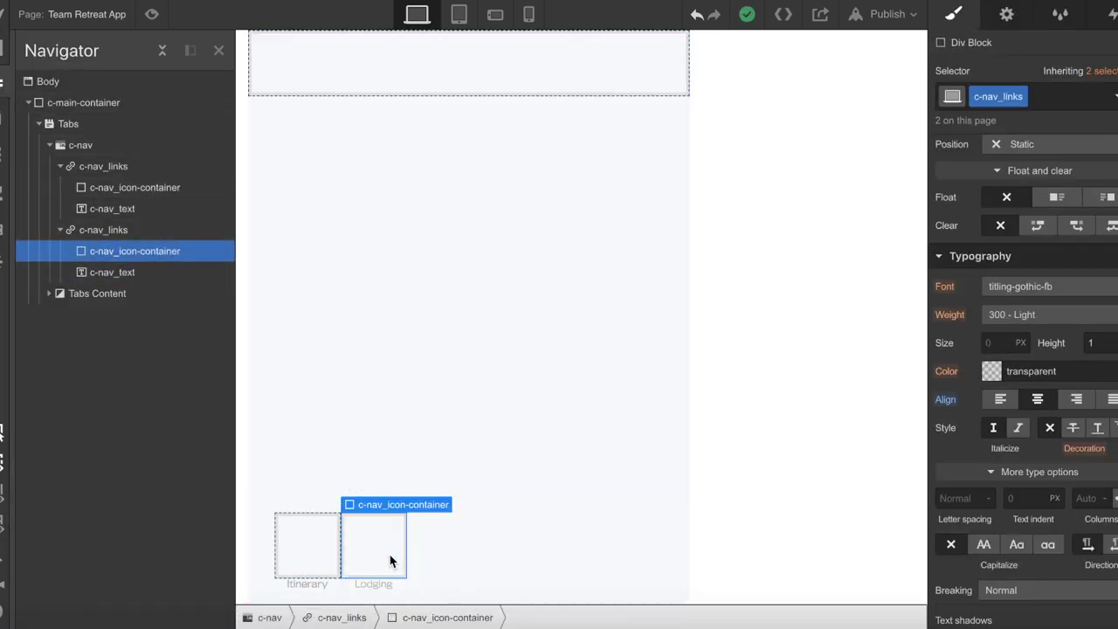
Place the red plan1.svg calendar in the Itinerary icon container as c-nav_icon, 30px wide.
key(a)
key(j)
scroll(117, 390, down, 10)
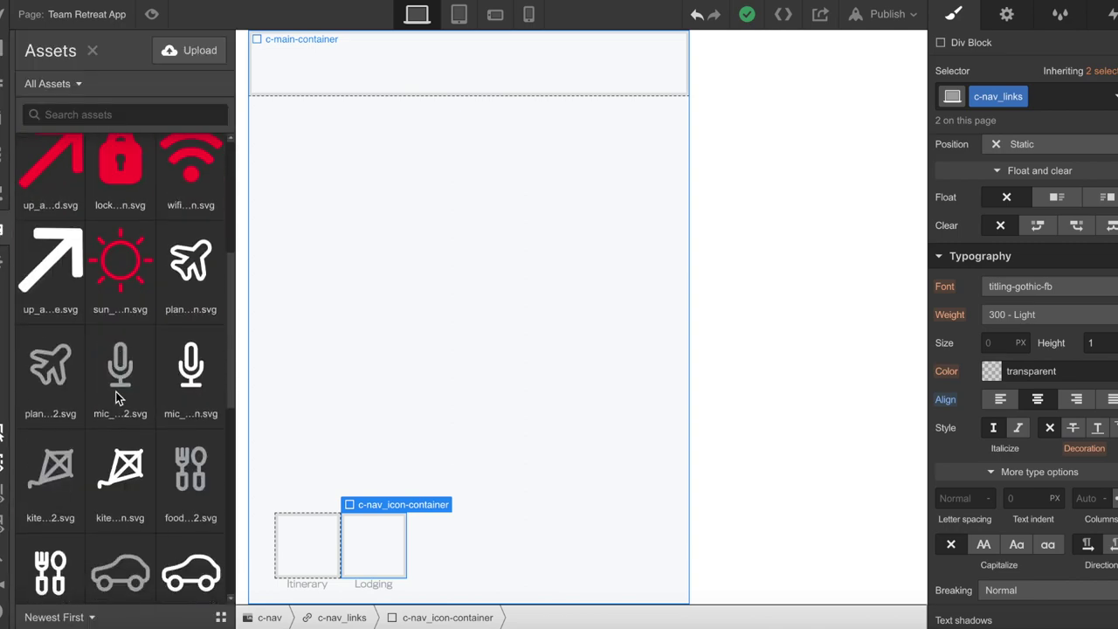
drag(187, 327, 304, 535)
click(993, 94)
text(c-nav_icon)
key(Return)
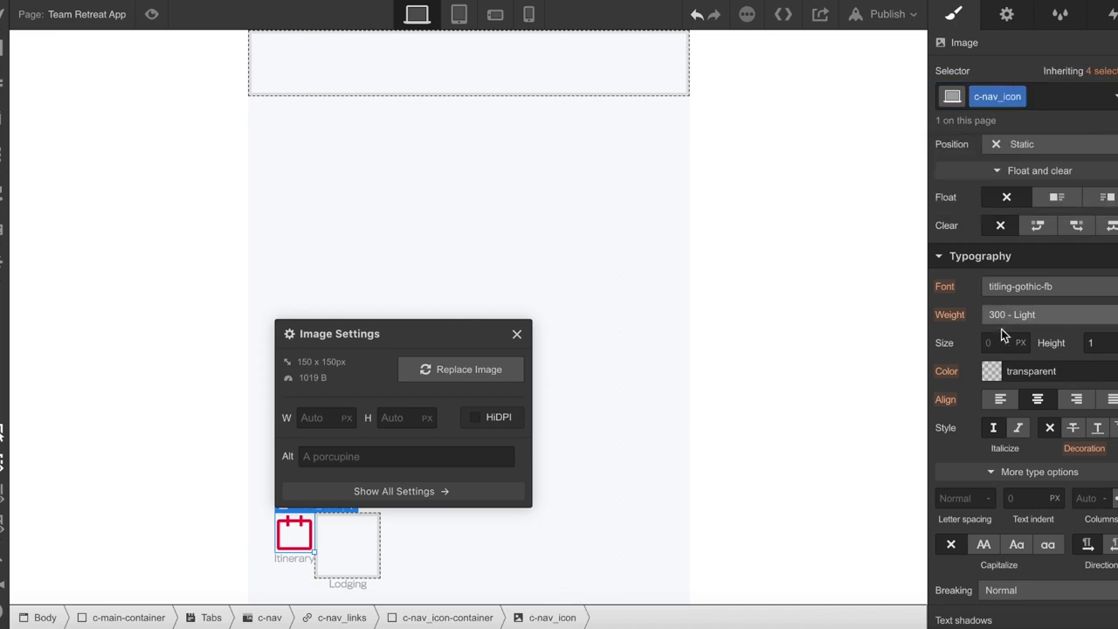
scroll(996, 191, down, 3)
click(995, 233)
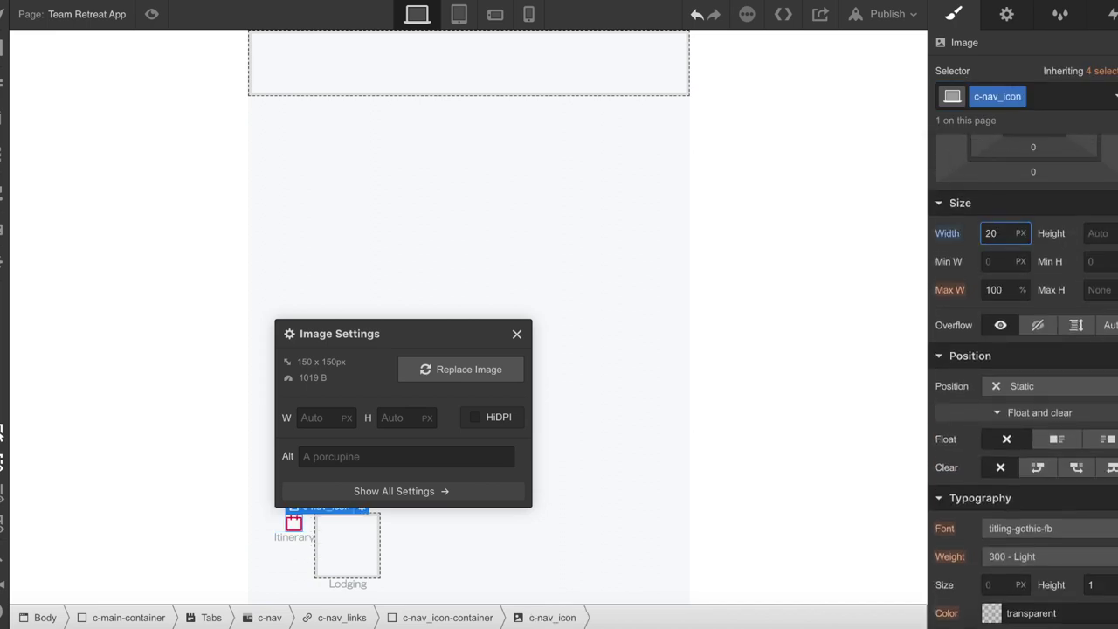
scroll(1013, 299, up, 2)
key(Return)
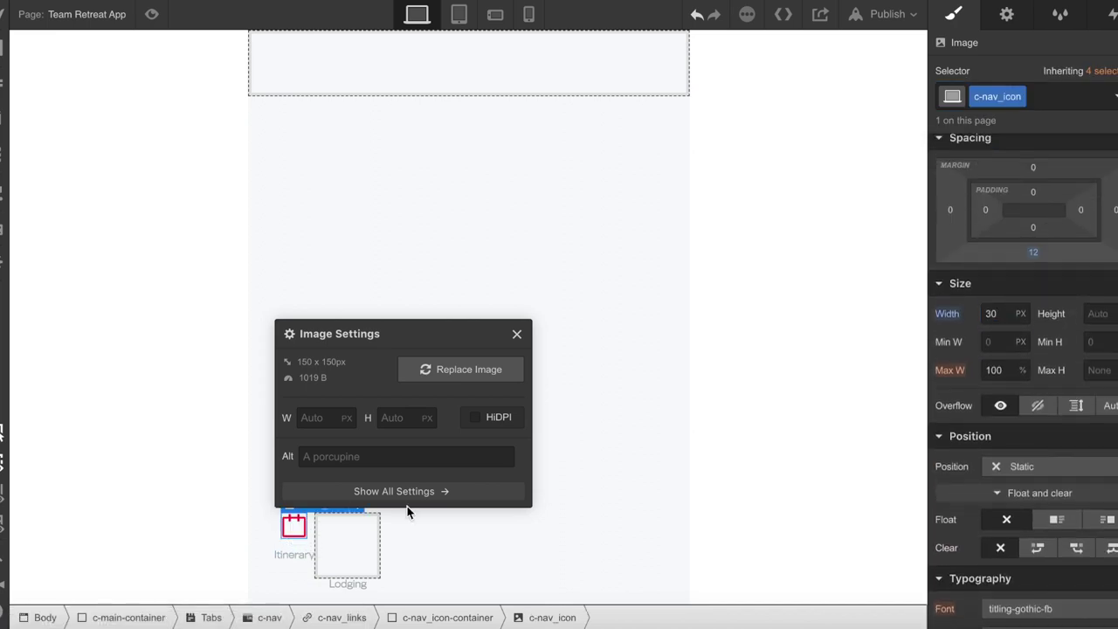
Duplicate the calendar, swap in grey plan2.svg, and class it c-nav_icon2.
right_click(298, 538)
click(359, 436)
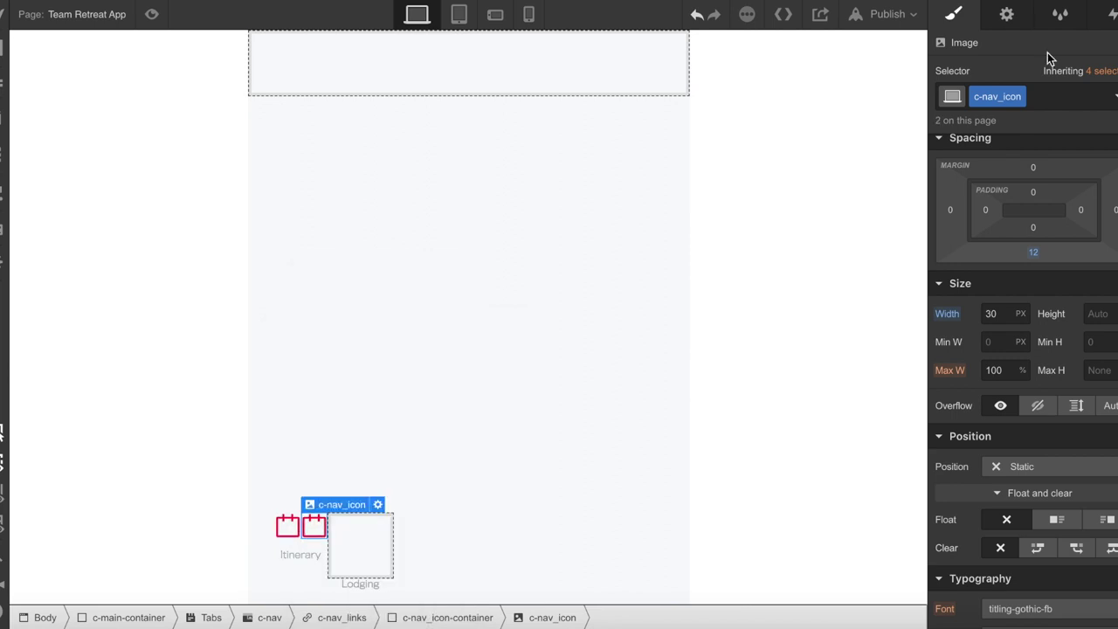
click(1006, 14)
click(1017, 148)
scroll(118, 349, down, 10)
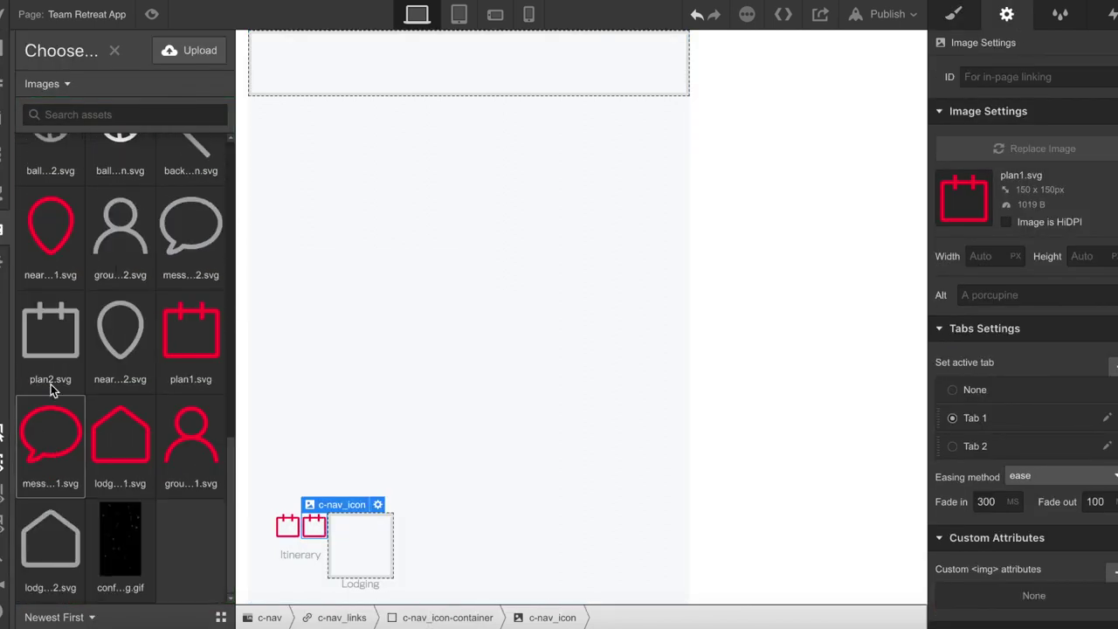
click(119, 324)
key(s)
click(1020, 96)
click(1002, 141)
key(BackSpace)
key(BackSpace)
key(BackSpace)
key(BackSpace)
key(BackSpace)
text(2)
Copy the calendar icons into the Lodging icon container.
click(289, 526)
click(290, 528)
click(385, 585)
click(290, 529)
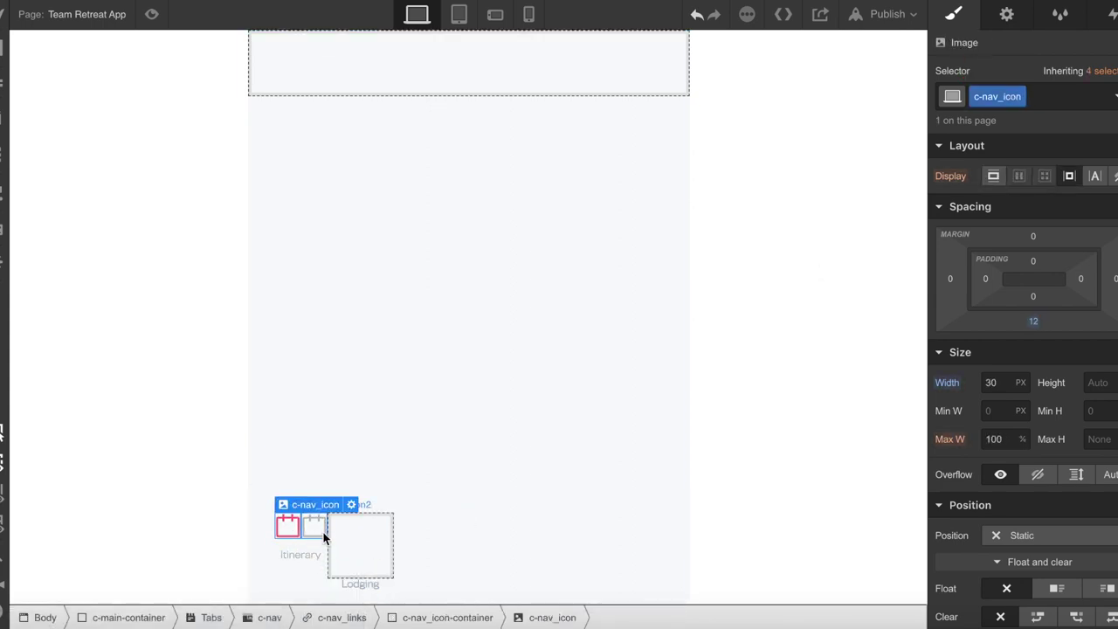
key(ctrl+c)
click(349, 559)
key(ctrl+v)
Swap the Lodging icons for the red lodging1.svg house and the grey house.
click(1007, 14)
click(1043, 148)
scroll(97, 435, down, 10)
click(45, 375)
click(367, 555)
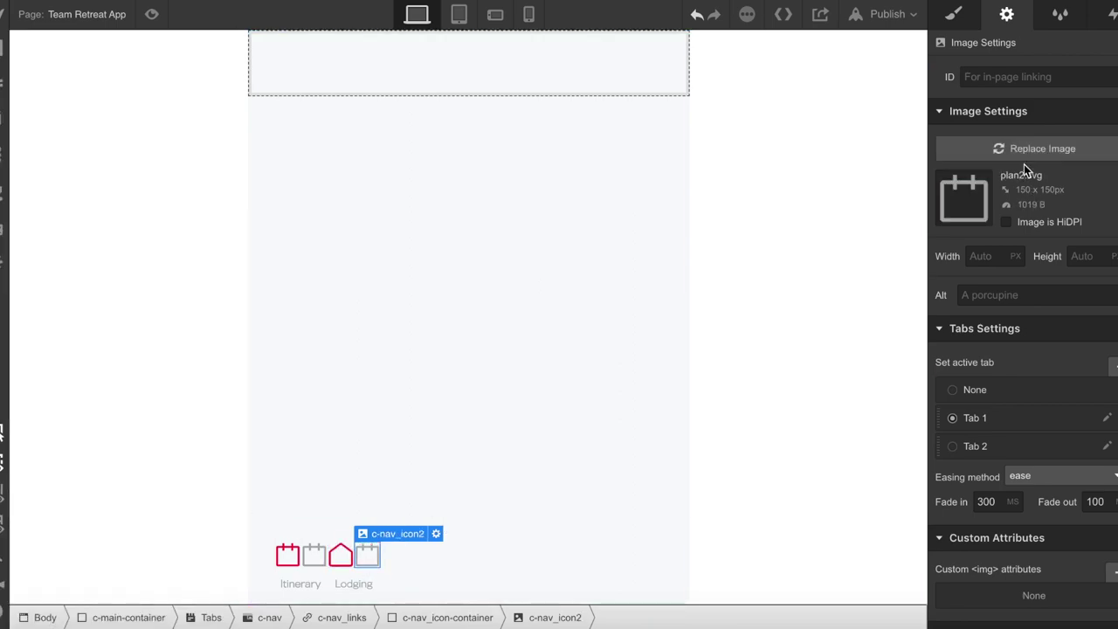
click(1042, 148)
scroll(147, 369, down, 10)
click(48, 549)
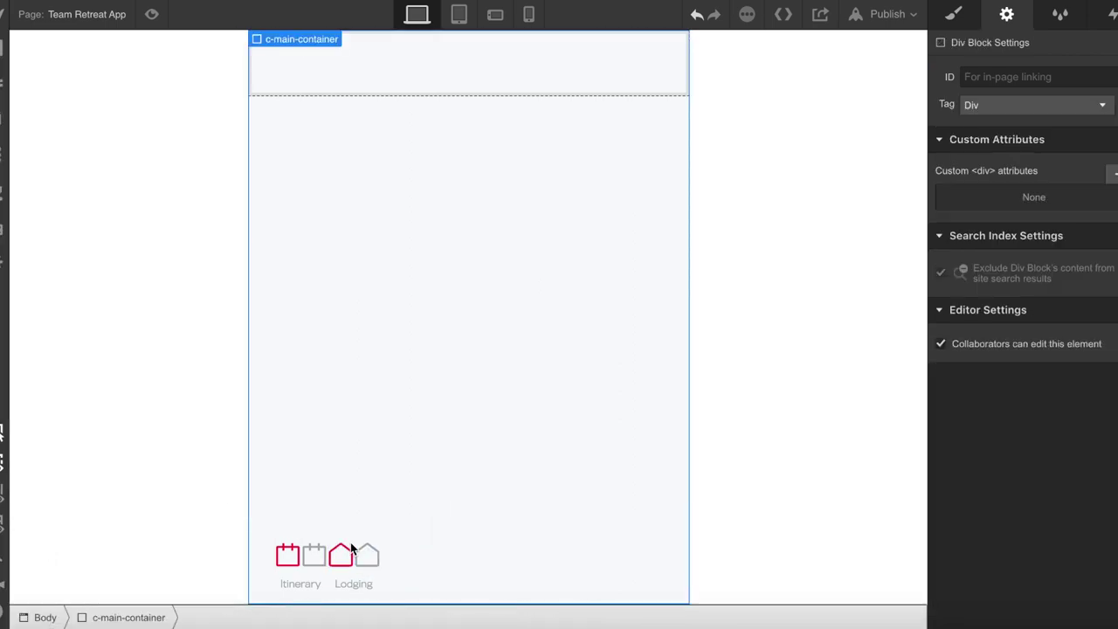
Set the red c-nav_icon images to Display none.
click(286, 554)
click(954, 14)
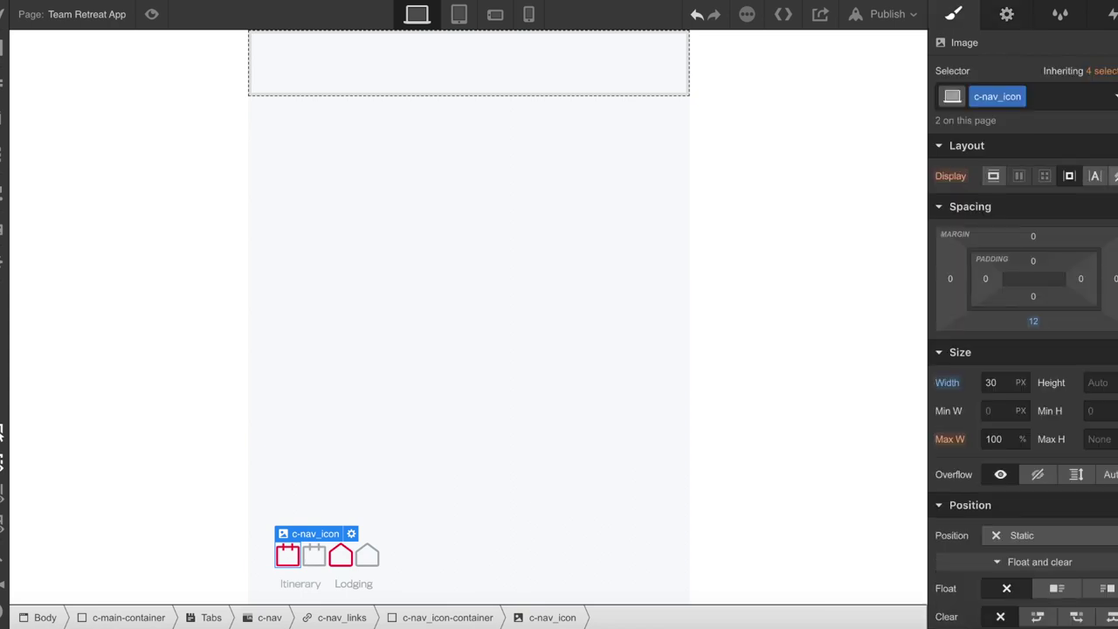
click(1114, 176)
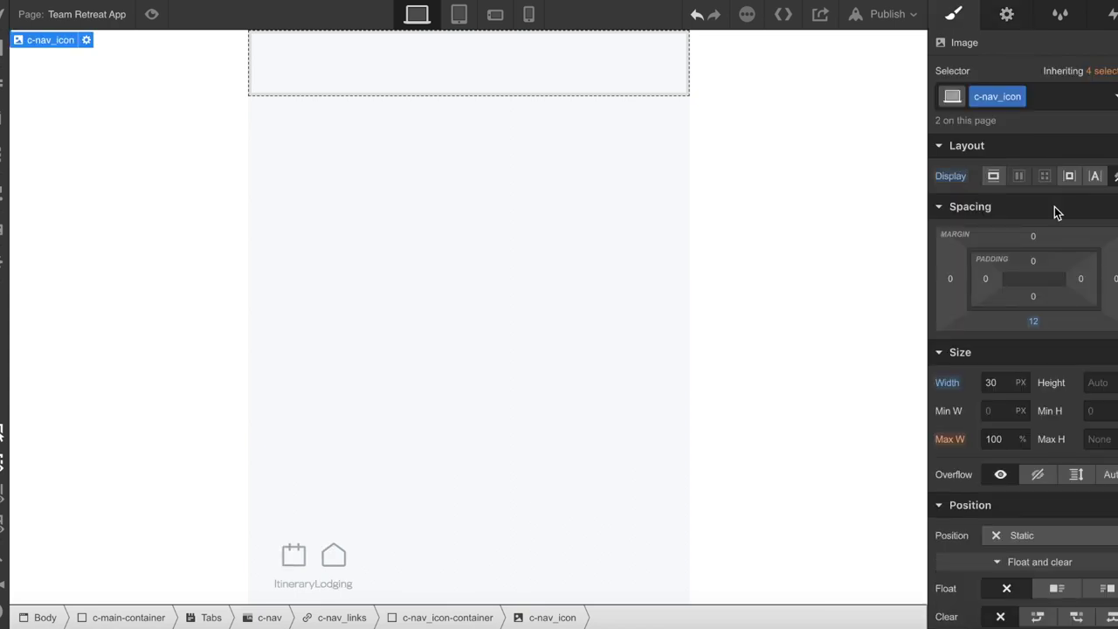
Duplicate the Lodging nav link three times.
click(341, 597)
right_click(342, 594)
click(358, 437)
right_click(370, 598)
click(417, 439)
right_click(411, 599)
click(459, 438)
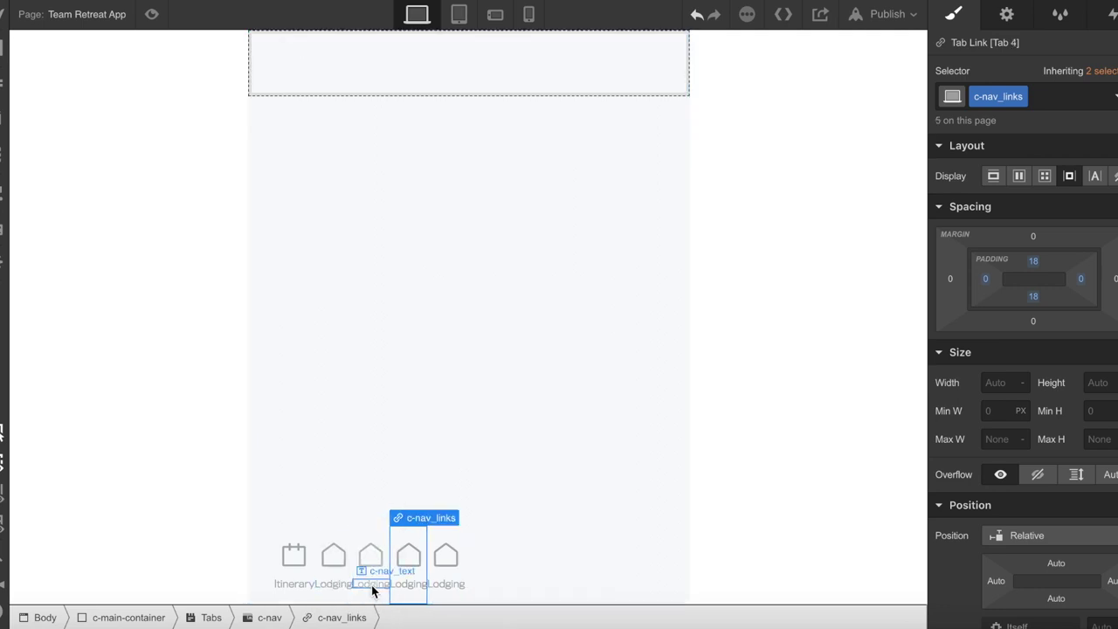
Change a copied Lodging label to Messages.
click(373, 591)
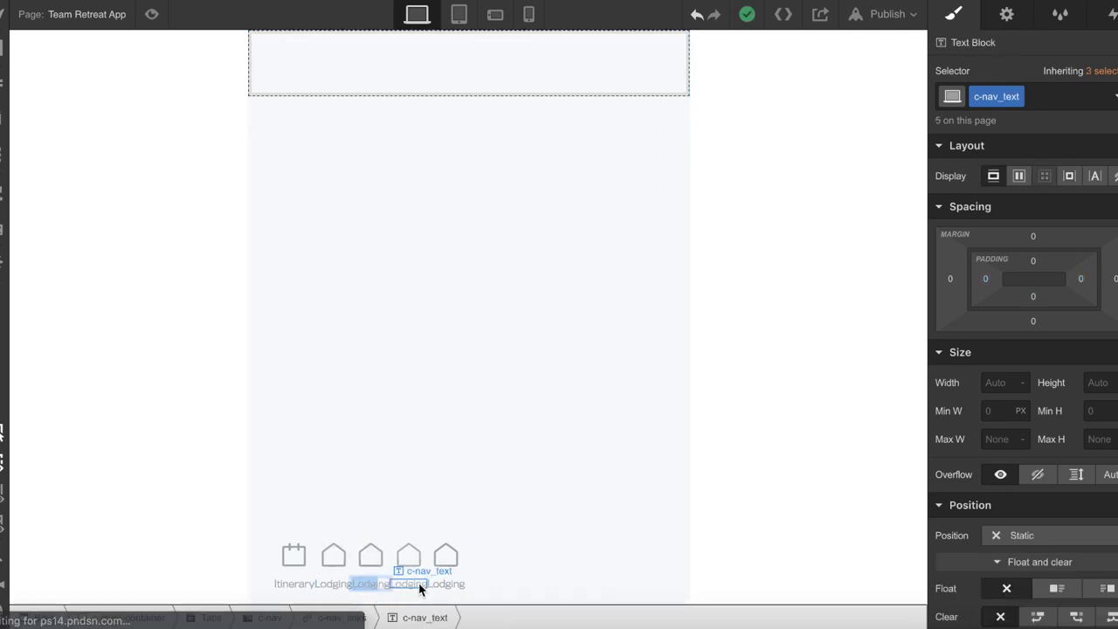
key(BackSpace)
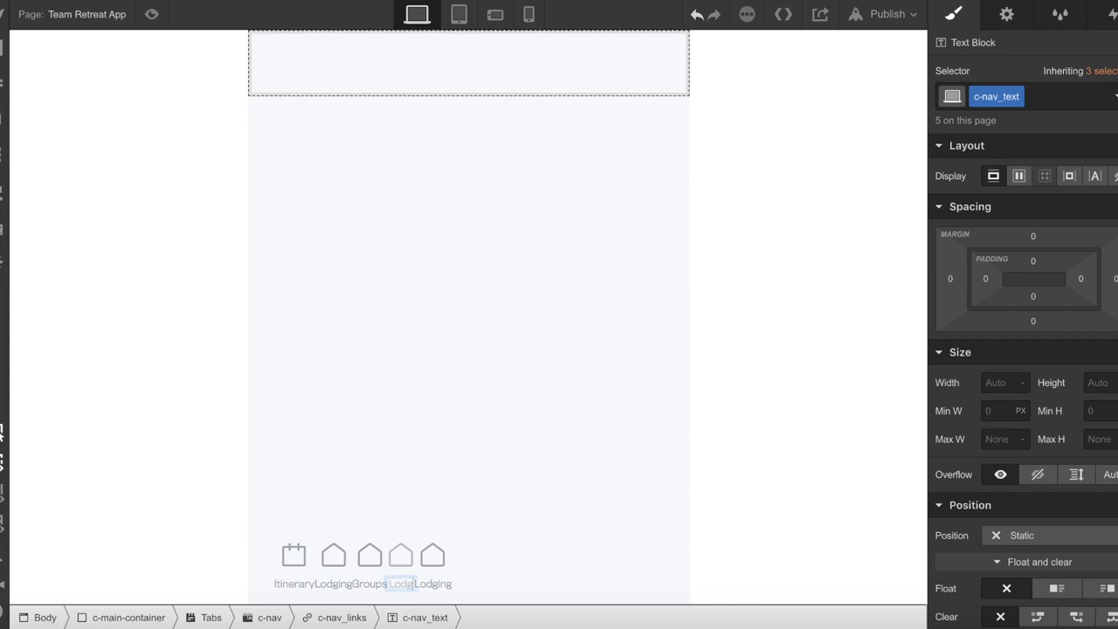
text(Messages)
click(531, 583)
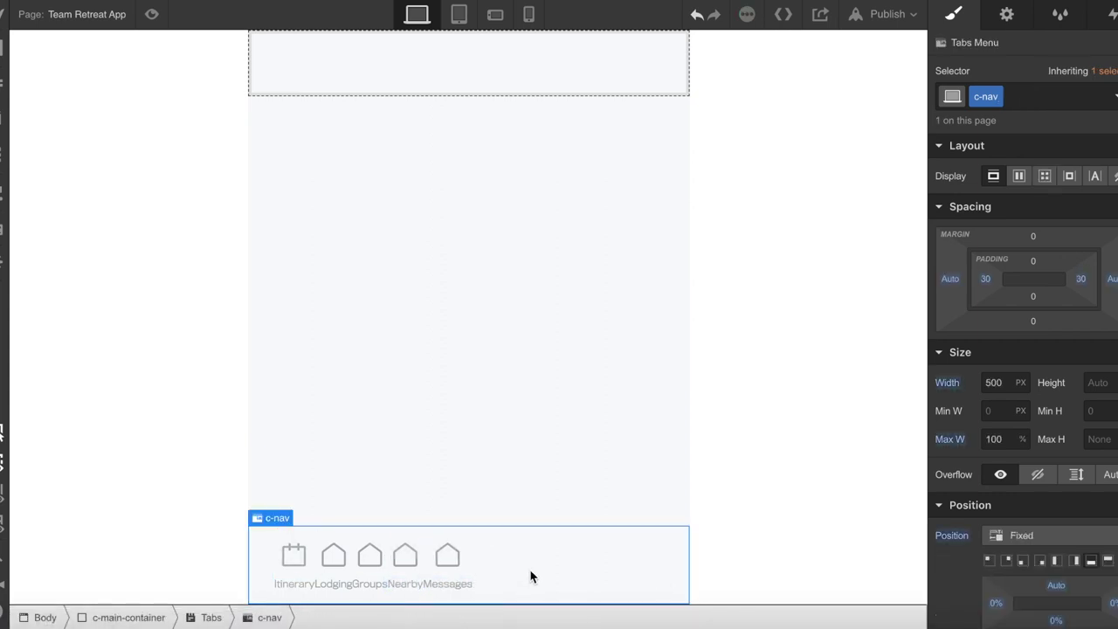
Make c-nav a flex row with items centred vertically and justified space-between.
click(1019, 177)
click(1026, 239)
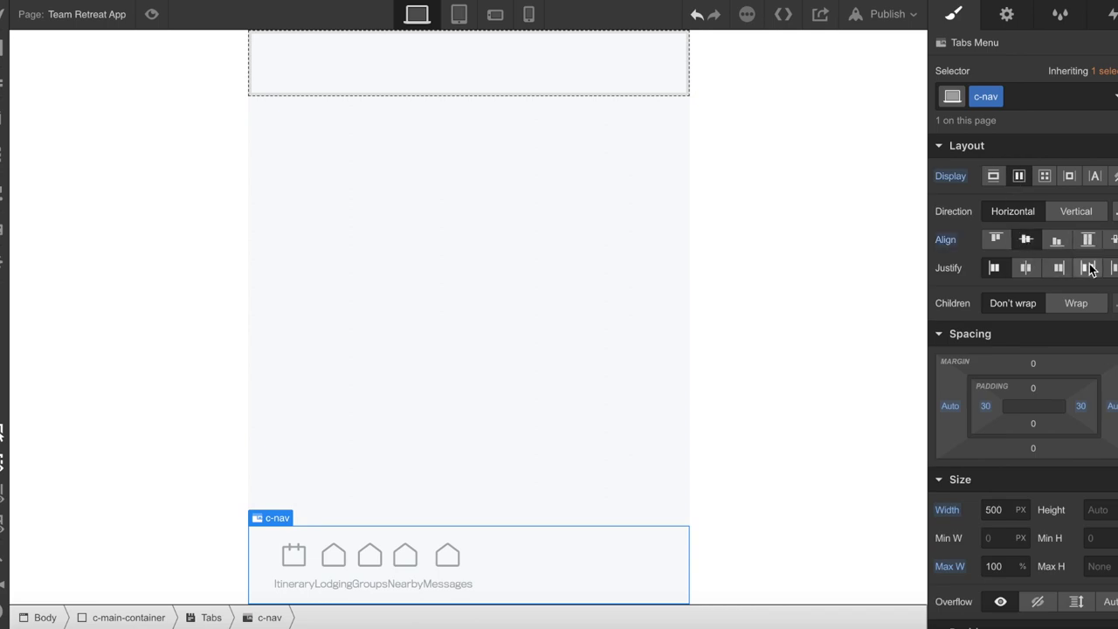
click(1088, 267)
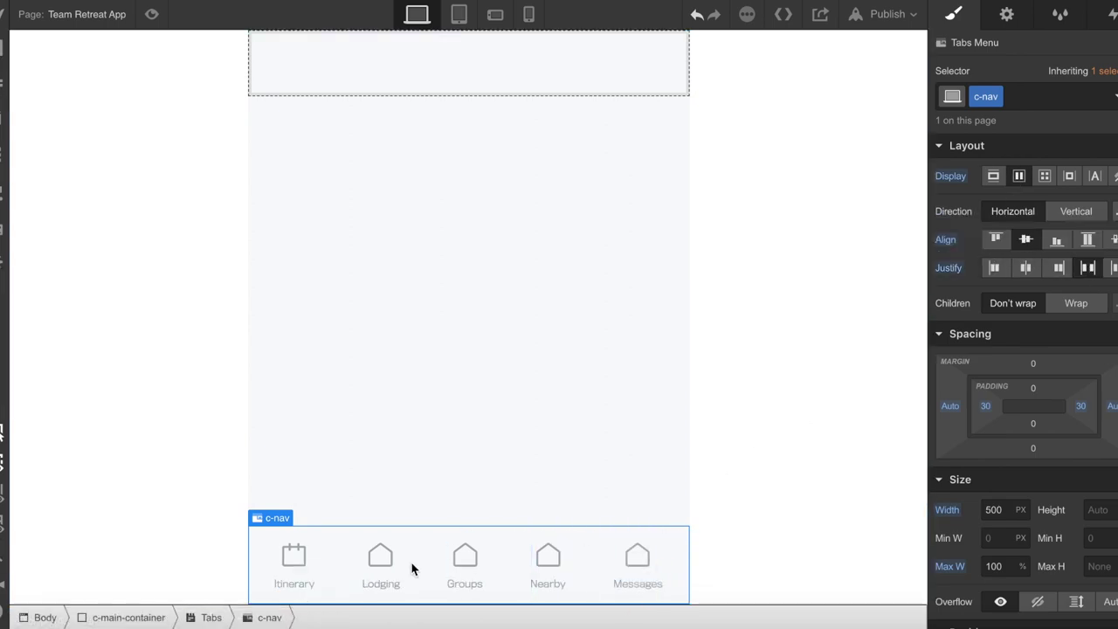
Replace the Groups tab's hidden red icon with the person icon.
key(z)
click(122, 209)
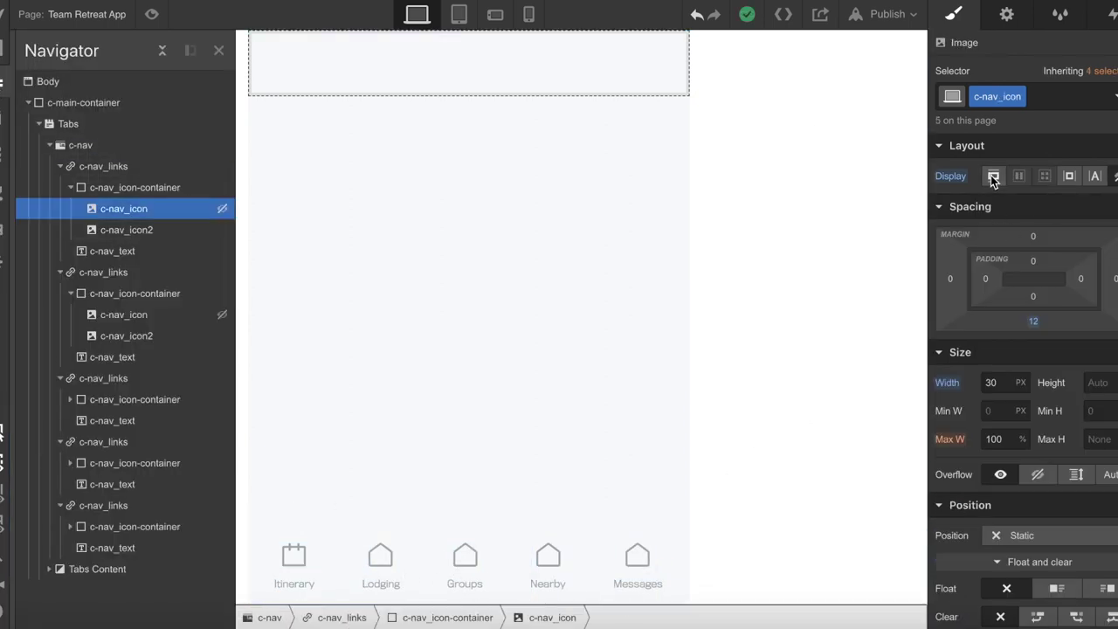
key(z)
click(1008, 15)
click(1042, 149)
click(192, 169)
Give the Nearby tab the map pin icon and Messages the speech-bubble icon.
click(543, 519)
click(1042, 149)
click(193, 274)
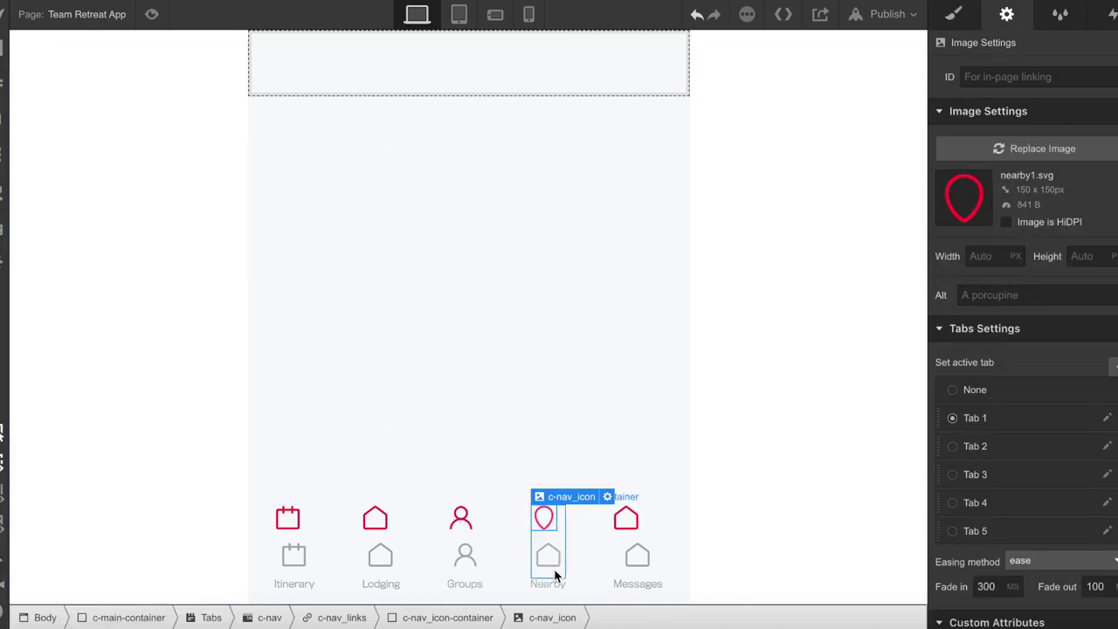
click(625, 519)
click(1042, 148)
click(192, 421)
click(664, 551)
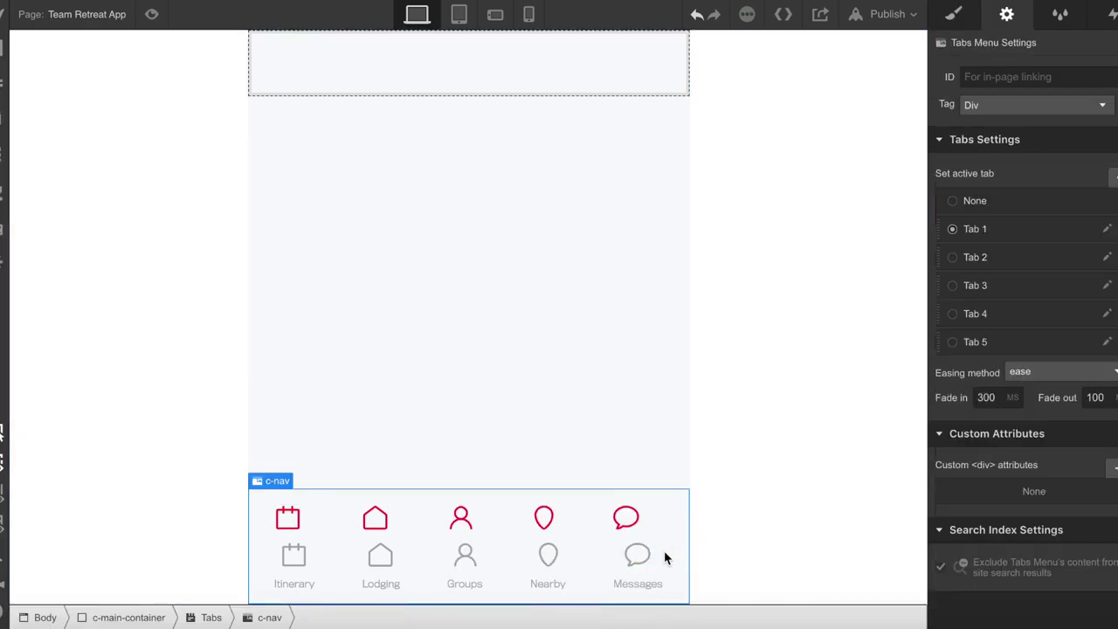
click(655, 535)
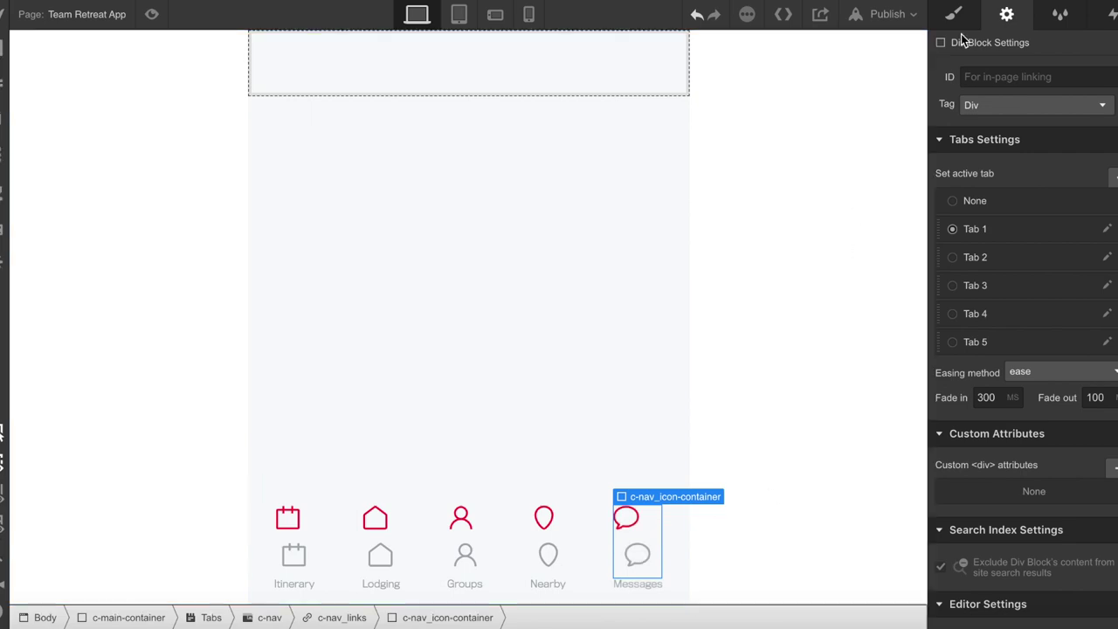
Add a small block inside the Messages icon container and fill it with the red main colour.
key(s)
key(a)
drag(40, 218, 665, 527)
key(a)
drag(49, 371, 642, 511)
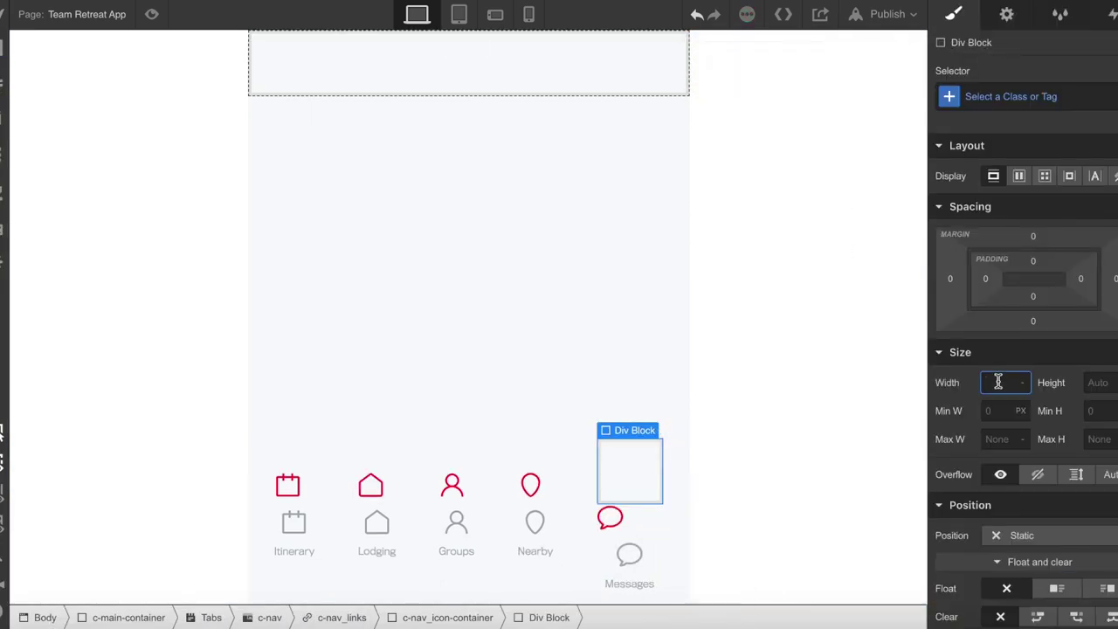
key(Return)
key(Return)
scroll(1065, 349, down, 10)
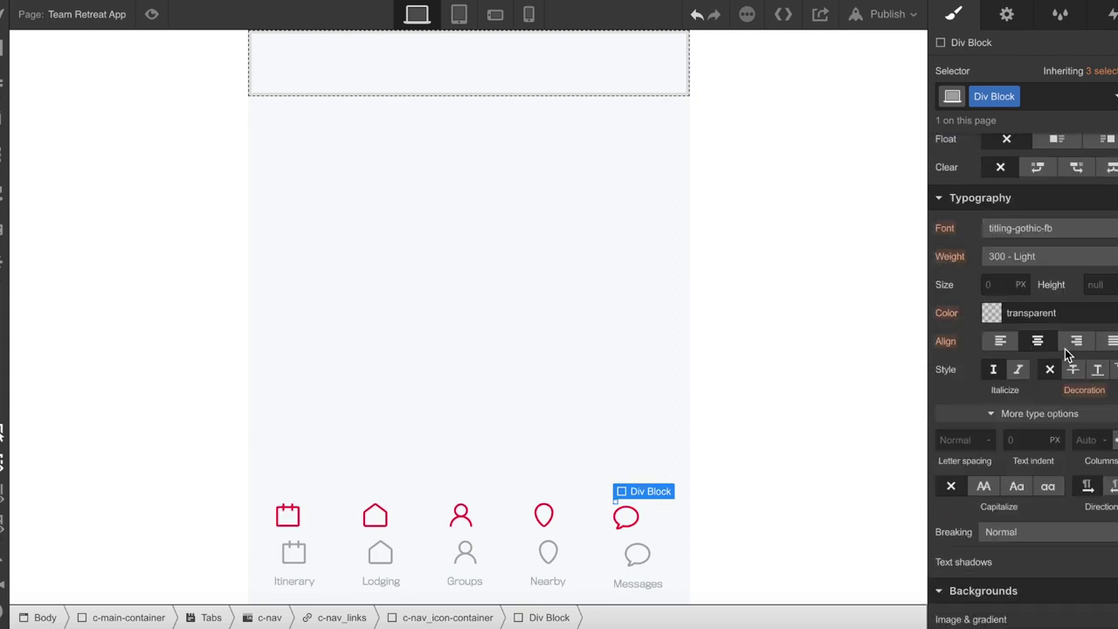
click(991, 179)
click(1073, 462)
text(20)
click(603, 389)
click(614, 505)
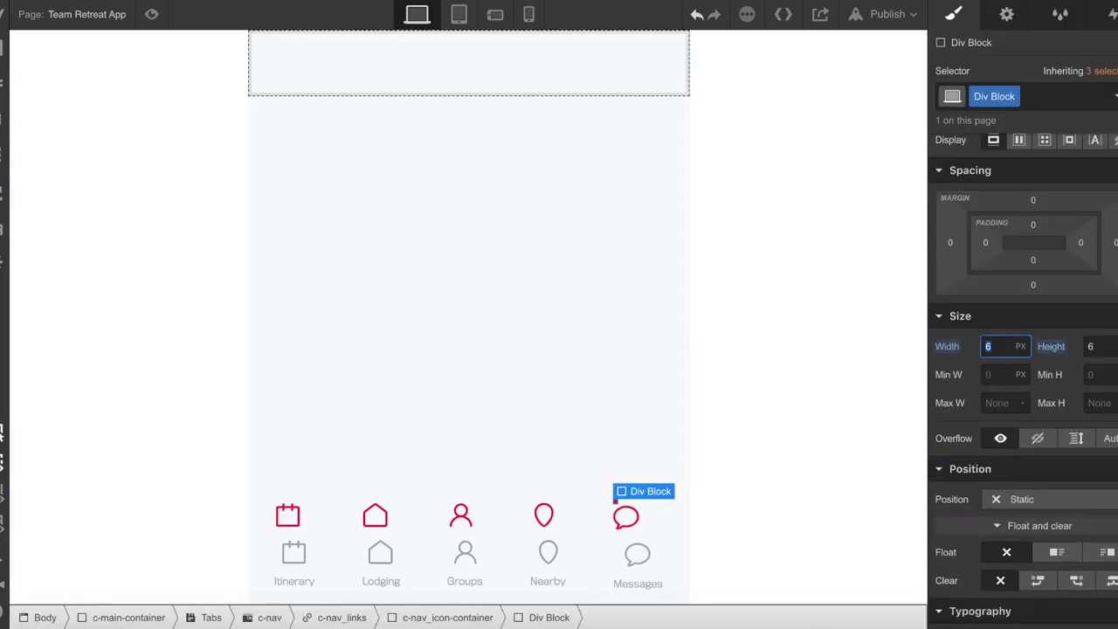
Position the red dot absolutely at the top-right corner of the Messages icon.
click(651, 530)
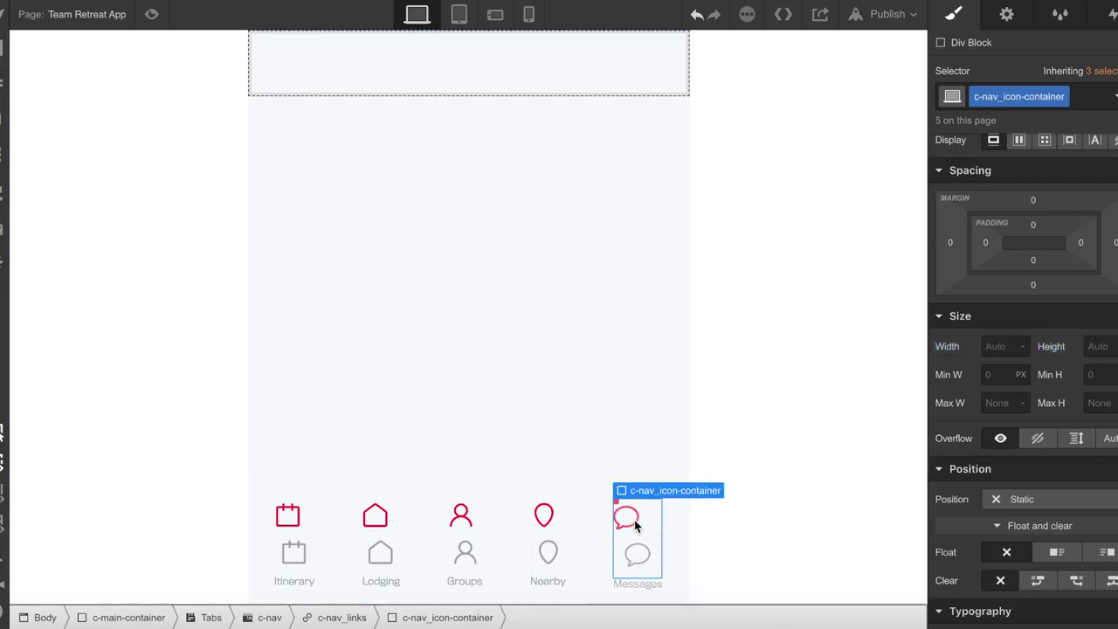
click(635, 517)
click(617, 538)
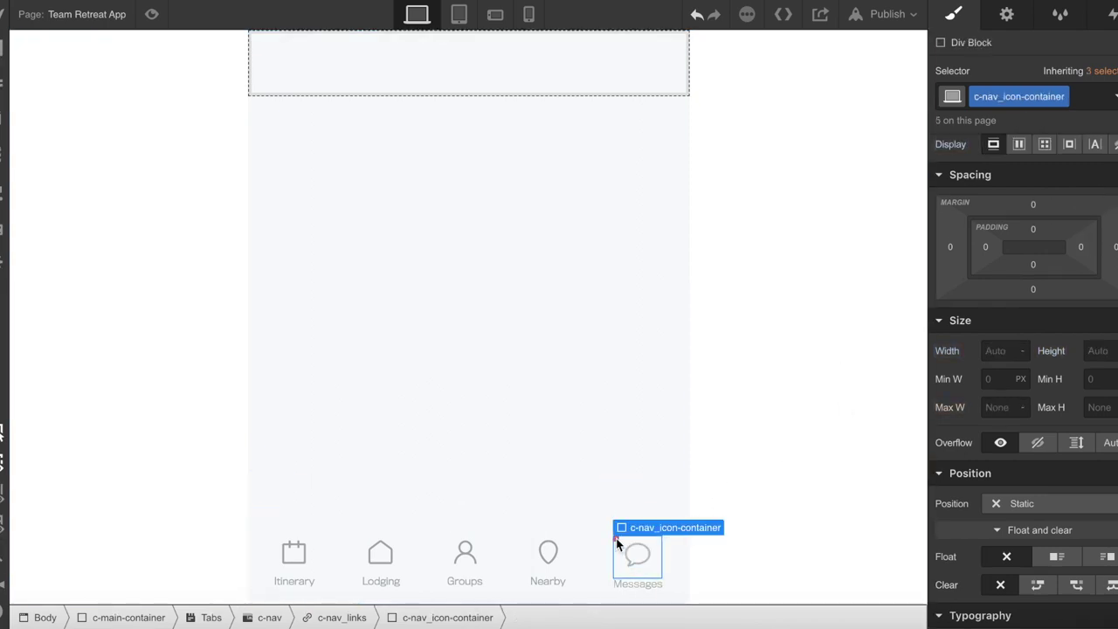
click(1036, 503)
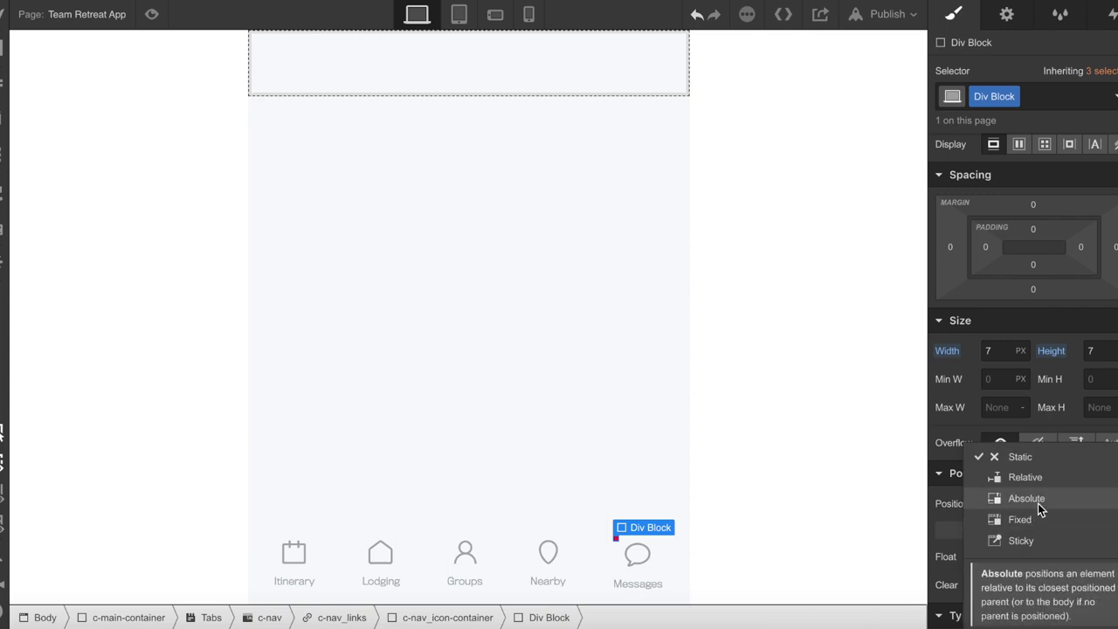
click(1037, 500)
click(1006, 528)
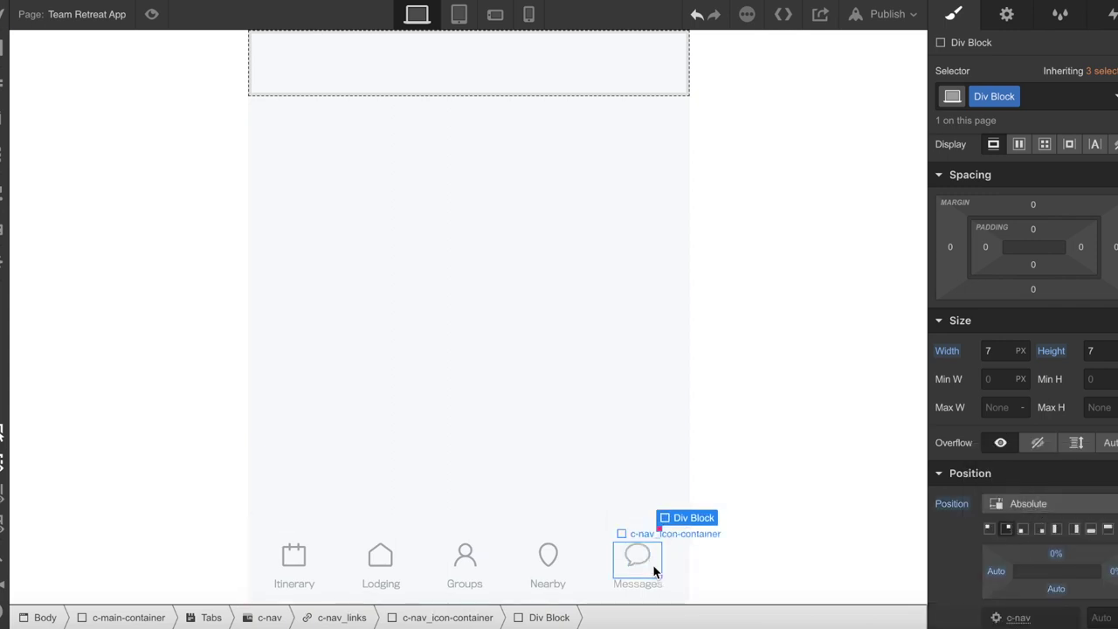
Make the Messages icon container relatively positioned.
click(641, 554)
click(1027, 504)
click(1027, 474)
click(673, 573)
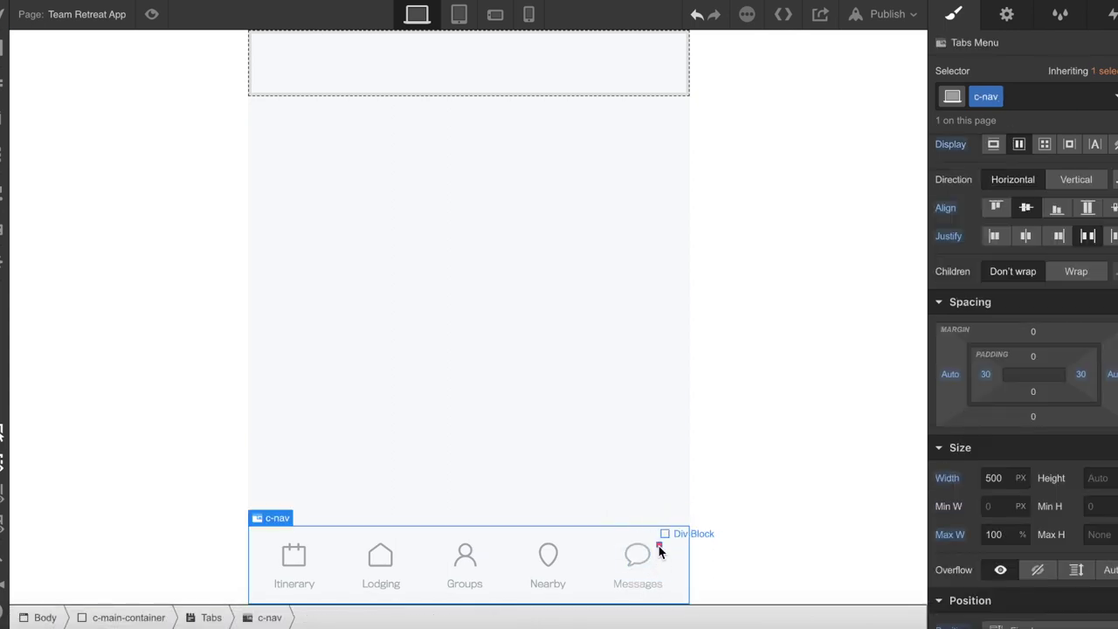
Name the red dot's class c-nav_messages-dot.
click(660, 546)
text(c-n)
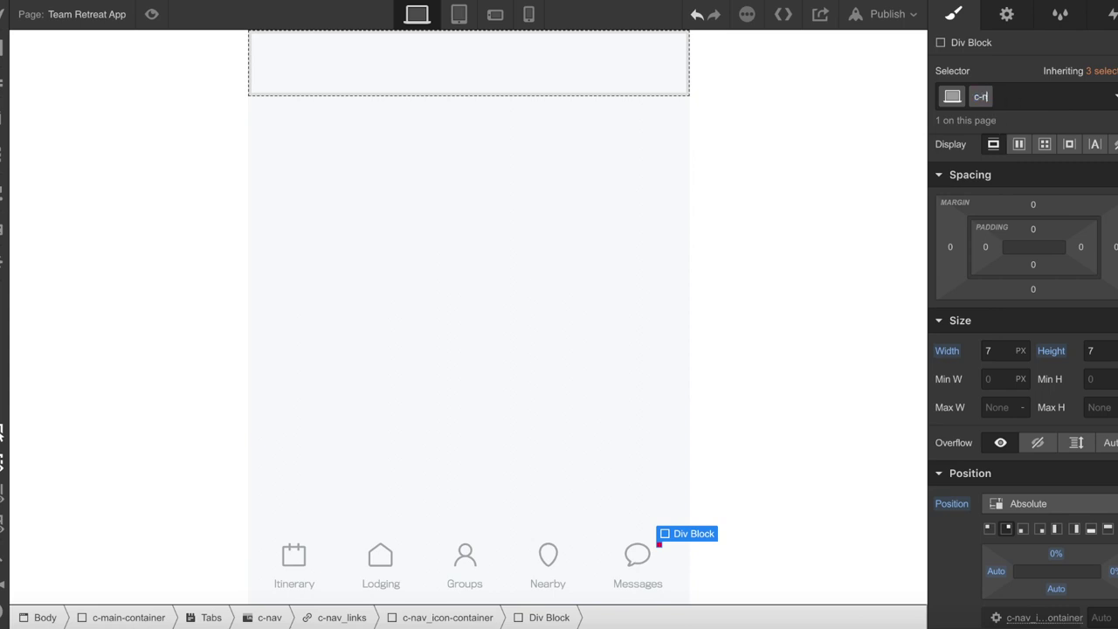
text(av_messages-dot)
key(Return)
click(650, 515)
click(655, 566)
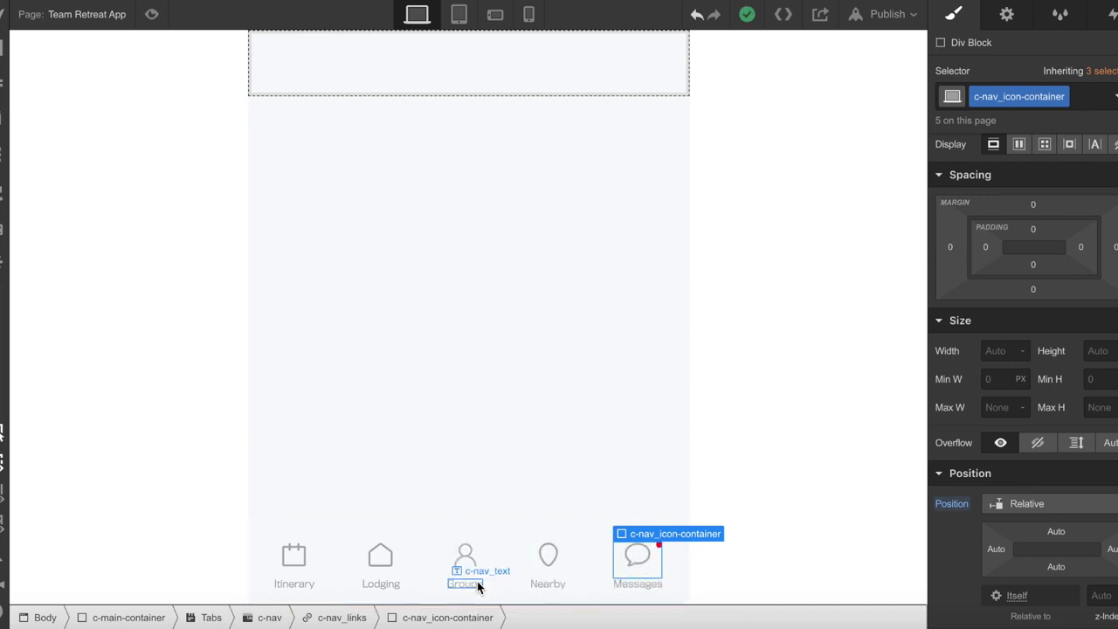
click(1070, 175)
click(646, 573)
click(638, 568)
click(647, 547)
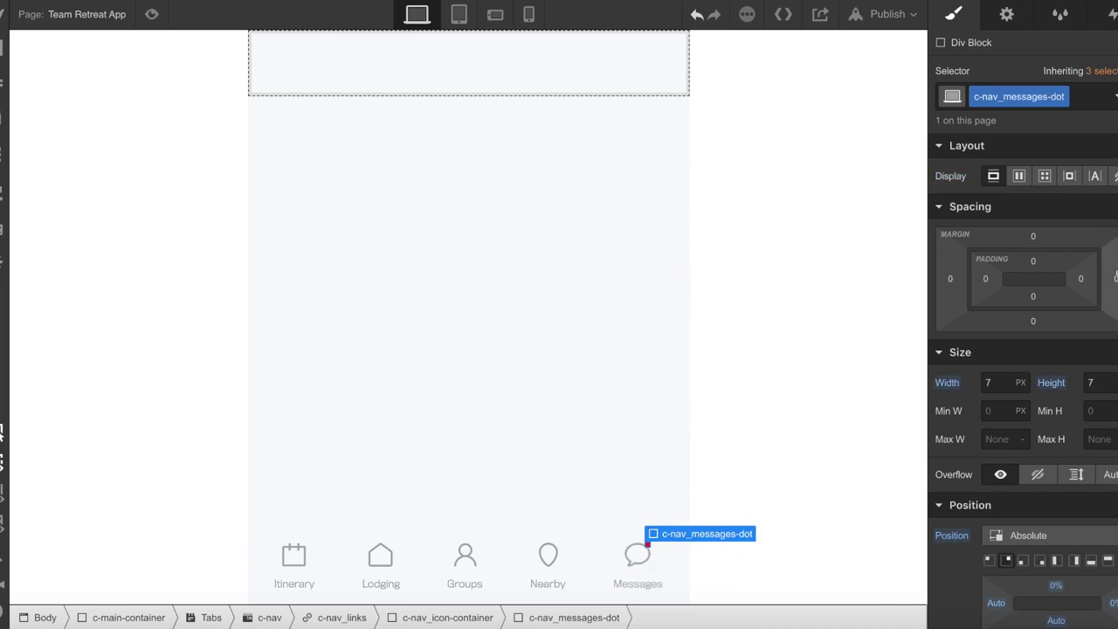
click(558, 381)
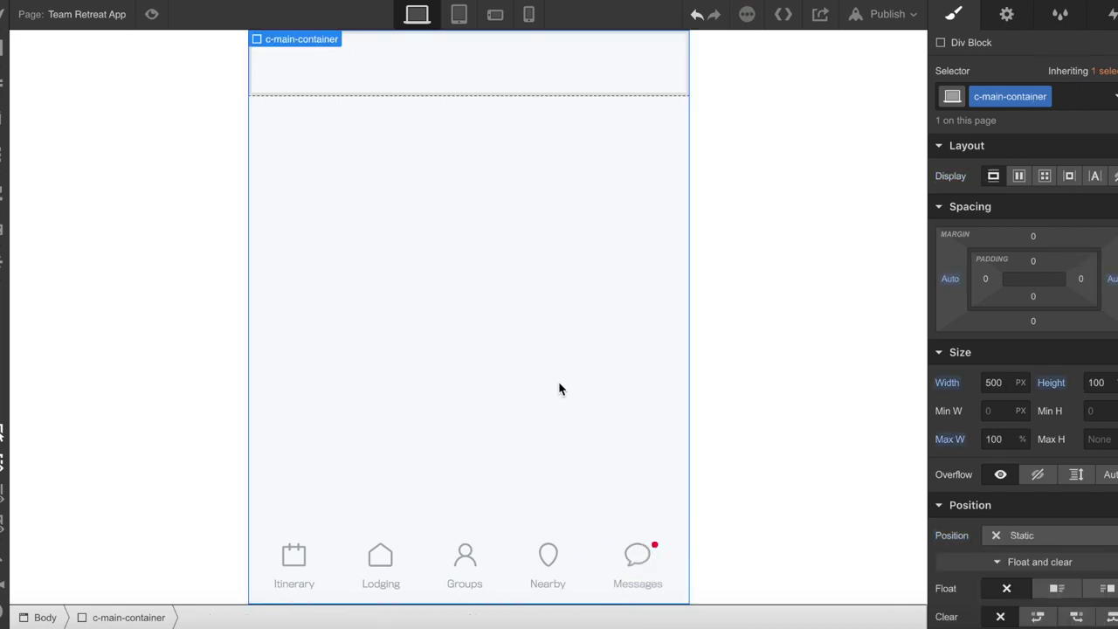
Give the bottom nav bar a 1 px Light Grey top border.
click(330, 572)
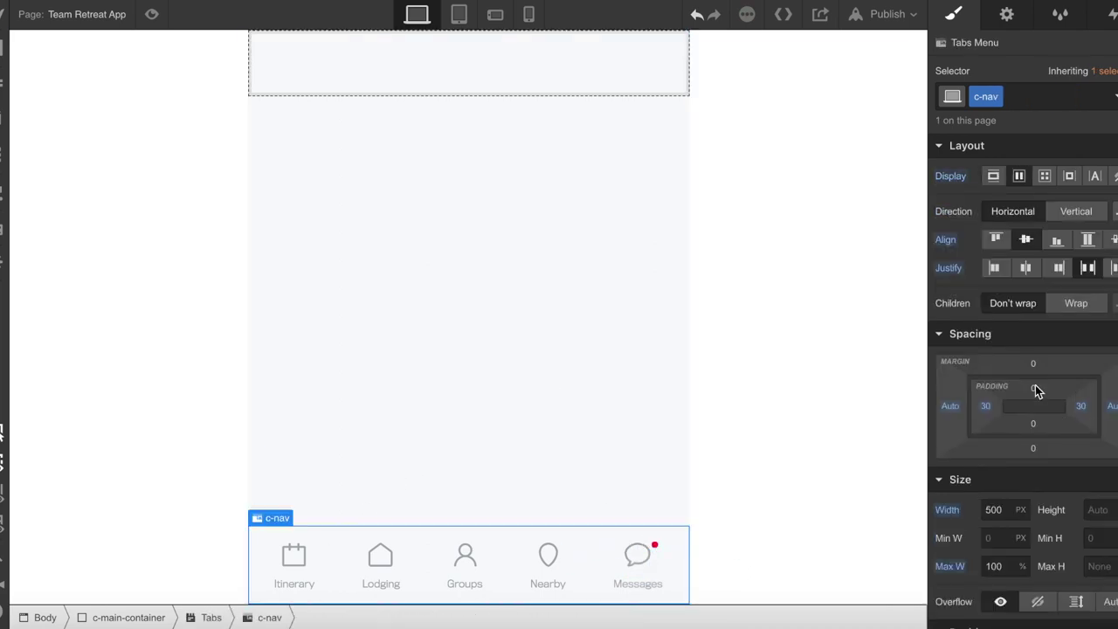
scroll(984, 431, down, 8)
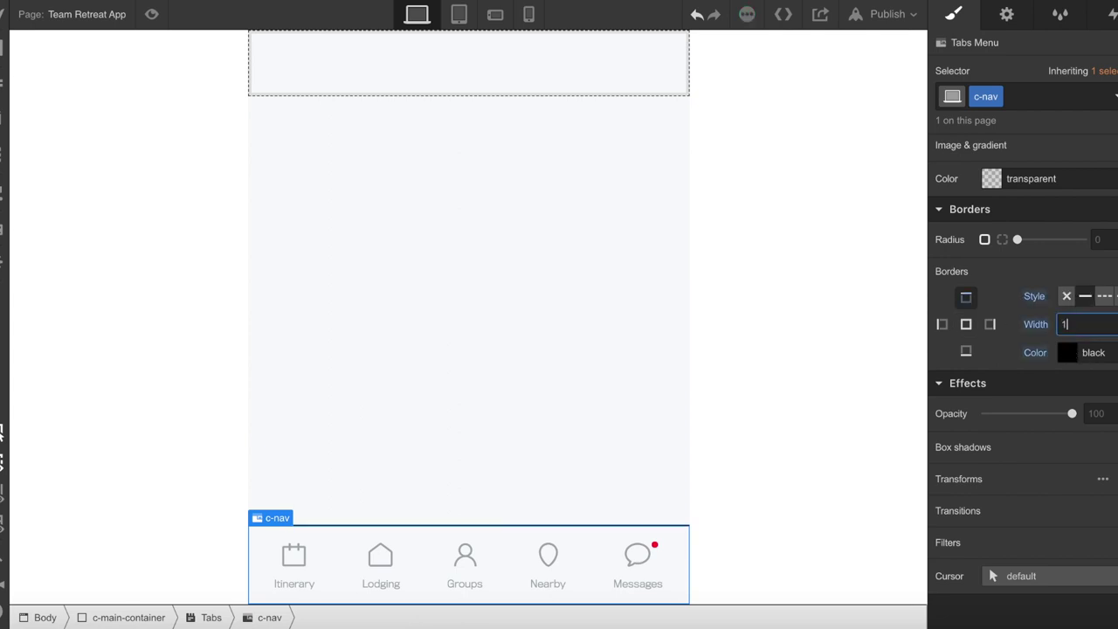
click(1067, 352)
click(1019, 324)
click(425, 375)
click(424, 375)
Set the nav bar's background colour and give it a z-index of 900.
click(259, 556)
scroll(1013, 262, up, 3)
click(992, 297)
click(1007, 581)
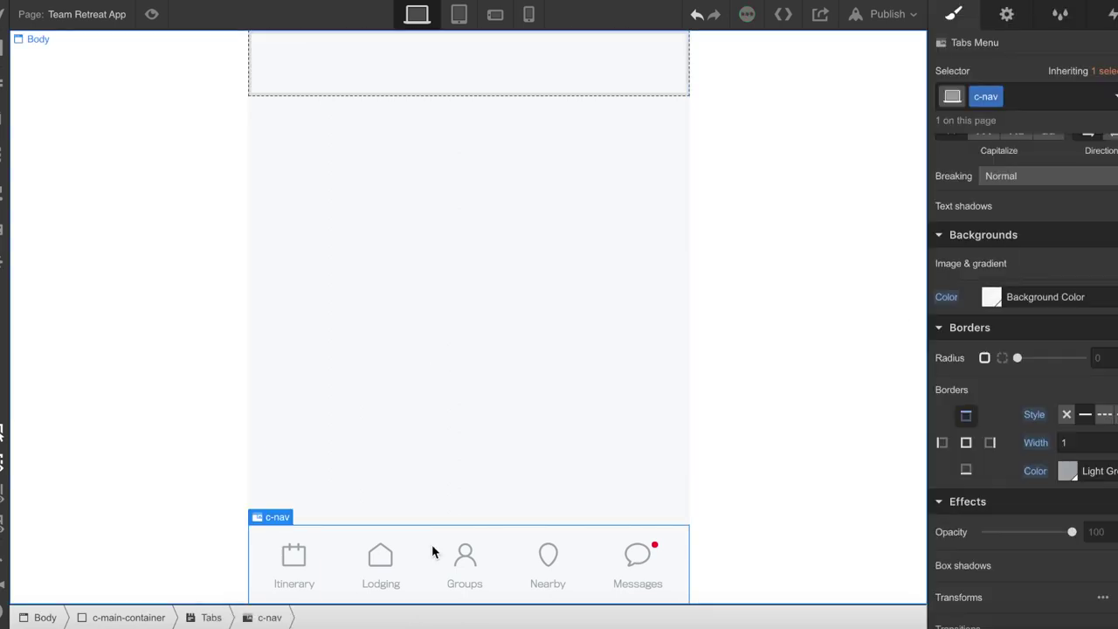
scroll(1056, 264, up, 10)
click(1104, 278)
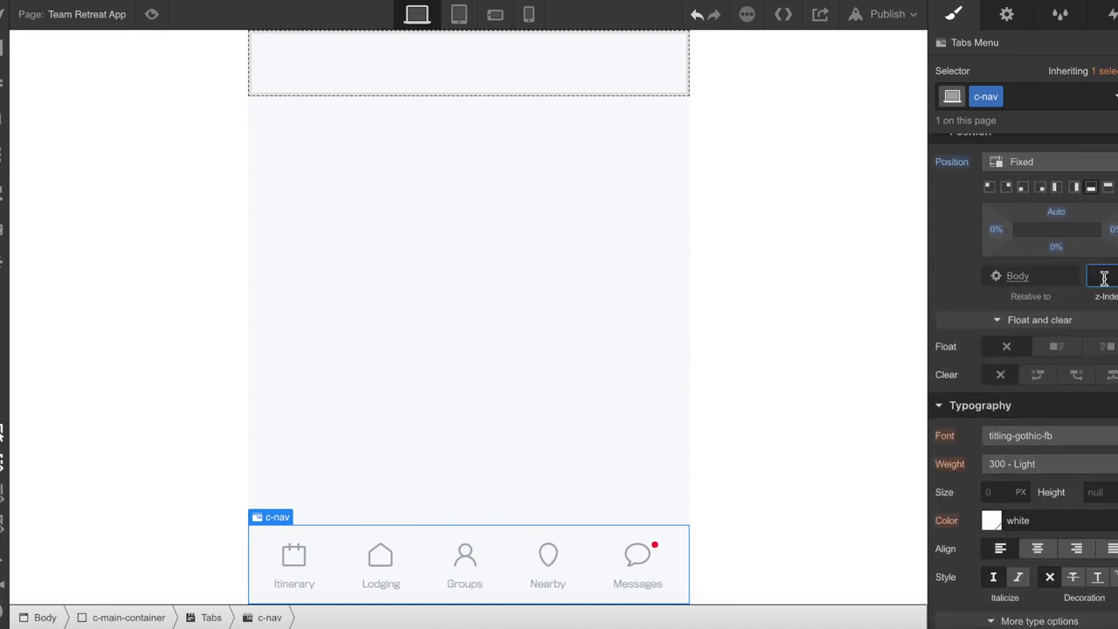
key(Return)
Select the nav bar in the Navigator element tree.
click(464, 455)
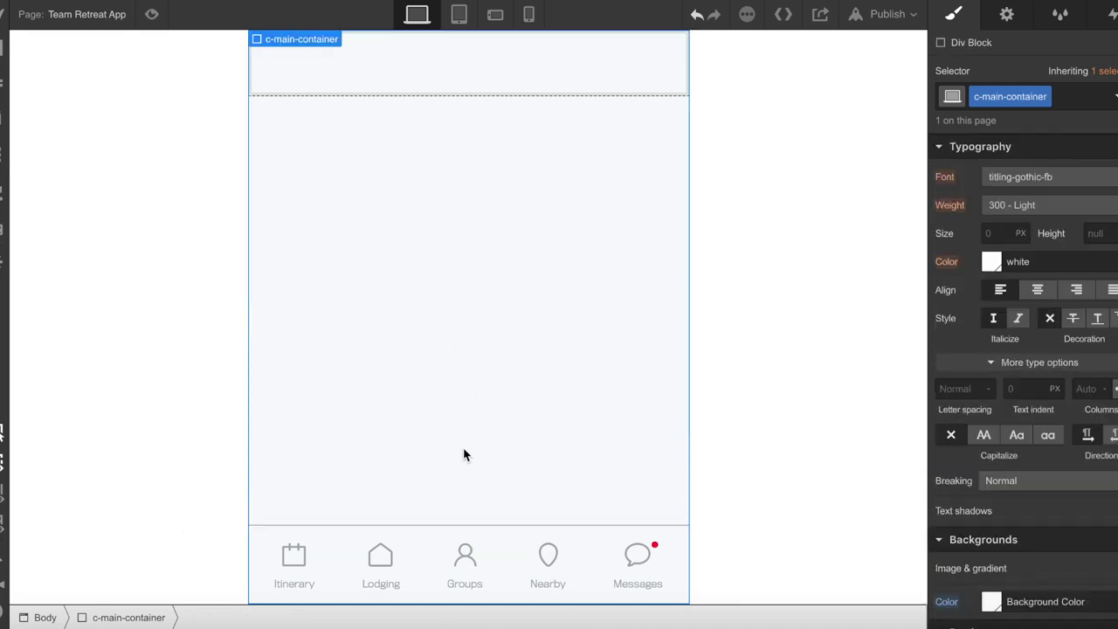
click(313, 581)
key(z)
click(83, 146)
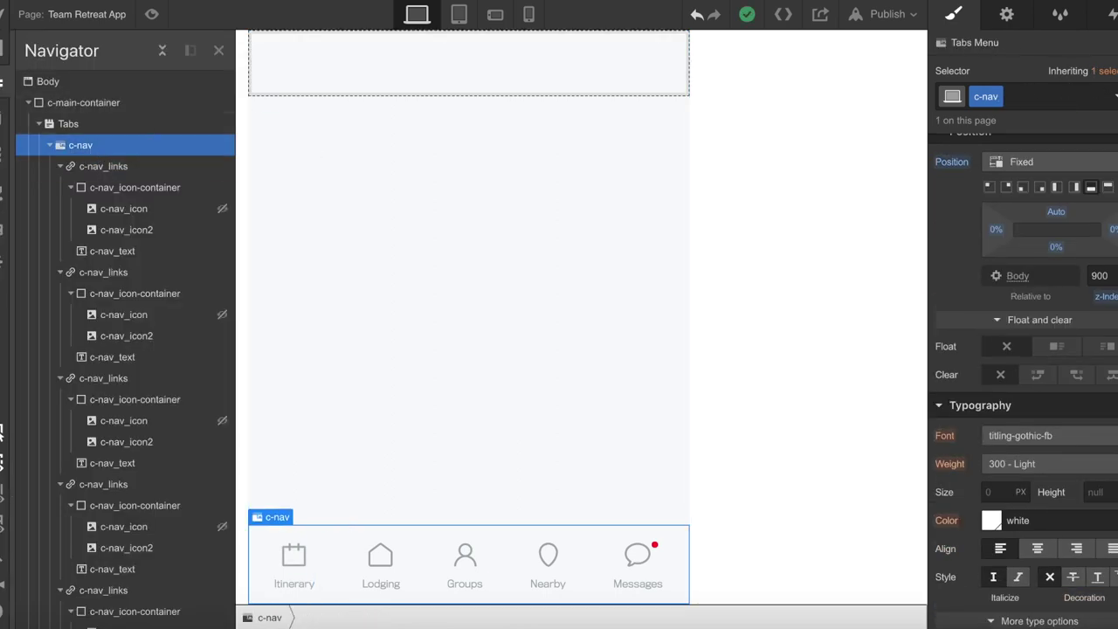
Add a Tab change trigger applied to all tab links with the c-nav_links class.
click(1111, 14)
key(Down)
click(1055, 80)
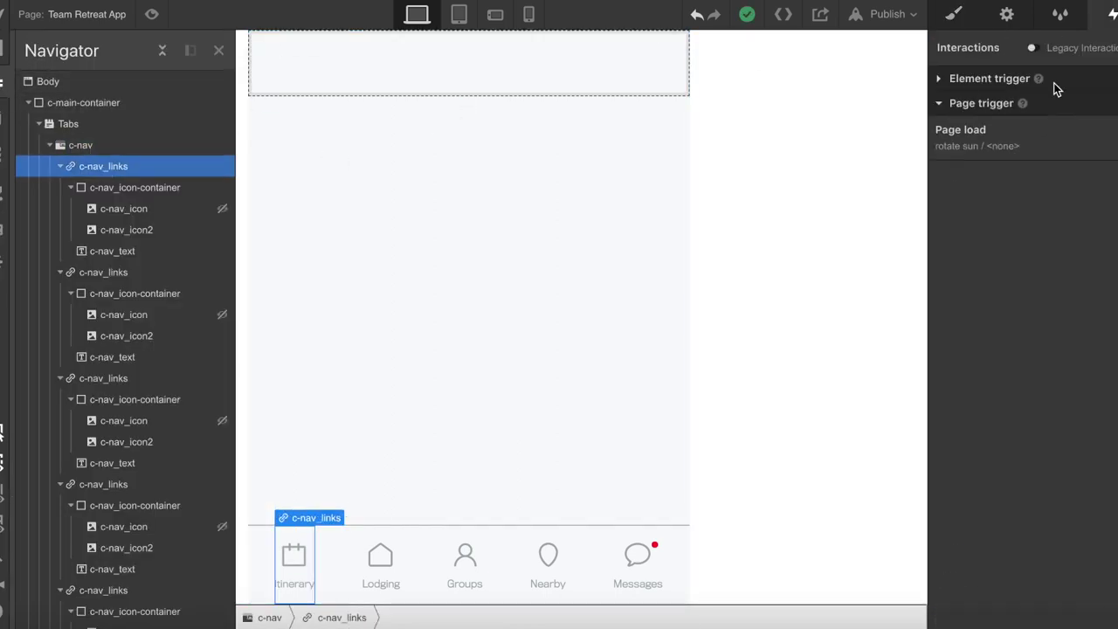
click(1055, 85)
click(999, 281)
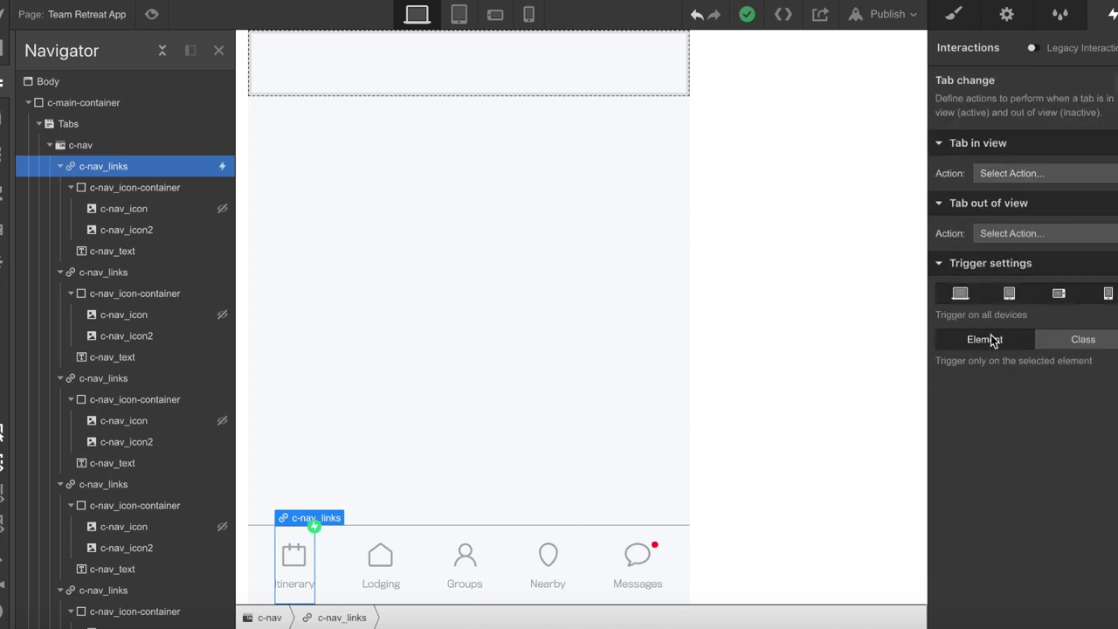
click(1066, 339)
click(993, 393)
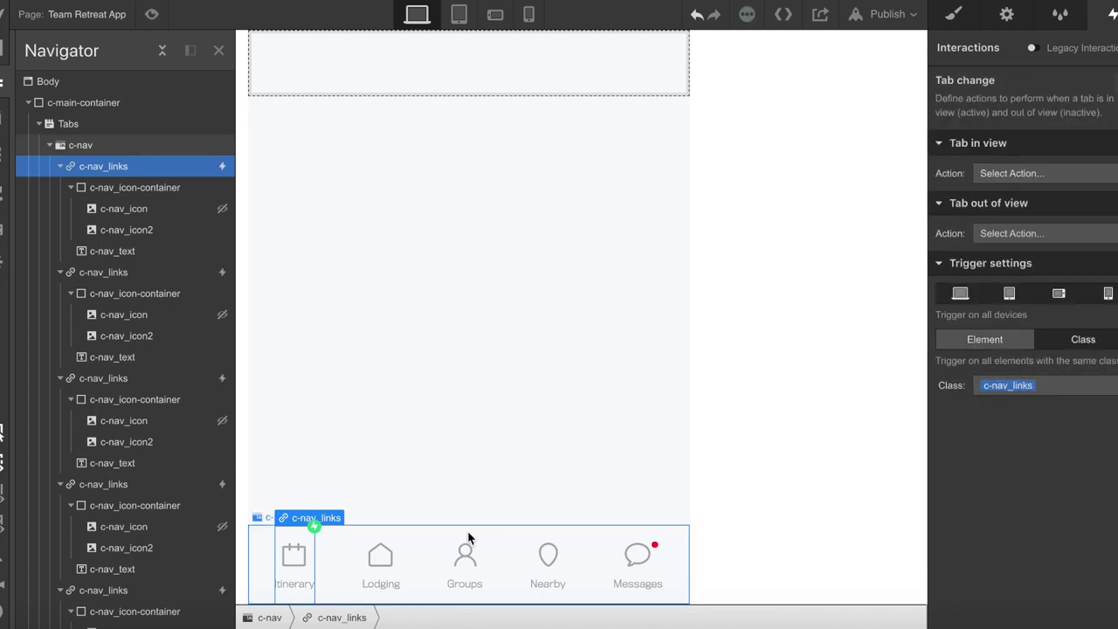
Build the tab-in-view animation with Hide/Show actions for c-nav_icon2 and c-nav_icon.
click(1013, 176)
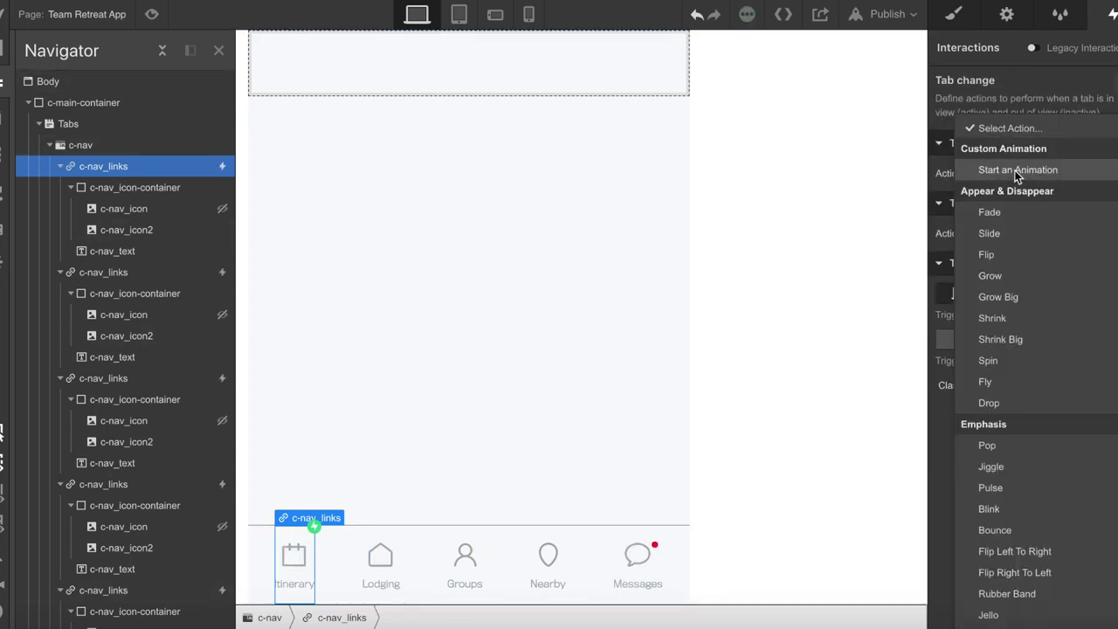
click(1023, 168)
click(1116, 201)
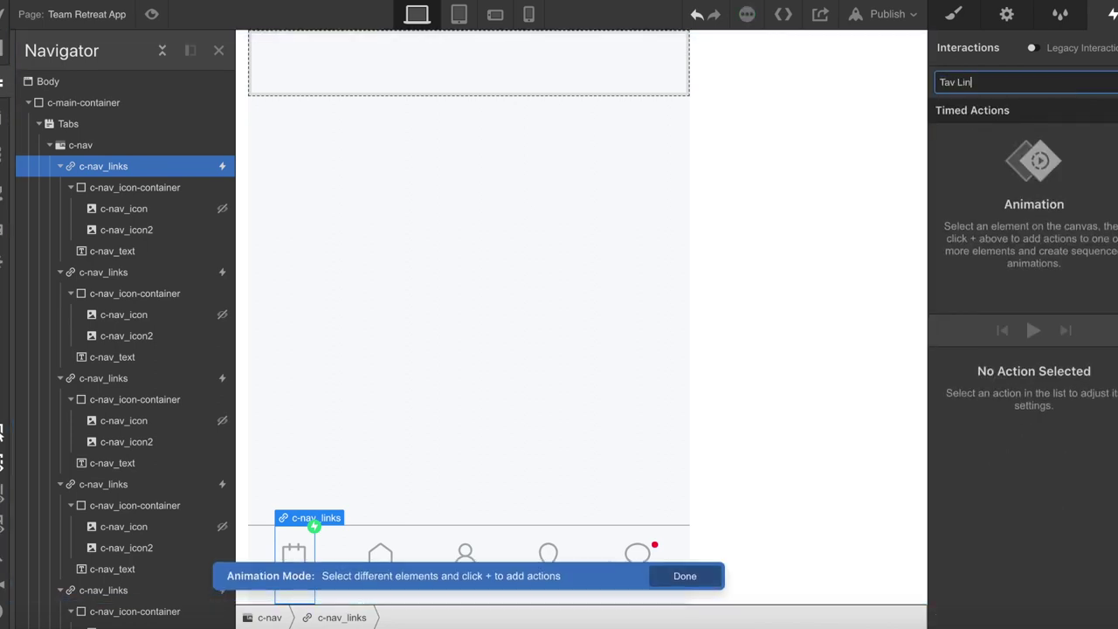
click(296, 560)
click(1105, 110)
click(996, 414)
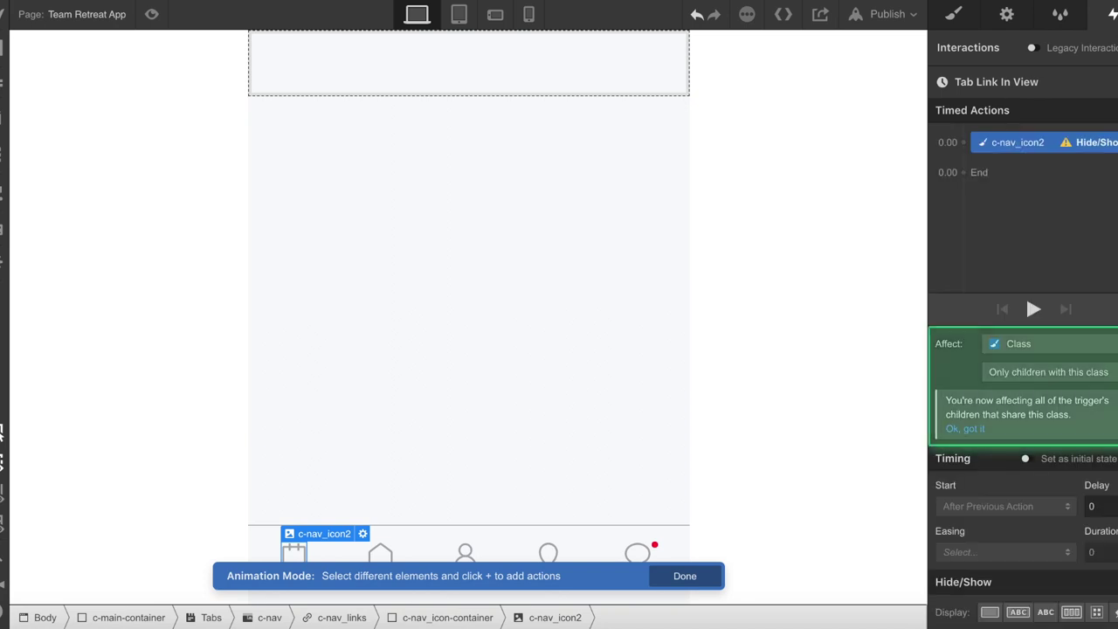
key(z)
click(123, 207)
click(960, 143)
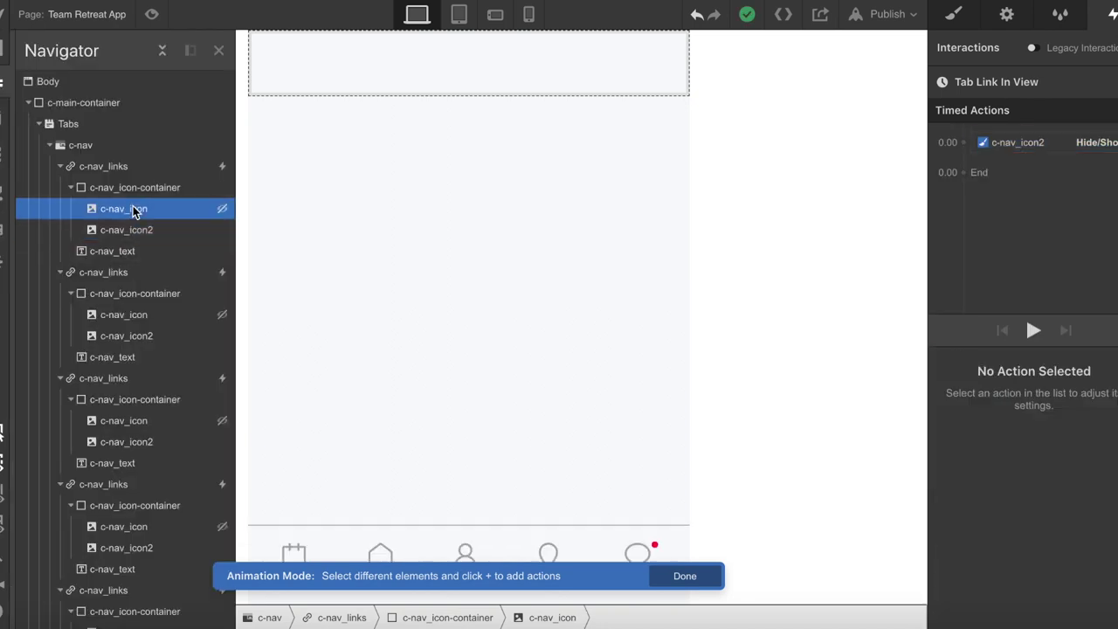
click(966, 451)
click(621, 429)
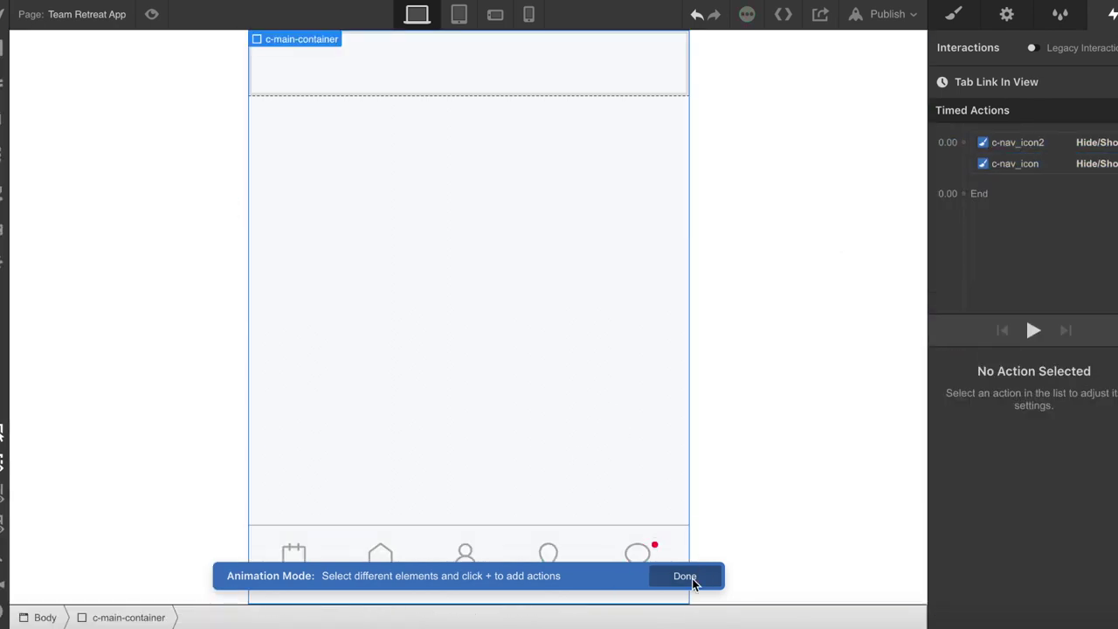
key(Escape)
Build the tab-out-of-view animation with Hide/Show actions for c-nav_icon2 and c-nav_icon, then preview.
scroll(1034, 329, down, 3)
click(1039, 469)
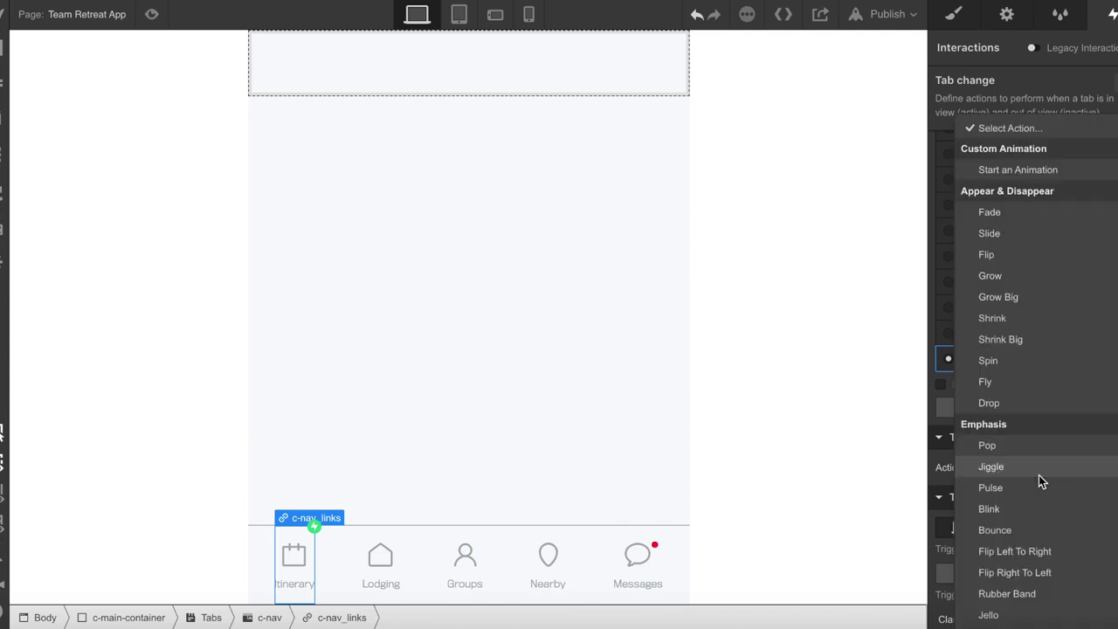
click(1008, 170)
click(1079, 492)
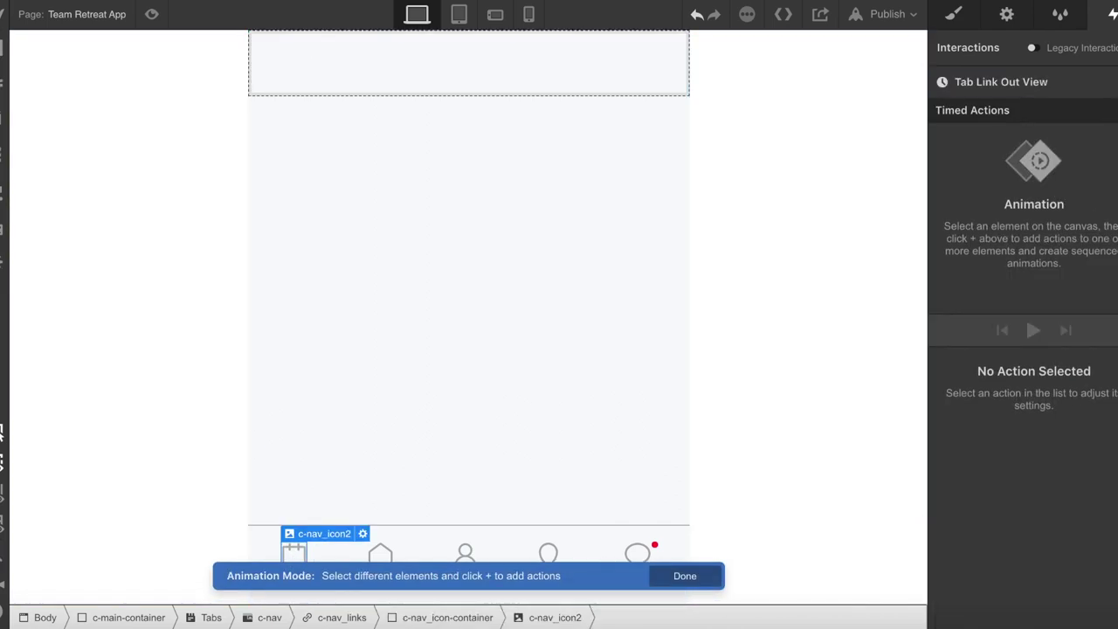
click(1026, 293)
click(6, 84)
click(103, 217)
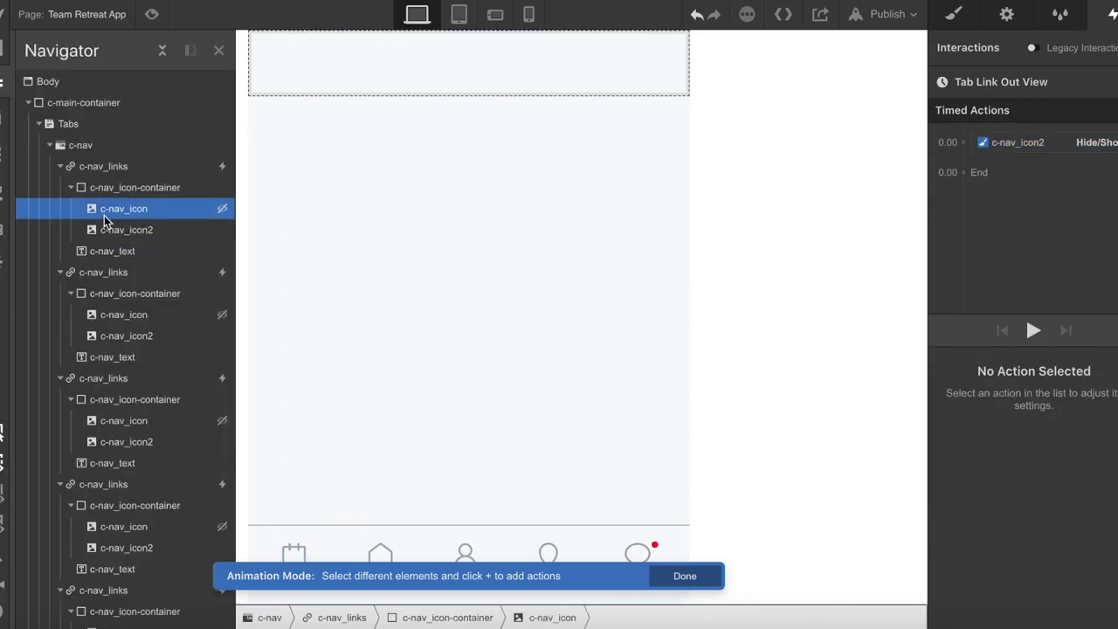
click(970, 158)
click(968, 450)
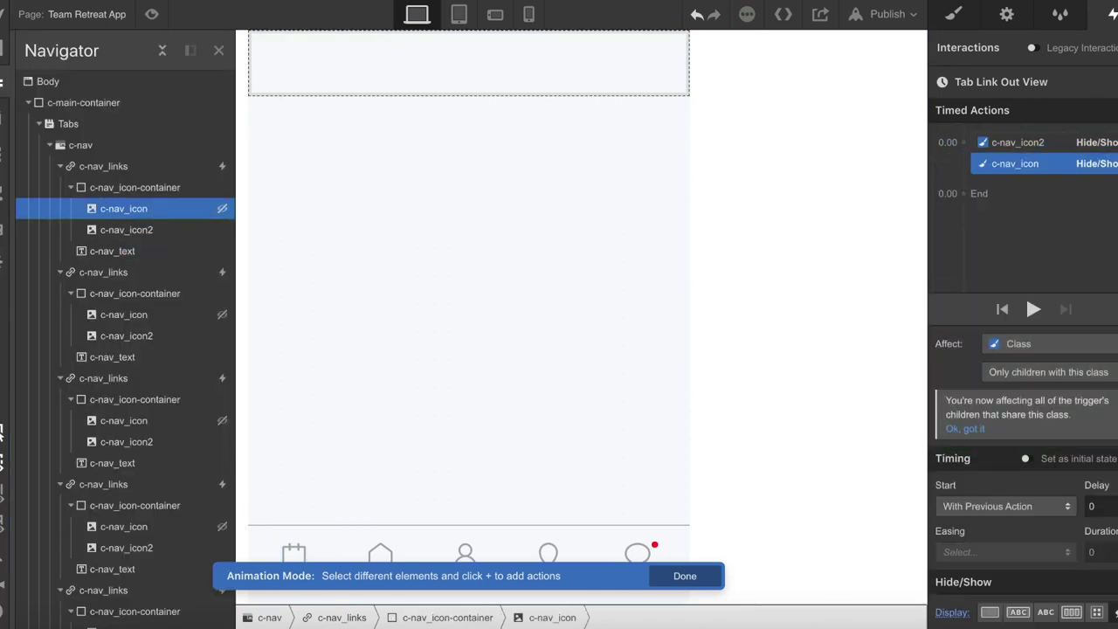
click(685, 576)
click(151, 14)
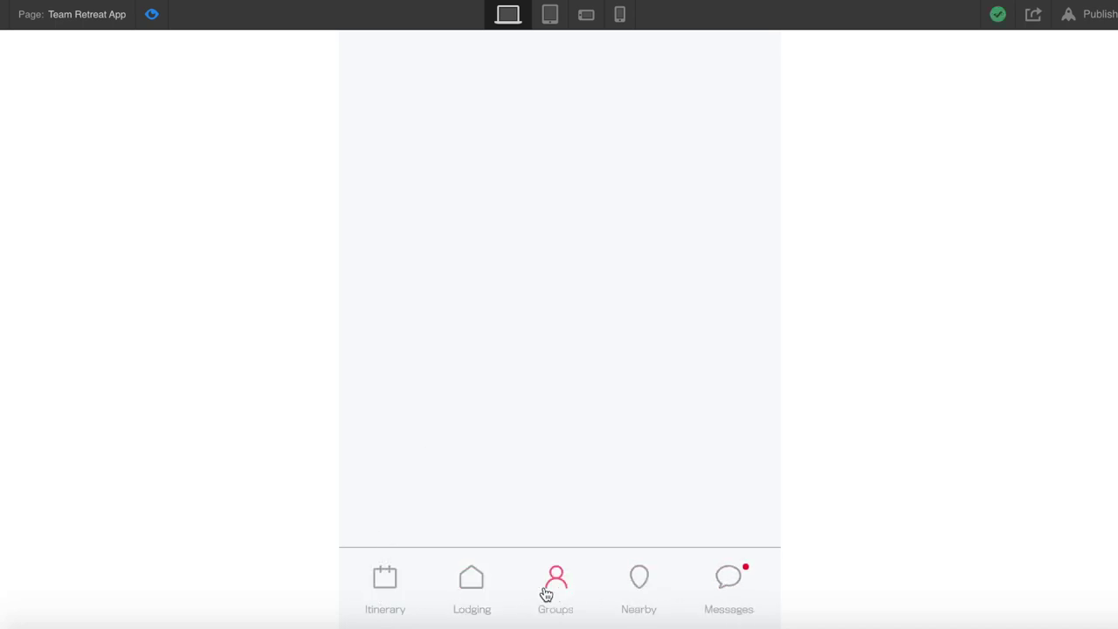
Inspect the Lodging tab's grey and alternate icon layers, then preview the page again.
click(151, 14)
click(380, 584)
click(392, 577)
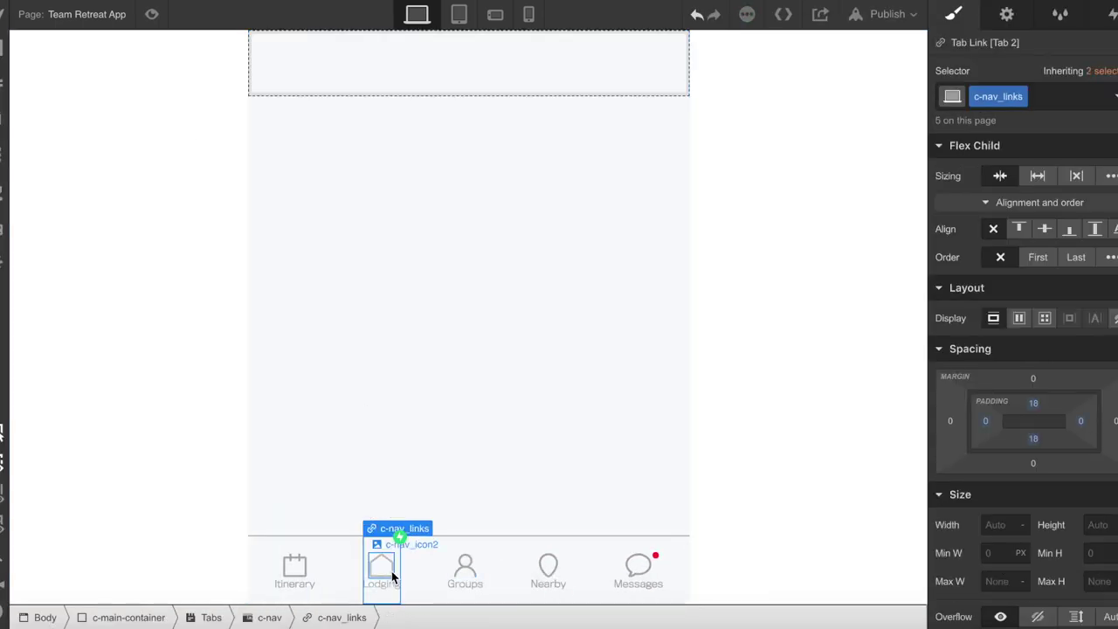
click(381, 566)
key(z)
click(126, 314)
click(140, 332)
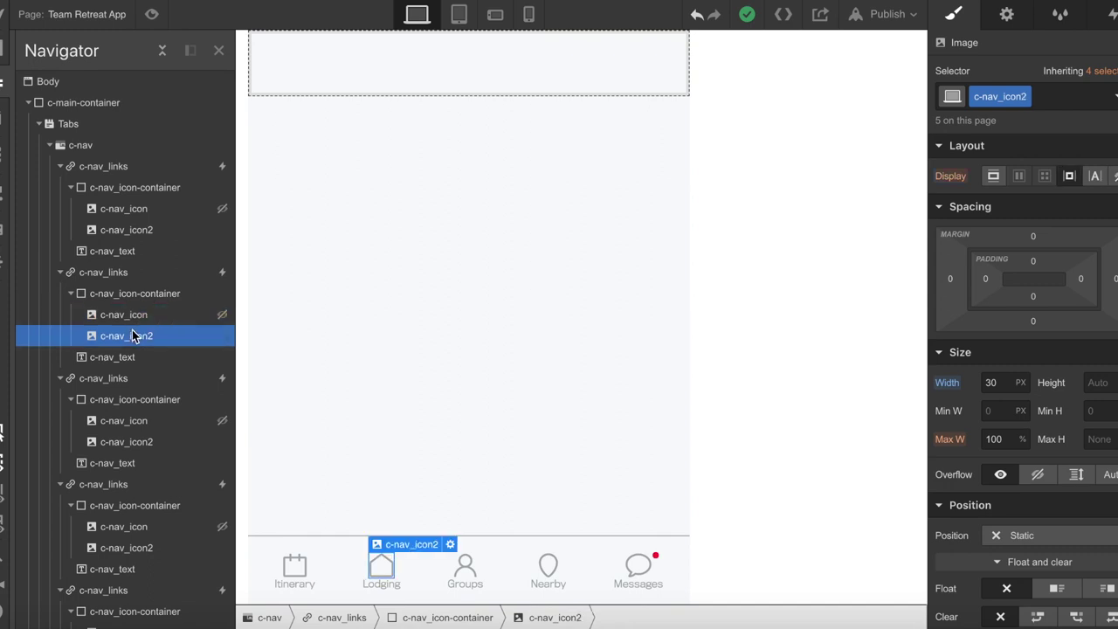
click(486, 254)
click(152, 14)
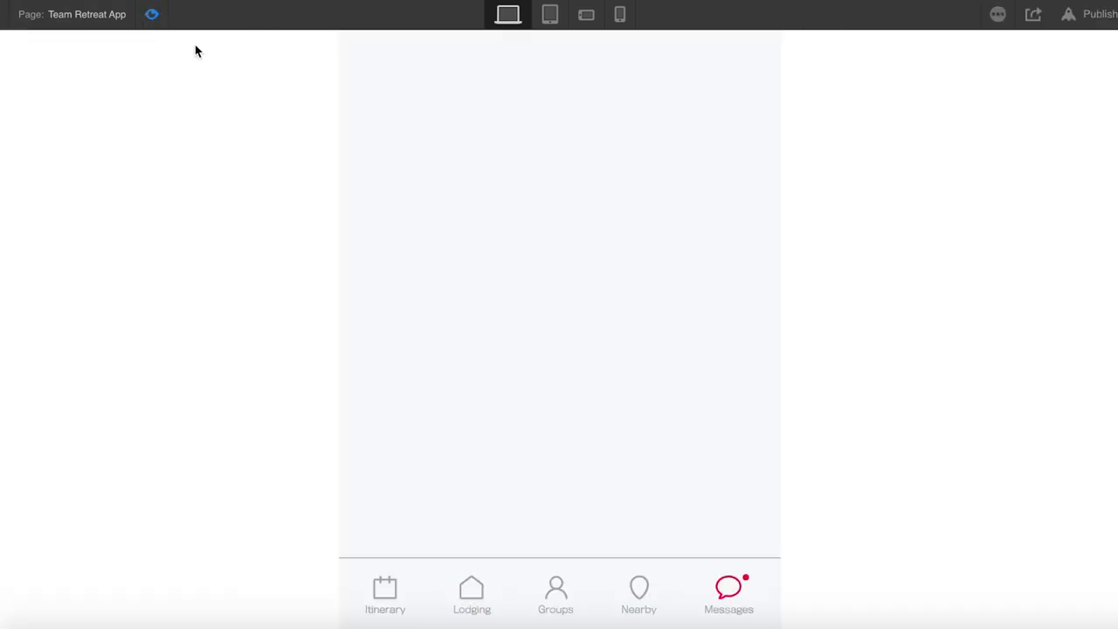
Give the nav labels a top margin of 12 and test the Groups tab in preview.
click(153, 14)
click(297, 582)
click(1034, 235)
click(153, 14)
click(566, 579)
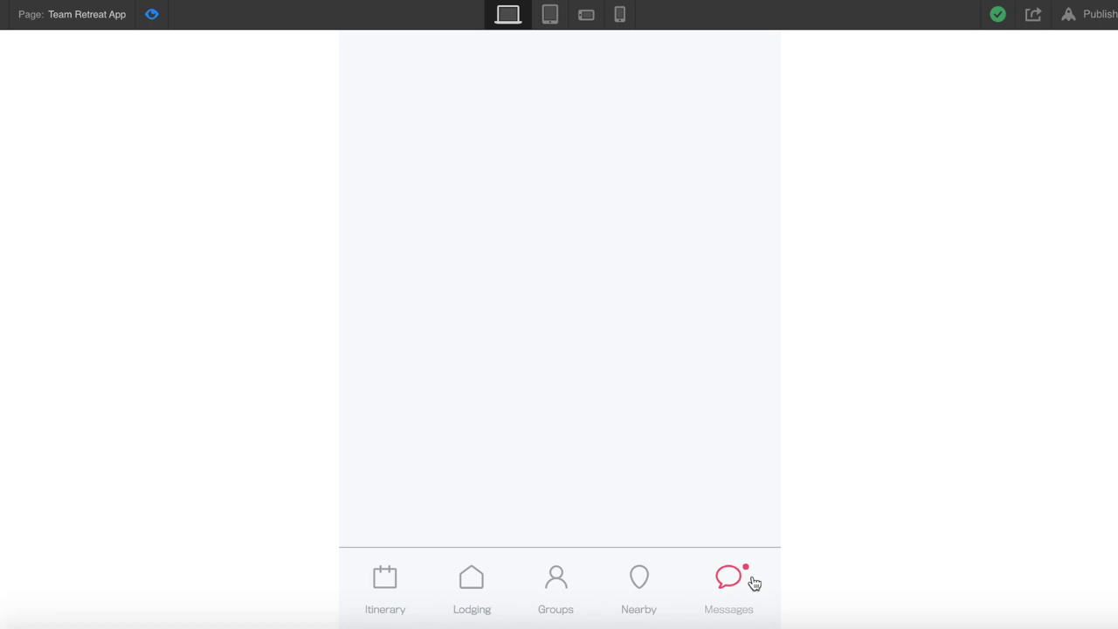
key(Escape)
Raise the Messages tab link's opacity to 100 and switch to its Hover state.
click(632, 569)
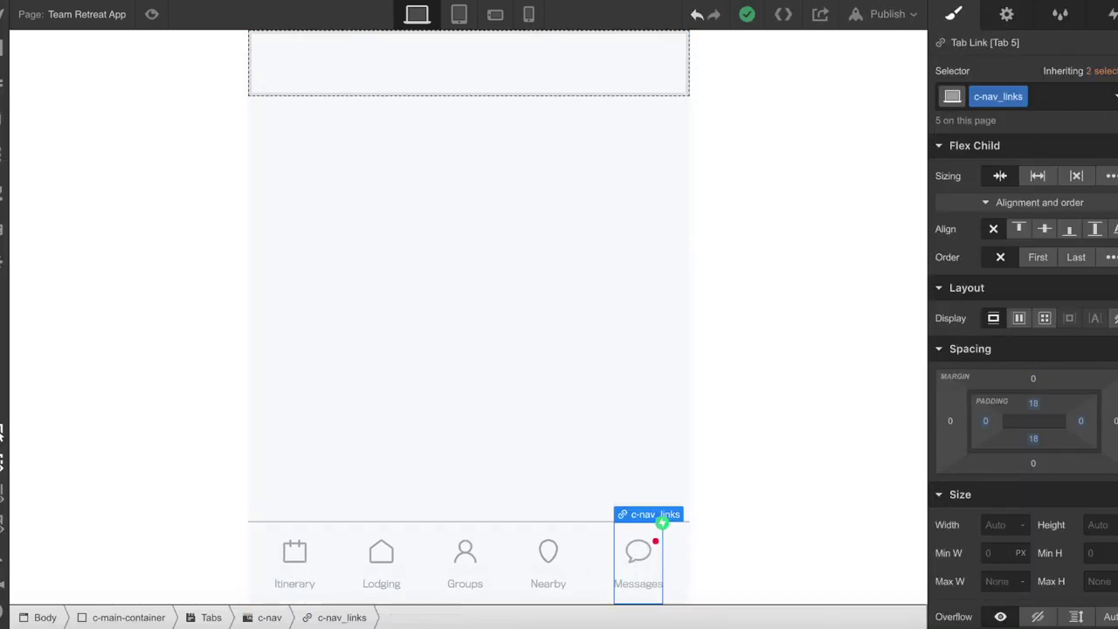
scroll(1052, 417, down, 2)
scroll(1052, 418, down, 5)
drag(1046, 464, 1089, 464)
click(1049, 96)
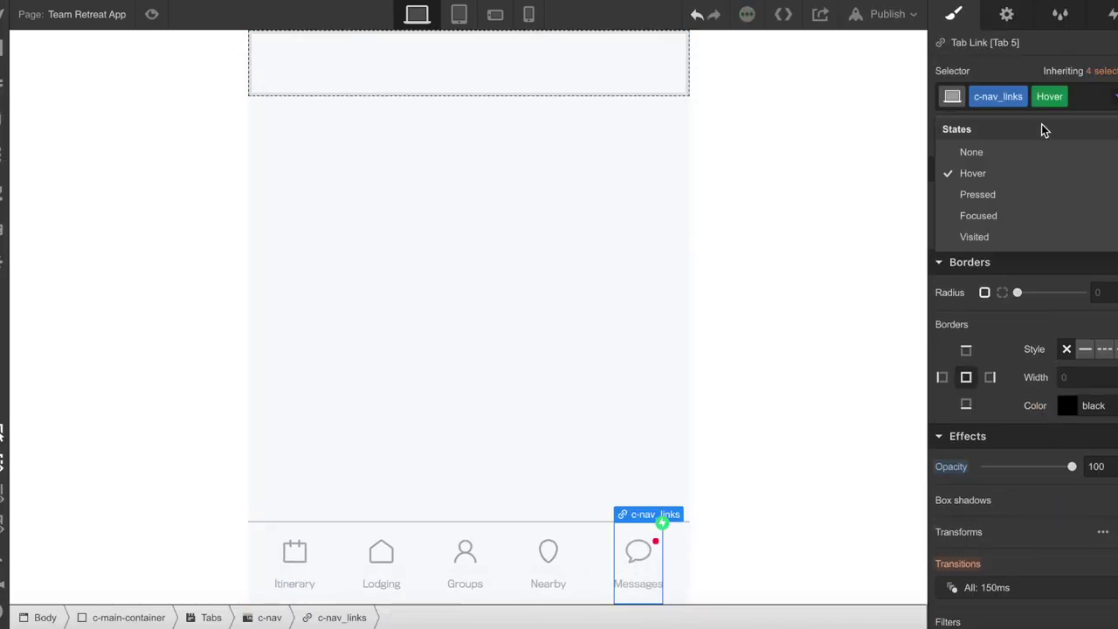
click(603, 548)
click(660, 569)
In Tab Link In View, add a Hide/Show for c-nav_messages-dot affecting only the trigger's children.
click(1111, 14)
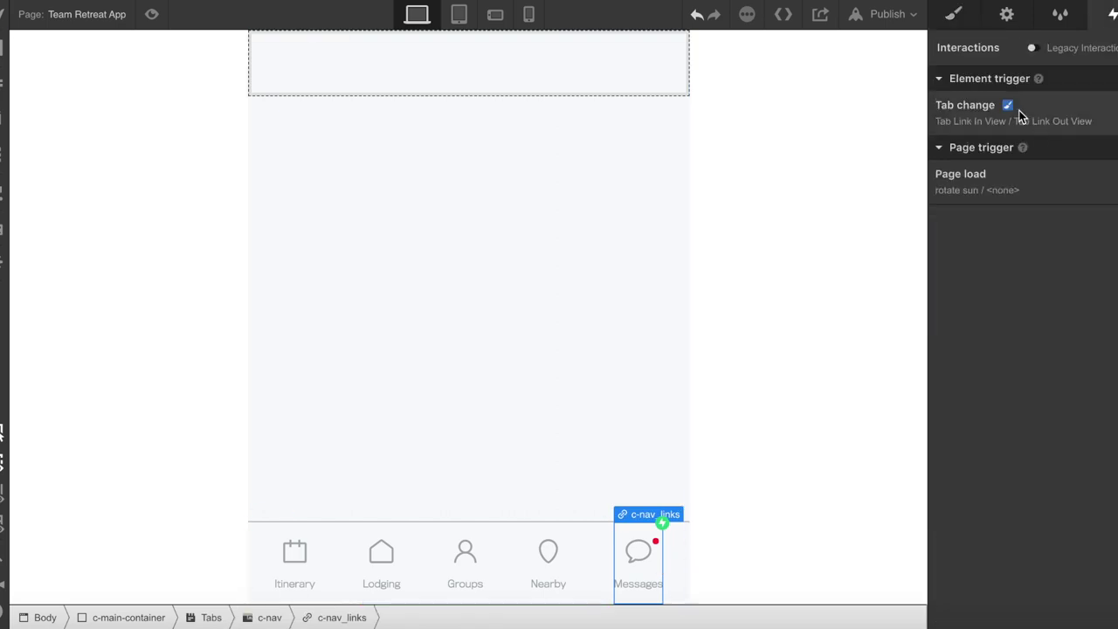
click(950, 108)
click(1012, 532)
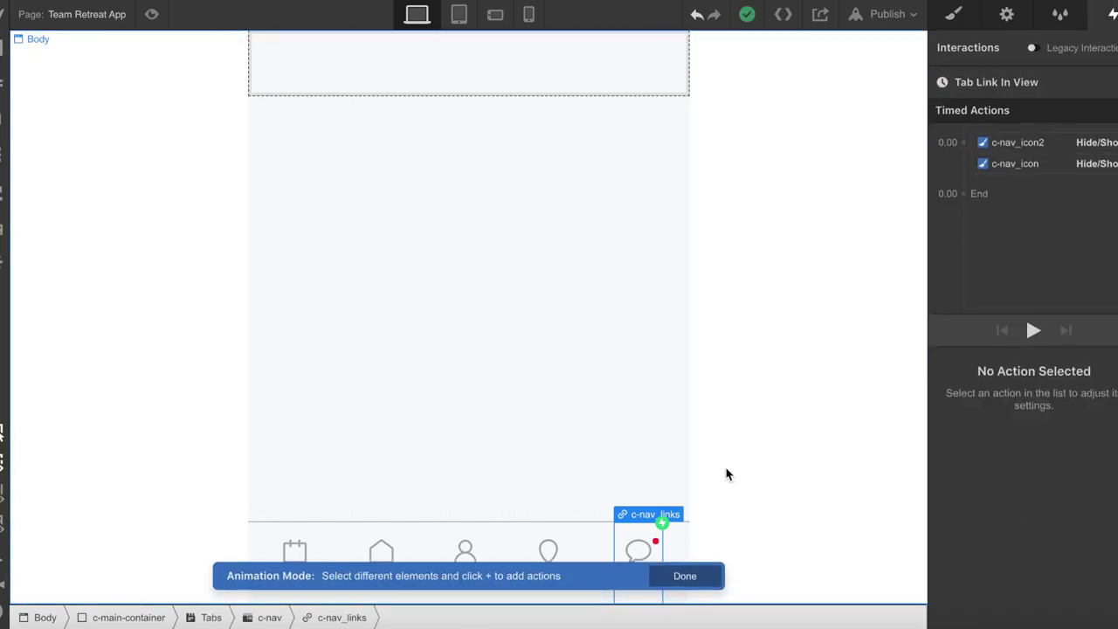
click(963, 144)
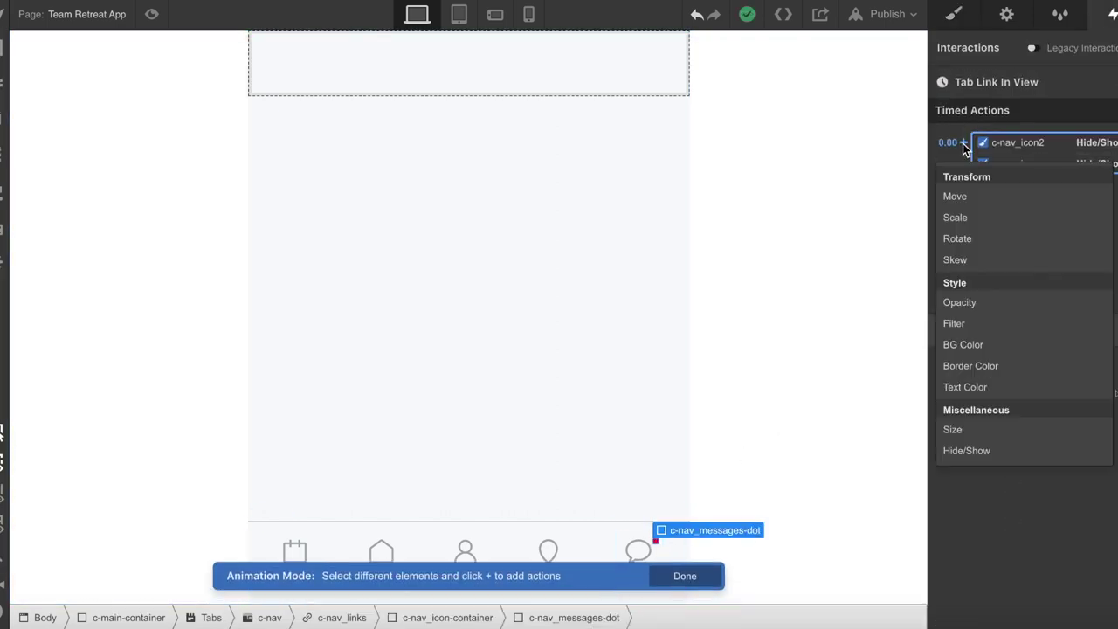
click(976, 449)
click(1035, 373)
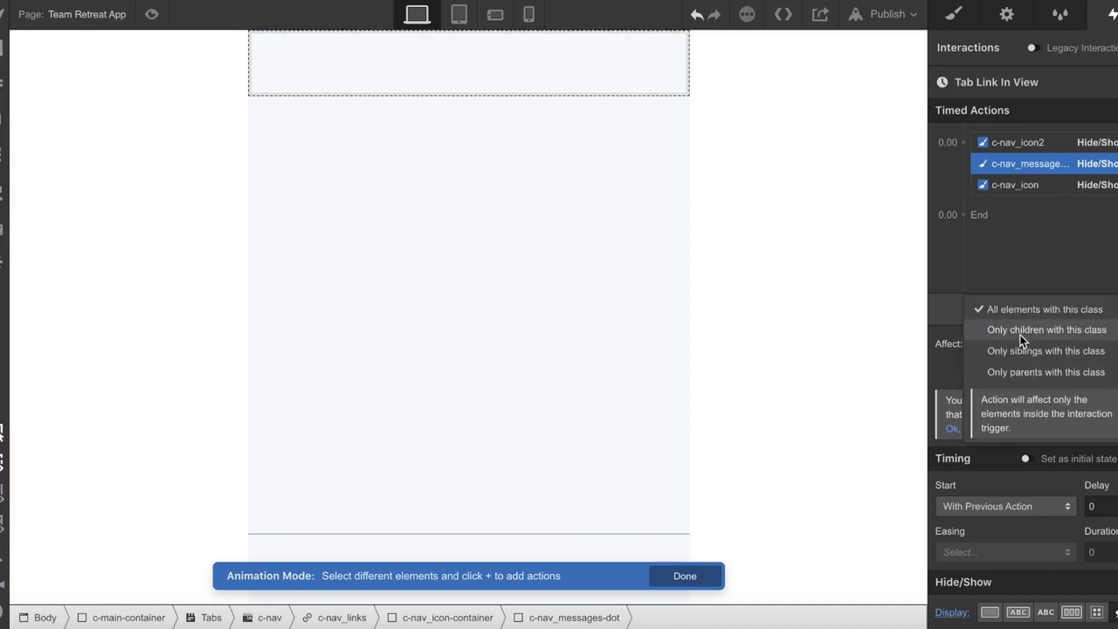
click(1020, 330)
Add the same children-only c-nav_messages-dot Hide/Show action to Tab Link Out View.
click(685, 576)
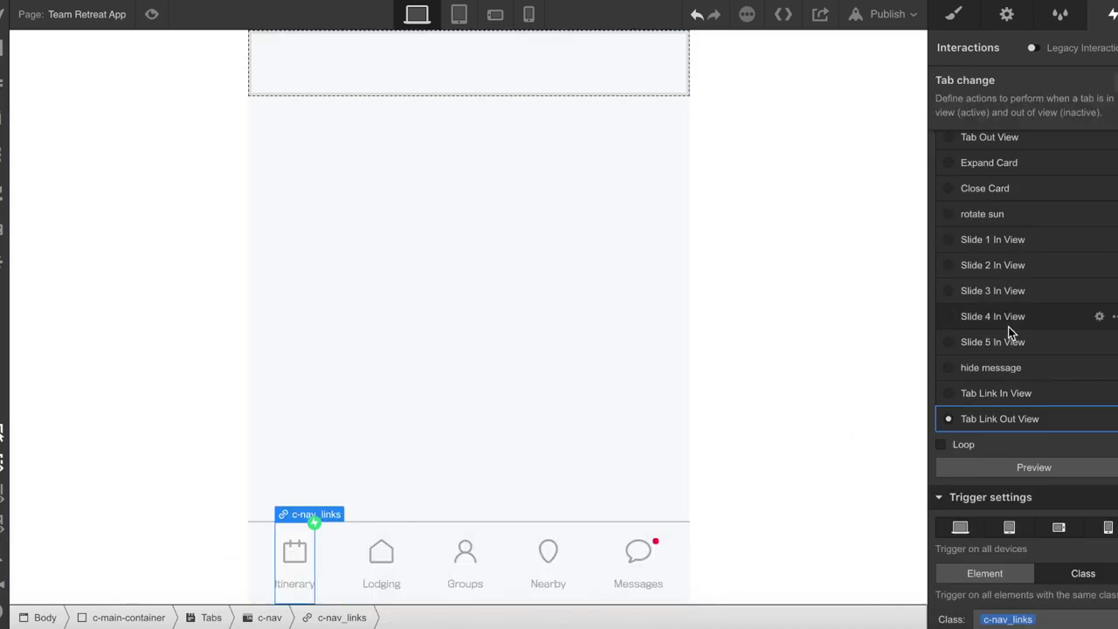
click(656, 543)
click(948, 151)
click(976, 452)
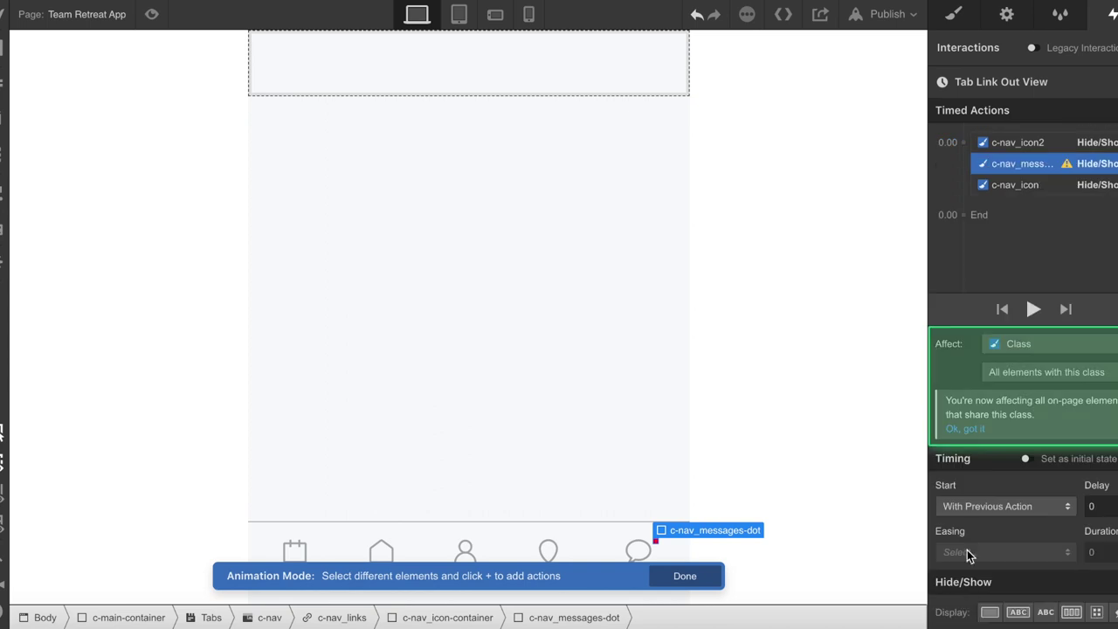
click(1027, 376)
click(1049, 329)
click(685, 576)
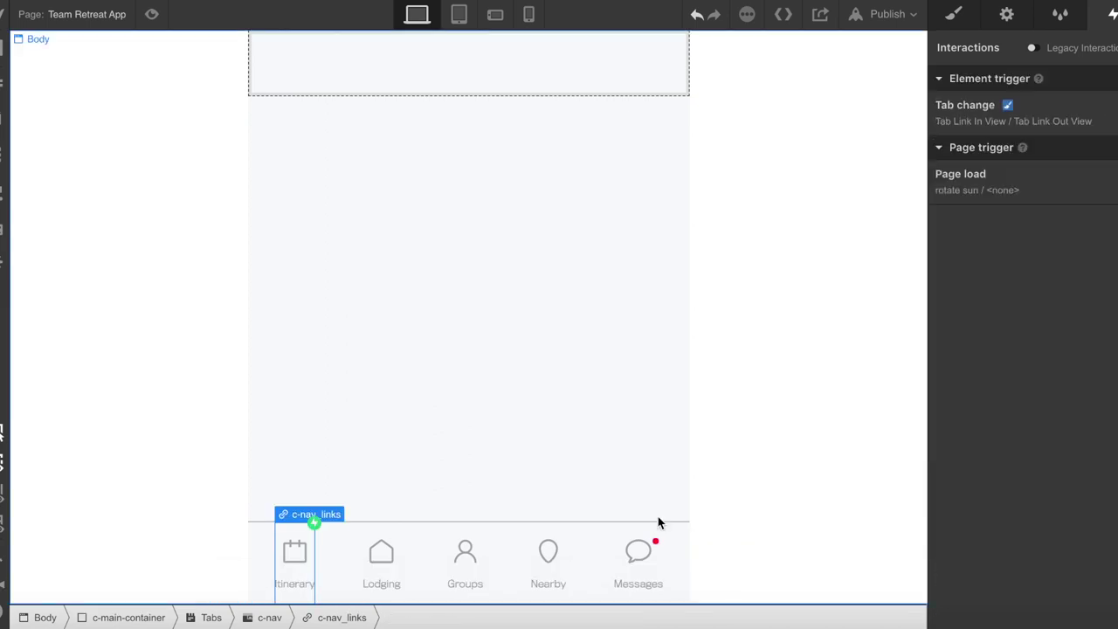
Preview the nav tabs, then reset the c-nav_text label colour so it inherits.
key(ctrl+shift+p)
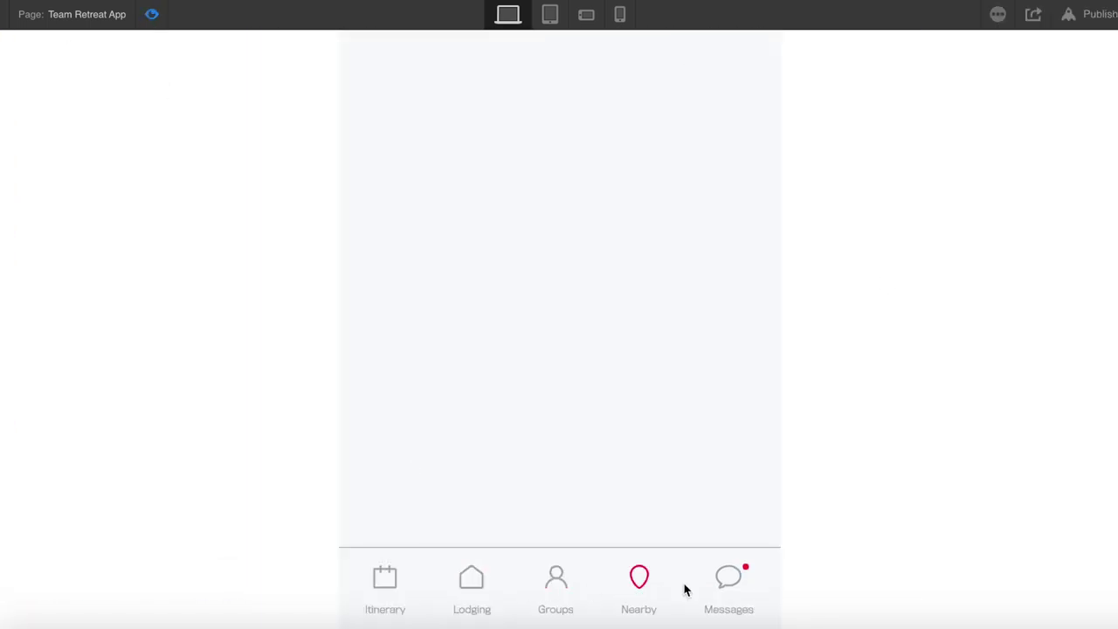
key(ctrl+shift+p)
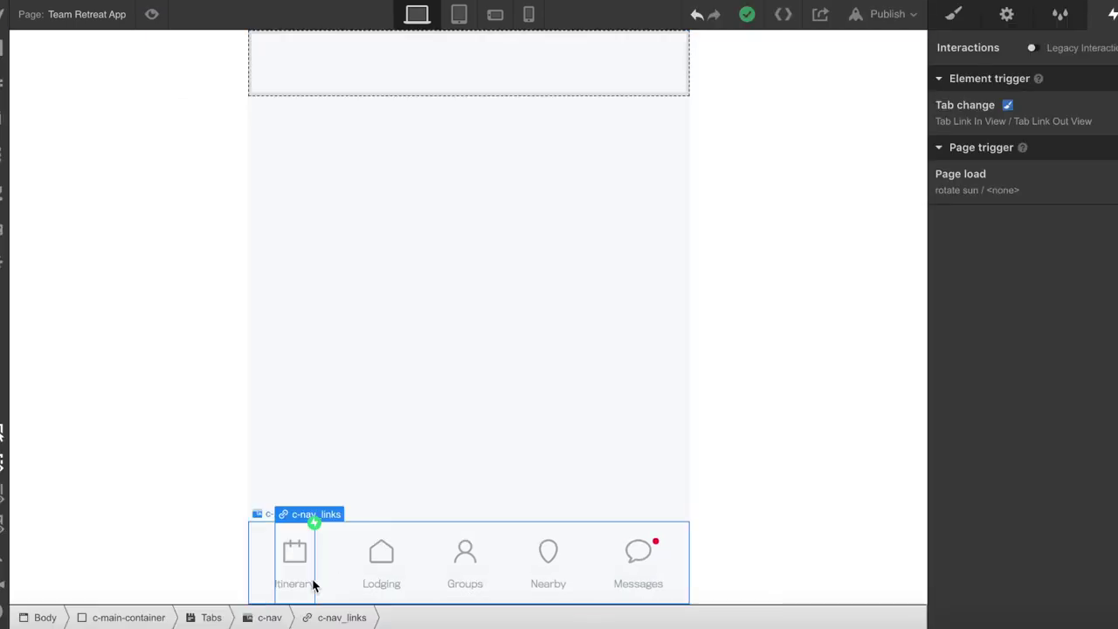
key(s)
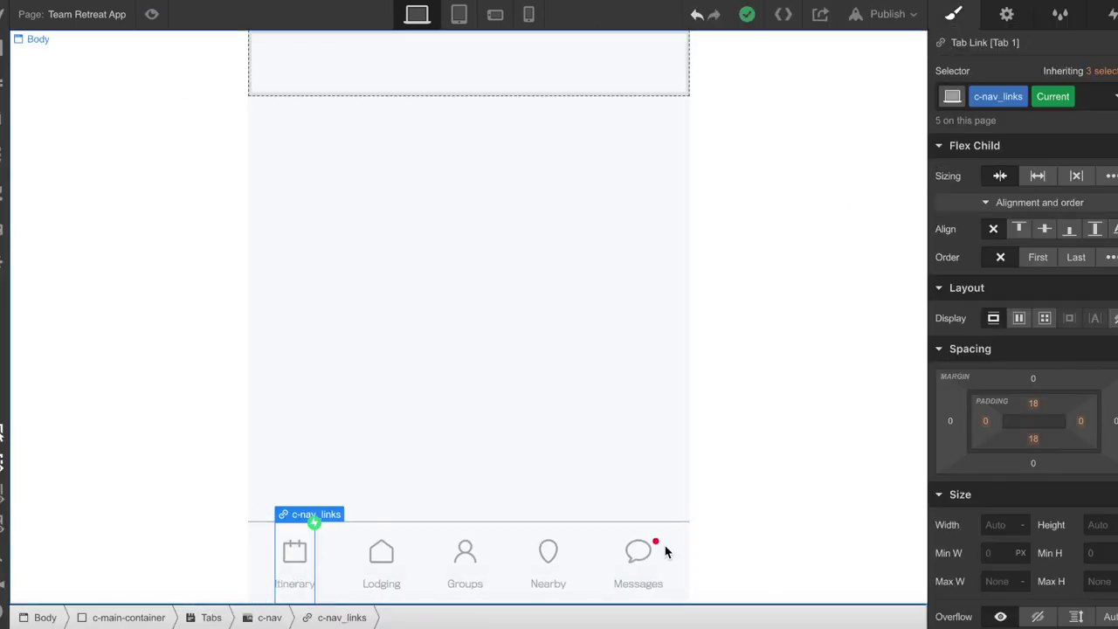
scroll(1005, 297, down, 3)
click(398, 585)
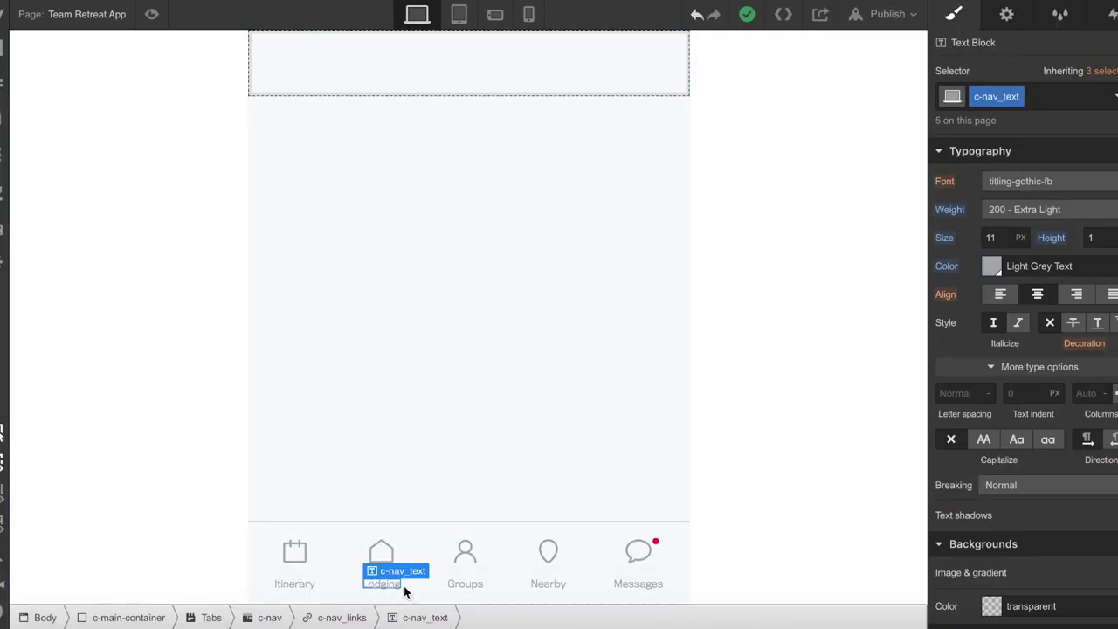
alt+click(947, 267)
Set c-nav_links text to Light Grey Text and its Current state to Dark Text.
click(342, 617)
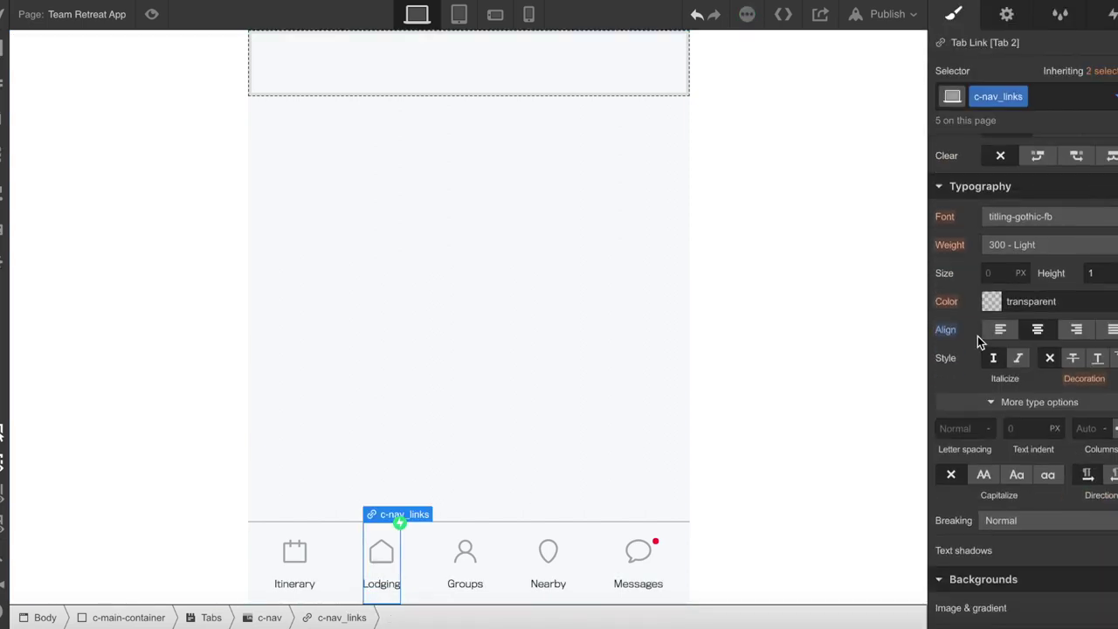
click(991, 298)
click(1023, 572)
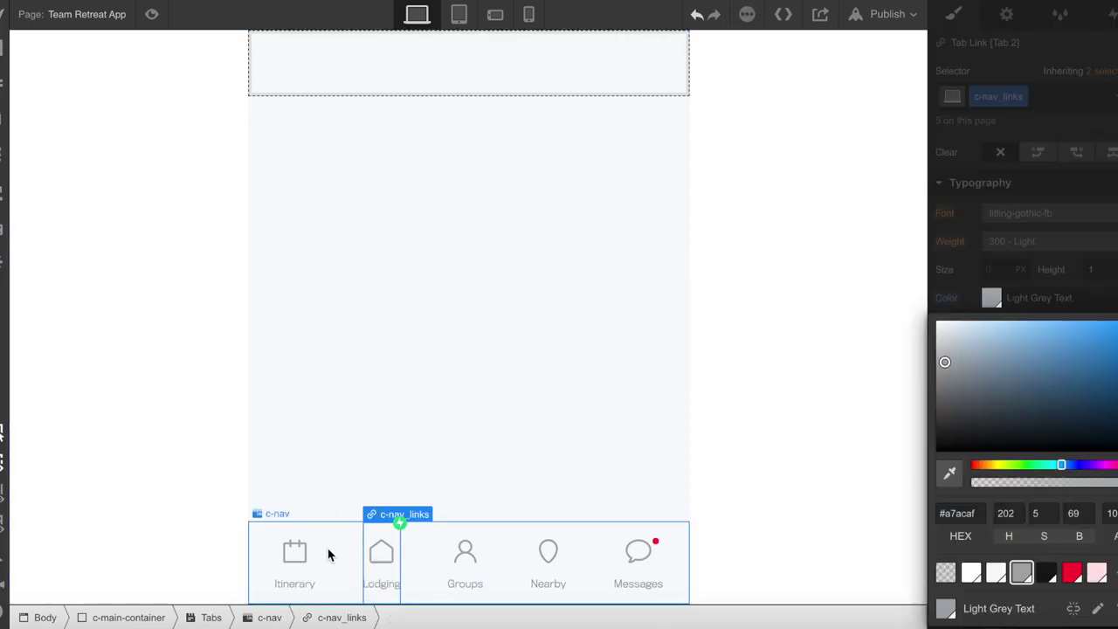
click(297, 559)
click(991, 298)
click(1047, 572)
click(449, 405)
Preview the app again to check the tab colours.
click(305, 469)
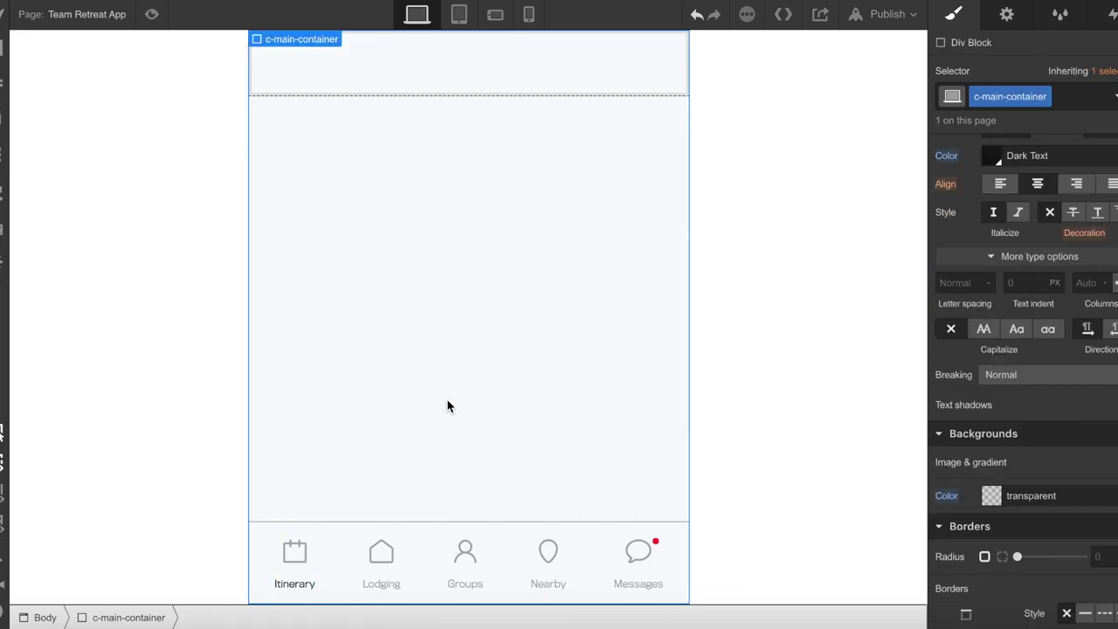
key(ctrl+shift+p)
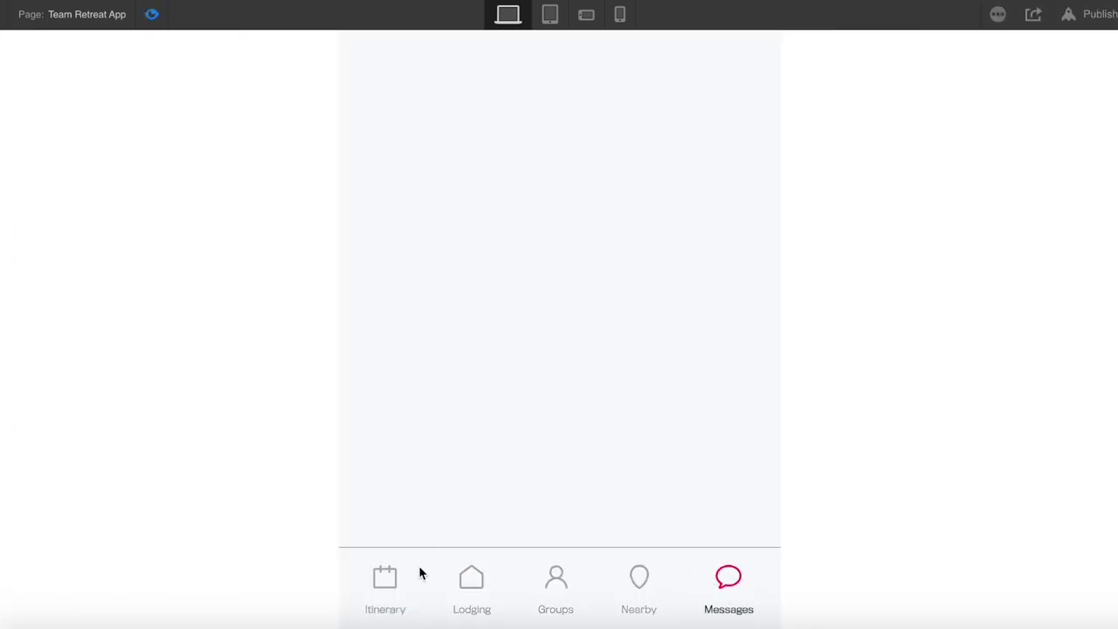
click(150, 17)
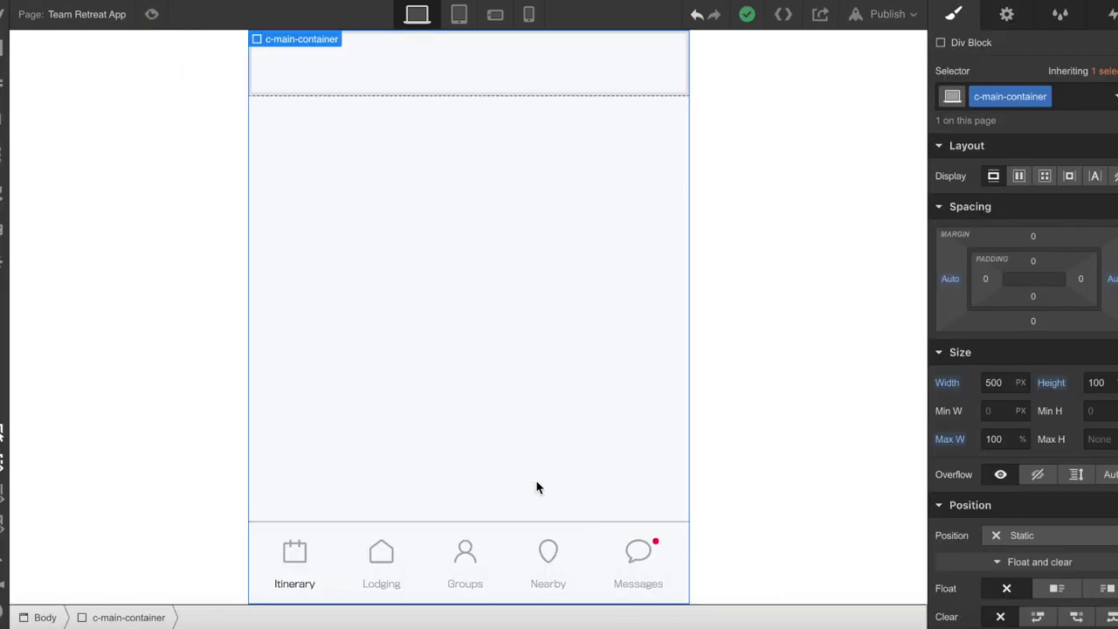
click(314, 112)
Apply the c-tab-content class to every tab pane.
click(965, 92)
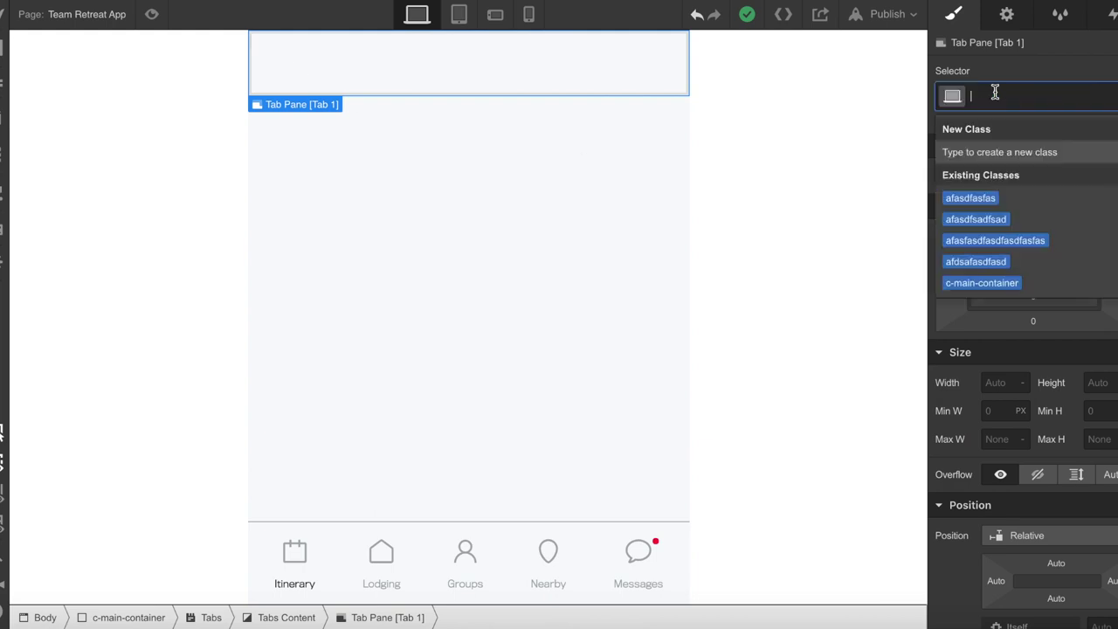
text(c-tab-content)
key(Return)
click(1, 114)
key(z)
click(100, 555)
key(Return)
click(116, 578)
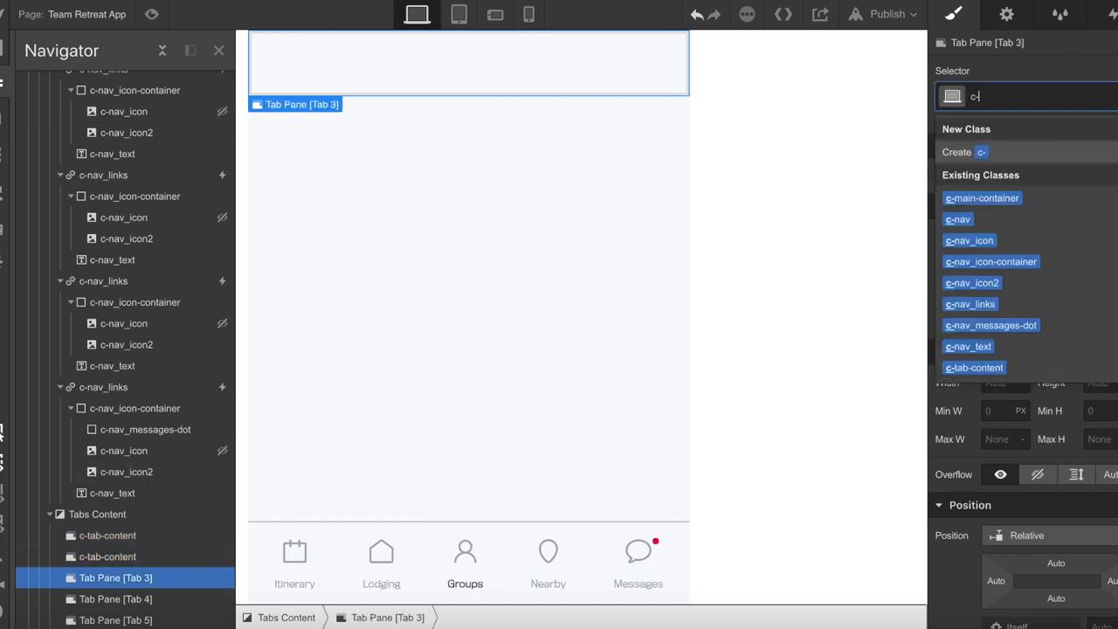
key(Return)
click(115, 598)
key(Return)
click(115, 621)
text(c-tab)
key(Return)
click(452, 75)
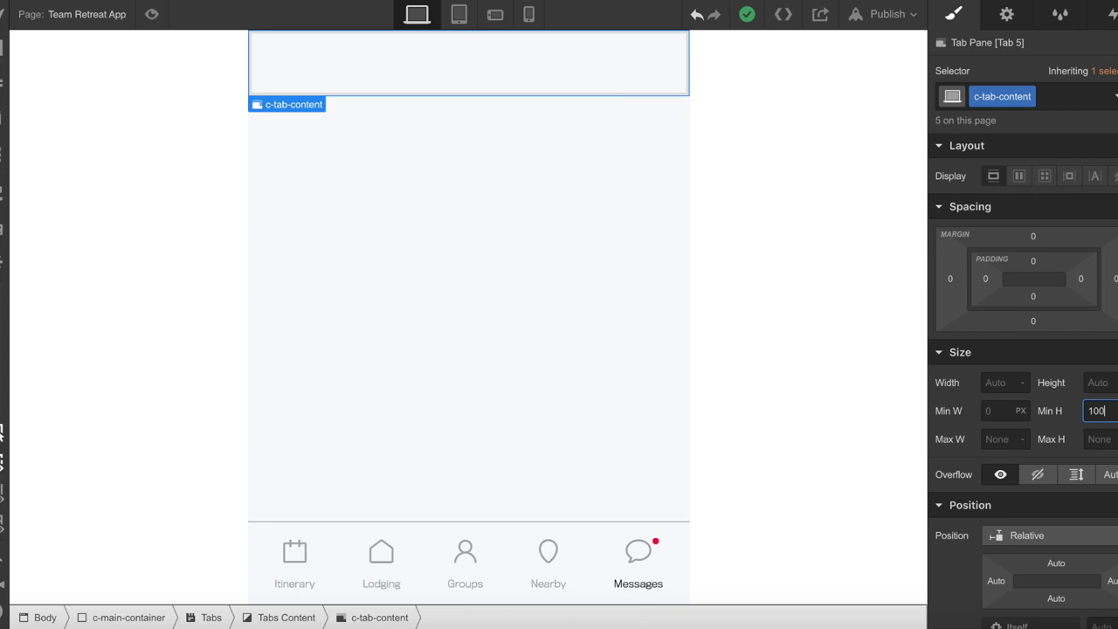
Give c-tab-content min height 100 and padding 42/30/124/30.
key(Return)
drag(985, 280, 1034, 192)
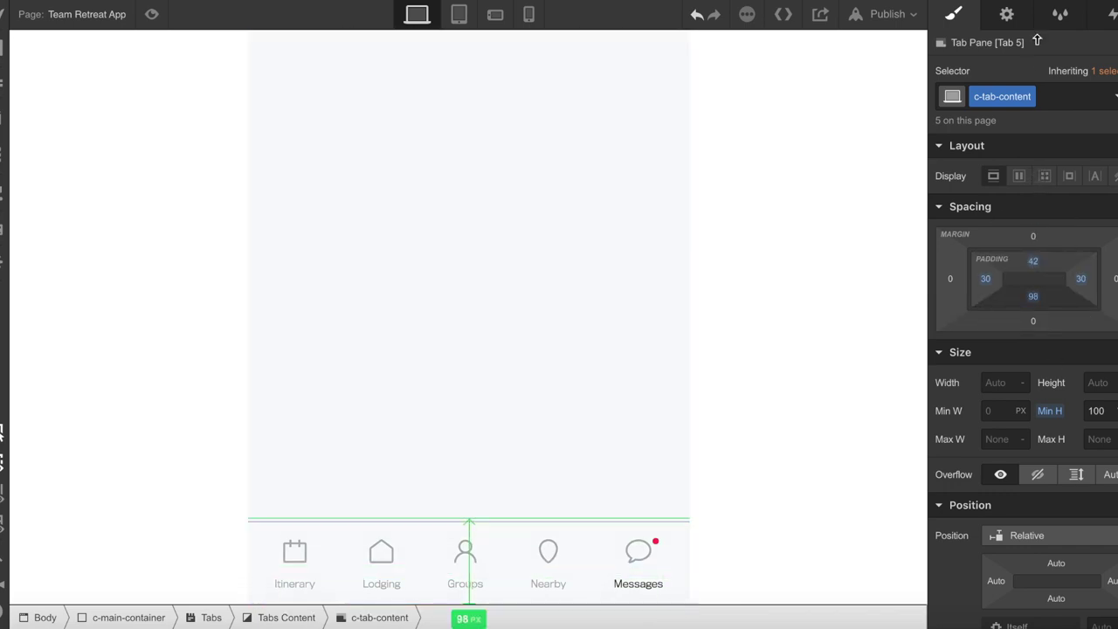
drag(1034, 296, 1033, 262)
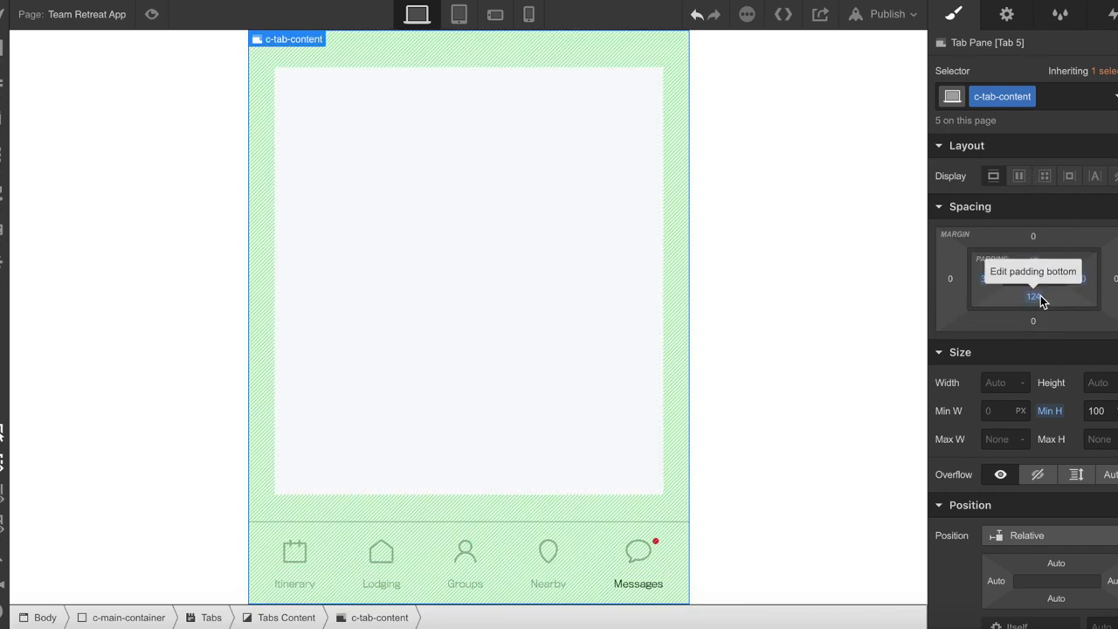
Add an 'Itinerary' heading to the first pane with Dark Text colour.
key(p)
key(z)
key(a)
drag(53, 550, 518, 241)
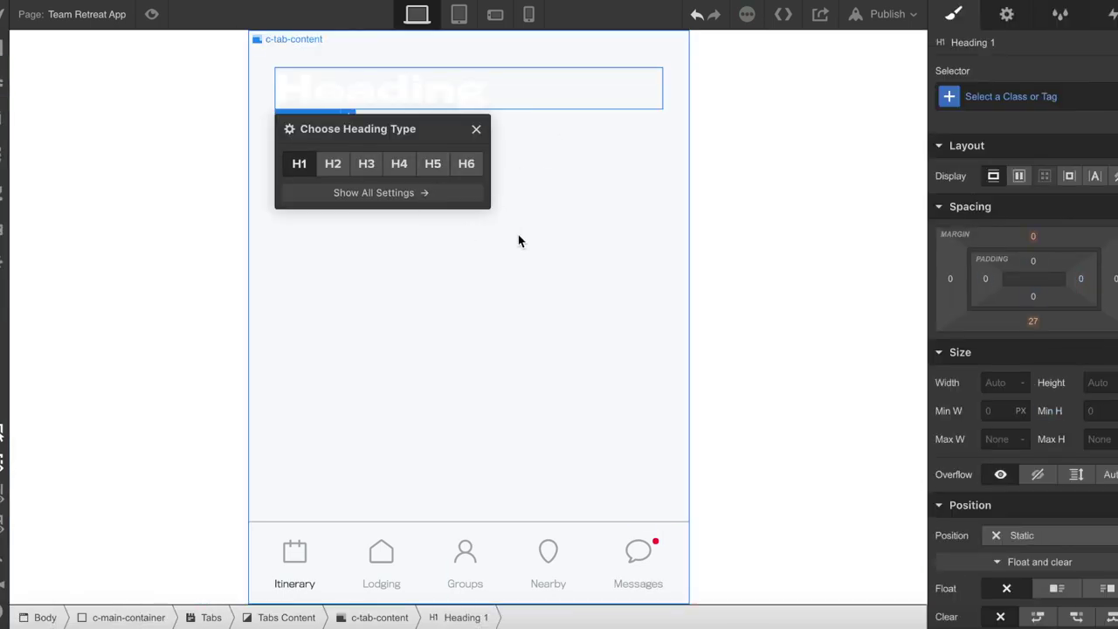
click(478, 292)
scroll(1022, 393, down, 5)
click(994, 481)
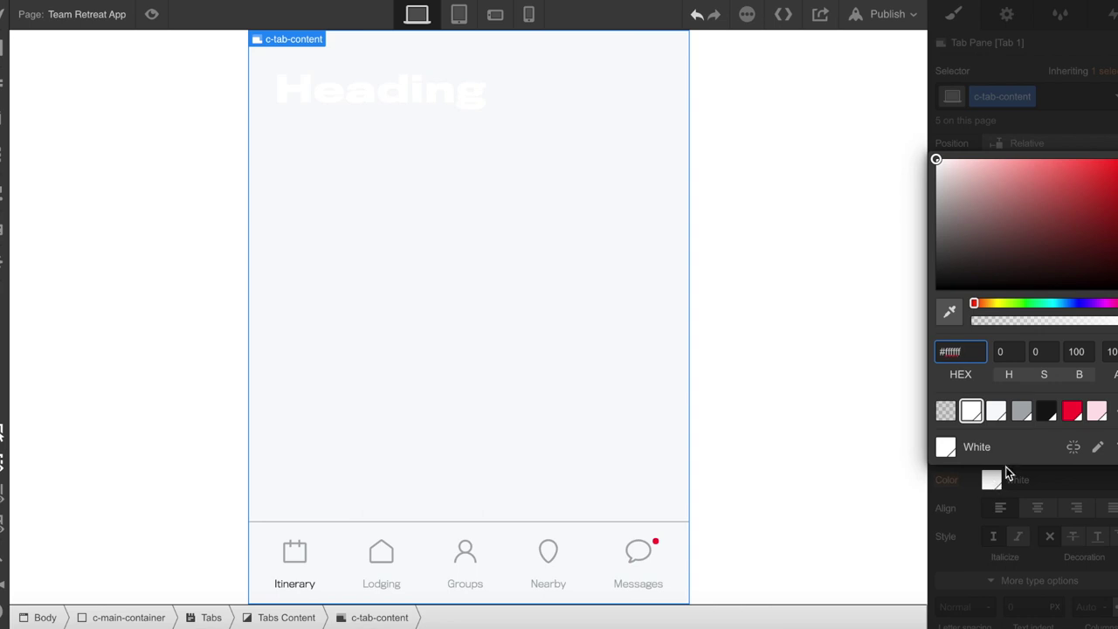
click(1046, 410)
click(306, 583)
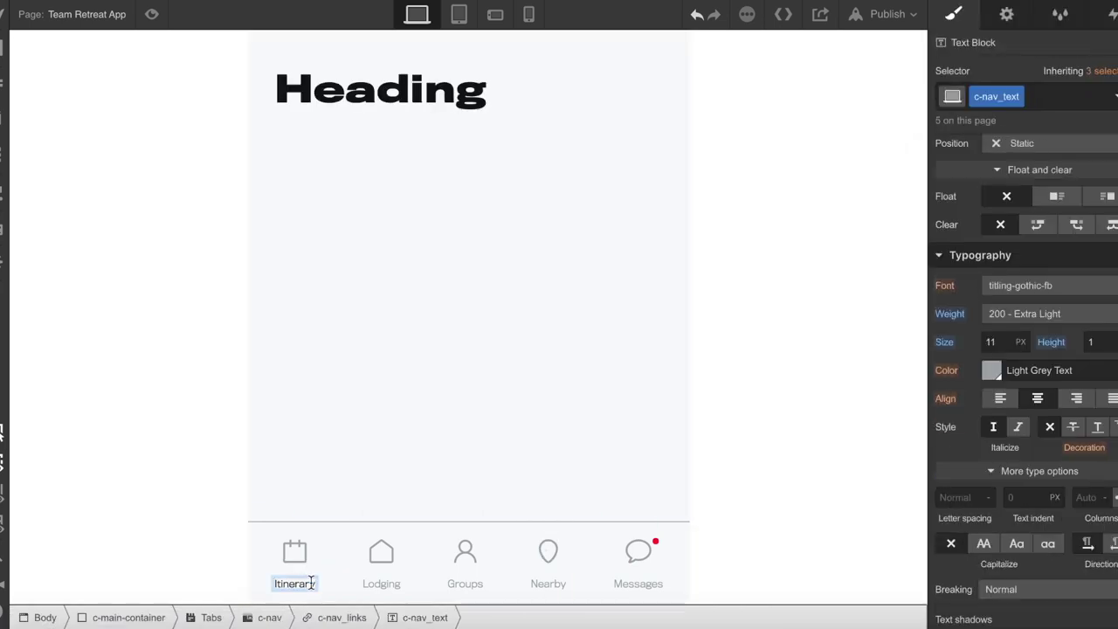
double_click(381, 89)
text(Itinerary)
Place a Tabs component beneath the Itinerary heading.
click(472, 234)
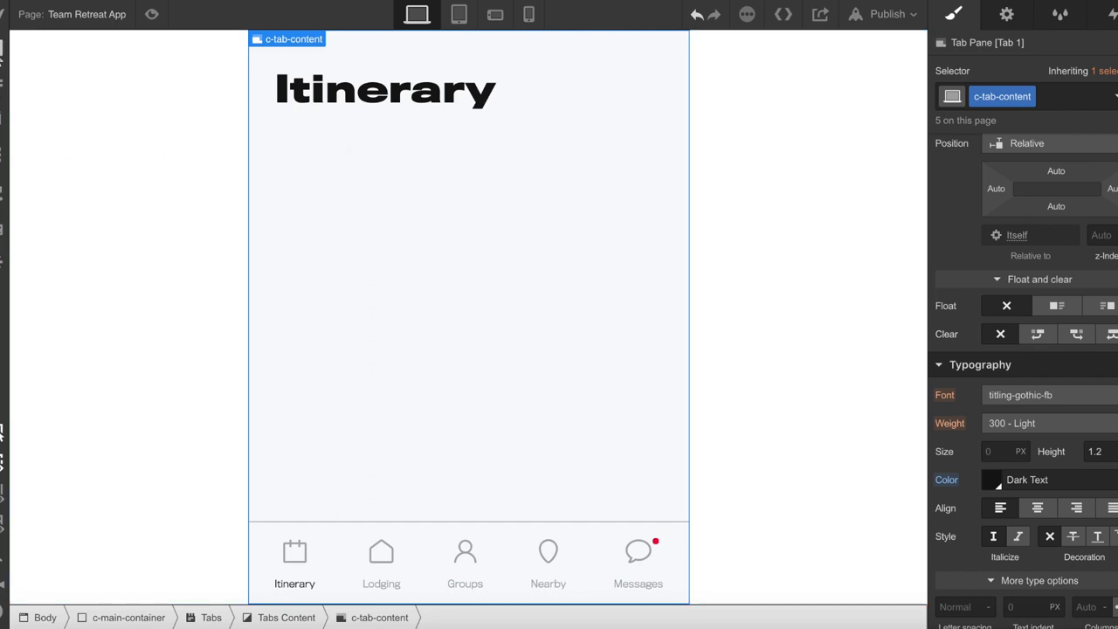
key(a)
scroll(174, 367, down, 5)
drag(124, 494, 454, 210)
Give the tab links a c-tab-link class and duplicate the third tab into a fourth.
click(996, 97)
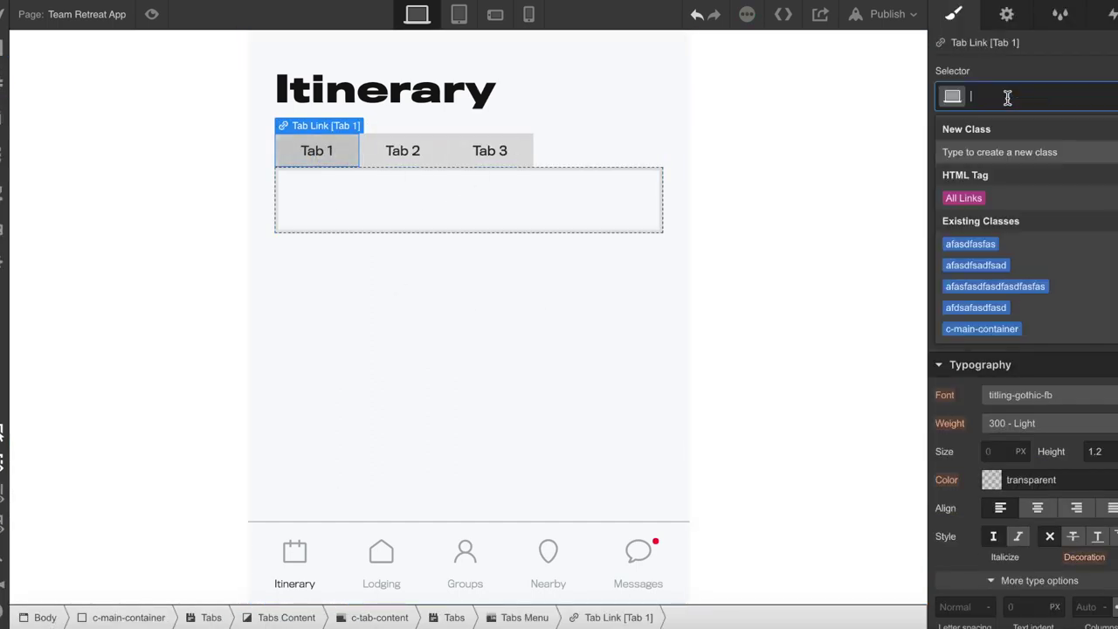
text(c-tab-link)
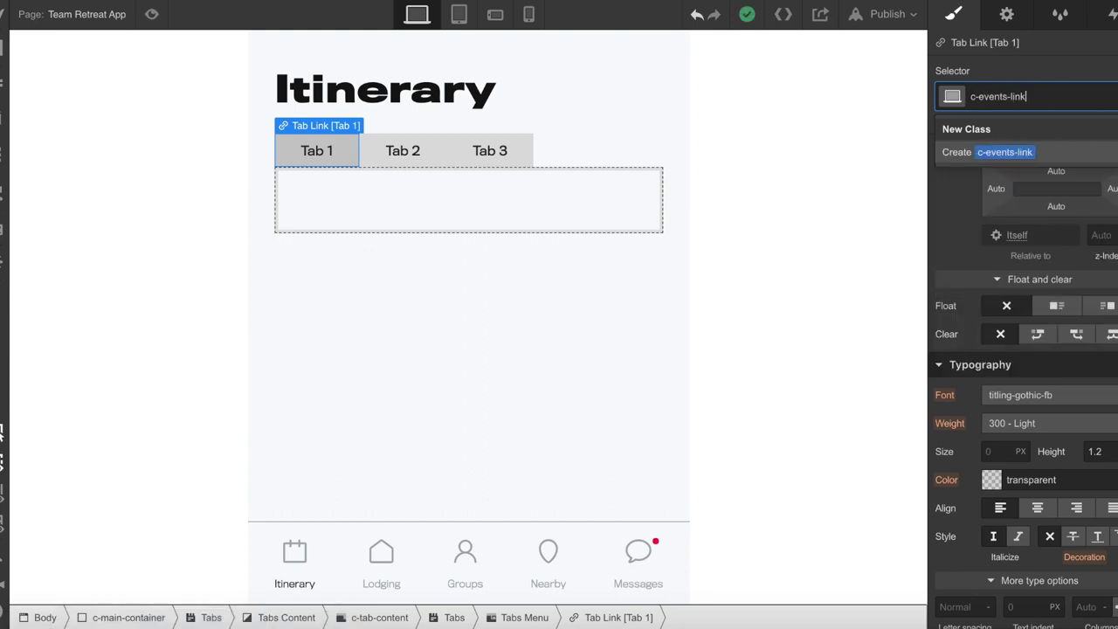
key(Return)
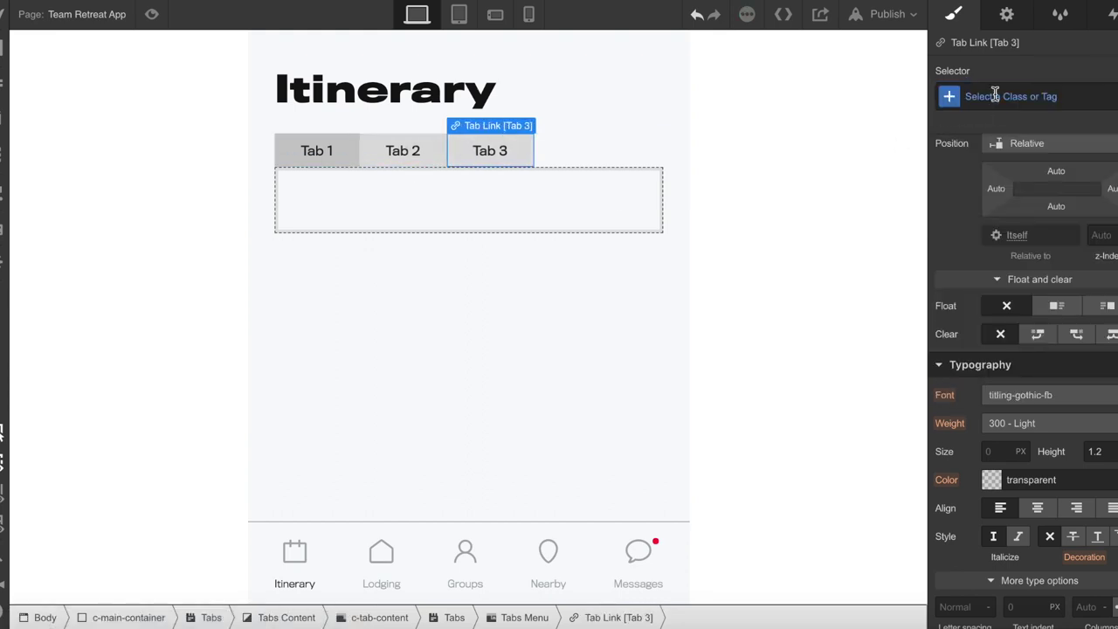
right_click(492, 154)
click(580, 295)
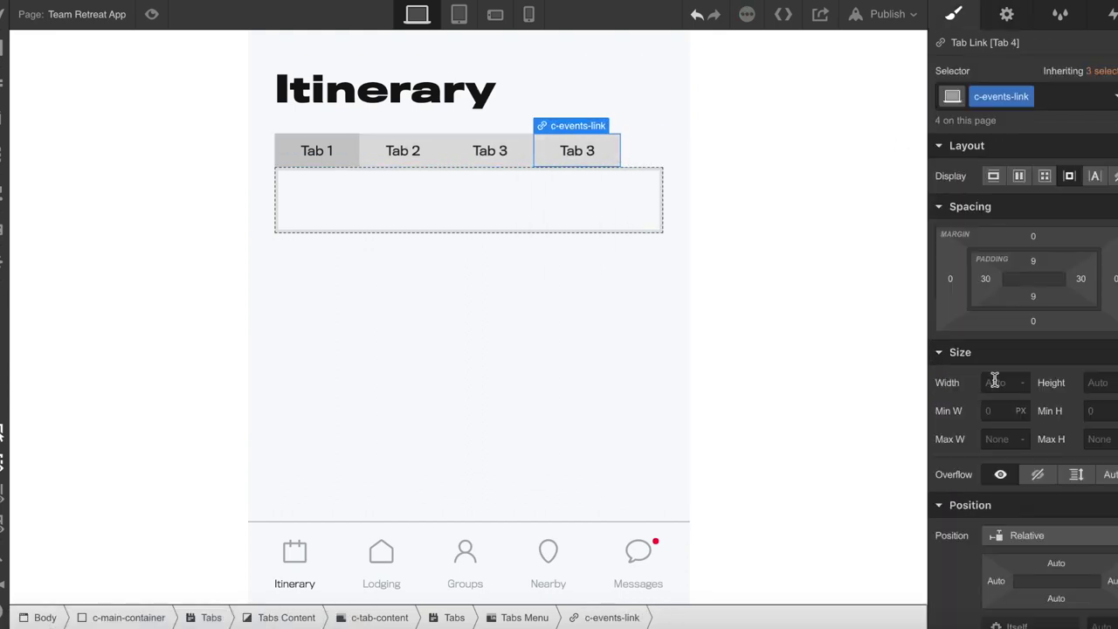
Style the tab links with a light red background, red text and fully rounded corners.
scroll(993, 380, down, 5)
scroll(971, 367, down, 5)
click(987, 399)
click(1091, 367)
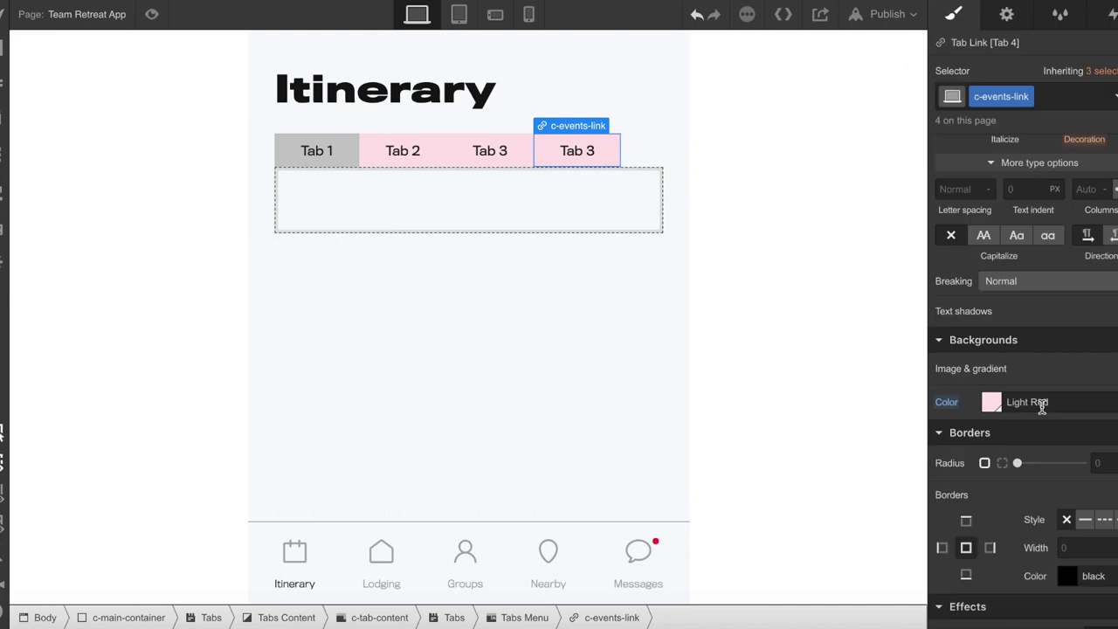
scroll(1029, 323, up, 2)
click(992, 202)
click(1073, 477)
scroll(1011, 406, down, 4)
drag(1045, 270, 1102, 271)
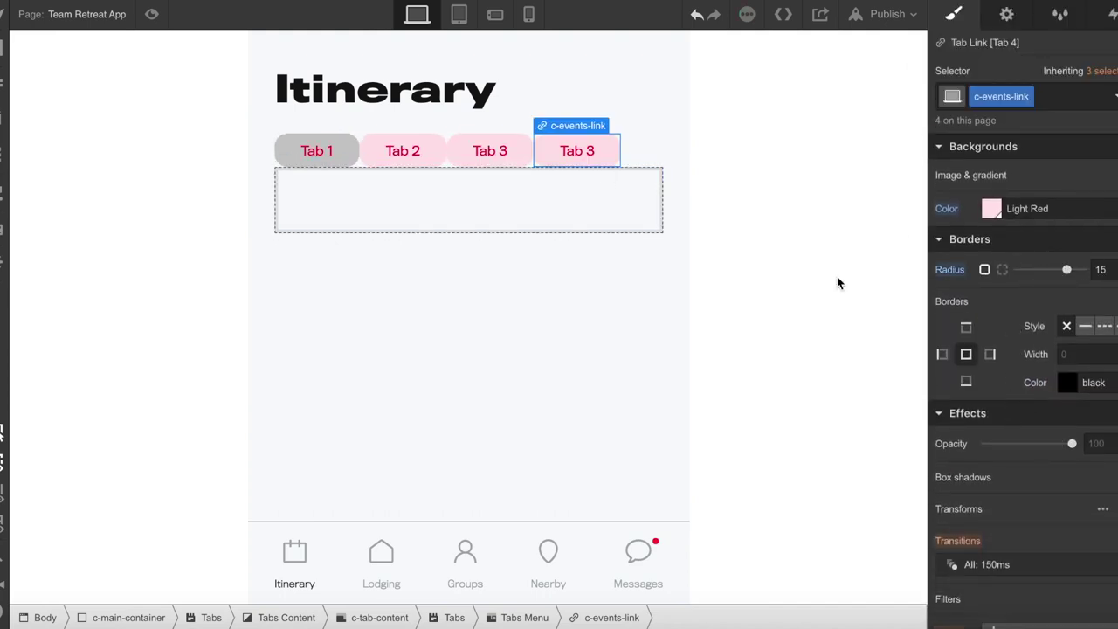
Relabel the tabs with Day 1, Day 2 and Day 3 labels.
double_click(591, 150)
text(Day 3)
double_click(403, 151)
text(Day 2)
double_click(317, 151)
text(Day 1)
key(Escape)
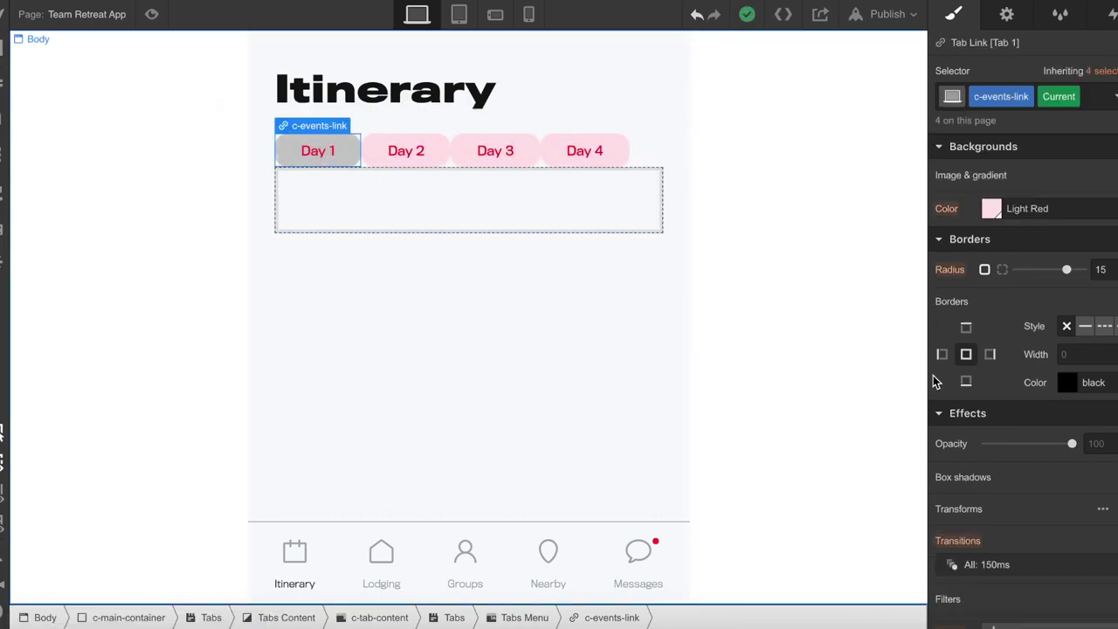
Give the current Day 1 tab a red background.
click(992, 208)
click(1073, 481)
click(1000, 167)
scroll(995, 250, up, 5)
click(991, 373)
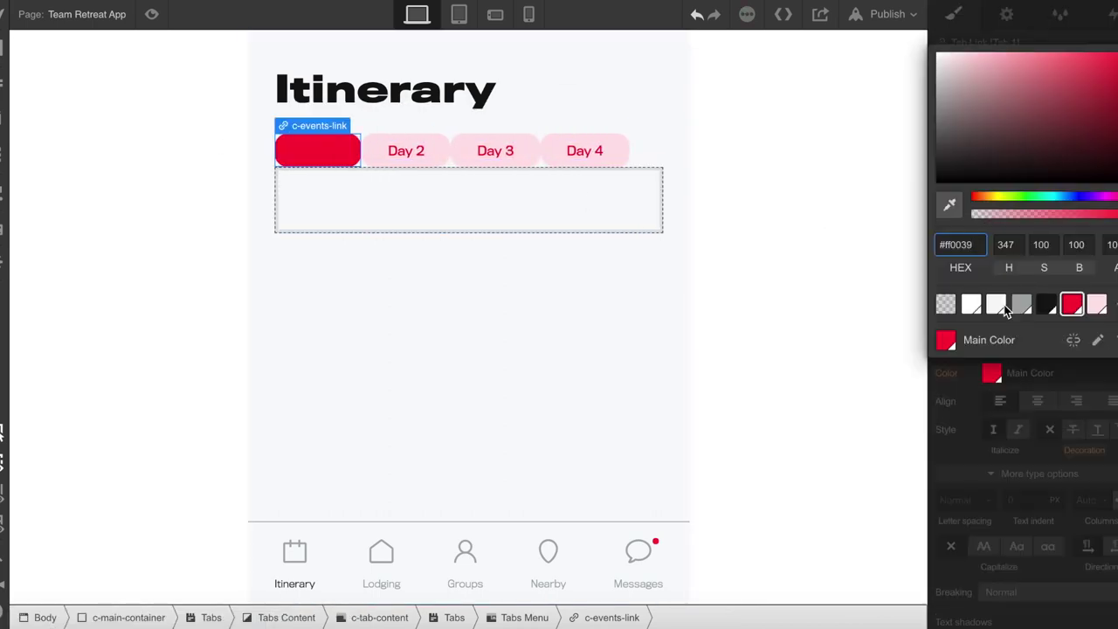
Set the tab label font weight to 200 - Extra Light.
click(963, 400)
click(440, 153)
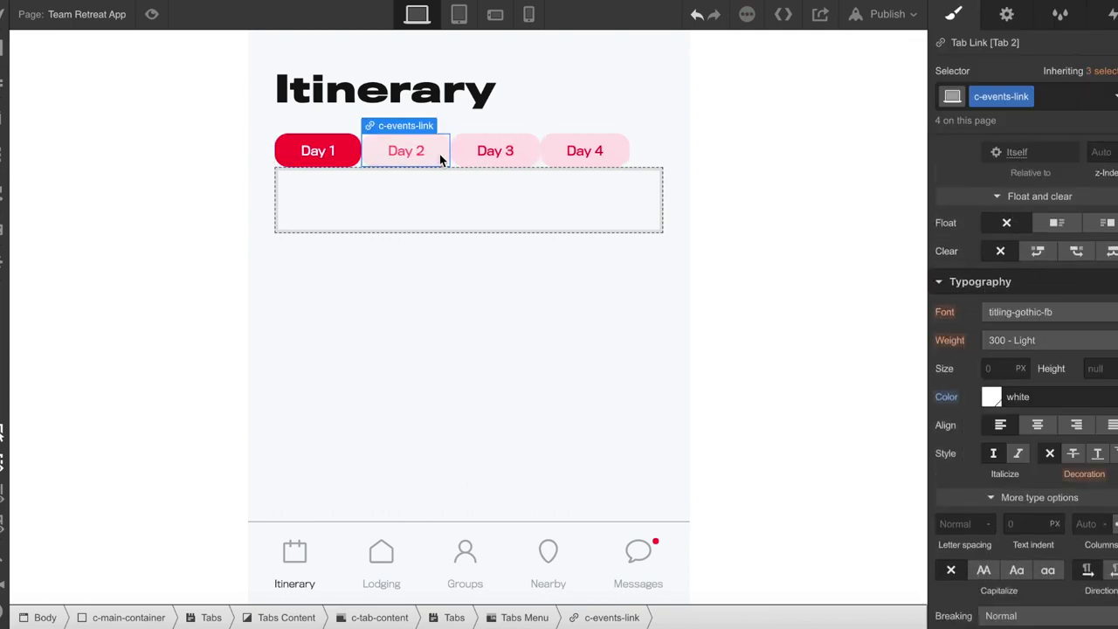
click(1015, 345)
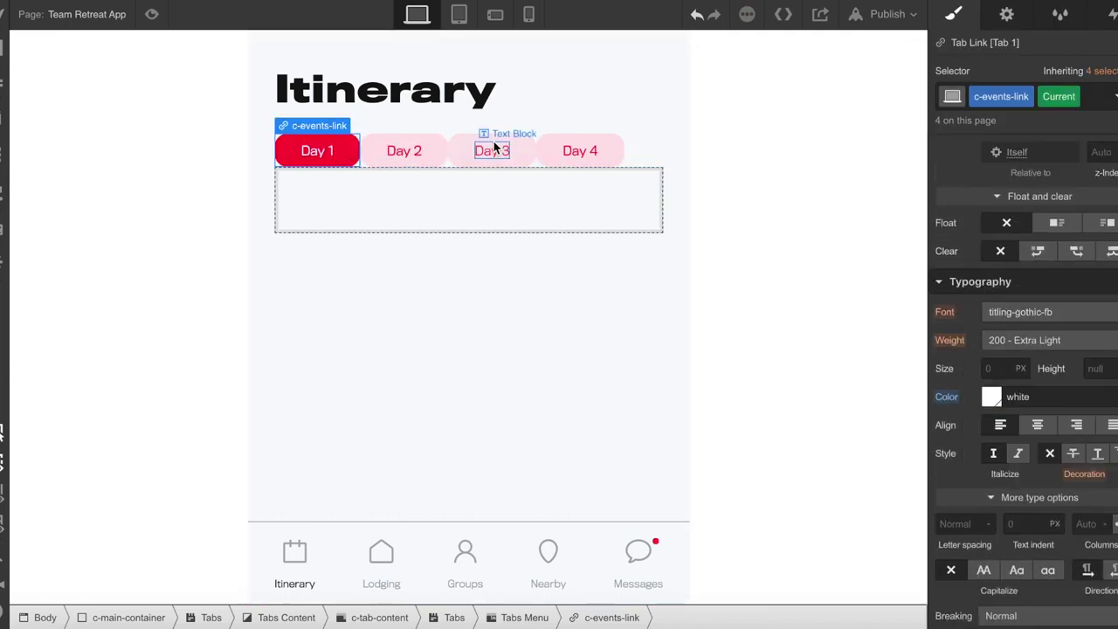
Justify the Tabs Menu space-between with about 26 px bottom margin.
click(644, 150)
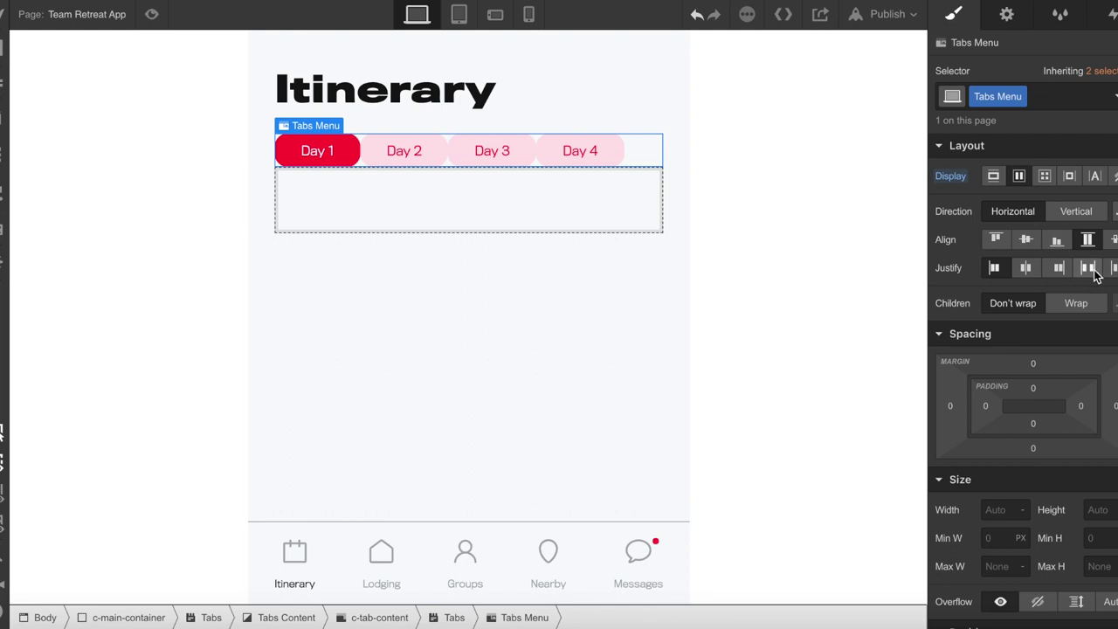
click(352, 164)
click(466, 180)
click(619, 151)
click(644, 150)
drag(1033, 448, 1033, 426)
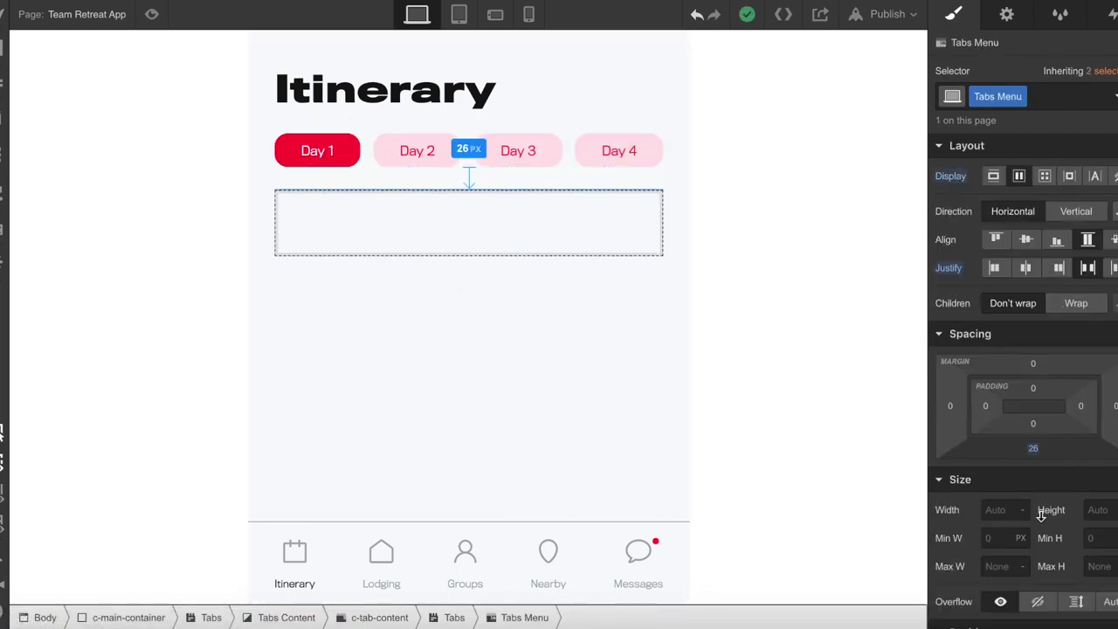
click(569, 249)
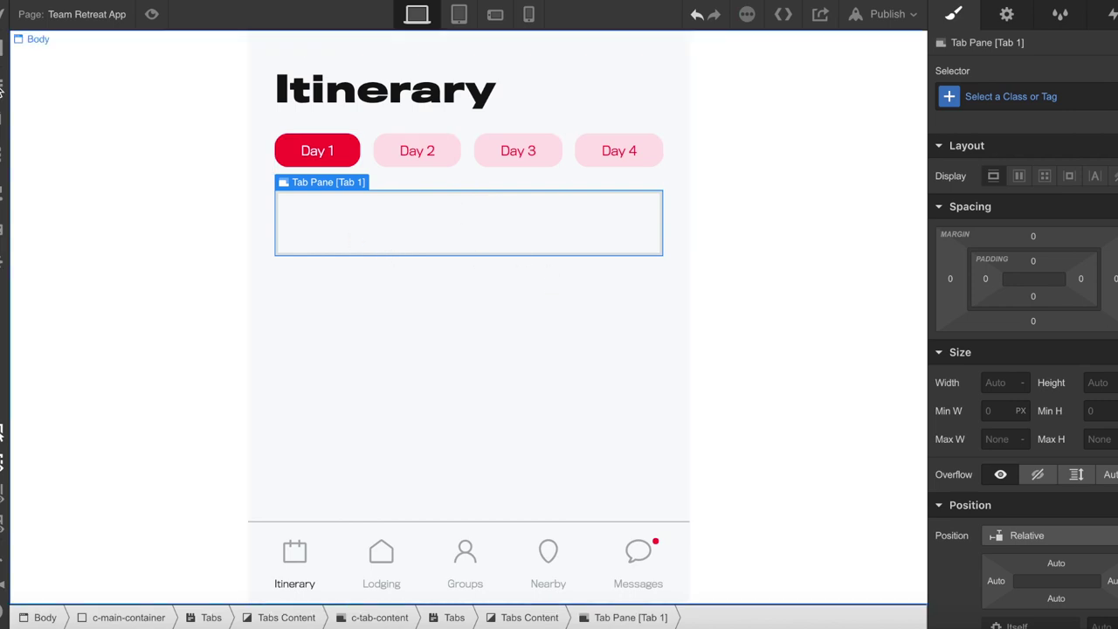
Add a Collection List to the Day 1 pane sourced from the Events collection.
key(a)
scroll(152, 375, down, 5)
scroll(152, 375, up, 1)
drag(50, 220, 447, 234)
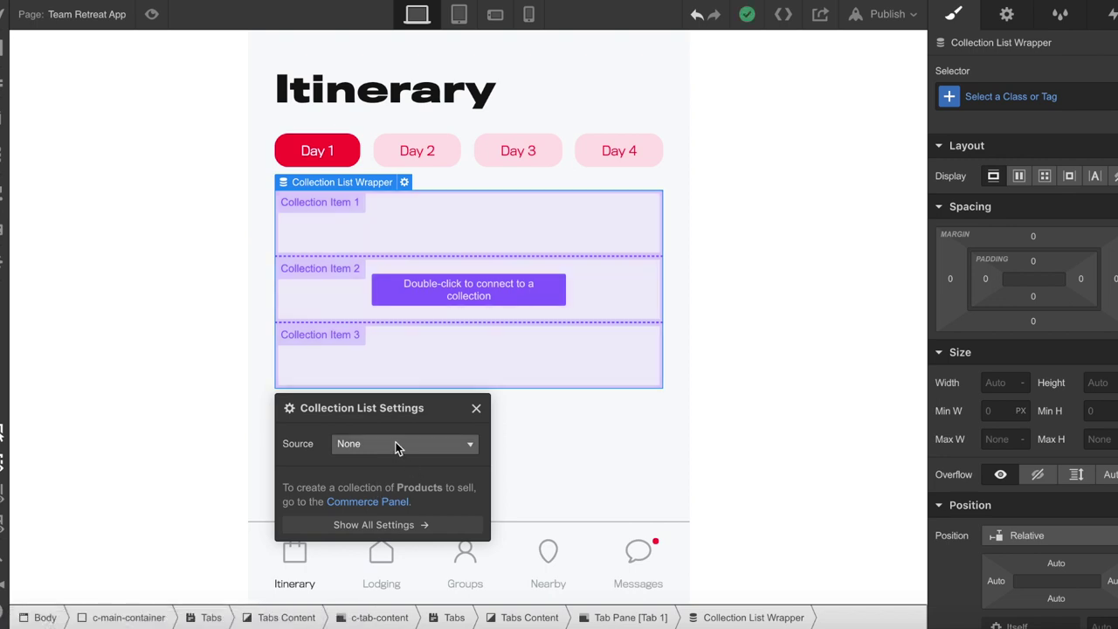
click(395, 443)
click(375, 554)
Put a c-events-card div block, 200 px tall, inside each event item.
click(450, 300)
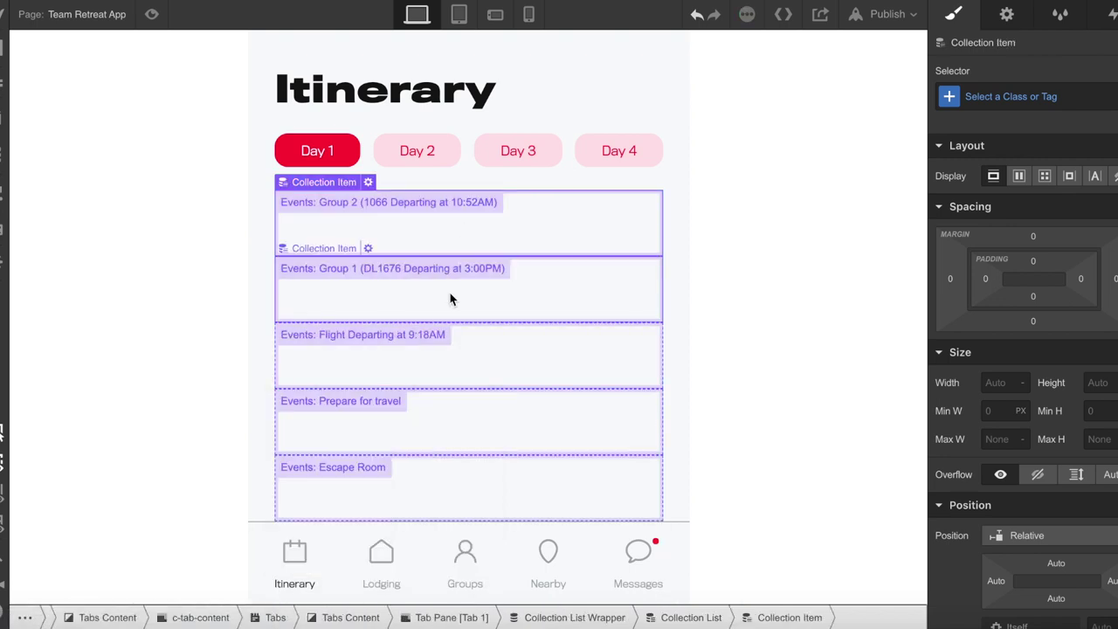
click(2, 51)
drag(52, 354, 424, 236)
click(971, 97)
text(c-events-c)
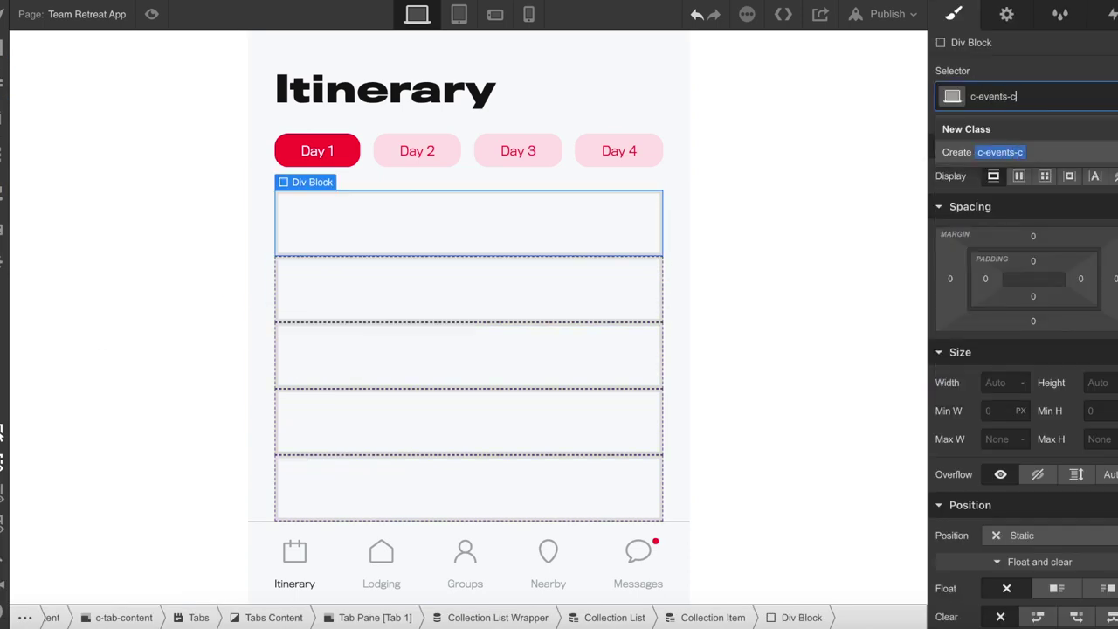
text(ard)
key(Return)
click(1096, 382)
text(200)
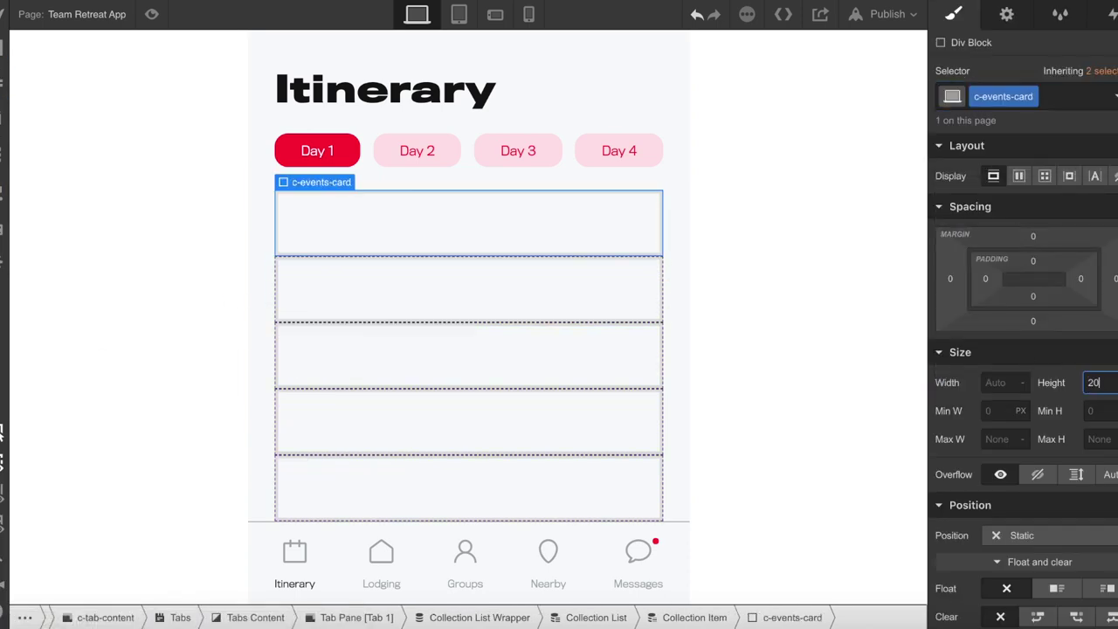
key(Return)
Set the card's cover background image to each event's Event Photo.
scroll(1009, 407, down, 10)
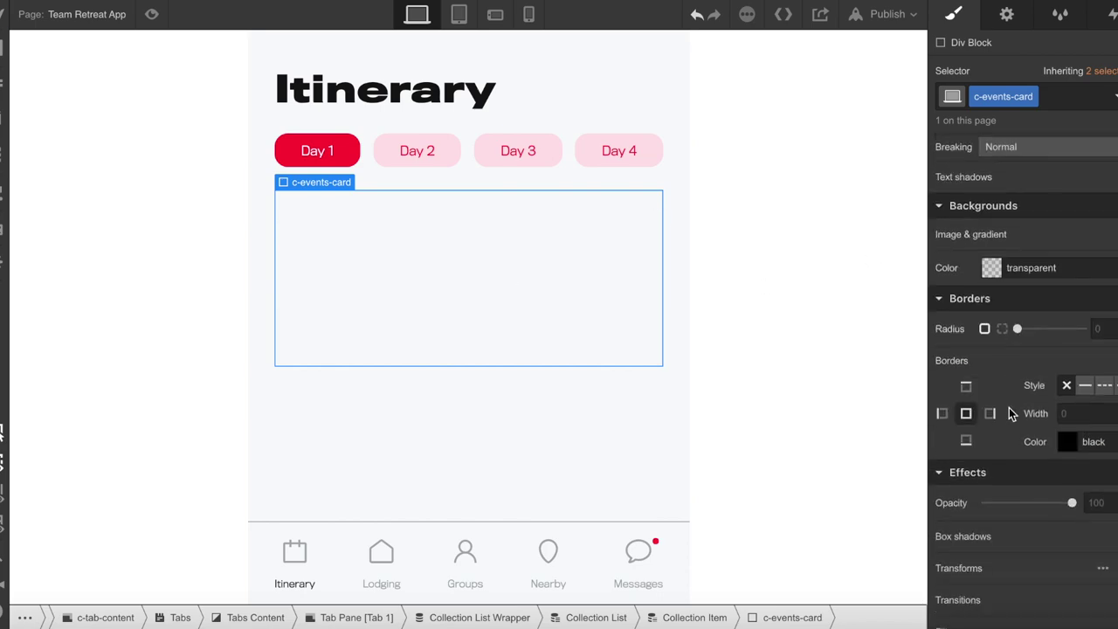
click(1010, 234)
click(1055, 422)
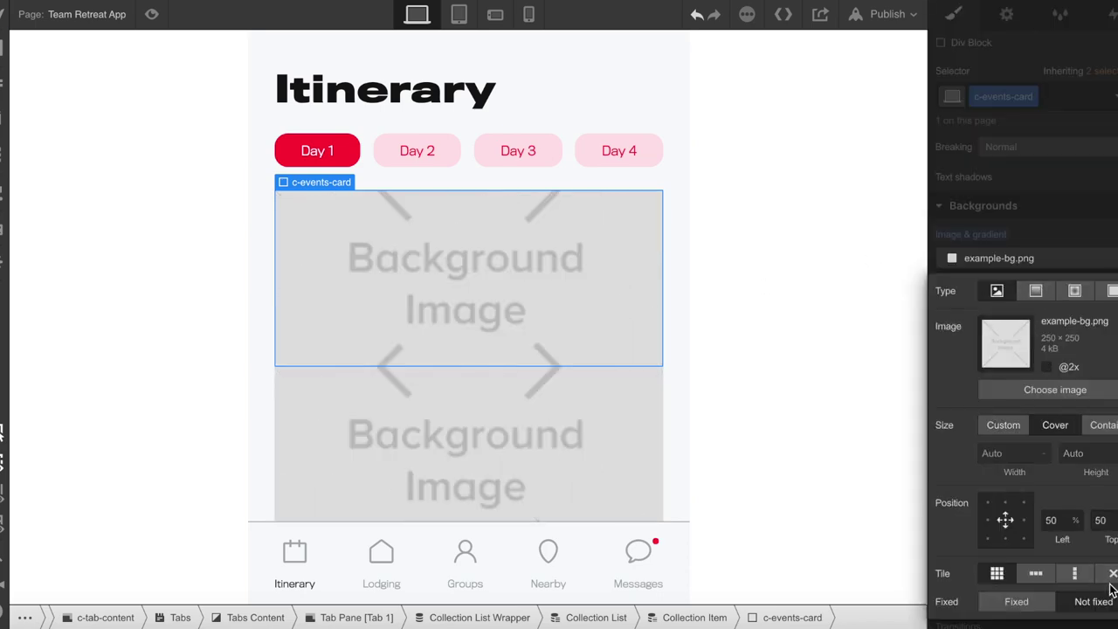
click(1005, 13)
click(948, 480)
click(1026, 502)
click(989, 540)
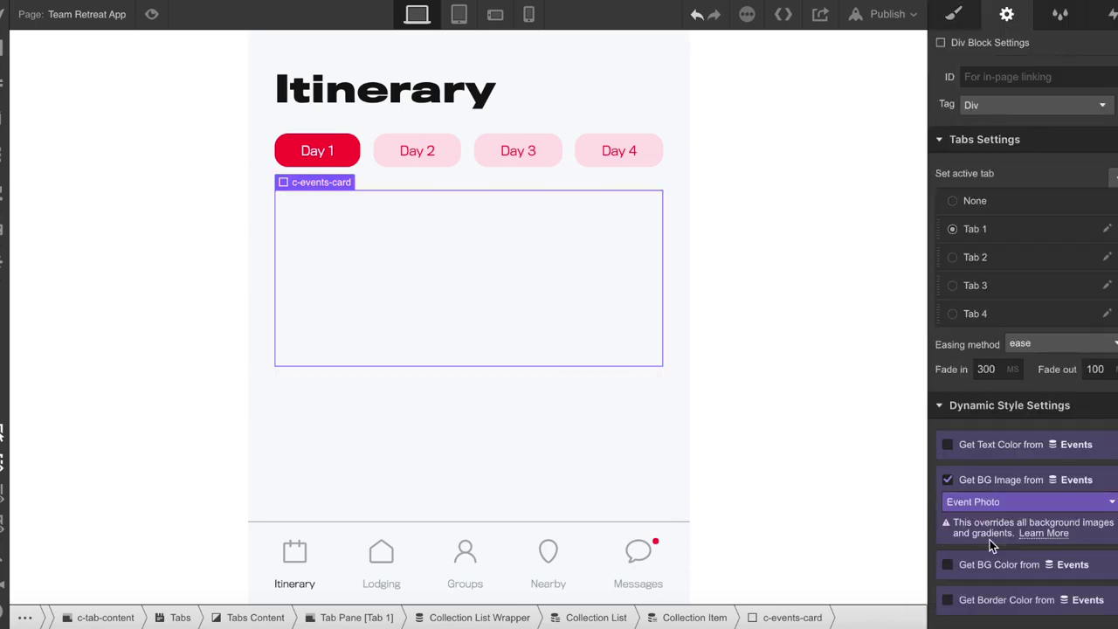
click(953, 14)
Give the card 20 corner radius, hidden overflow and a 27 px bottom margin.
scroll(1006, 411, down, 15)
drag(1019, 401, 1083, 402)
scroll(1049, 350, up, 10)
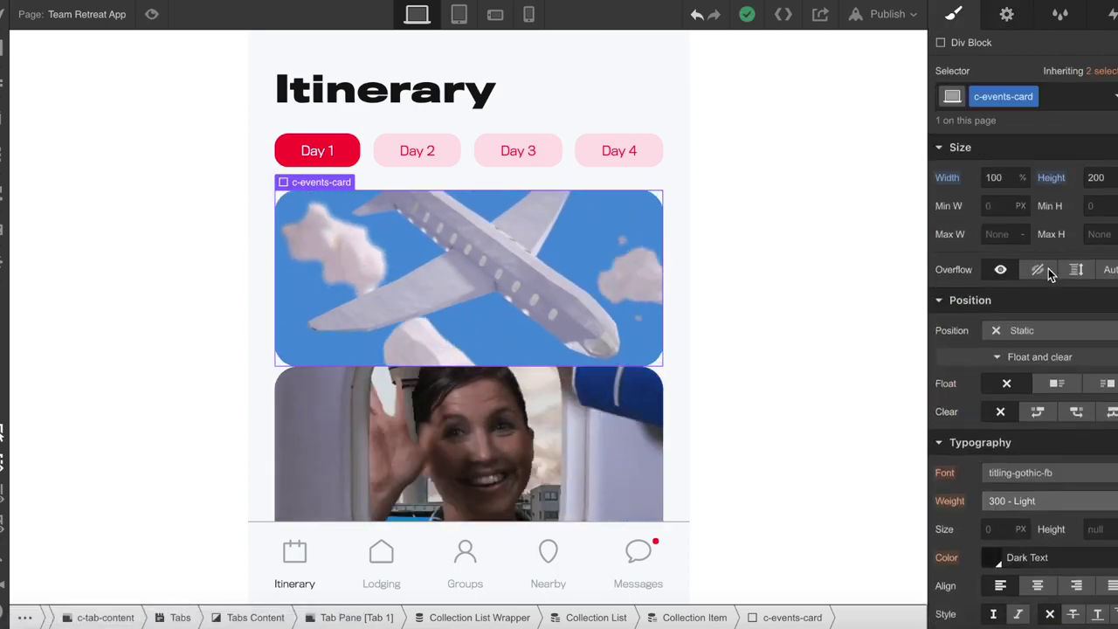
click(1037, 289)
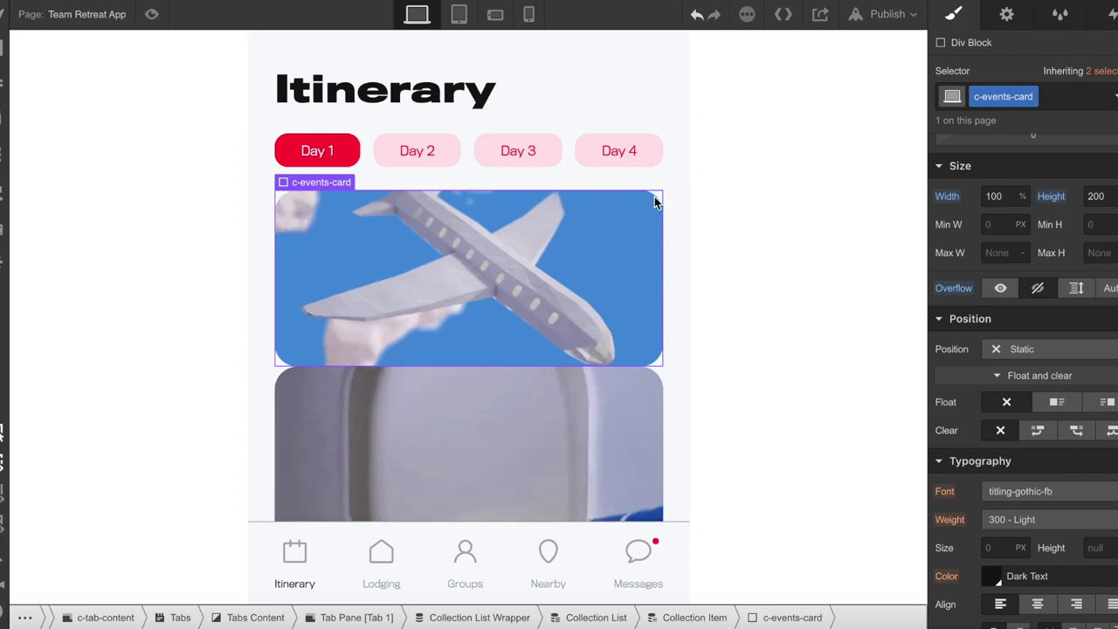
scroll(1043, 317, up, 3)
drag(1033, 276, 814, 394)
Add an inner div block to the event card and clear its class for a new name.
key(a)
drag(50, 350, 436, 253)
click(1011, 96)
click(974, 282)
click(1033, 102)
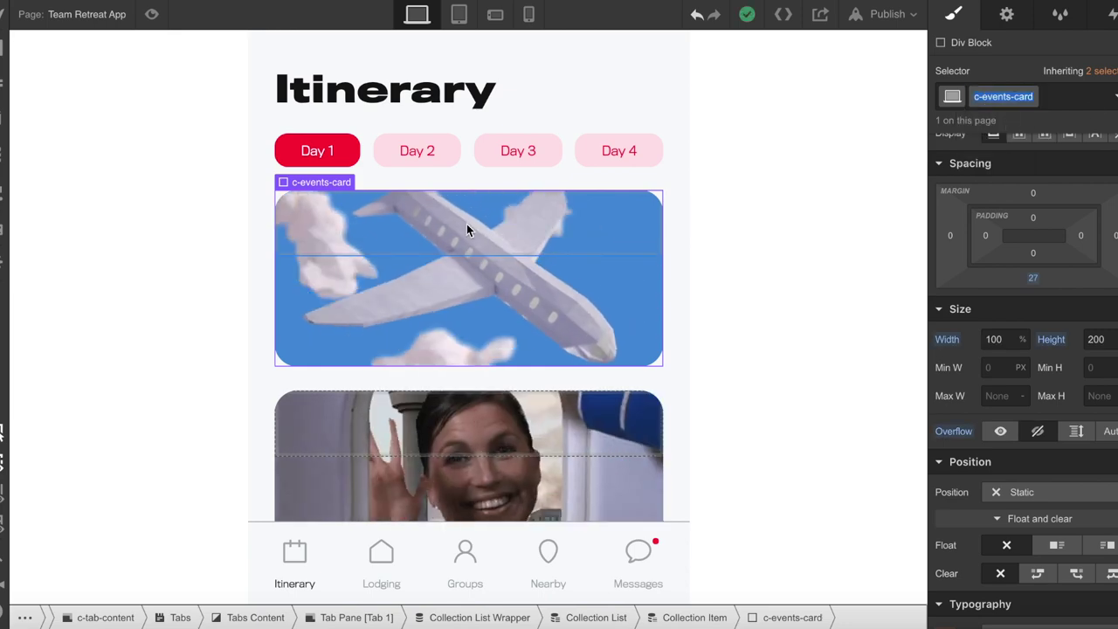
key(BackSpace)
Class the inner div c-events-card_overlay at 100% width and height with a Dark Text linear gradient.
text(c-events-card_overlay)
key(Return)
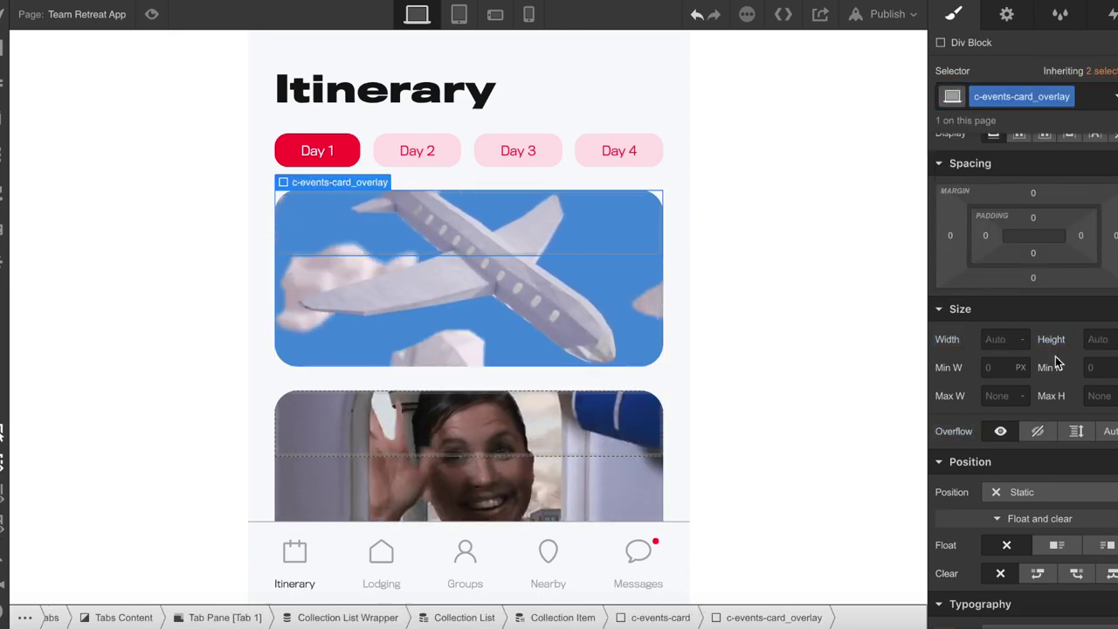
click(1005, 339)
text(100%)
key(Tab)
text(100%)
scroll(1022, 349, down, 5)
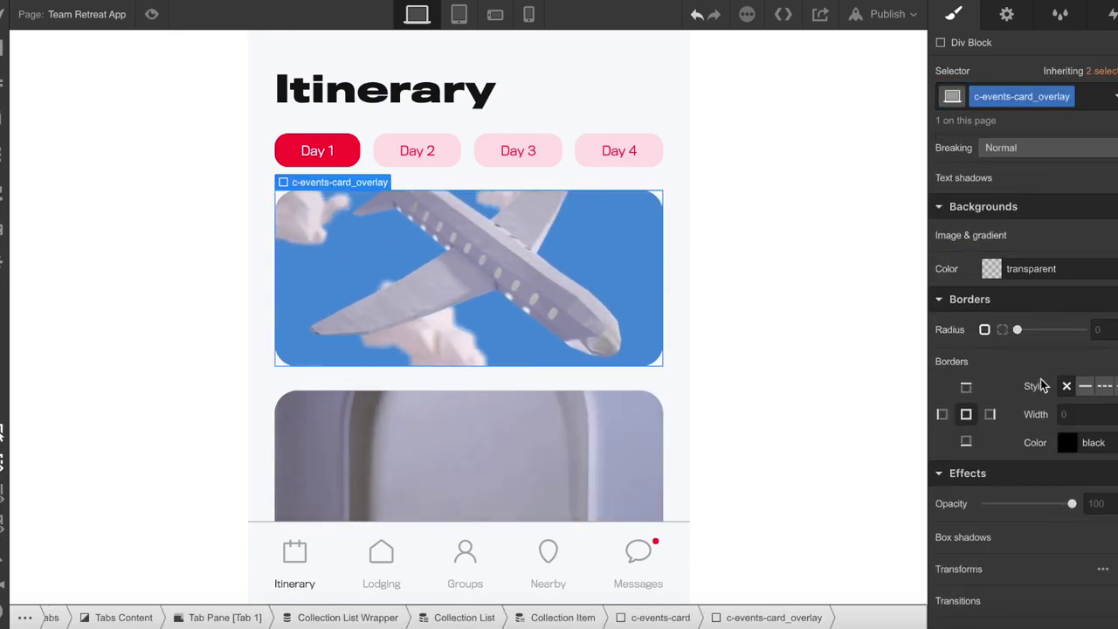
click(1113, 235)
click(1032, 294)
click(941, 360)
click(1046, 332)
click(424, 308)
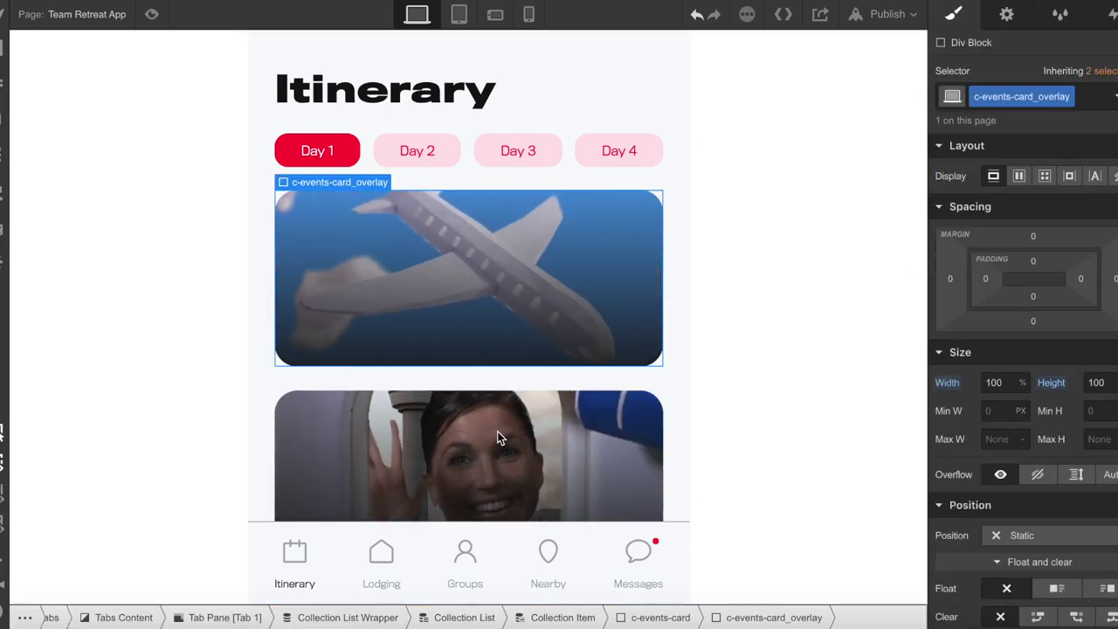
Add a block inside the overlay and make the overlay a flex container aligned to the bottom.
key(a)
drag(50, 366, 524, 270)
click(1003, 97)
text(c-events-card_overlay)
key(Return)
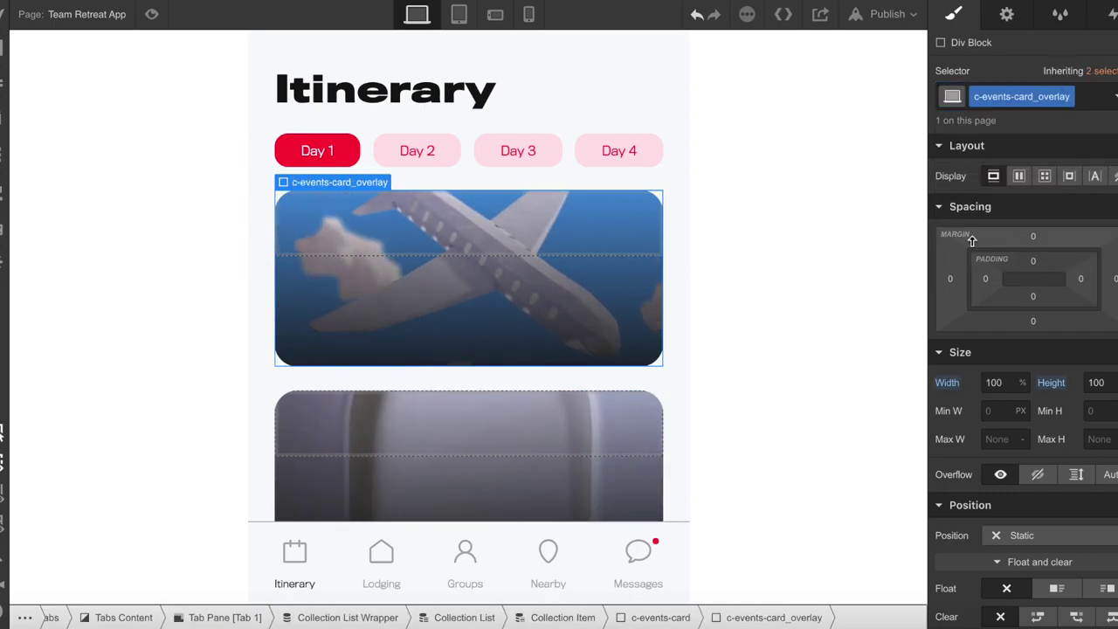
click(1020, 177)
click(1057, 239)
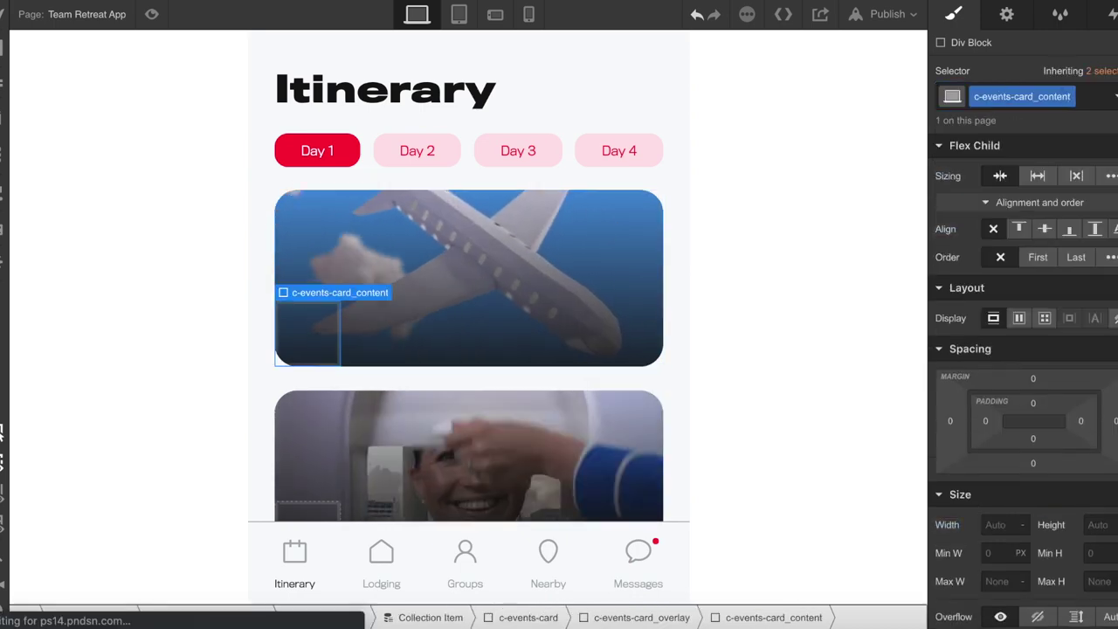
Give the content block 100% width and 34 px padding, add an H3 heading, and make its text white.
click(998, 524)
text(100%)
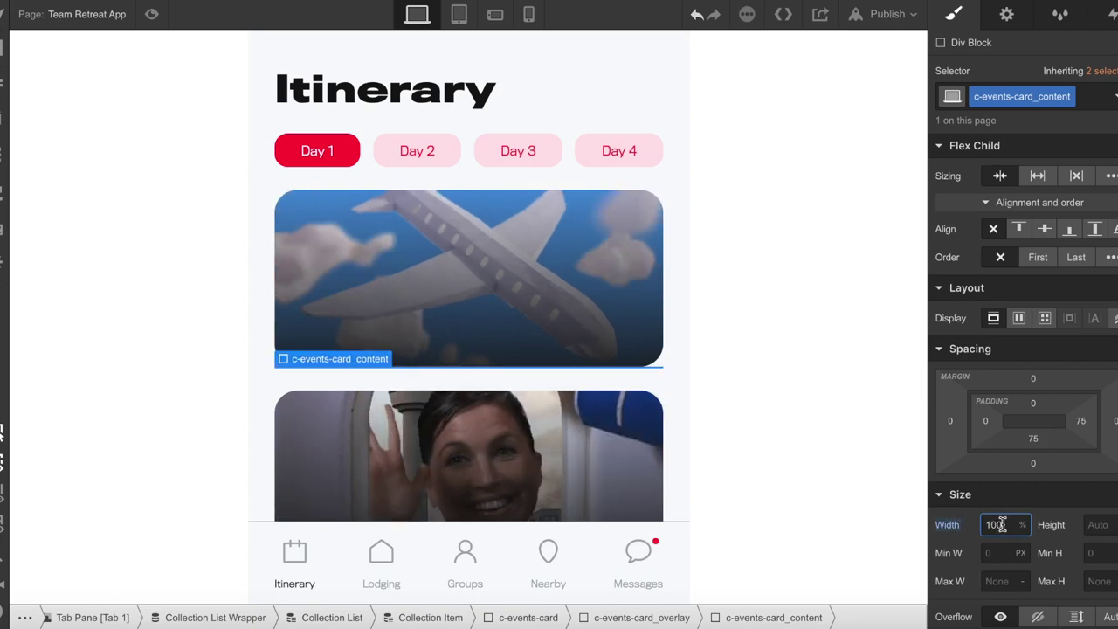
drag(1034, 403, 1034, 419)
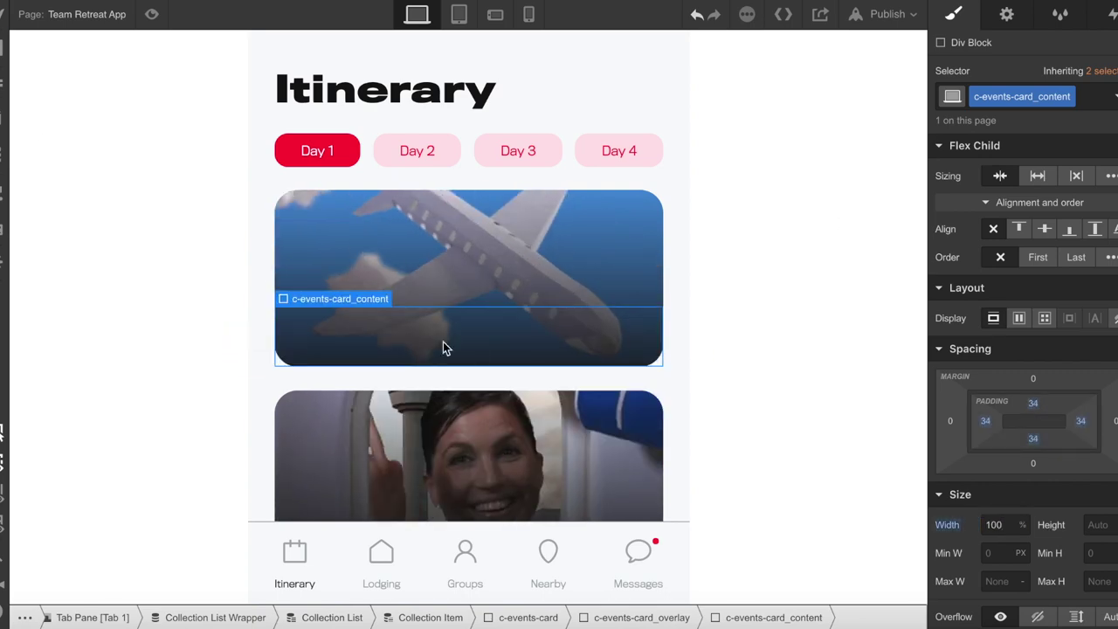
key(a)
drag(52, 546, 385, 332)
click(396, 366)
click(568, 345)
scroll(1004, 384, down, 5)
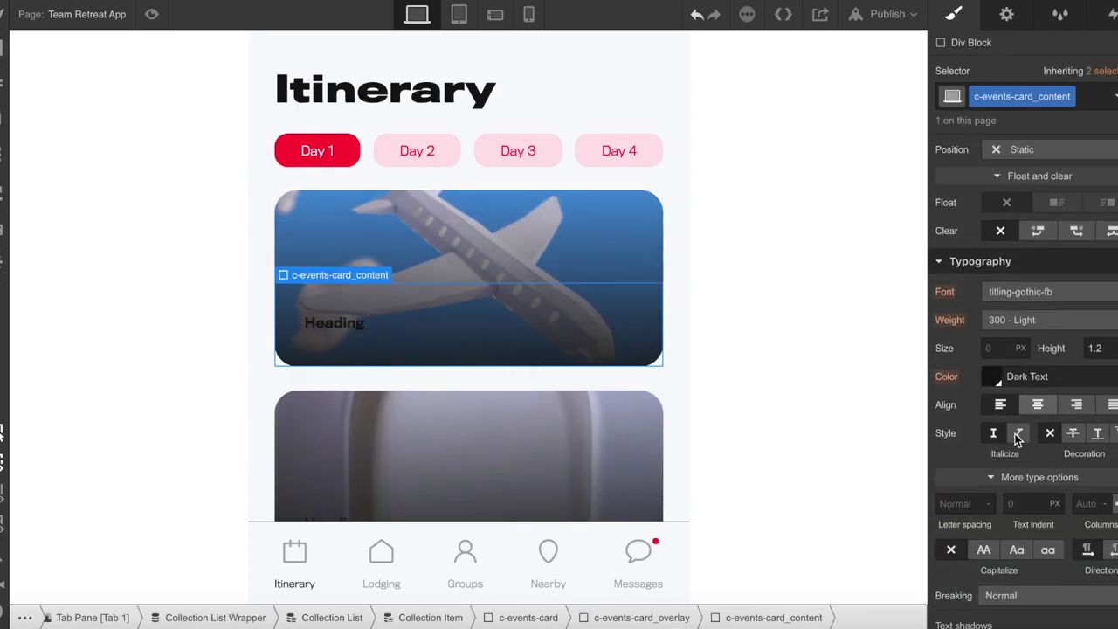
click(992, 377)
click(943, 302)
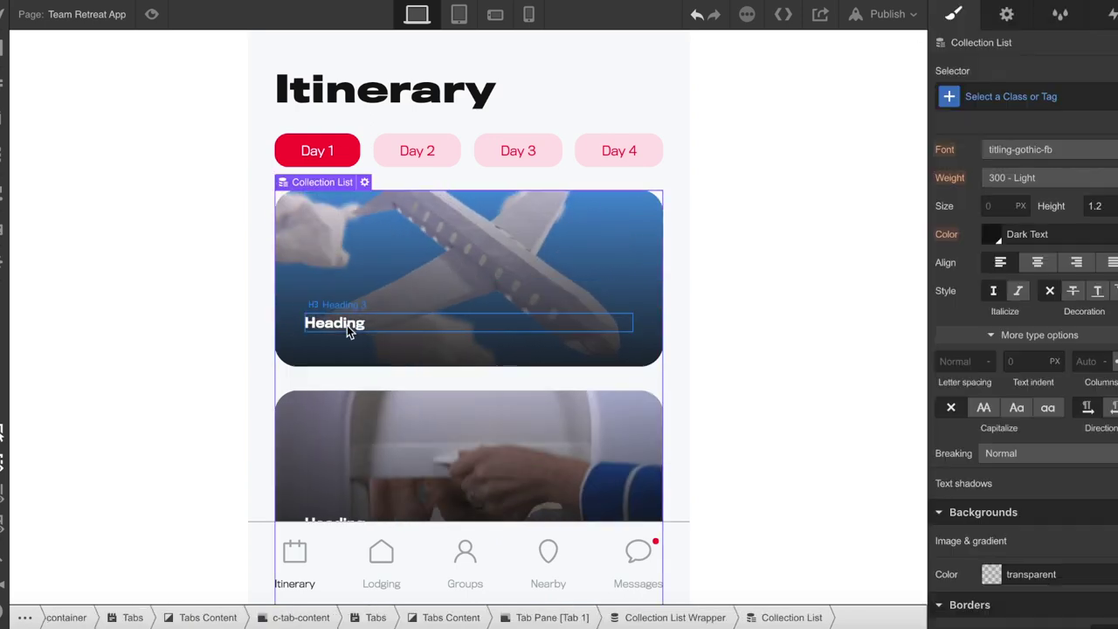
Add a paragraph under the card heading bound to the event's Start Time, formatted as clock time.
click(347, 325)
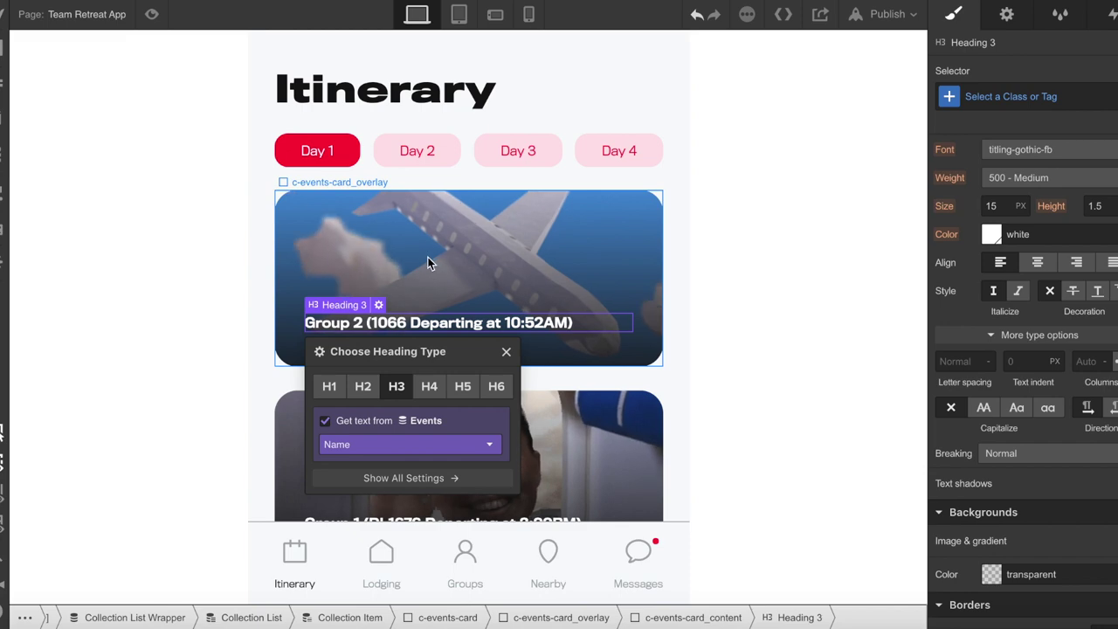
click(428, 263)
key(a)
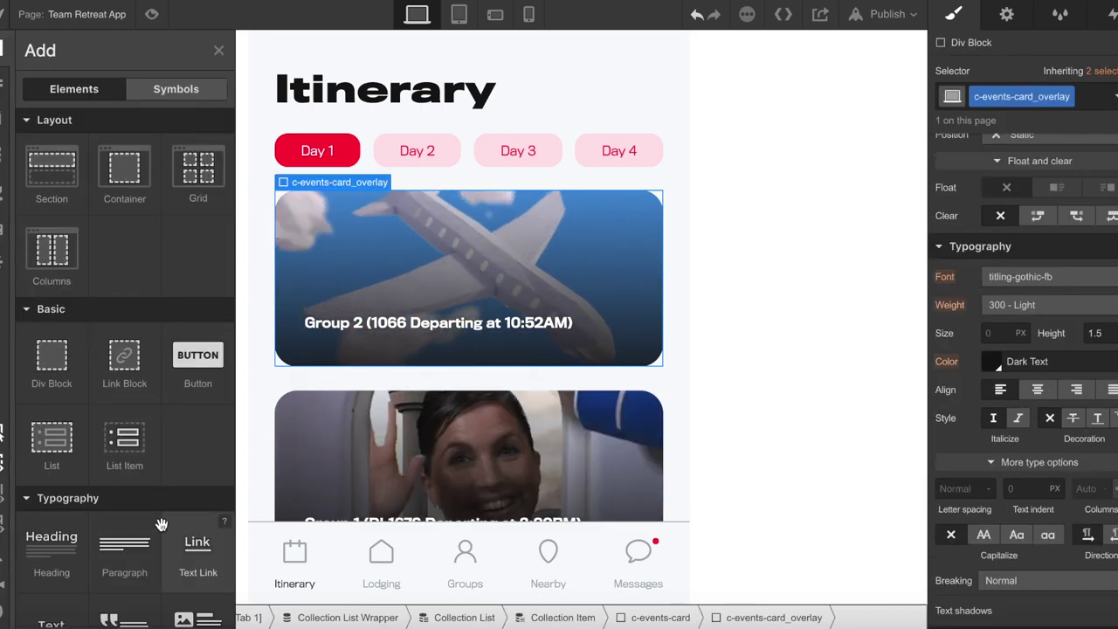
drag(171, 531, 406, 332)
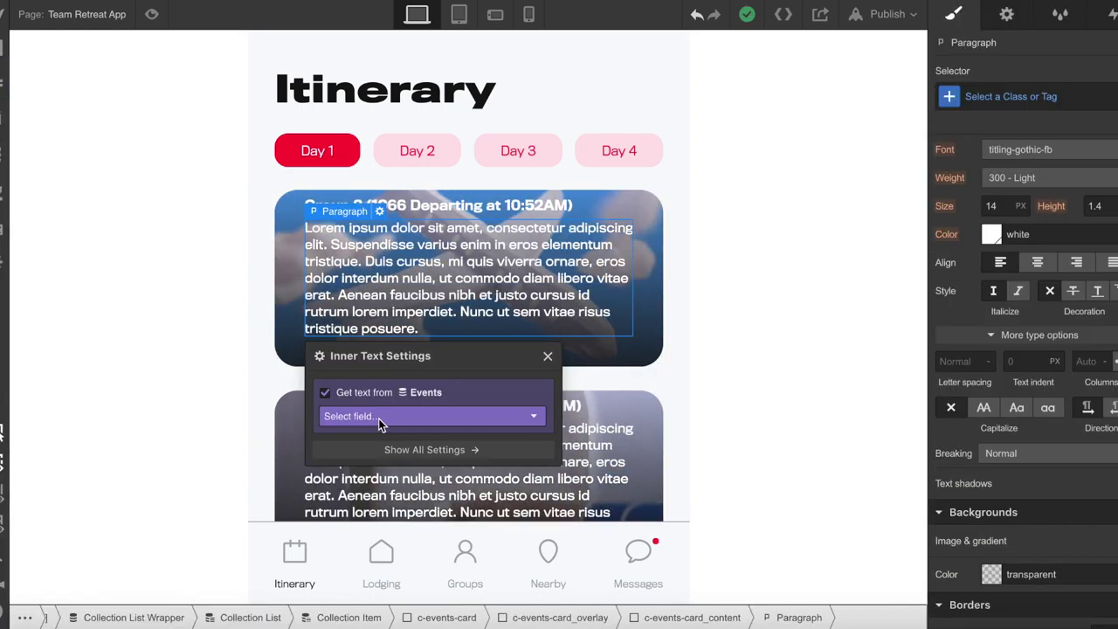
click(378, 417)
scroll(382, 506, down, 1)
click(387, 531)
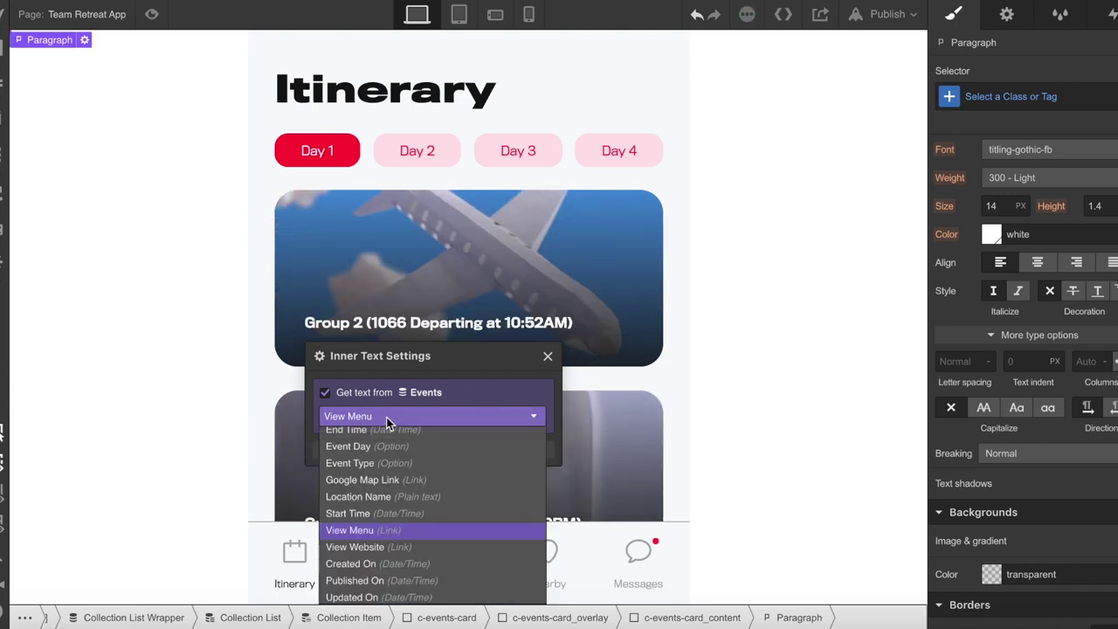
click(386, 417)
click(378, 423)
click(421, 444)
scroll(417, 544, up, 2)
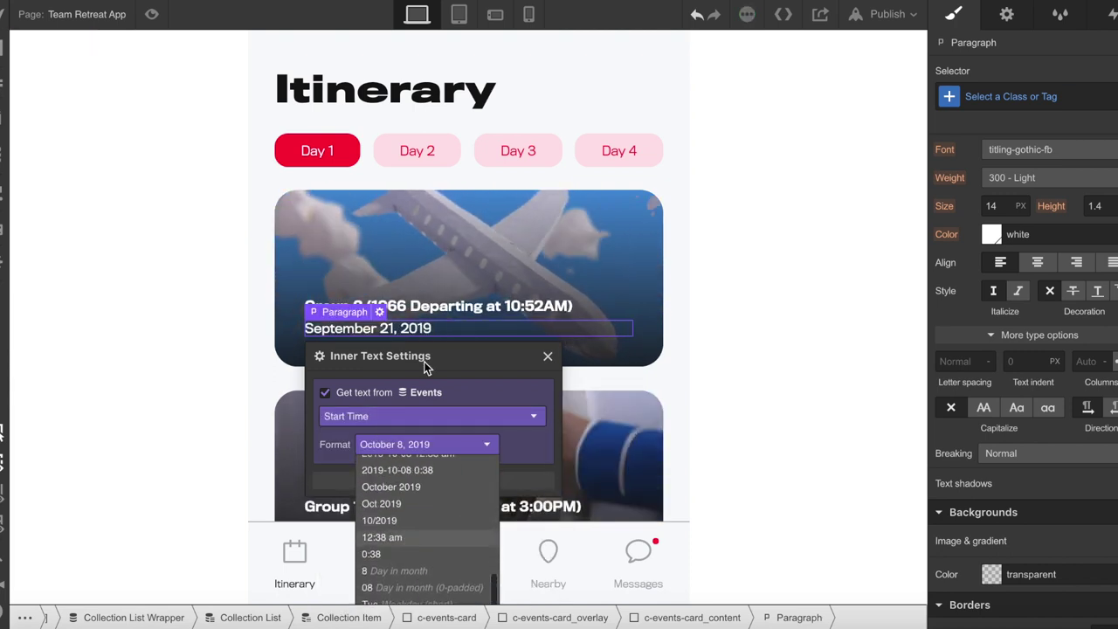
click(402, 532)
Class the time paragraph c-events-card_time and duplicate it, binding the copy to End Time in time-only format.
click(991, 96)
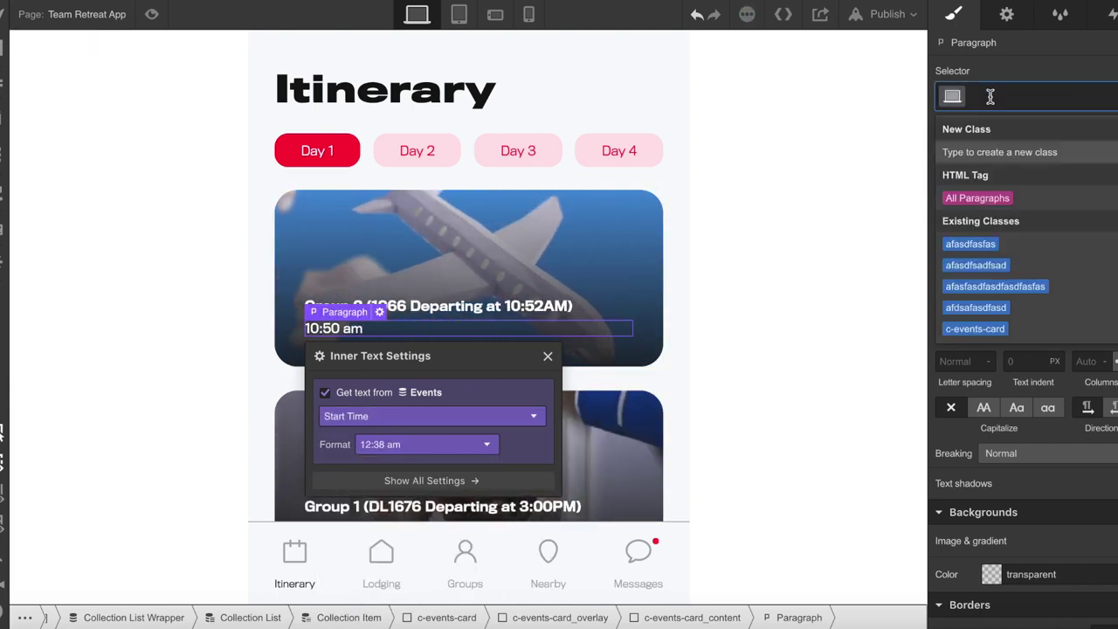
text(c-events-card_te)
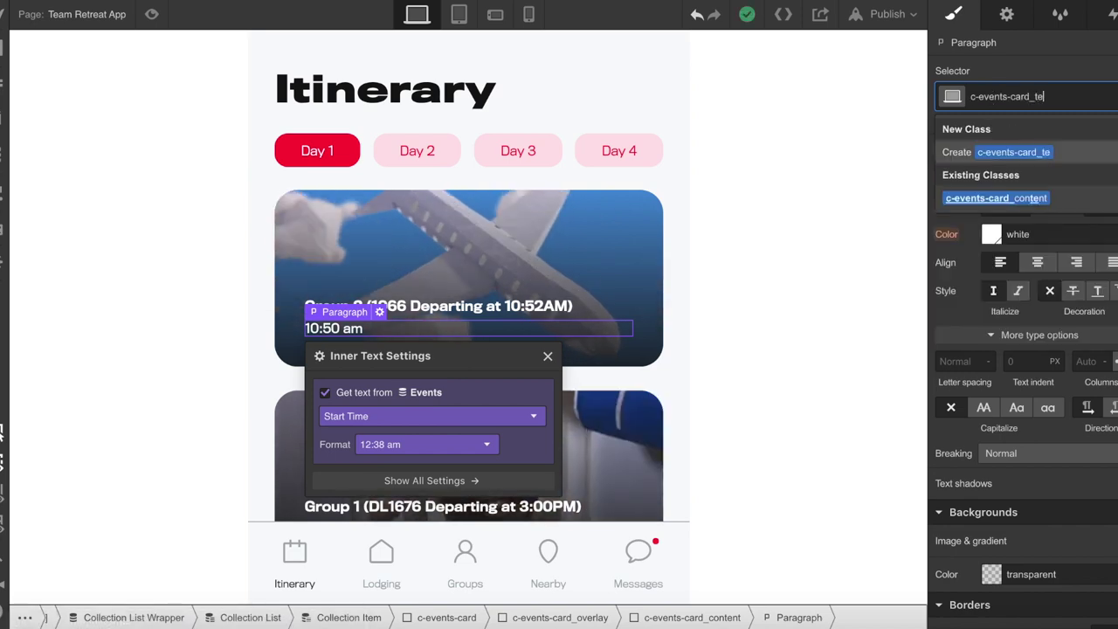
text(ime)
key(Return)
right_click(337, 329)
click(371, 437)
double_click(393, 327)
click(407, 414)
click(490, 428)
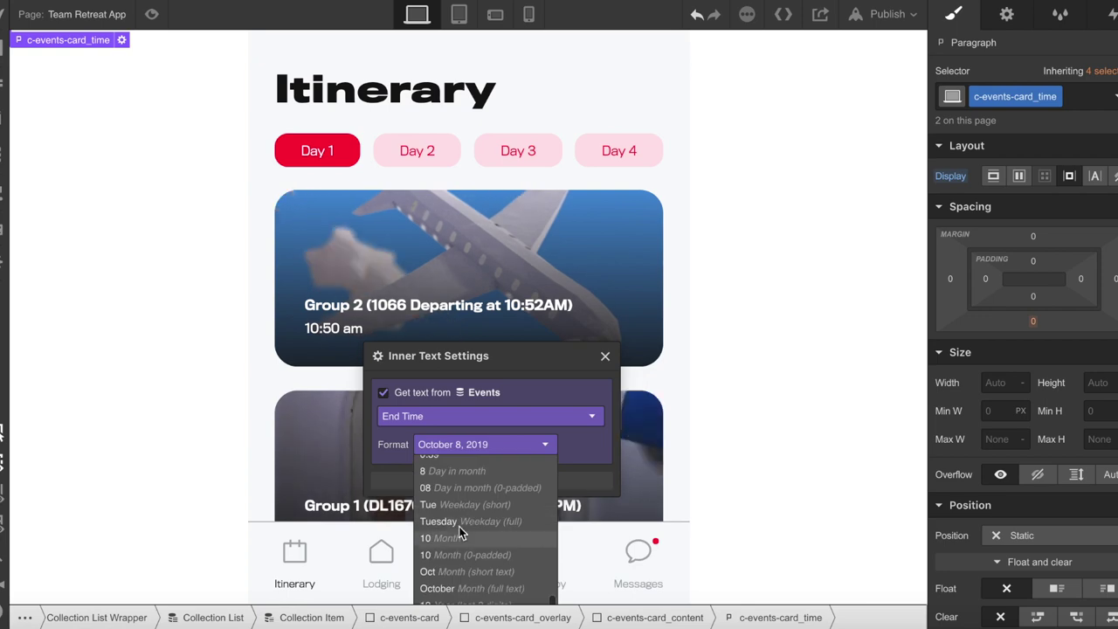
click(570, 281)
click(571, 280)
click(564, 329)
Duplicate the time paragraph again, unbind it from event data, and change its text to '-'.
click(370, 334)
scroll(358, 331, down, 5)
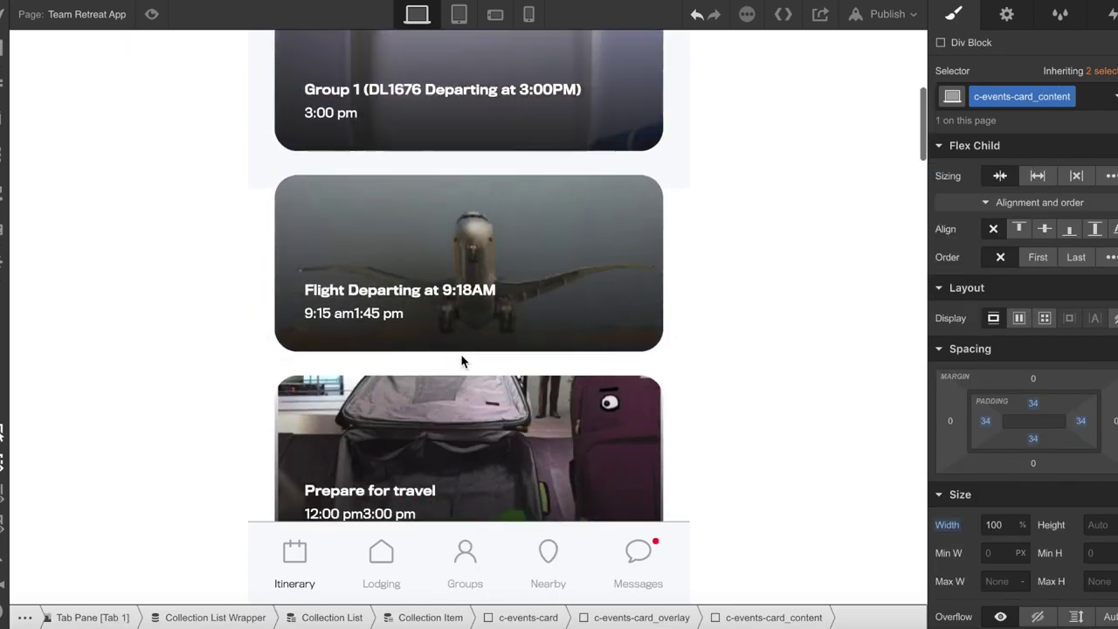
click(336, 306)
right_click(337, 306)
click(371, 437)
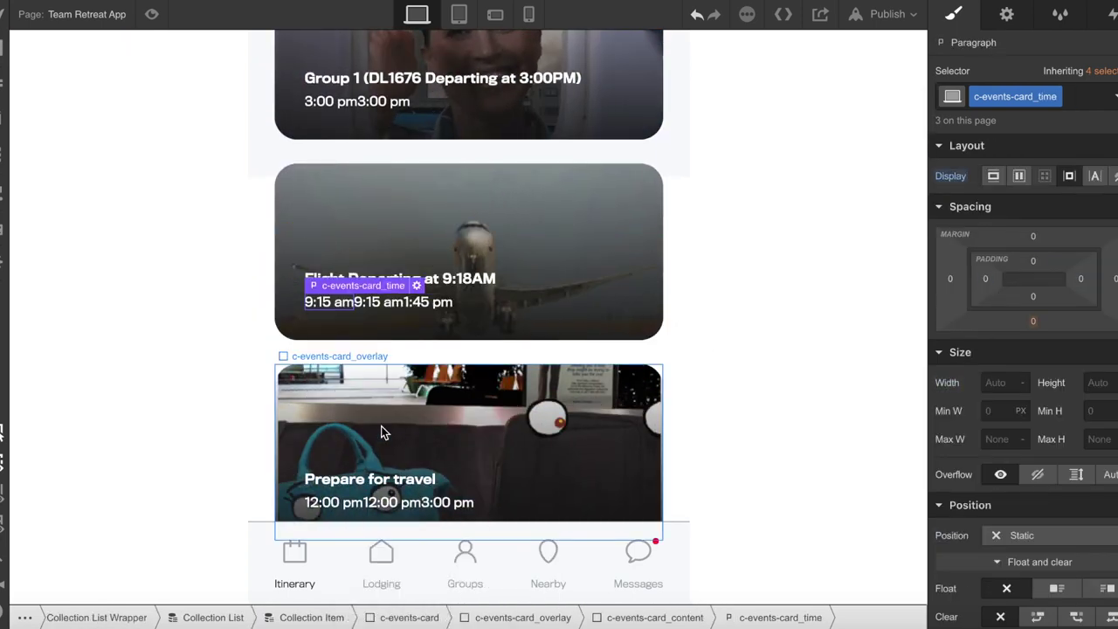
double_click(407, 303)
click(445, 387)
click(370, 345)
double_click(424, 399)
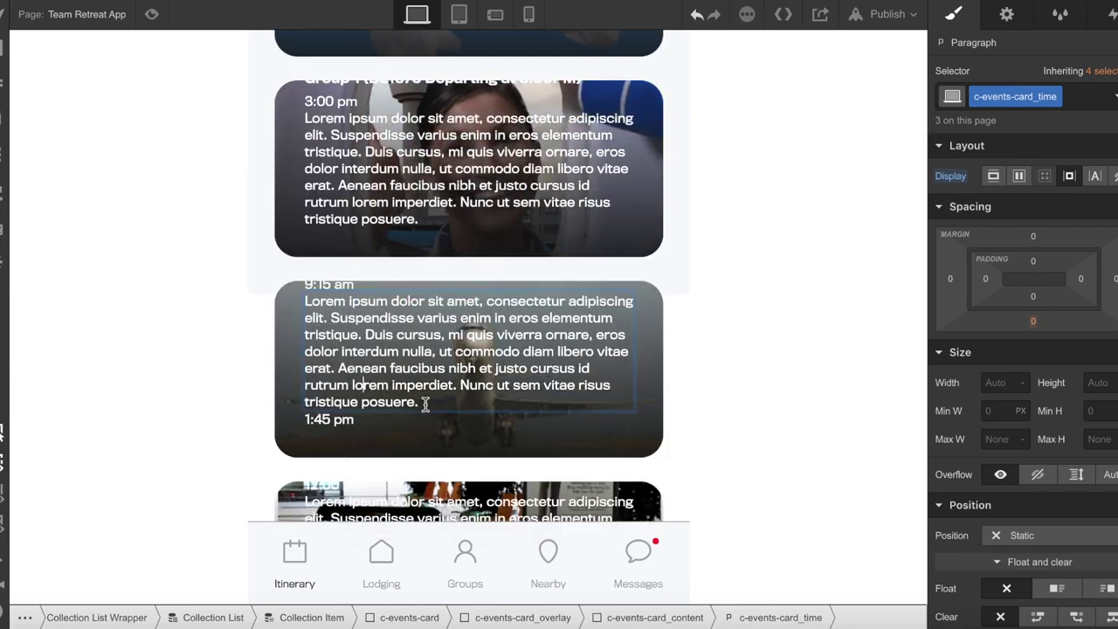
drag(424, 399, 298, 301)
text(-  1:45 pm)
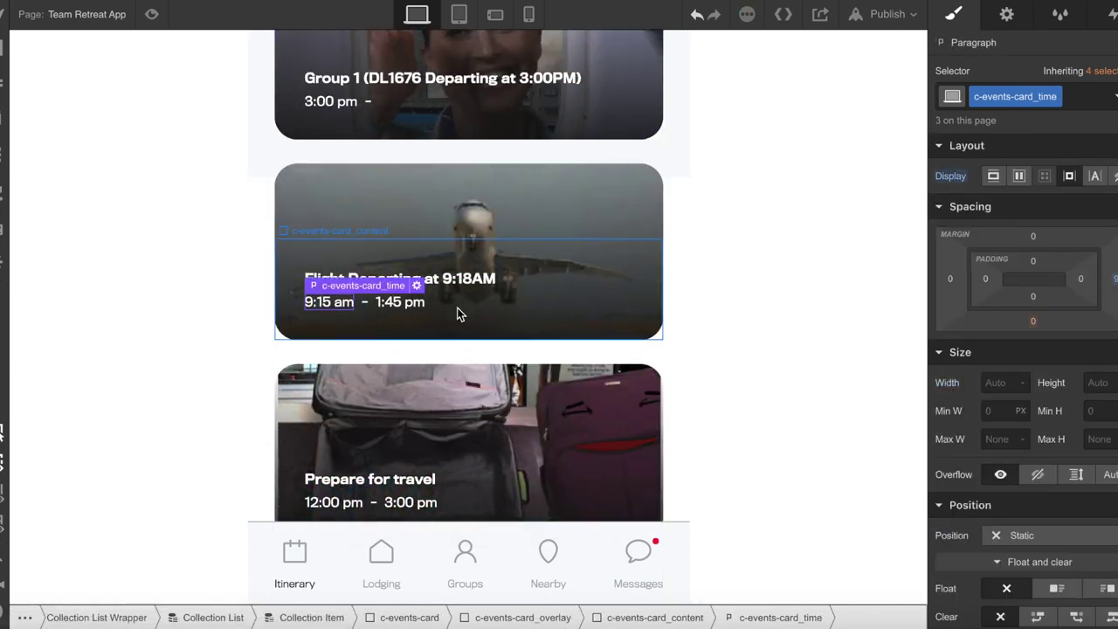
click(463, 331)
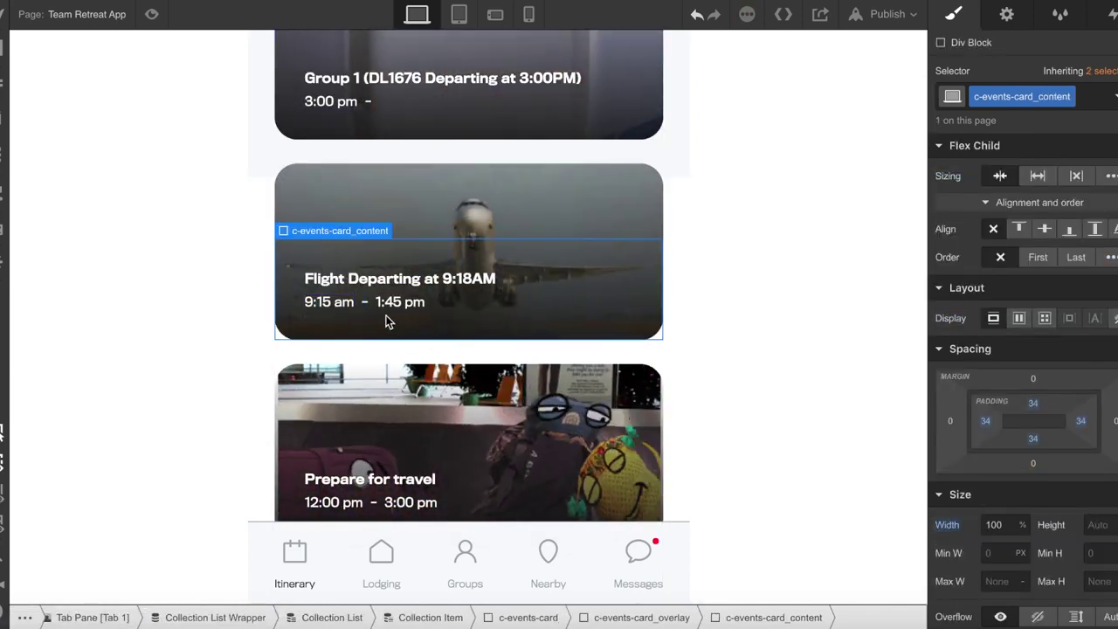
Add a Conditional Visibility rule 'End Time is set' to the dash paragraph and save it.
click(365, 303)
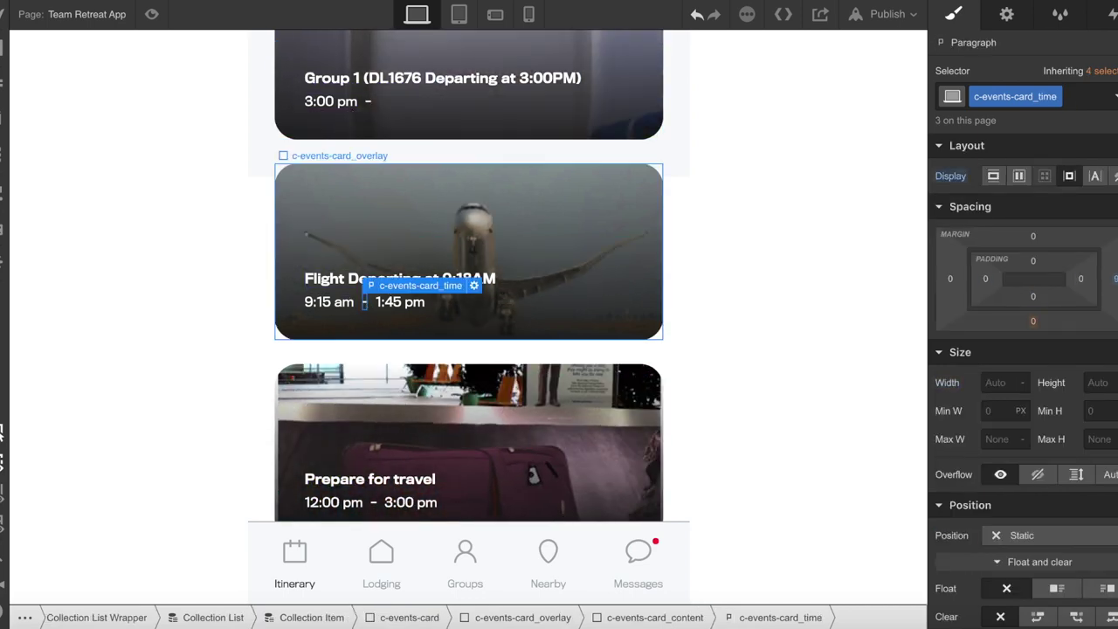
key(d)
scroll(1051, 303, down, 5)
click(1113, 410)
click(1000, 503)
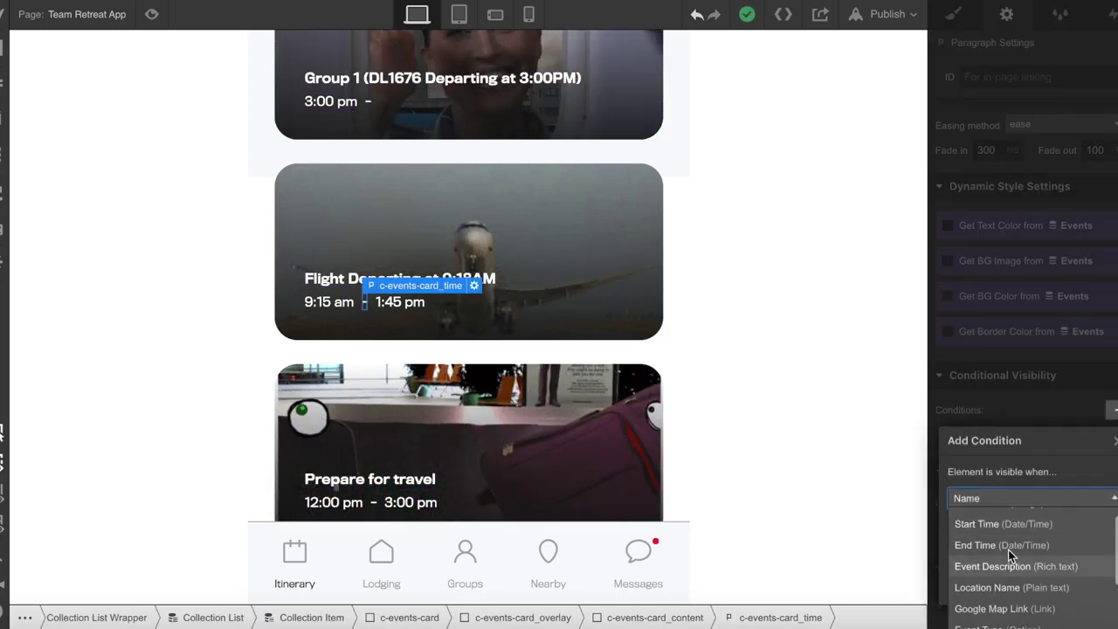
click(1009, 547)
click(1005, 263)
click(990, 292)
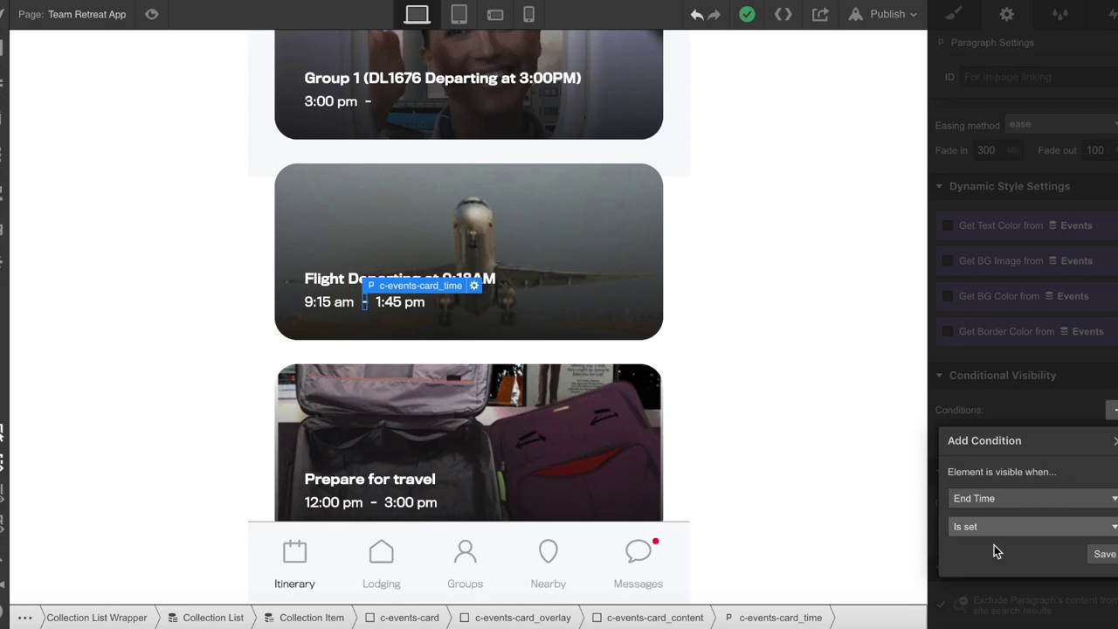
click(1105, 554)
scroll(429, 253, up, 4)
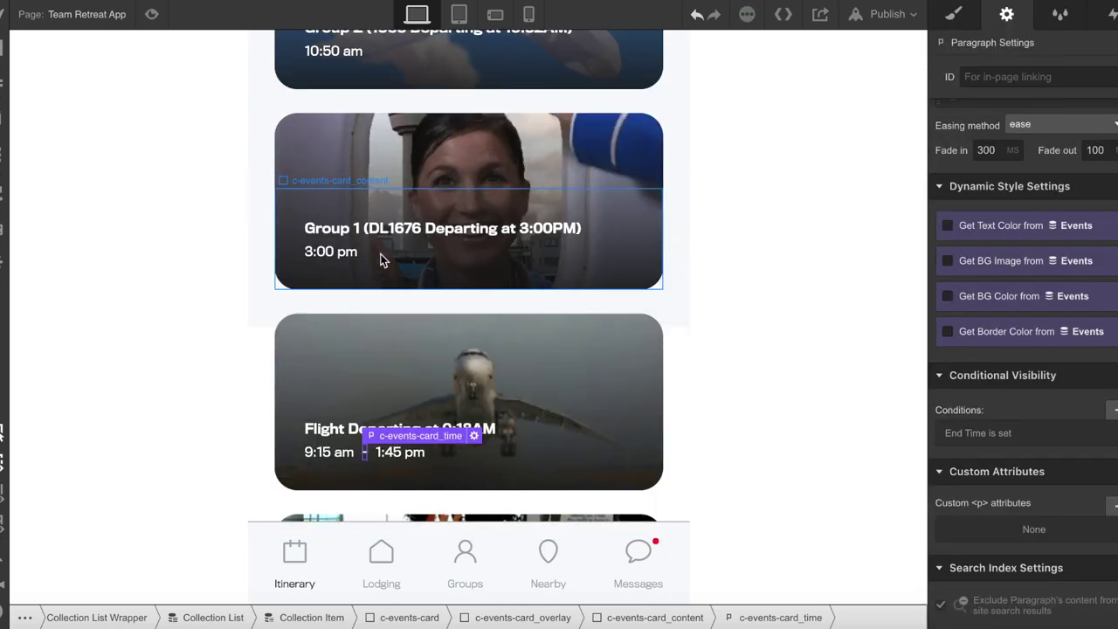
click(6, 49)
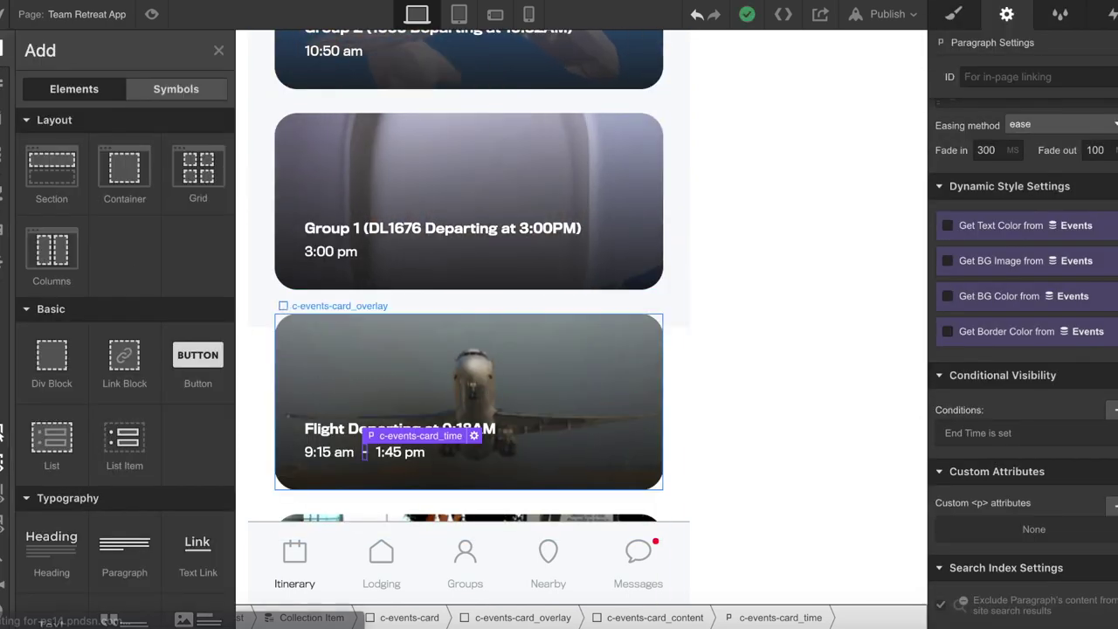
Add a c-events-card_text div in the card content and move the time paragraph under the heading inside it.
drag(52, 358, 402, 454)
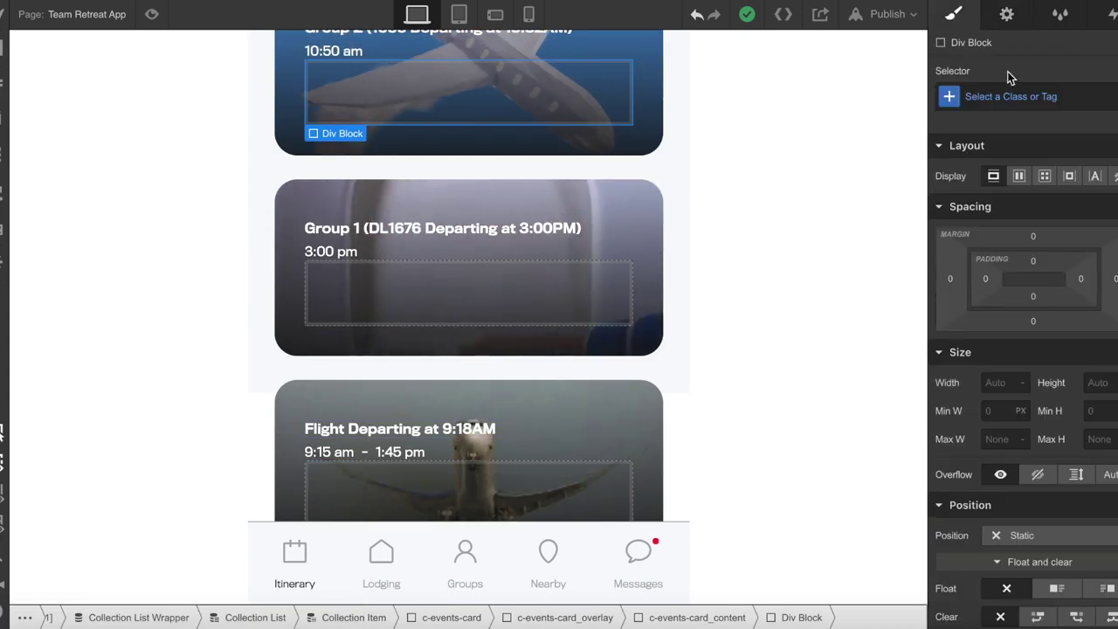
click(1011, 96)
text(c-events-card_text)
key(Return)
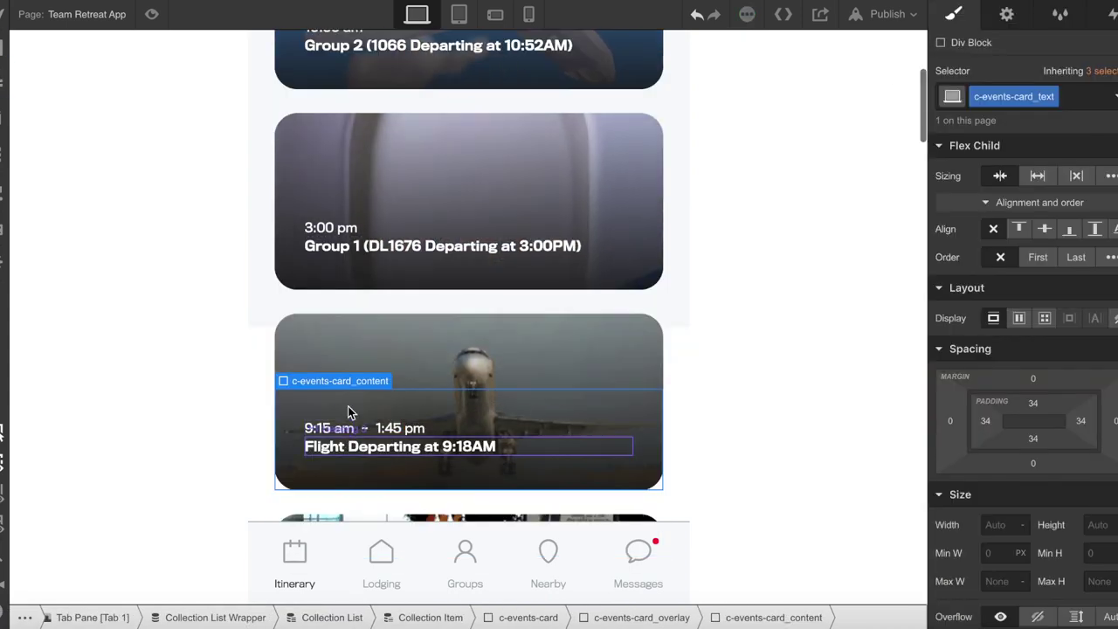
key(z)
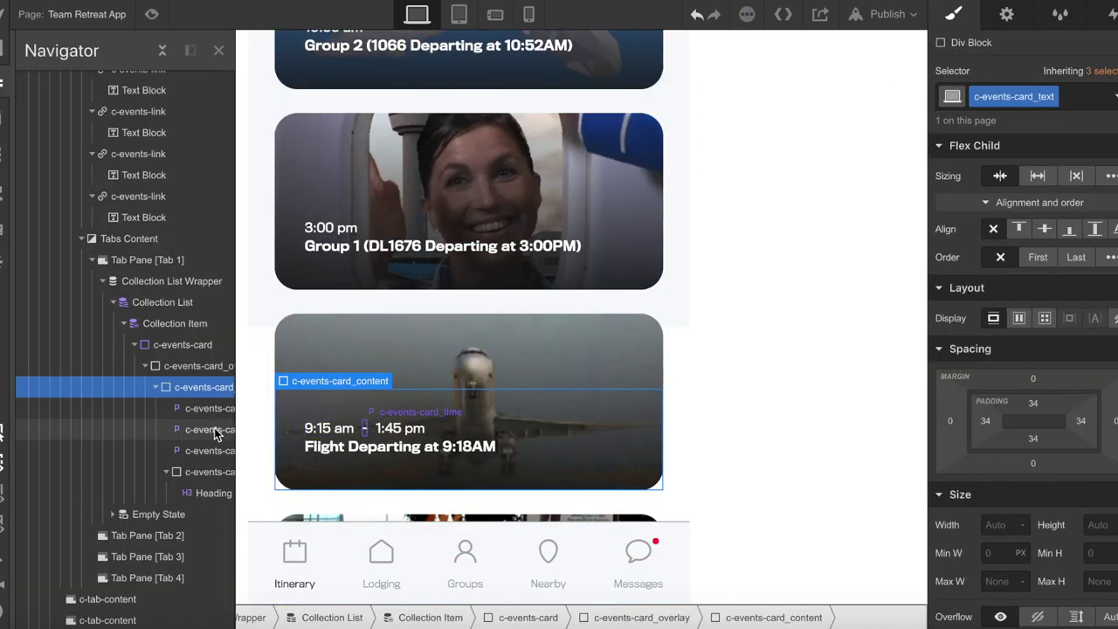
click(184, 411)
drag(184, 419, 200, 496)
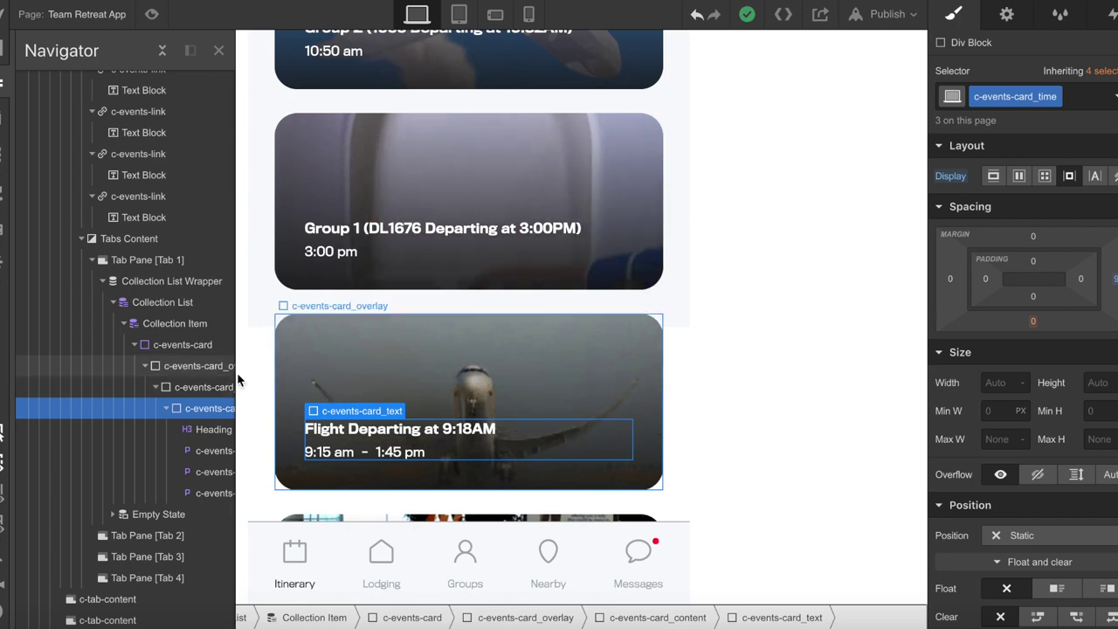
click(314, 380)
click(189, 366)
Add a second div below the card text as the icon container and name its class.
key(a)
drag(49, 411, 602, 409)
drag(166, 407, 166, 434)
click(996, 96)
text(c-events-card_cont)
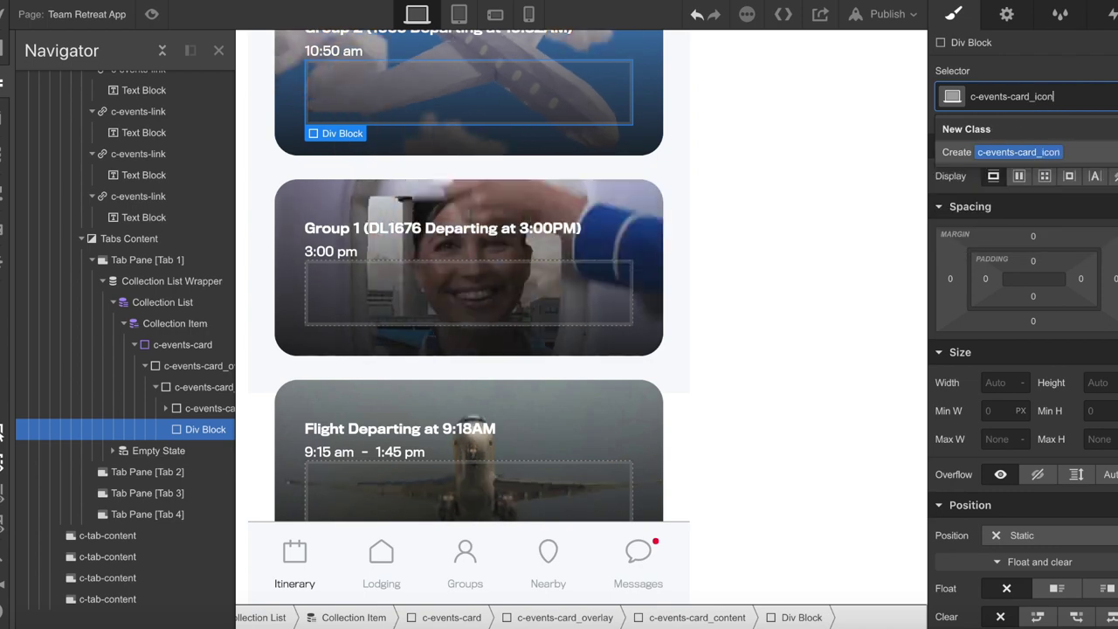
key(Escape)
Place the plane image in the icon container, classed c-events-card_icon with a 30 px width.
key(a)
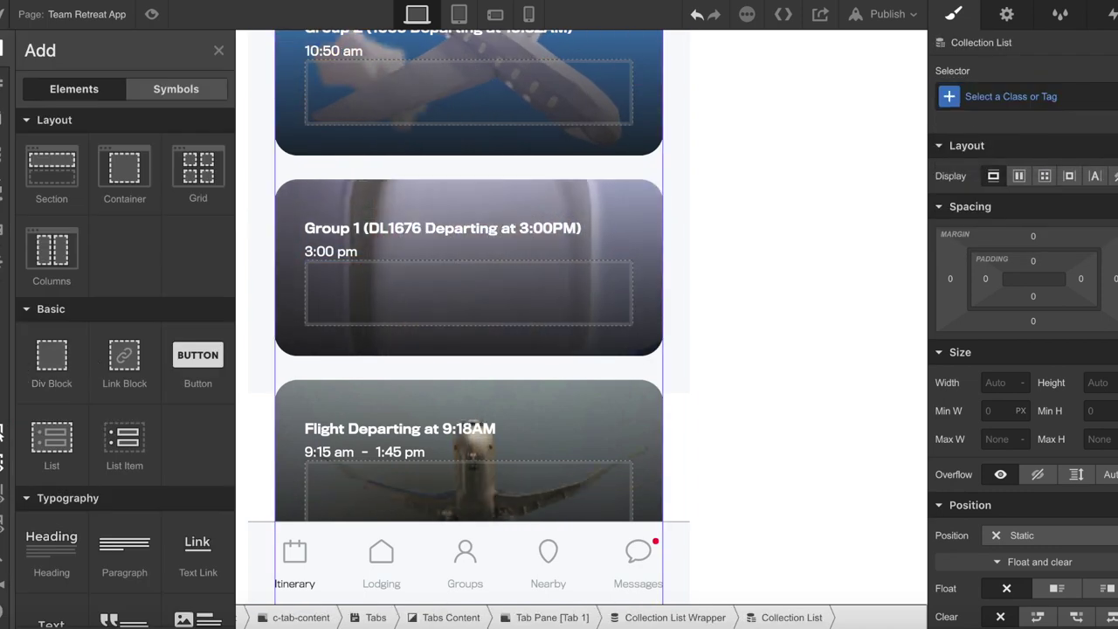
key(j)
scroll(80, 374, down, 2)
drag(191, 419, 452, 317)
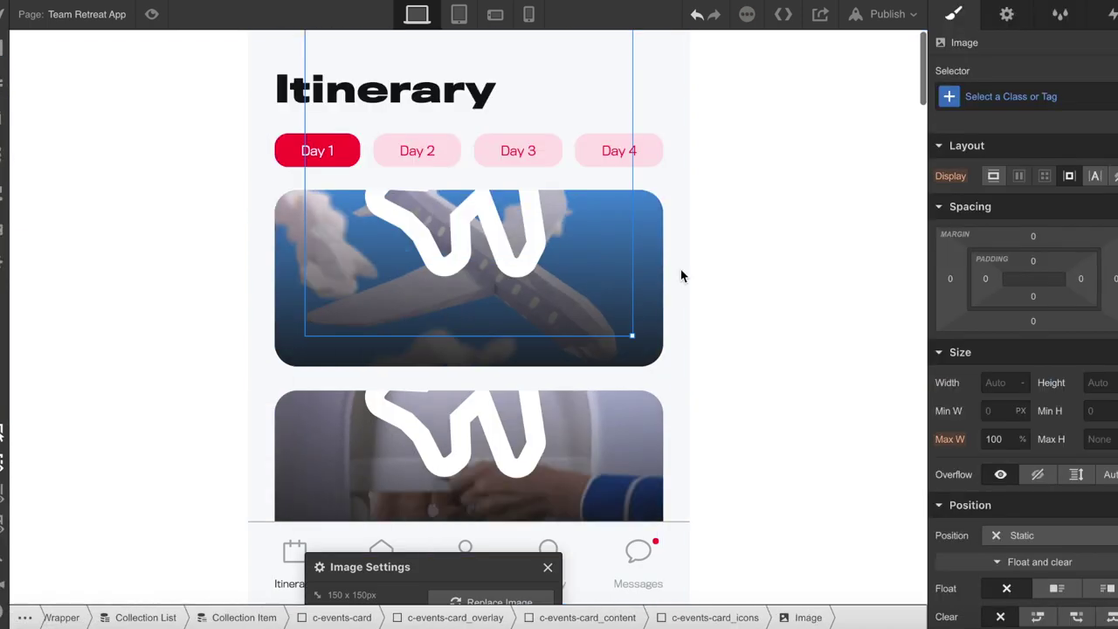
click(996, 96)
text(c-events-card_icon)
key(Return)
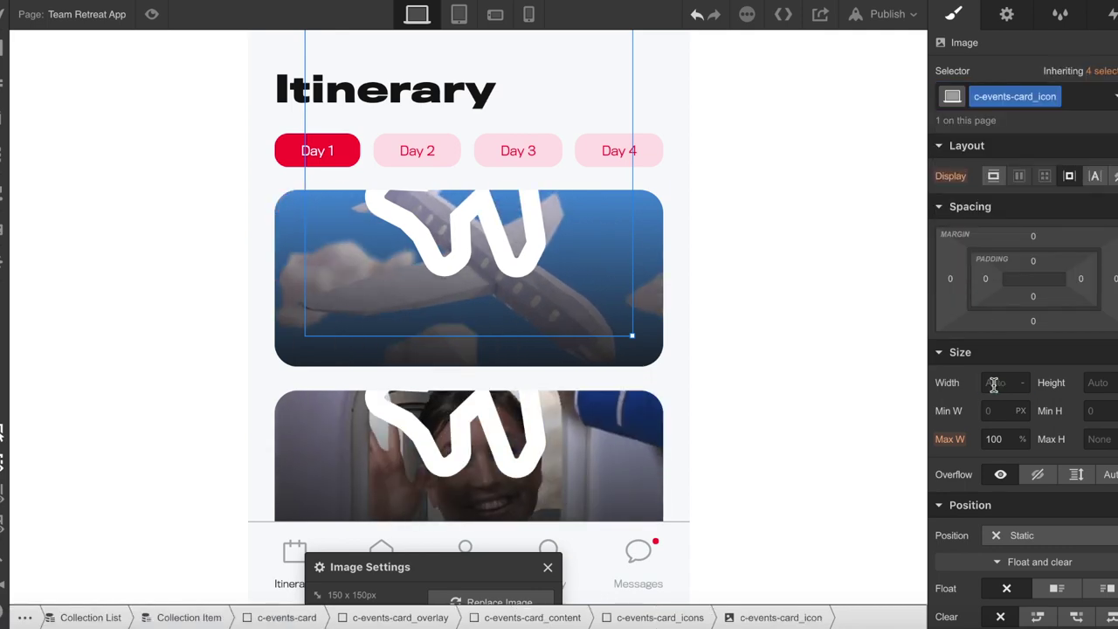
key(BackSpace)
key(BackSpace)
text(30)
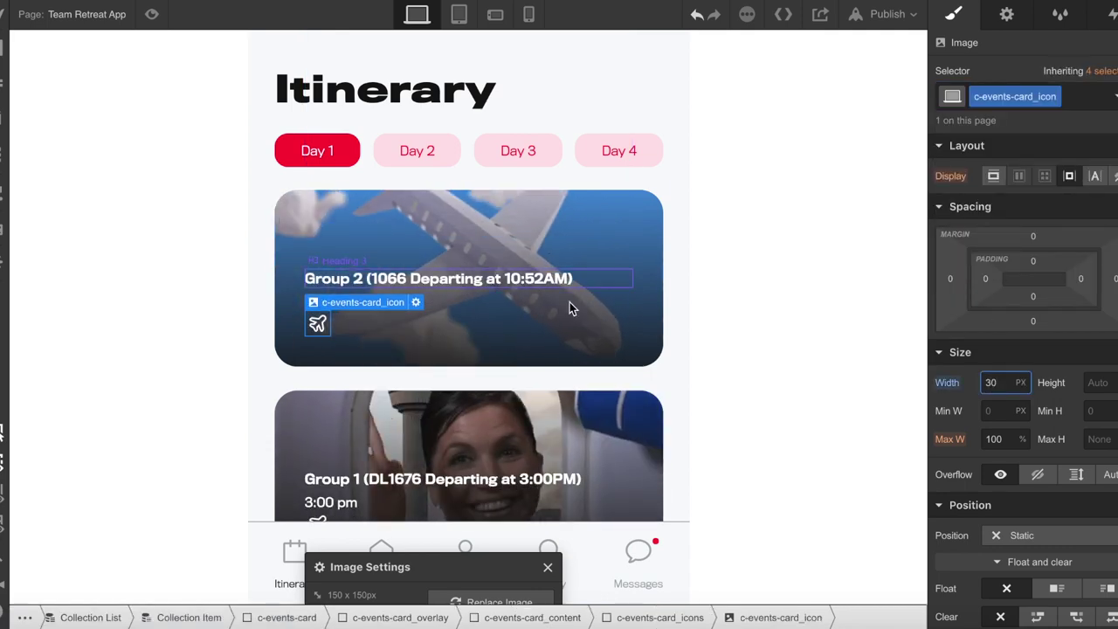
Set the card content block to a horizontal flex row so the icon sits beside the text.
click(646, 297)
key(z)
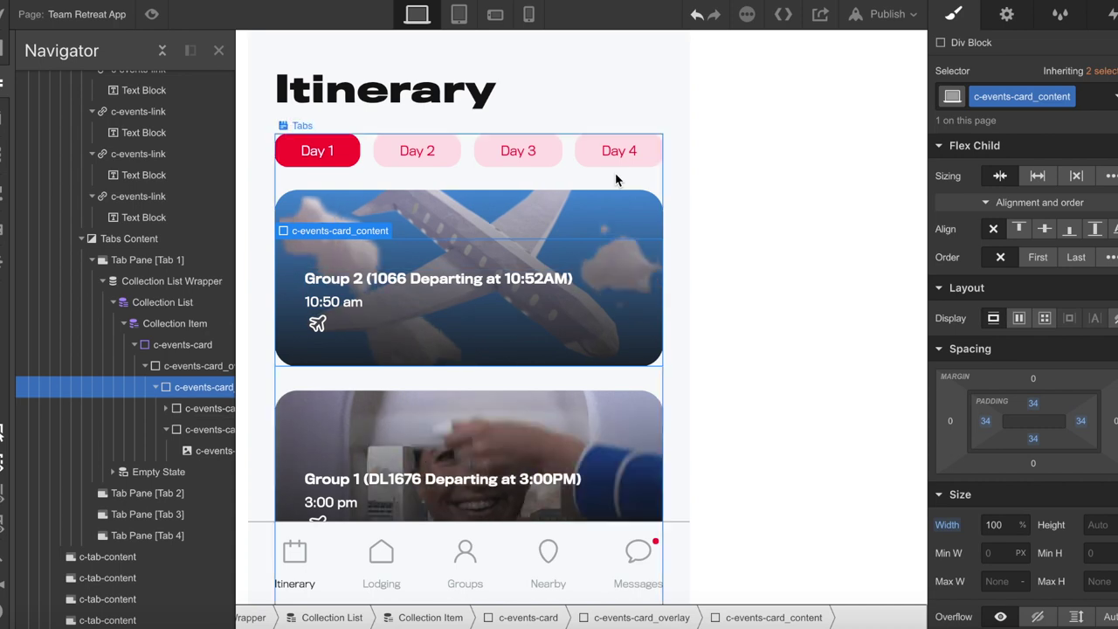
click(1022, 317)
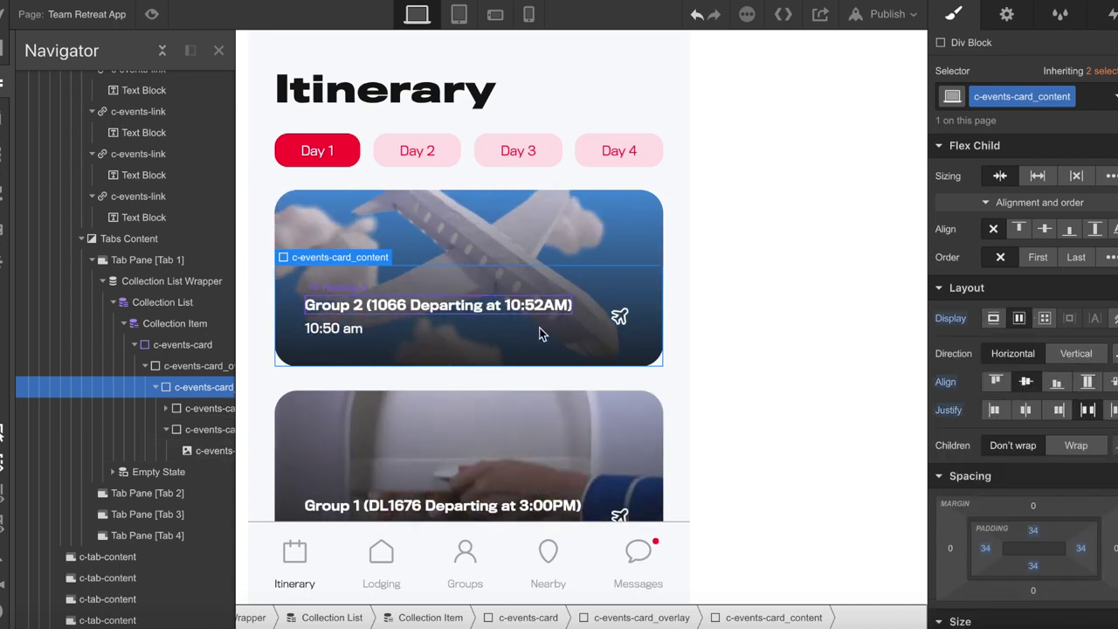
key(z)
scroll(342, 275, down, 1)
Adjust the time paragraph's text colour and the card content block's styling.
click(342, 272)
scroll(449, 412, down, 6)
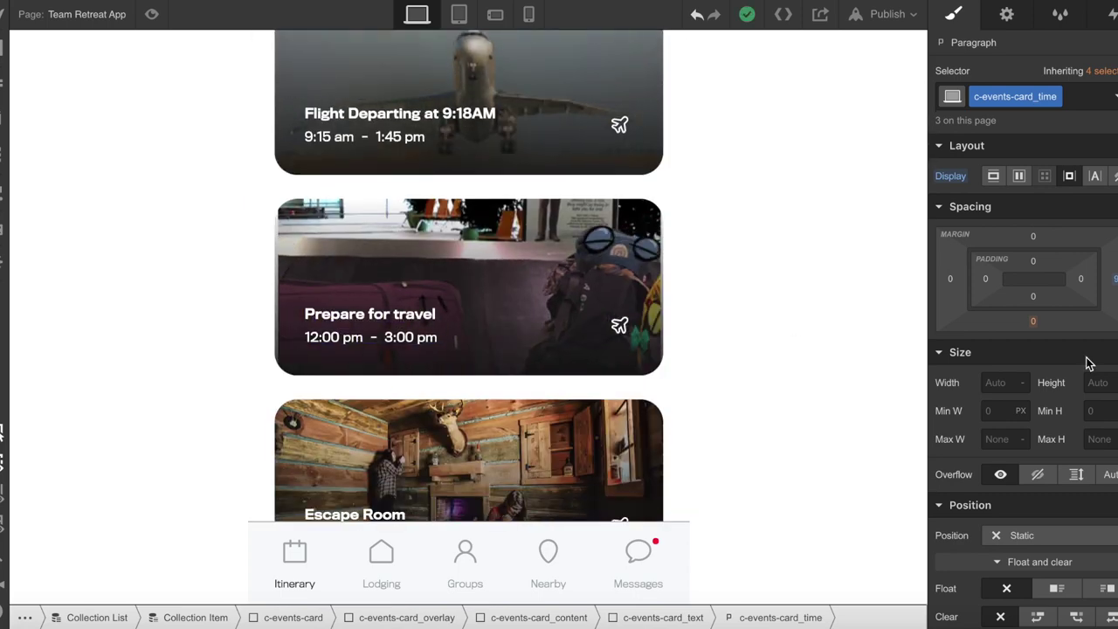
scroll(1048, 350, down, 5)
click(992, 276)
click(584, 356)
click(646, 337)
scroll(1074, 475, up, 5)
drag(985, 547, 978, 557)
click(472, 288)
Duplicate the event icon and swap a copy's image for a different icon.
scroll(469, 306, up, 5)
right_click(624, 274)
click(724, 399)
right_click(568, 260)
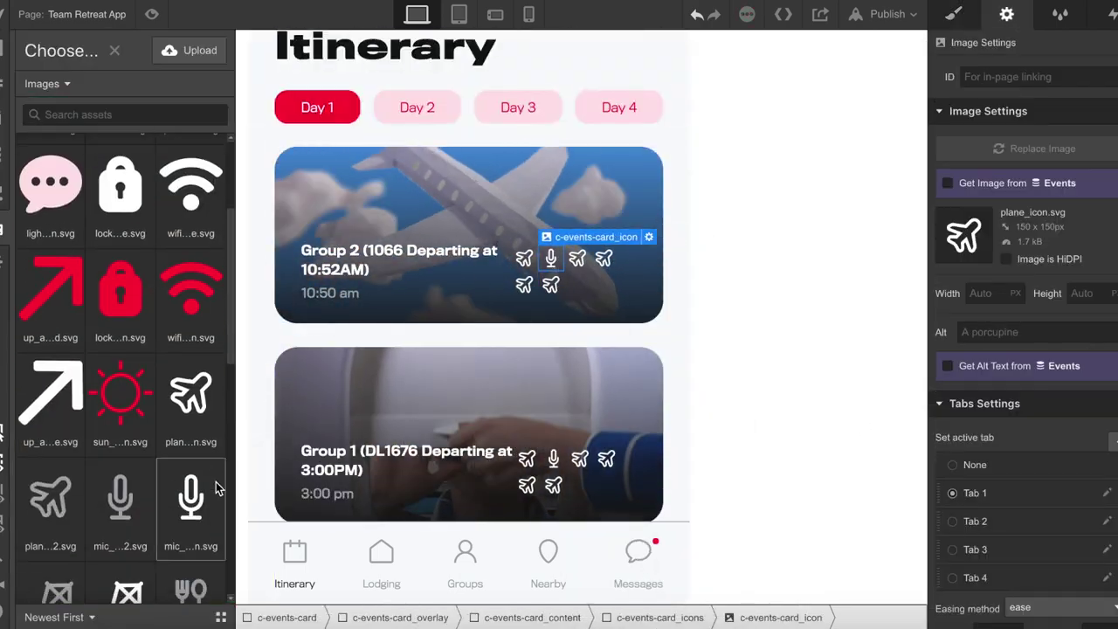
scroll(92, 347, up, 3)
scroll(93, 347, down, 8)
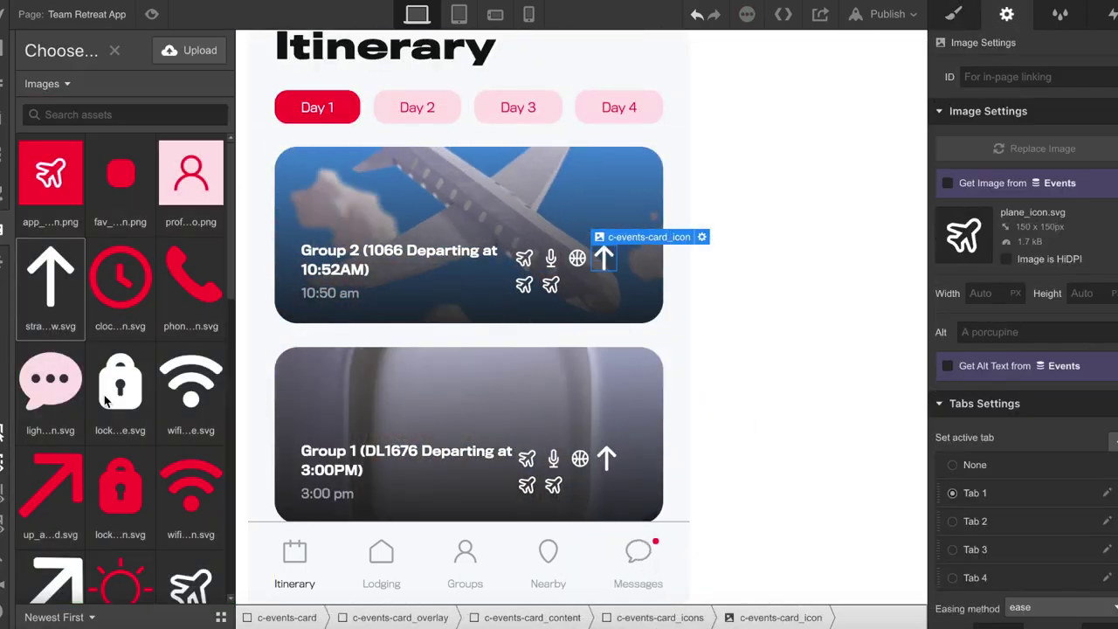
click(40, 297)
scroll(1023, 350, down, 5)
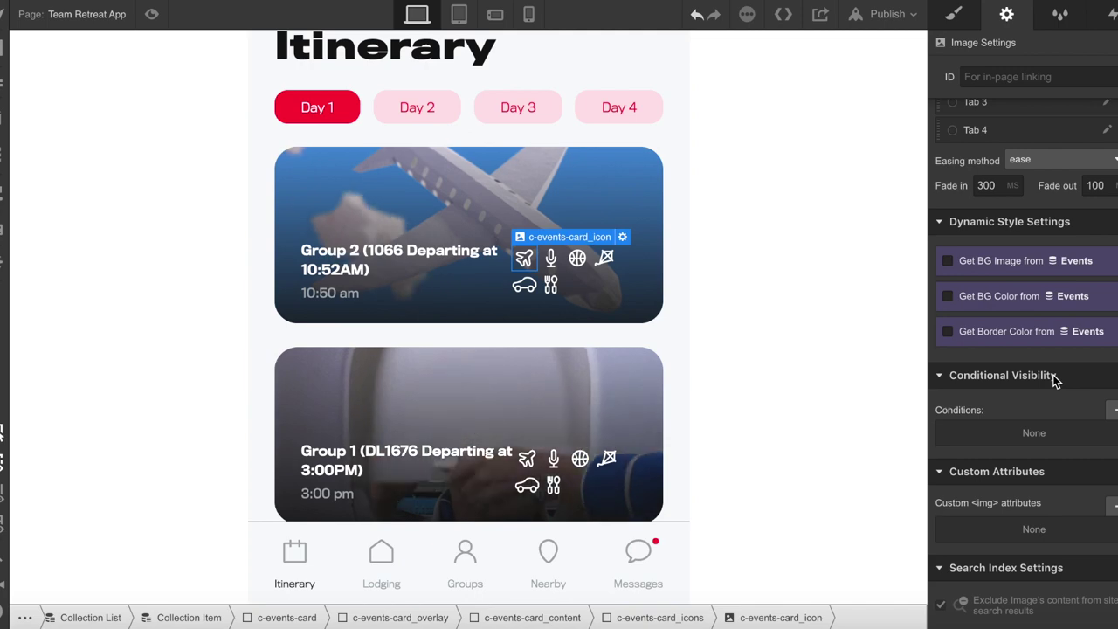
Show the plane icon only when Event Type equals Flight.
click(1112, 410)
click(1006, 512)
scroll(1001, 524, up, 2)
click(1001, 529)
click(991, 554)
click(1005, 594)
click(1103, 582)
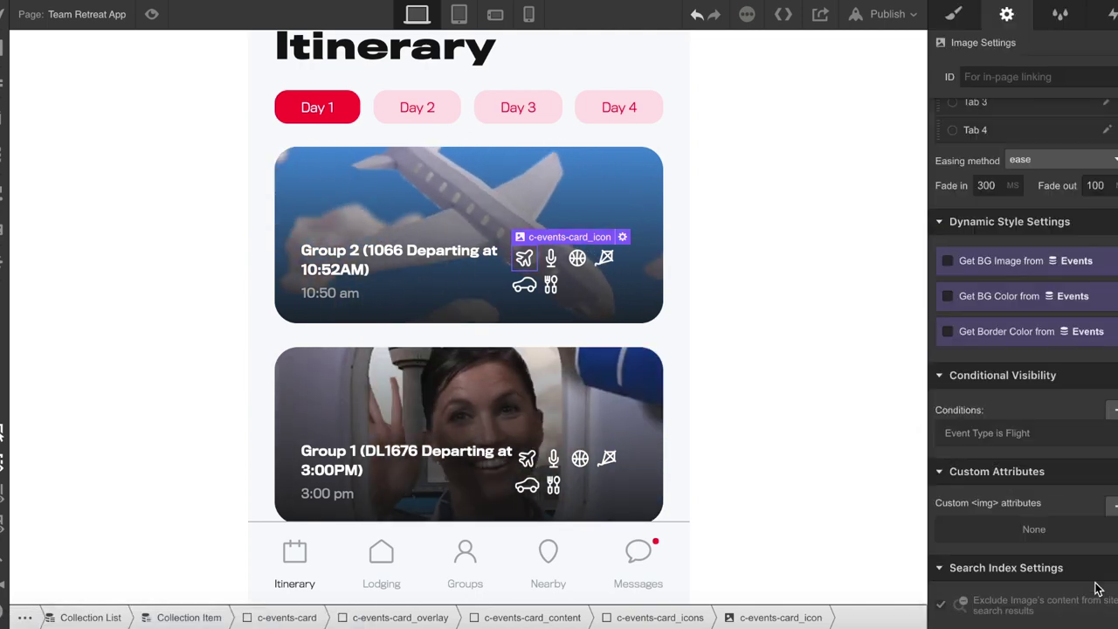
Give the next icon on the Prepare card its matching Event Type visibility condition.
scroll(540, 414, down, 4)
scroll(539, 414, down, 3)
click(518, 392)
click(1111, 410)
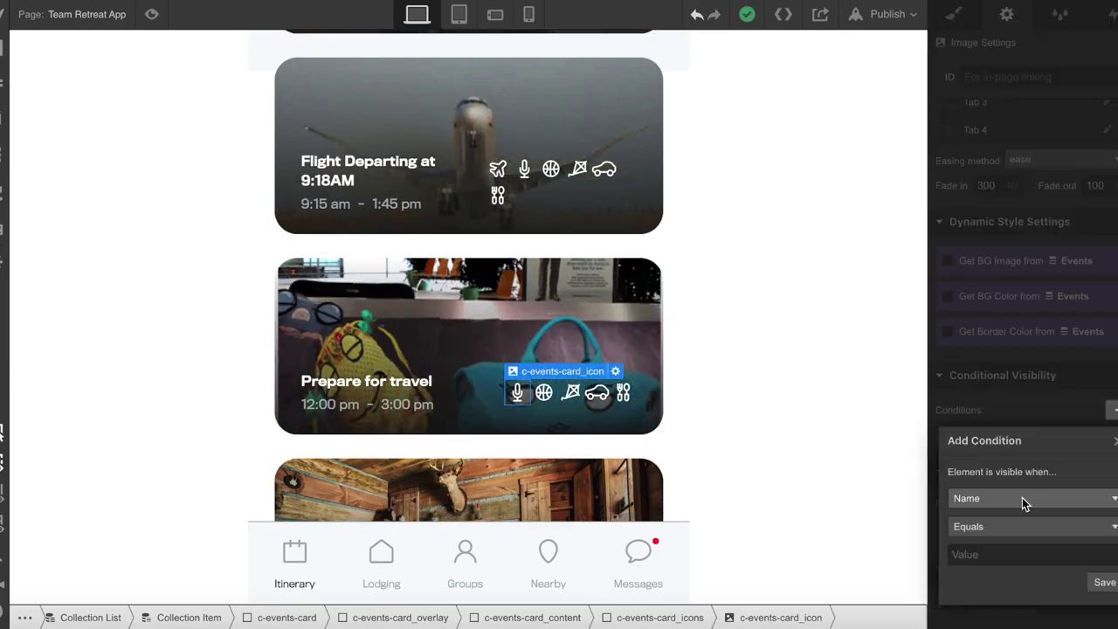
click(1006, 498)
click(990, 555)
click(1004, 615)
click(544, 392)
click(1007, 498)
Set Event Type conditions for the remaining icons: Free Time, Food and Travel.
click(1002, 529)
click(991, 555)
click(1103, 582)
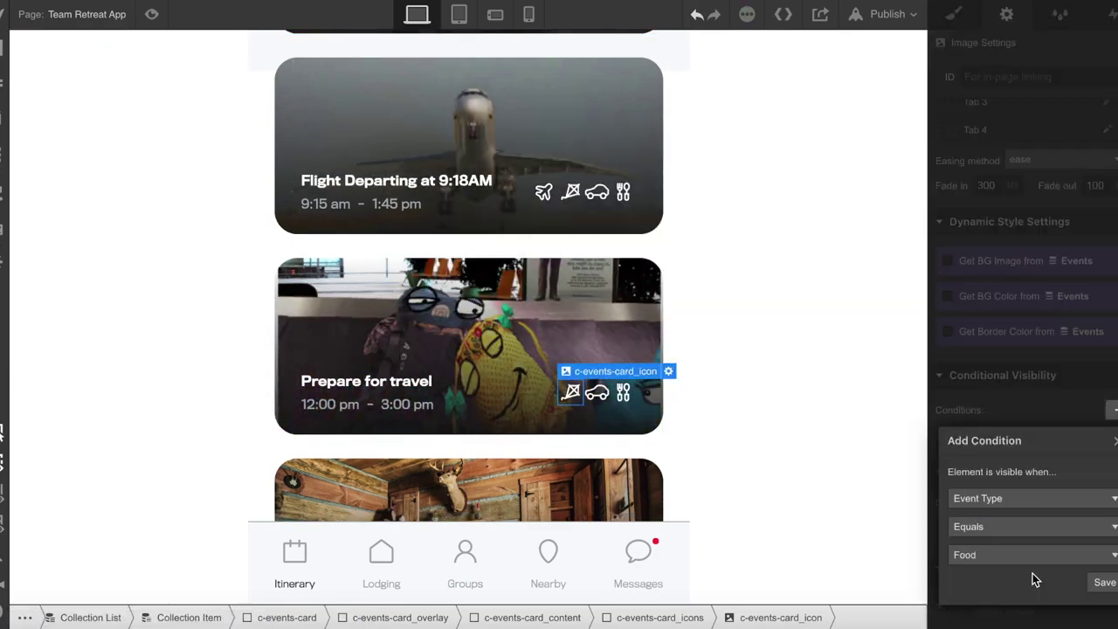
click(596, 392)
click(1111, 410)
click(1006, 498)
click(991, 555)
click(1005, 594)
click(1105, 587)
click(1007, 498)
scroll(644, 341, down, 5)
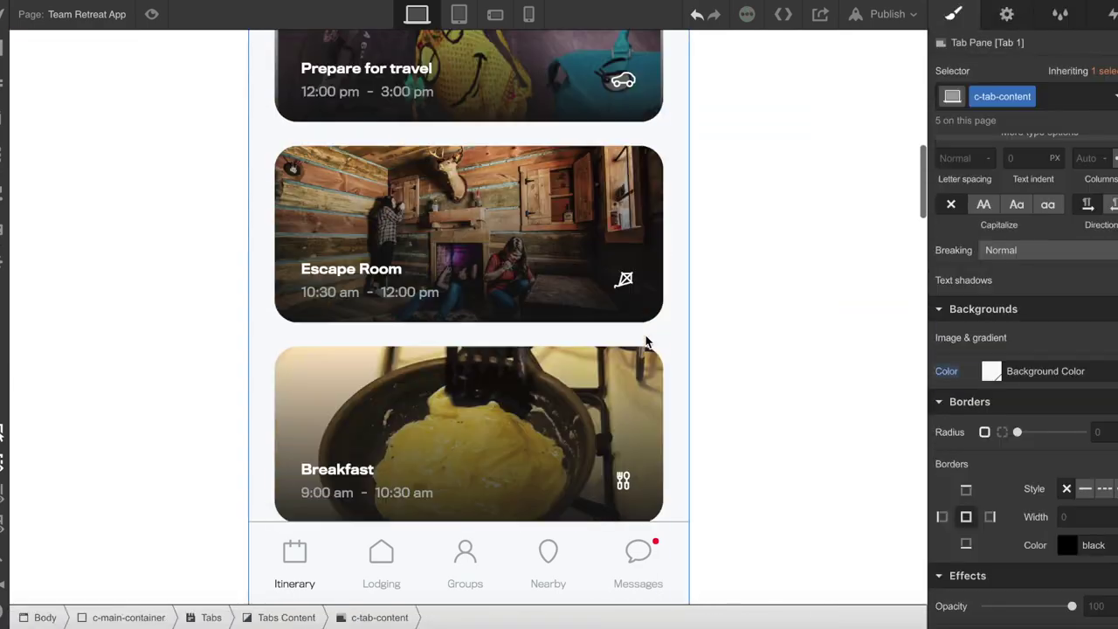
scroll(644, 342, up, 10)
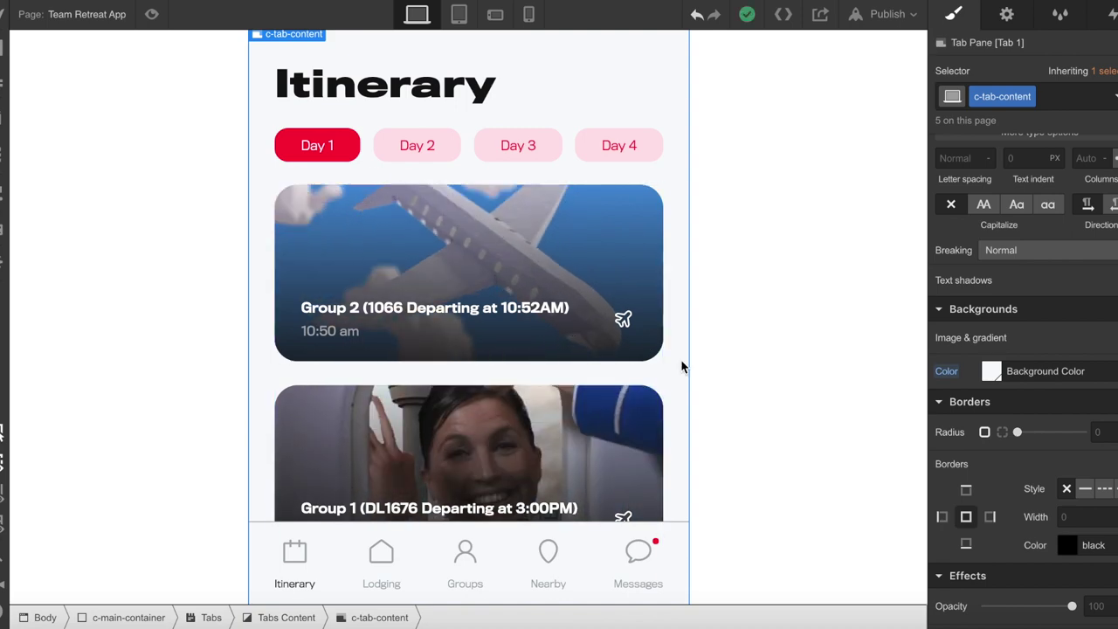
Sort the Day 1 event list by Start Time, oldest to newest.
click(661, 379)
click(1006, 15)
click(1114, 319)
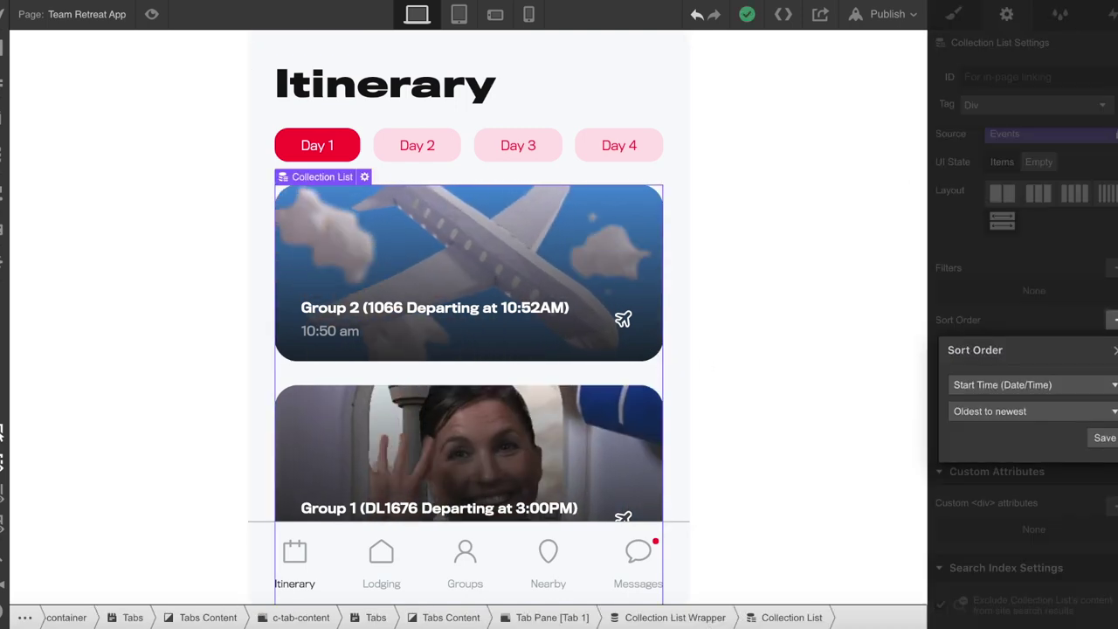
click(1105, 438)
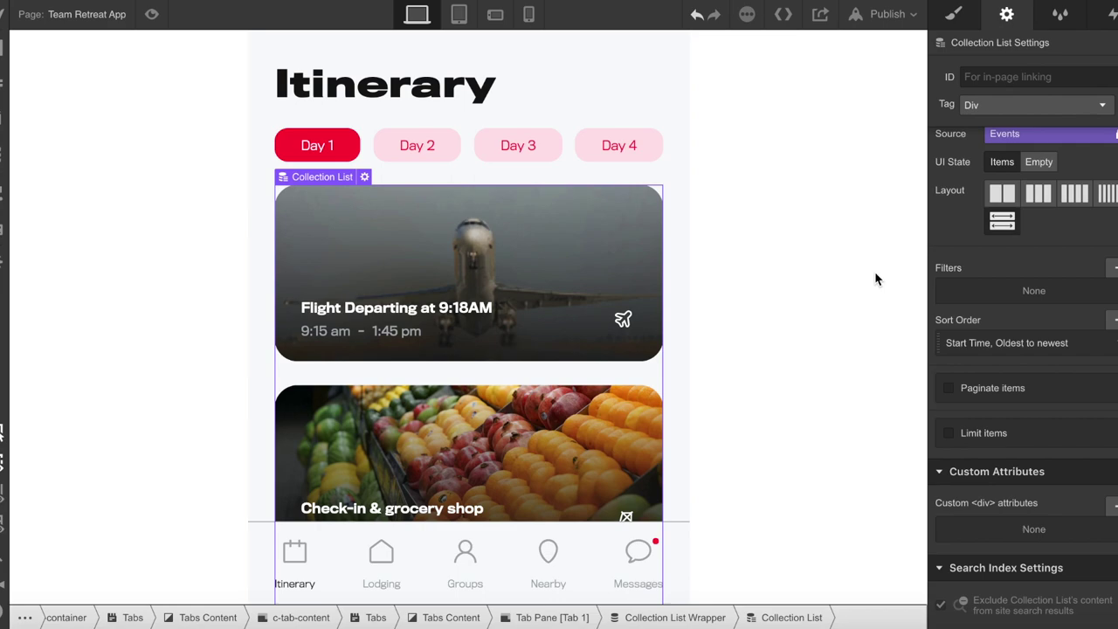
scroll(428, 310, down, 8)
scroll(637, 414, up, 8)
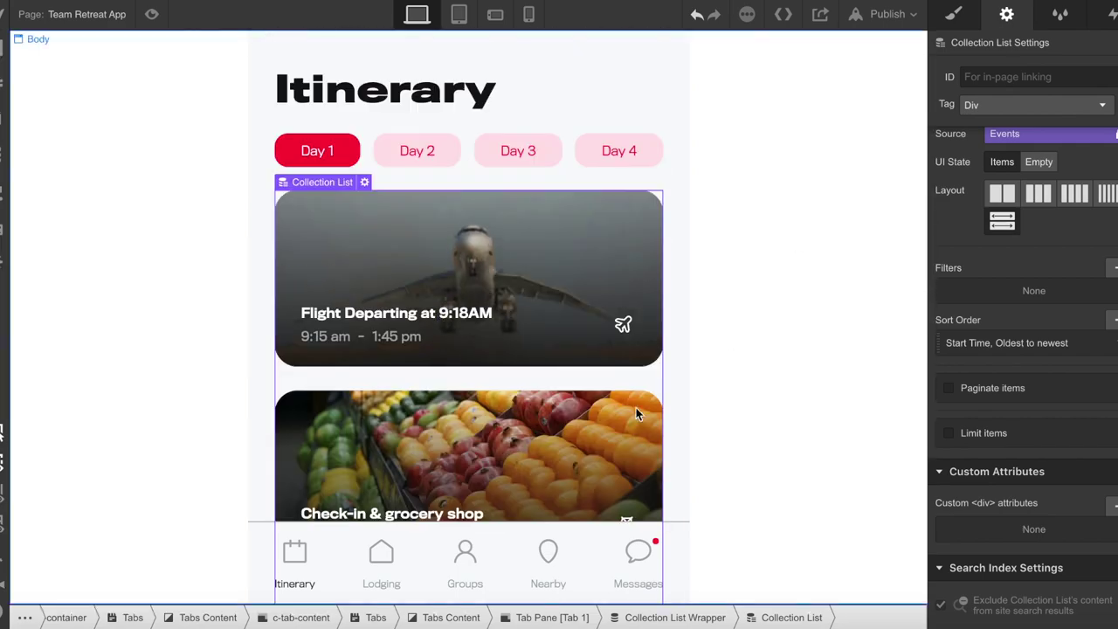
Filter the event list to show only items where Event Day is Day One.
click(1114, 267)
key(Escape)
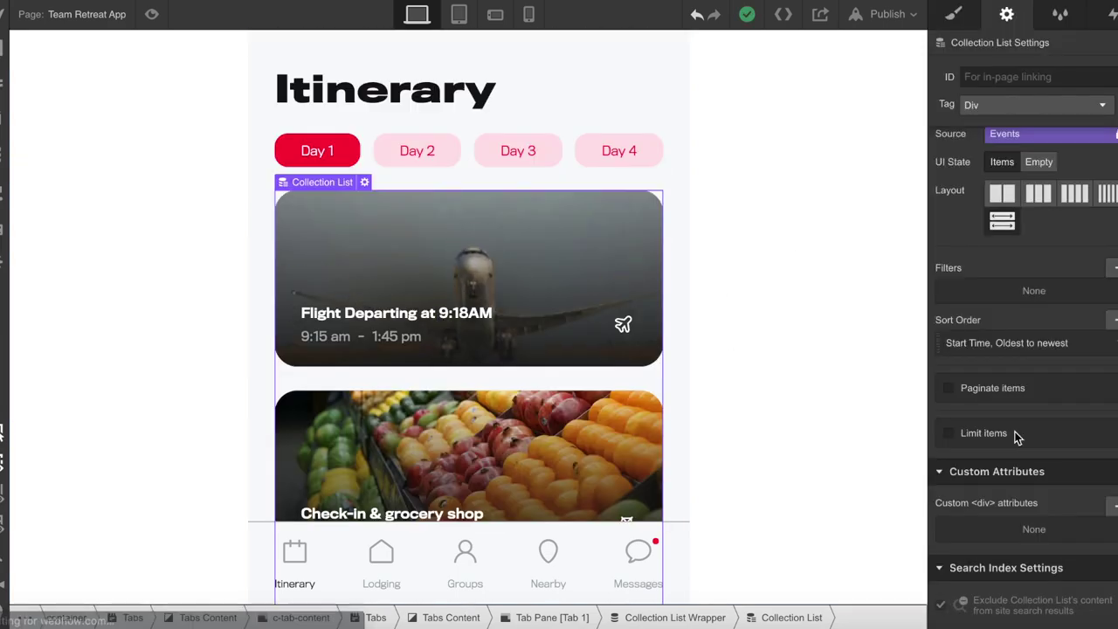
click(1114, 268)
click(1104, 419)
scroll(425, 195, down, 5)
scroll(416, 184, up, 5)
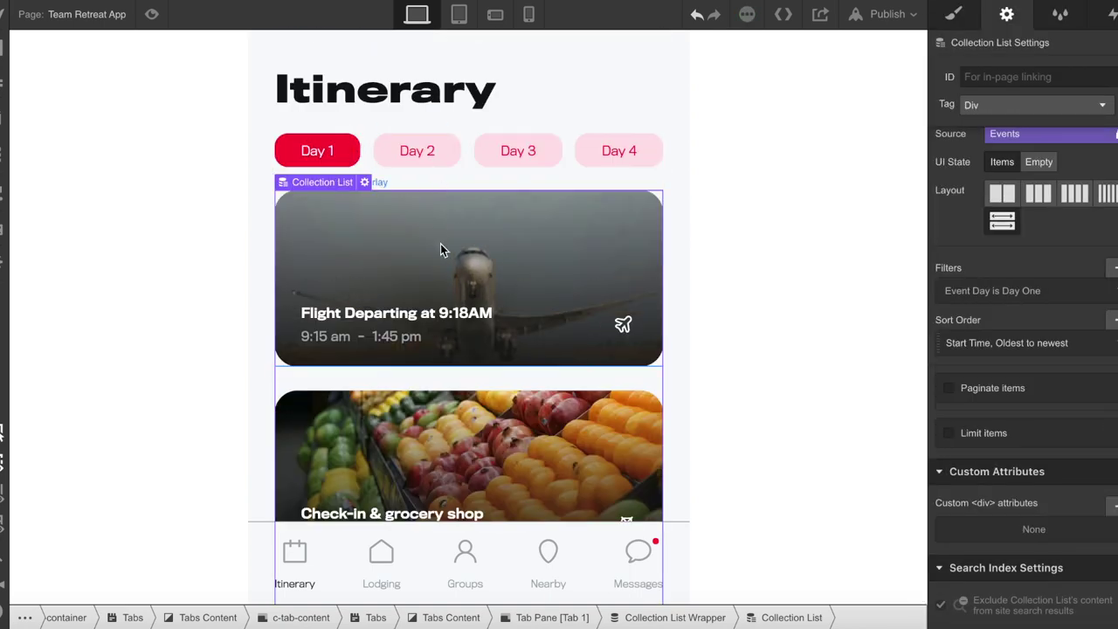
Add a div block inside the event item with the class c-event-popup.
click(2, 52)
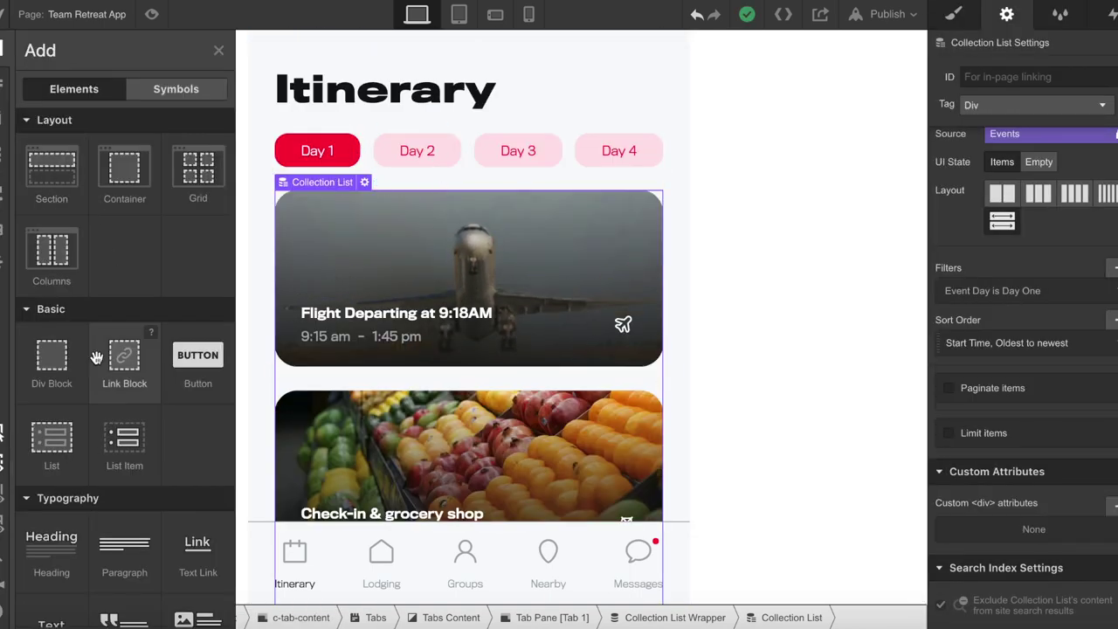
drag(45, 363, 1087, 243)
drag(1067, 521, 1083, 570)
click(956, 15)
click(1005, 95)
text(c-)
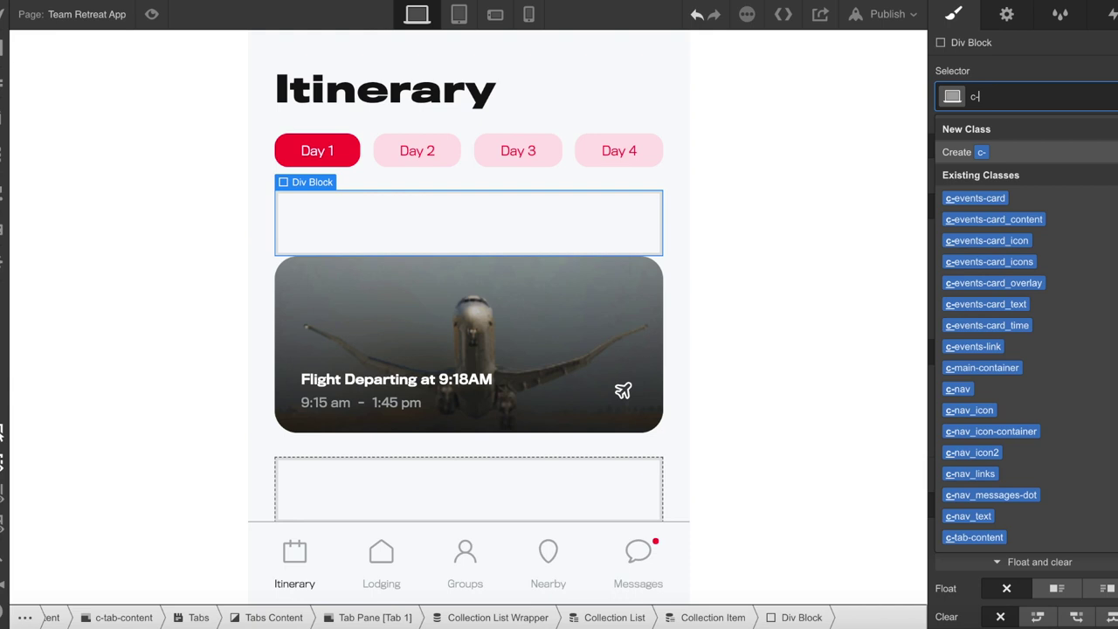
text(event-popup)
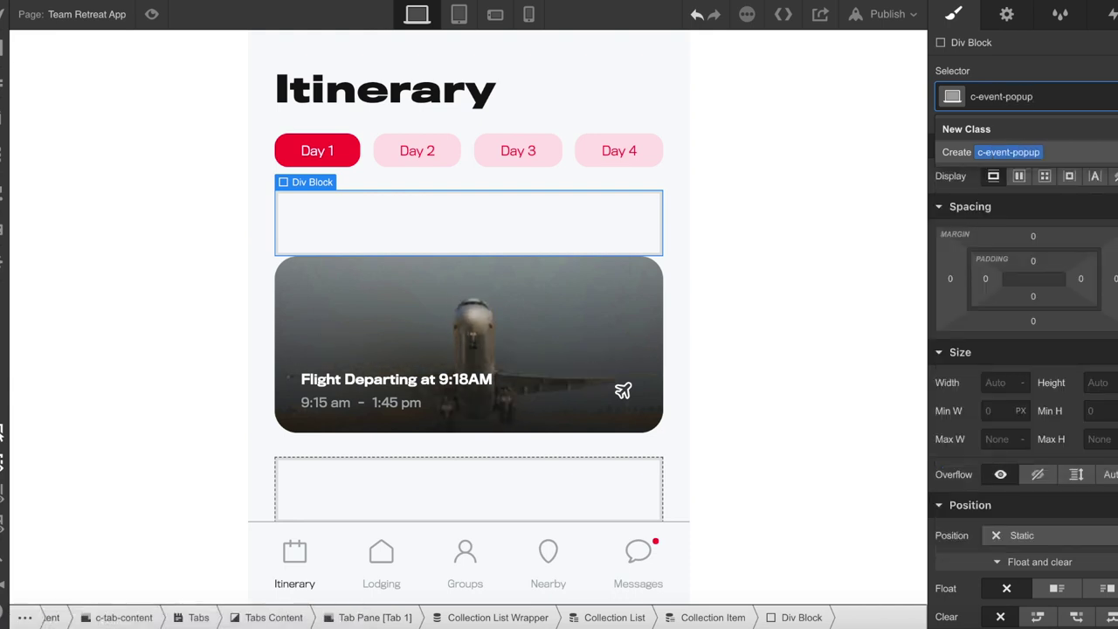
key(Return)
Make c-event-popup fixed, 100vh tall, with a white background.
scroll(1027, 377, down, 5)
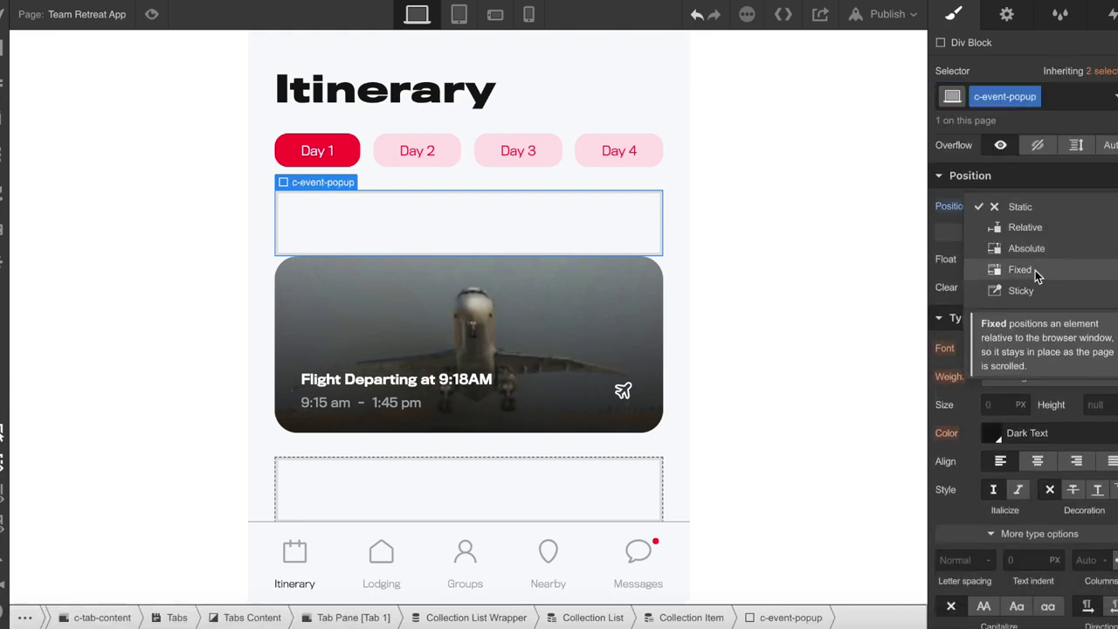
click(1020, 270)
scroll(1071, 322, up, 3)
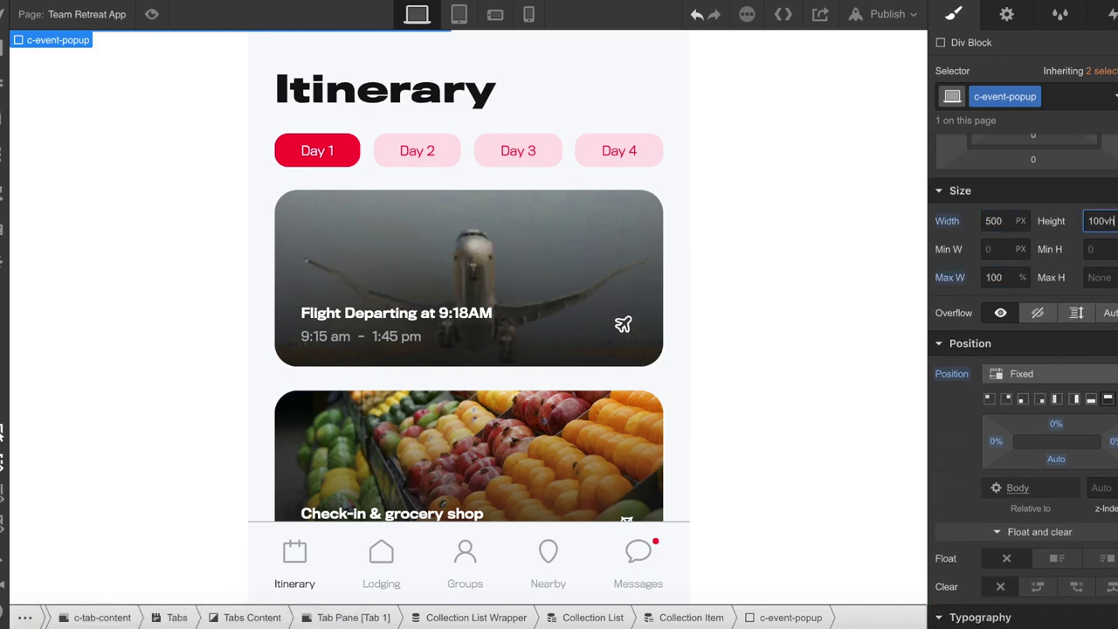
key(Return)
scroll(1022, 349, up, 2)
scroll(1000, 210, down, 10)
click(992, 198)
click(969, 466)
scroll(1067, 308, up, 3)
scroll(1067, 314, down, 3)
scroll(1067, 309, up, 10)
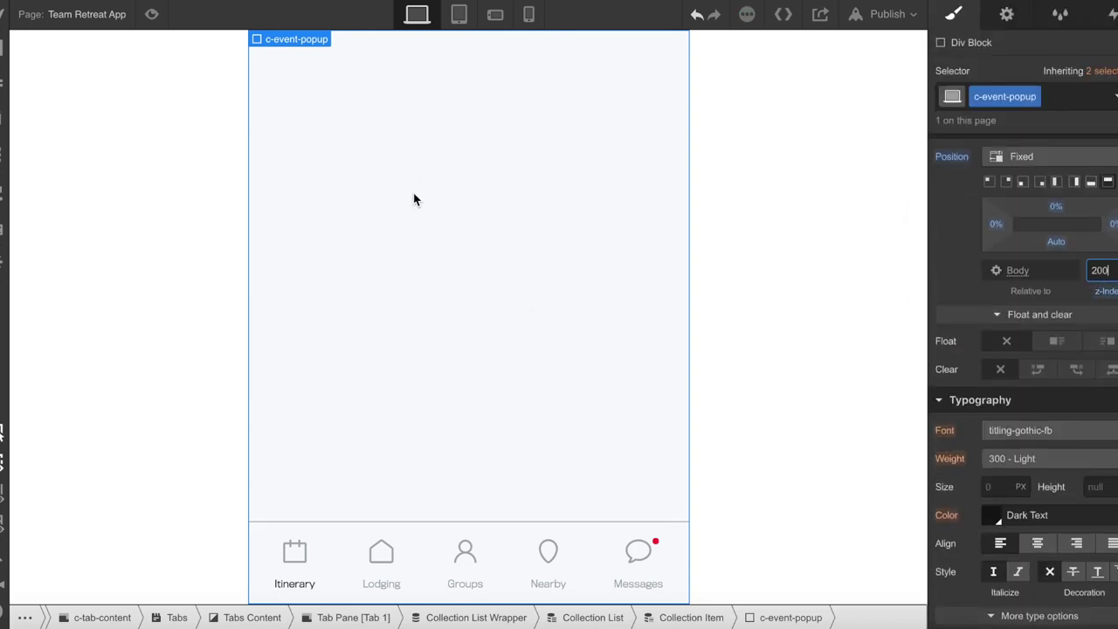
scroll(994, 264, up, 5)
Insert a c-event-popup_image div at the top of the popup.
key(a)
drag(50, 354, 437, 65)
text(c-event)
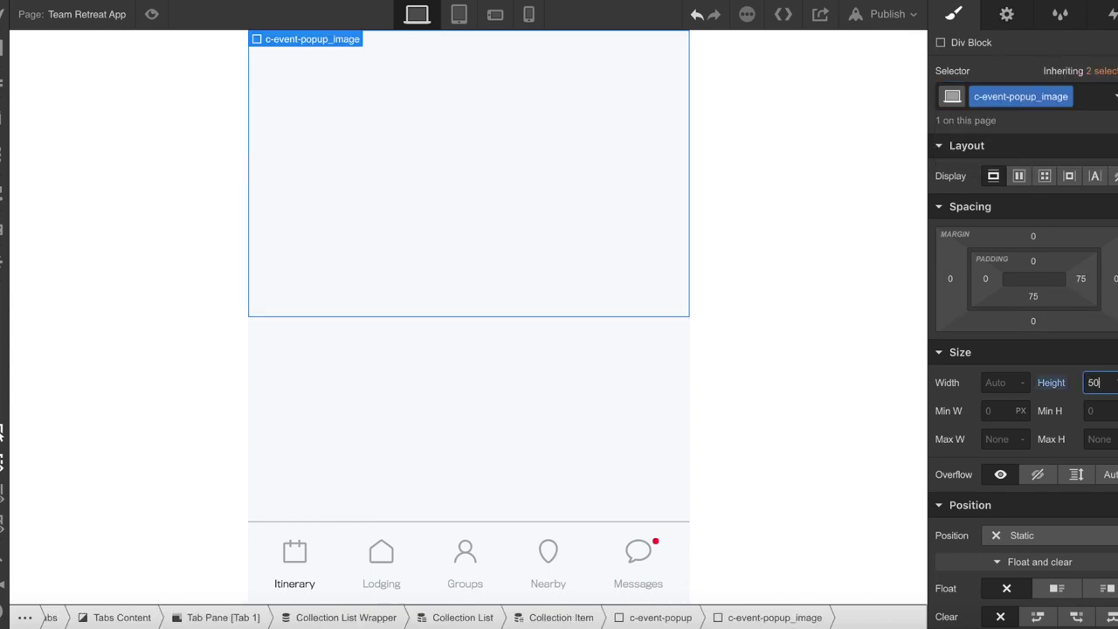
Bind the image area's background to Event Photo, sized to Cover.
click(1006, 14)
scroll(967, 358, down, 2)
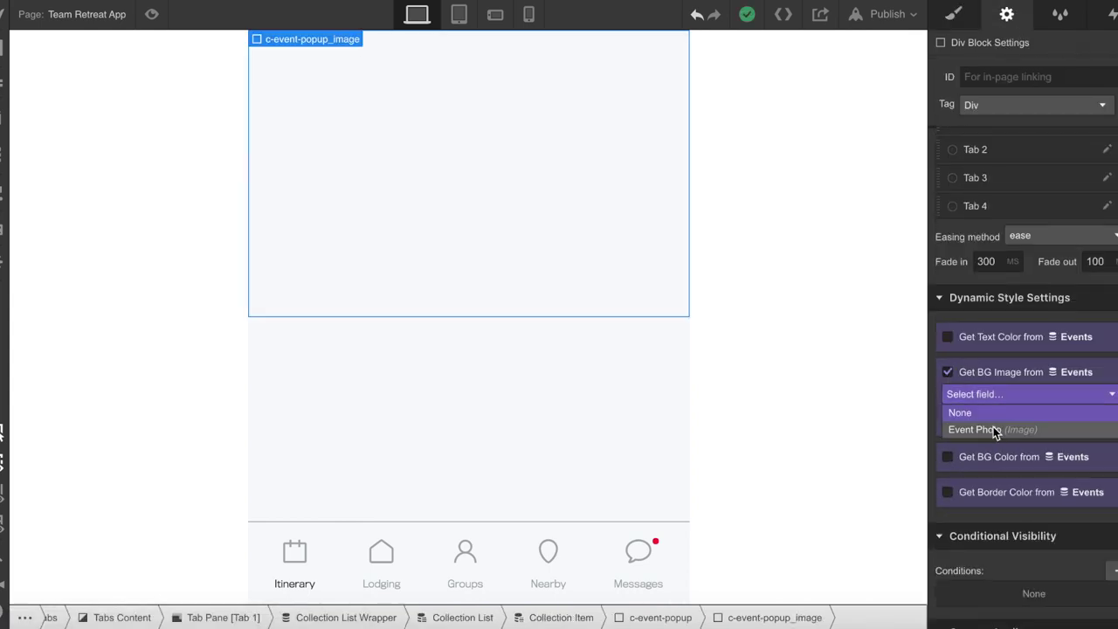
click(993, 431)
click(955, 15)
click(1107, 223)
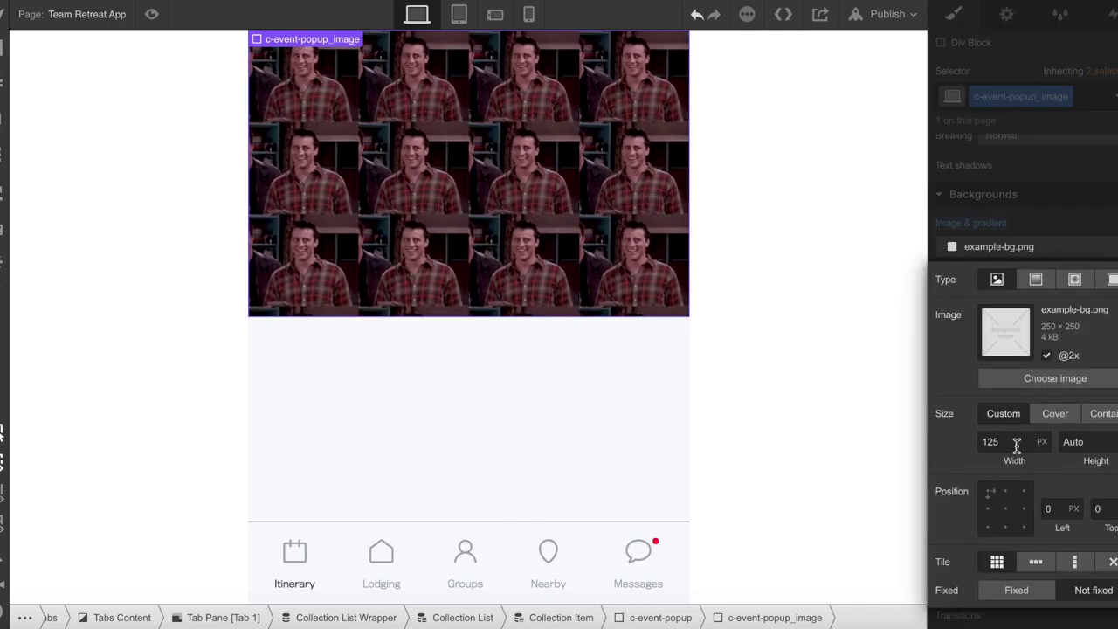
click(1058, 413)
click(1029, 178)
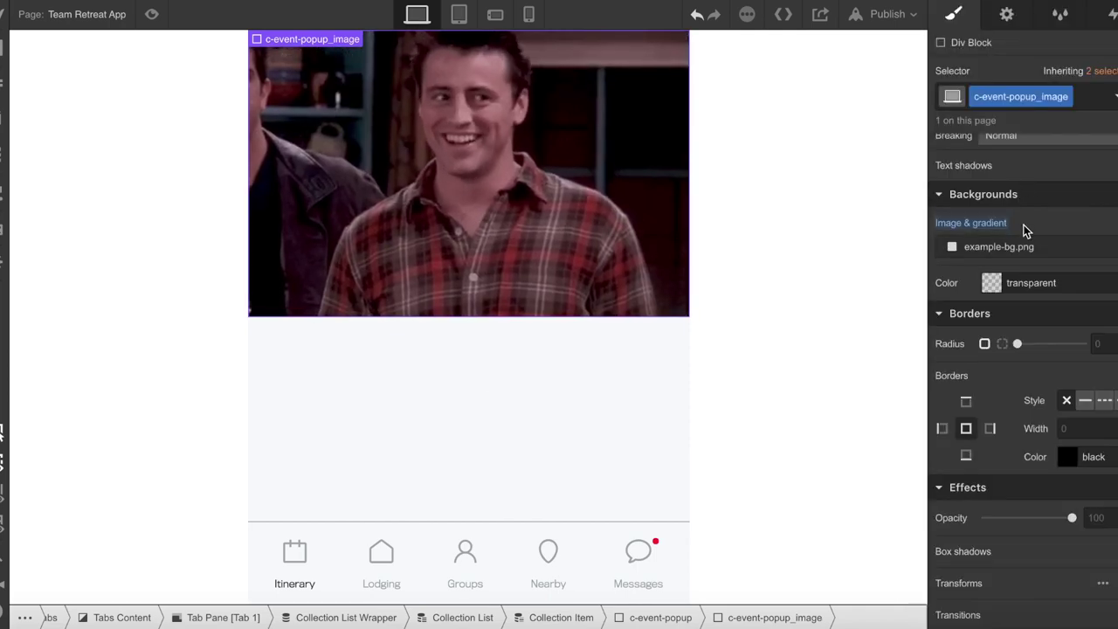
scroll(970, 245, up, 10)
Add a div below the photo with the class c-event_content.
click(4, 47)
drag(49, 384, 420, 349)
key(z)
scroll(113, 262, down, 5)
scroll(157, 157, up, 2)
key(z)
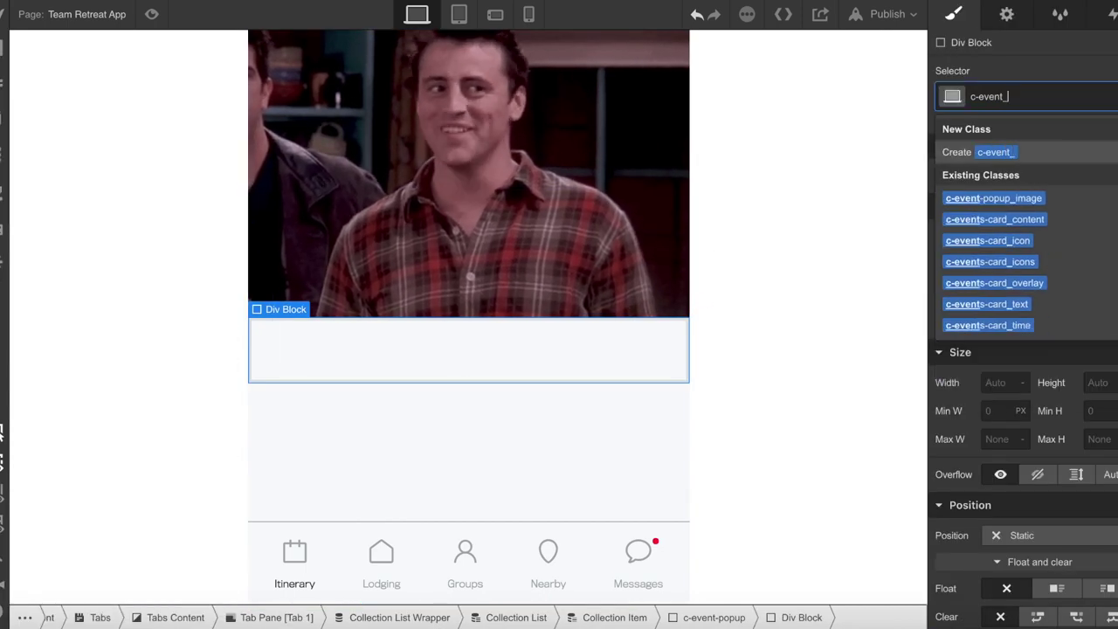
text(nte)
key(Return)
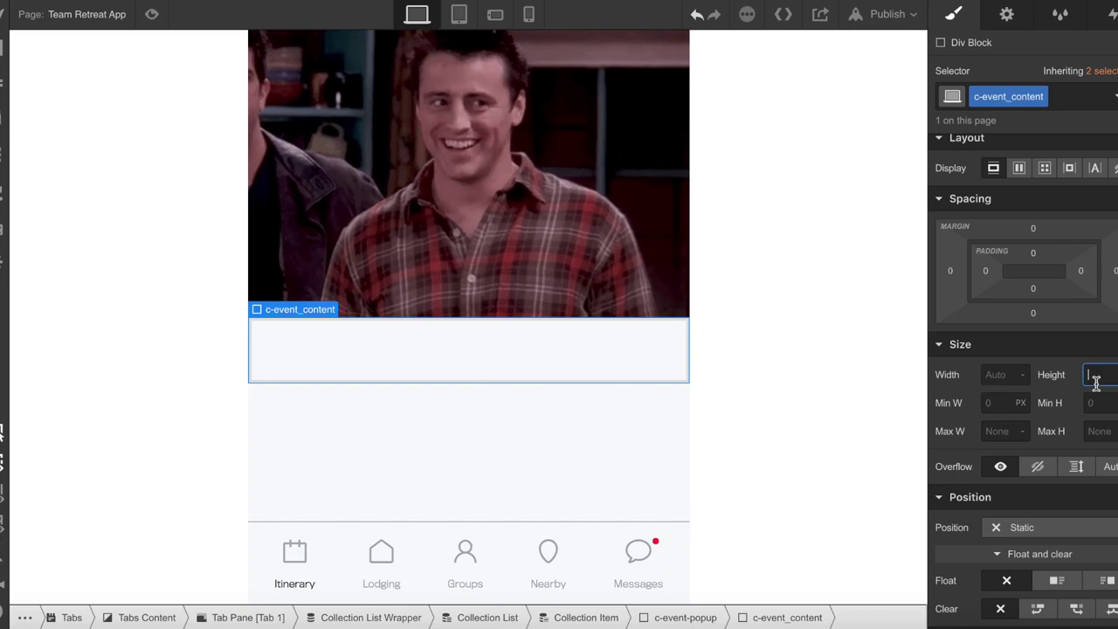
scroll(1014, 387, down, 3)
scroll(1013, 387, up, 1)
Make c-event_content absolutely positioned and white, with top and bottom padding.
click(1020, 385)
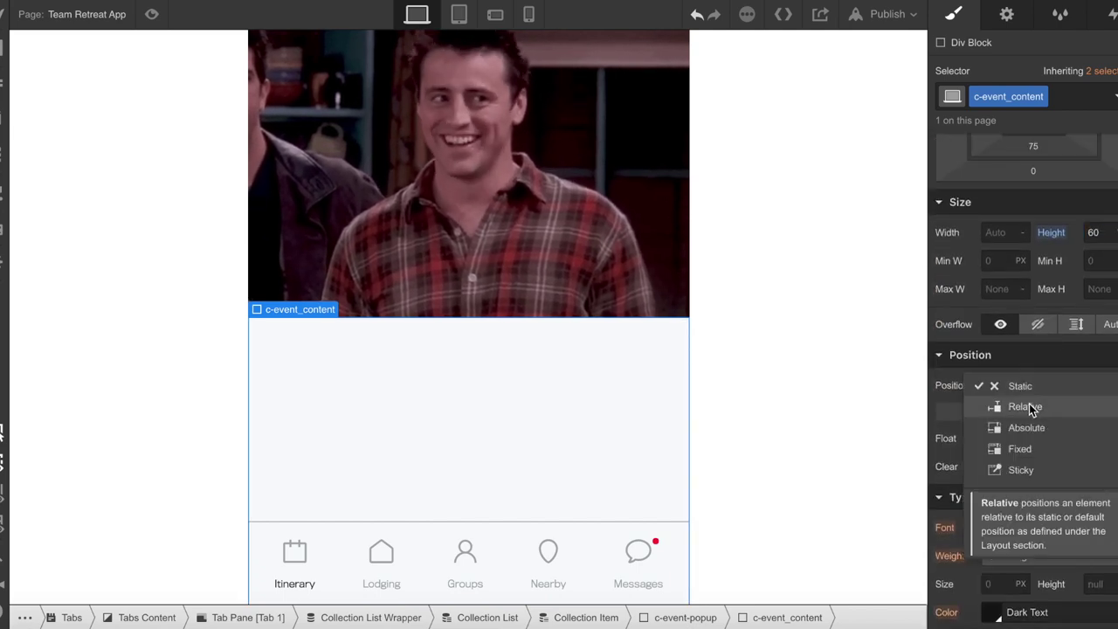
click(1031, 426)
scroll(1013, 385, down, 5)
click(988, 447)
click(973, 419)
scroll(1014, 419, down, 2)
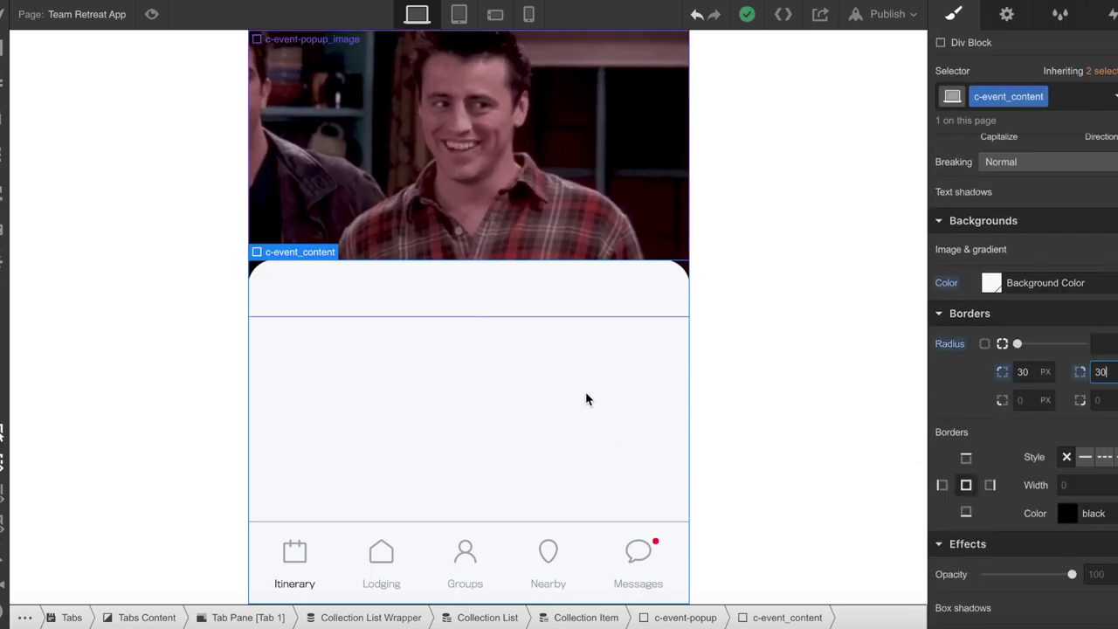
scroll(1018, 314, up, 5)
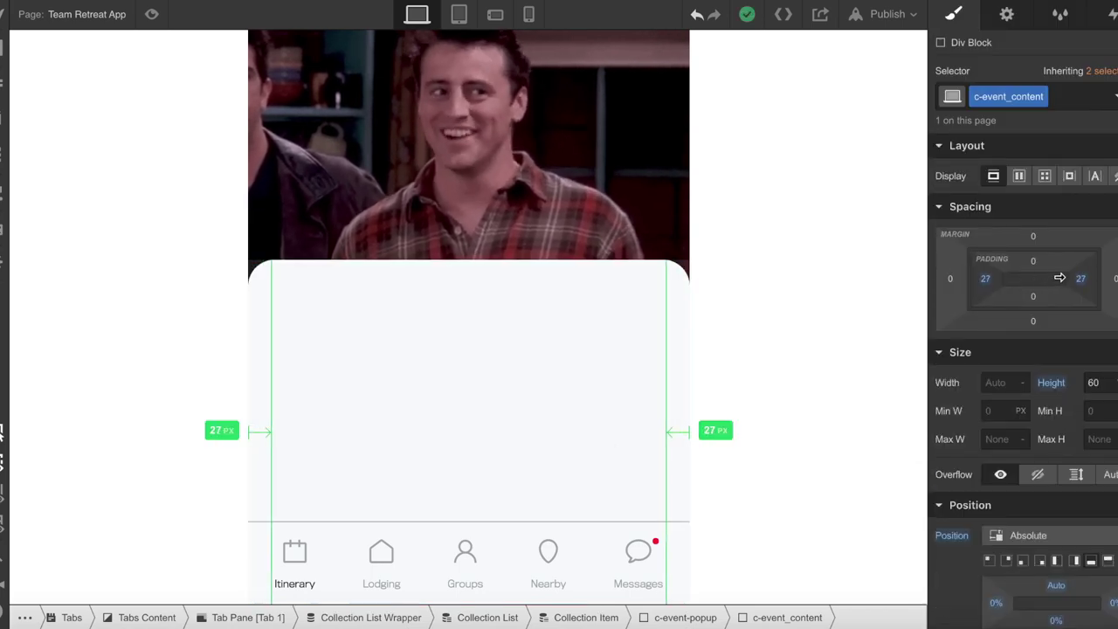
drag(1032, 296, 1037, 97)
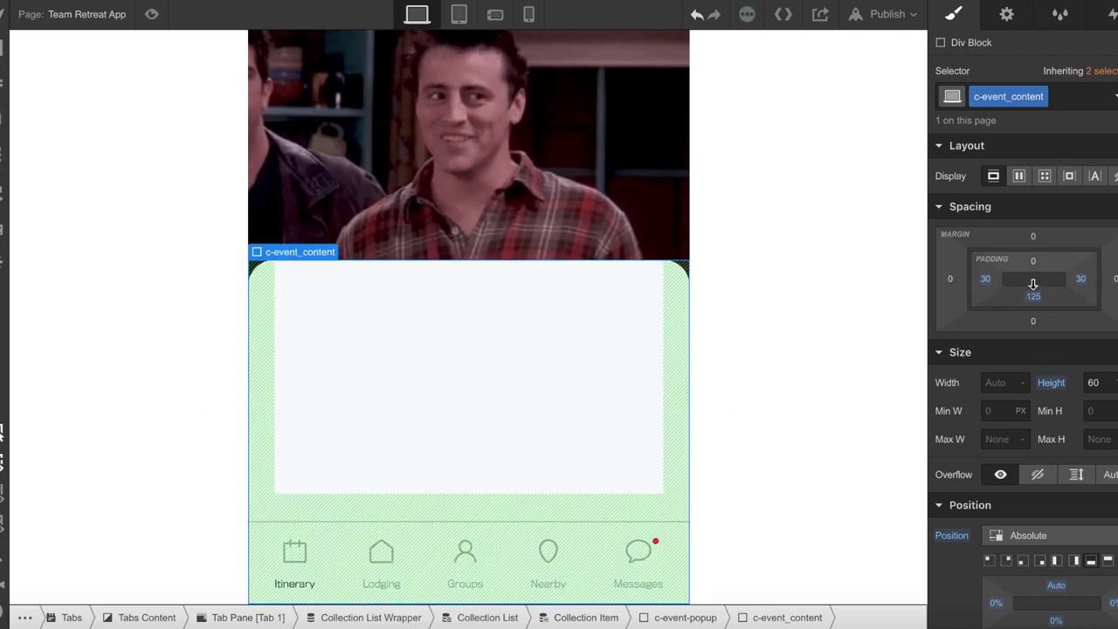
drag(1033, 284, 1034, 362)
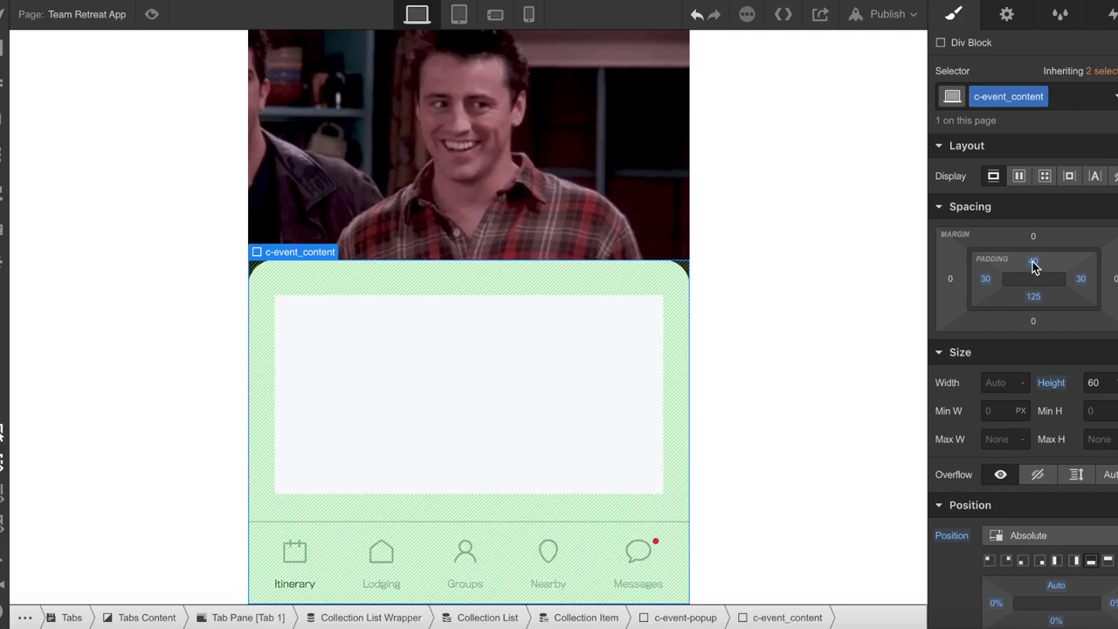
Place the back-arrow chevron image from Assets in the content panel.
click(4, 47)
key(j)
scroll(63, 362, down, 5)
drag(192, 445, 346, 334)
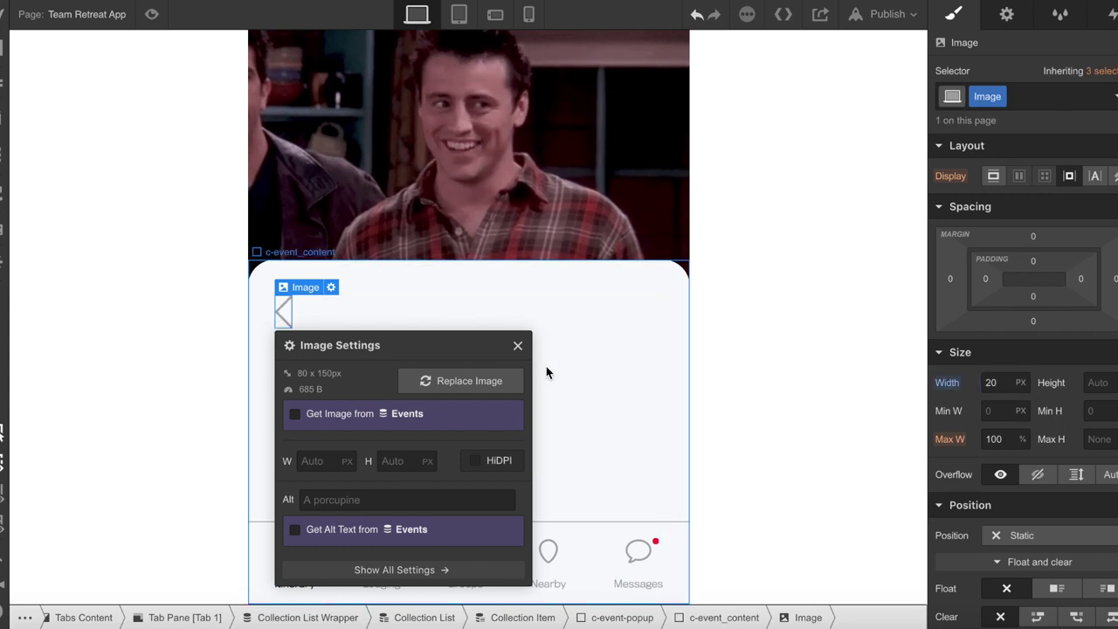
Add a heading to the content panel bound to the event Name.
click(546, 373)
key(a)
drag(49, 555, 337, 316)
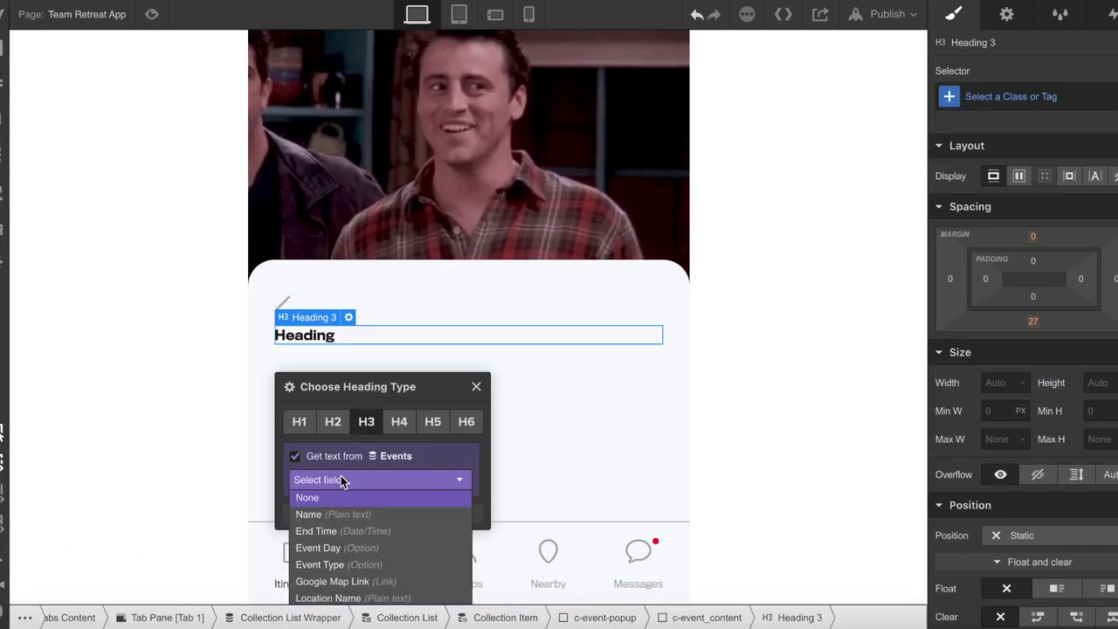
click(579, 391)
click(295, 337)
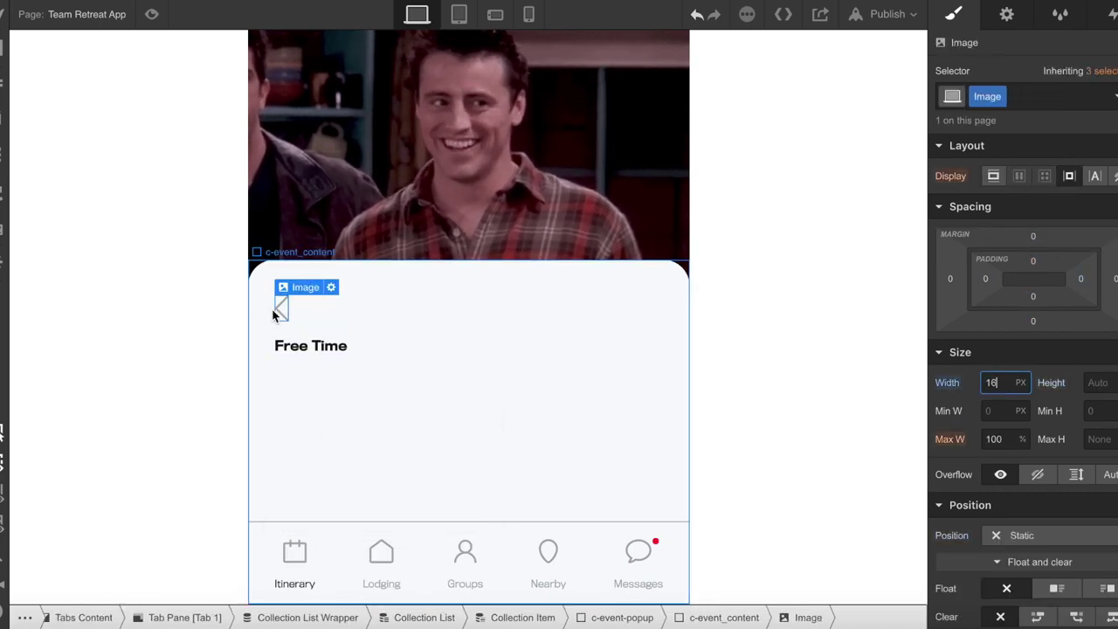
Add a c-events-card_time paragraph bound to Start Time, and duplicate it for End Time.
key(a)
drag(130, 579, 341, 376)
click(997, 95)
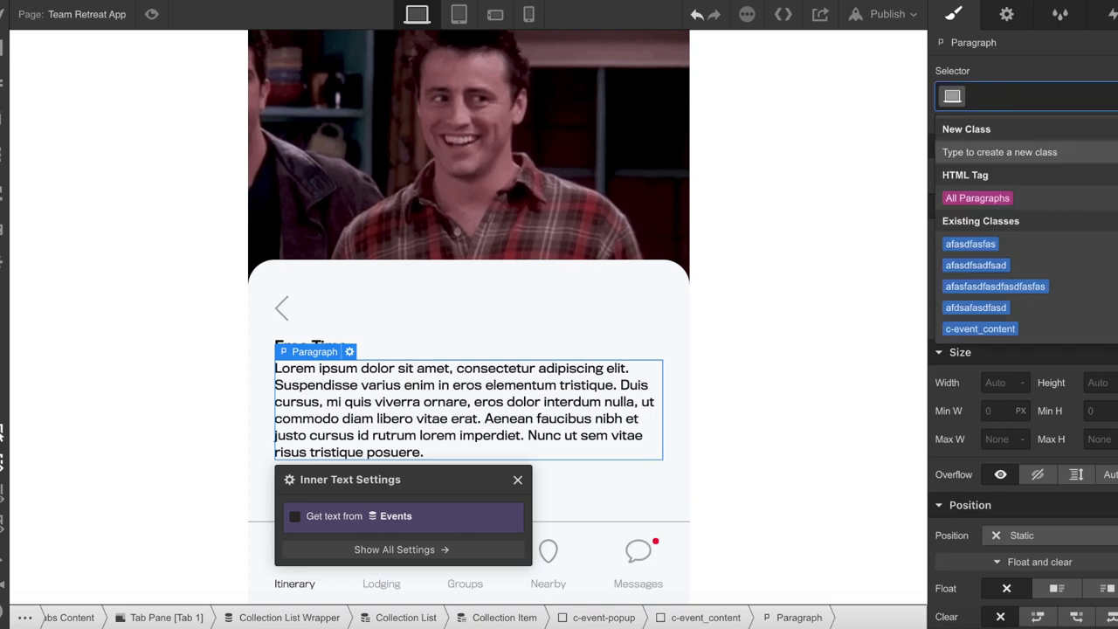
text(c-even)
click(987, 388)
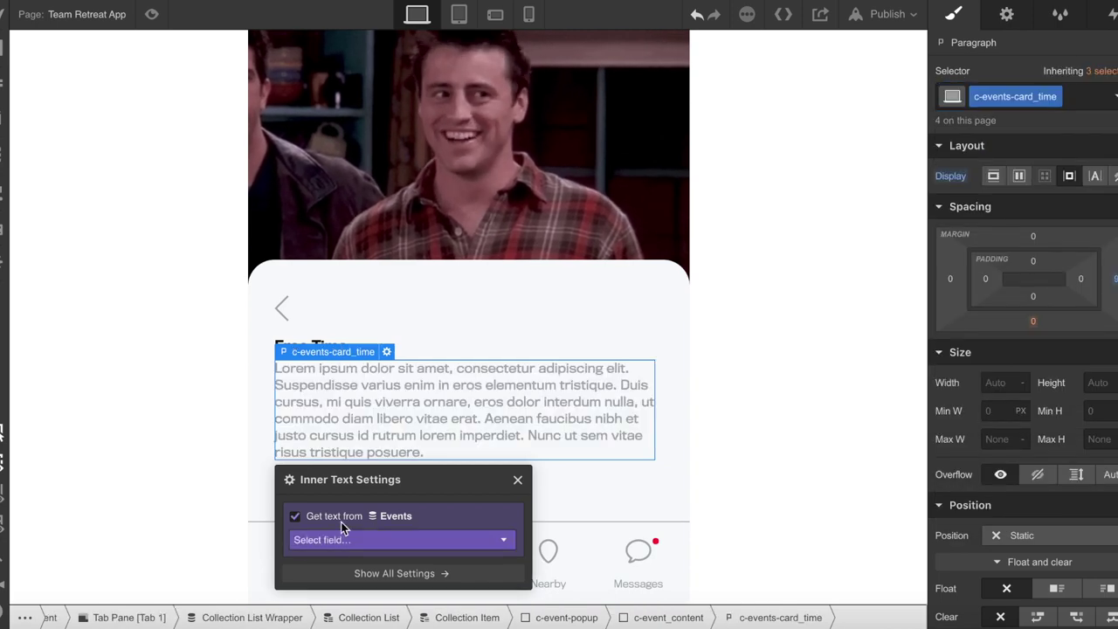
click(350, 539)
click(516, 295)
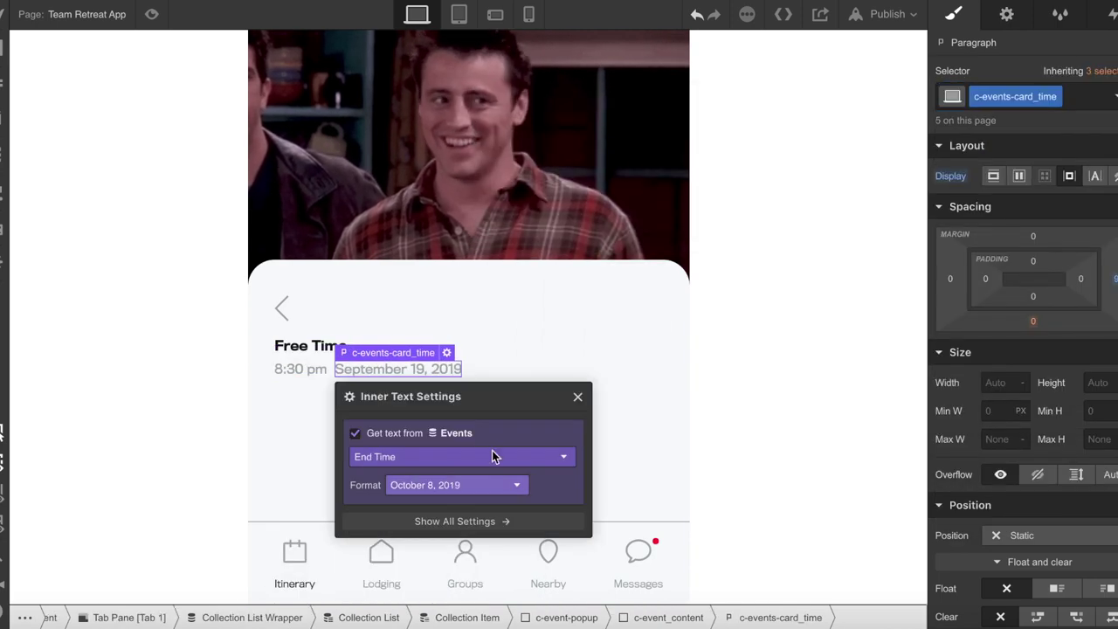
right_click(288, 366)
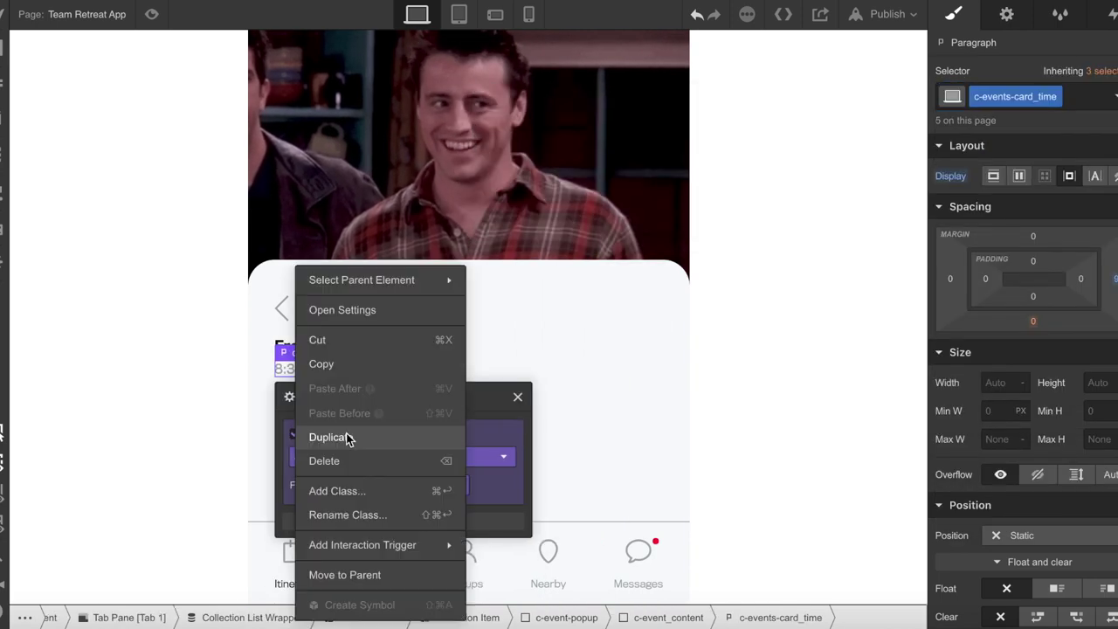
click(332, 437)
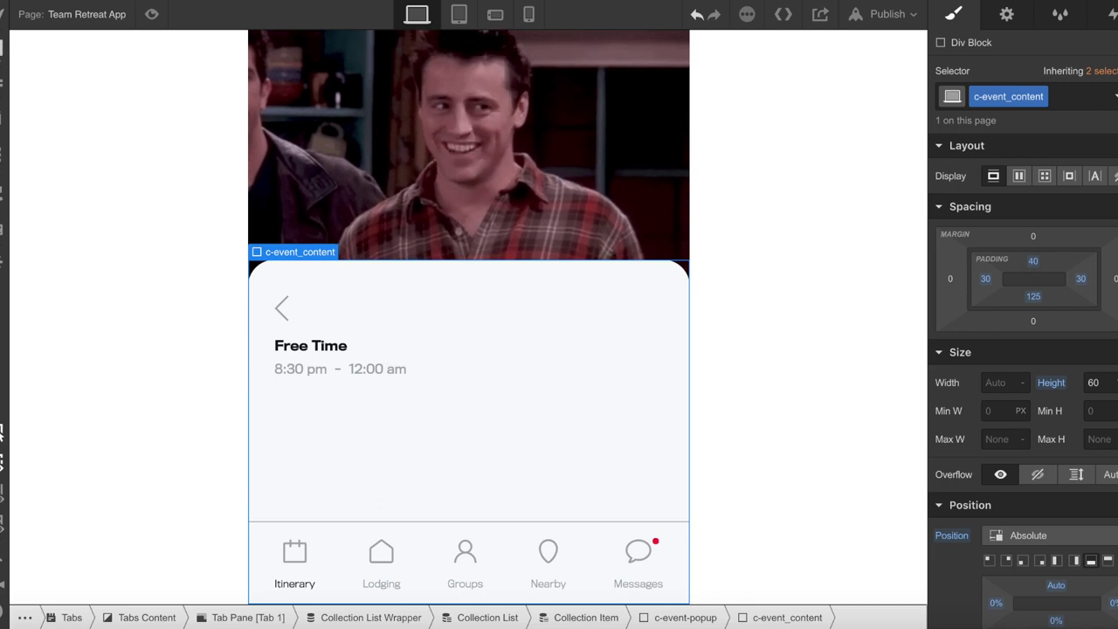
Add plane and basketball icon copies after the time, with Event Type visibility conditions.
key(a)
key(j)
scroll(87, 466, down, 5)
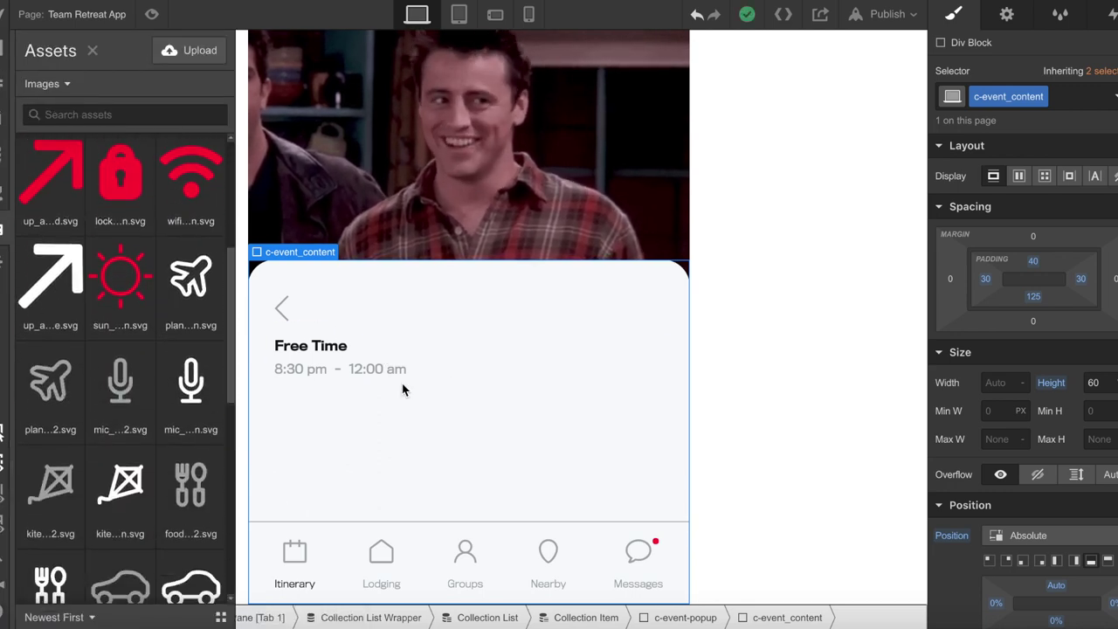
drag(48, 391, 446, 401)
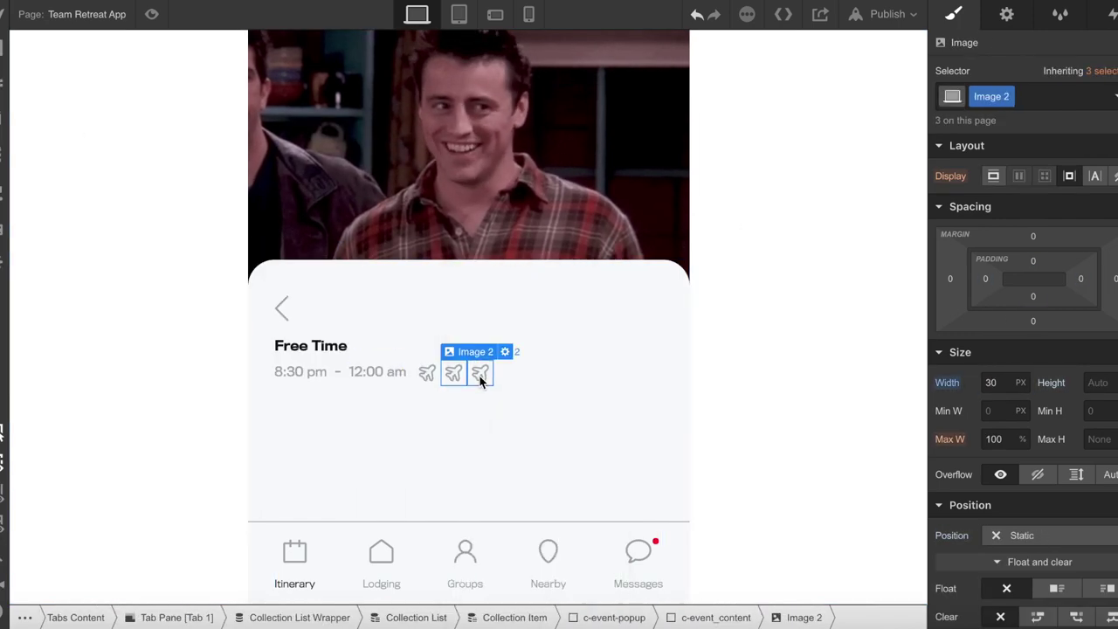
right_click(481, 381)
click(550, 425)
click(1043, 148)
click(560, 373)
click(1043, 149)
click(52, 457)
click(427, 373)
scroll(1022, 349, down, 5)
click(1113, 409)
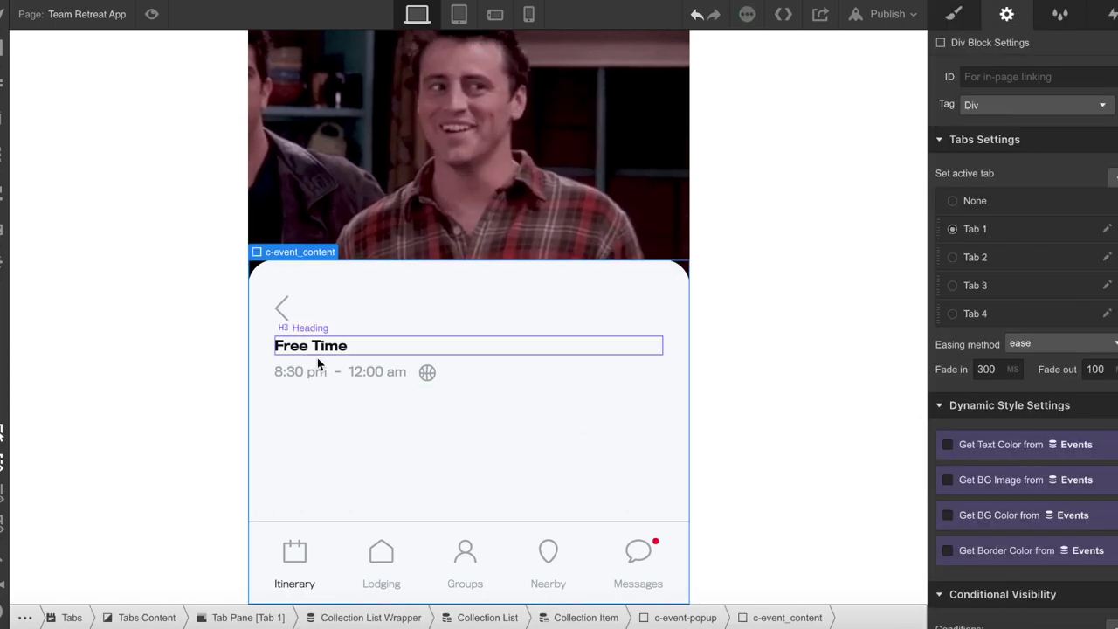
Rebind the copied 12:00 am text to Event Type so it reads Free Time.
click(371, 373)
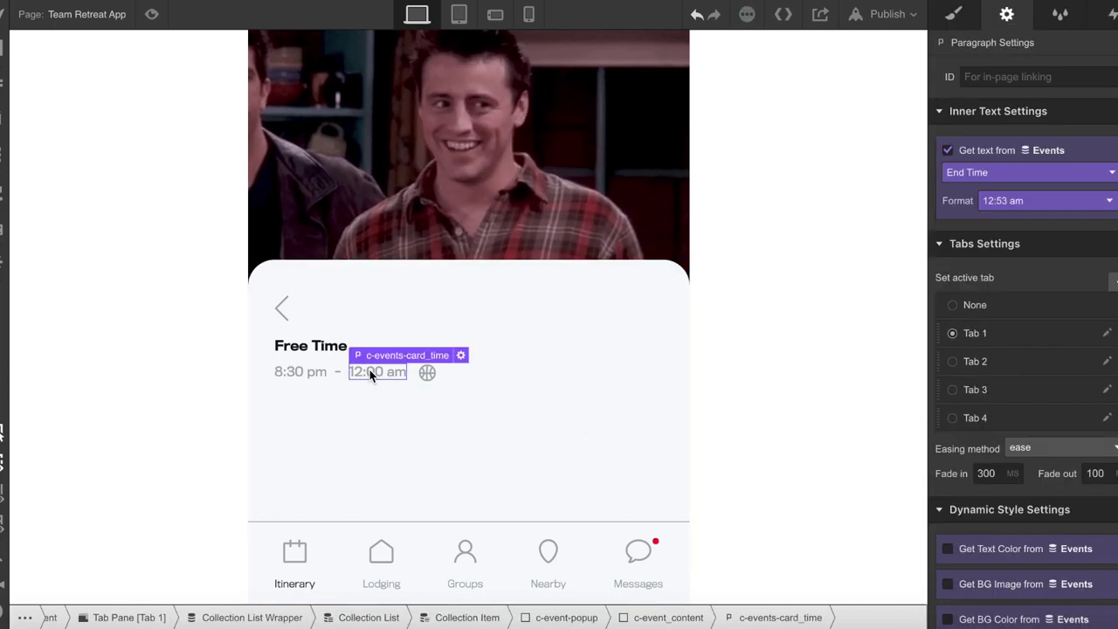
click(448, 391)
click(485, 371)
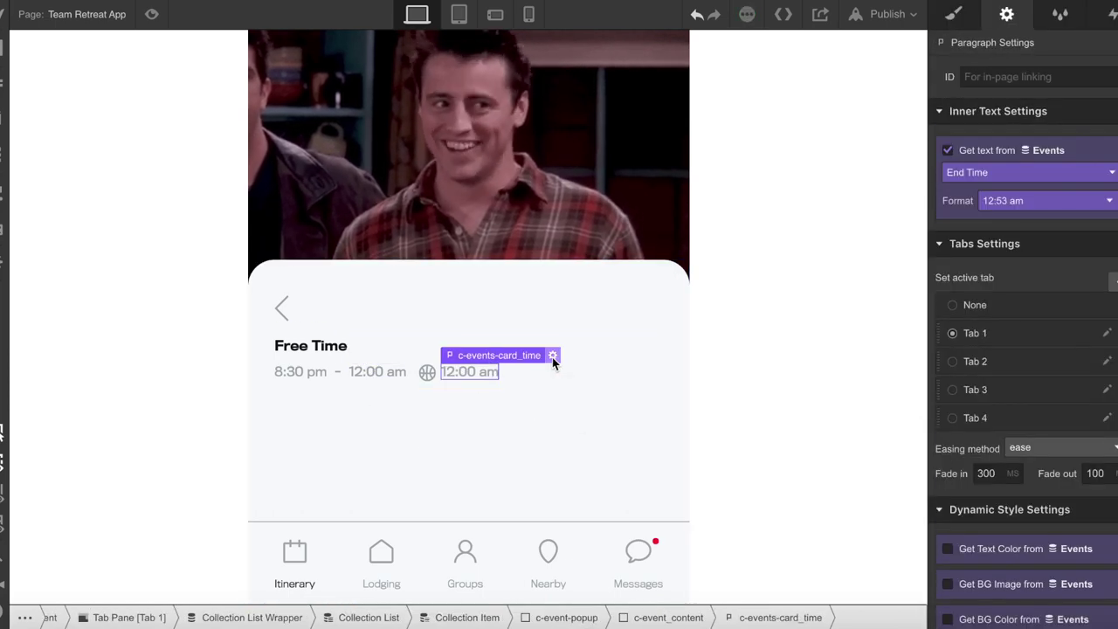
click(552, 354)
click(505, 459)
click(518, 545)
click(402, 421)
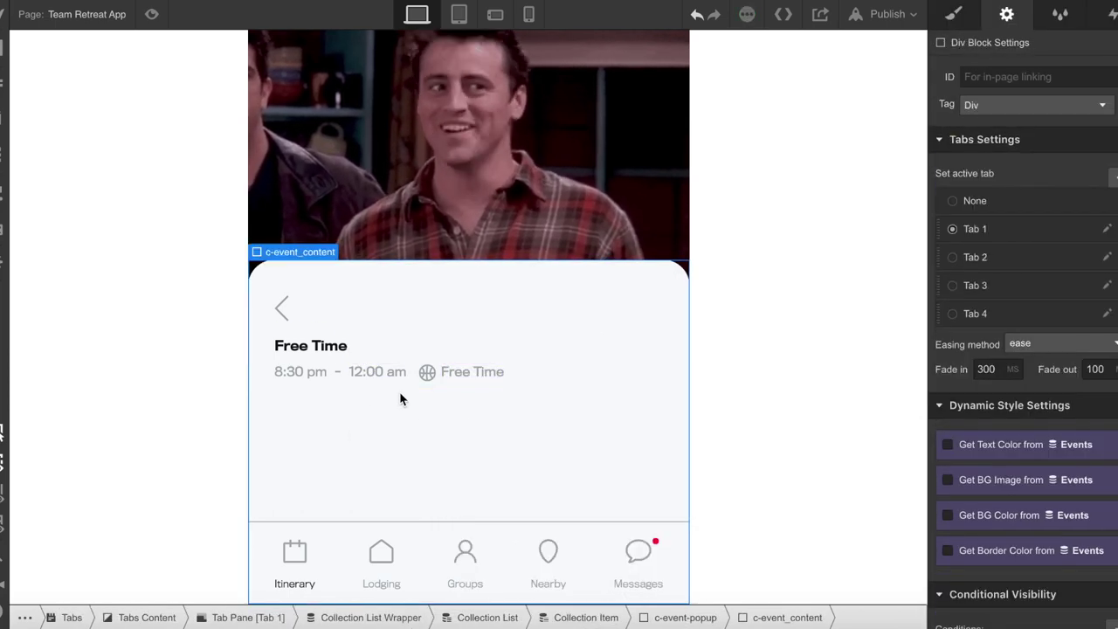
click(427, 373)
key(s)
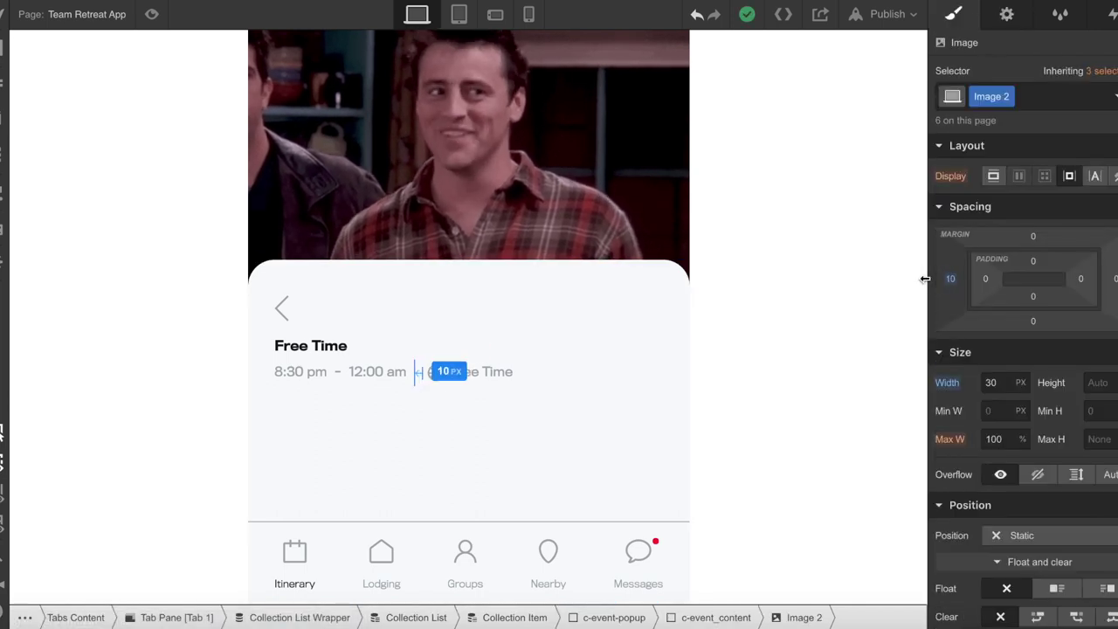
click(423, 393)
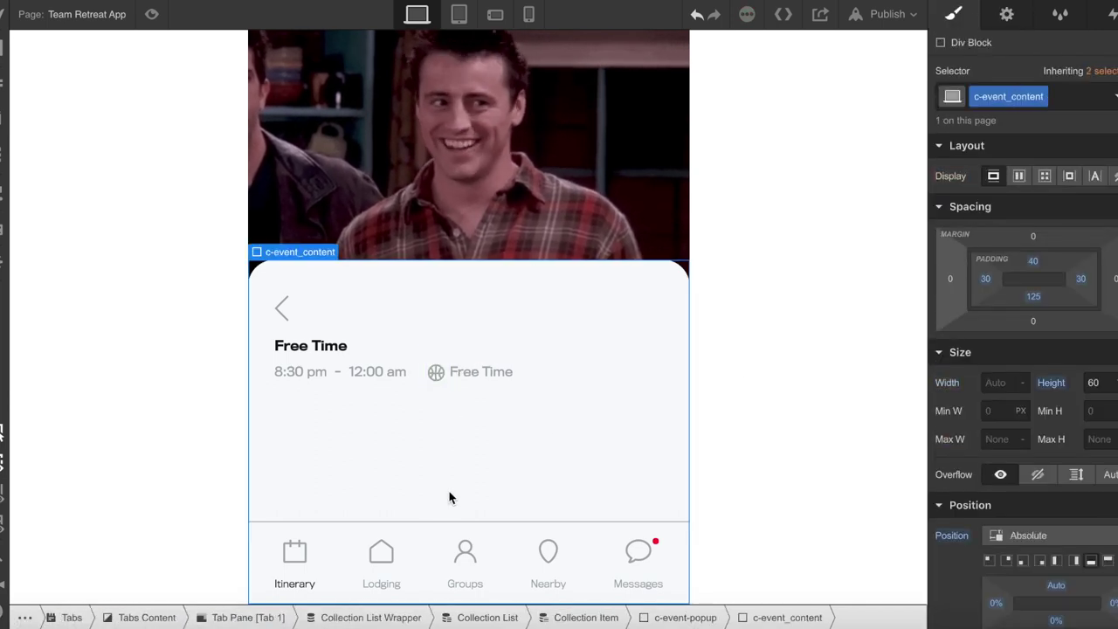
Add a button and a c-event-button_container div below the time row, and nest the button inside.
key(a)
scroll(94, 506, down, 2)
drag(197, 302, 533, 382)
key(a)
drag(55, 370, 625, 392)
key(ctrl+Return)
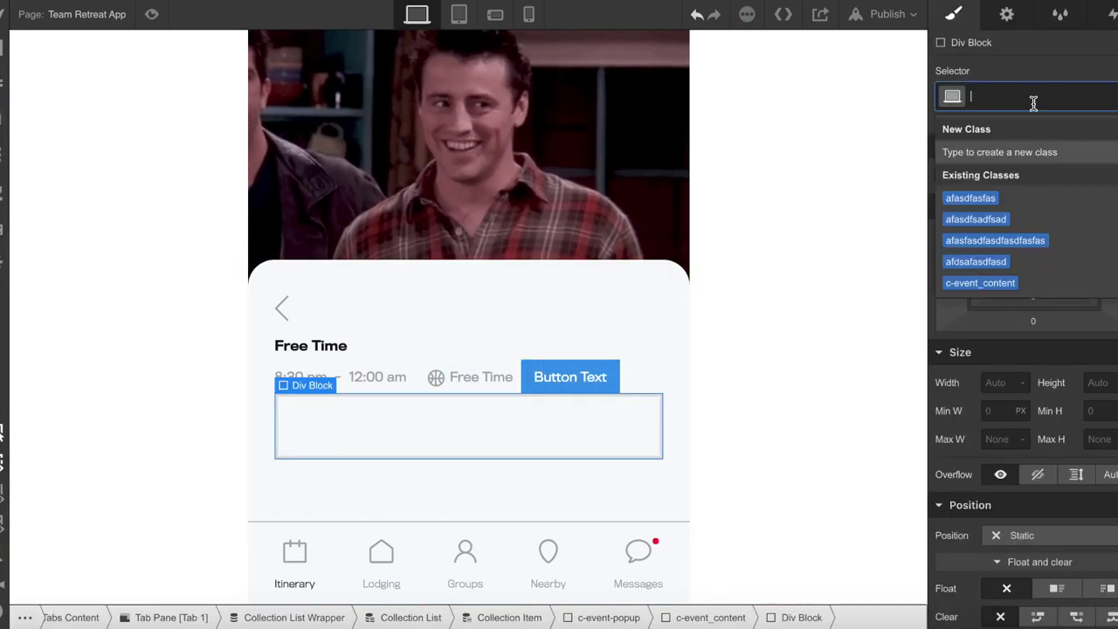
text(c-event-button_container)
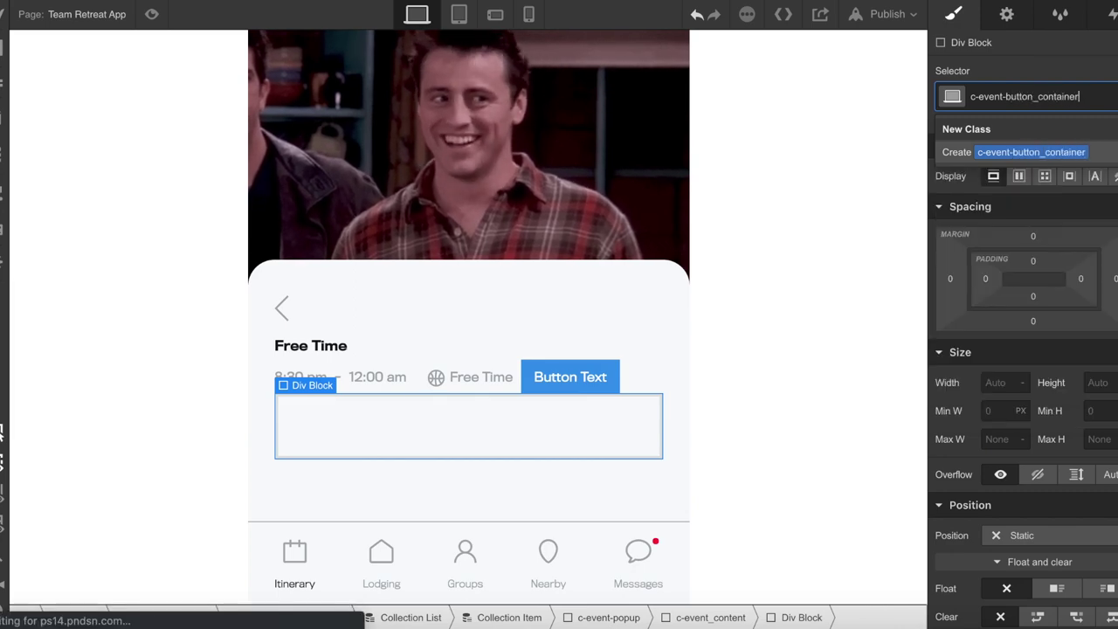
key(Return)
drag(569, 377, 474, 425)
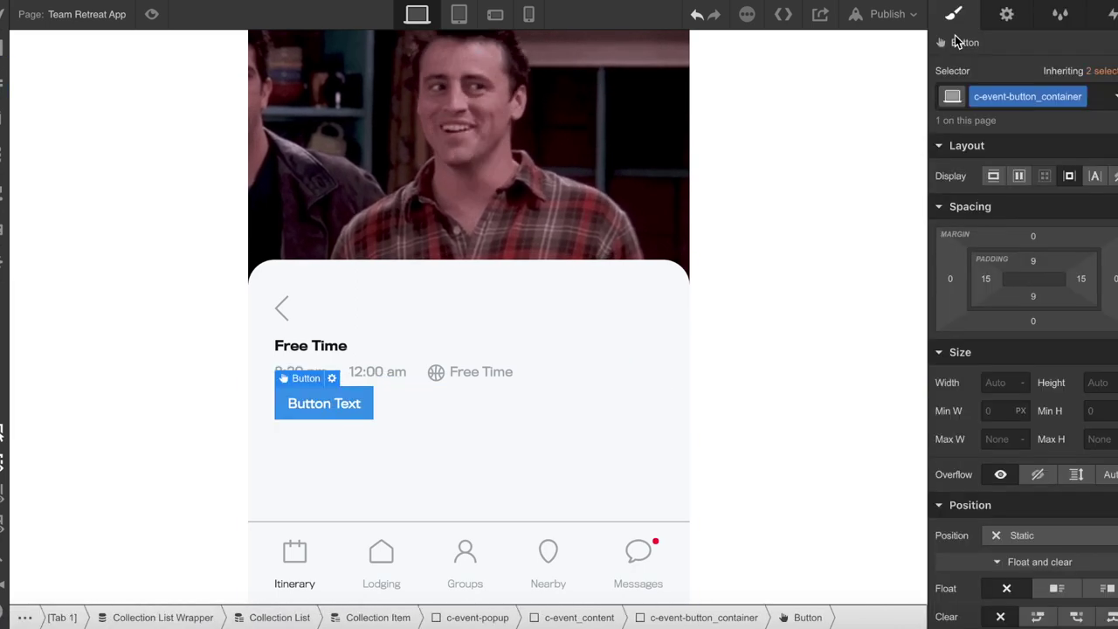
Give the button a 'button' class with transparent background and Main Color border and text.
key(ctrl+Return)
text(button)
key(Return)
scroll(1022, 367, down, 10)
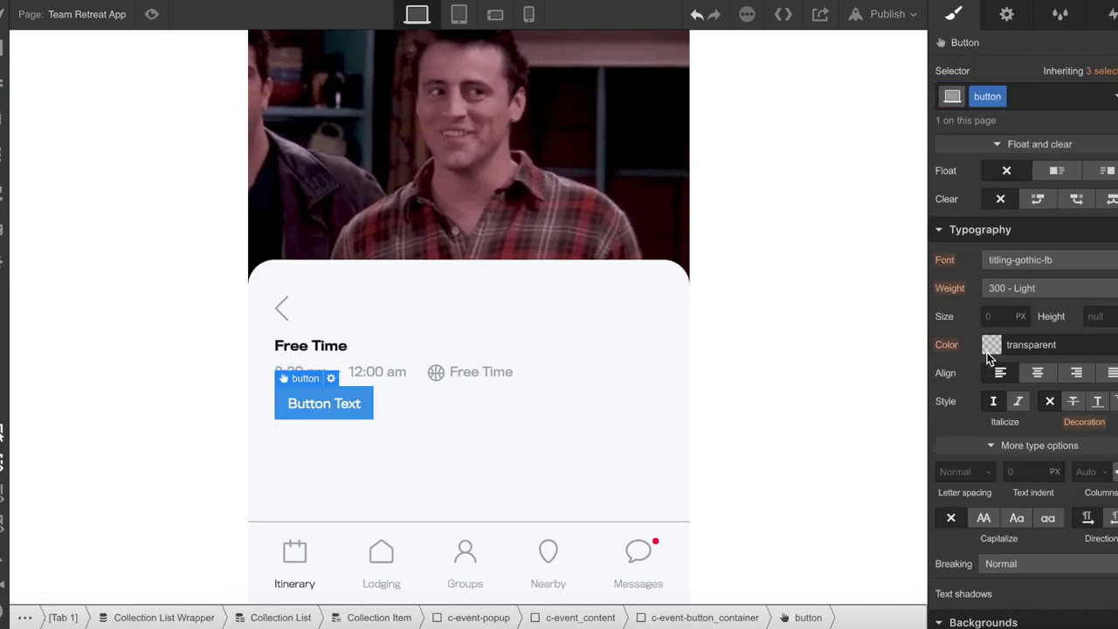
click(991, 333)
click(946, 609)
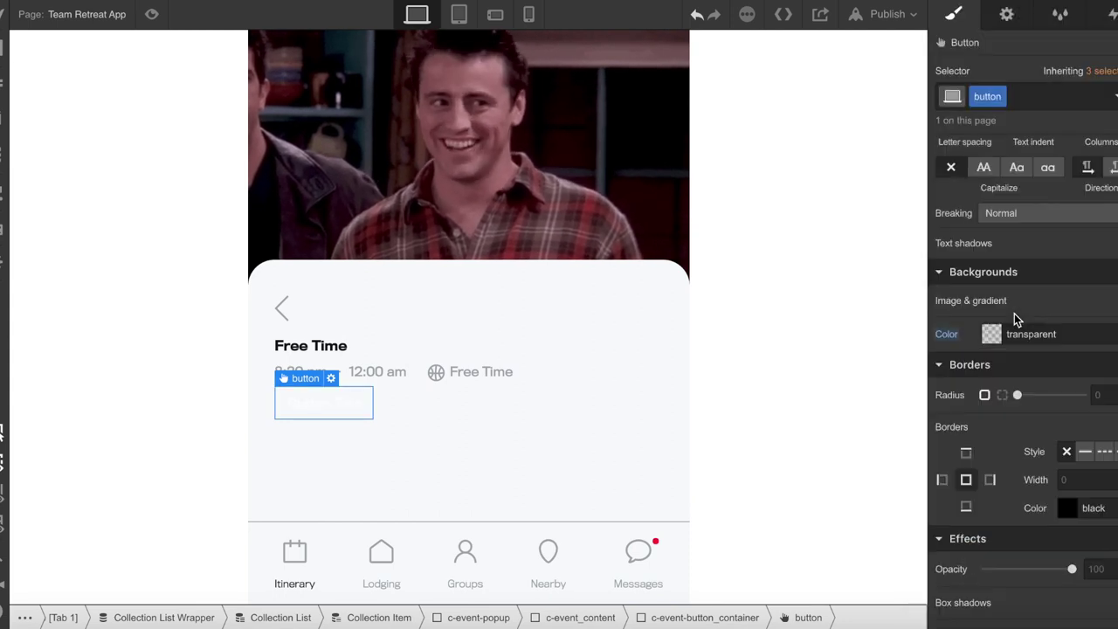
scroll(1018, 280, down, 3)
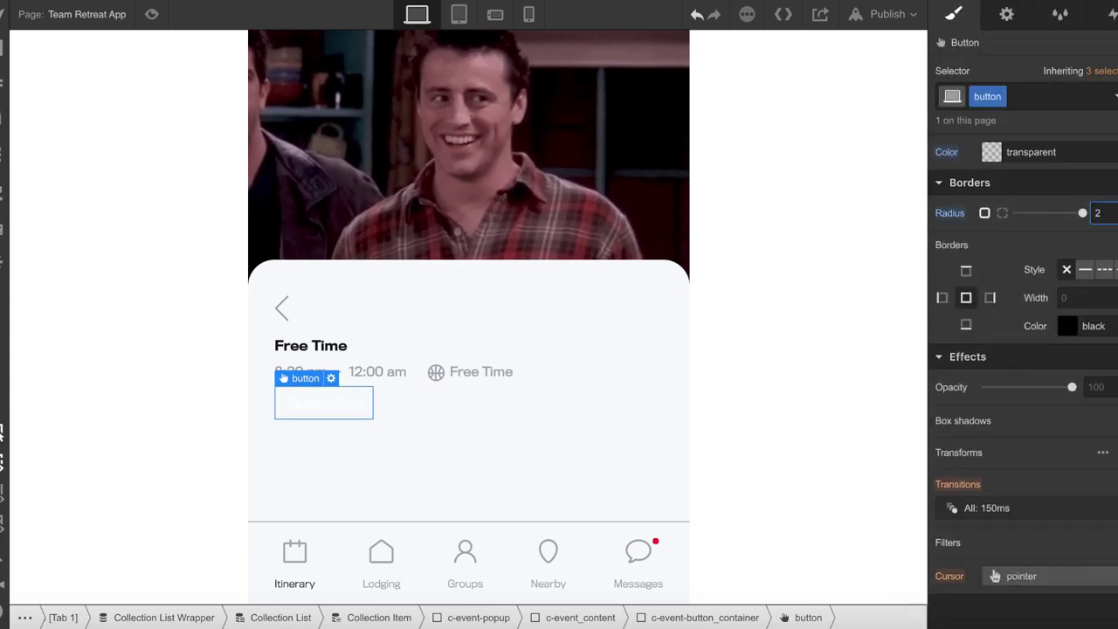
click(1068, 326)
click(1074, 599)
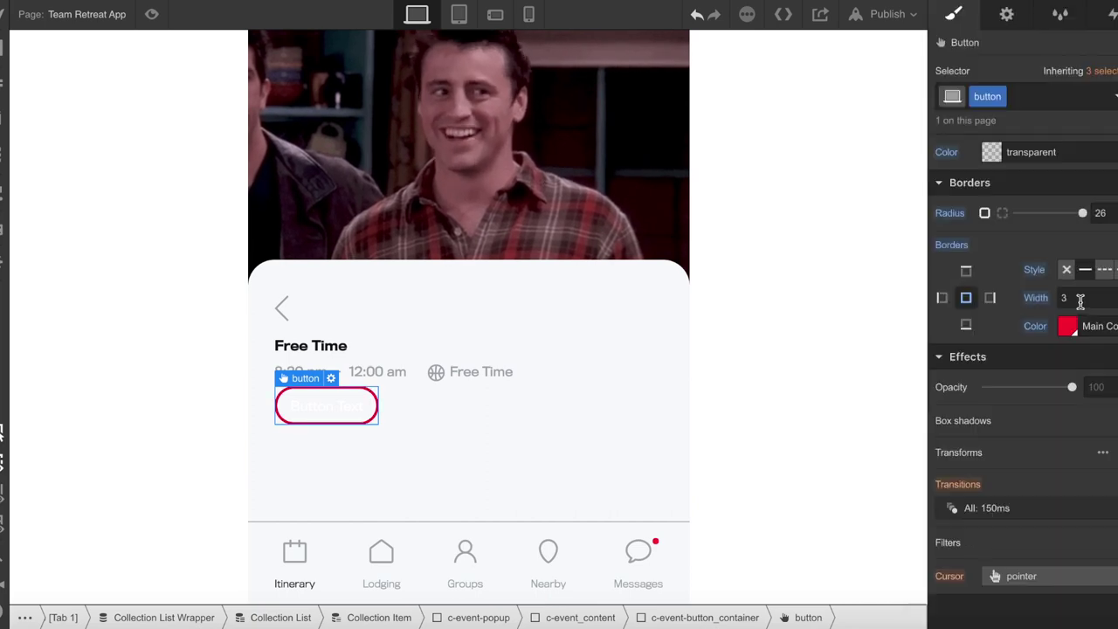
scroll(1045, 260, up, 6)
click(992, 289)
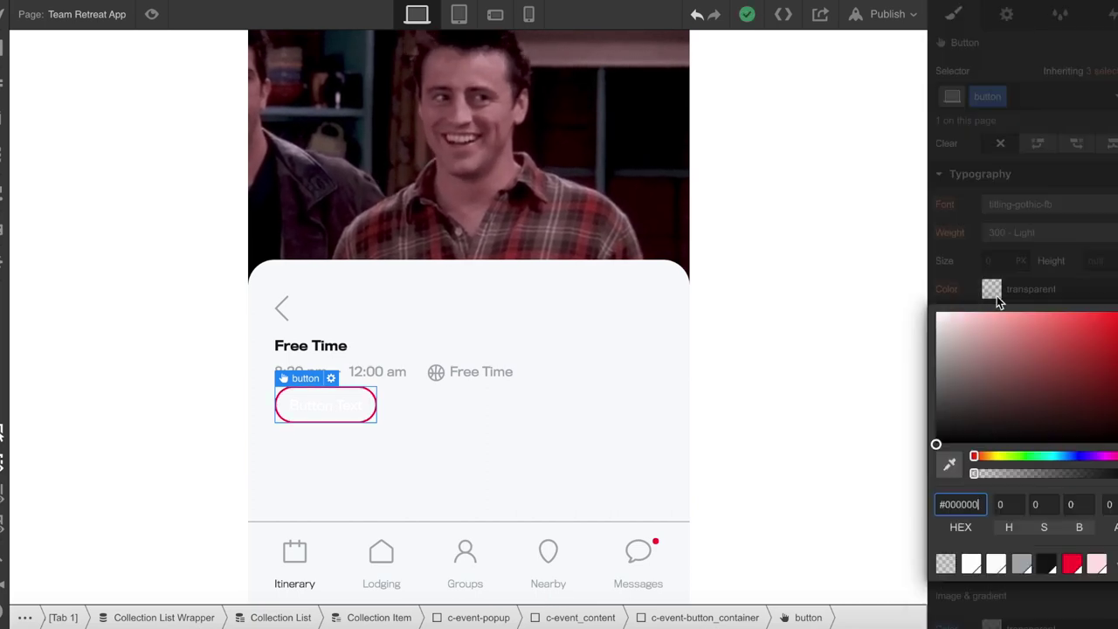
click(1074, 562)
Label the button 'Website', set its width to 48% and round its corners.
text(Website)
scroll(980, 213, up, 5)
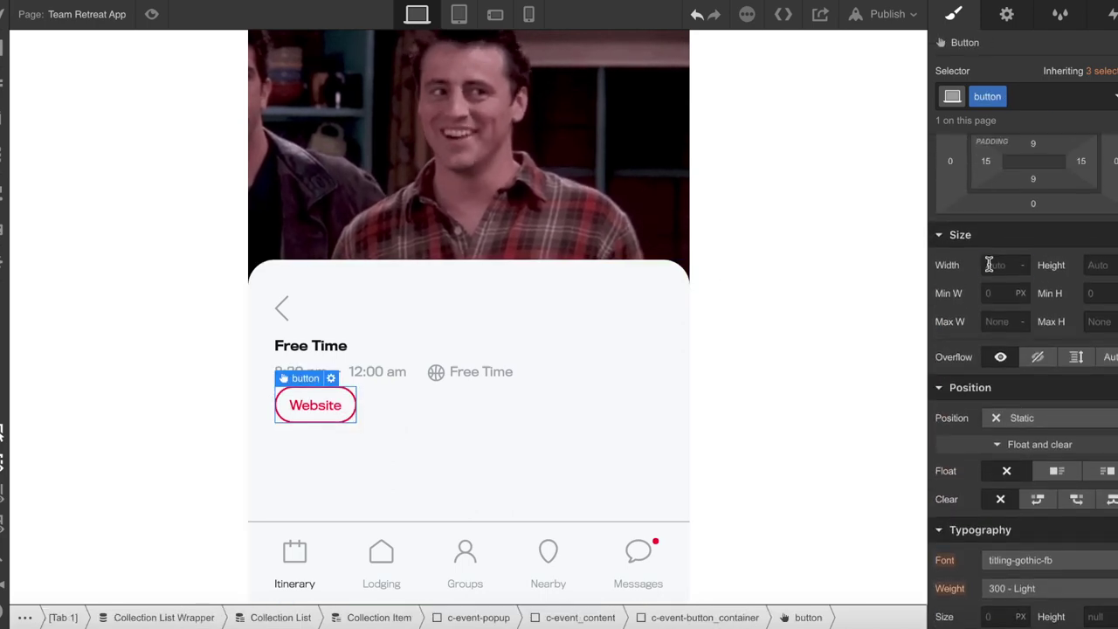
text(48)
scroll(1009, 357, down, 4)
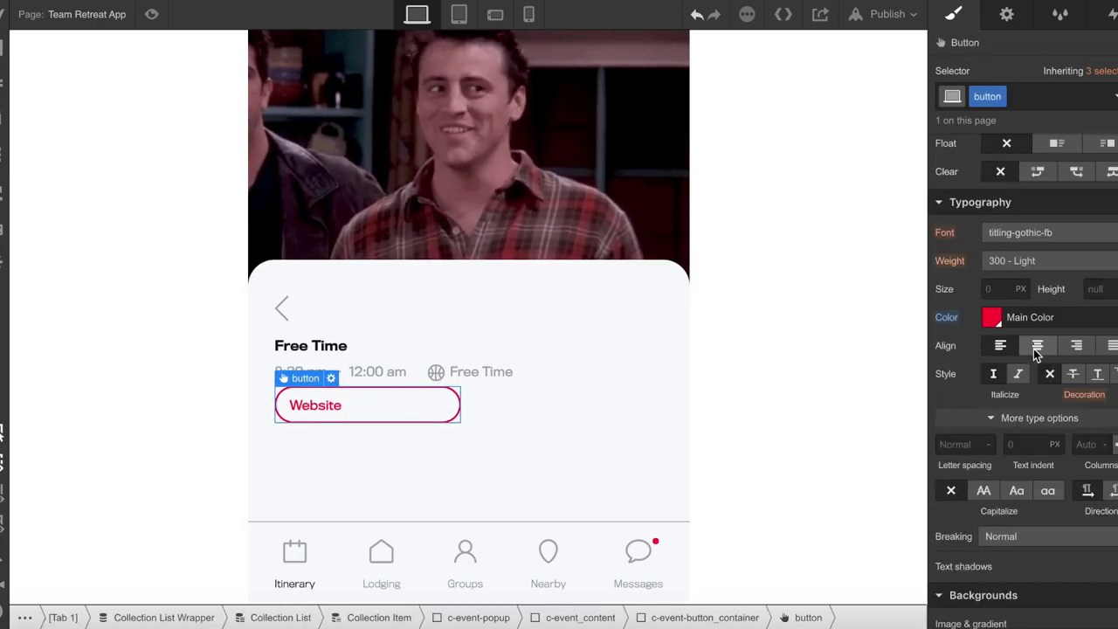
scroll(1027, 275, up, 6)
drag(1028, 274, 1035, 295)
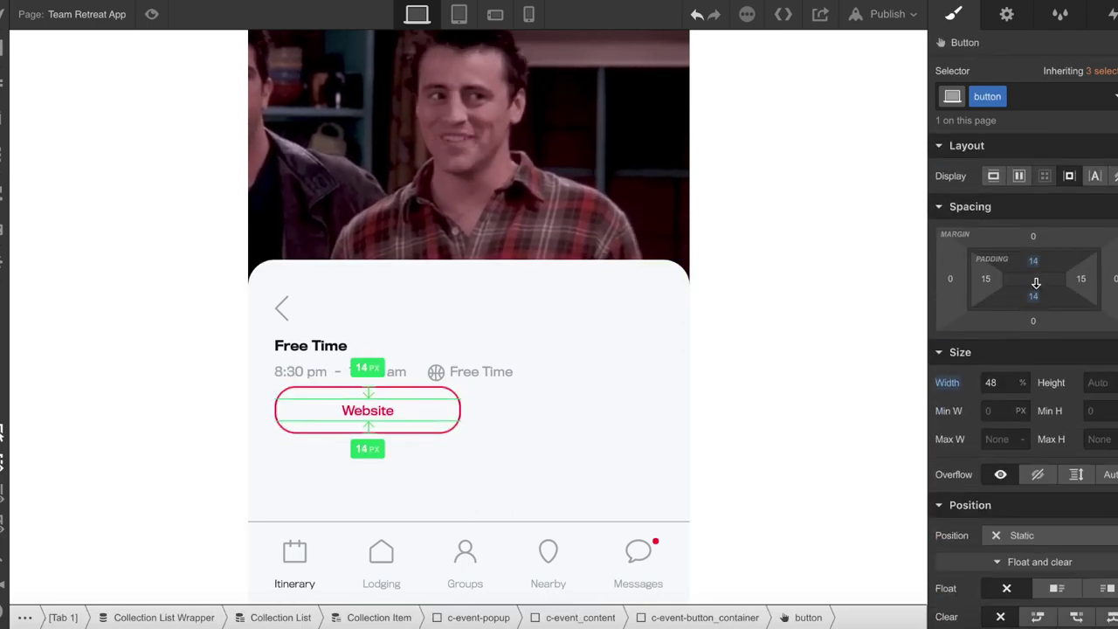
scroll(1033, 350, down, 6)
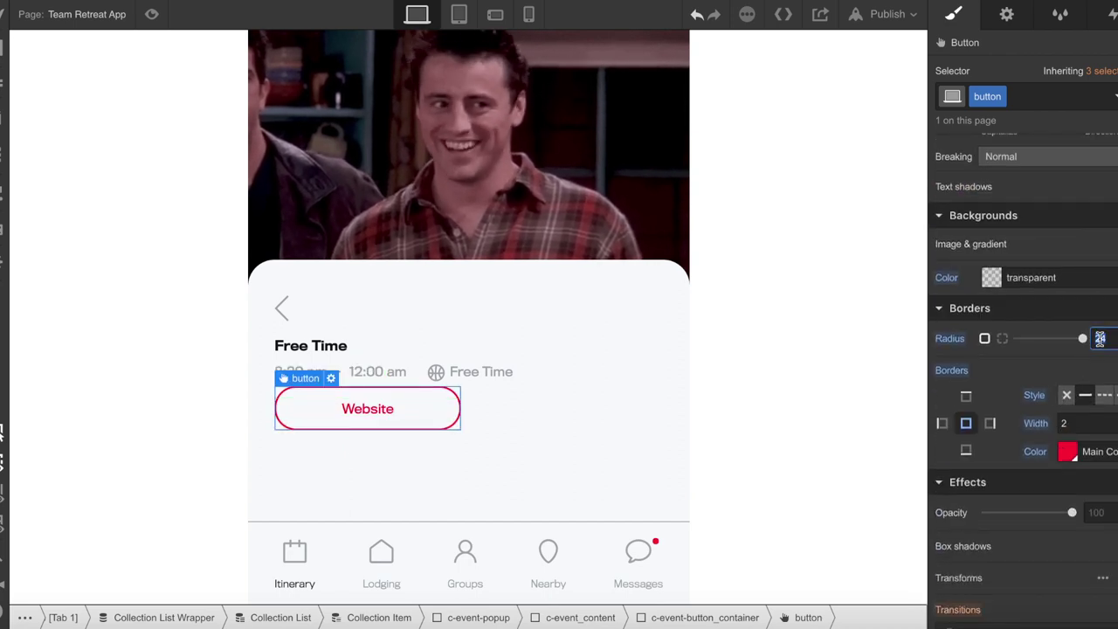
click(460, 419)
Duplicate the Website button and give the copy an is--filled combo class with a Main Color fill.
right_click(456, 415)
click(515, 435)
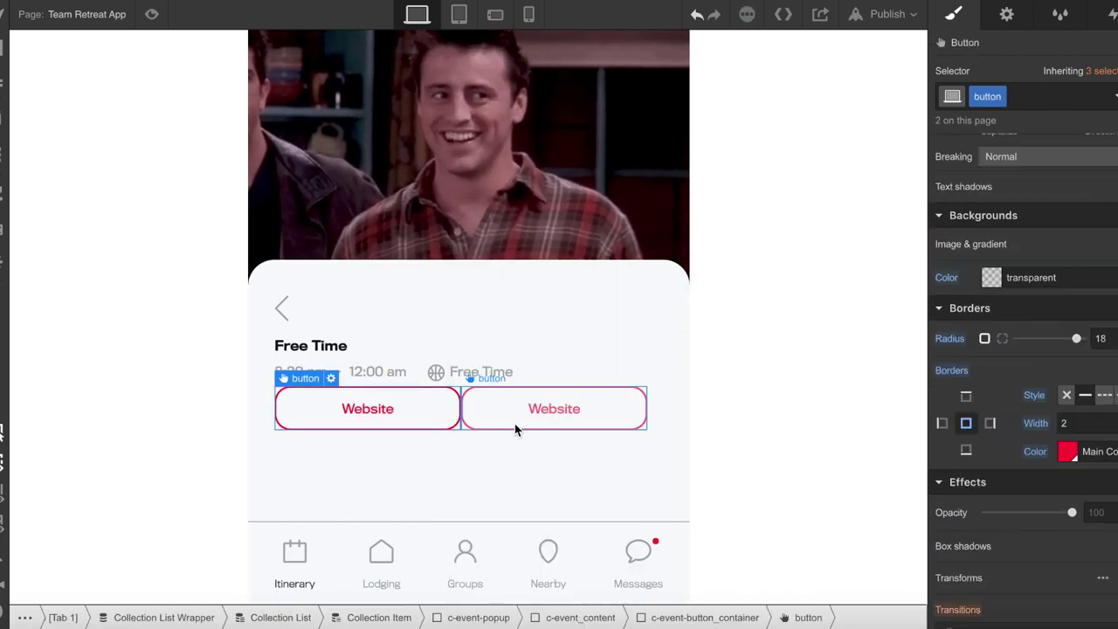
click(1046, 98)
text(is--filled)
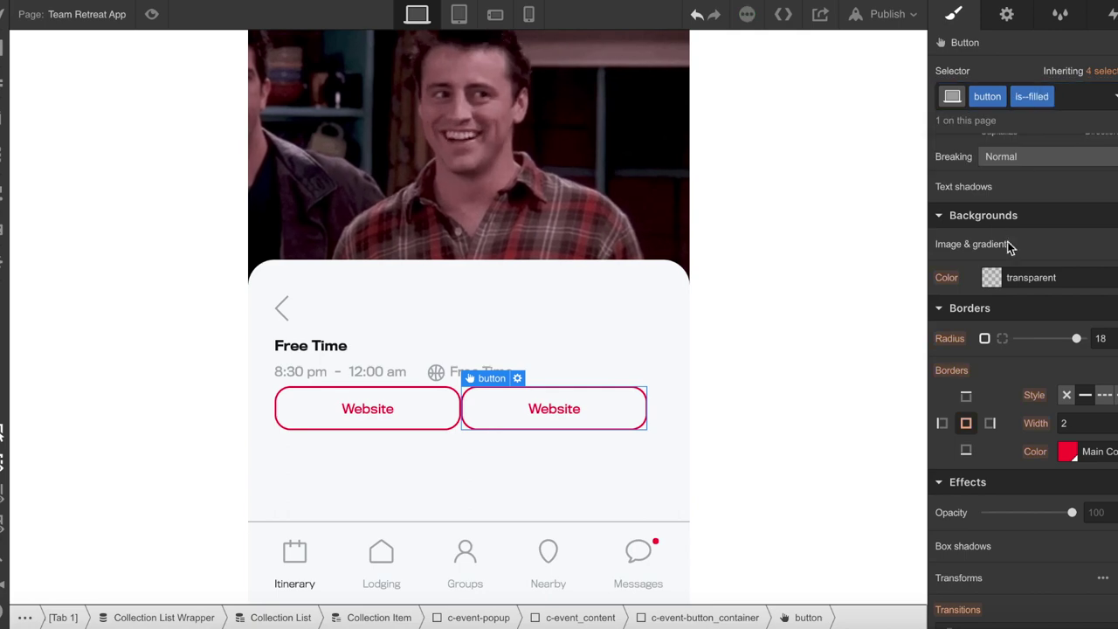
click(992, 275)
click(1072, 549)
click(993, 238)
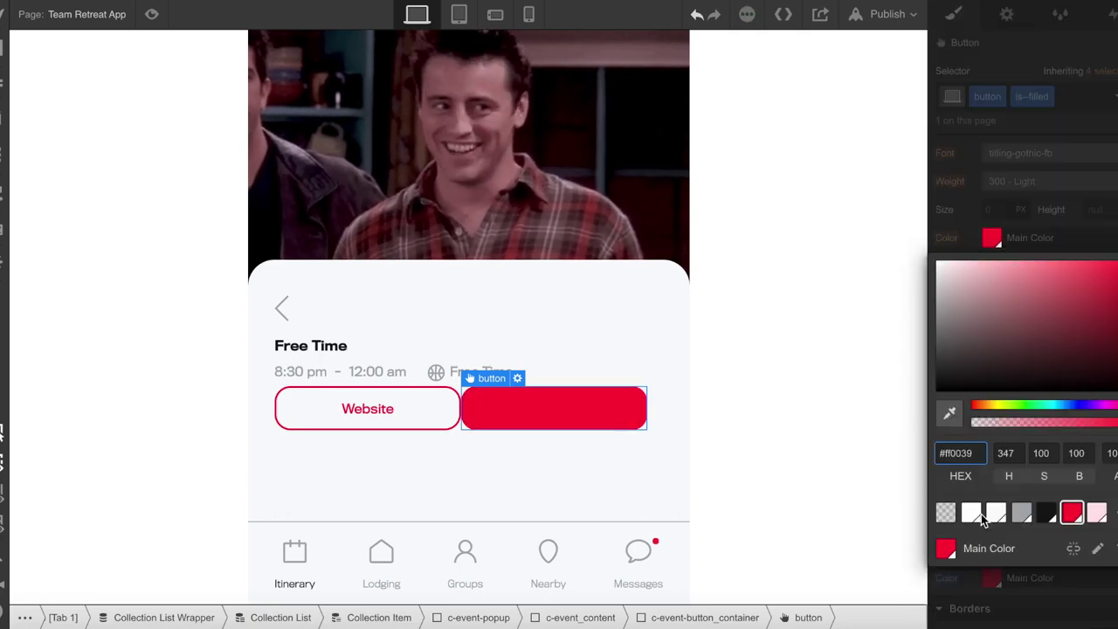
Spread the two buttons apart with space-between and add a 10px top margin to their container.
click(657, 420)
scroll(1018, 185, up, 10)
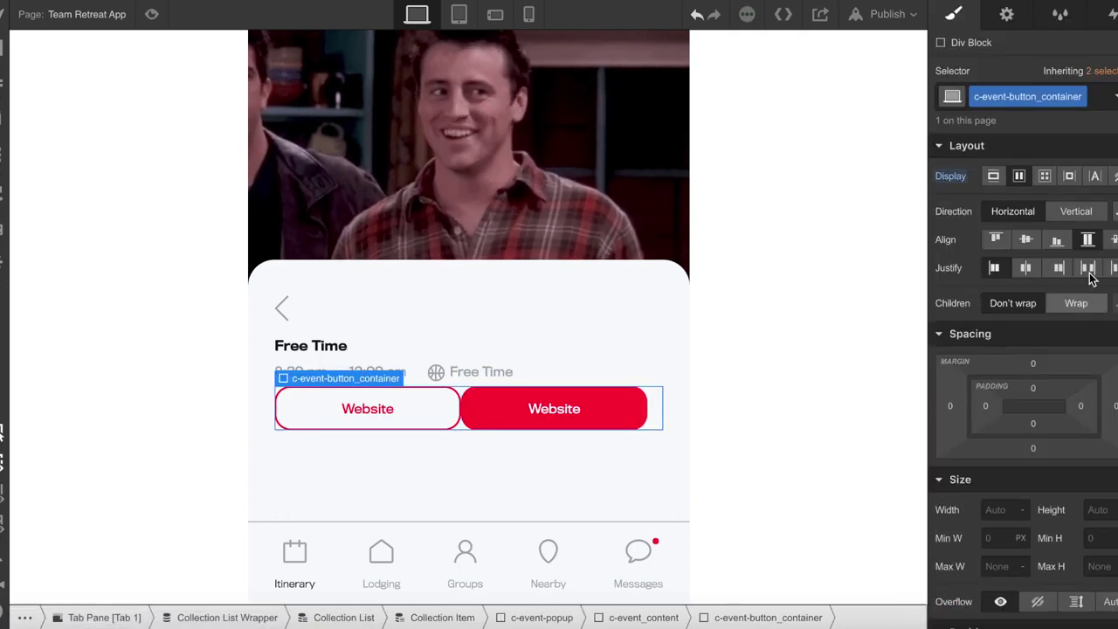
click(466, 421)
click(466, 421)
drag(1033, 363, 1038, 337)
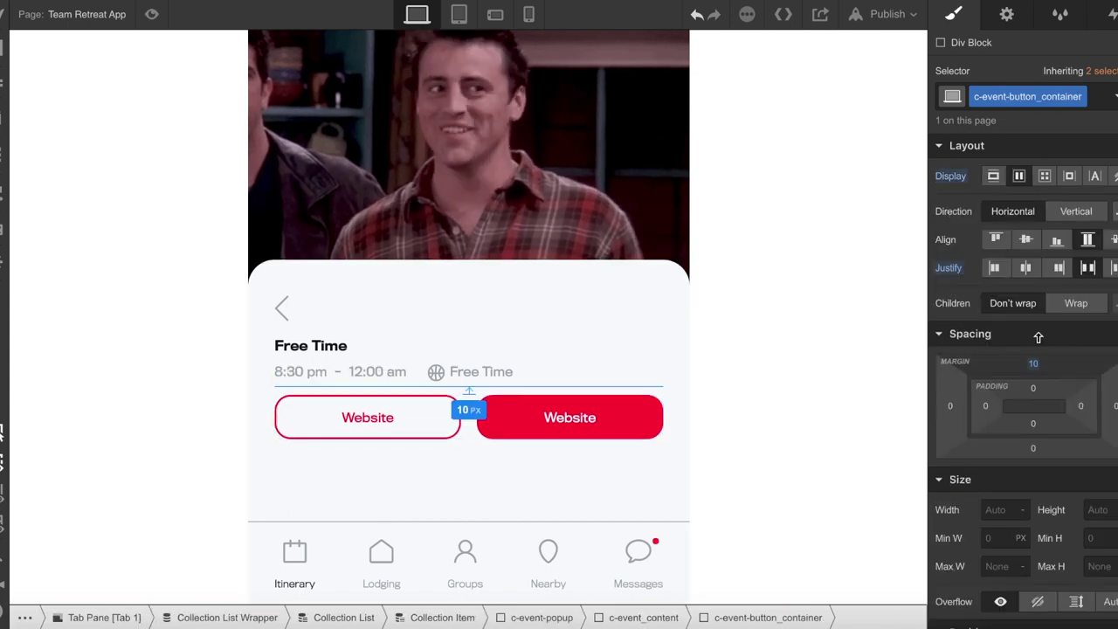
Relabel the red right-hand button as 'Menu'.
click(556, 294)
click(570, 421)
double_click(570, 421)
text(Menu)
key(Escape)
click(368, 421)
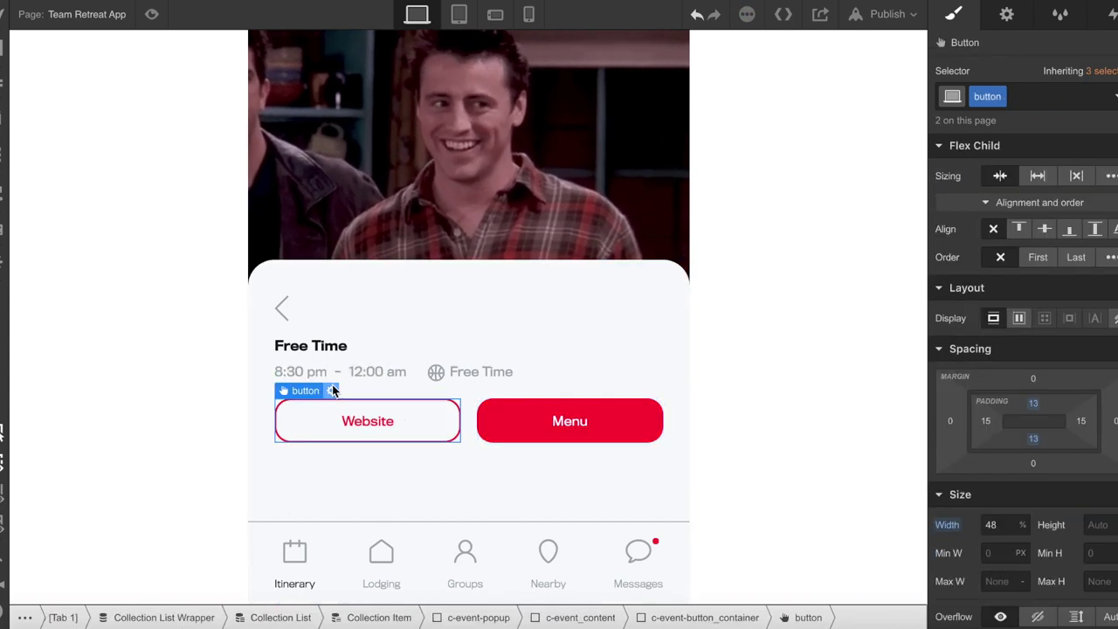
Link the Website button to View Website and the Menu button to View Menu.
click(332, 390)
click(325, 288)
click(337, 308)
click(343, 377)
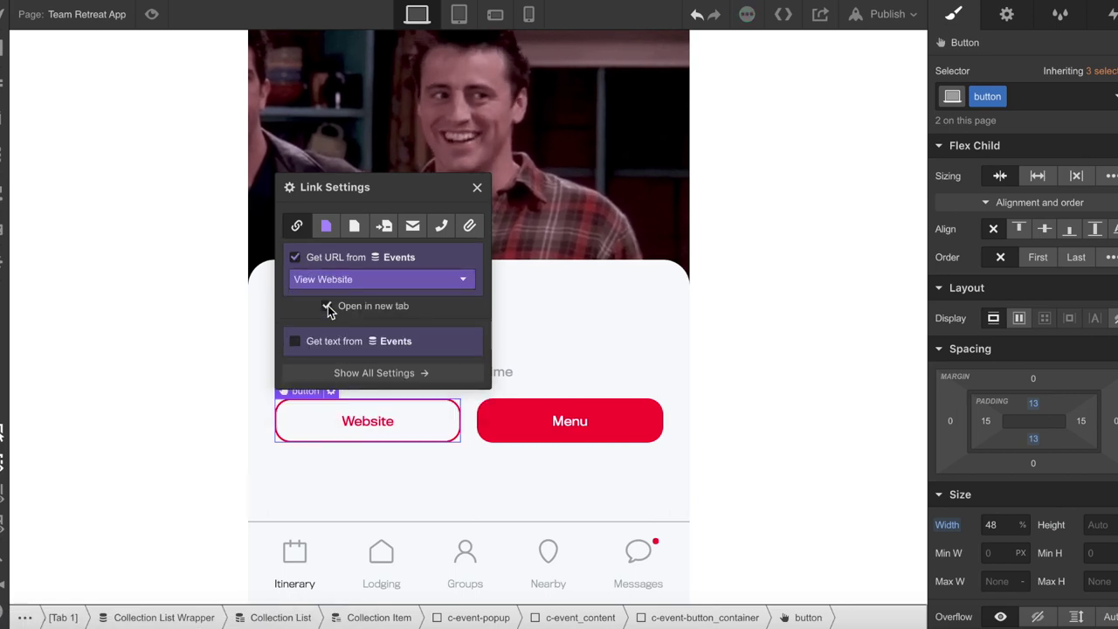
click(569, 421)
click(533, 393)
click(497, 286)
click(559, 307)
click(542, 359)
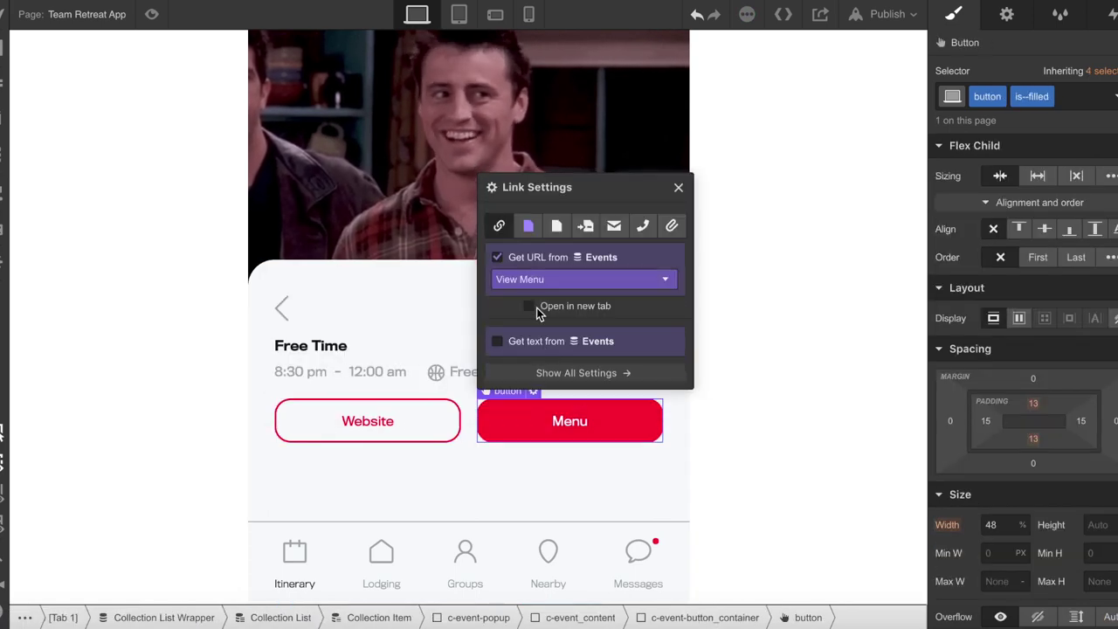
click(550, 384)
Show the Menu button only when View Menu is set.
click(559, 425)
key(d)
scroll(1024, 350, down, 5)
click(1113, 410)
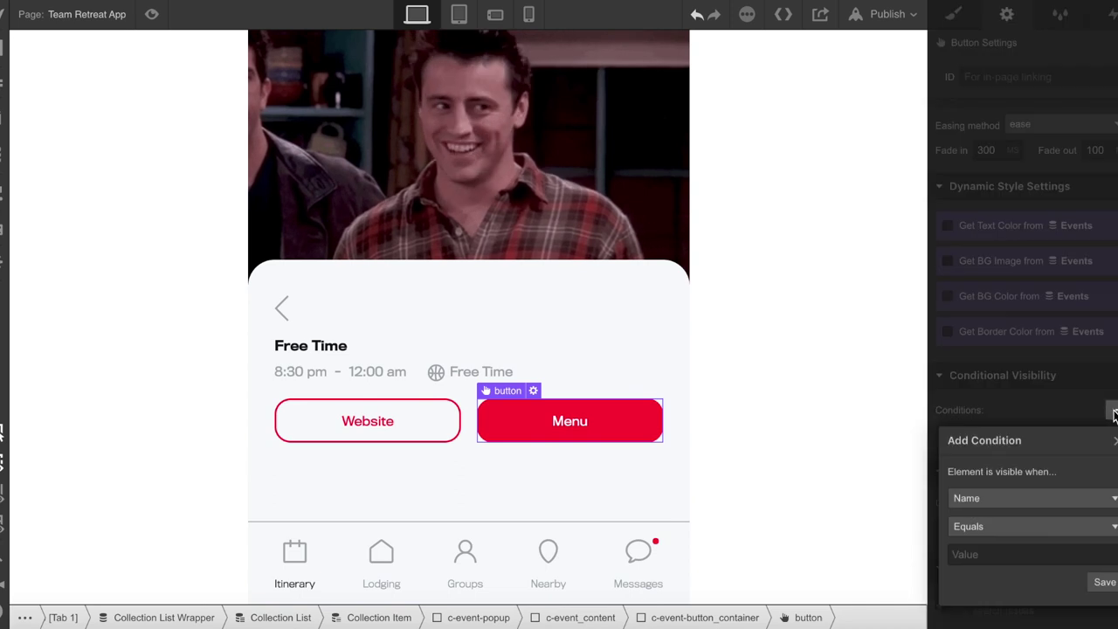
click(1030, 497)
scroll(1018, 559, up, 3)
click(1018, 561)
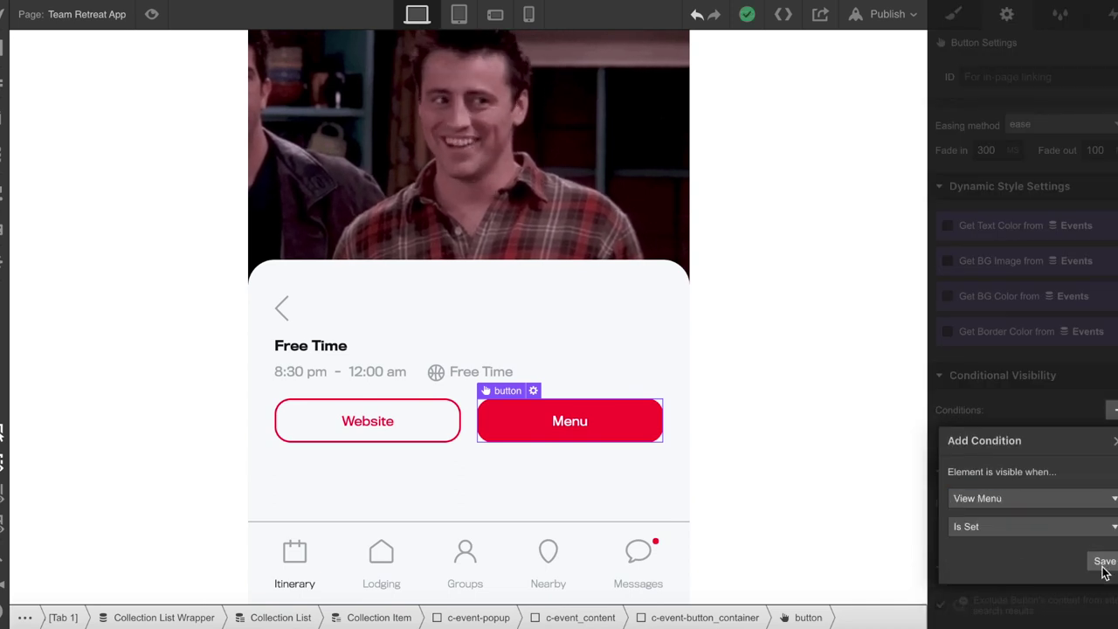
click(1104, 554)
Show the Website button only when View Website is set.
click(455, 415)
scroll(1078, 449, down, 5)
click(1113, 410)
click(1023, 500)
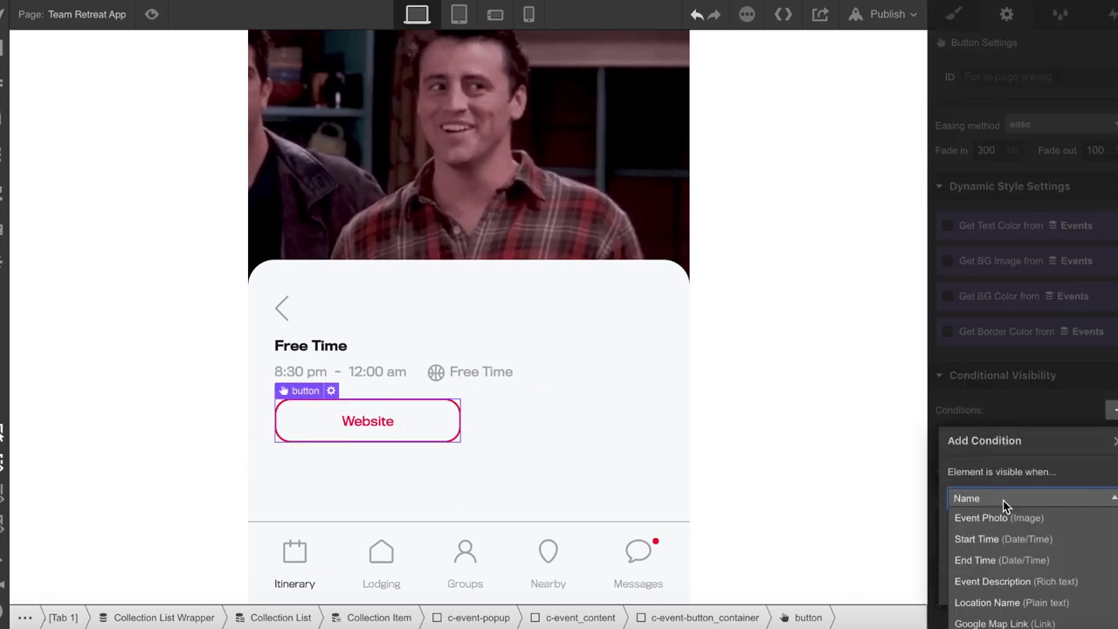
scroll(1013, 568, down, 3)
click(1005, 547)
click(1101, 561)
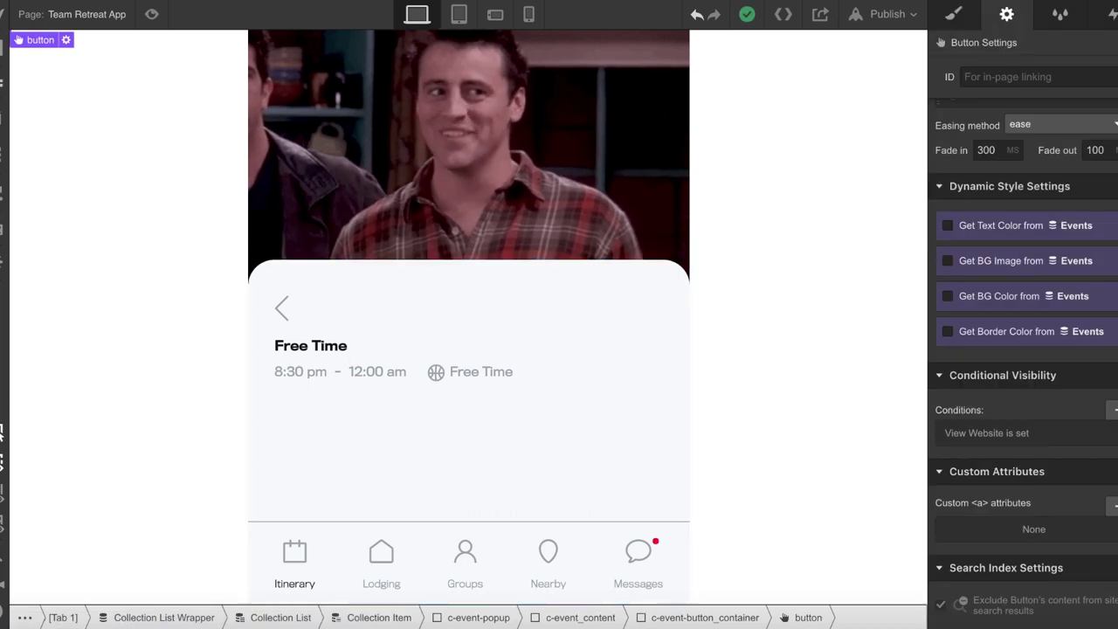
click(3, 73)
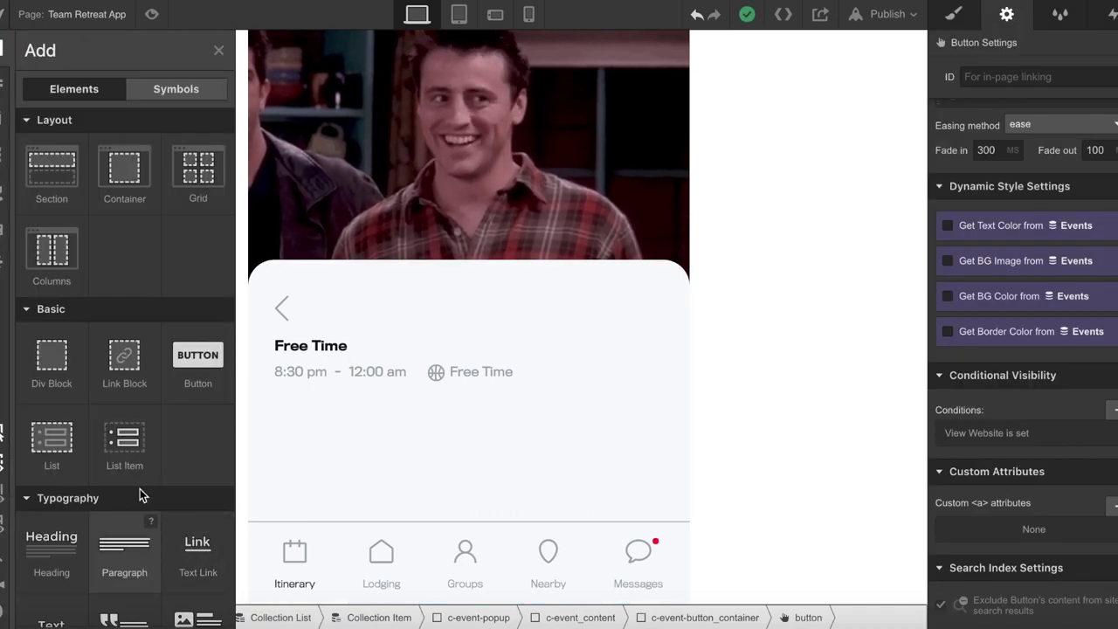
Place a link block in the popup content with a paragraph inside, clearing its placeholder text.
drag(124, 358, 358, 432)
click(128, 141)
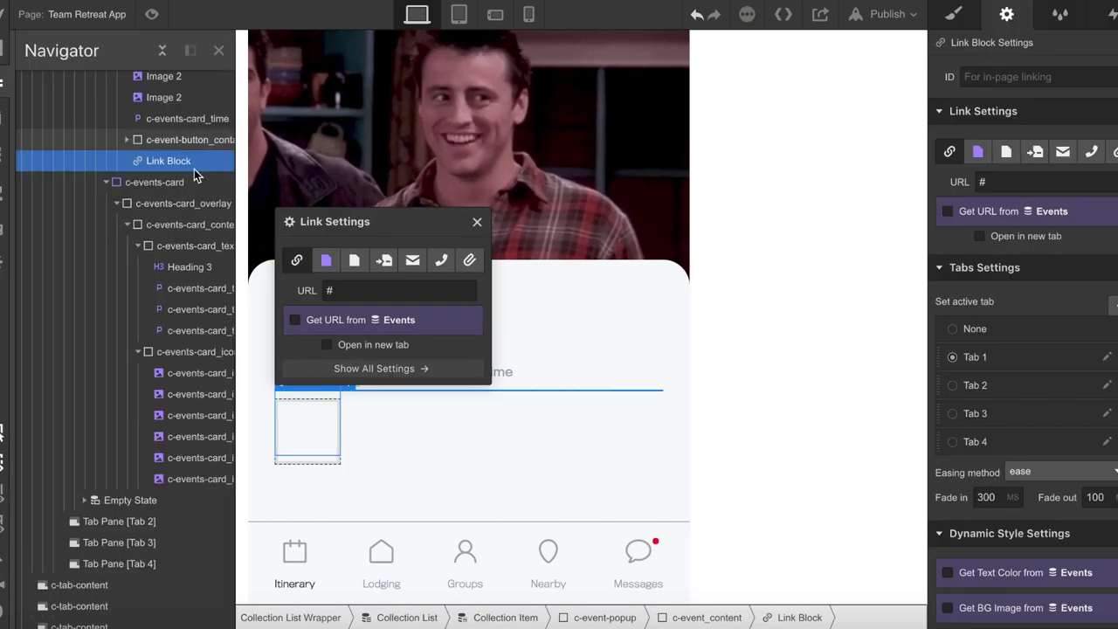
key(a)
drag(125, 540, 365, 432)
double_click(316, 400)
key(BackSpace)
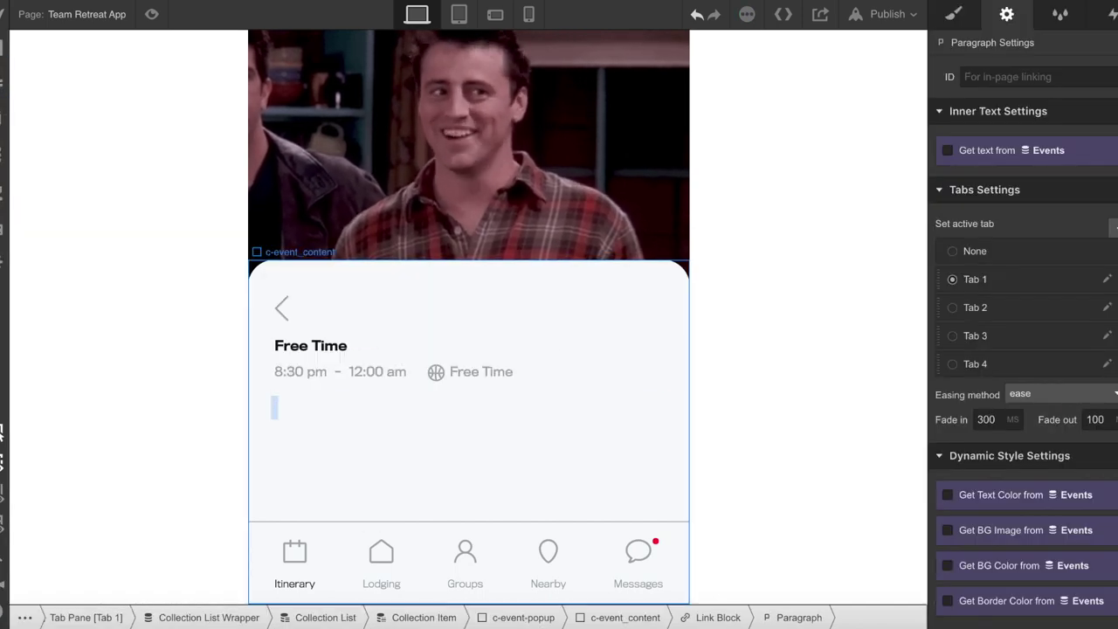
Color the Address label Light Grey Text and duplicate the paragraph.
click(699, 618)
key(s)
click(992, 229)
click(1022, 504)
click(381, 420)
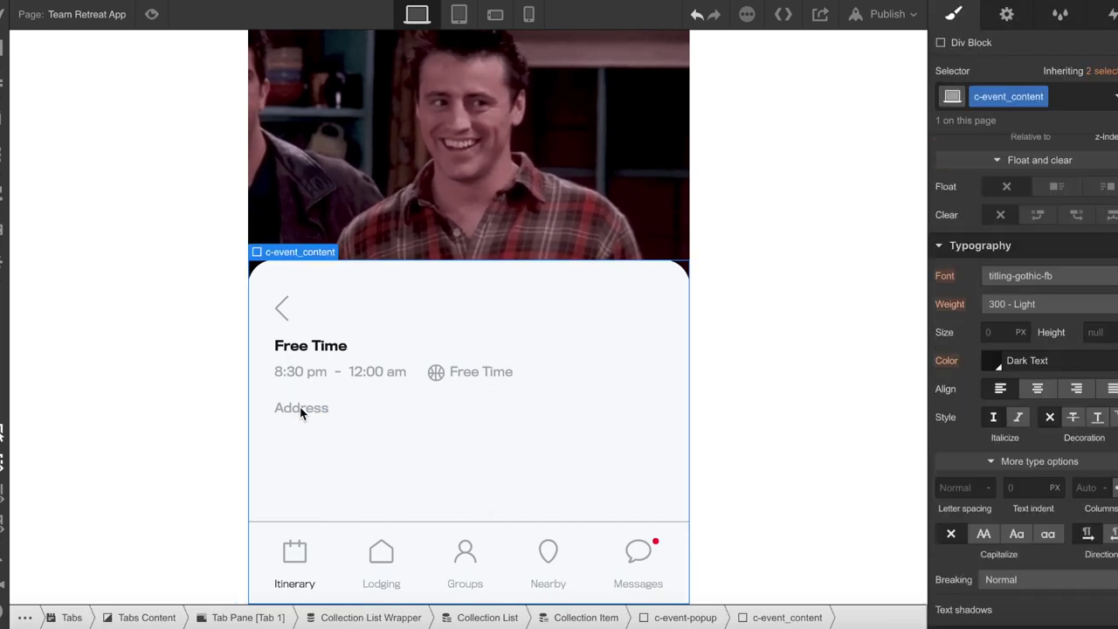
click(300, 406)
right_click(299, 406)
click(364, 442)
Class the copy c-event_address, 200 Extra Light, Dark Text, bound to Location Name.
key(ctrl+Return)
text(c-event_address)
key(Return)
click(1028, 174)
click(1013, 153)
click(992, 229)
click(1046, 504)
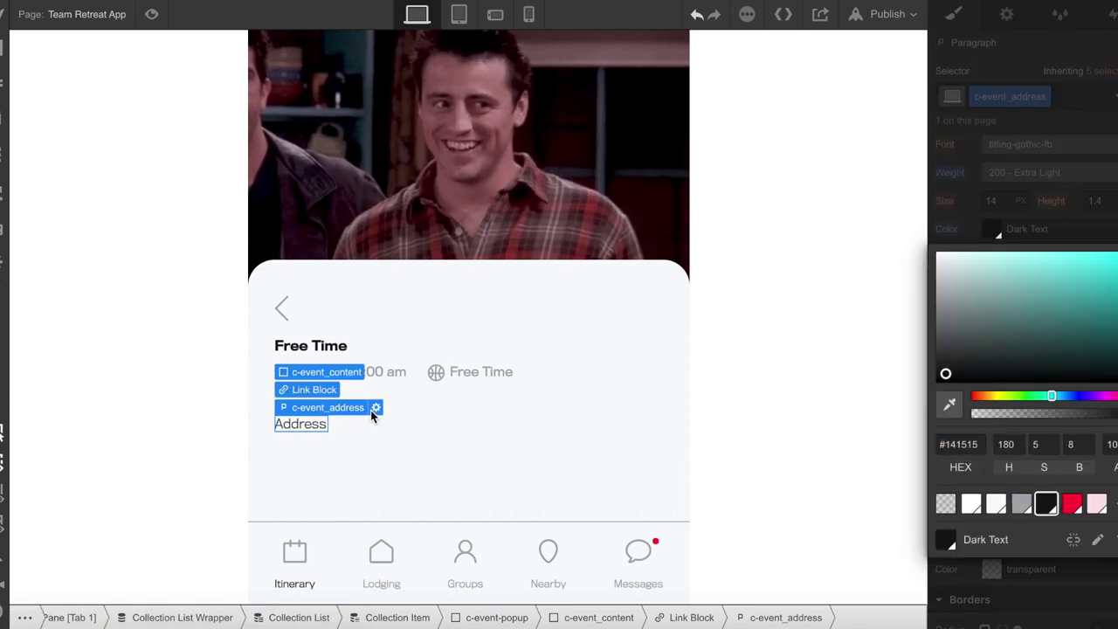
click(375, 408)
click(329, 496)
click(360, 513)
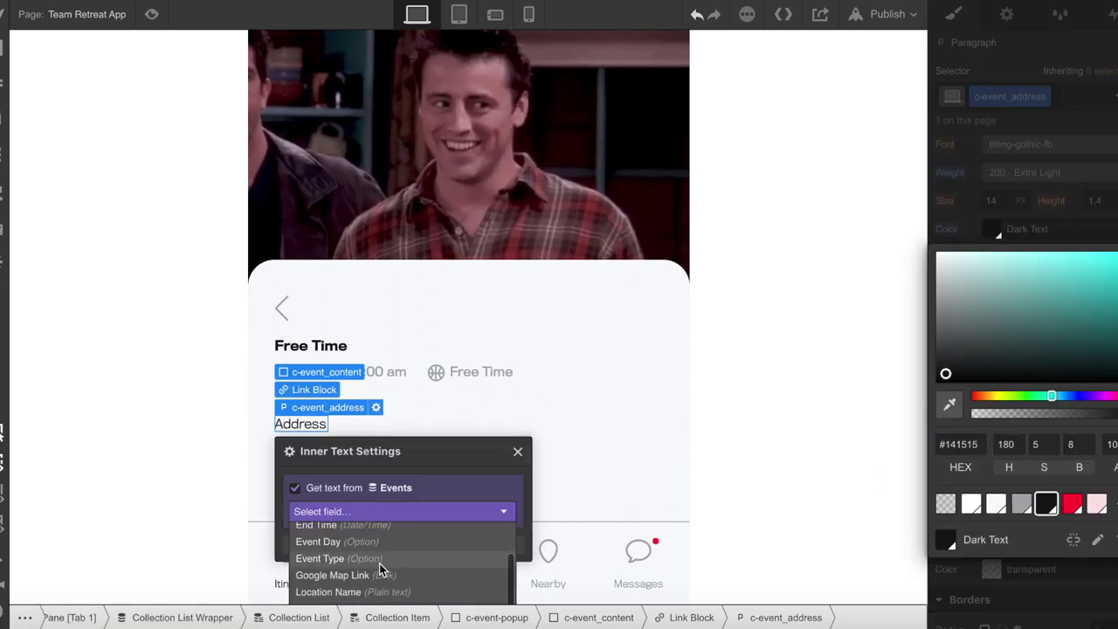
click(382, 591)
click(365, 417)
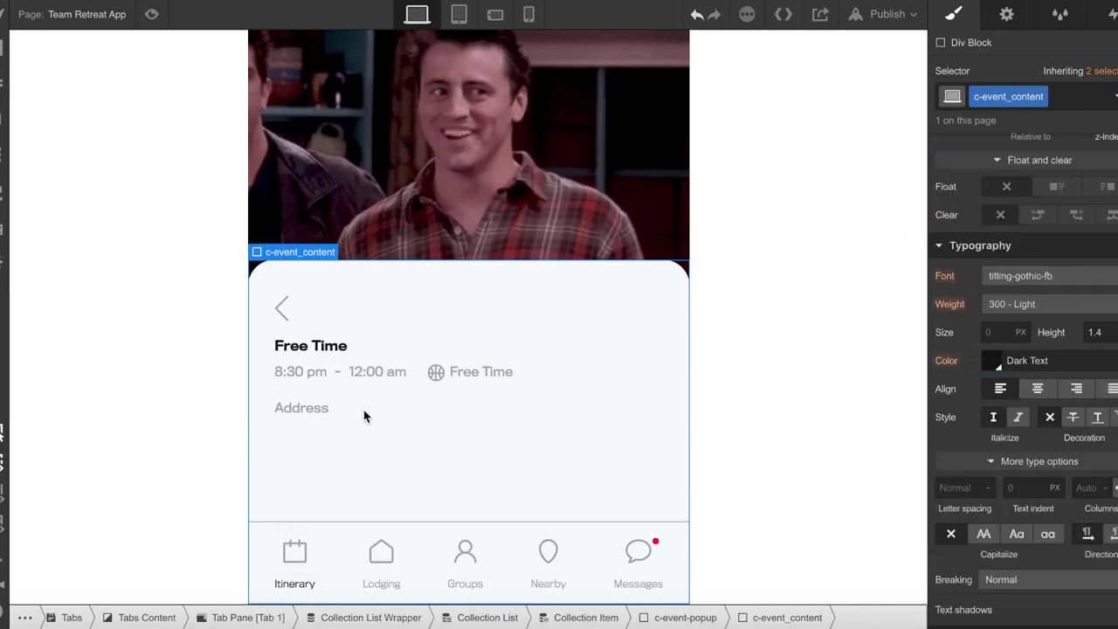
Point the link block's URL to each event's Google Map Link.
click(347, 413)
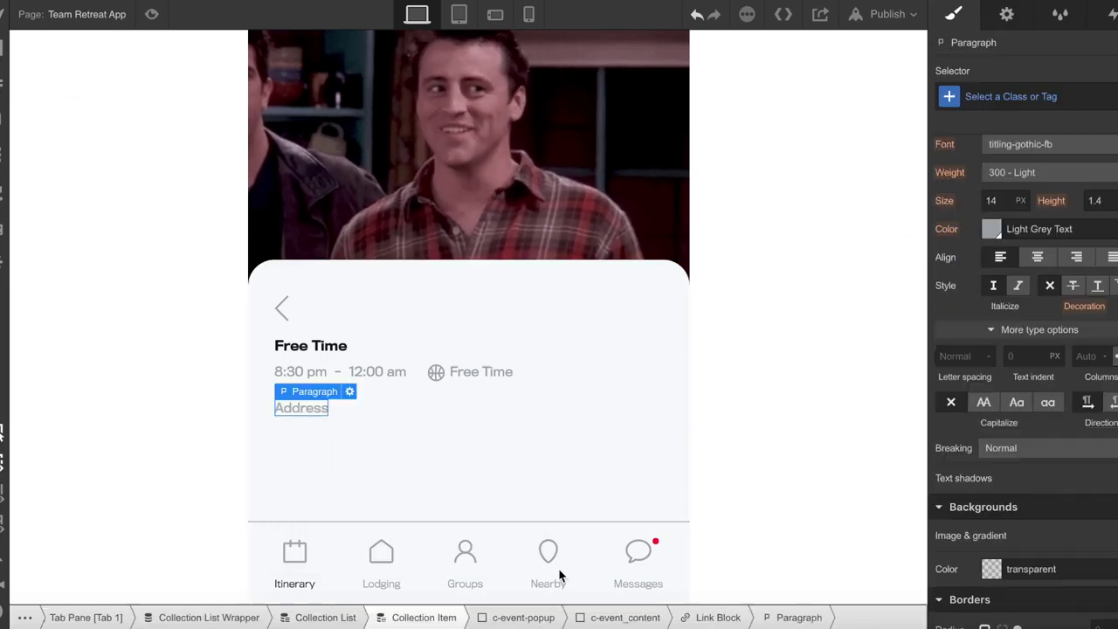
click(349, 391)
click(367, 591)
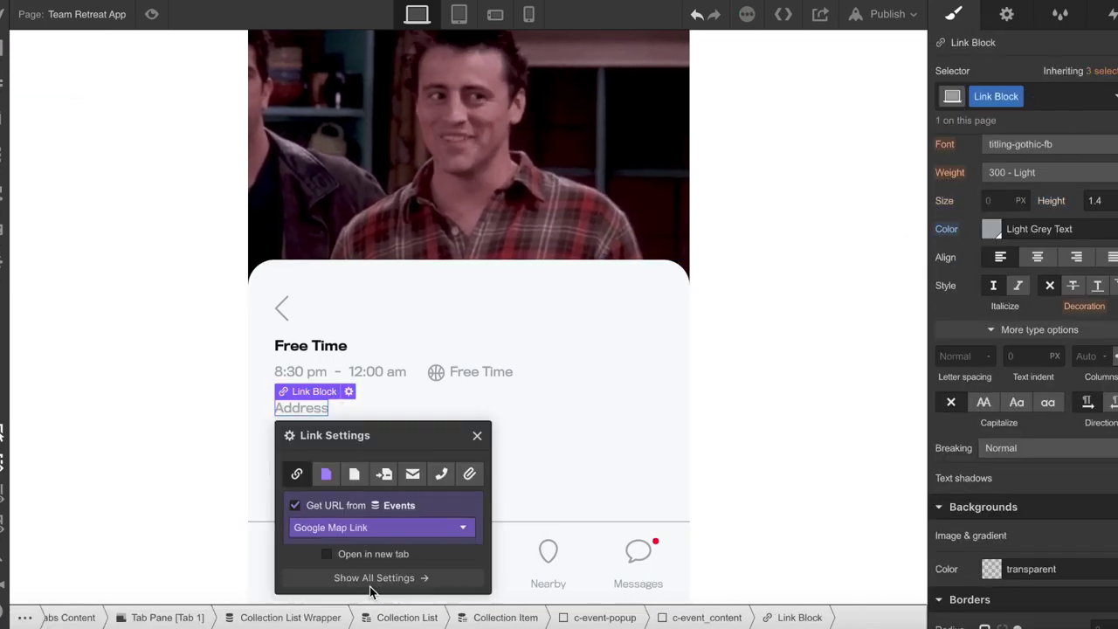
click(293, 406)
Unbind the c-event_address paragraph and shorten its sample text to one line.
key(z)
click(221, 372)
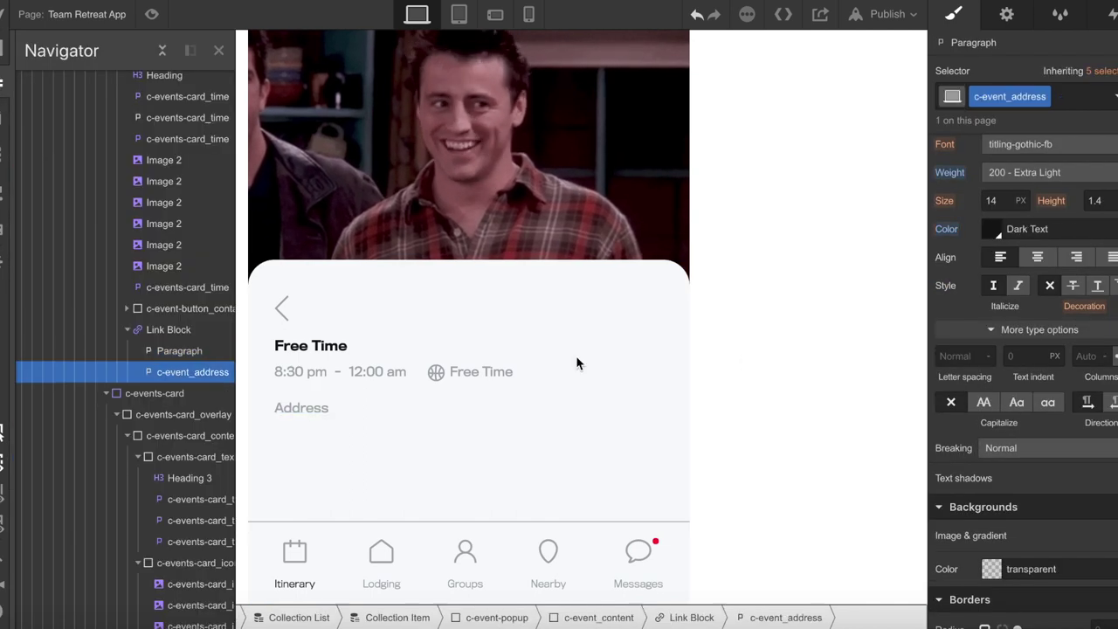
key(z)
click(108, 39)
click(27, 85)
key(ctrl+a)
text(Lorem ipsum dolor sit amet, co)
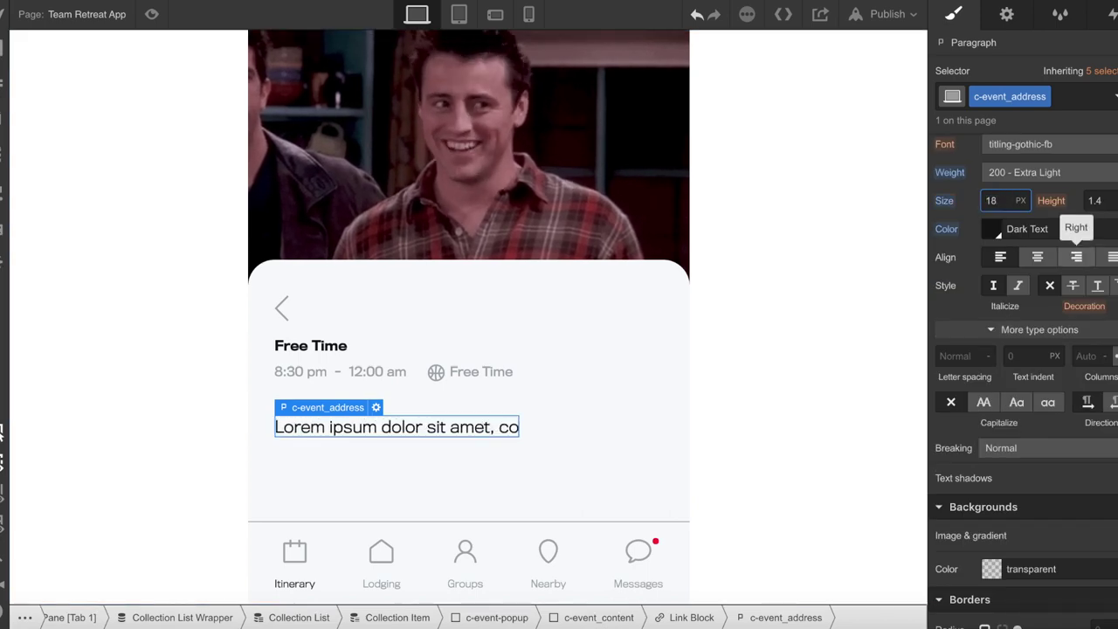
Bind the address paragraph's text to Location Name again.
click(372, 408)
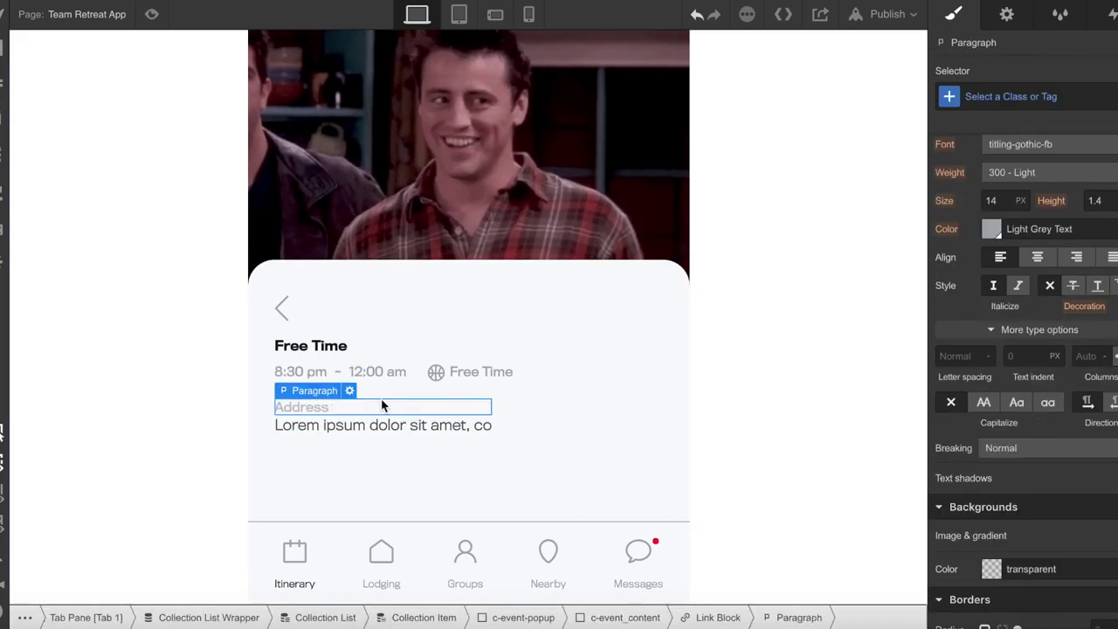
scroll(1040, 215, up, 5)
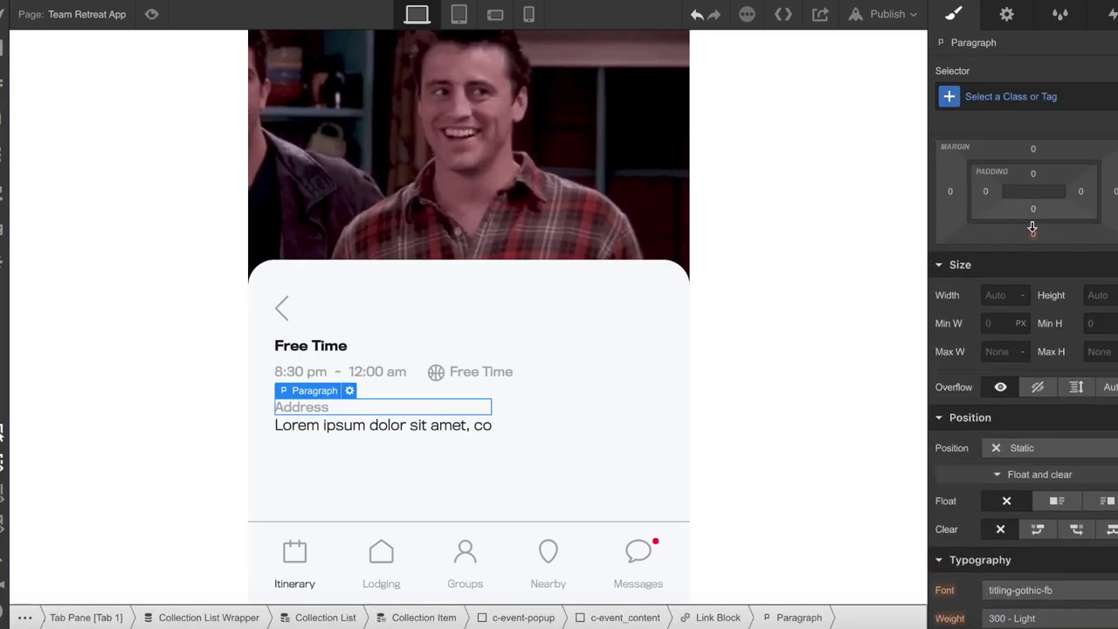
double_click(406, 434)
click(367, 494)
scroll(386, 555, down, 2)
click(350, 594)
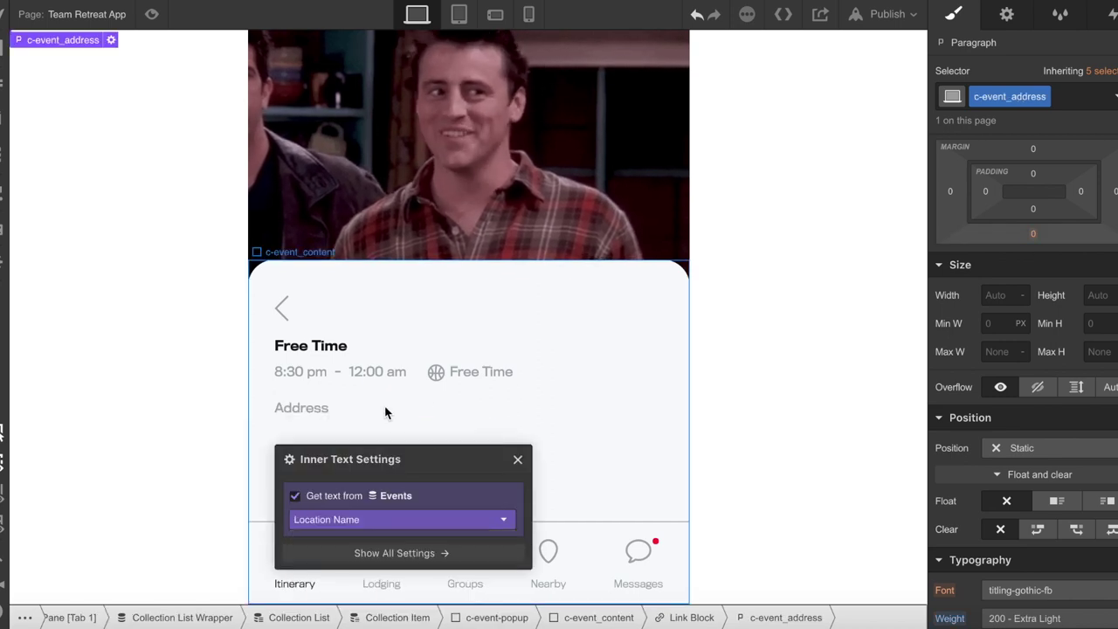
click(342, 423)
Show the address link block only when Location Name is set.
click(725, 618)
click(1007, 14)
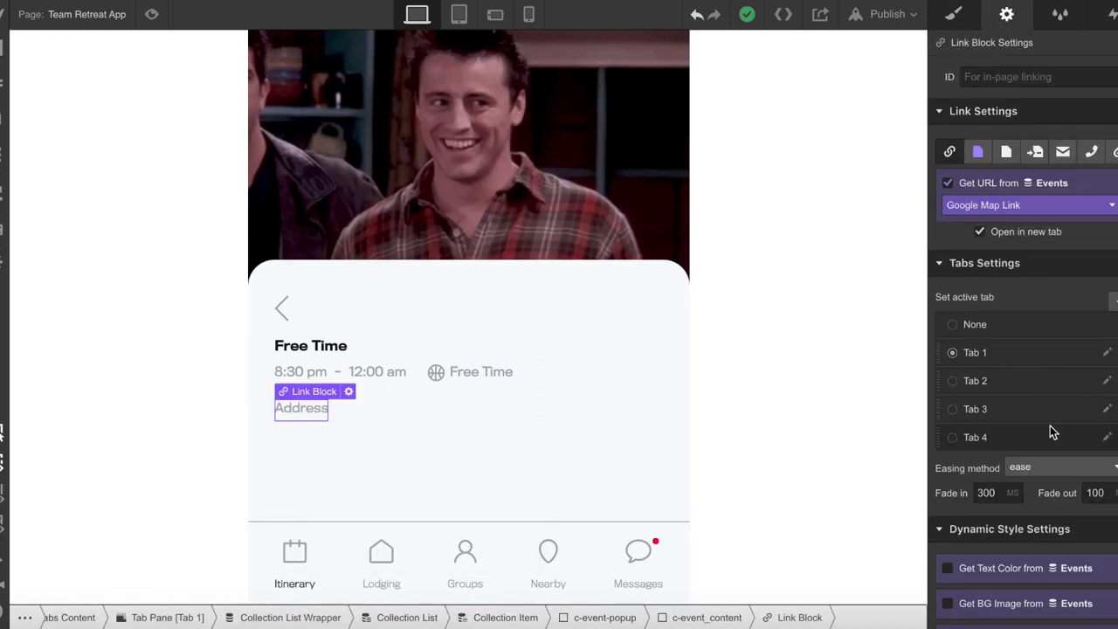
scroll(1053, 432, down, 5)
click(1114, 410)
click(1031, 499)
click(987, 599)
click(986, 525)
click(988, 600)
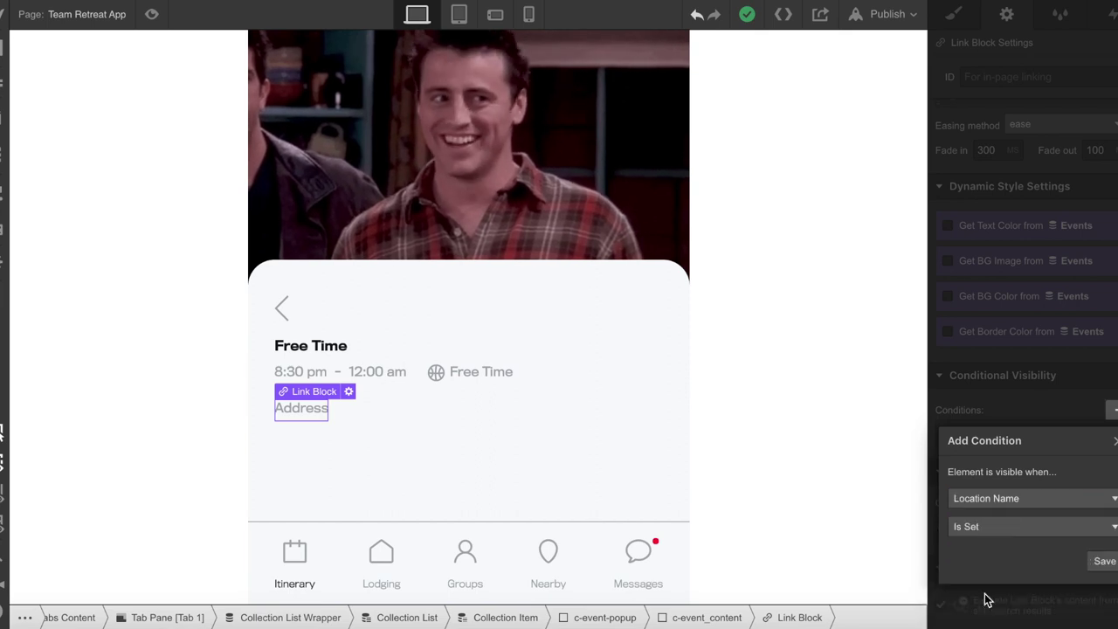
click(1108, 564)
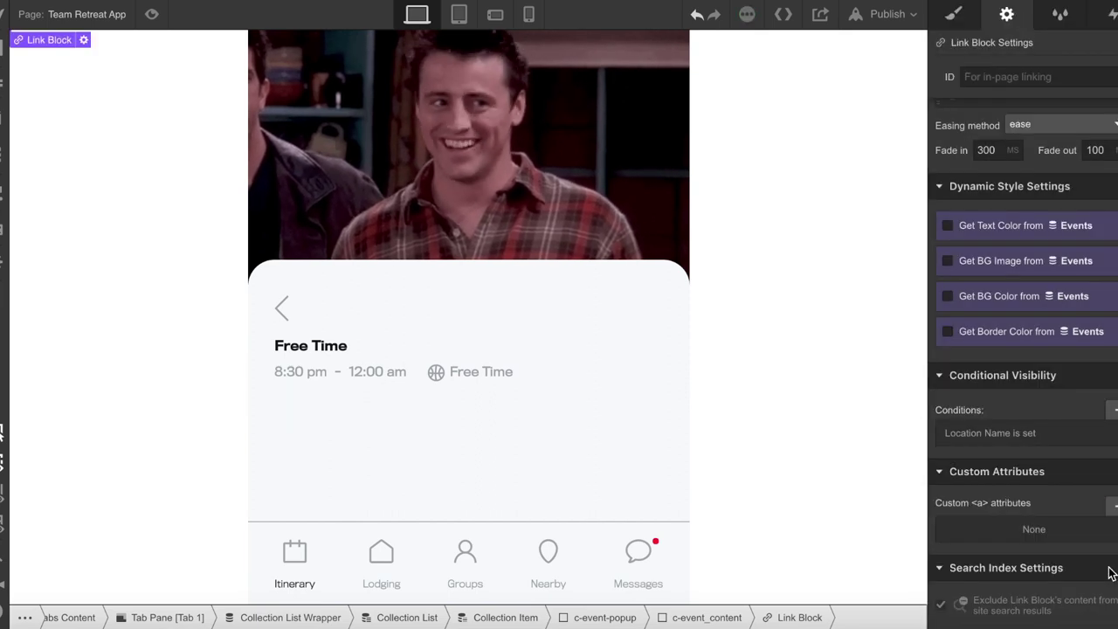
Switch the popup's content container to Flex layout.
click(515, 470)
click(953, 14)
click(1018, 176)
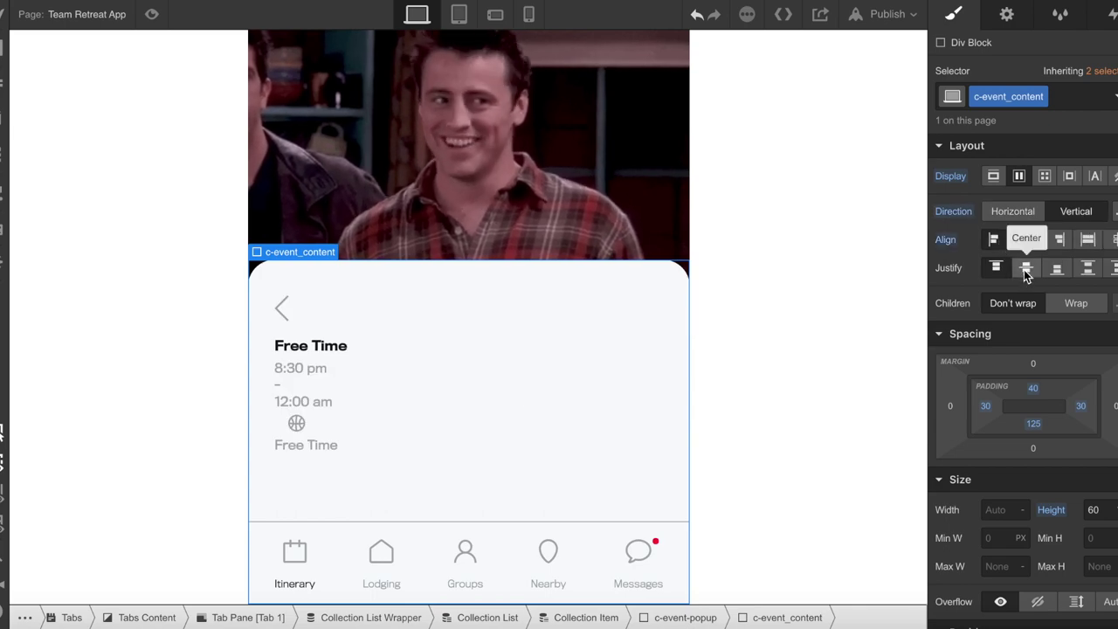
click(301, 382)
Add a Div Block above 8:30 pm and nest the c-events-card_time paragraph and Image 2 icons inside it.
click(4, 45)
drag(50, 371, 307, 374)
key(p)
key(z)
drag(187, 431, 197, 472)
scroll(205, 321, down, 2)
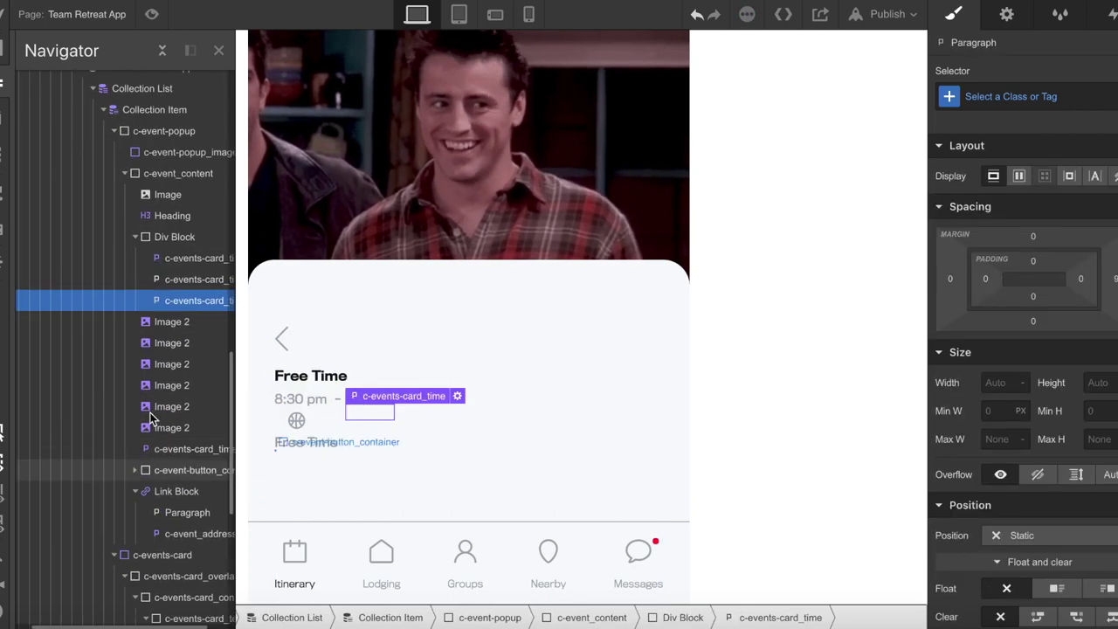
drag(204, 322, 187, 449)
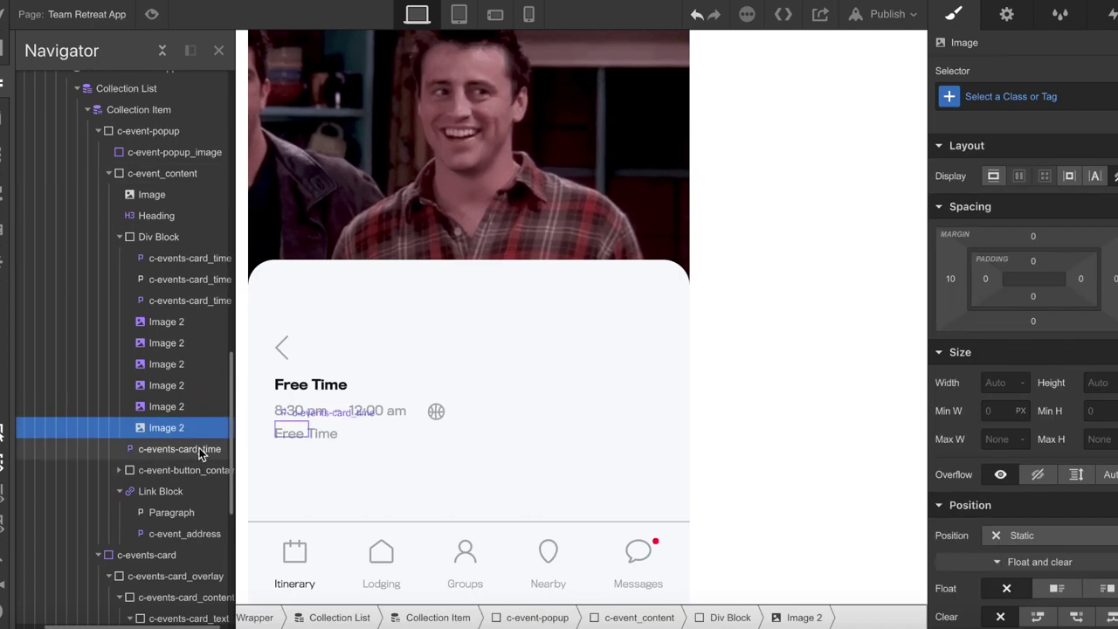
click(170, 236)
click(179, 449)
click(175, 427)
Set c-event-popup Display to None so the Itinerary cards show.
click(530, 442)
click(3, 120)
click(3, 120)
click(3, 83)
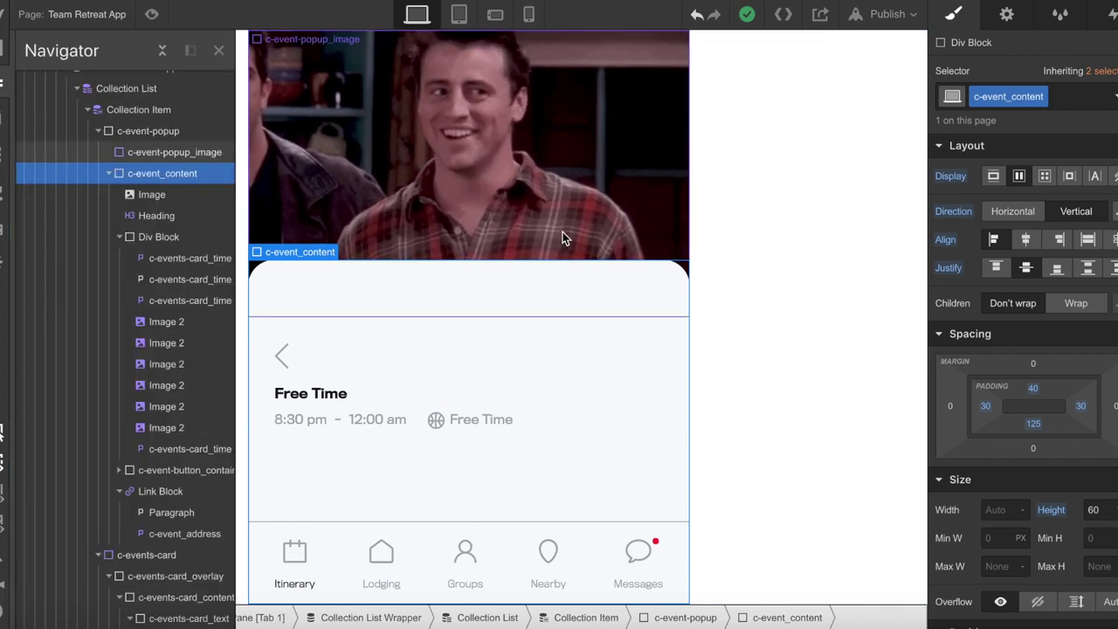
click(150, 133)
click(1113, 176)
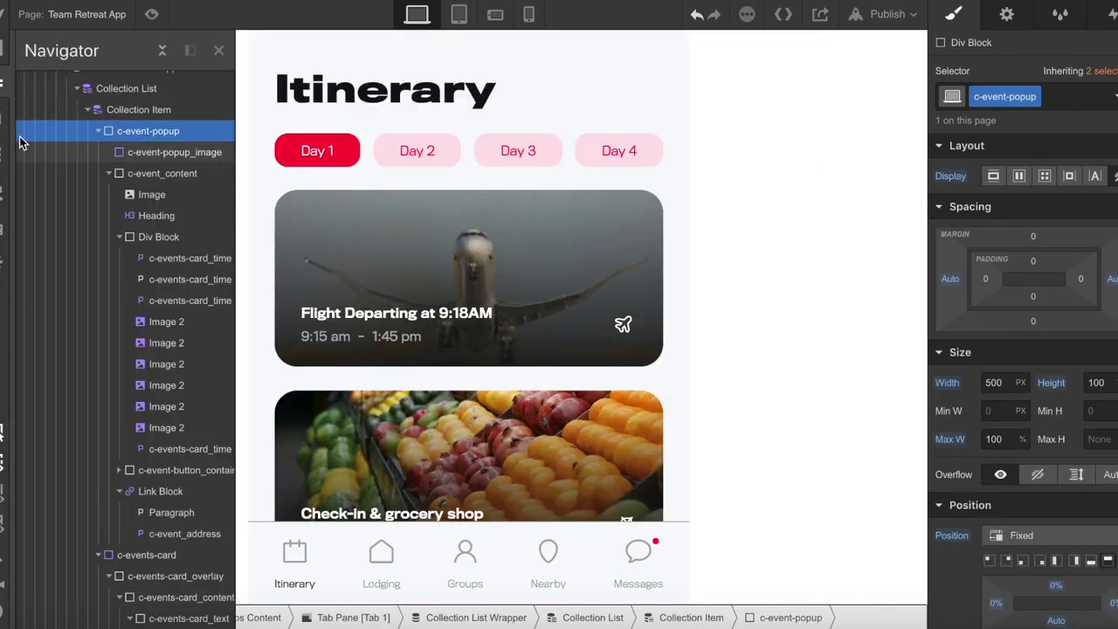
Select the first event card's Collection Item in the Navigator, collapsing its popup and card children.
click(516, 250)
click(2, 120)
click(3, 83)
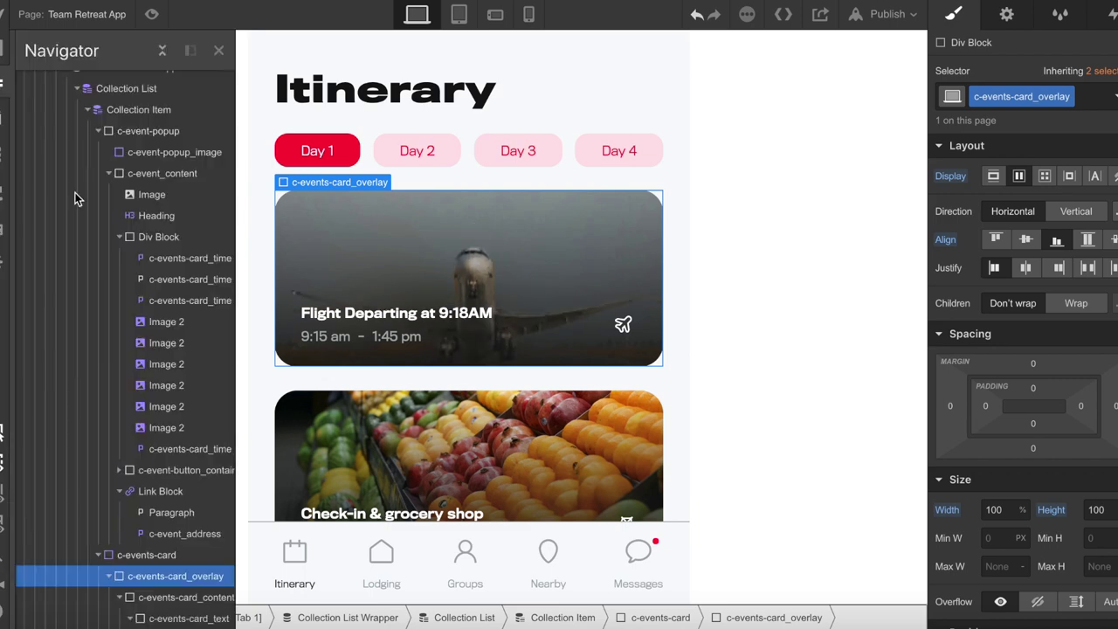
click(138, 110)
click(97, 130)
click(97, 152)
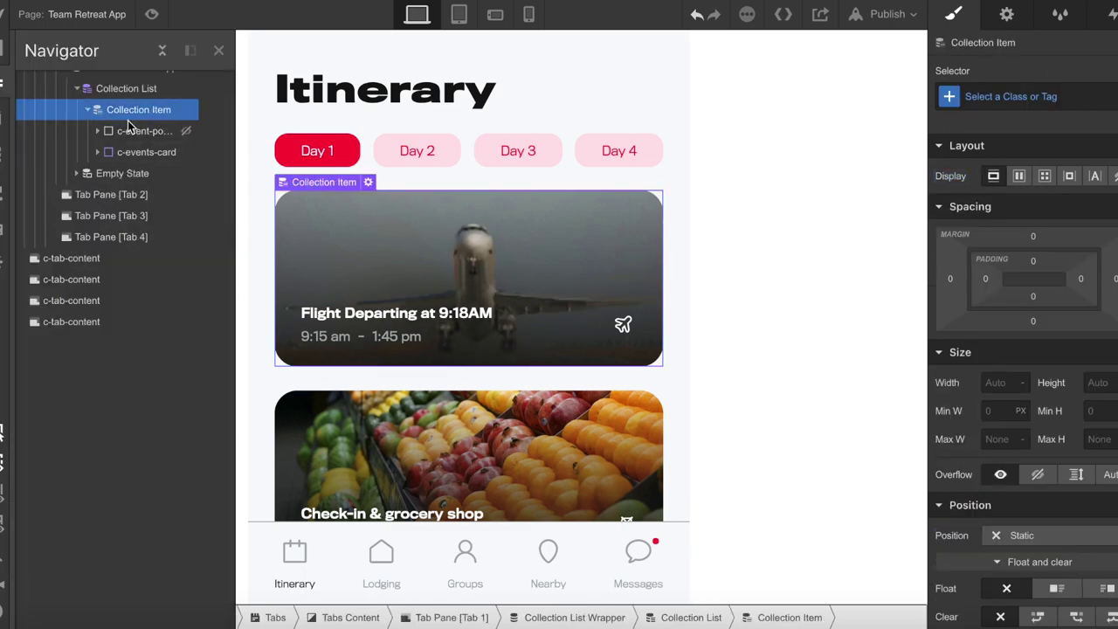
Add a mouse-click trigger whose first click runs an 'Event' animation showing c-event-popup.
click(1113, 13)
click(1108, 78)
click(970, 104)
click(1022, 173)
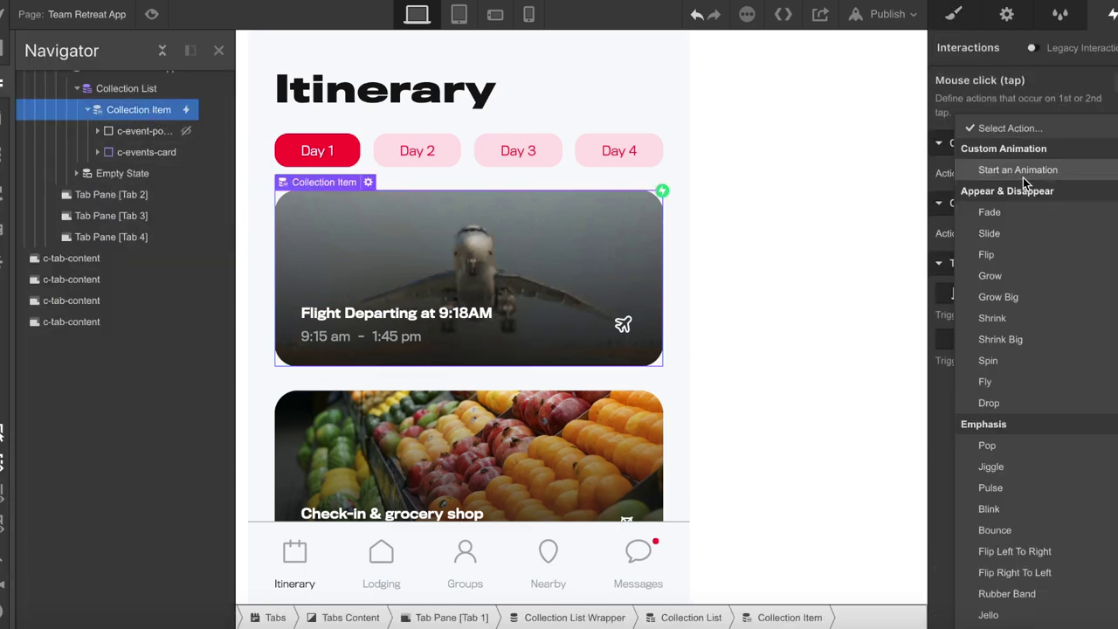
click(1017, 170)
click(1111, 189)
text(Event Popup Open)
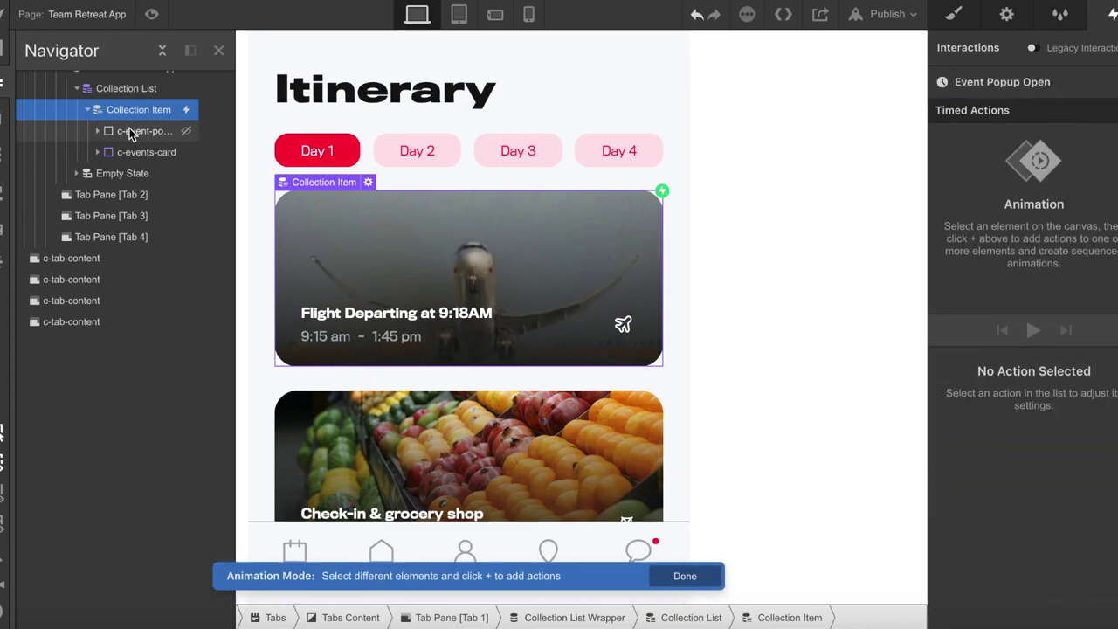
click(129, 131)
click(1109, 110)
click(1025, 292)
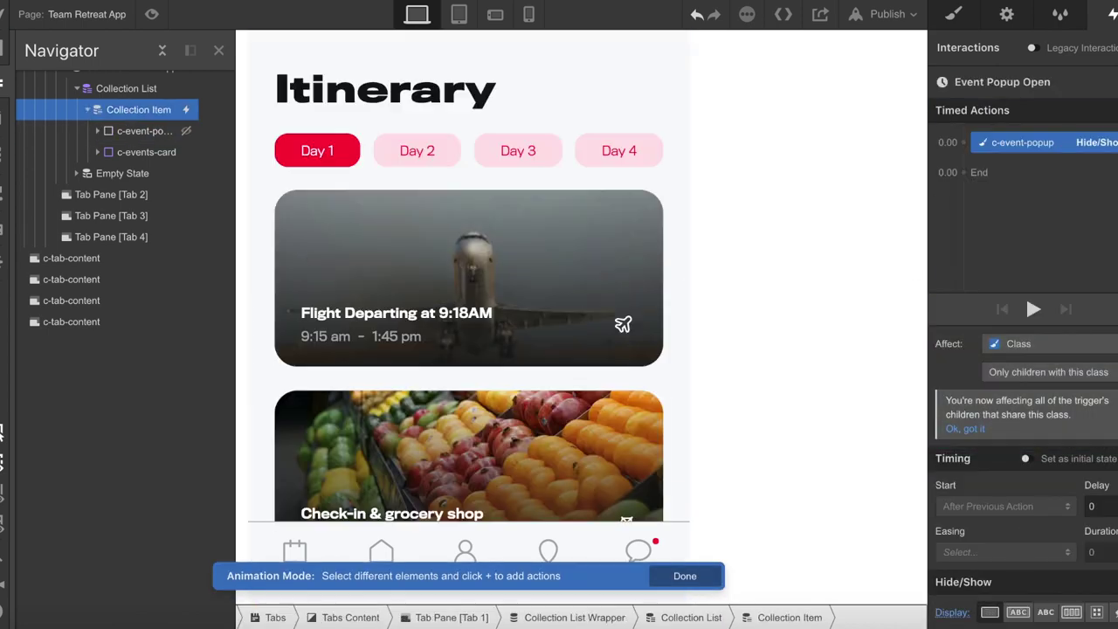
key(Escape)
Make the second click run an 'Event Popup Close' animation that hides c-event-popup.
click(1047, 495)
click(1018, 172)
click(1111, 190)
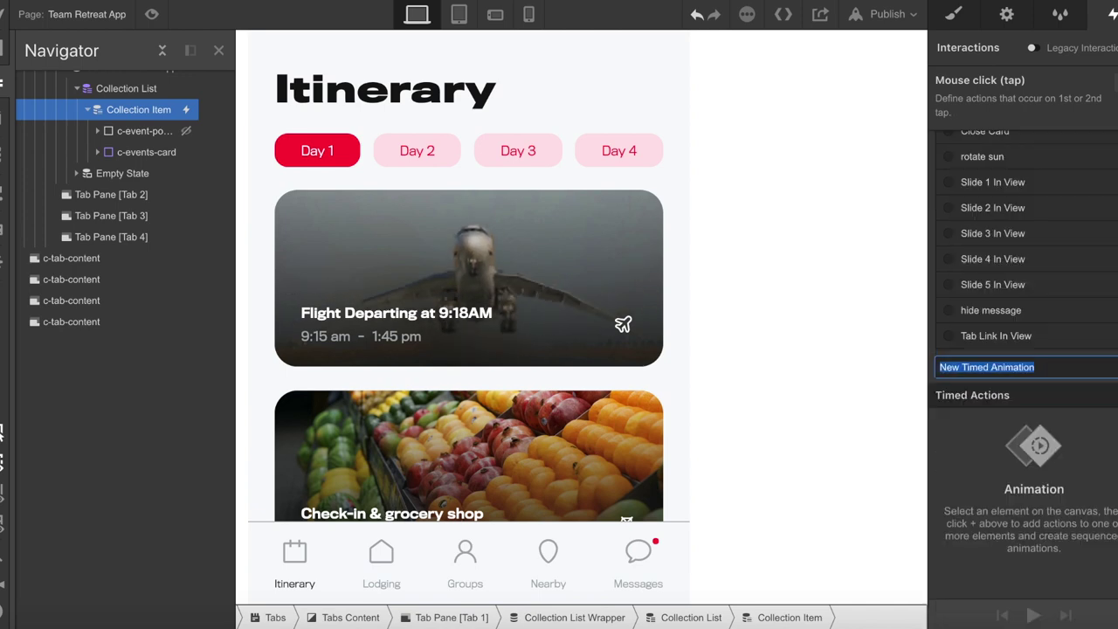
key(Escape)
click(1074, 450)
click(985, 79)
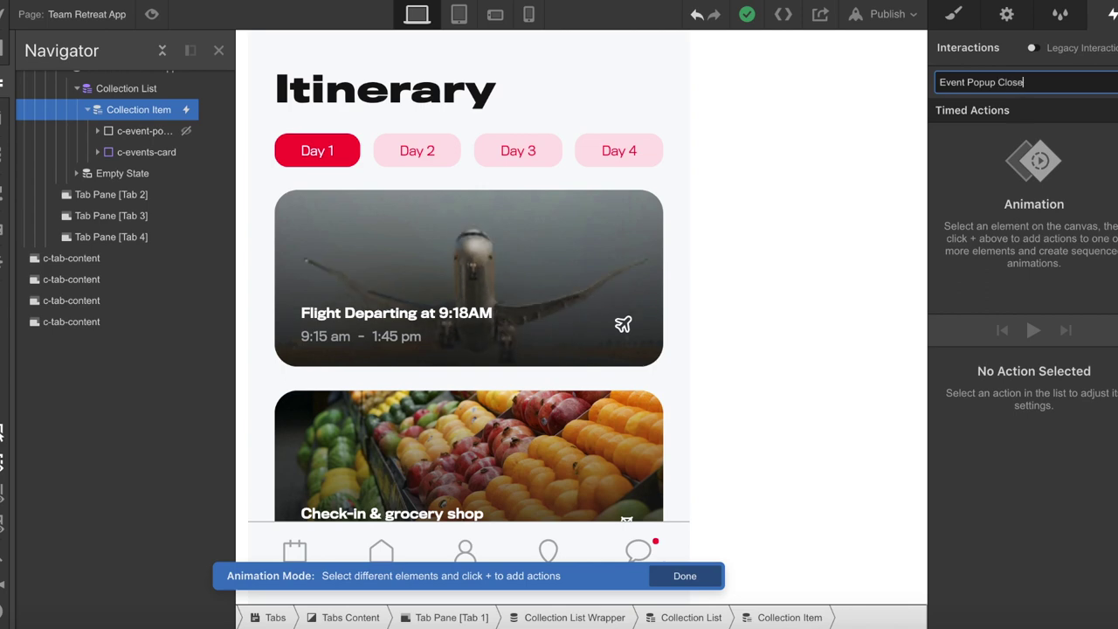
text(Event Popup Close)
click(144, 130)
click(1110, 110)
click(990, 426)
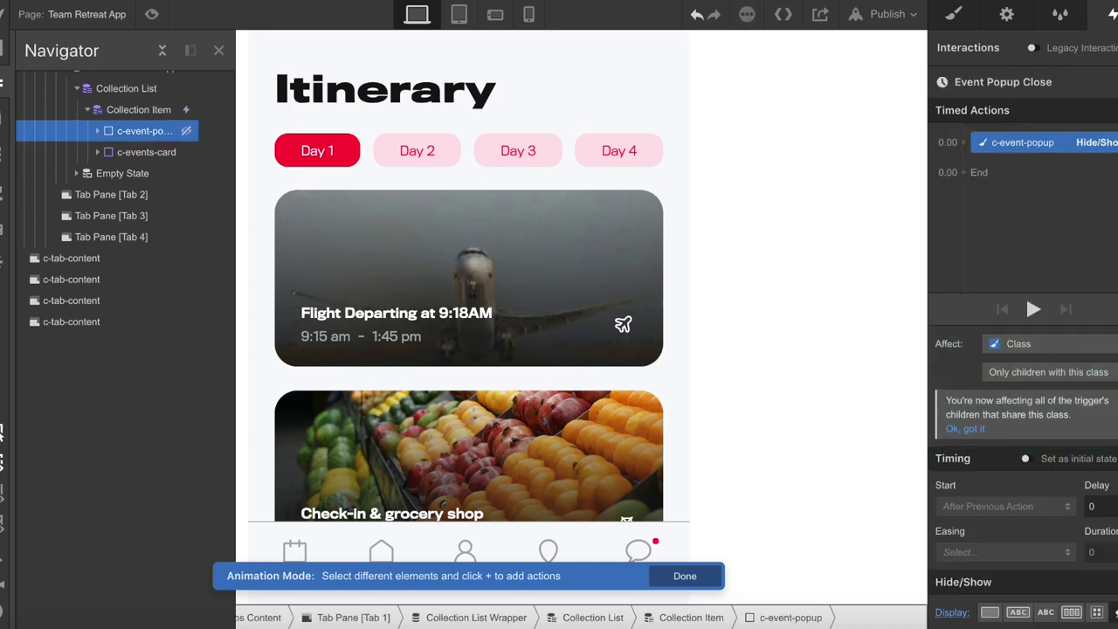
key(Escape)
key(Escape)
key(Escape)
Give the collection list the class c-event_items.
click(954, 14)
click(990, 99)
text(c-event_items)
key(Return)
key(h)
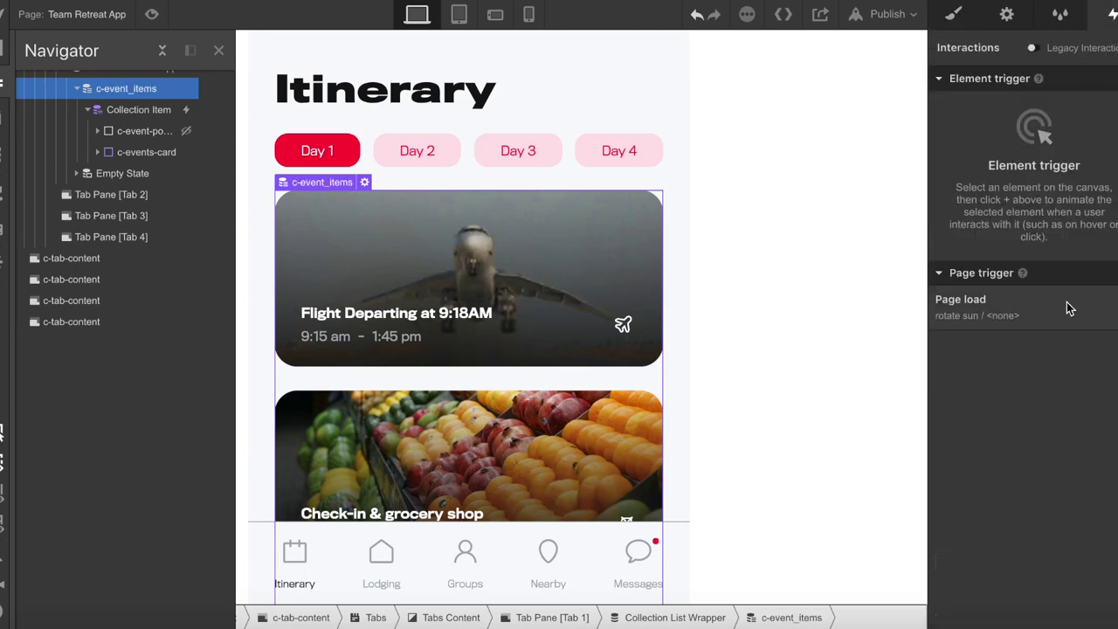
key(Escape)
Give the collection item the class c-event-item.
click(138, 443)
click(954, 14)
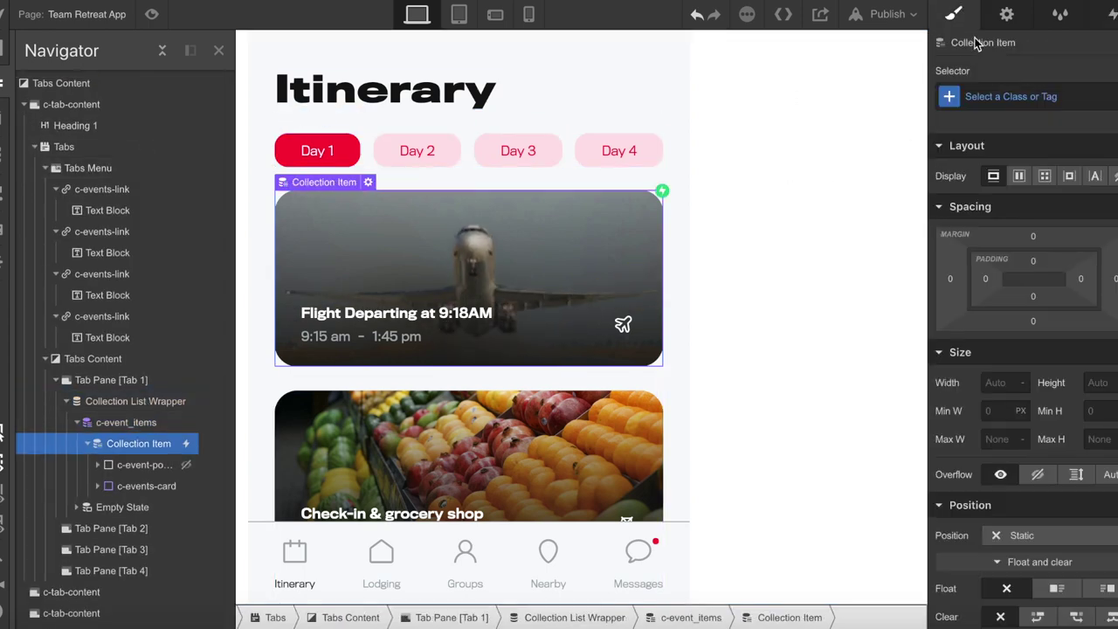
click(996, 96)
text(c-event-)
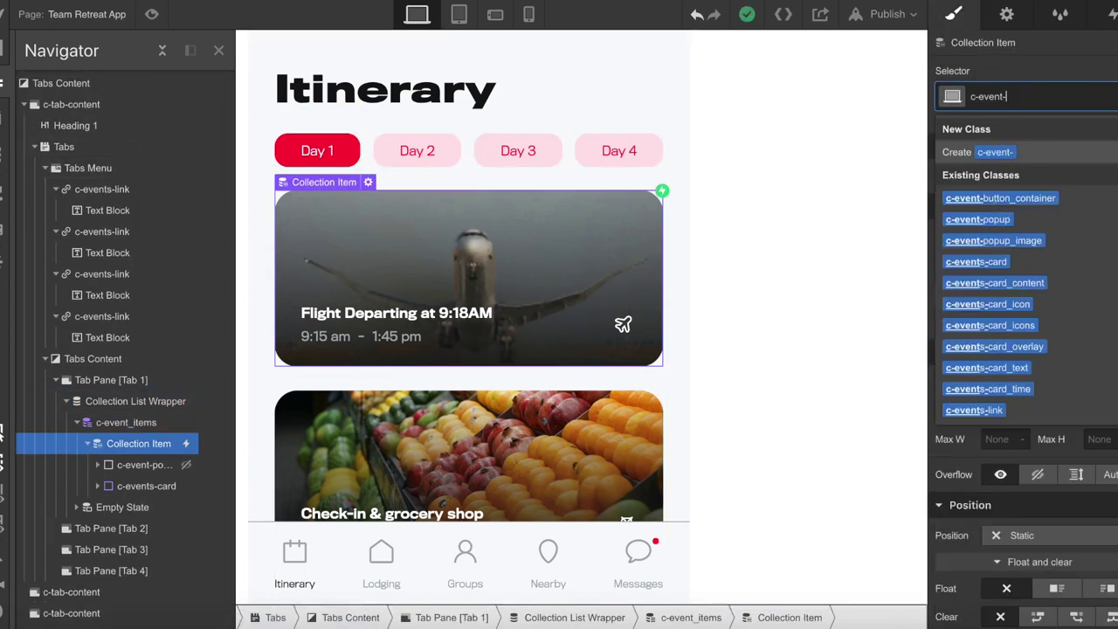
text(item)
key(Return)
Set the click trigger to apply to every element with class c-event-item.
key(h)
click(970, 110)
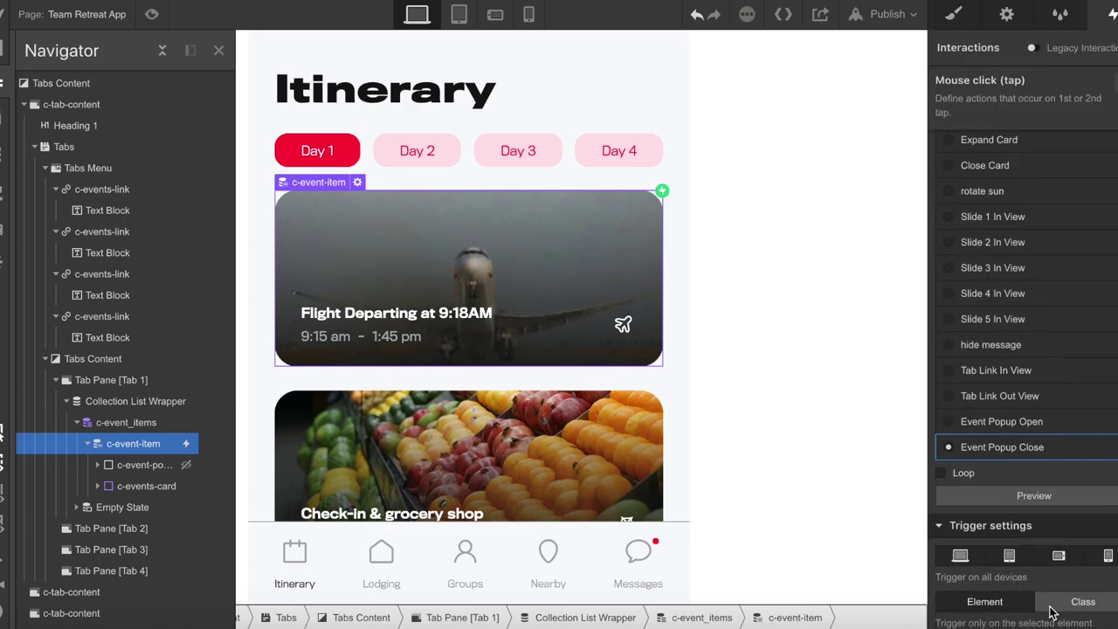
click(1053, 611)
key(Escape)
Preview the app, opening and closing the grocery and Dinner at Butcher & Bee popups.
click(66, 401)
click(135, 401)
click(151, 14)
click(454, 455)
click(565, 244)
scroll(565, 243, down, 5)
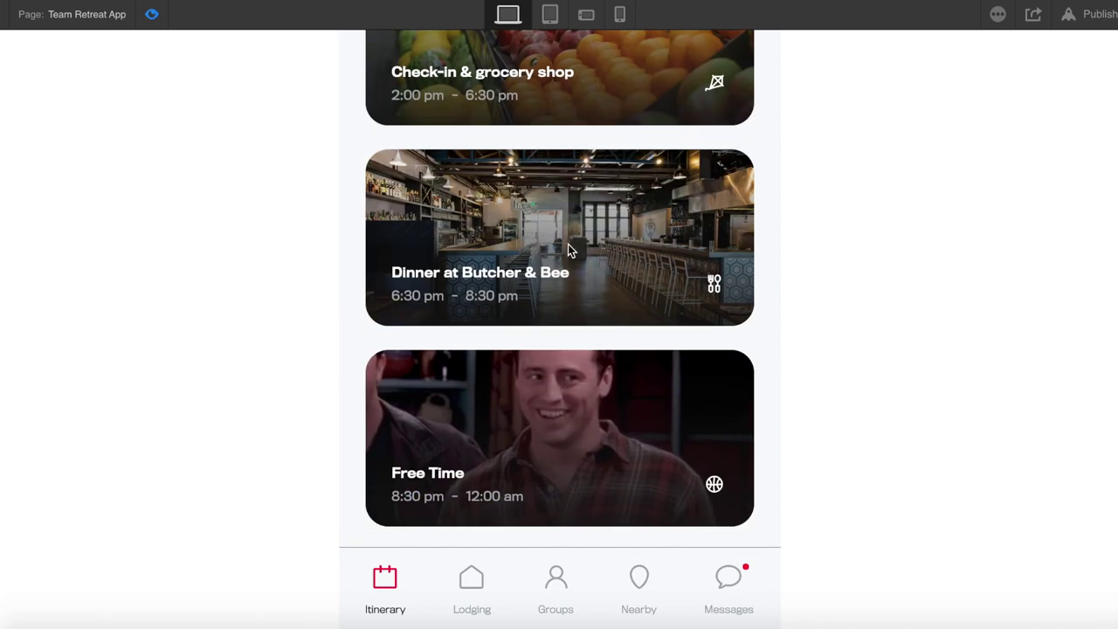
click(569, 250)
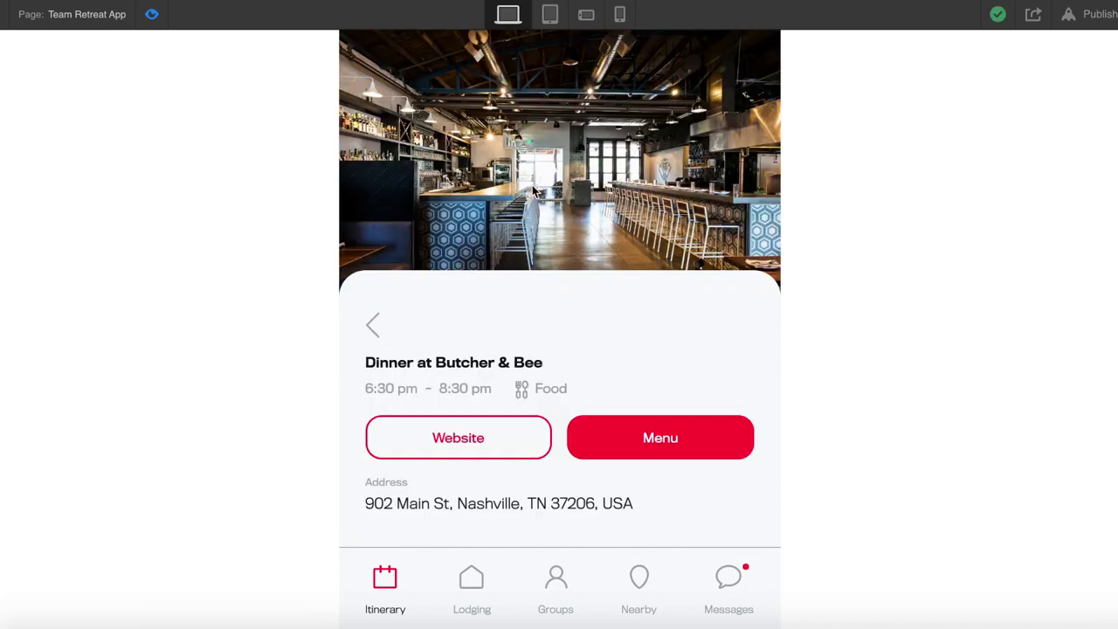
click(536, 180)
scroll(583, 328, up, 5)
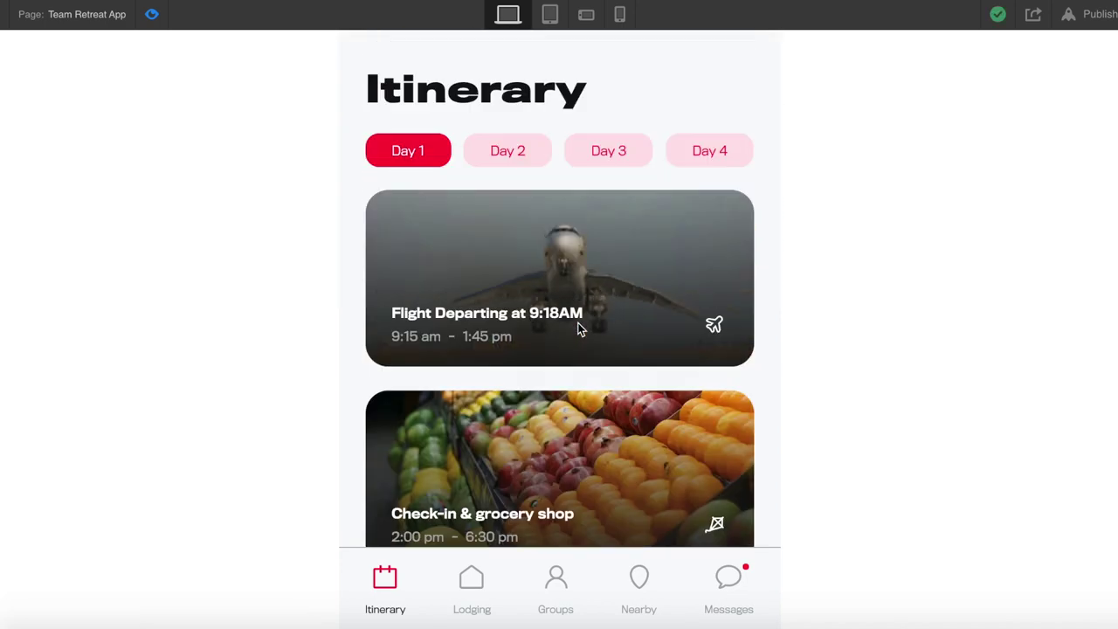
click(151, 14)
click(367, 205)
Filter the Tab 2 pane's Events collection list to Day Two.
key(z)
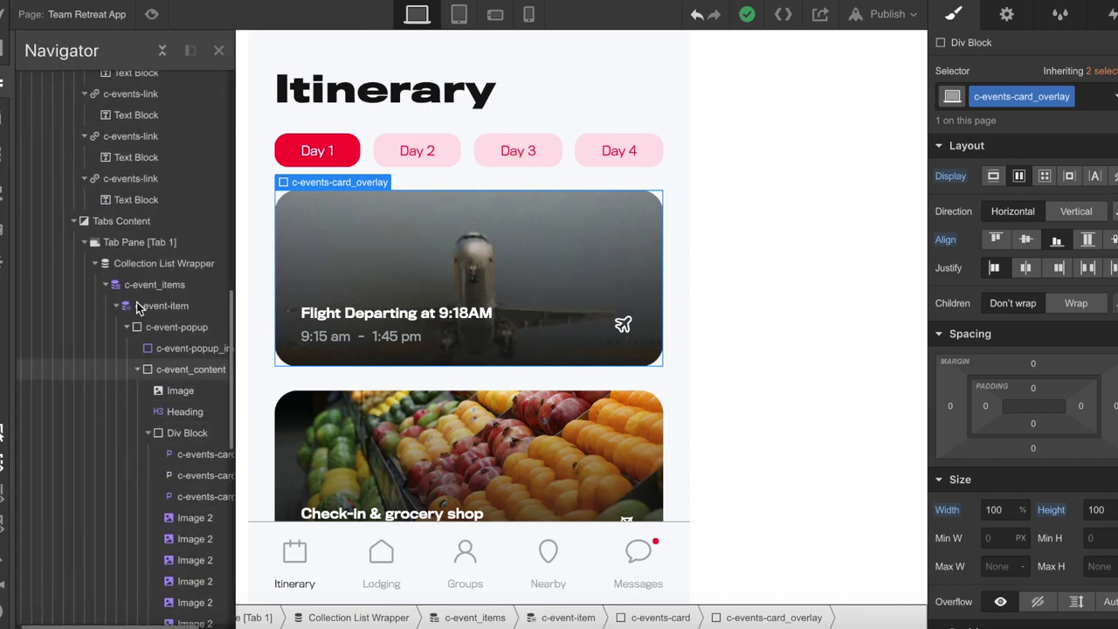
click(136, 263)
click(84, 242)
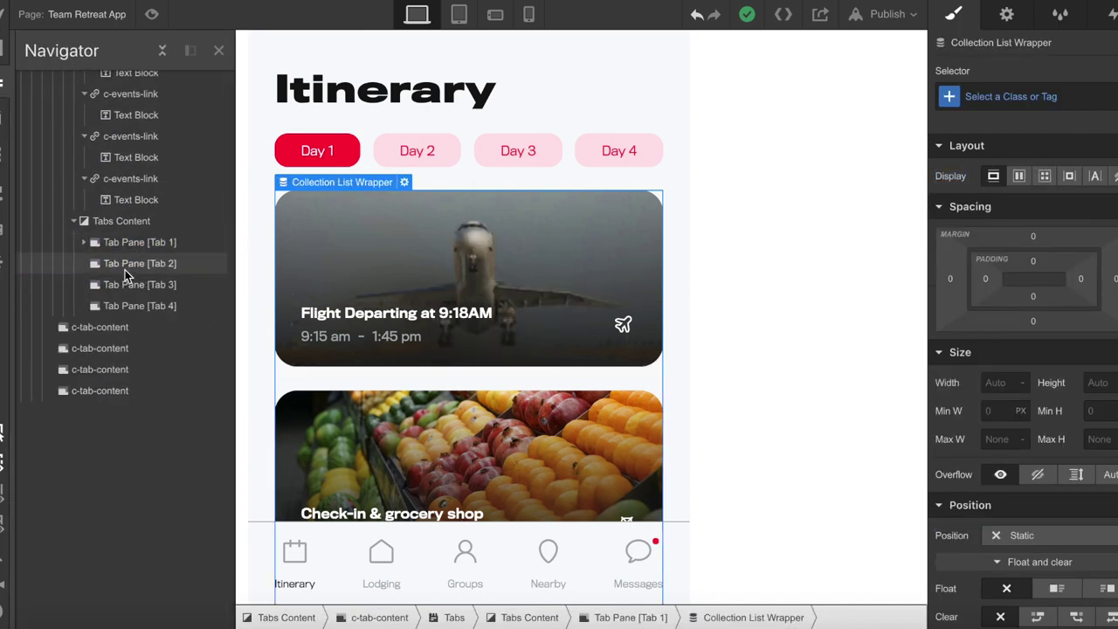
click(125, 270)
key(d)
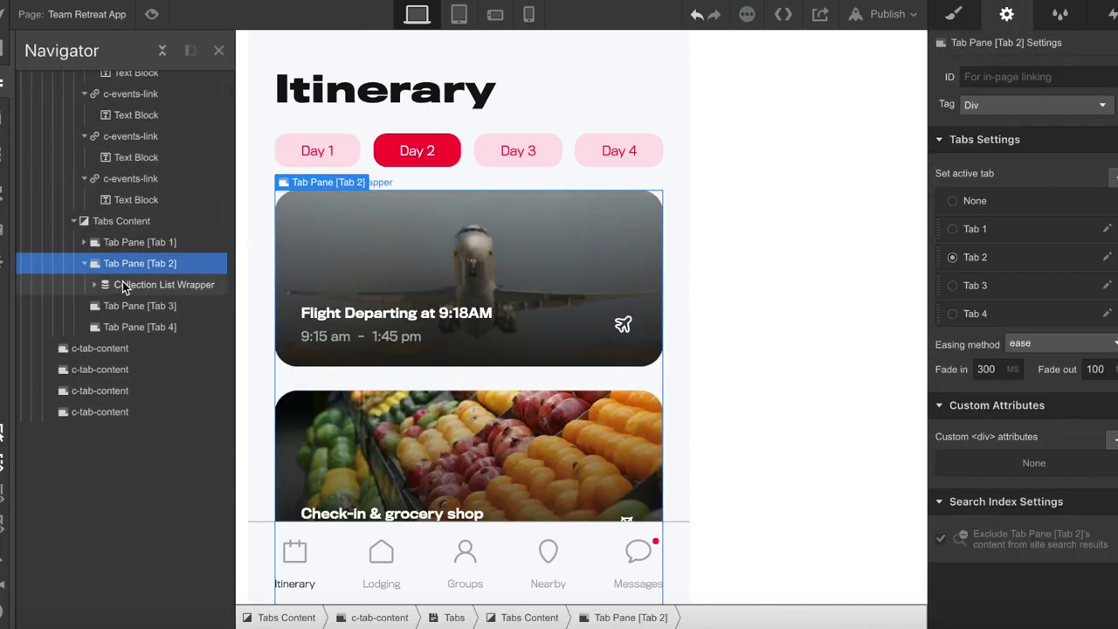
click(125, 287)
click(992, 290)
click(1105, 444)
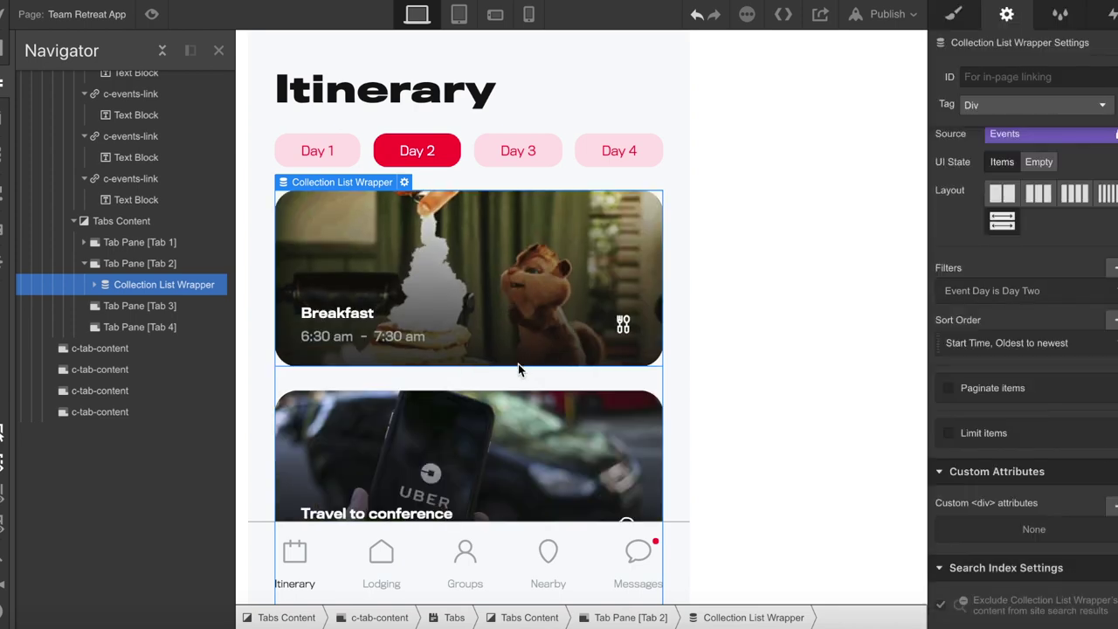
Filter the Tab 3 pane's Events collection list to Day Three.
click(137, 307)
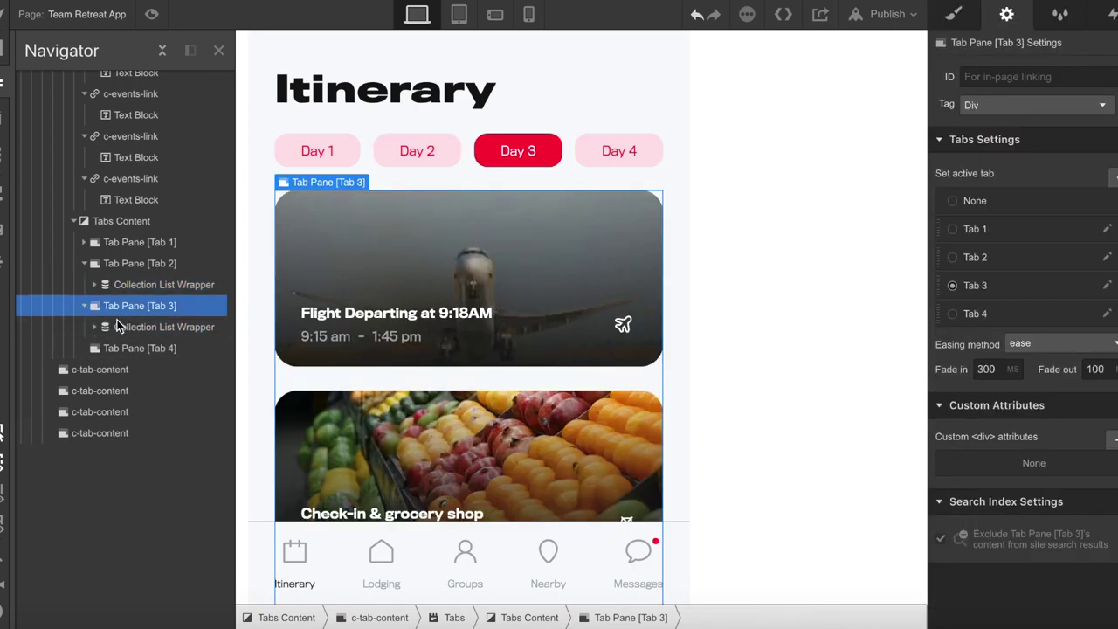
click(120, 326)
click(992, 291)
click(1031, 416)
click(1011, 481)
click(1100, 442)
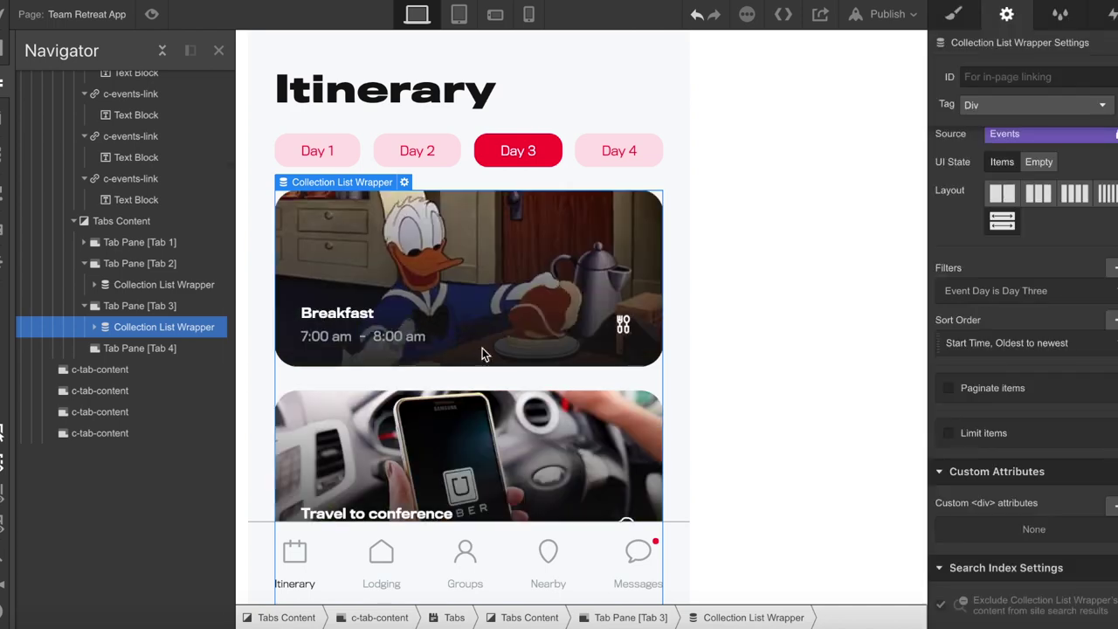
Change the Tab 4 pane's Events list filter from Day One to Day Four.
click(129, 347)
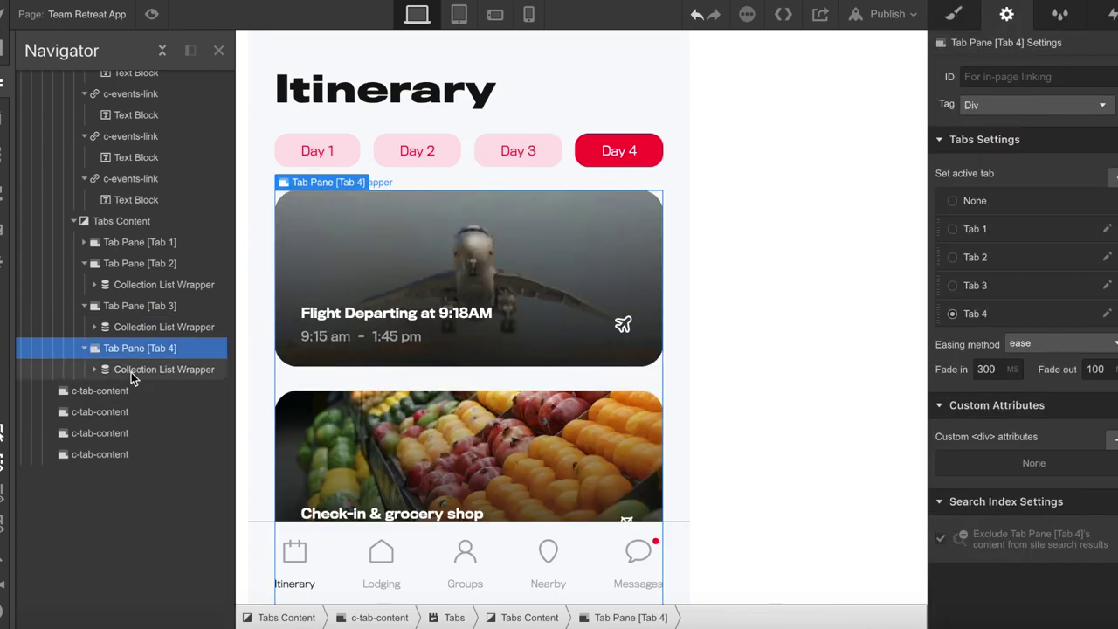
click(131, 370)
click(995, 451)
click(995, 538)
click(996, 625)
click(1101, 443)
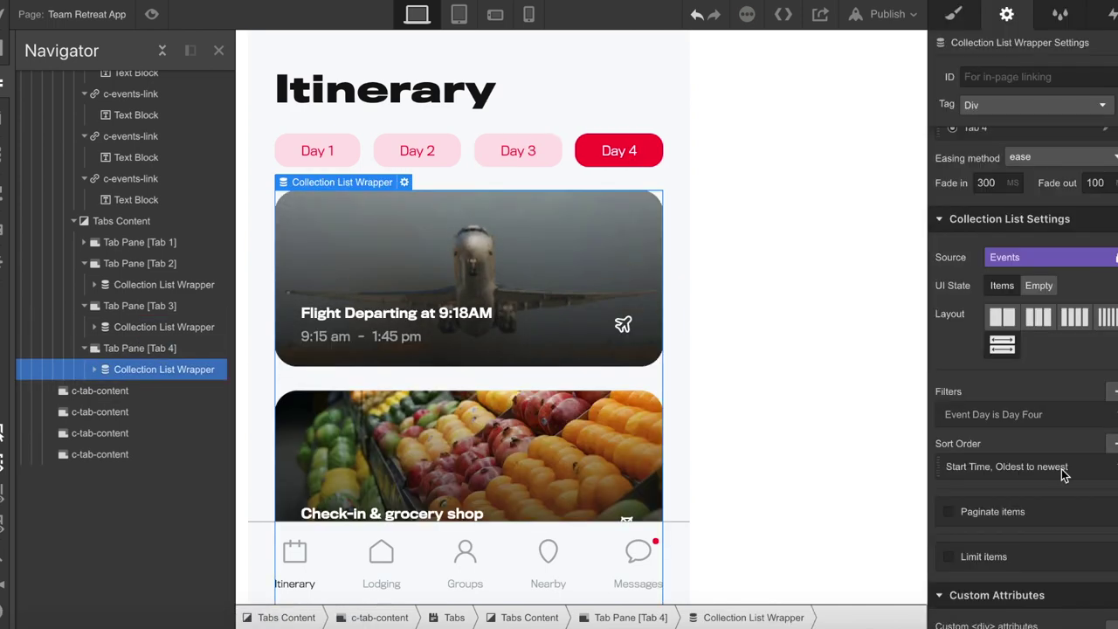
Collapse the Day tabs in the Navigator and select the second c-tab-content page for Lodging.
scroll(114, 306, up, 5)
click(100, 284)
click(116, 347)
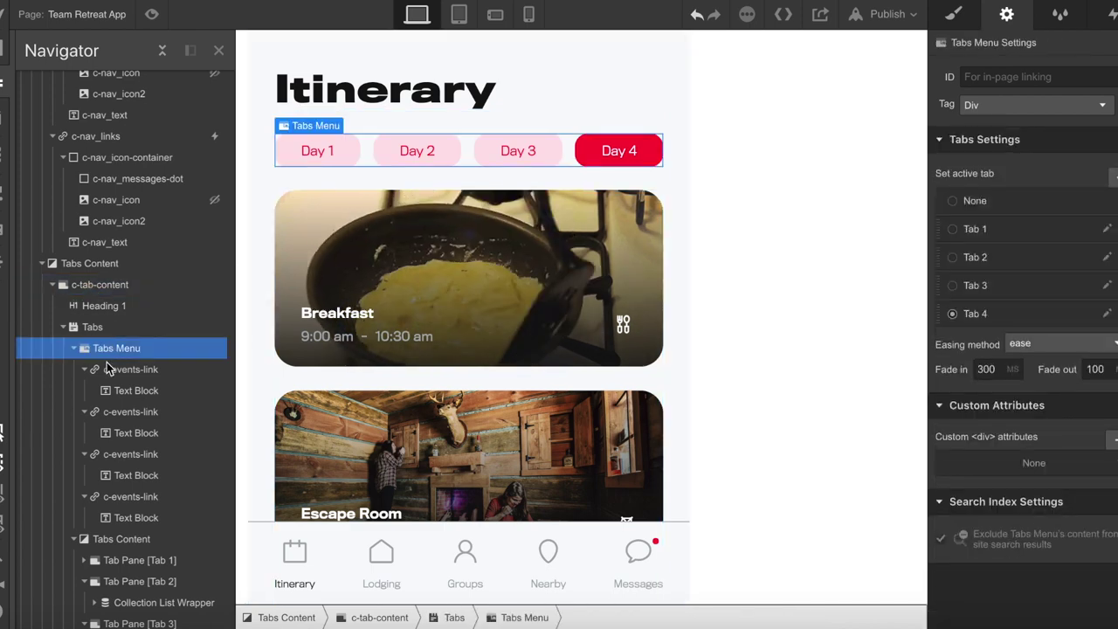
click(124, 562)
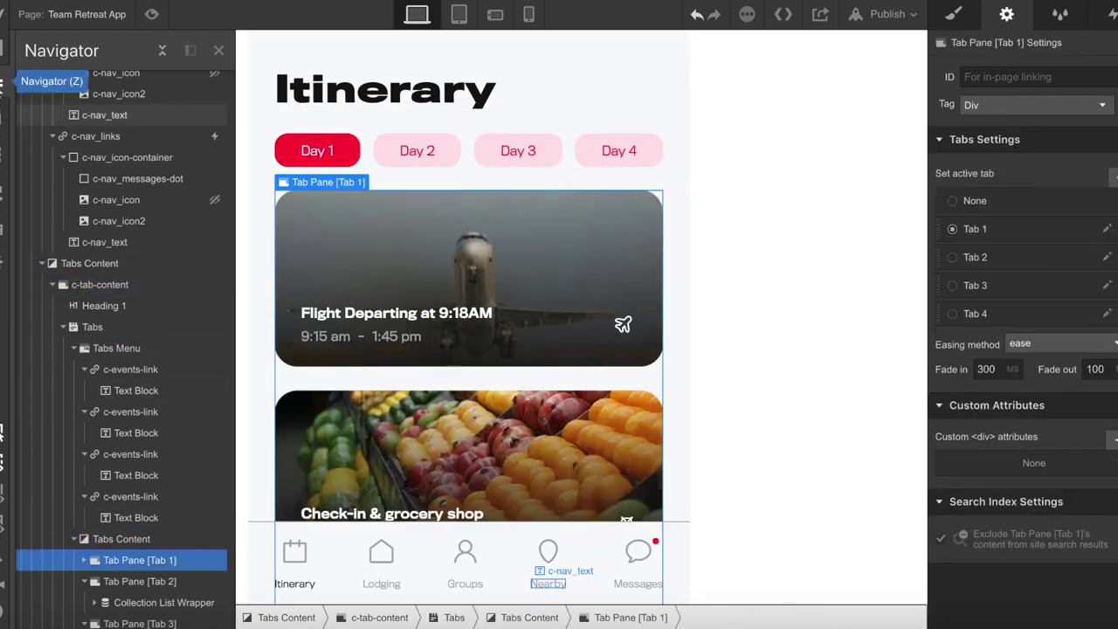
scroll(79, 234, up, 1)
click(42, 278)
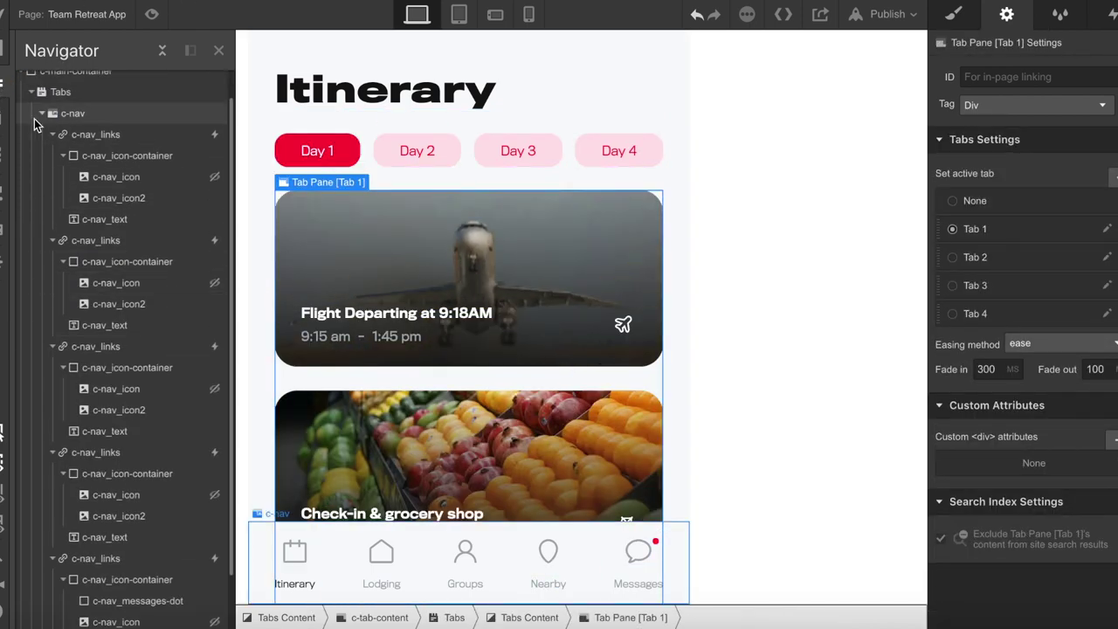
click(42, 134)
click(63, 198)
click(53, 155)
click(92, 179)
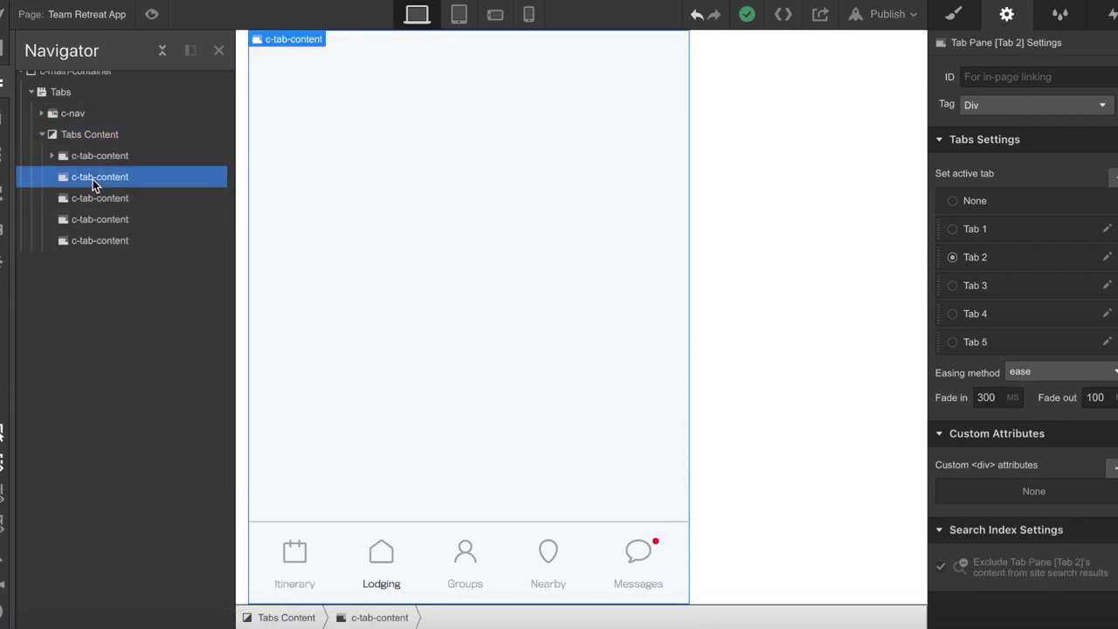
Add a Heading reading 'Lodging' at the top of the Lodging tab pane.
click(3, 48)
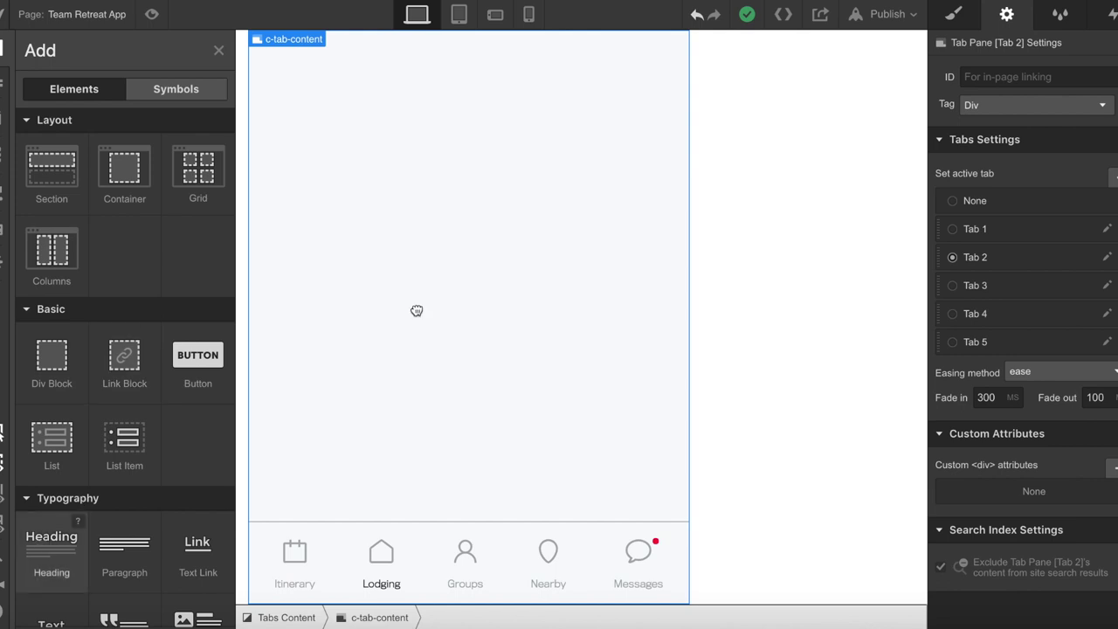
drag(84, 507, 375, 87)
double_click(376, 88)
text(Lodging)
click(382, 258)
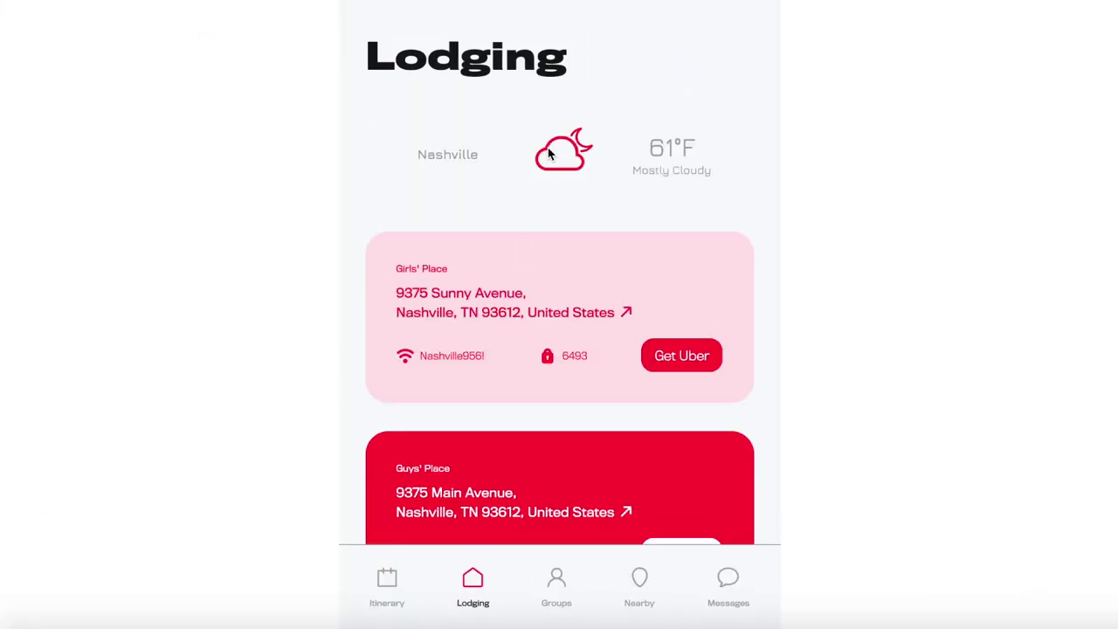
scroll(548, 214, down, 2)
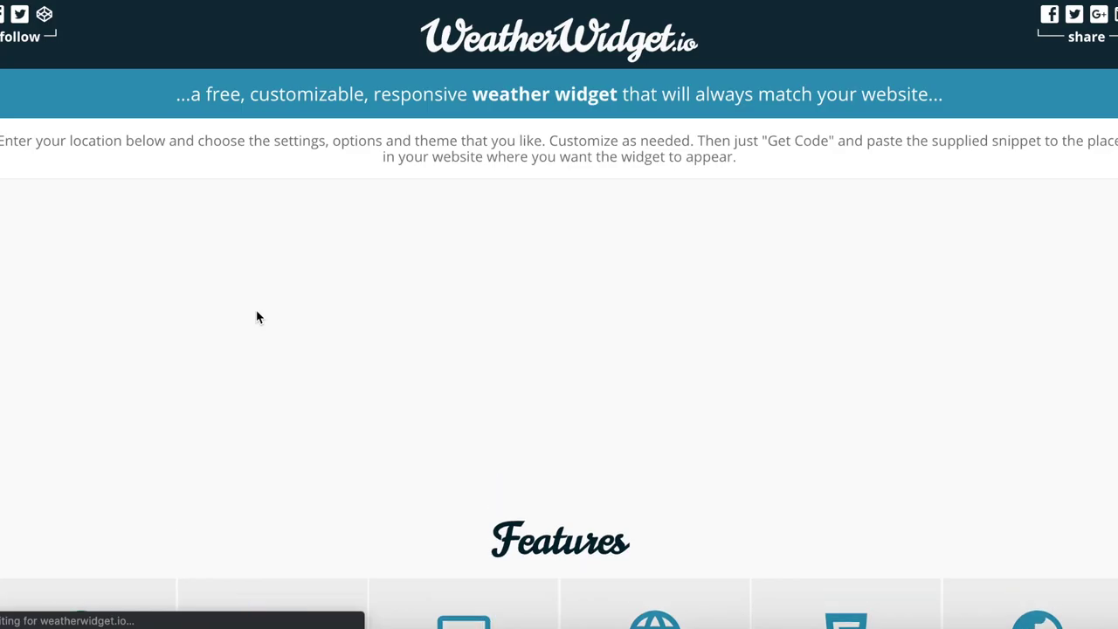
scroll(444, 225, down, 2)
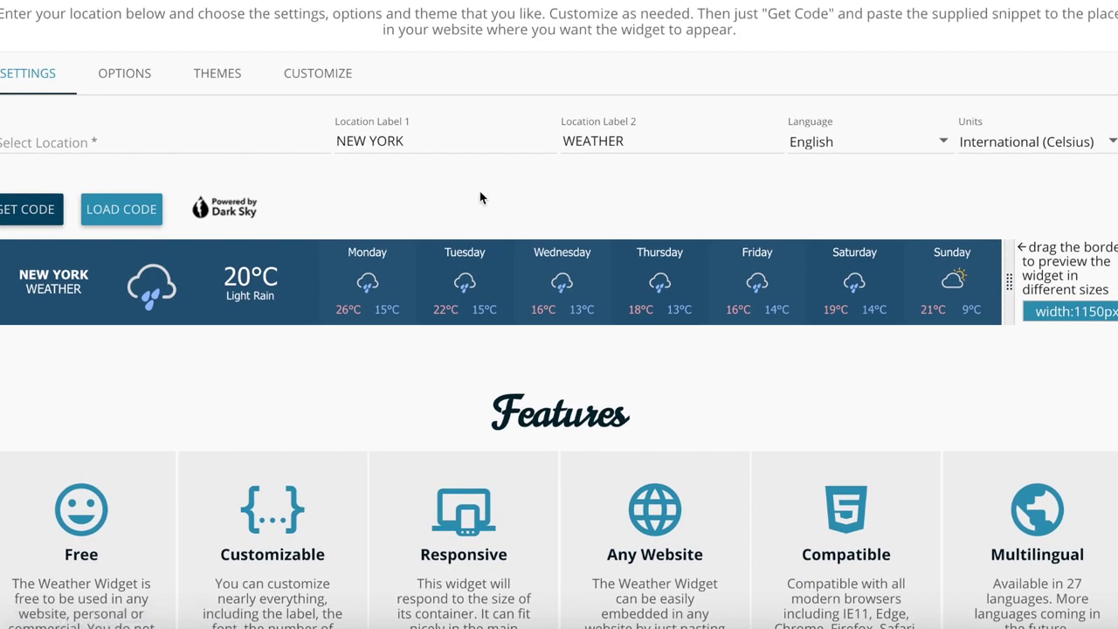
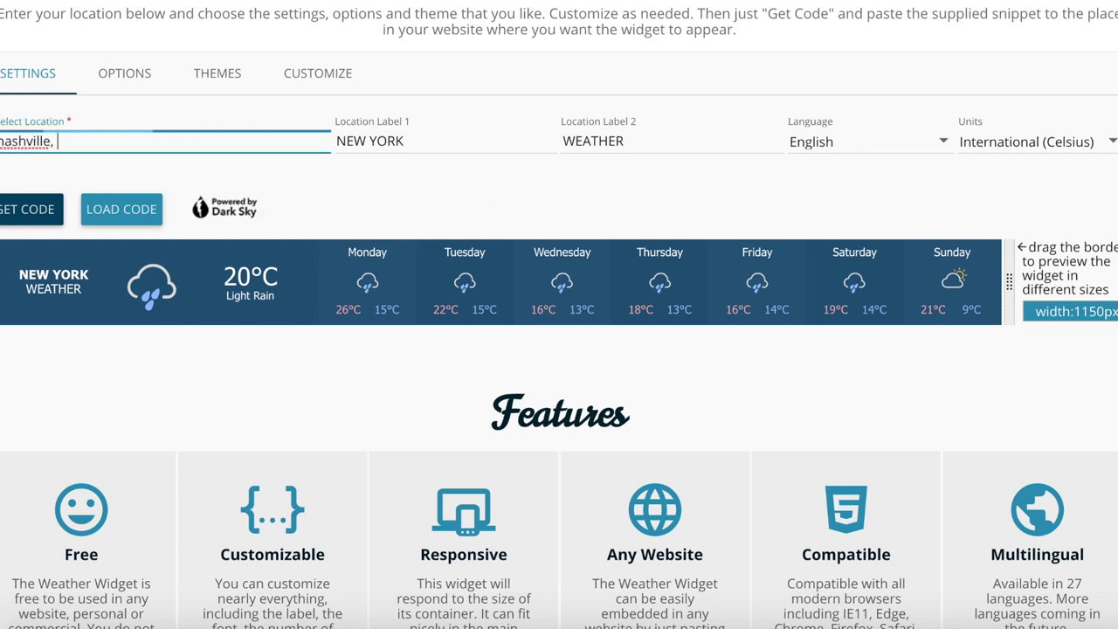
Set the widget to Nashville, TN in Fahrenheit, showing current weather only.
click(119, 167)
click(1037, 270)
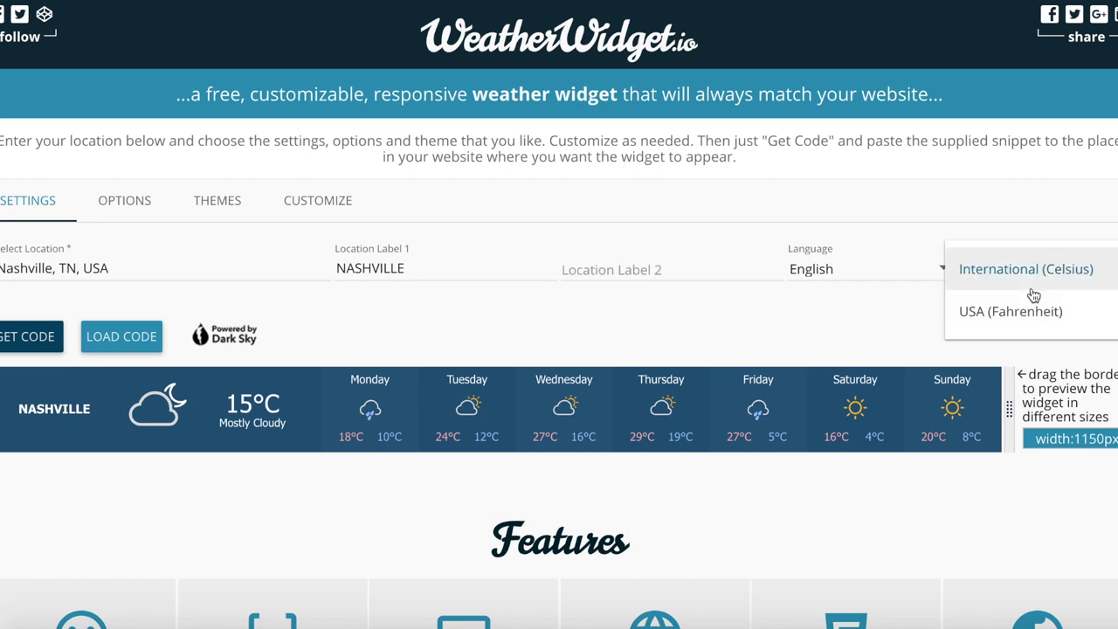
click(1005, 309)
click(125, 200)
click(891, 278)
click(690, 269)
click(681, 190)
Change the widget font to Jura.
click(198, 276)
scroll(187, 282, down, 2)
scroll(174, 288, up, 3)
scroll(169, 294, up, 5)
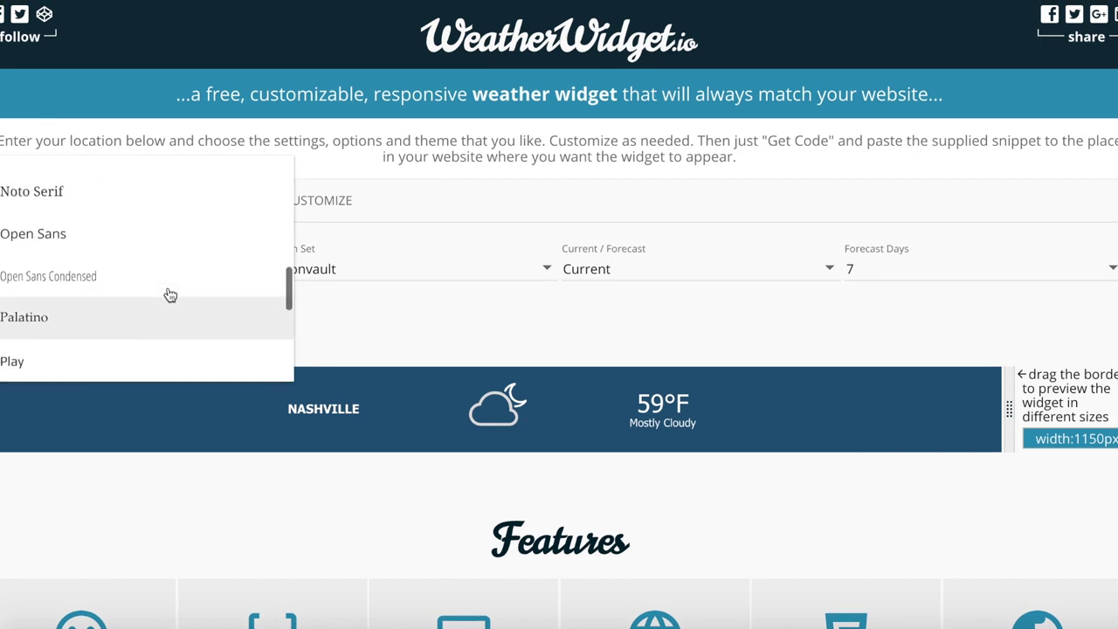
click(166, 251)
Make the widget background fully transparent in the colour customization.
click(223, 203)
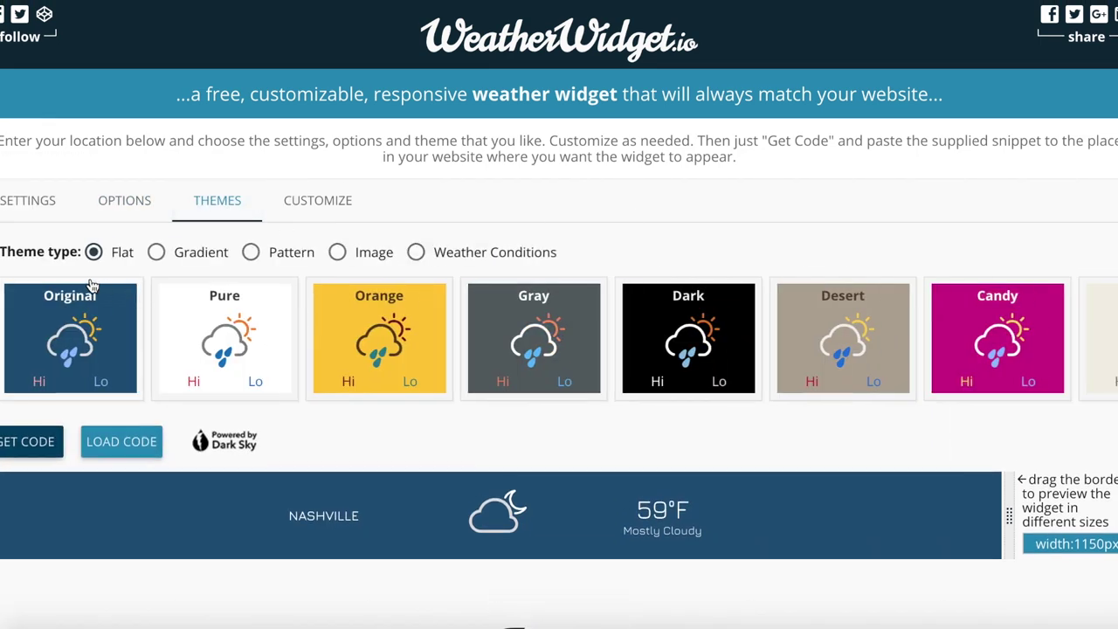
click(333, 193)
click(6, 270)
drag(690, 253, 690, 463)
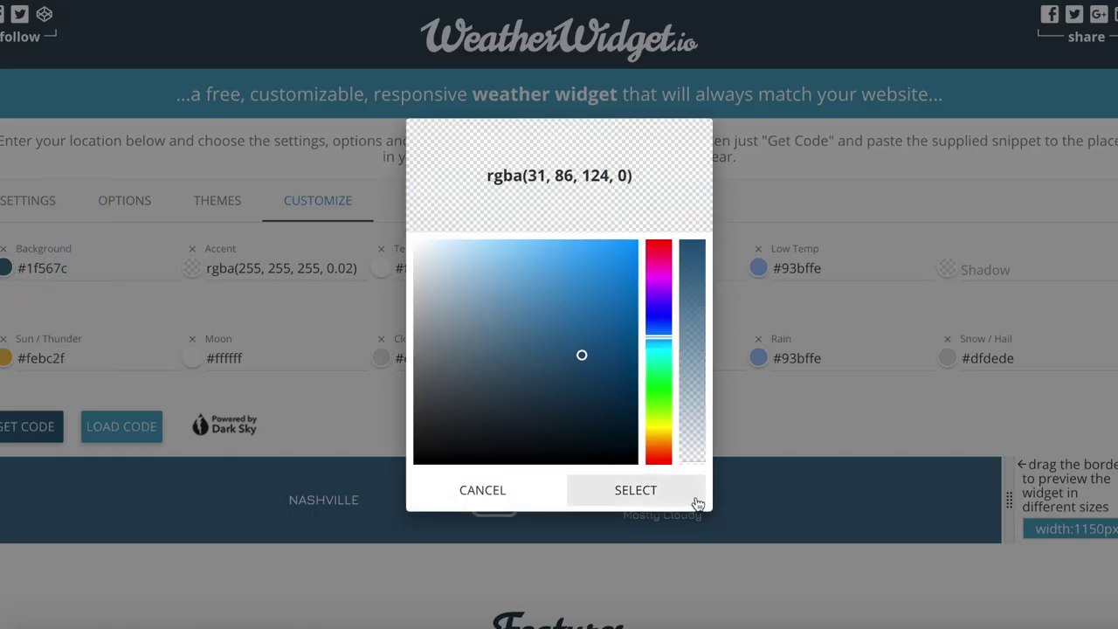
click(694, 500)
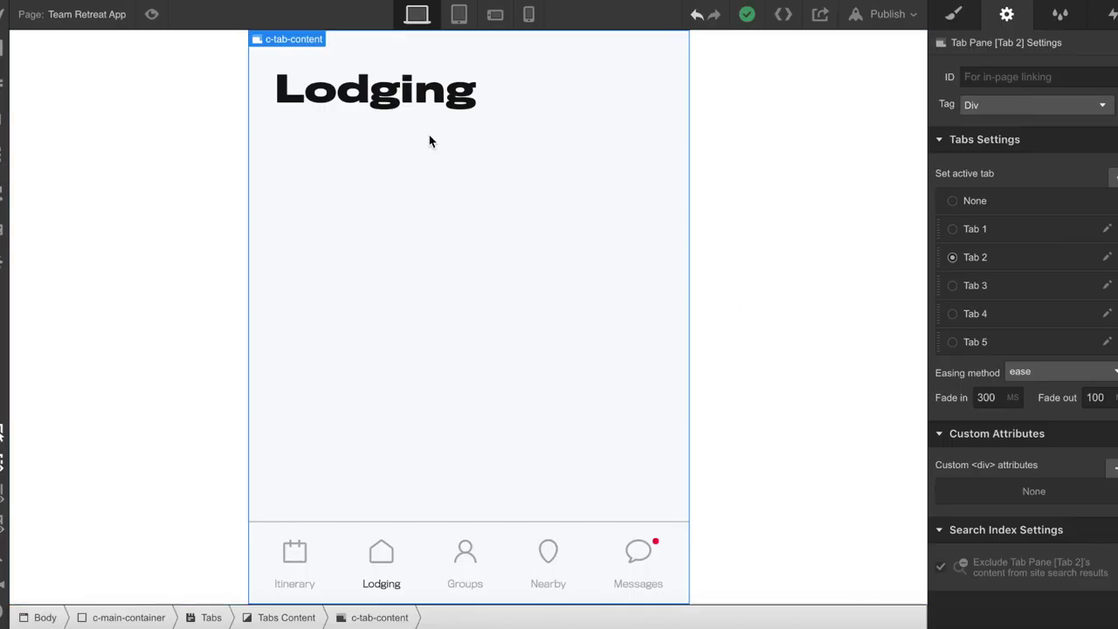
Check the Webflow nav label's Light Grey Text and the notification dot's Main Color values.
click(424, 95)
click(464, 580)
click(953, 14)
scroll(1031, 542, down, 1)
click(996, 325)
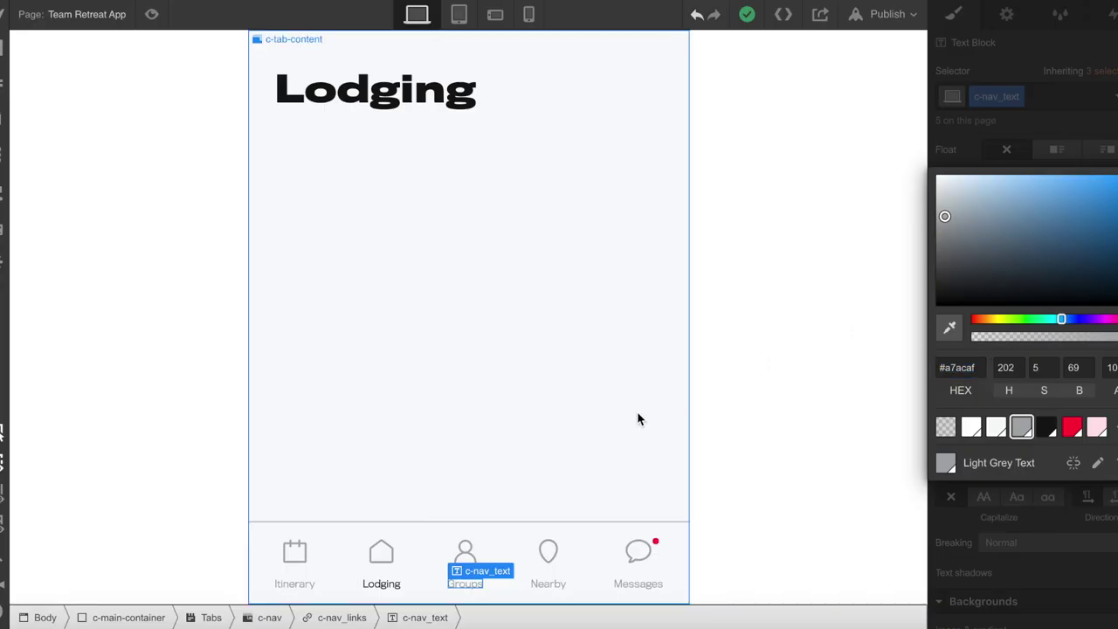
click(655, 539)
scroll(1071, 373, down, 3)
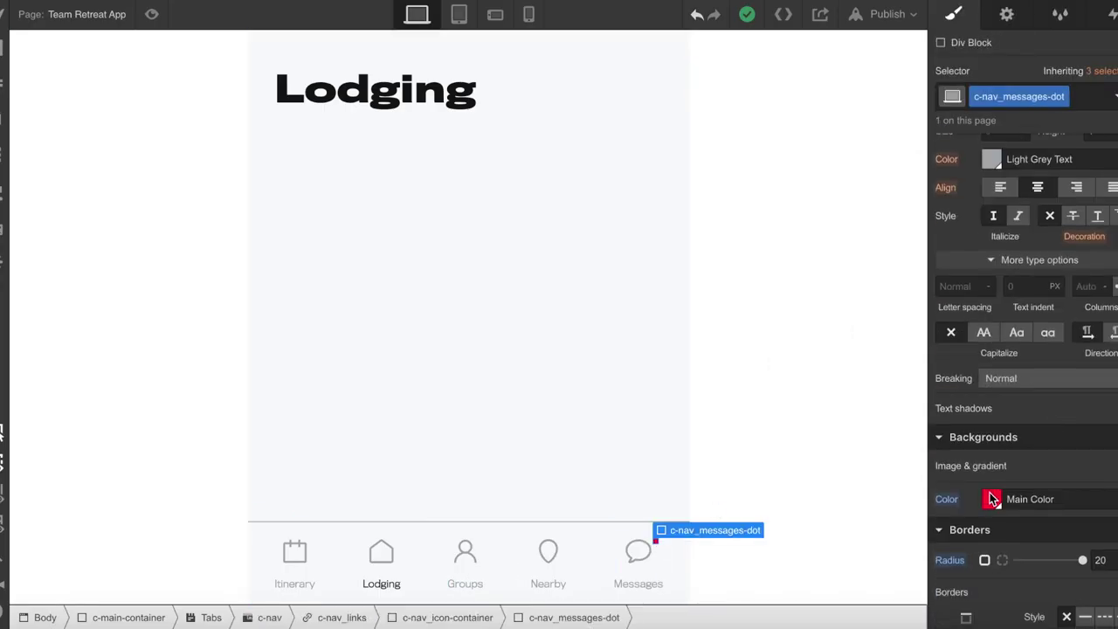
click(992, 499)
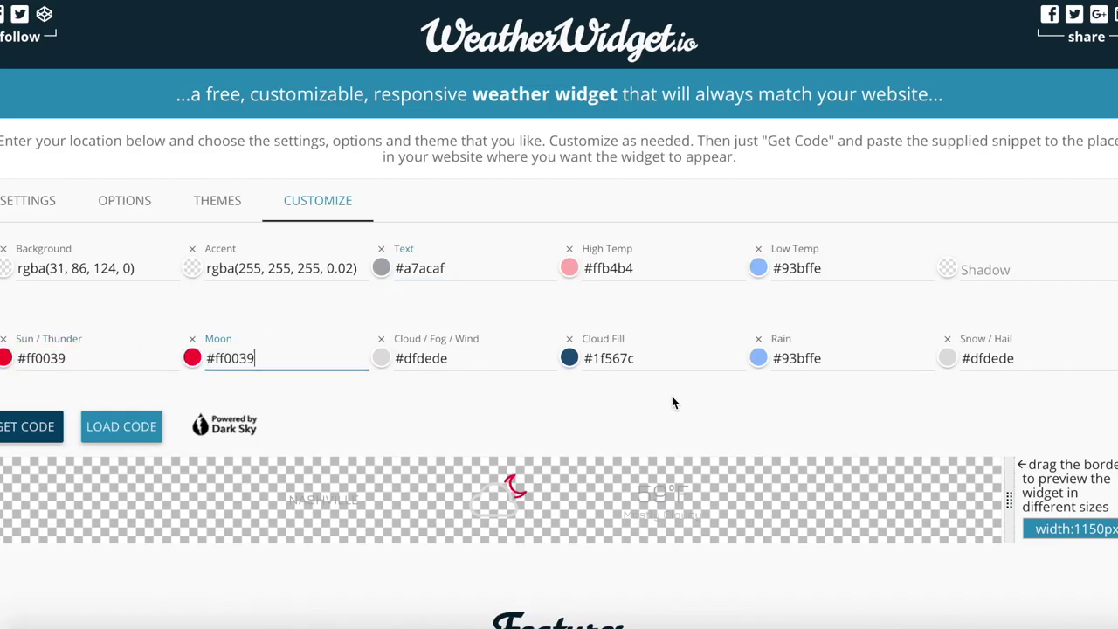
Make the widget's cloud fill transparent and move on to the rain colour.
click(583, 365)
text(rgba(31, 86, 124, 0))
click(669, 492)
key(Tab)
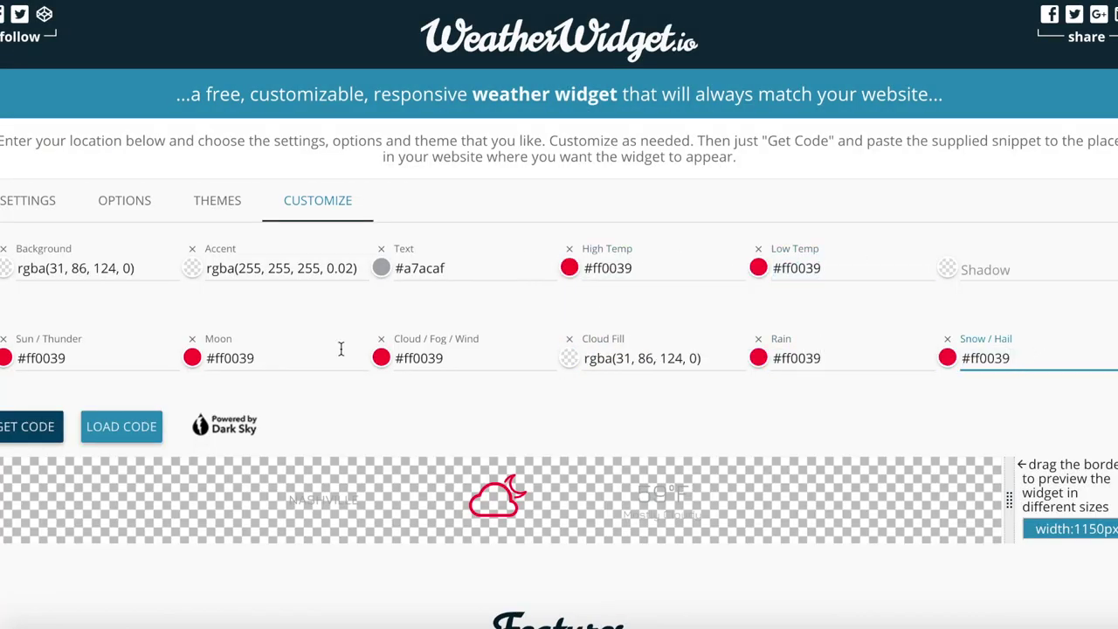
Copy the widget embed code and paste it into an Embed under the Lodging heading.
click(29, 428)
click(604, 479)
click(717, 544)
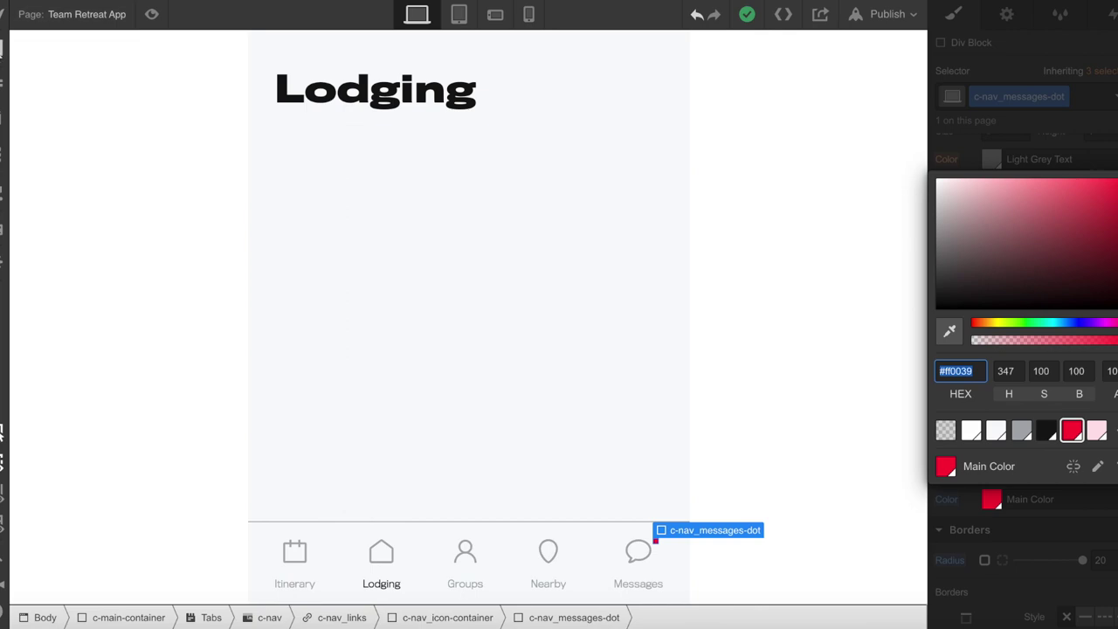
key(a)
scroll(122, 350, down, 6)
drag(200, 334, 378, 203)
key(ctrl+v)
Save the embed and add a div block below it with class c-lodging-card.
click(351, 549)
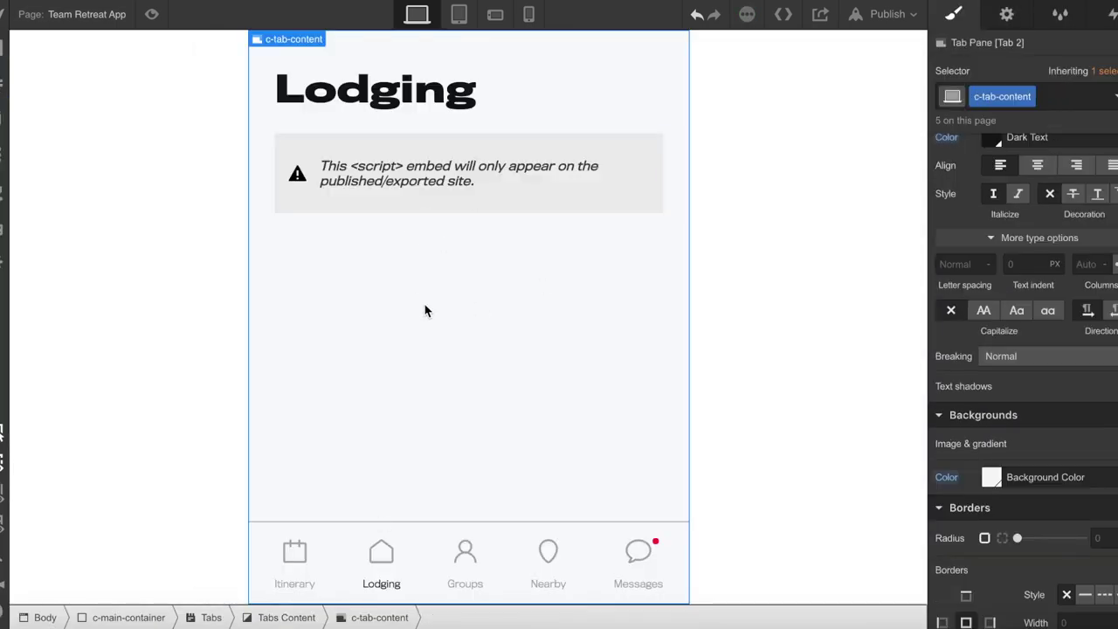
click(4, 49)
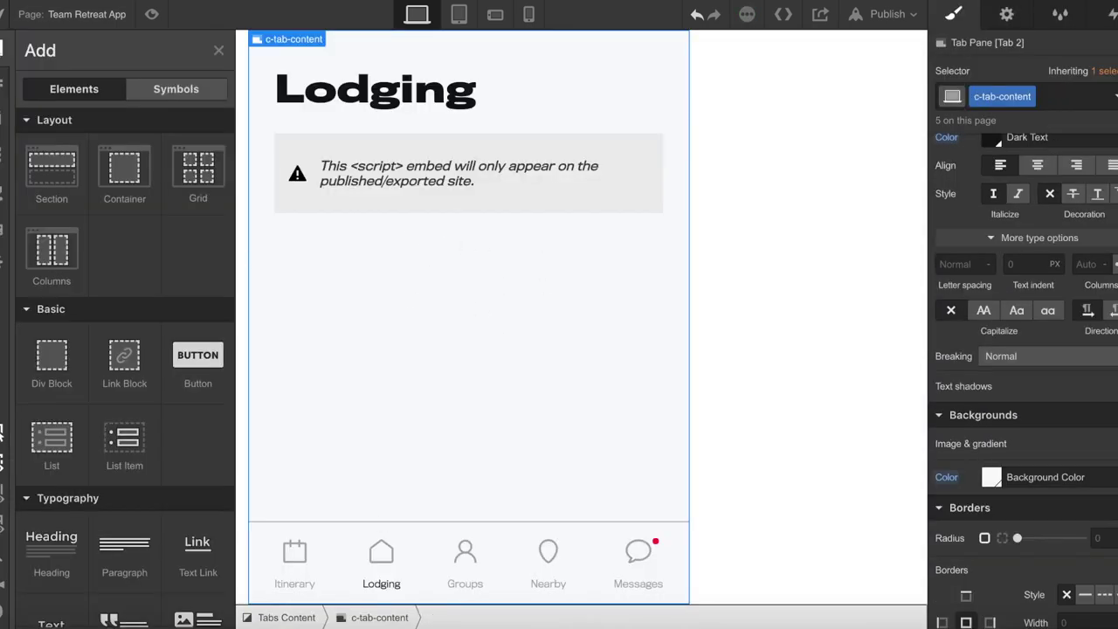
click(51, 360)
click(1004, 93)
text(c-lodging)
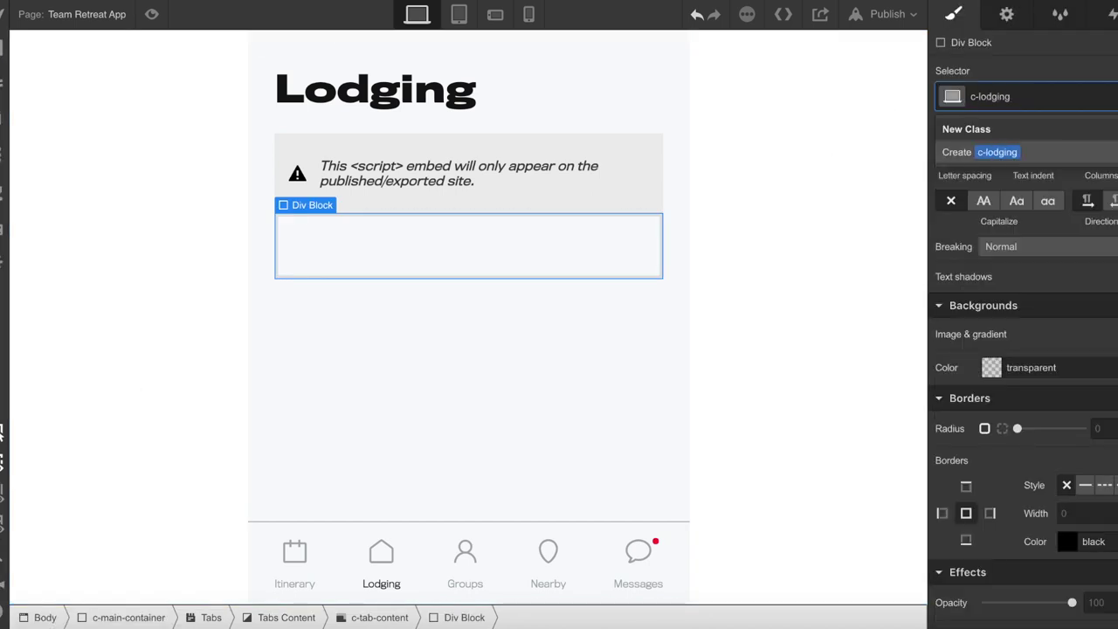
text(-card)
key(Return)
Give c-lodging-card a Light Red background, 26 corner radius and padding.
click(991, 368)
click(1096, 335)
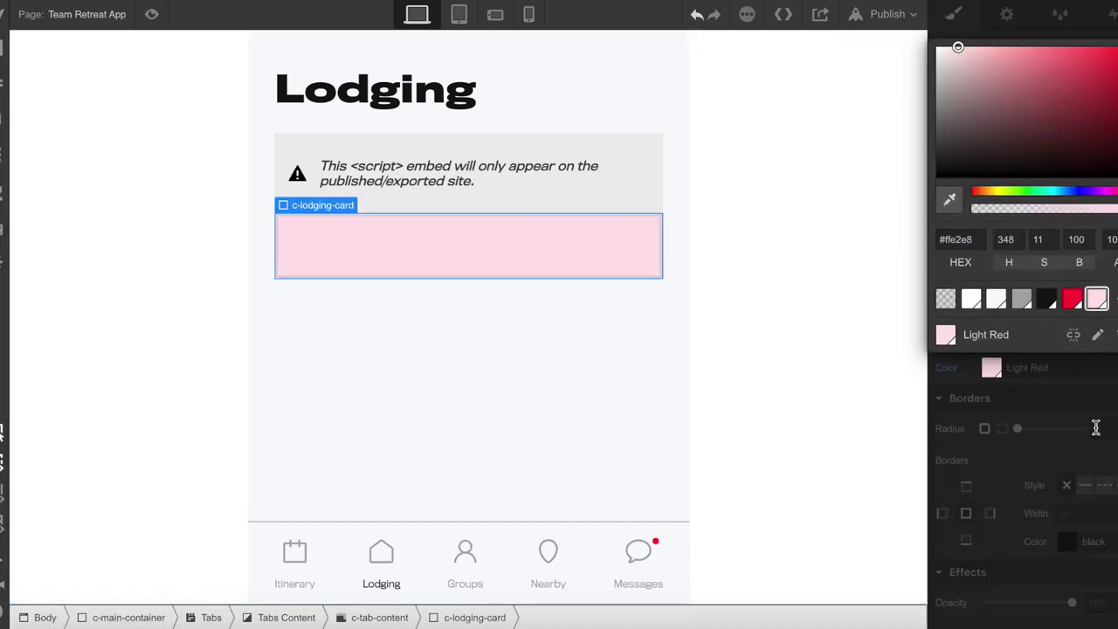
click(1098, 428)
text(26)
scroll(1046, 412, up, 5)
drag(993, 305, 1073, 263)
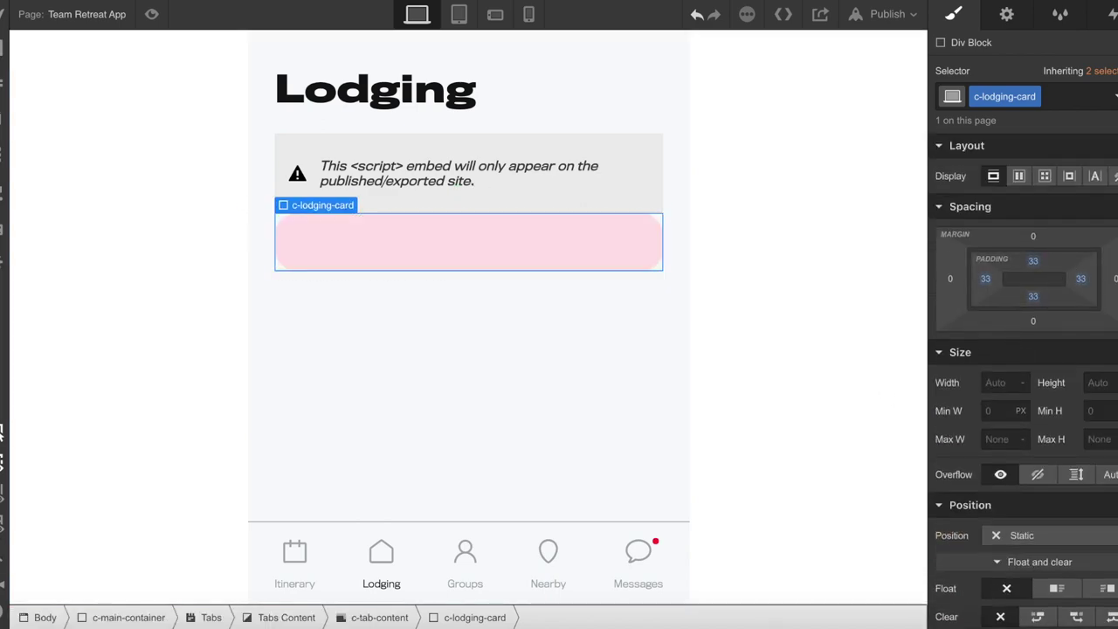
Put a paragraph inside the pink card and start retyping its text as Girls' Place.
key(a)
drag(125, 581, 349, 244)
double_click(299, 238)
text(FG)
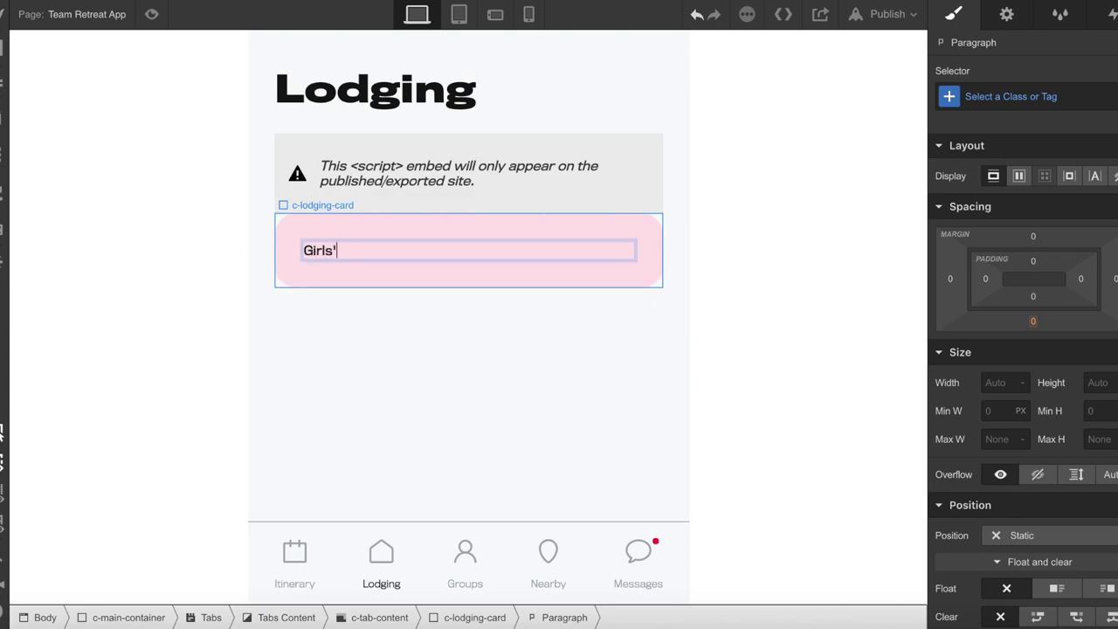
text(rls' Place)
Make the card text red Main Color and the Girls' Place label size 12.
click(401, 269)
scroll(1022, 349, down, 5)
click(948, 225)
click(1072, 331)
click(367, 251)
click(1003, 199)
text(12)
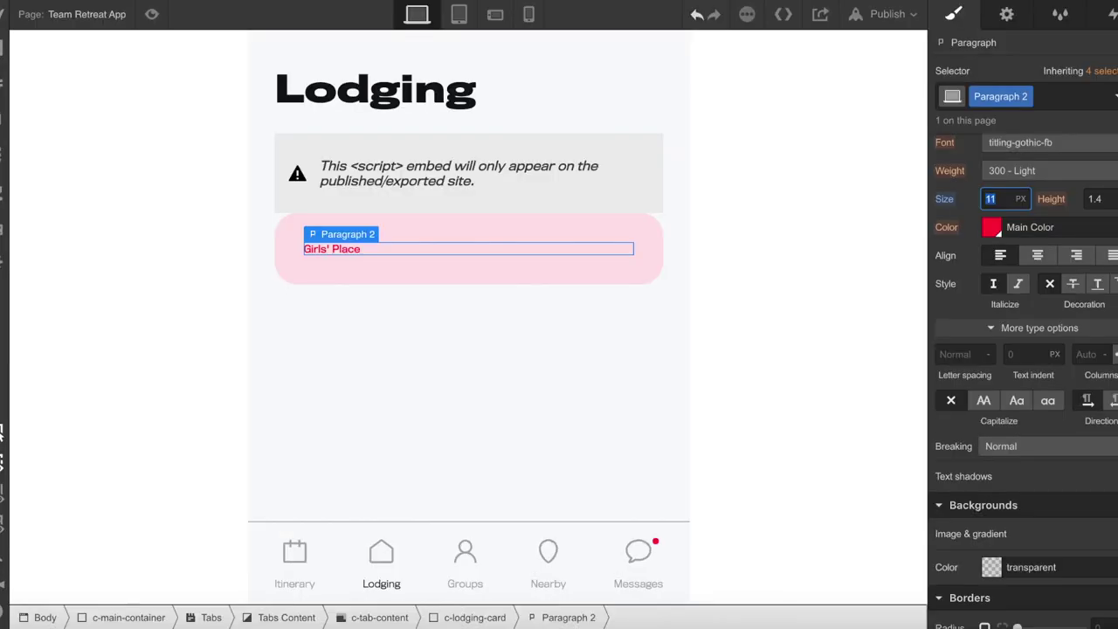
Add a link block holding the address paragraph at 17 px with 1.6 line height.
key(a)
drag(124, 358, 407, 294)
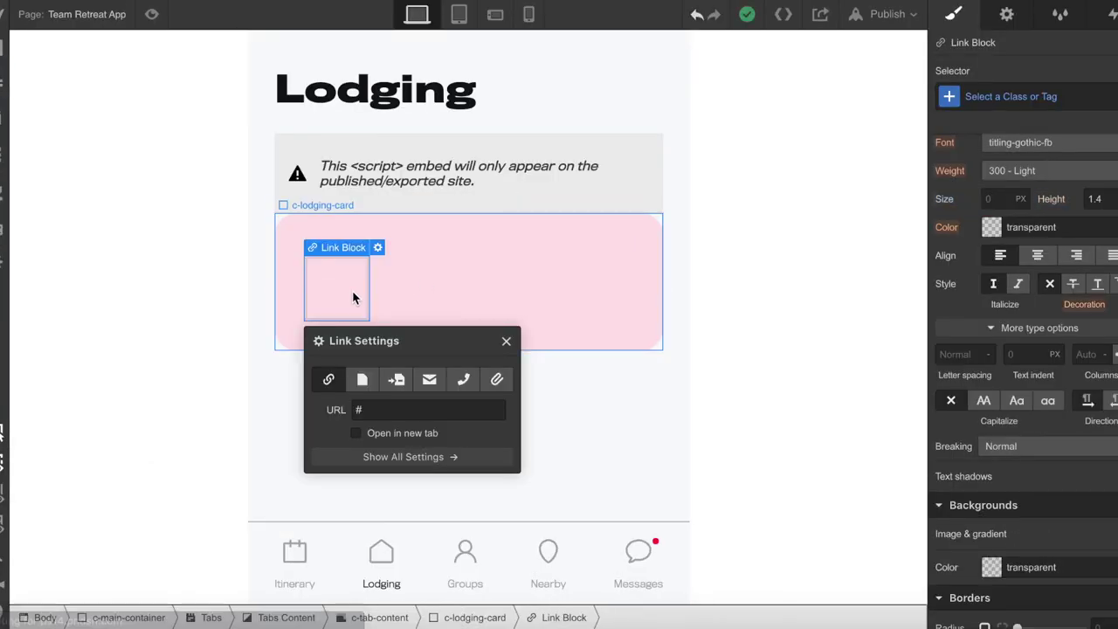
key(ctrl+v)
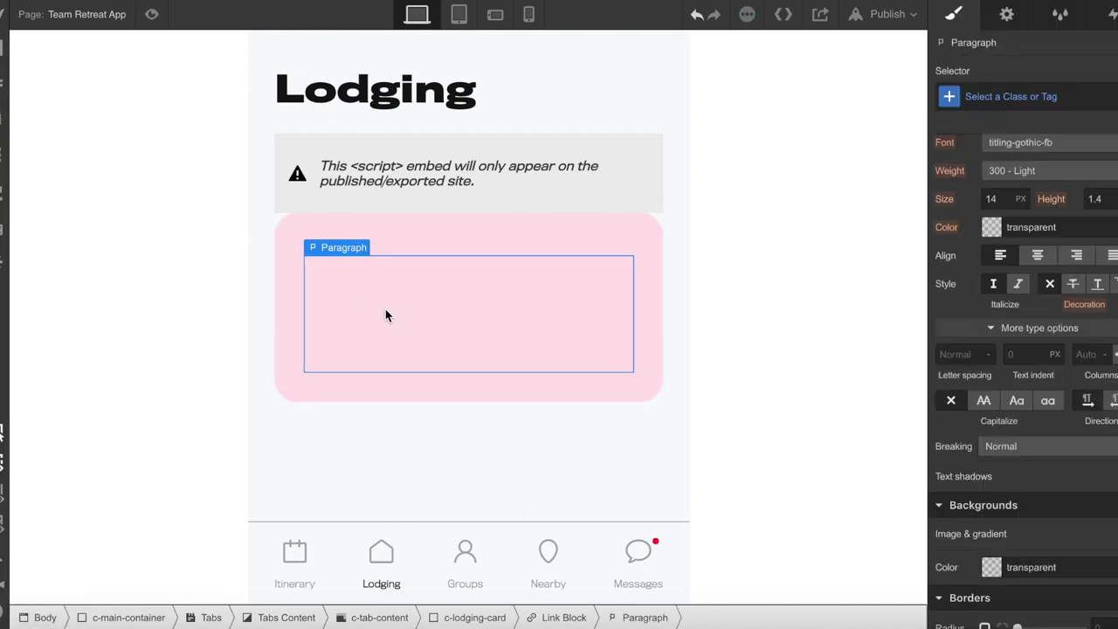
key(ctrl+a)
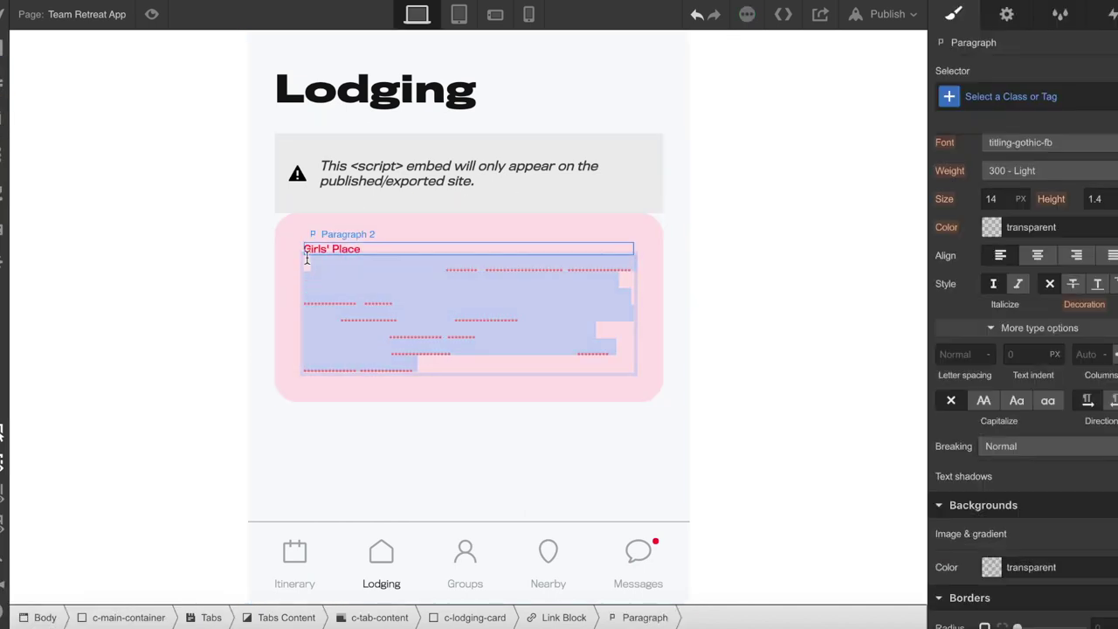
key(BackSpace)
key(BackSpace)
key(BackSpace)
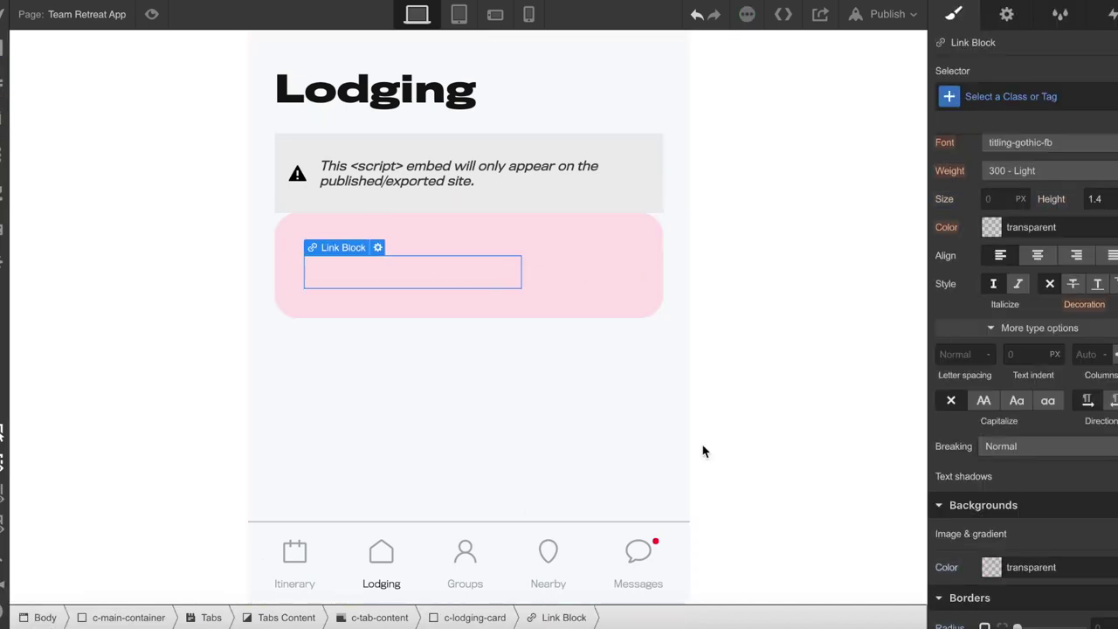
click(1003, 234)
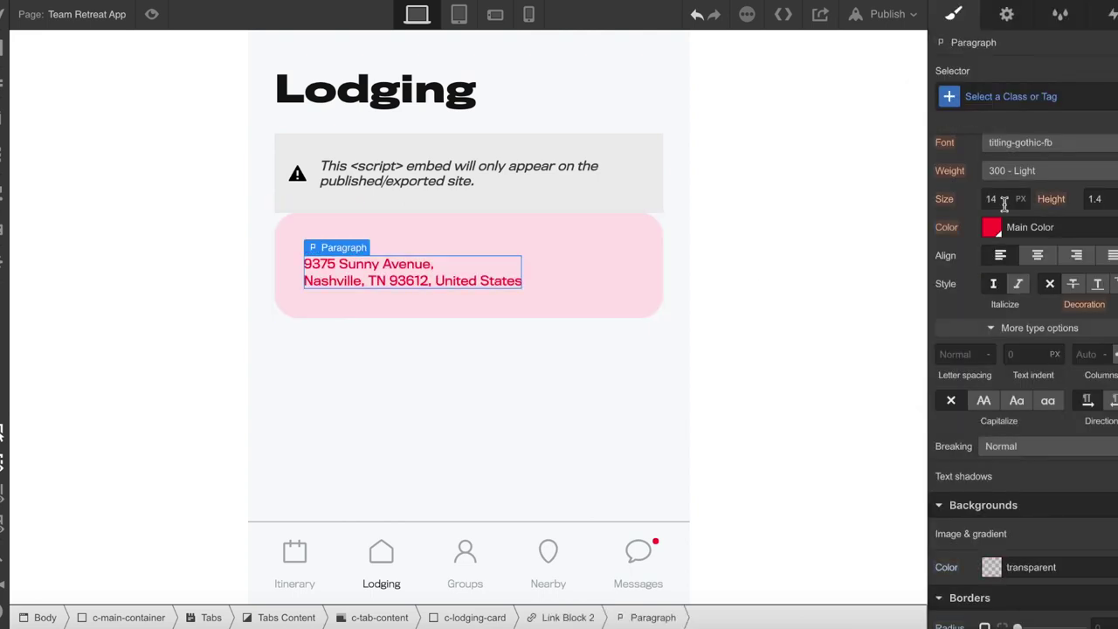
text(17)
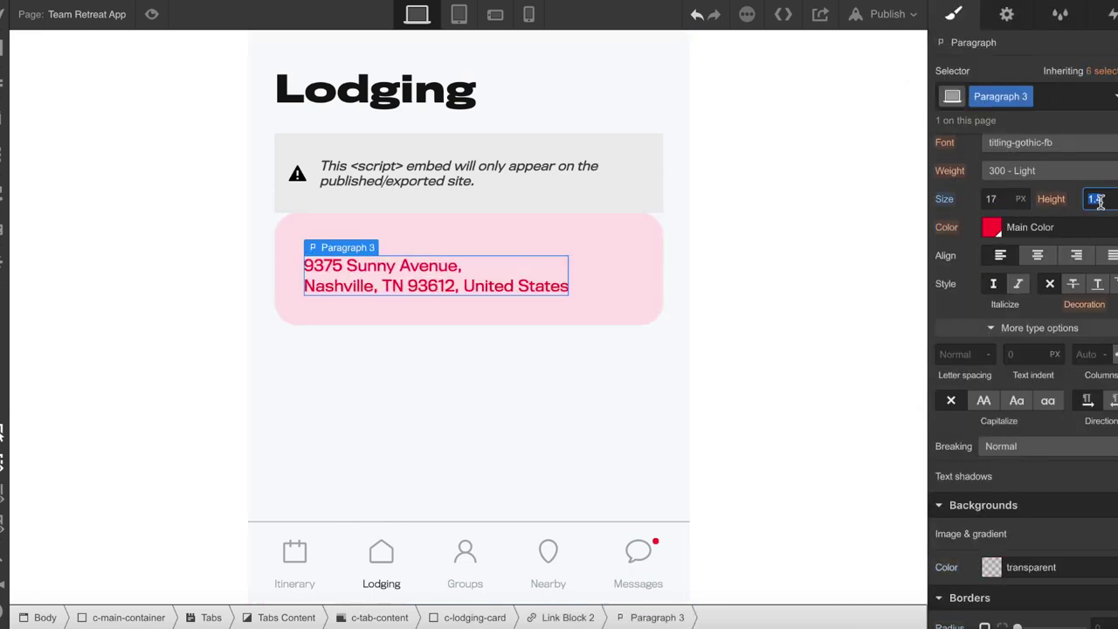
text(1.6)
Move the Girls' Place label above the address link.
click(579, 283)
click(332, 249)
drag(332, 249, 467, 309)
Drag the arrow image from Assets into the address link and size it 14 px wide.
key(a)
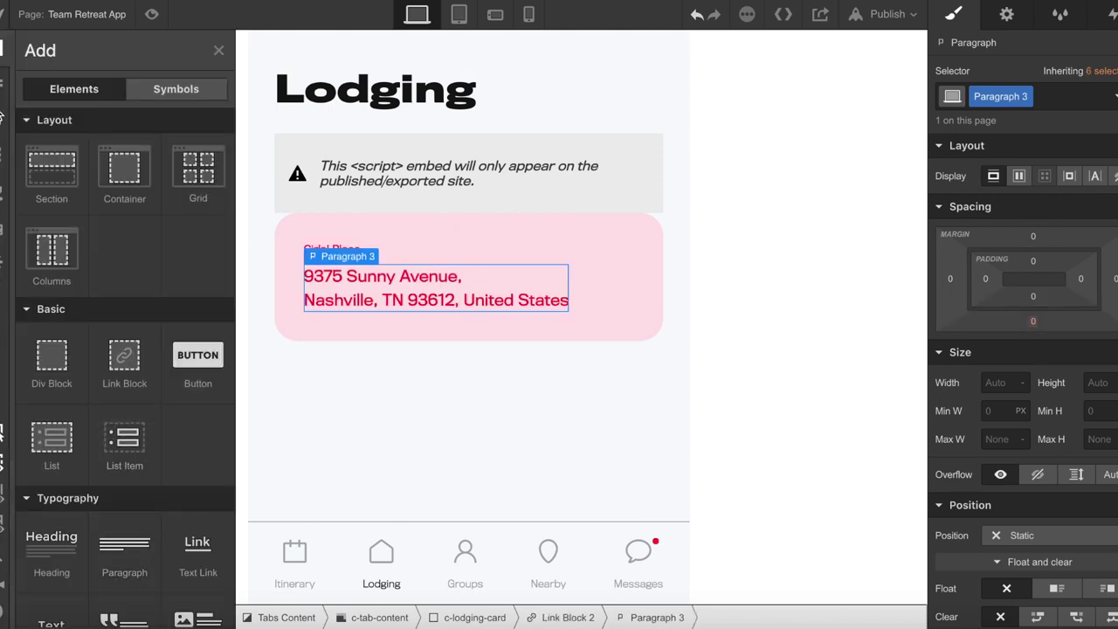
key(p)
key(j)
key(z)
drag(589, 276, 610, 301)
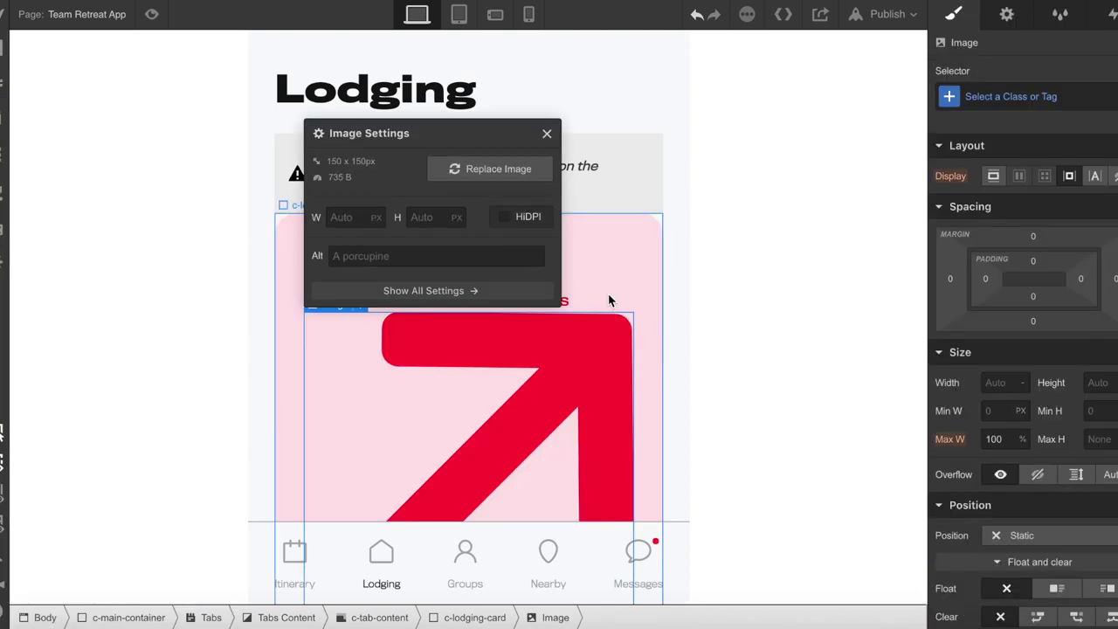
key(Return)
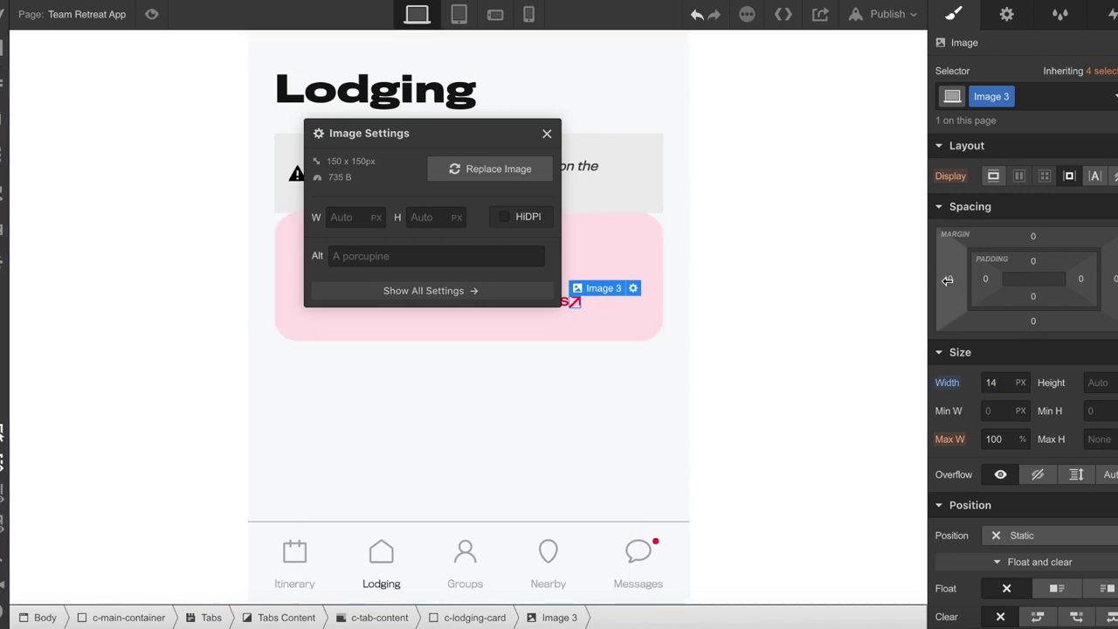
click(554, 261)
Make the address paragraph inline-block and add an empty div block beneath it.
click(537, 285)
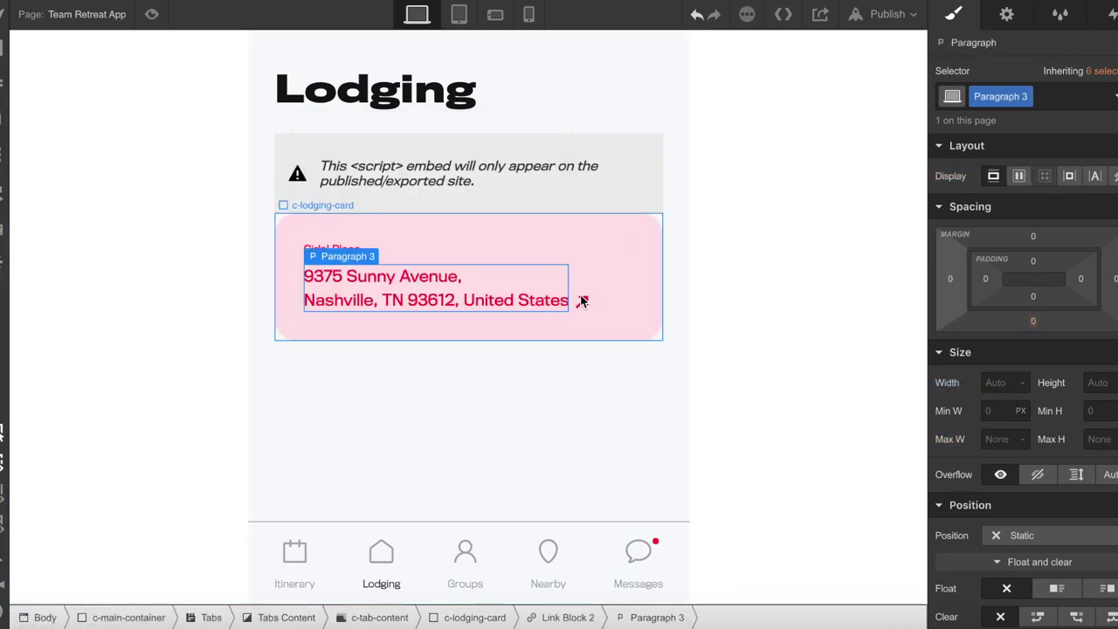
click(581, 300)
key(z)
key(s)
click(530, 294)
click(524, 300)
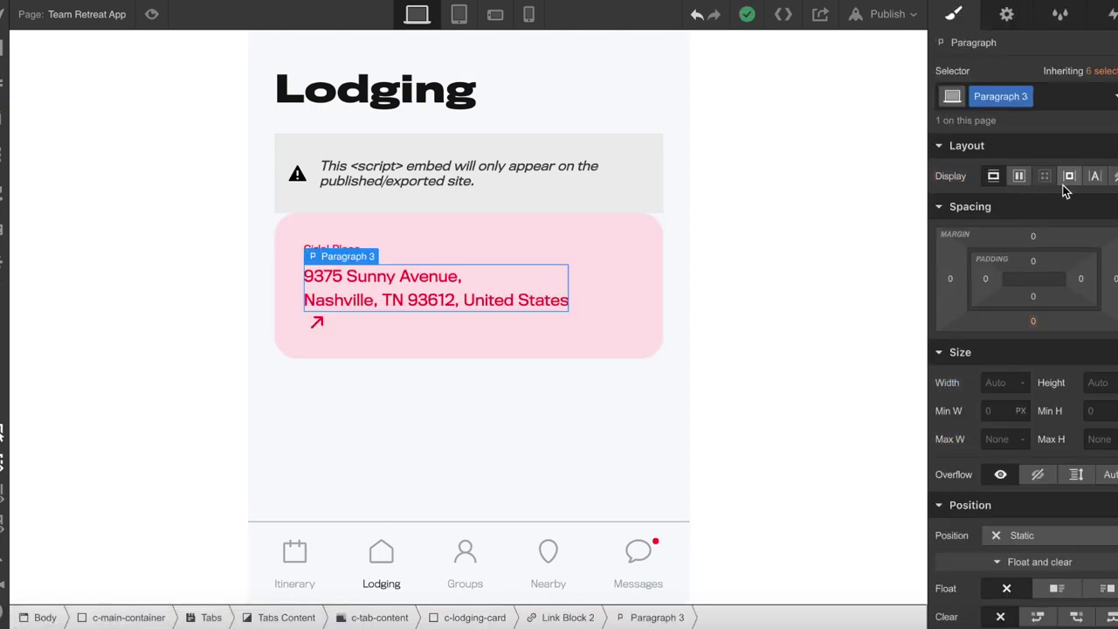
click(1069, 176)
click(620, 286)
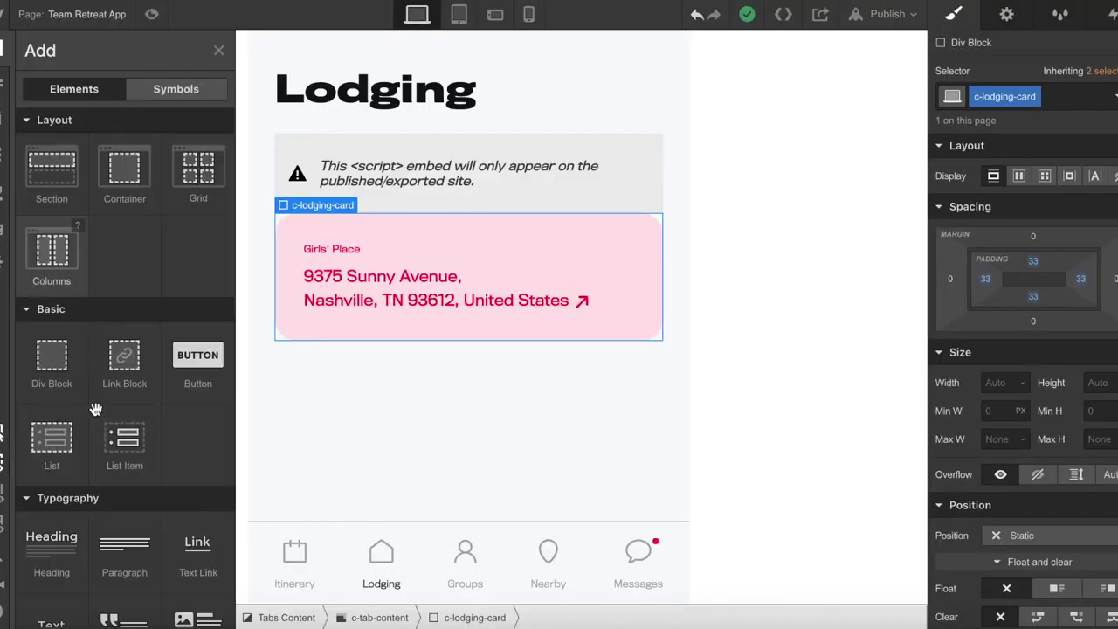
drag(50, 367, 638, 349)
Nest a div in the new box and place the red Wi-Fi icon at 20 px wide.
click(5, 39)
drag(50, 369, 469, 367)
click(5, 39)
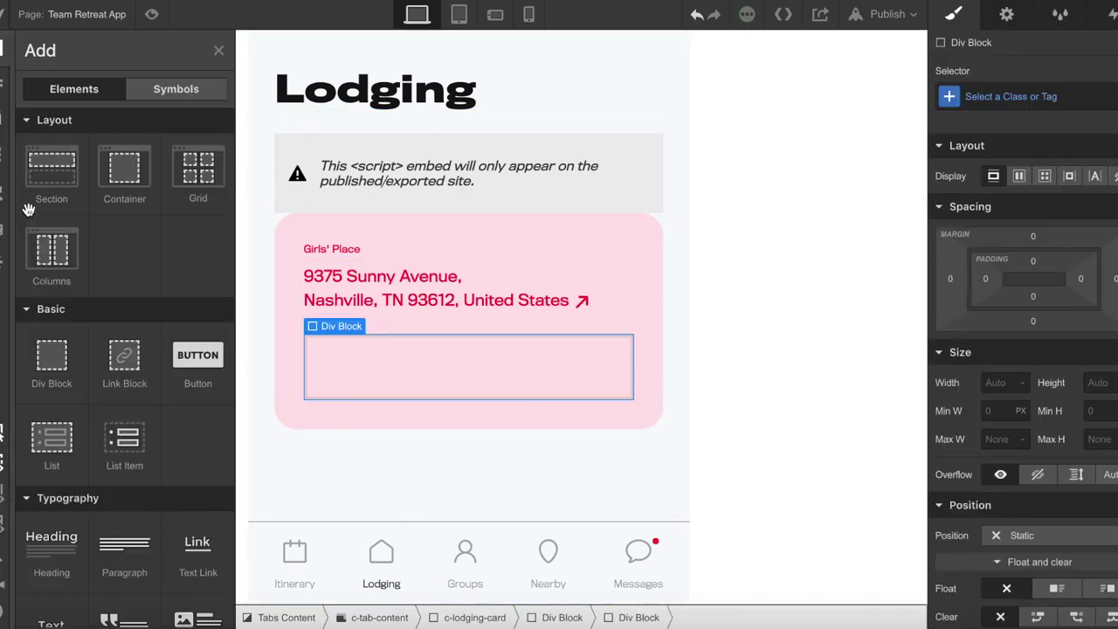
click(6, 236)
click(5, 262)
drag(183, 439, 363, 375)
text(20)
key(Return)
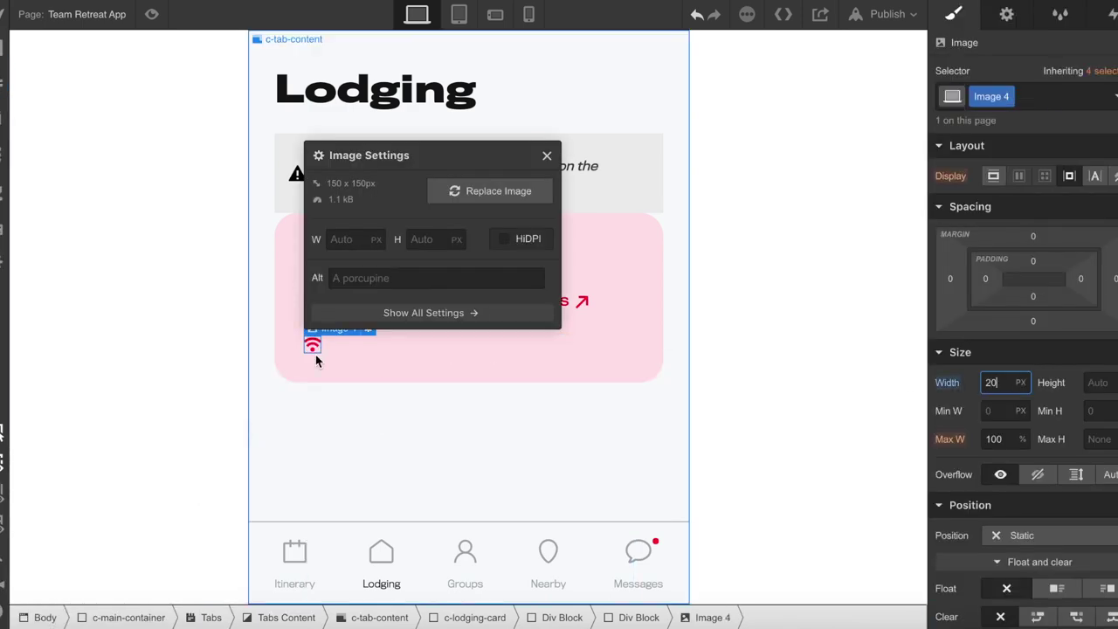
click(393, 343)
Add a paragraph beside the Wi-Fi icon with the pasted Wi-Fi text in 200 Extra Light.
click(6, 39)
drag(117, 536, 406, 421)
double_click(406, 421)
key(ctrl+a)
key(ctrl+v)
scroll(1013, 375, down, 5)
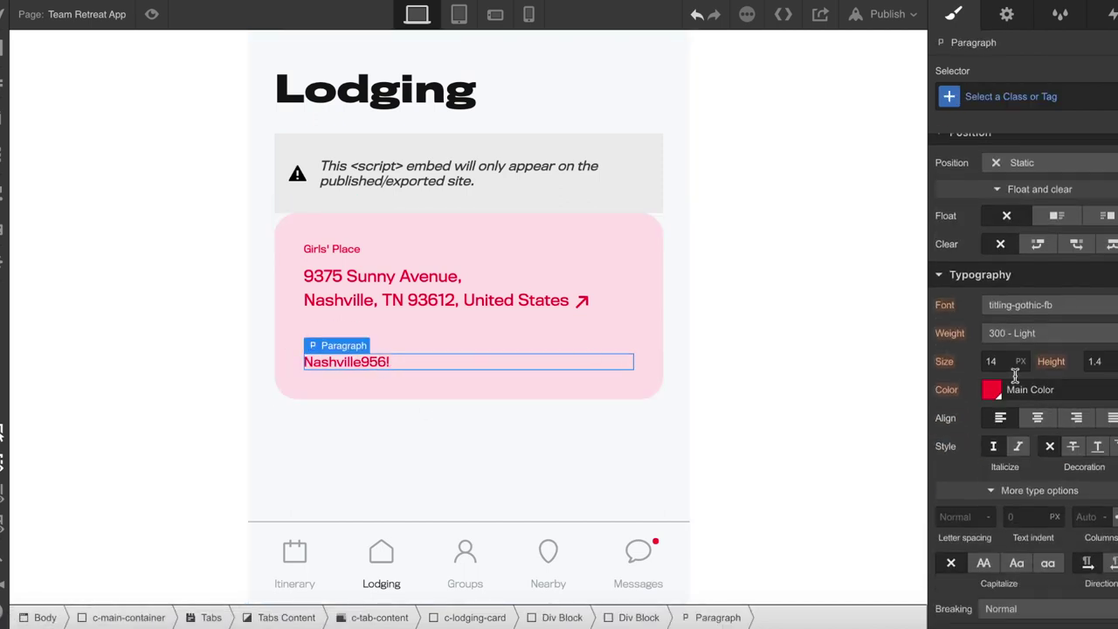
click(1026, 333)
click(1022, 309)
click(1005, 362)
scroll(1022, 350, up, 5)
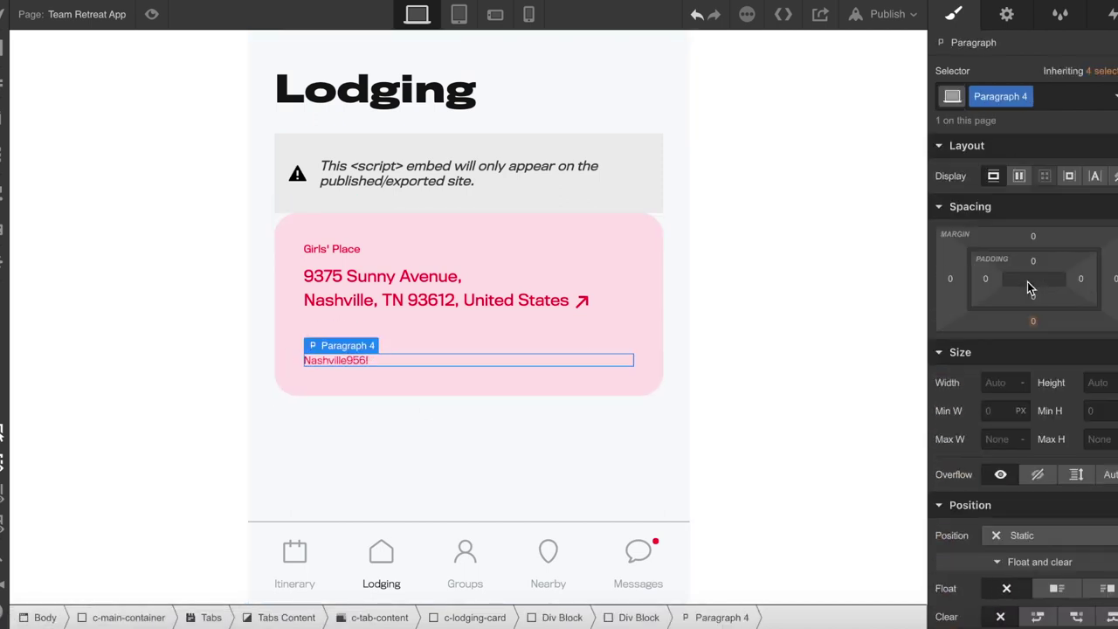
scroll(1063, 524, down, 5)
Duplicate the Wi-Fi icon-and-text row.
click(384, 336)
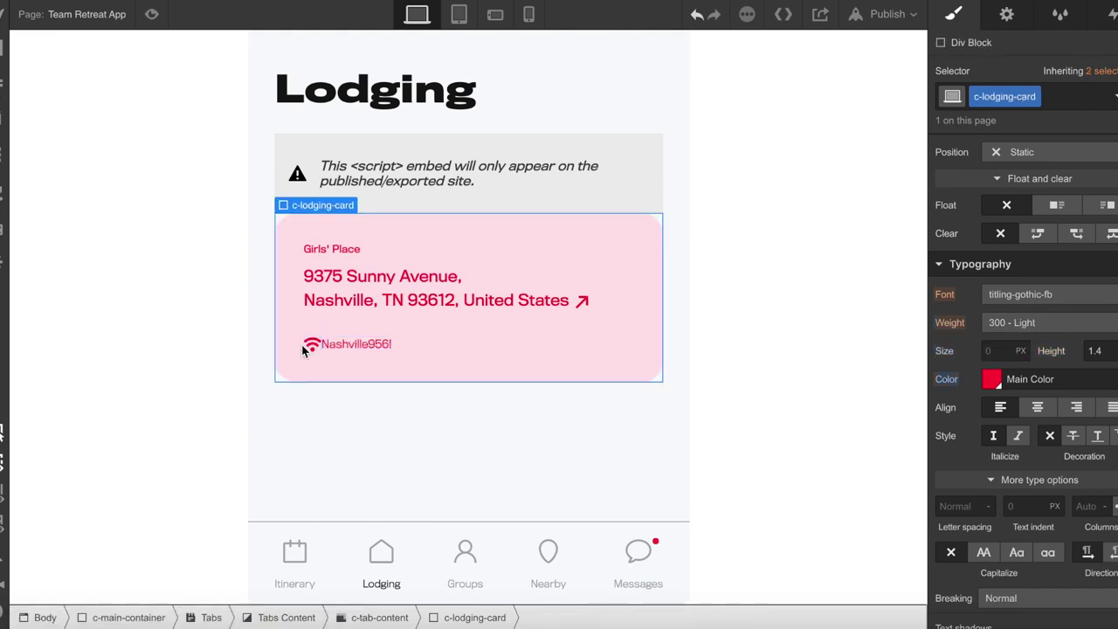
click(312, 344)
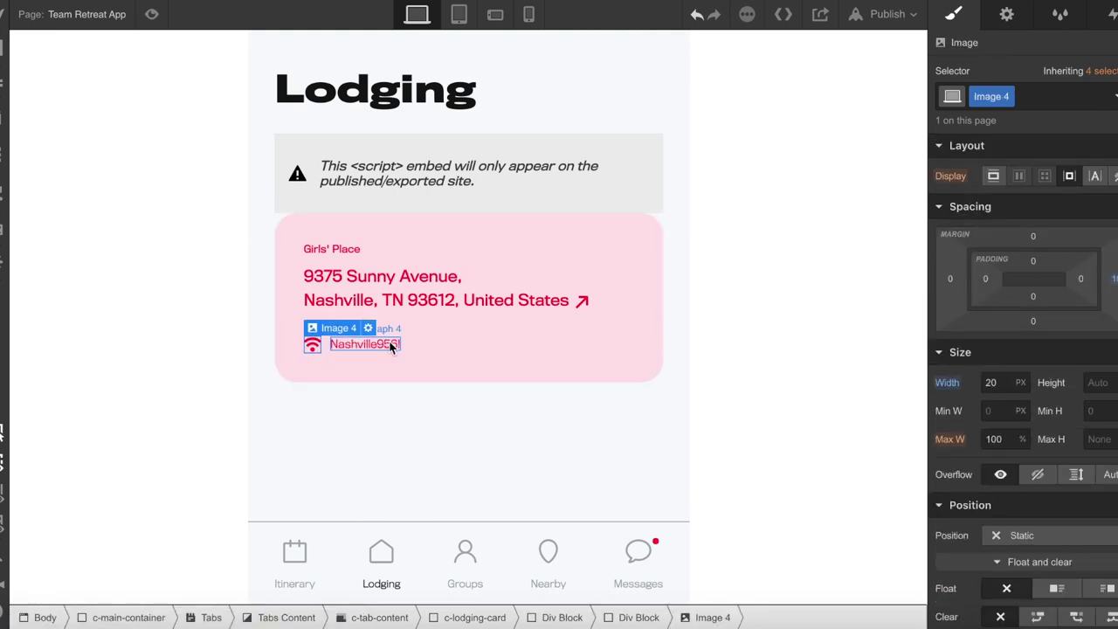
click(439, 347)
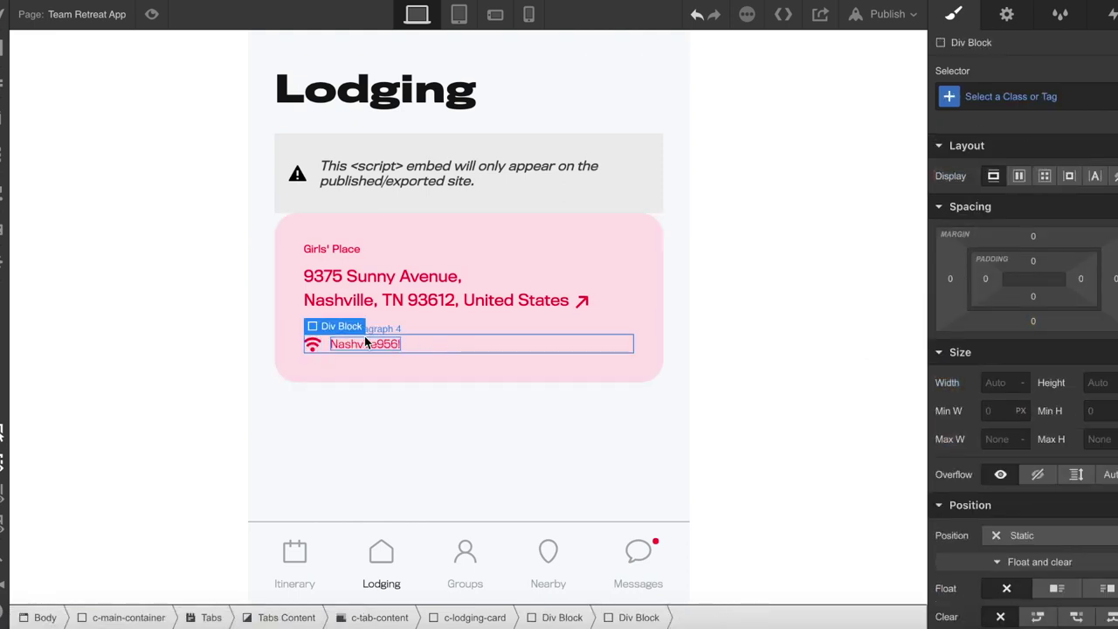
click(3, 113)
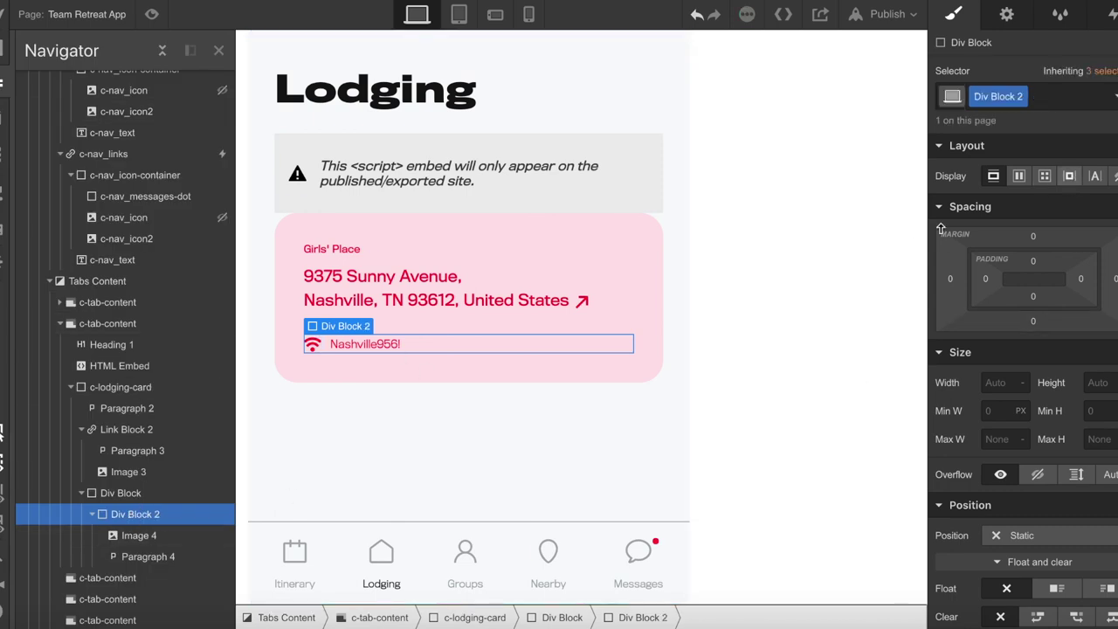
right_click(332, 343)
click(383, 438)
Swap the copied row's icon for lock_icon.svg and clear its text.
click(408, 345)
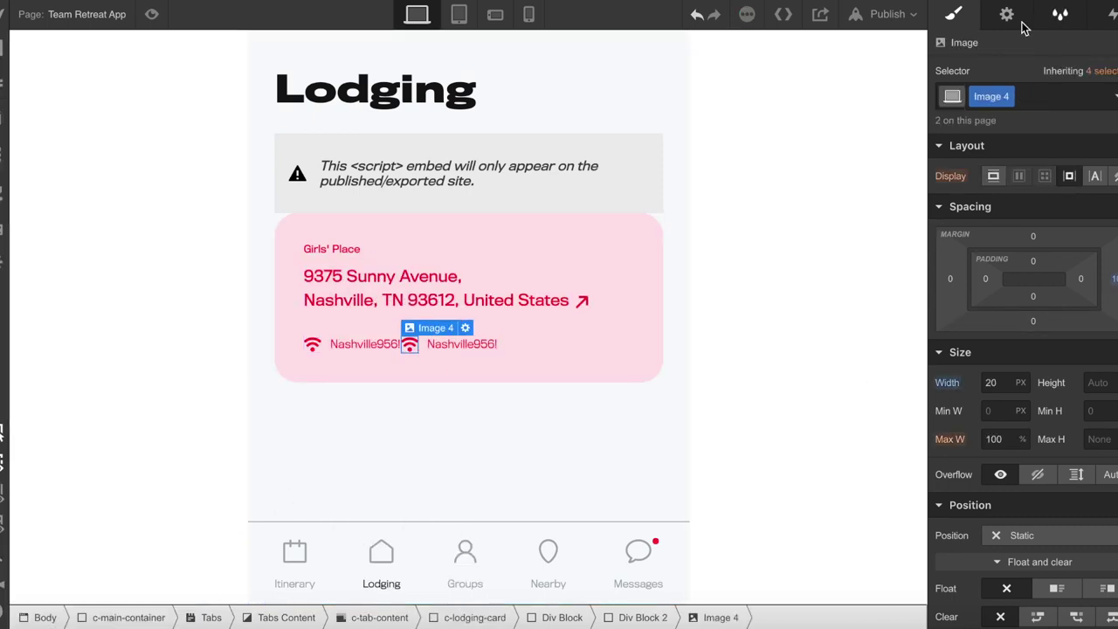
click(1009, 16)
click(996, 147)
scroll(122, 389, down, 2)
click(122, 389)
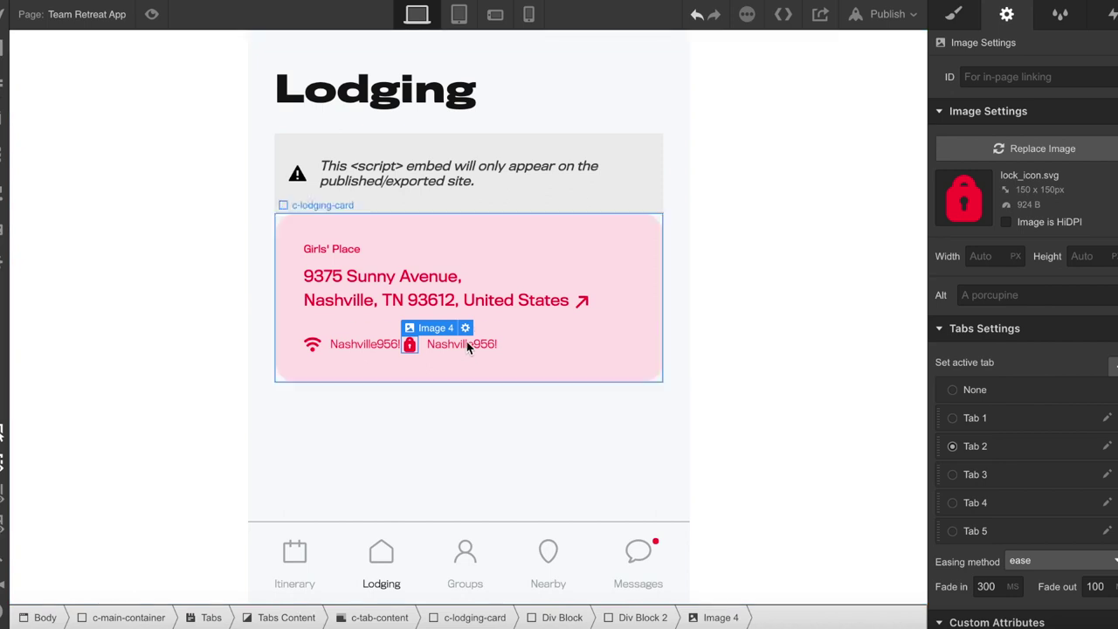
double_click(468, 346)
key(BackSpace)
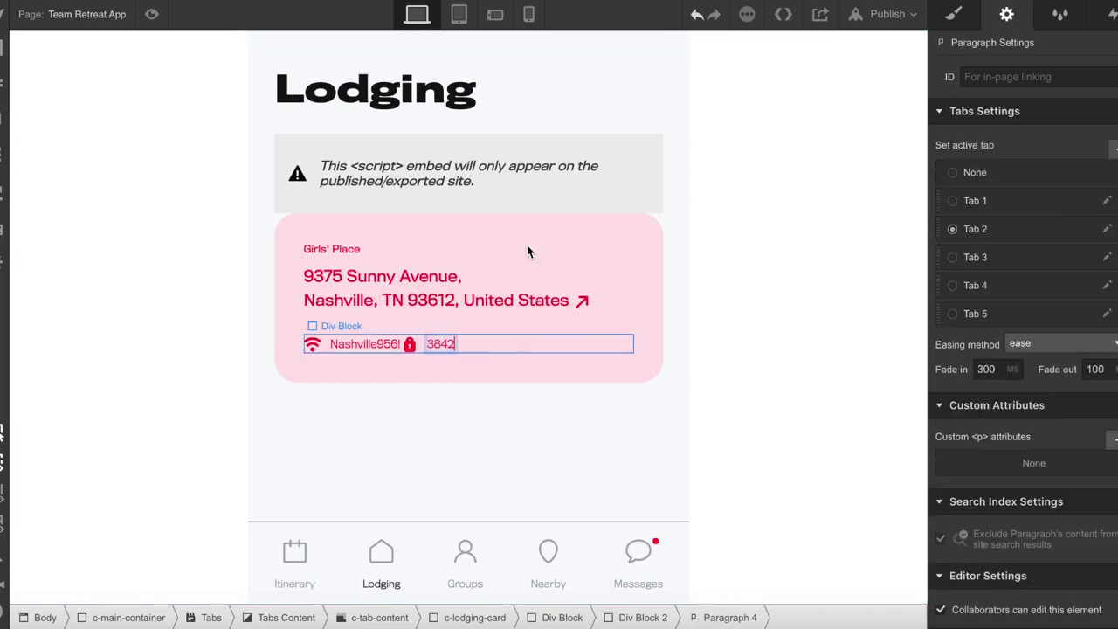
Set the containing row's display to flex so both lines sit side by side.
click(515, 345)
click(953, 16)
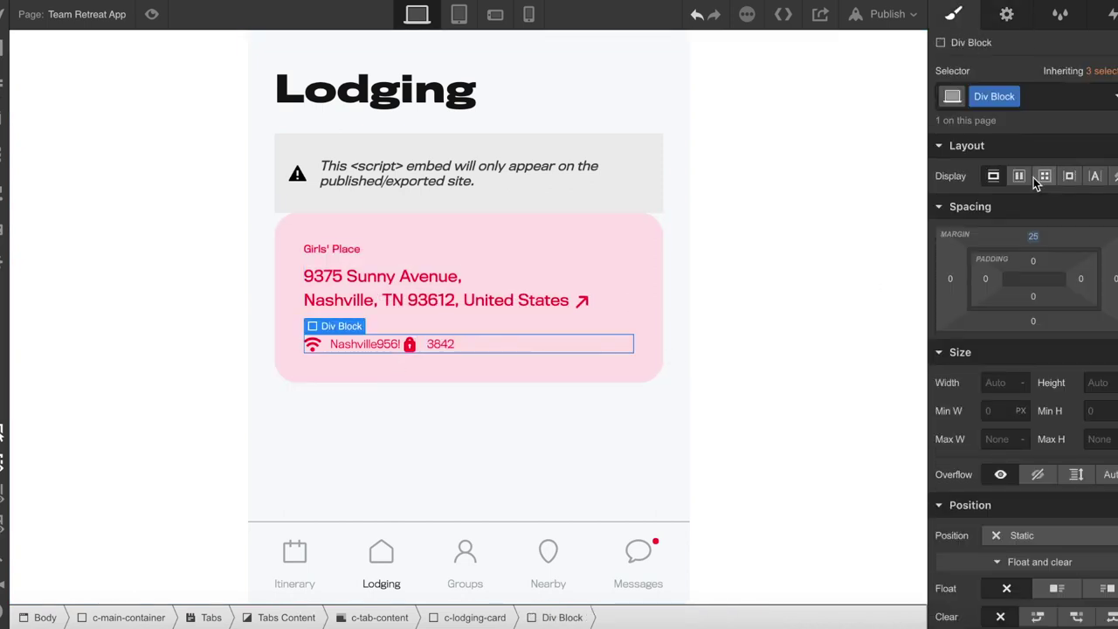
click(1019, 175)
Add a Button into the wifi row, right of the door code.
key(a)
drag(187, 374, 518, 345)
drag(131, 579, 153, 537)
scroll(1038, 387, down, 10)
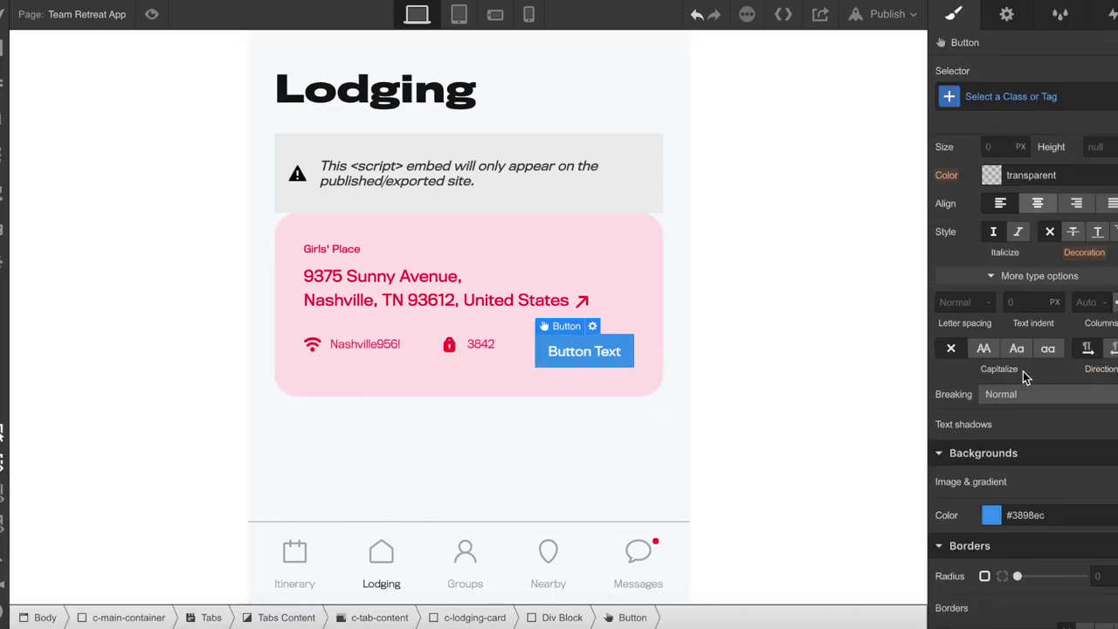
Give the button a new small_button class with red Main Color background, labelled 'Get Uber'.
click(990, 98)
text(small_button)
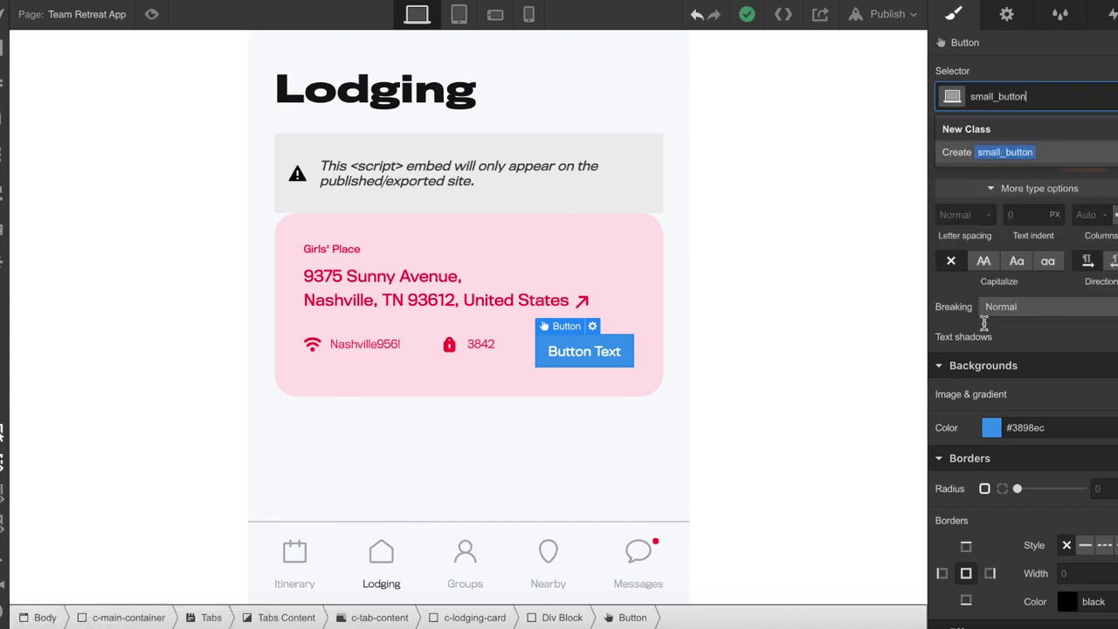
key(Return)
click(1013, 422)
click(1072, 396)
click(1055, 465)
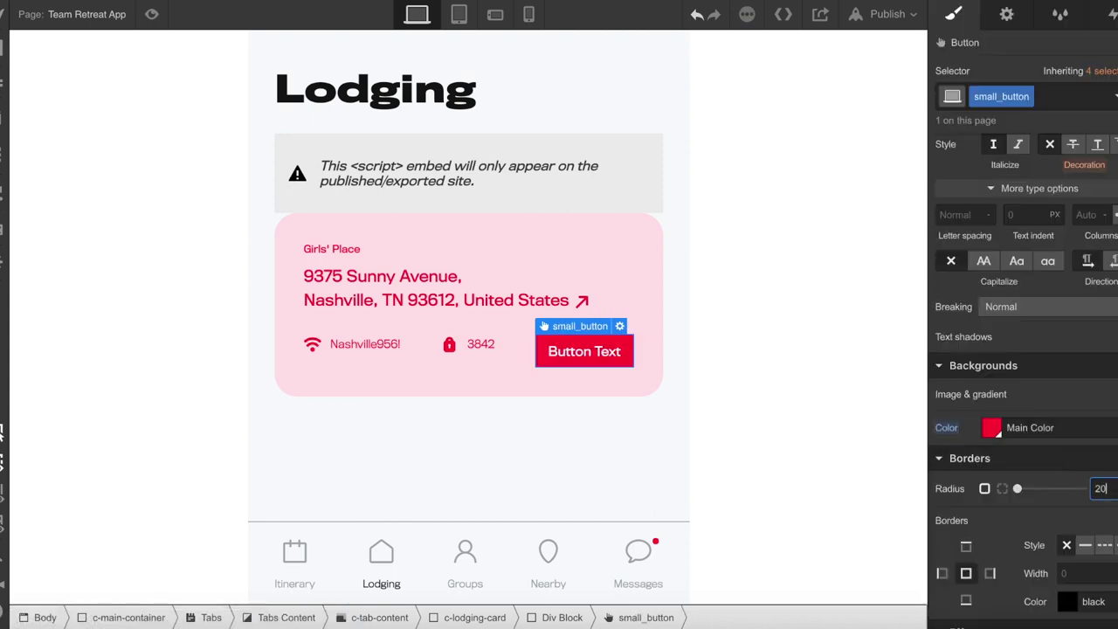
text(Get Uber)
key(Escape)
Reduce the row's top spacing and push the lodging card down from the notice above.
scroll(1009, 263, up, 3)
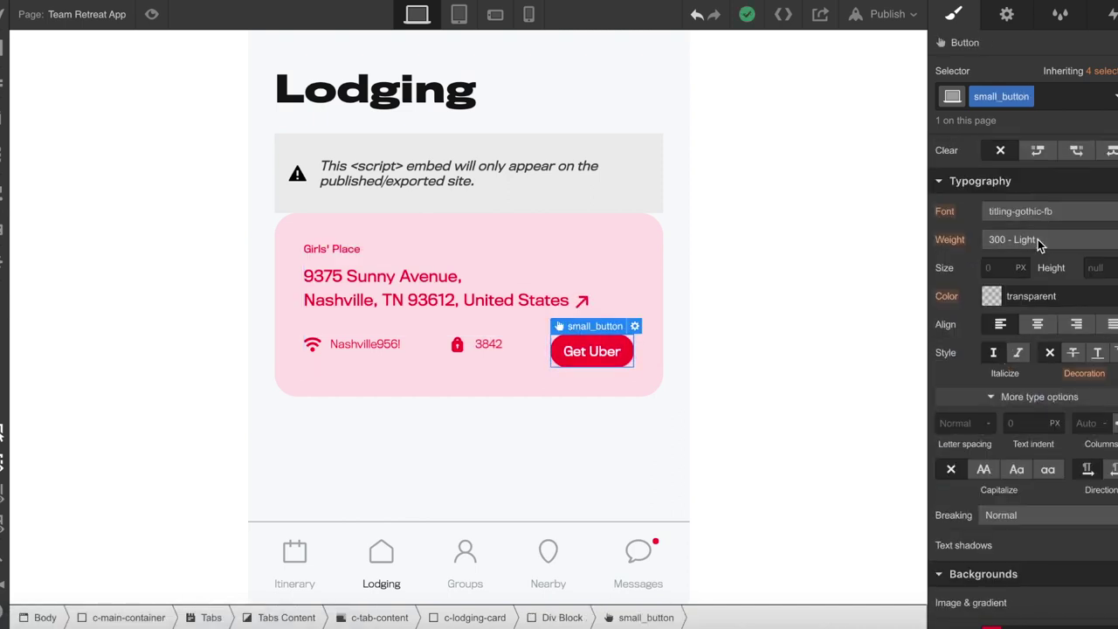
scroll(987, 387, down, 5)
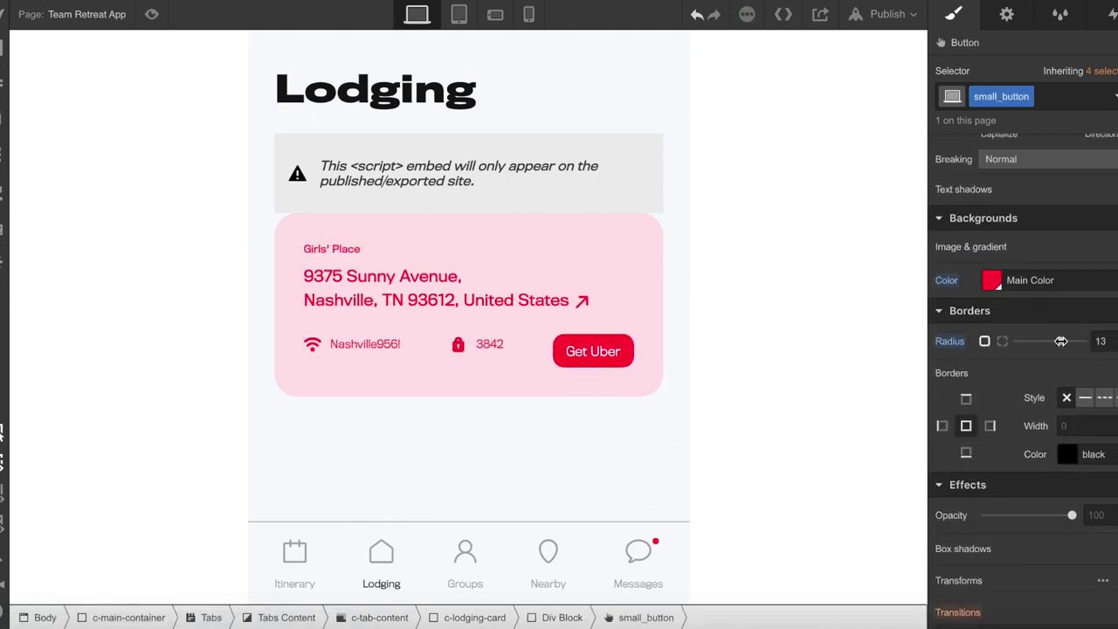
click(526, 355)
scroll(1029, 227, up, 5)
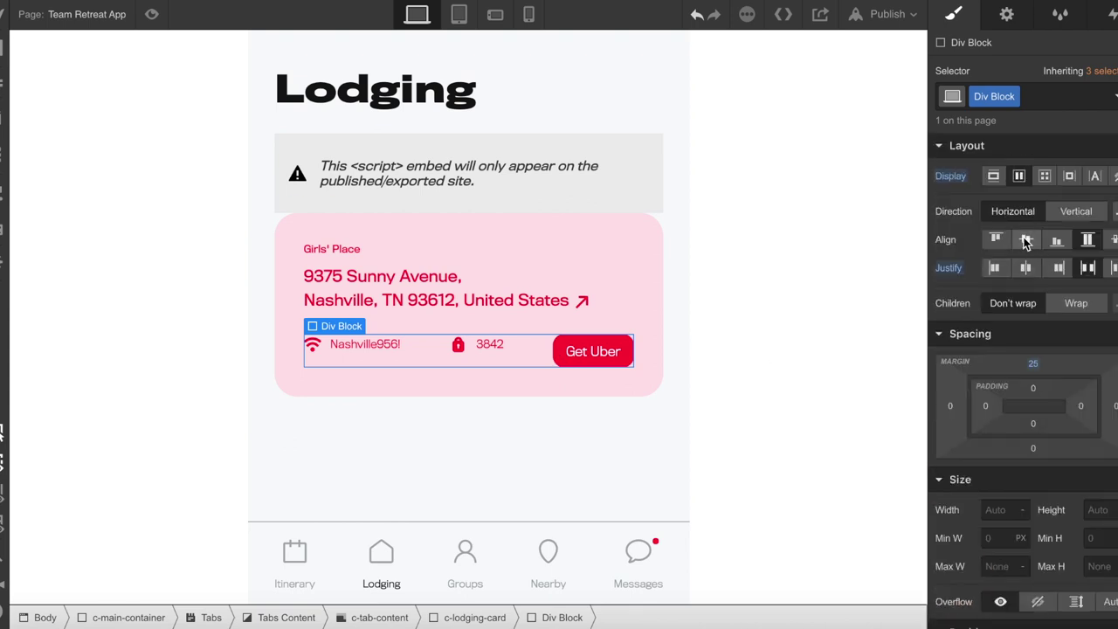
click(524, 392)
click(524, 354)
drag(1034, 362, 1047, 384)
click(639, 253)
drag(469, 216, 469, 242)
right_click(621, 401)
Duplicate the lodging card and retitle the copy from Girls' to Guys' Place.
key(super+d)
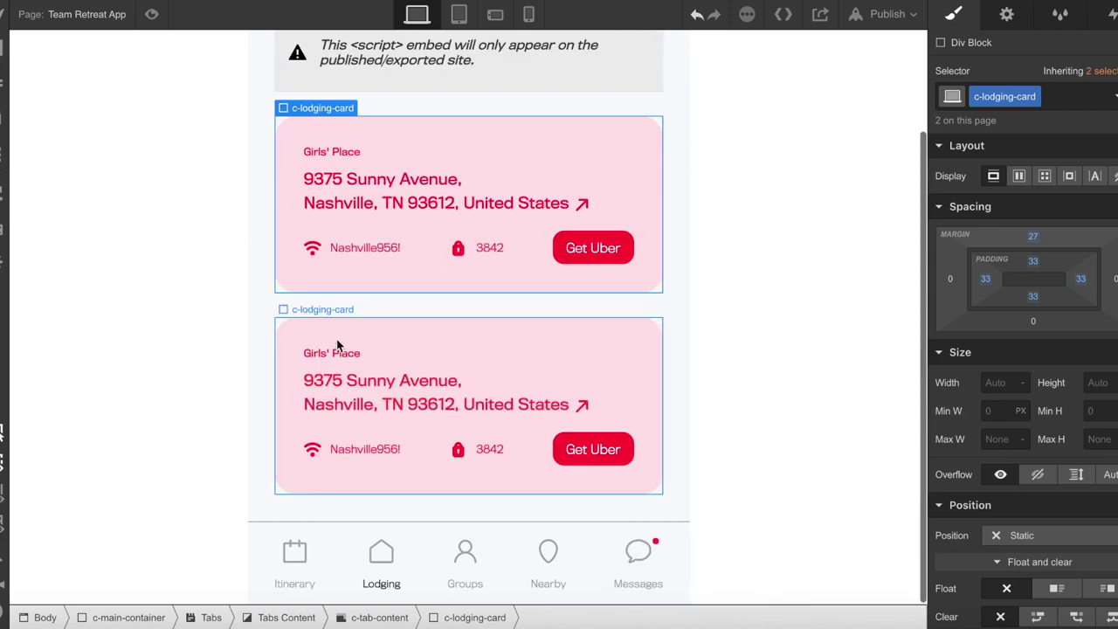
double_click(335, 352)
double_click(319, 353)
text(Guys)
Add combo class is--dark to the copied card with red Main Color background and white text.
click(463, 327)
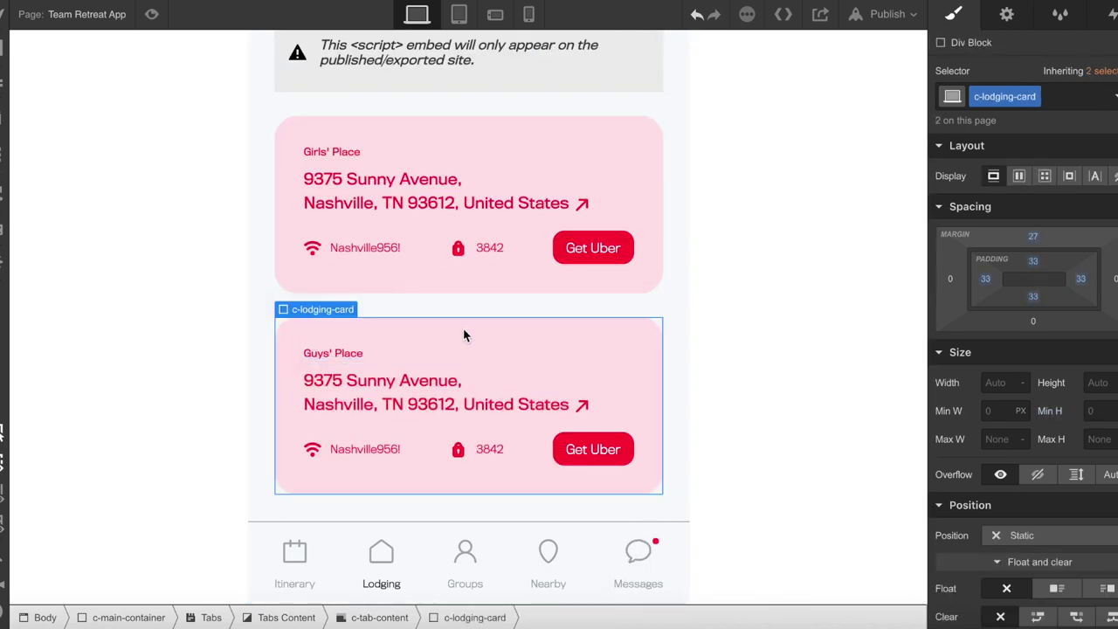
click(1070, 98)
text(is--dark)
key(Return)
scroll(1070, 389, down, 9)
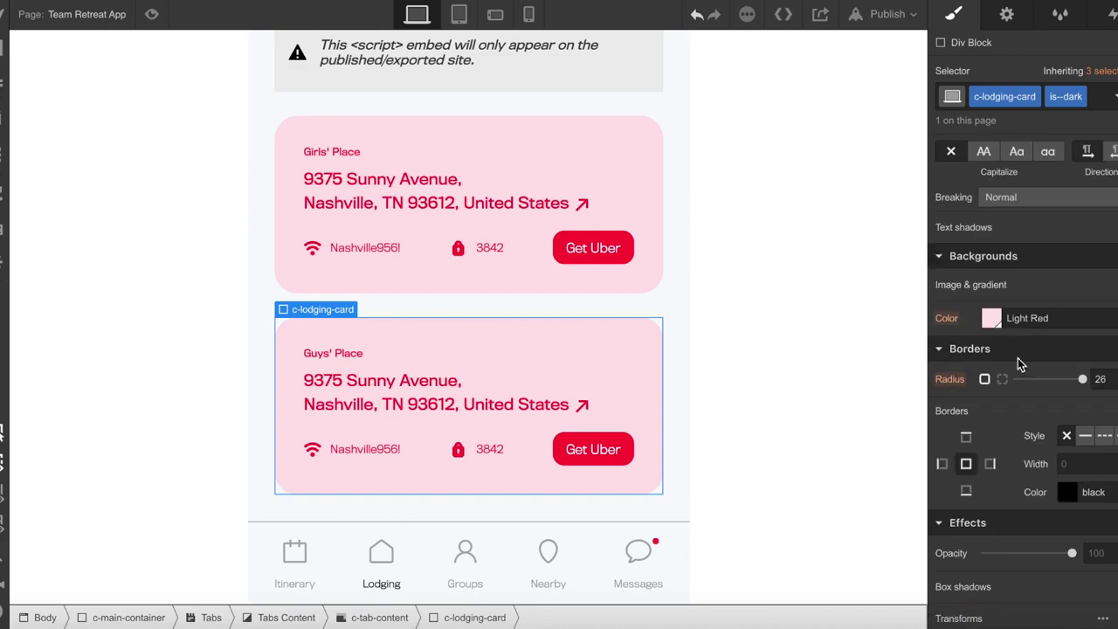
click(992, 317)
click(1073, 428)
scroll(990, 392, up, 5)
click(992, 393)
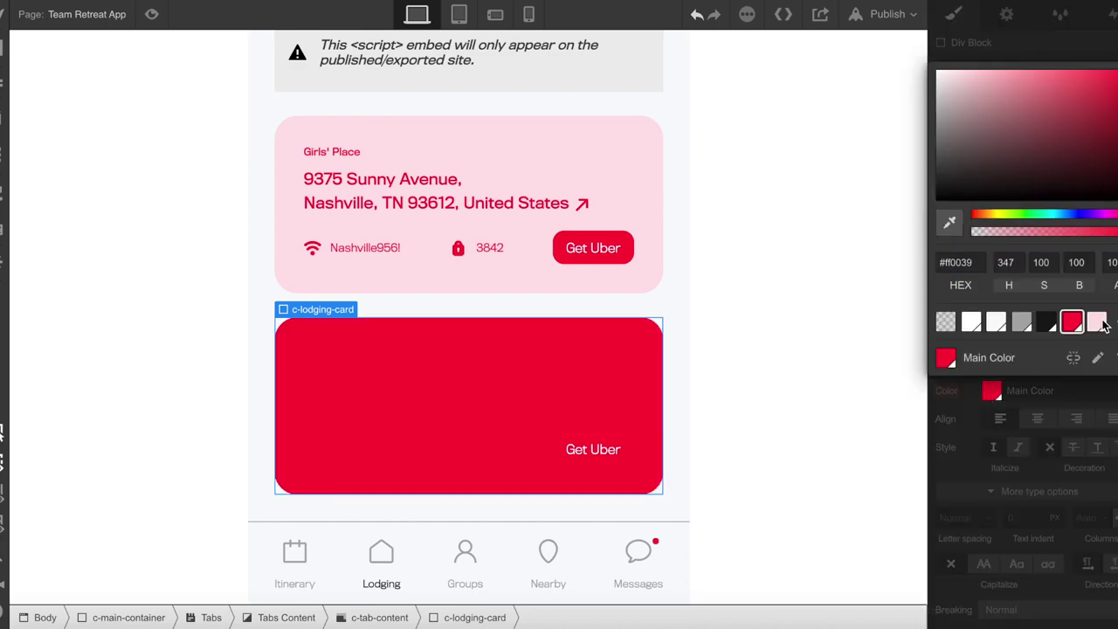
click(988, 325)
click(964, 323)
Give the red card's Get Uber button combo class is--light: white background, red text.
click(594, 449)
click(1048, 88)
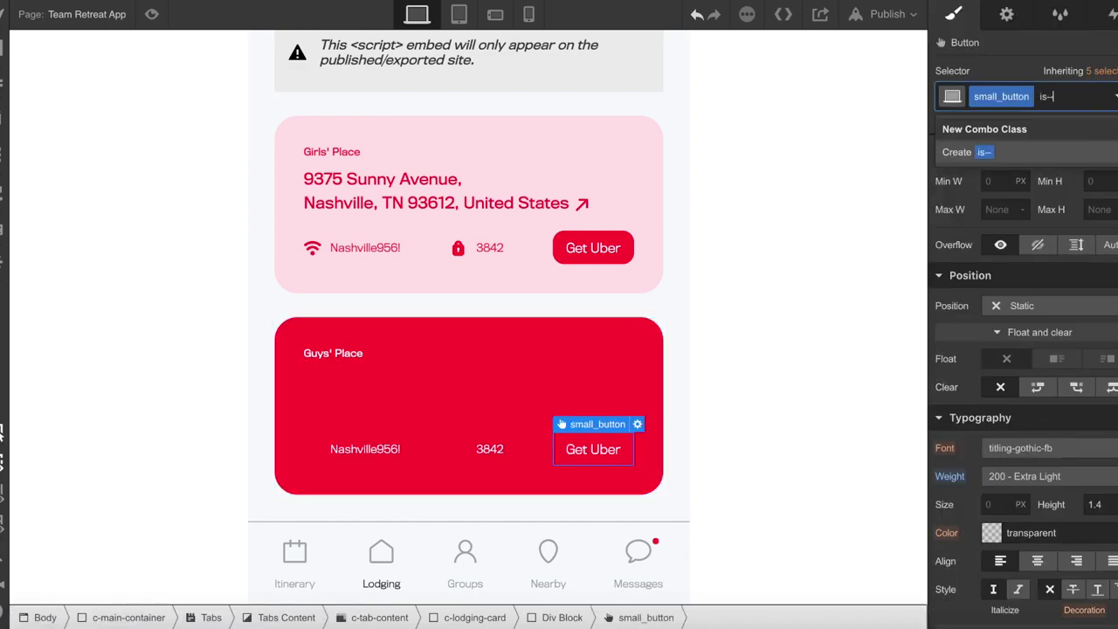
text(is--light)
key(Return)
scroll(1058, 494, down, 5)
click(991, 407)
click(970, 337)
scroll(1030, 423, up, 5)
click(991, 301)
click(1071, 267)
Add combo class is--white-text to the red card's address and make it white.
click(394, 404)
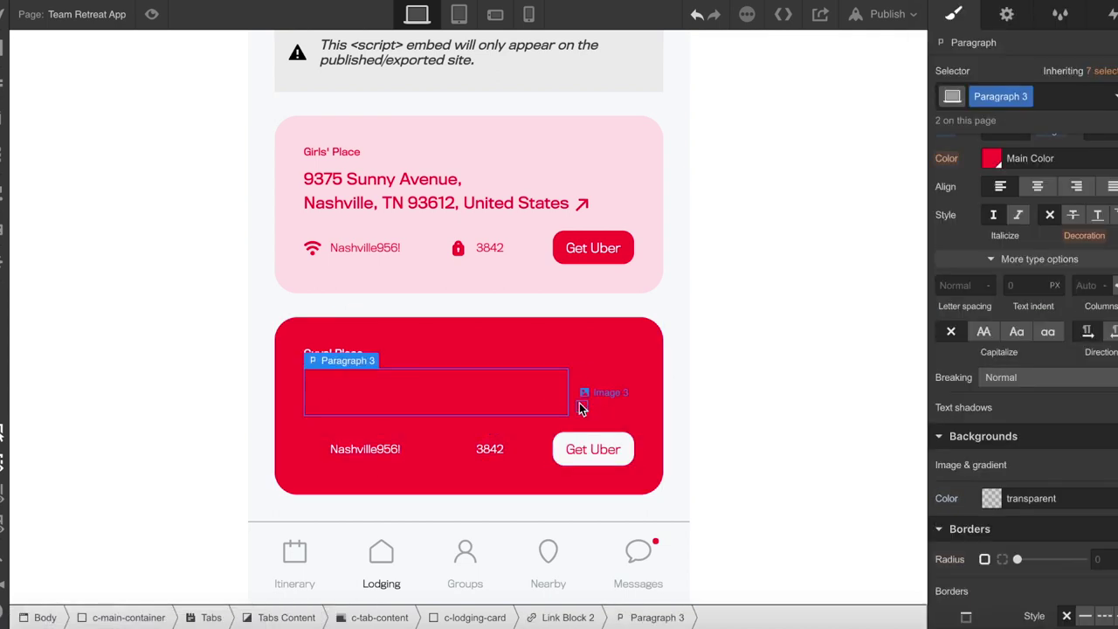
click(1011, 105)
text(is--white-tex)
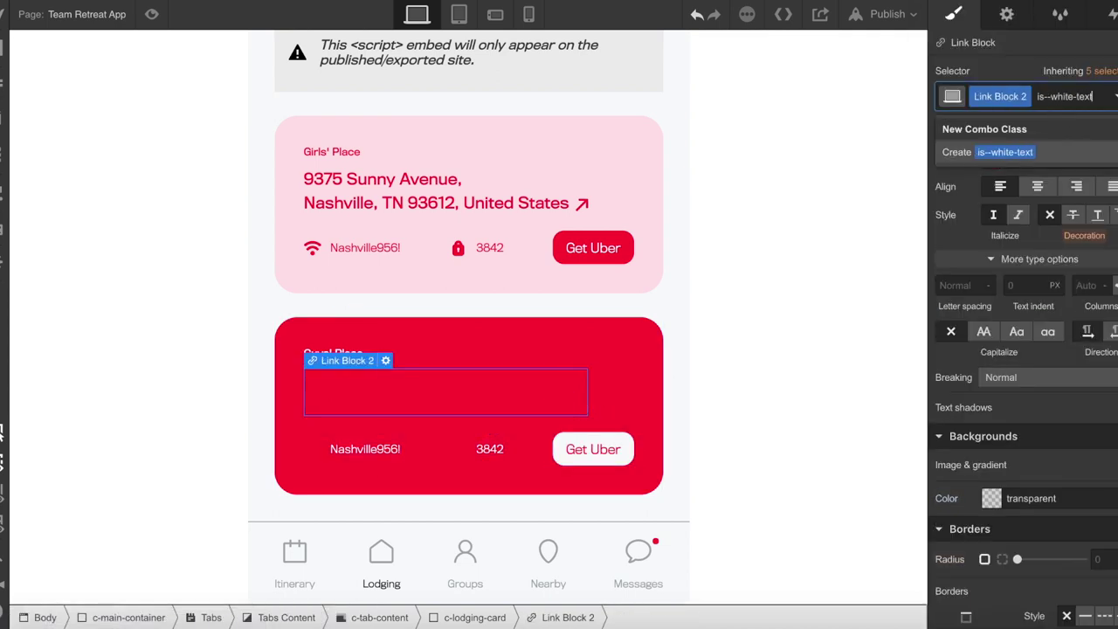
text(t)
key(Return)
scroll(993, 325, up, 3)
click(993, 360)
click(981, 289)
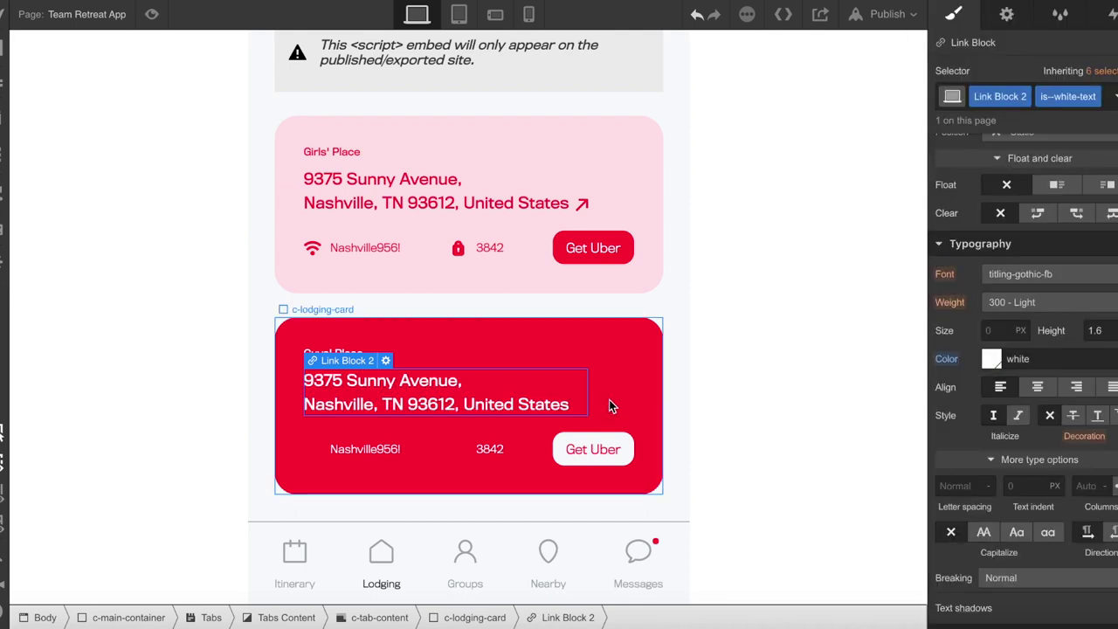
Set the pink card's address font weight to 200 Extra Light.
click(515, 203)
click(1017, 302)
click(1033, 282)
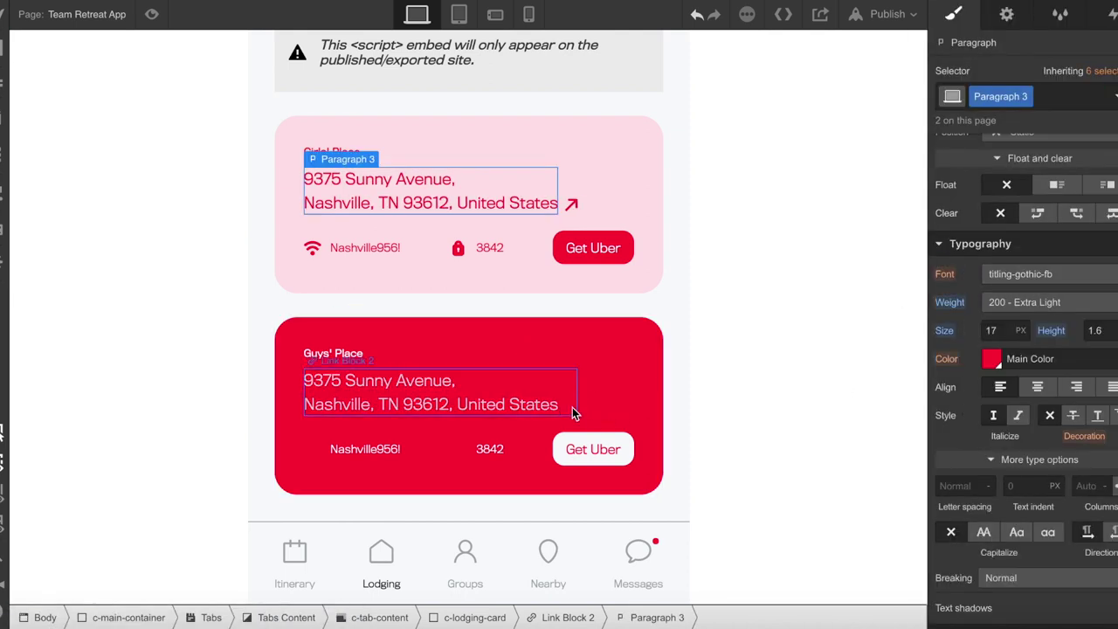
Swap the red card's arrow, wifi and lock icons for their white versions.
click(571, 404)
click(1006, 14)
click(1043, 149)
click(51, 570)
click(311, 449)
click(1043, 149)
click(190, 380)
click(457, 449)
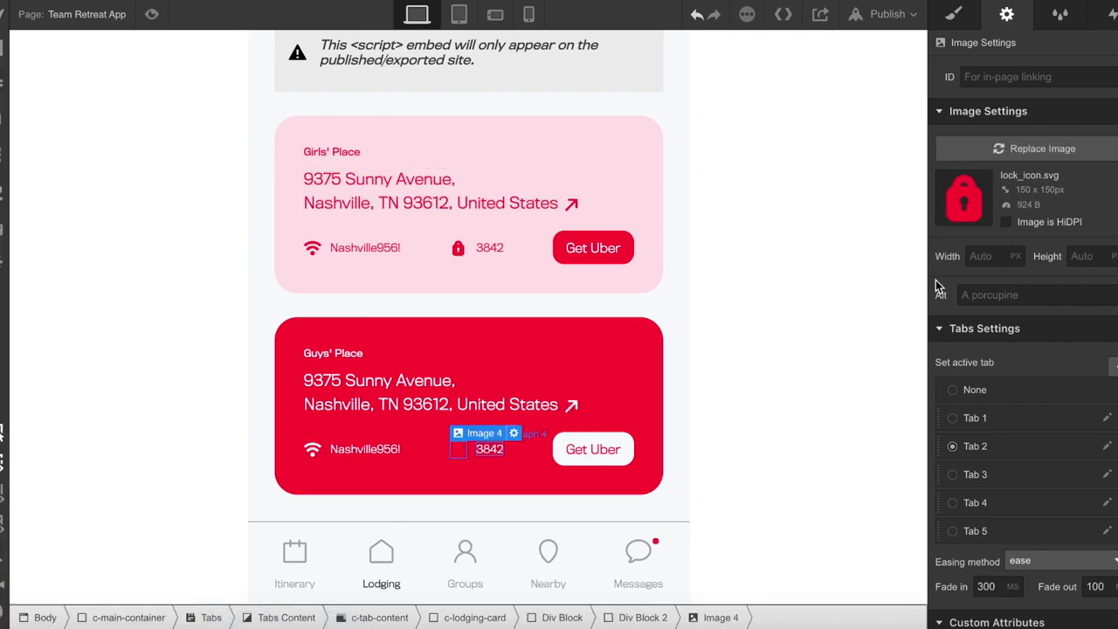
click(1043, 149)
scroll(85, 435, down, 2)
click(109, 288)
click(672, 315)
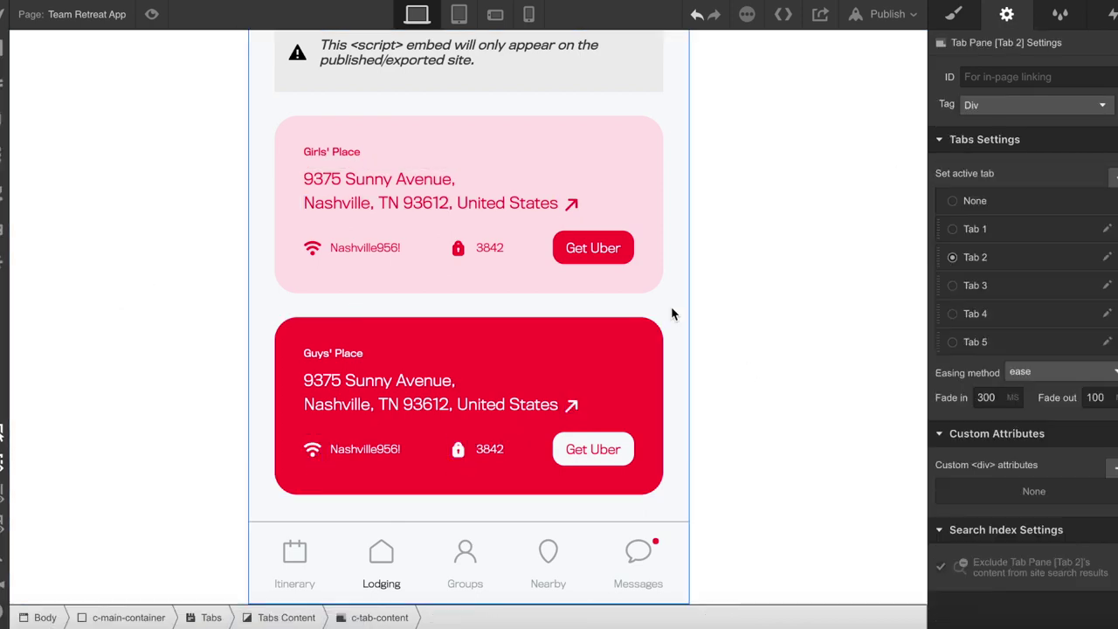
Publish the site and review the published page.
click(874, 23)
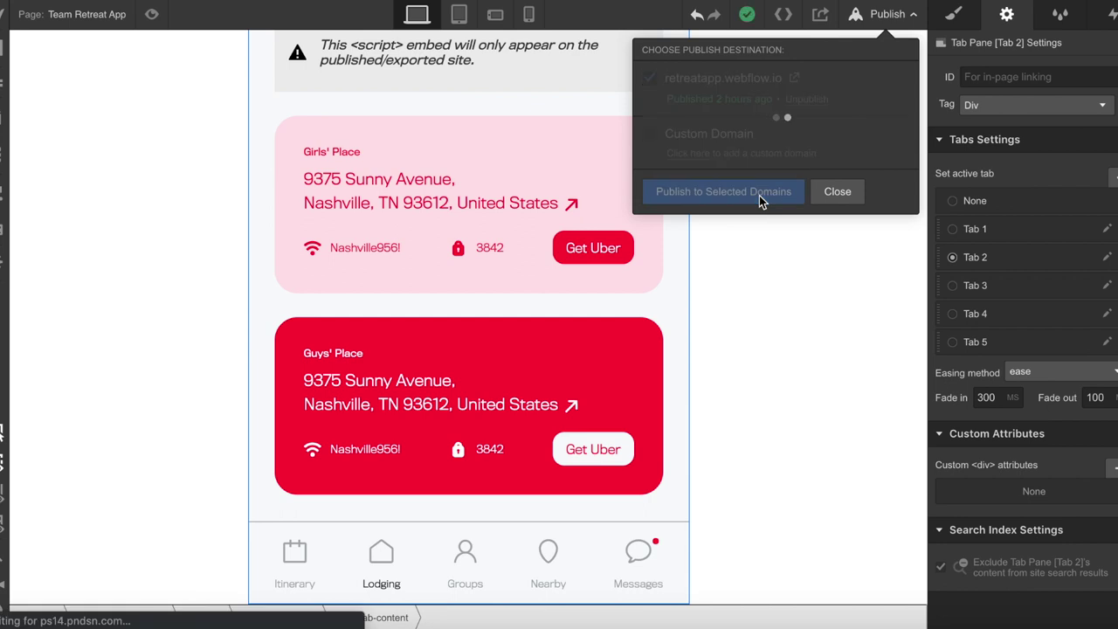
click(794, 74)
scroll(739, 422, down, 2)
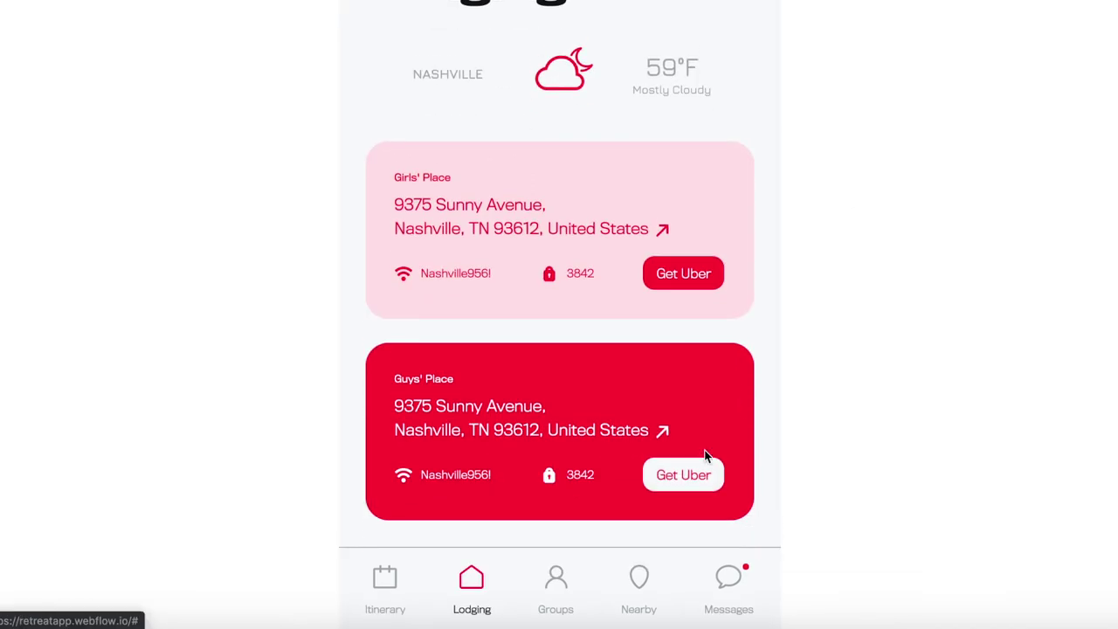
scroll(513, 356, up, 2)
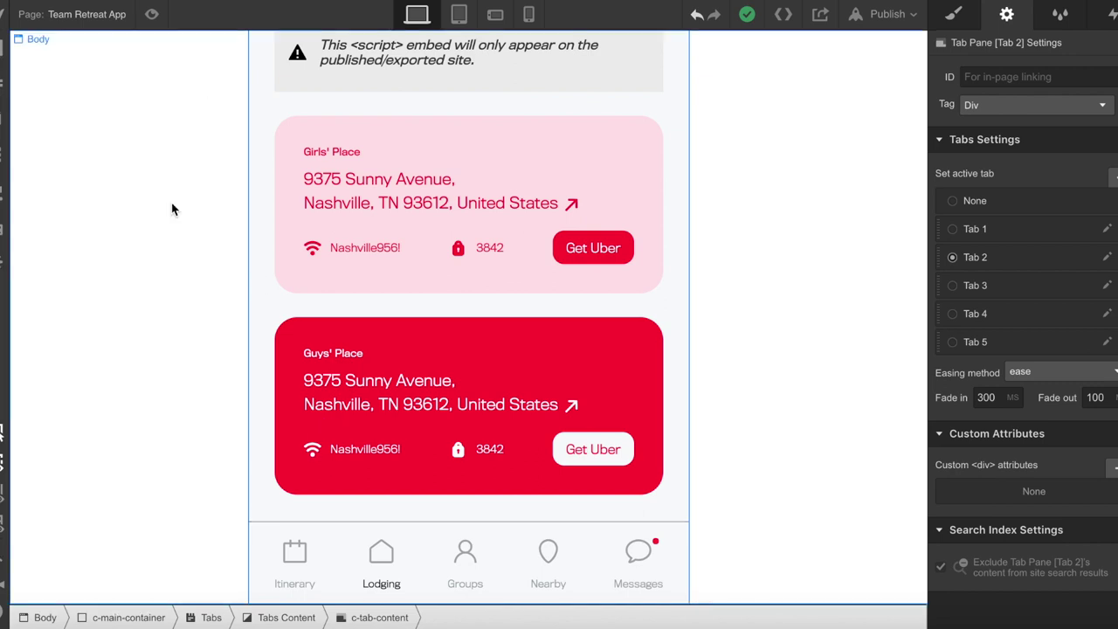
Add a heading reading 'Groups' to the third tab's content.
key(z)
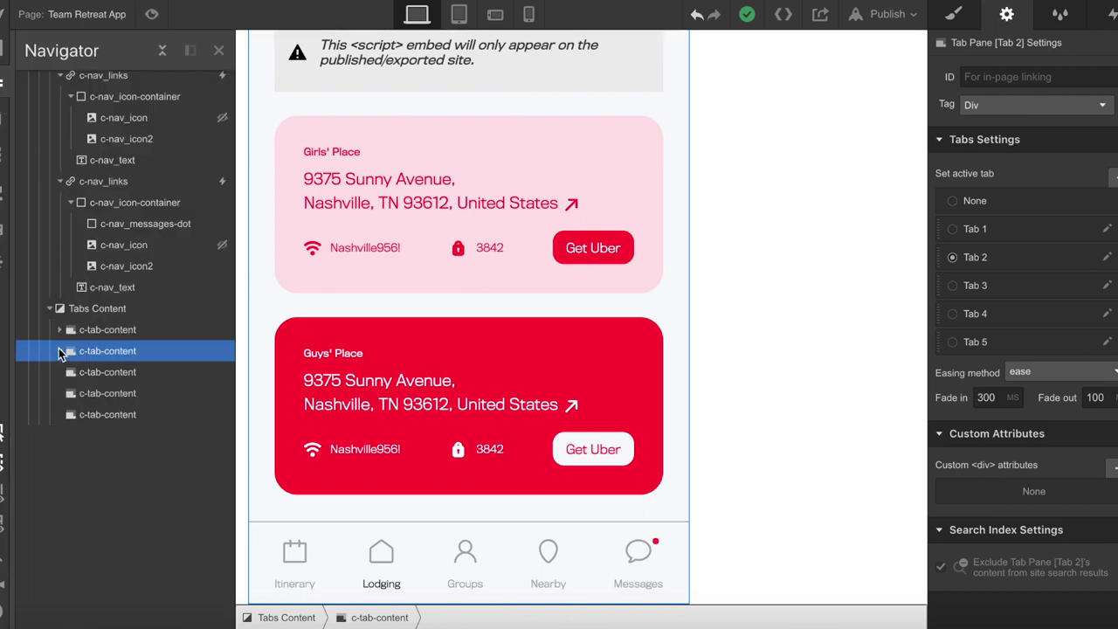
click(103, 373)
key(a)
drag(50, 540, 402, 128)
double_click(388, 89)
text(Groups)
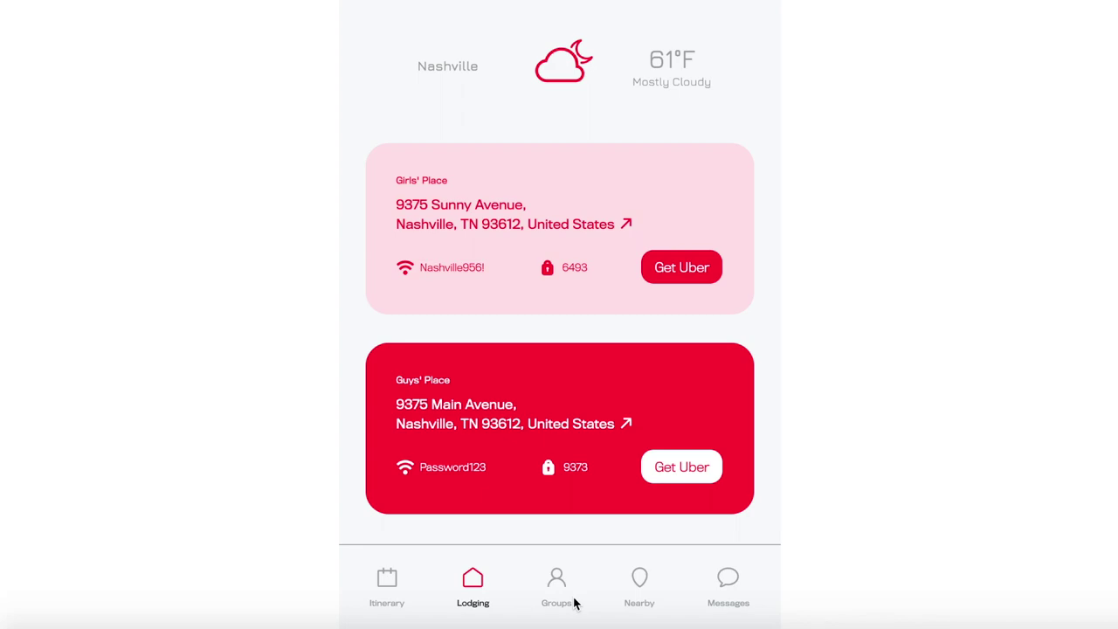
In the published app's Groups tab, swipe the carousel to Group Three and back to Group One.
click(574, 602)
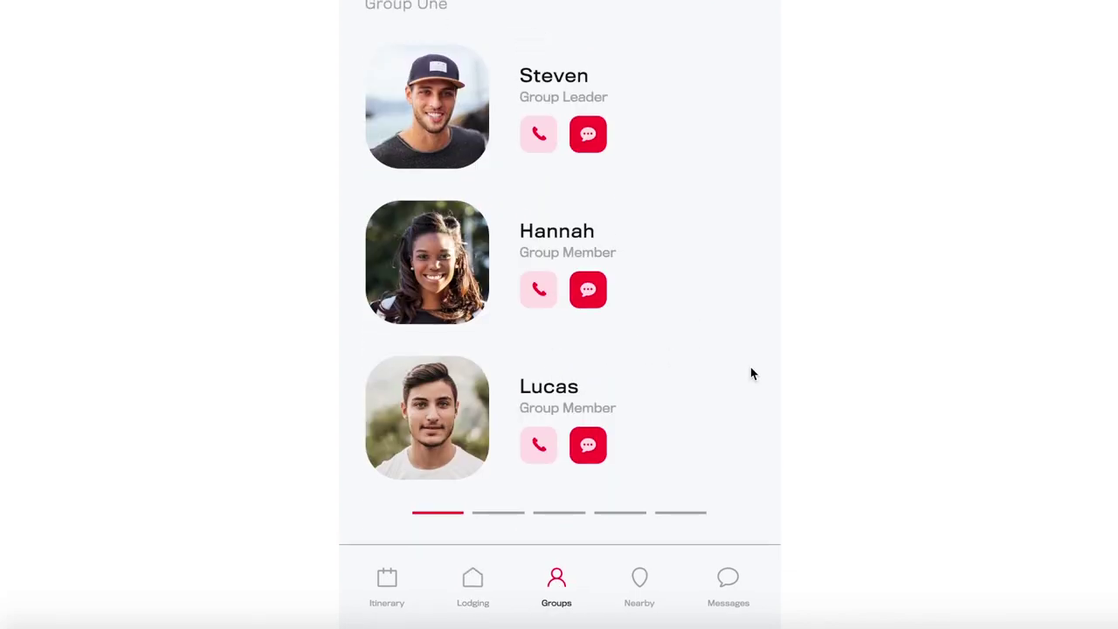
drag(502, 331, 344, 330)
drag(594, 350, 699, 364)
drag(418, 353, 664, 358)
scroll(431, 109, up, 2)
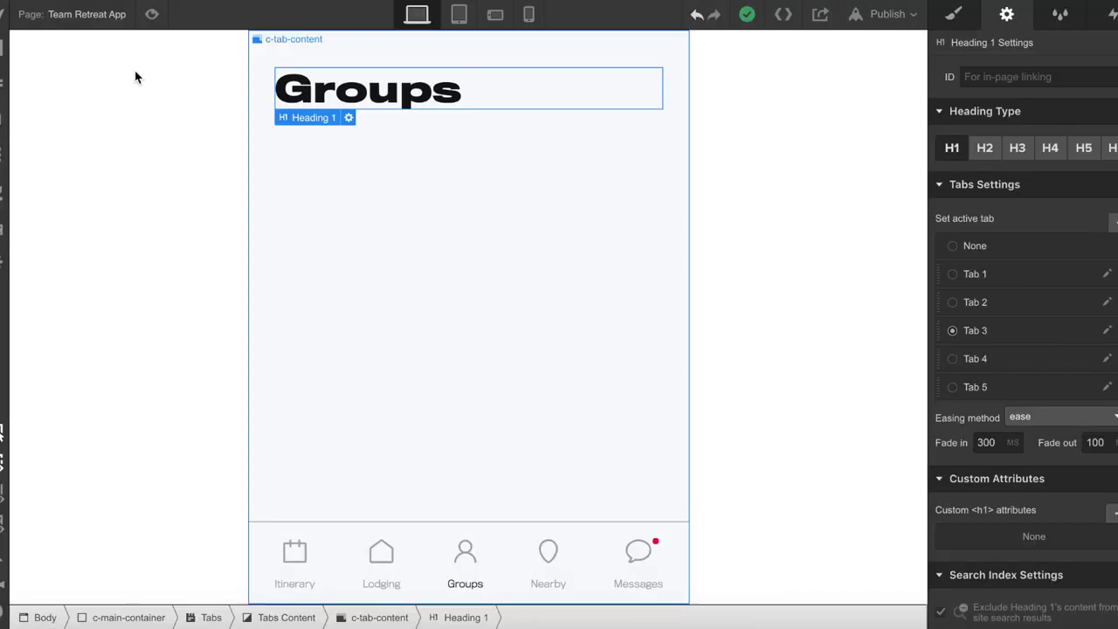
Place a Slider under the Groups heading.
key(a)
scroll(107, 469, down, 10)
scroll(107, 469, down, 5)
drag(50, 489, 476, 218)
Add combo class is--no-margin to the tab's content container and remove its side padding.
click(672, 99)
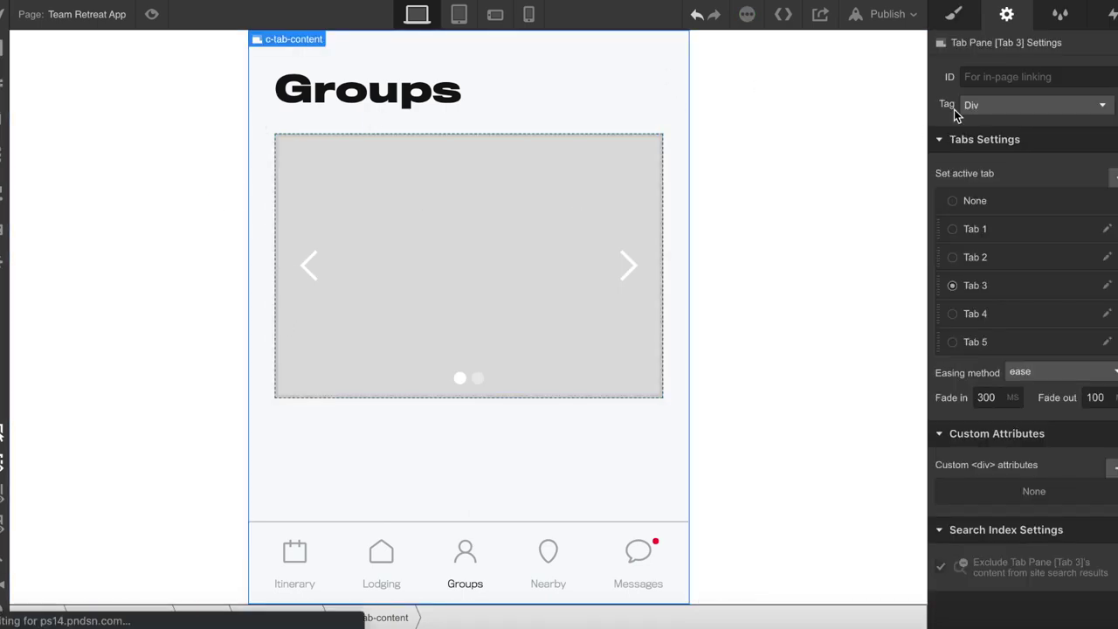
key(s)
click(1058, 96)
text(is--)
key(Return)
drag(985, 303, 904, 303)
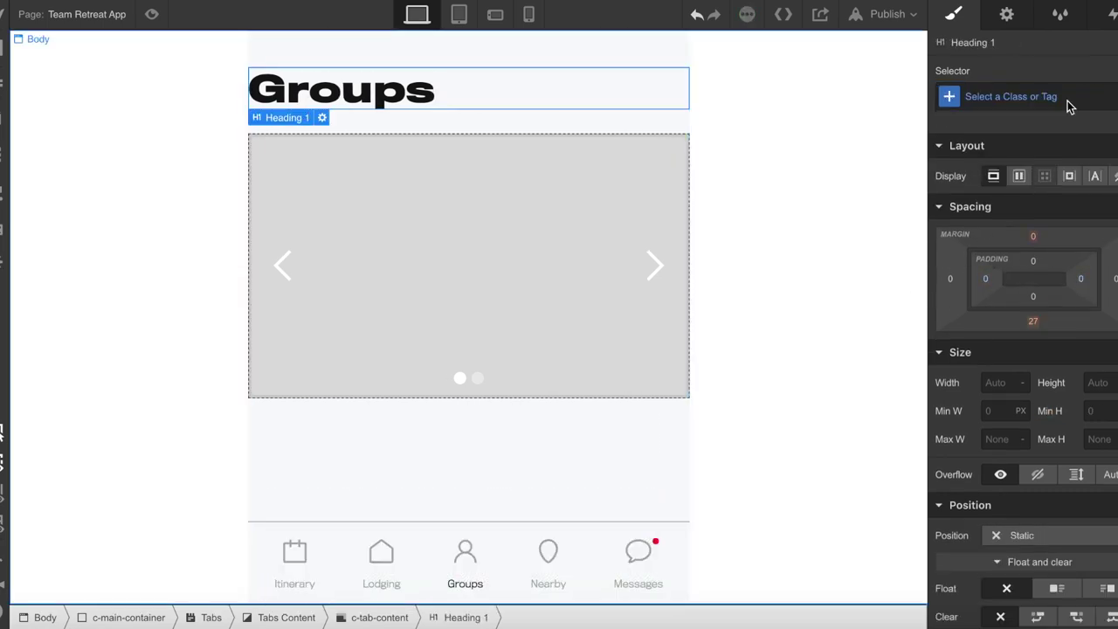
Give the Groups heading combo class is--has-margin with 27 px side padding.
click(1048, 97)
text(is--has-margin)
key(Return)
drag(1081, 278, 1075, 280)
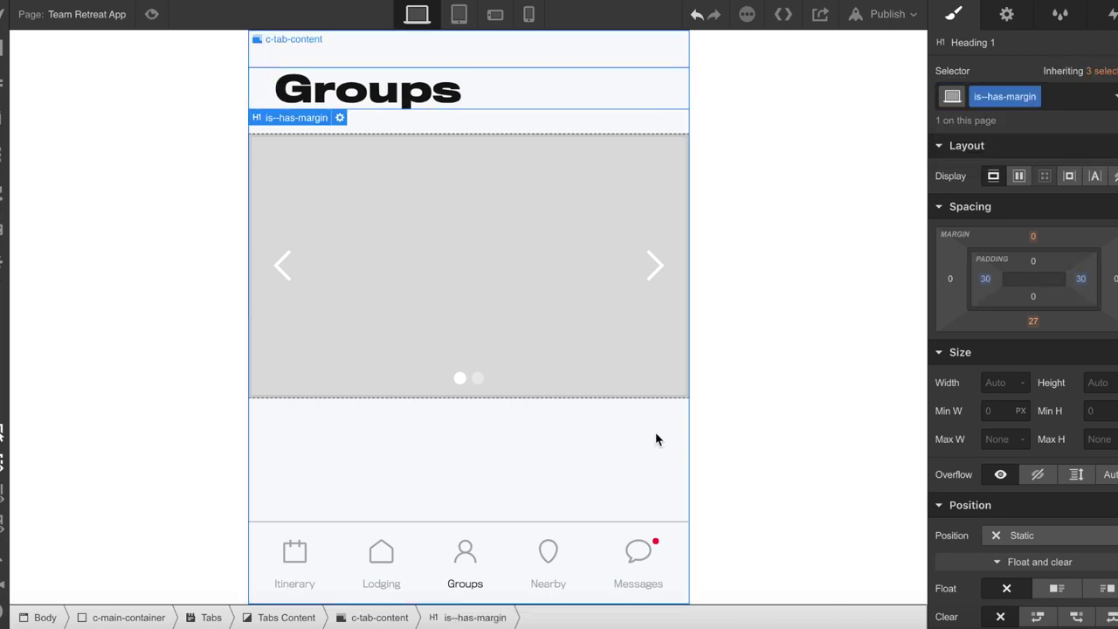
Hide the slider's dot navigation and arrows.
click(584, 375)
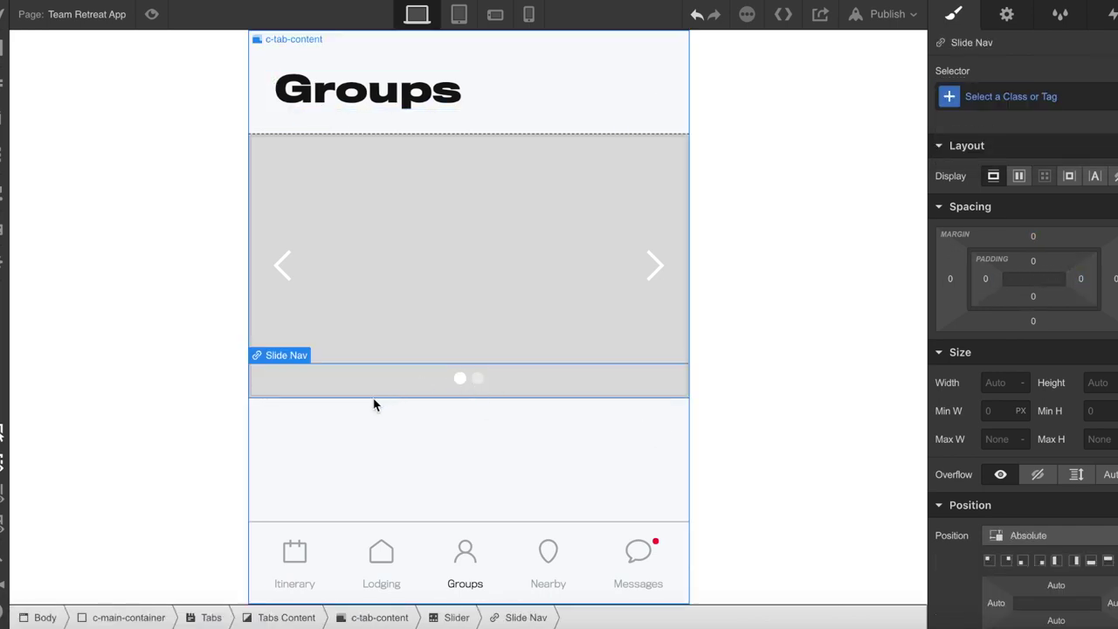
key(Up)
key(Up)
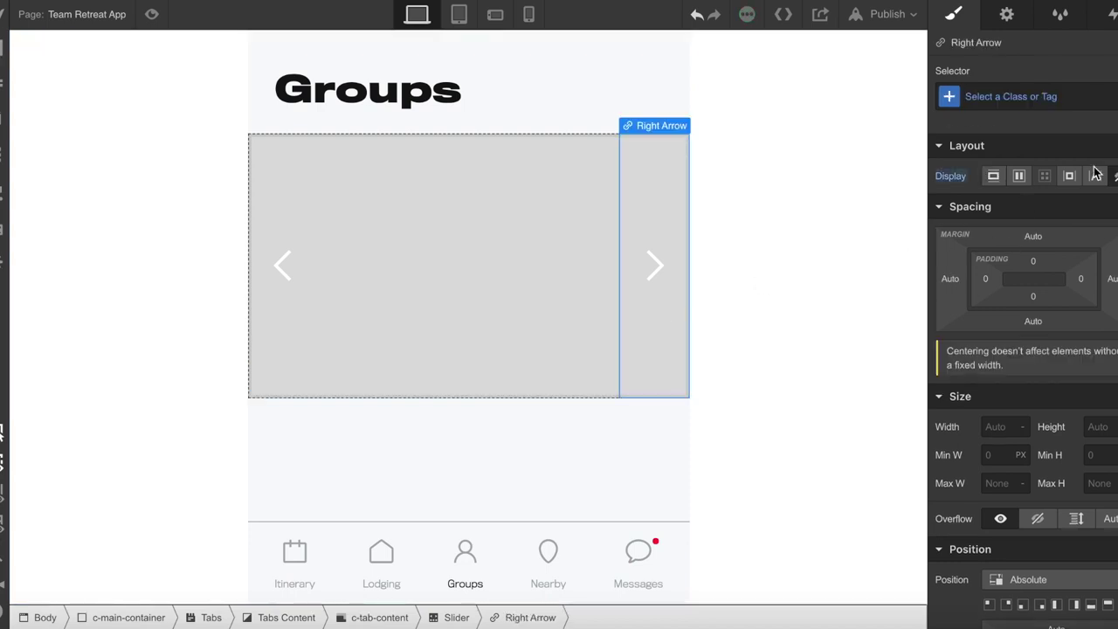
click(397, 242)
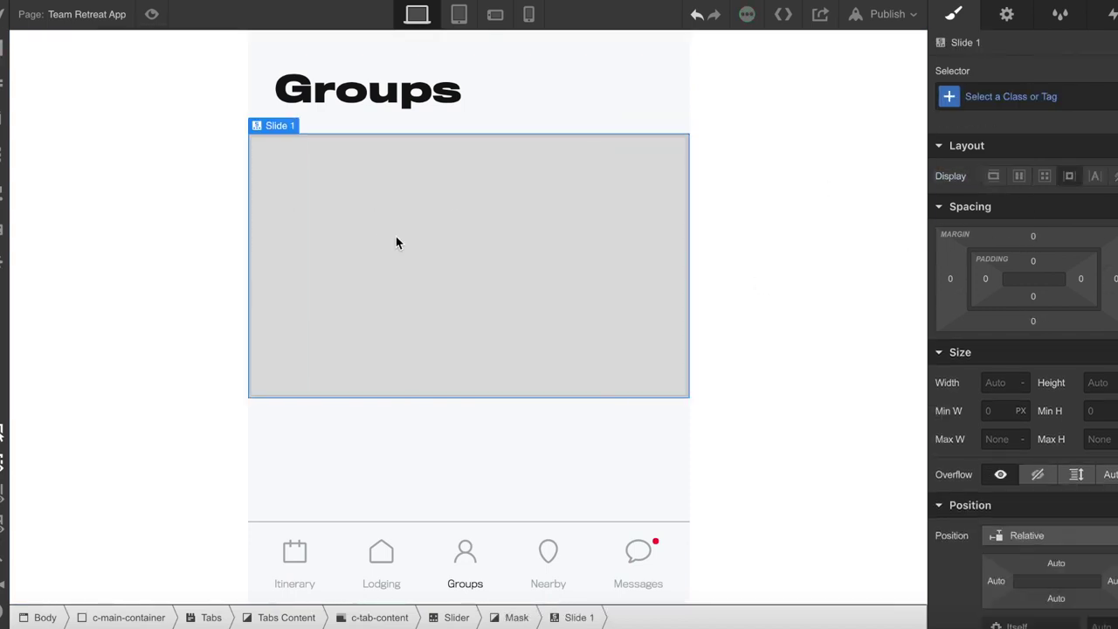
Set the whole slider's background colour to transparent.
key(z)
click(102, 414)
scroll(1022, 418, down, 5)
scroll(1022, 417, down, 2)
click(991, 438)
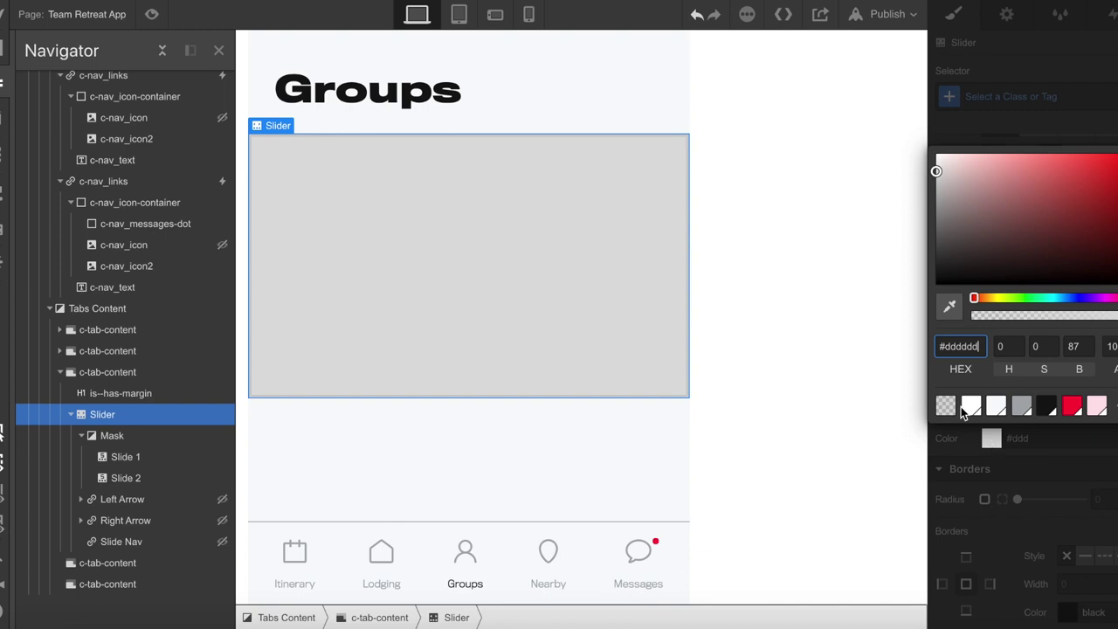
click(1013, 469)
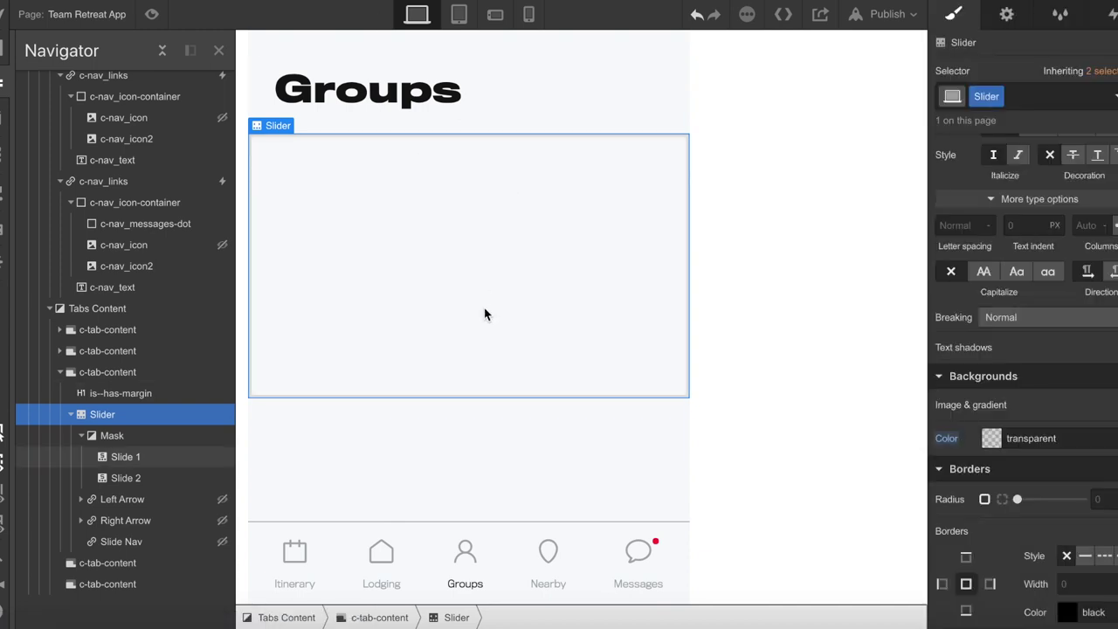
click(3, 61)
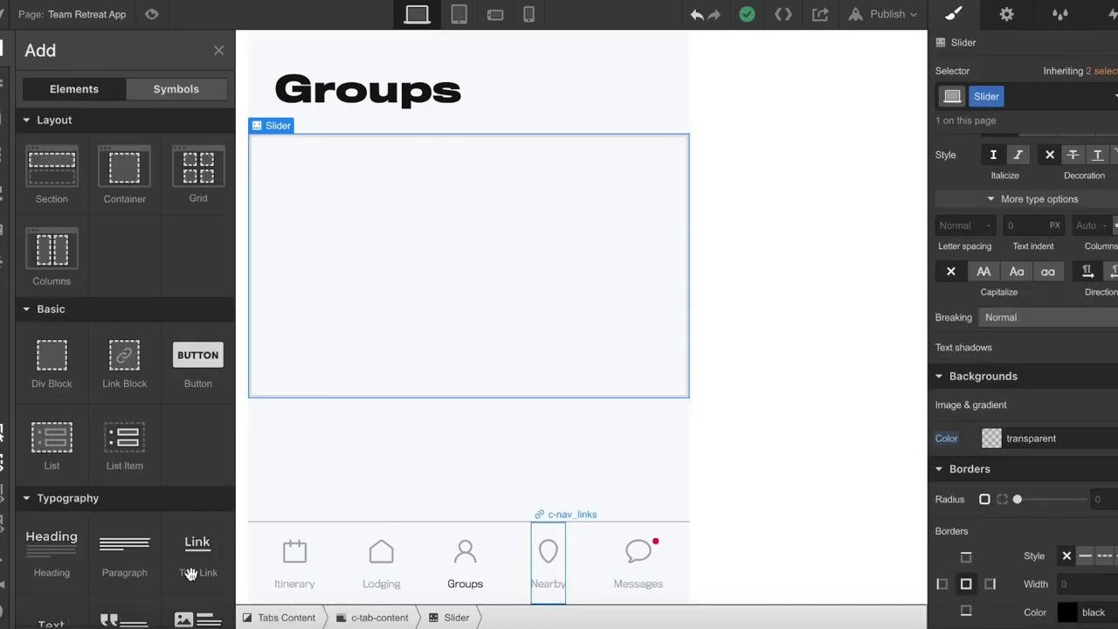
Add a paragraph to the first slide reading 'Group 1'.
drag(93, 574, 519, 208)
double_click(520, 208)
text(Group 1)
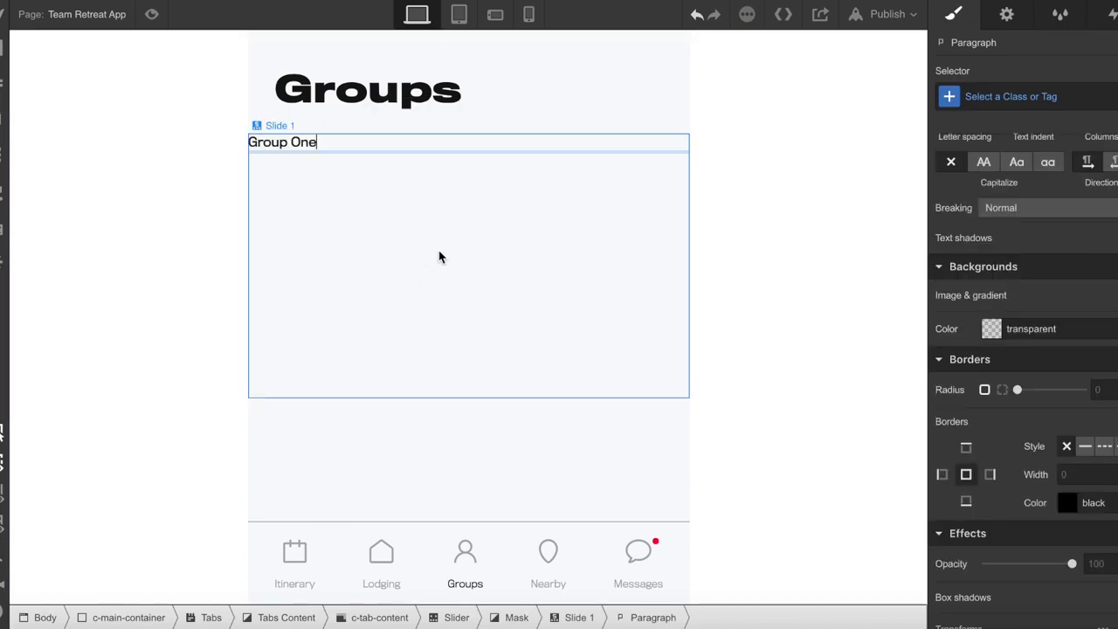
Style the label extra light (200), 1px letter spacing, Light Grey Text, size 14.
scroll(1018, 297, up, 3)
click(1036, 160)
click(1034, 140)
click(961, 343)
text(1)
click(994, 217)
click(998, 489)
click(1003, 190)
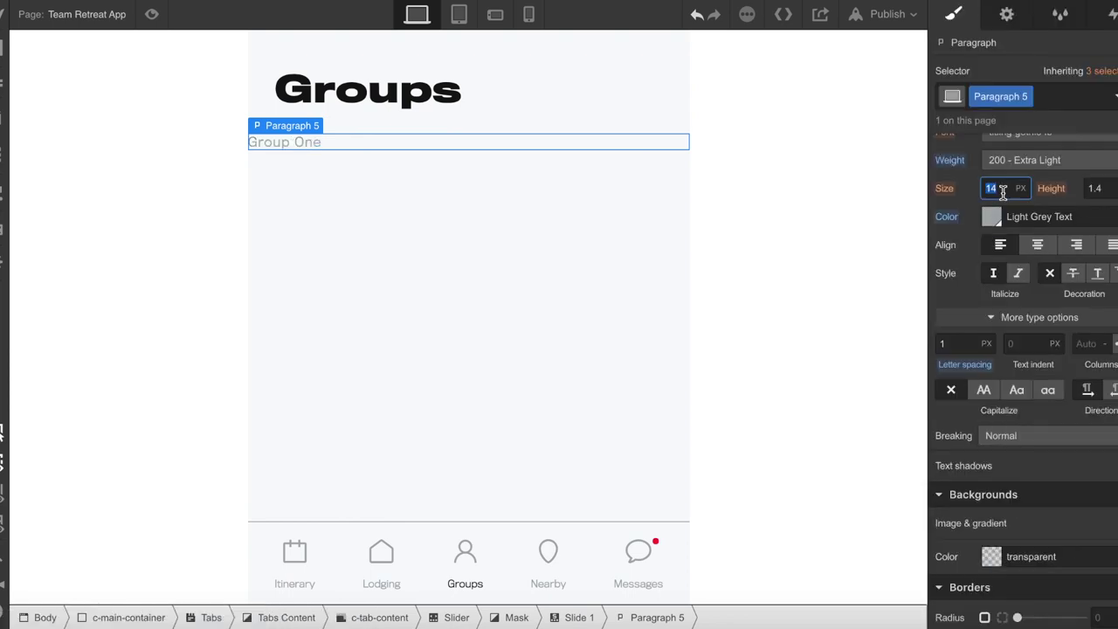
Give the first slide 30 px side padding.
click(323, 224)
drag(1039, 277, 1026, 277)
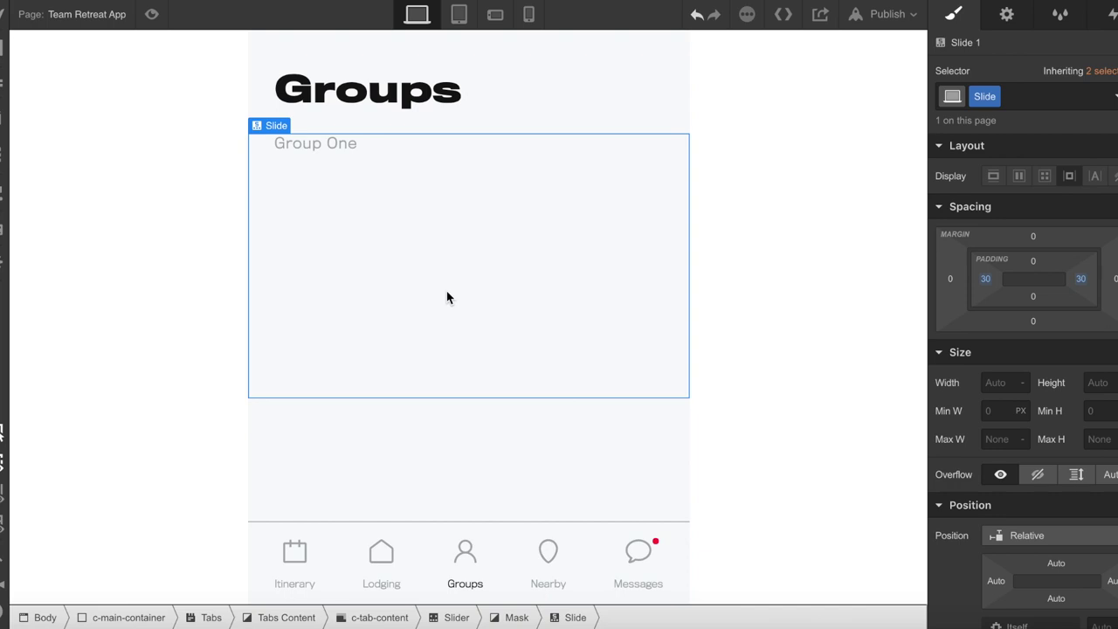
click(4, 45)
scroll(87, 393, down, 5)
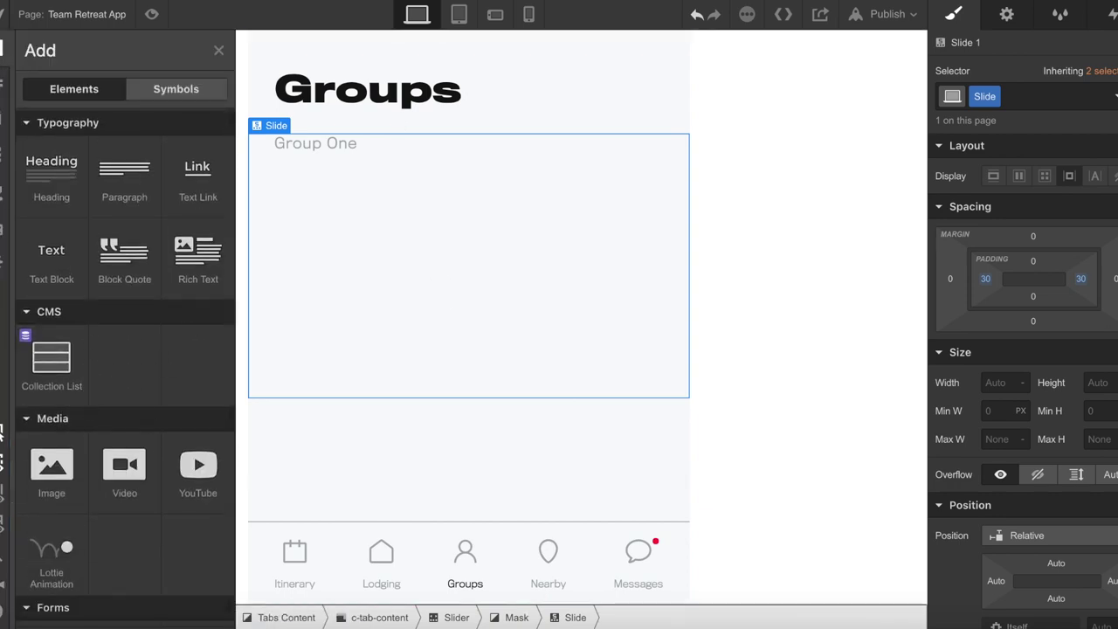
Add a Collection List sourced from Team Members with a Div Block in its first item.
drag(47, 372, 447, 213)
click(359, 404)
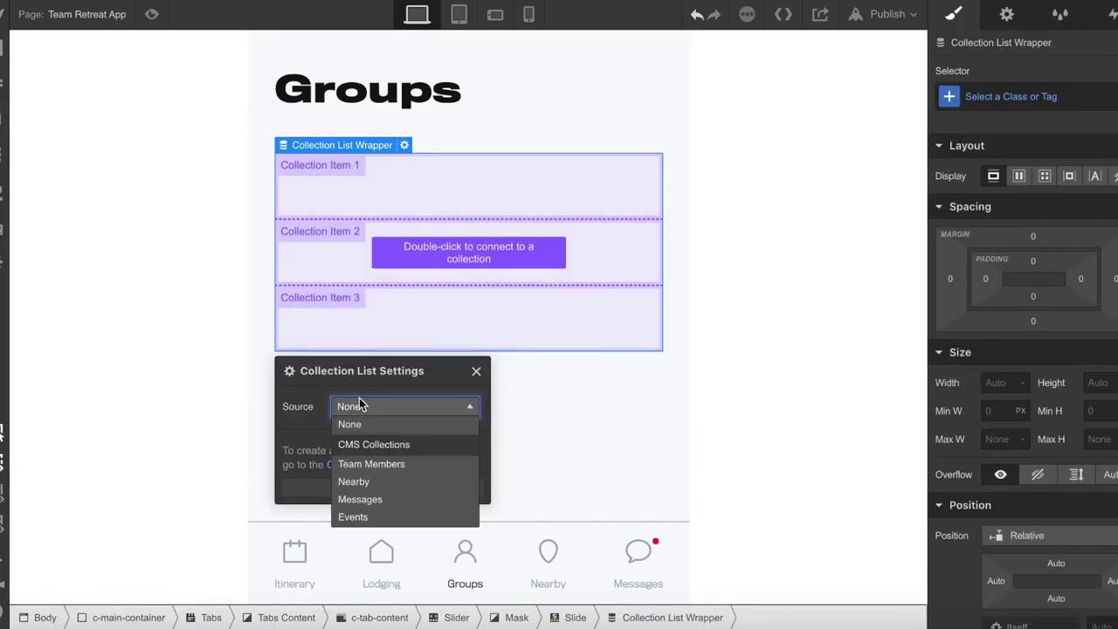
click(397, 468)
click(416, 202)
key(a)
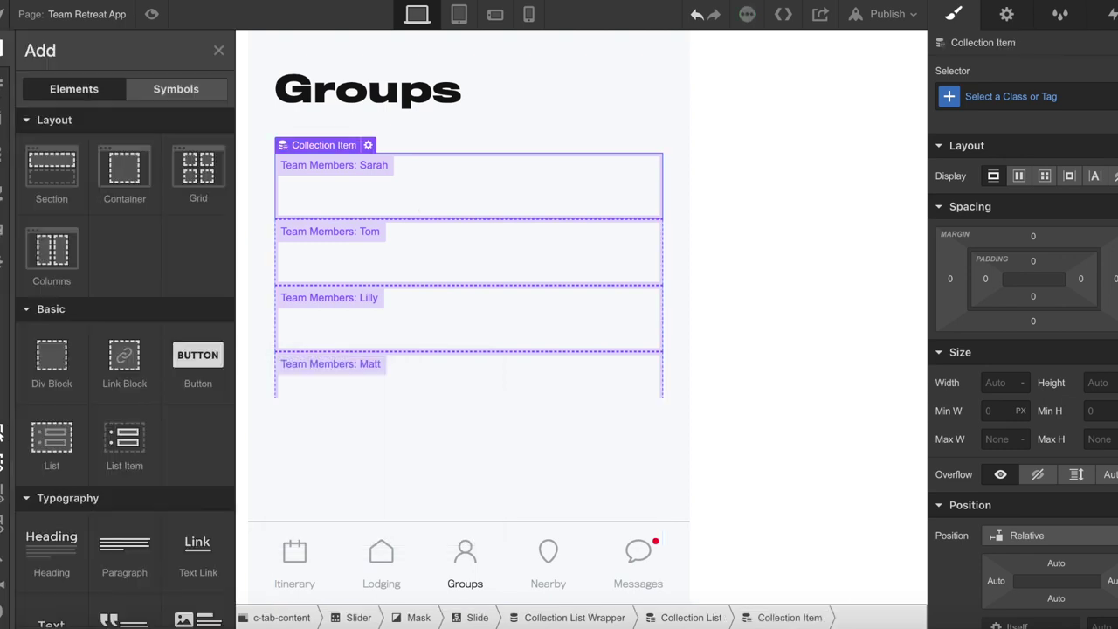
drag(50, 374, 577, 185)
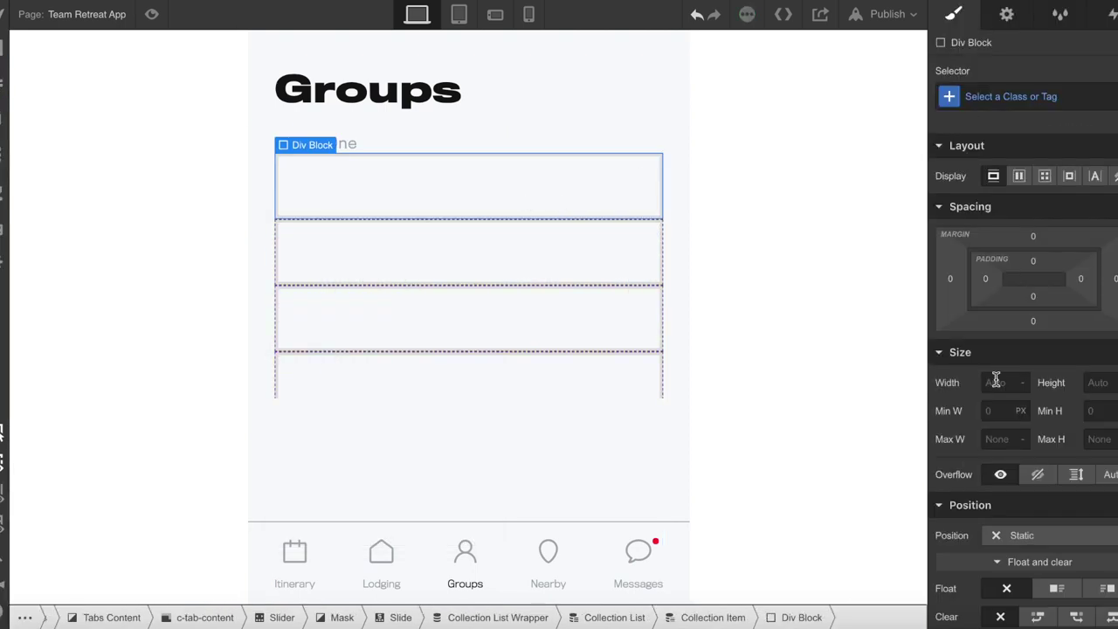
Size the Div Block to 100 x 100 px and give it a placeholder background image.
text(100px)
click(1093, 381)
text(100px)
key(Return)
scroll(1086, 419, down, 5)
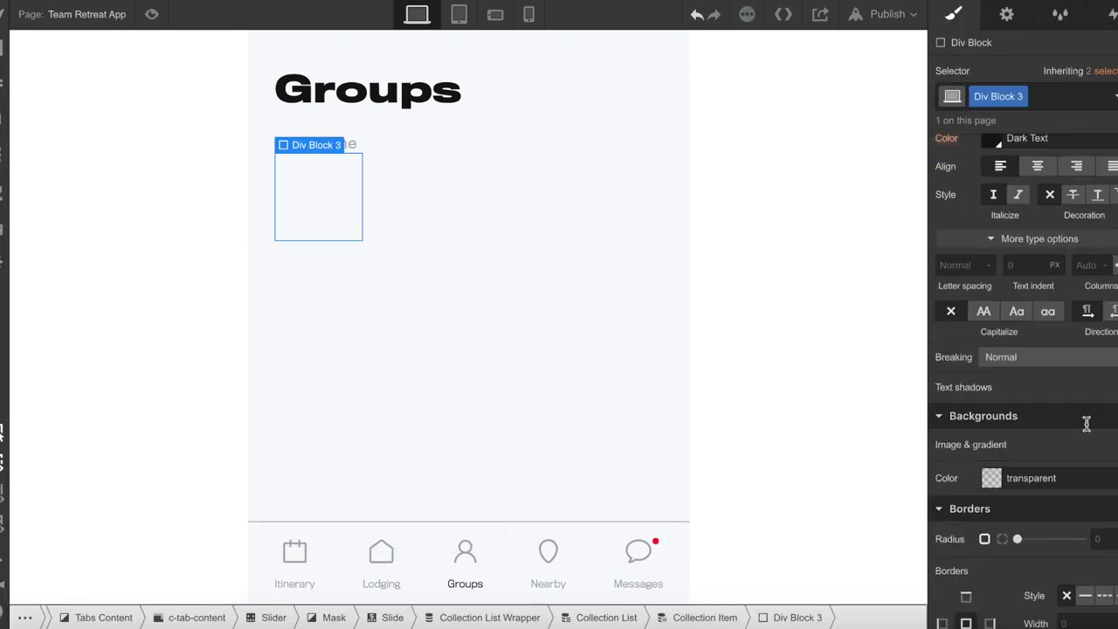
click(1093, 463)
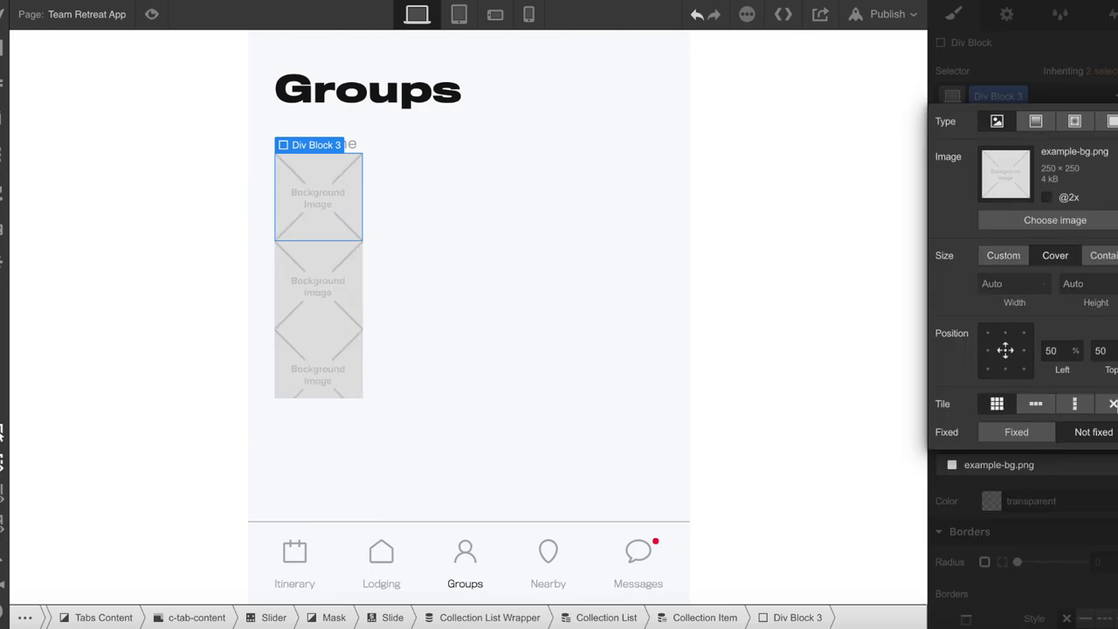
click(1100, 453)
scroll(1100, 452, down, 3)
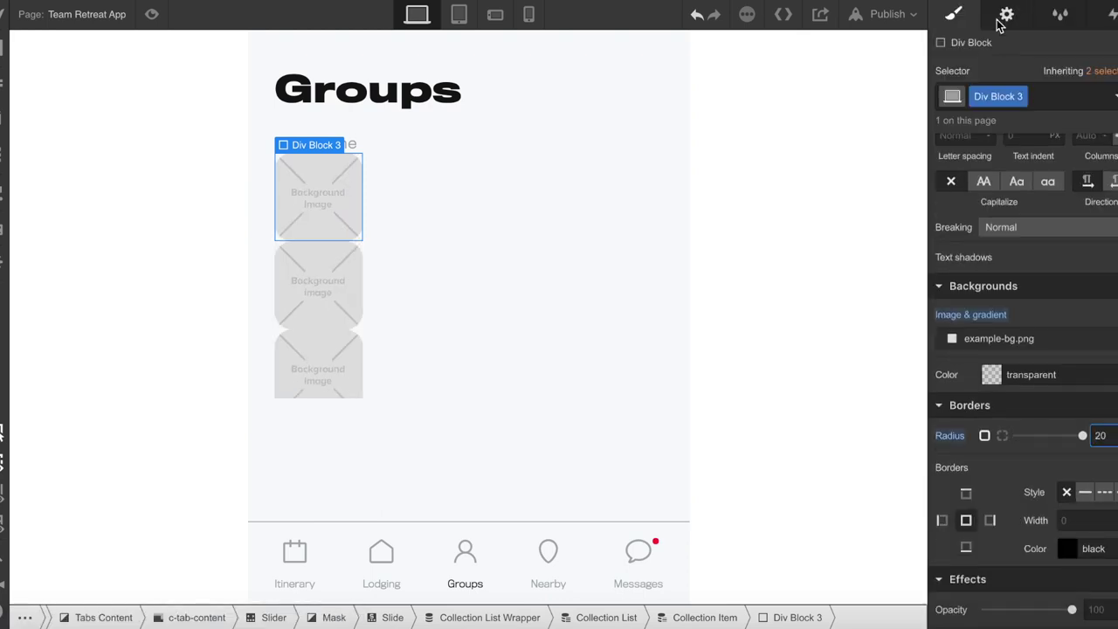
Bind the block's background image to each member's Profile Picture field.
click(1004, 15)
scroll(987, 498, down, 3)
click(948, 260)
click(978, 281)
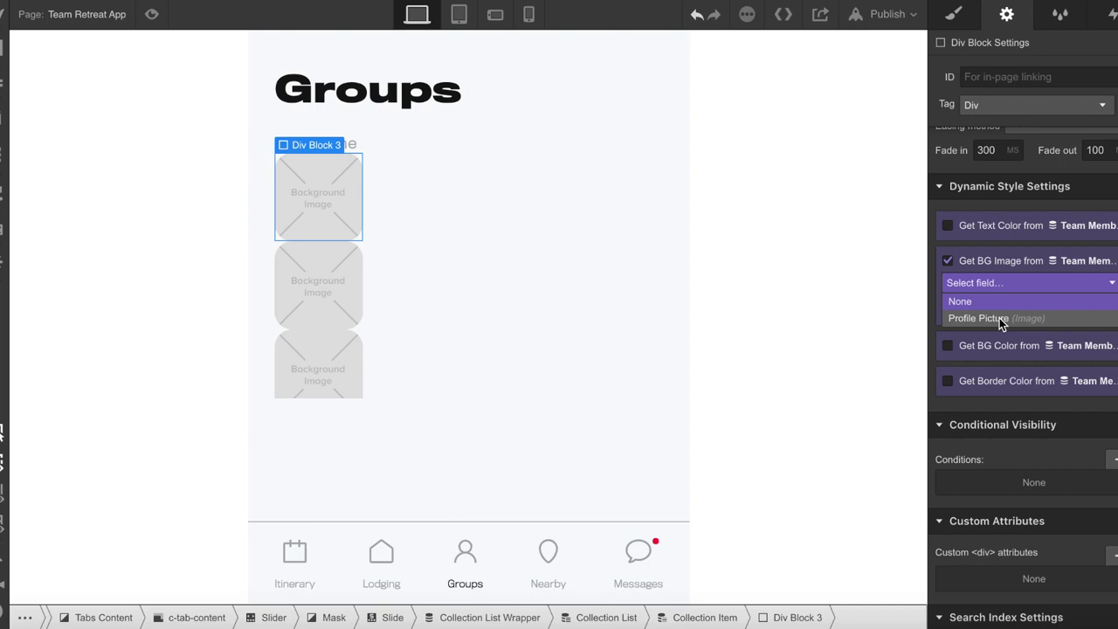
click(999, 318)
click(539, 314)
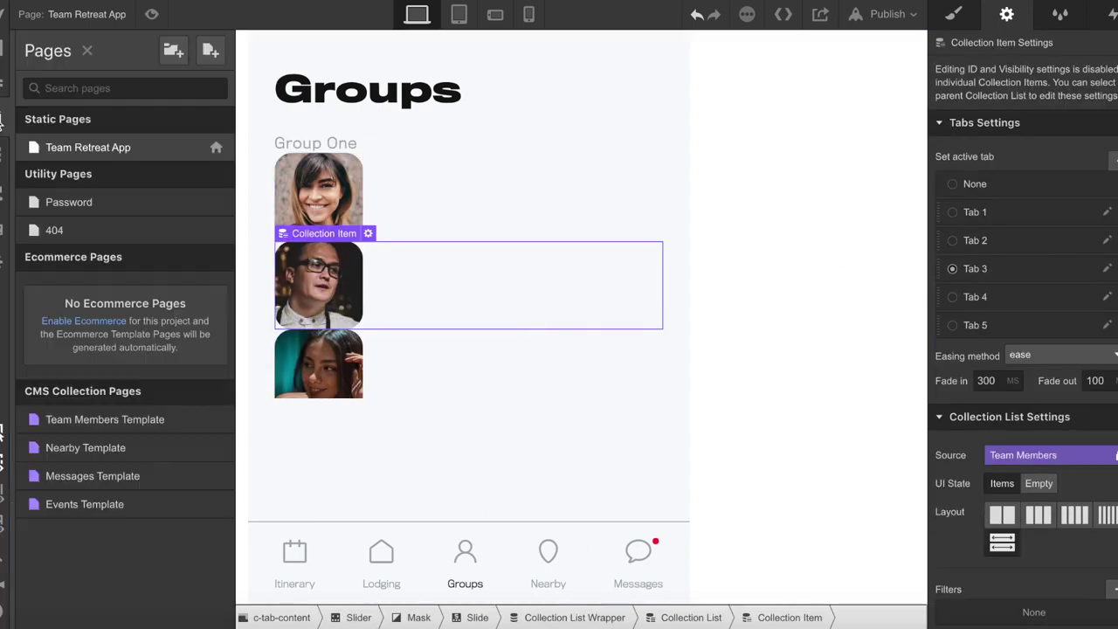
click(3, 93)
Set the slider's height to Auto so it fits all members.
click(121, 457)
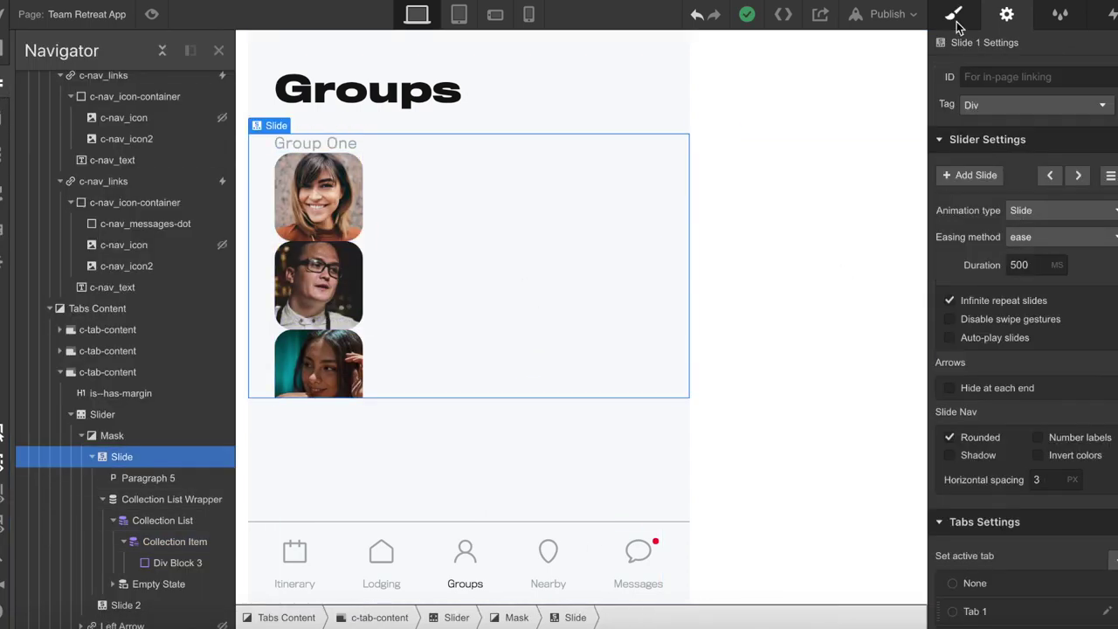
click(953, 14)
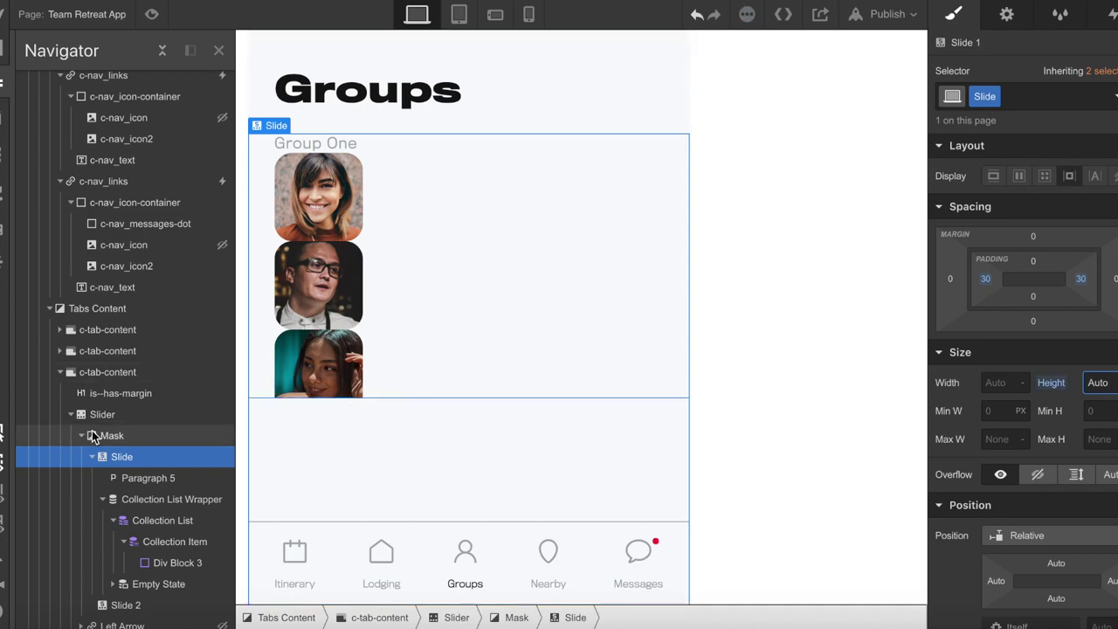
key(ctrl+Up)
key(ctrl+Up)
text(auto)
key(Return)
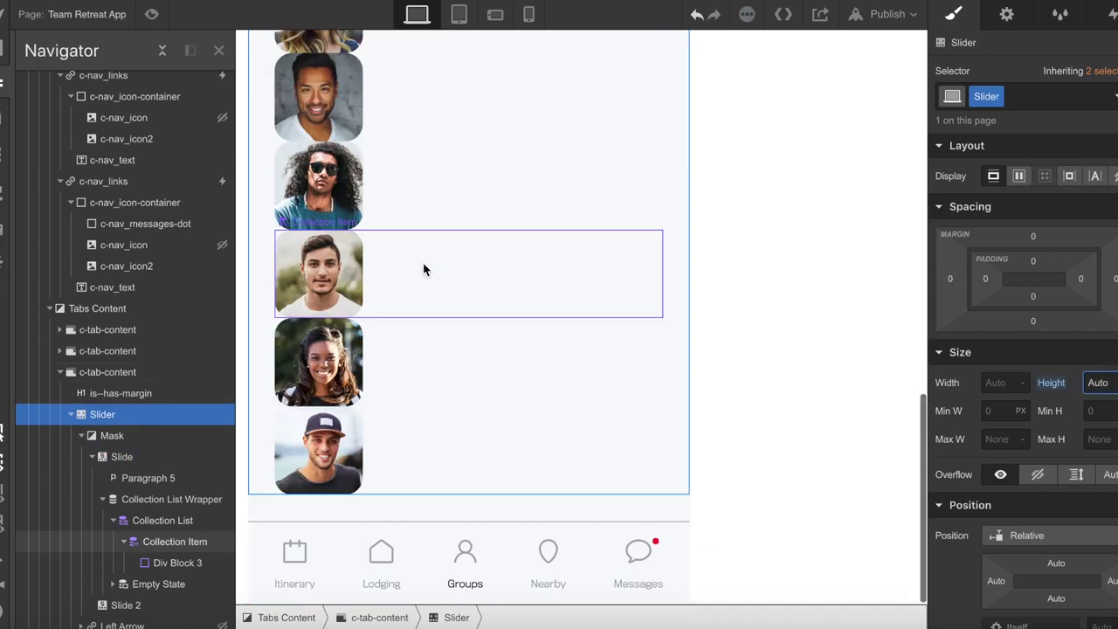
Give member items a 22 px bottom margin and the Group One label 17 px.
click(440, 201)
drag(1026, 336, 1038, 383)
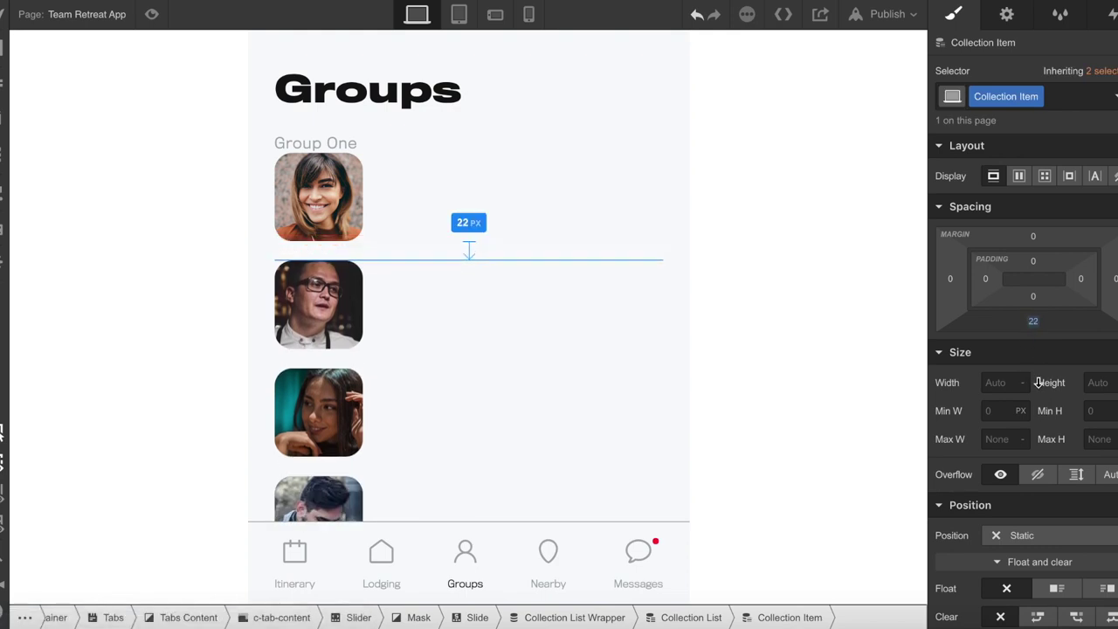
click(412, 143)
click(412, 143)
drag(1034, 335, 1038, 371)
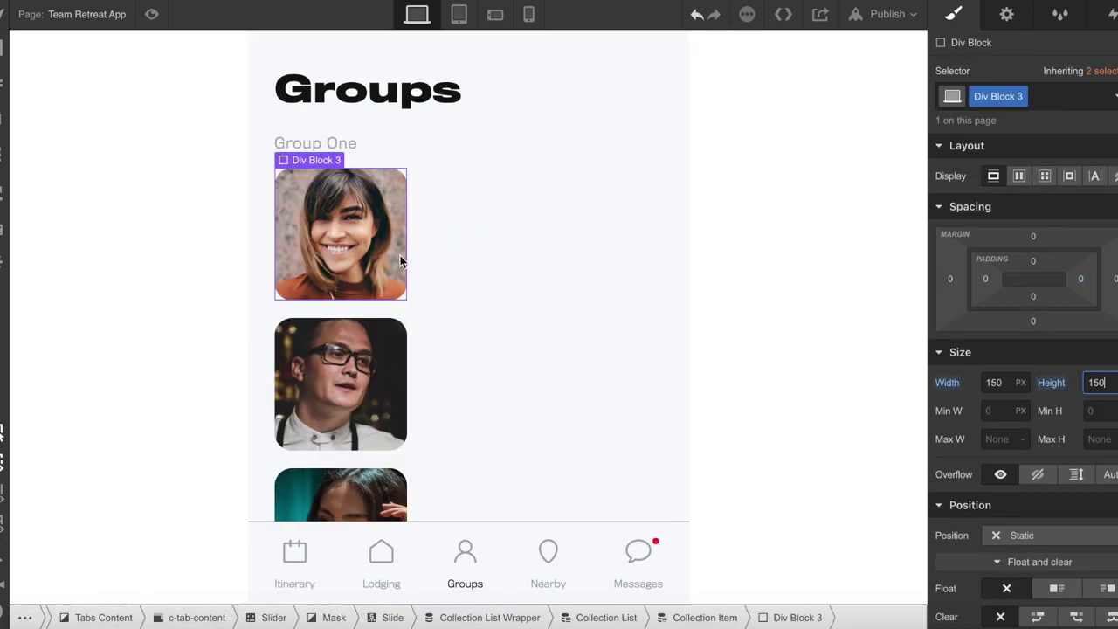
Add a Heading element into each Team Members collection item.
click(463, 217)
click(3, 47)
drag(51, 540, 491, 190)
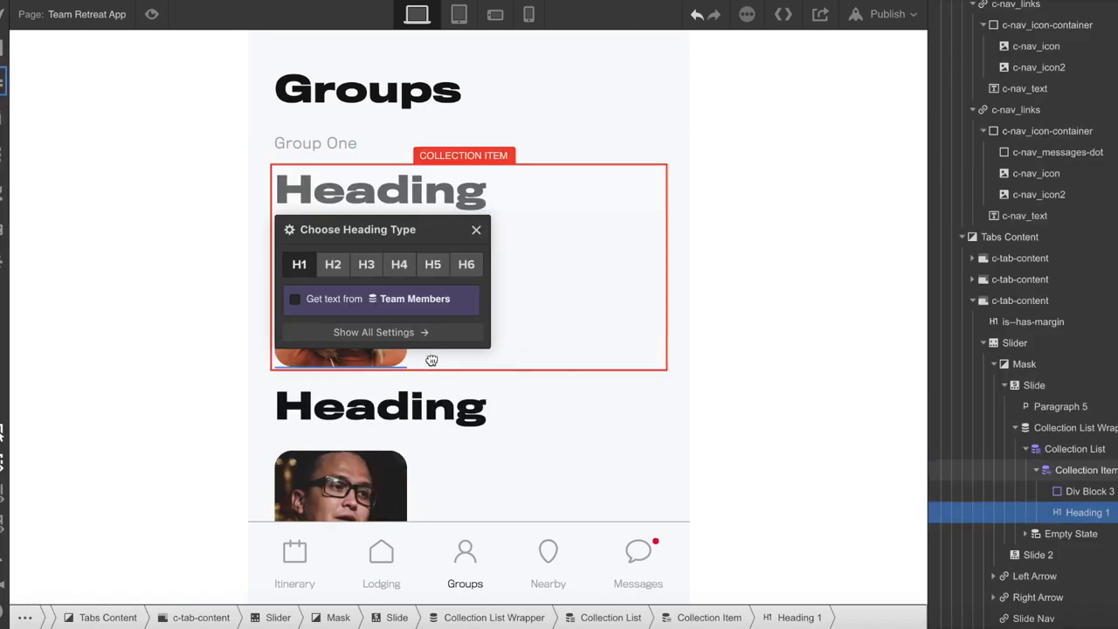
Make the heading an H2 showing each member's Name, and add a Div Block to the item.
click(333, 398)
click(295, 430)
click(344, 489)
click(457, 232)
key(a)
drag(52, 356, 436, 332)
Lay picture and name side by side, vertically centred, with about 20 px gap after the picture.
click(411, 309)
key(ctrl+z)
click(1067, 175)
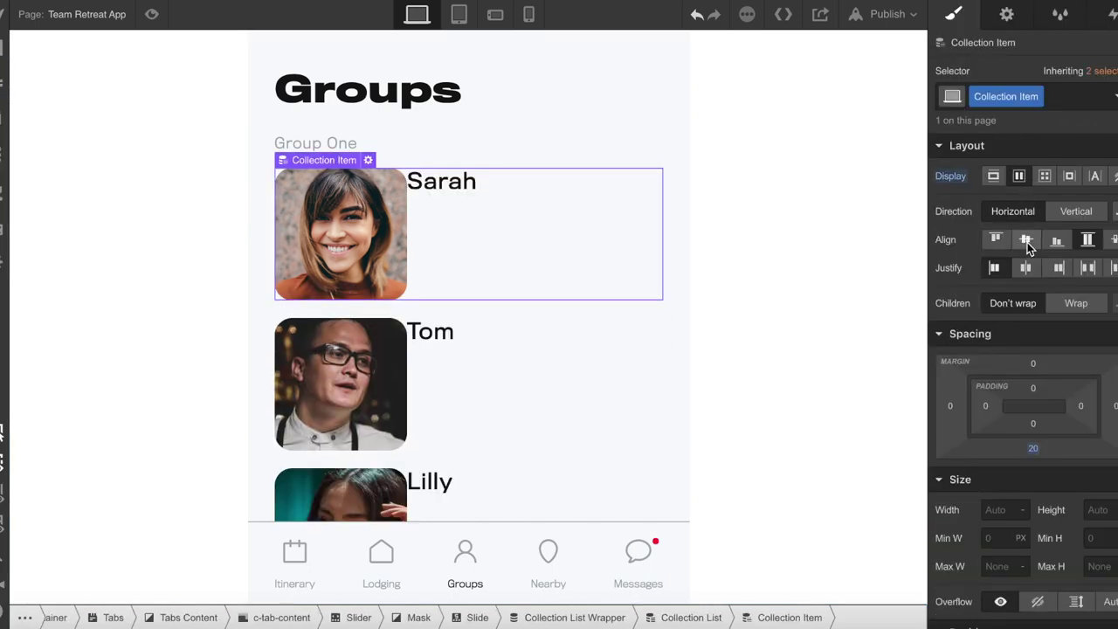
click(1026, 239)
click(1087, 239)
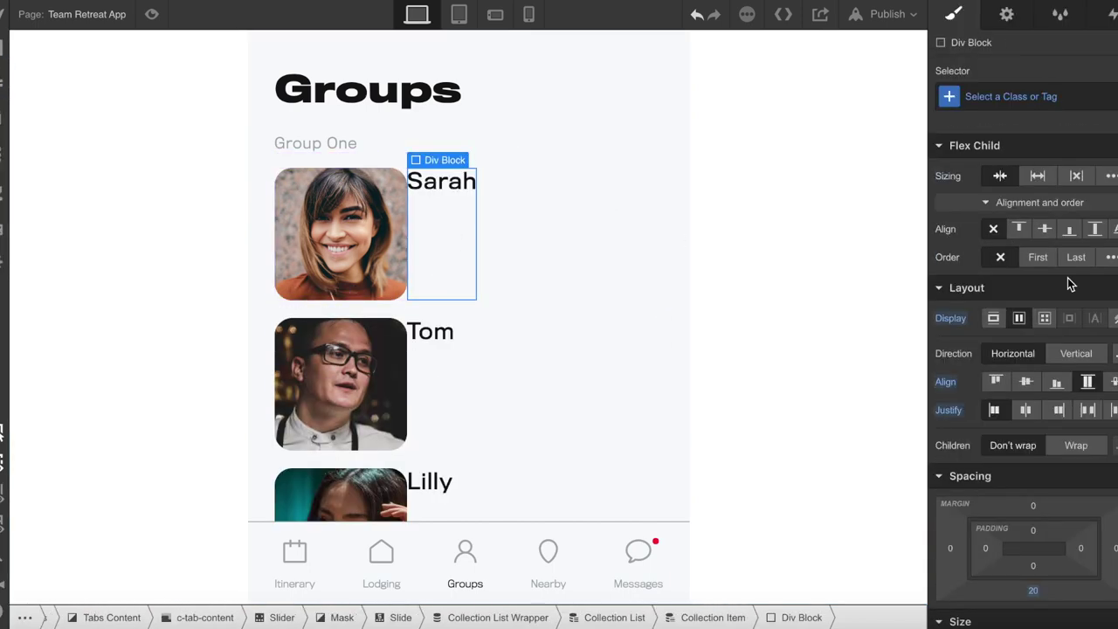
click(1019, 318)
click(390, 224)
drag(1111, 420, 1116, 412)
Change the name to an H3, add a paragraph next to it, and stack them vertically.
click(484, 234)
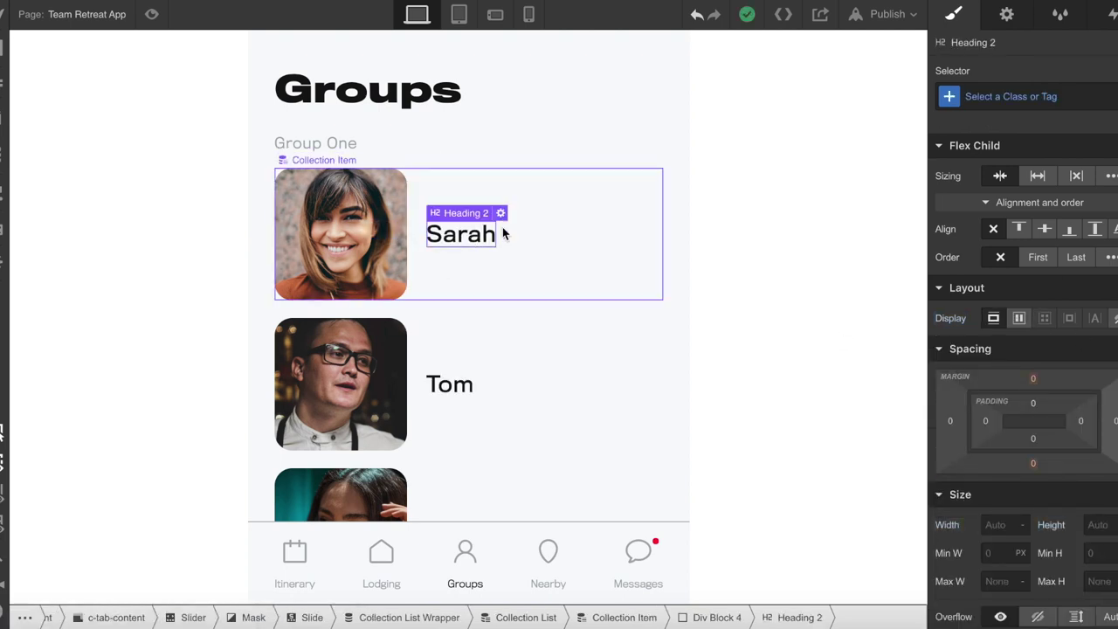
click(503, 211)
click(518, 301)
key(Escape)
right_click(461, 239)
key(a)
drag(125, 551, 452, 247)
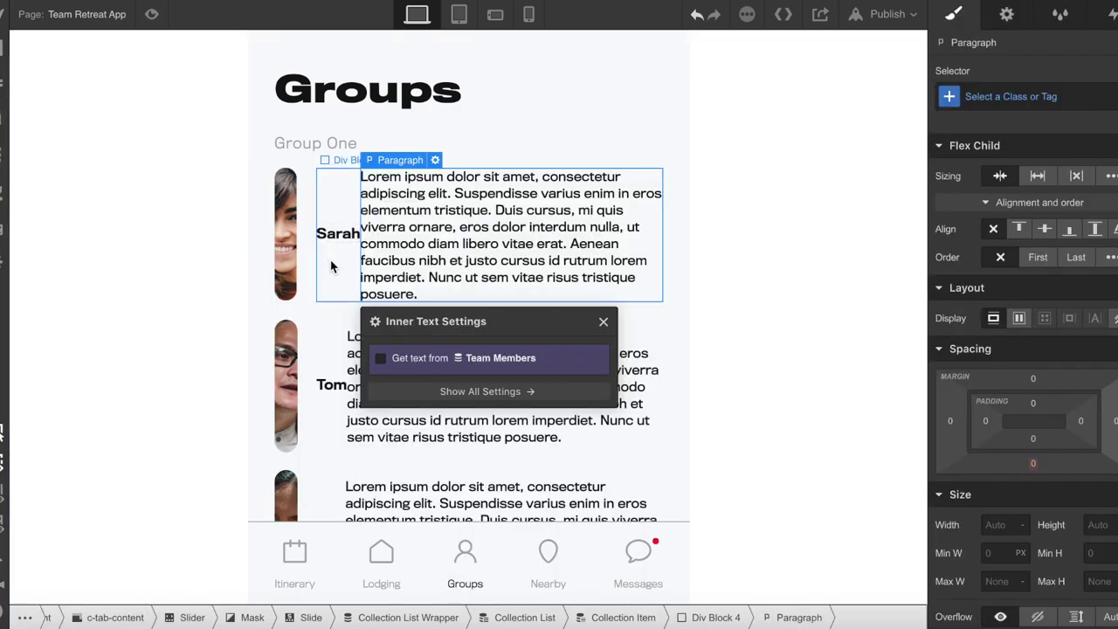
click(344, 158)
click(1076, 353)
Bind the paragraph's text to the Team Members Member Type field.
click(394, 301)
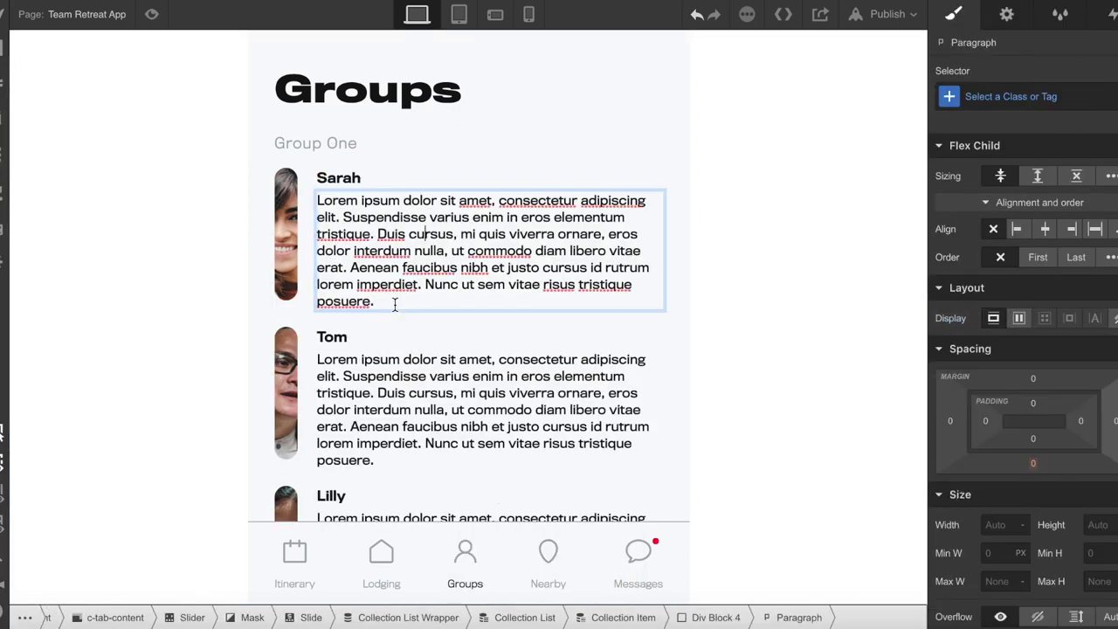
click(393, 183)
click(408, 367)
click(416, 388)
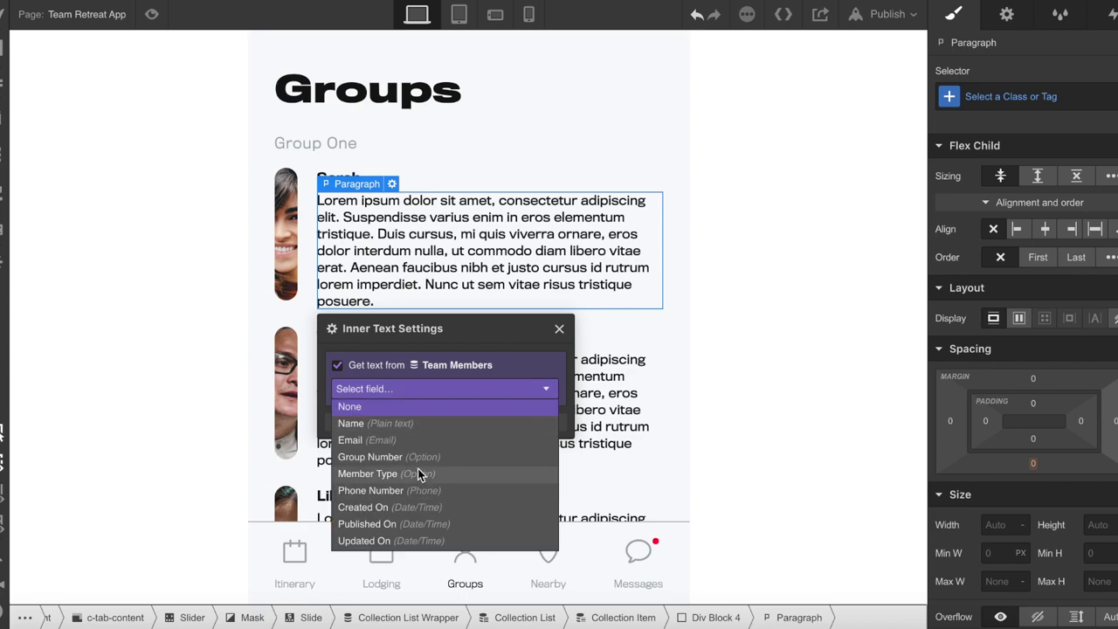
click(418, 472)
click(536, 228)
Style the Group Member paragraph with a light grey text colour.
click(478, 248)
scroll(1004, 414, down, 3)
click(1014, 400)
click(999, 464)
click(537, 289)
Add a Div Block under the name with a 40 x 40 px Link Block inside.
key(a)
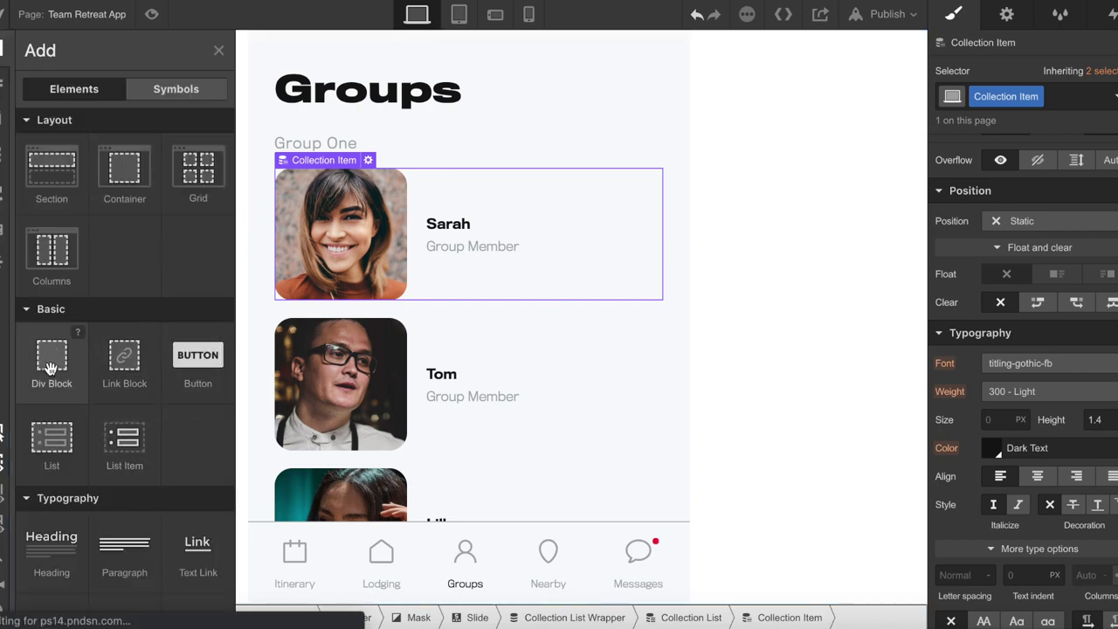
drag(50, 367, 476, 254)
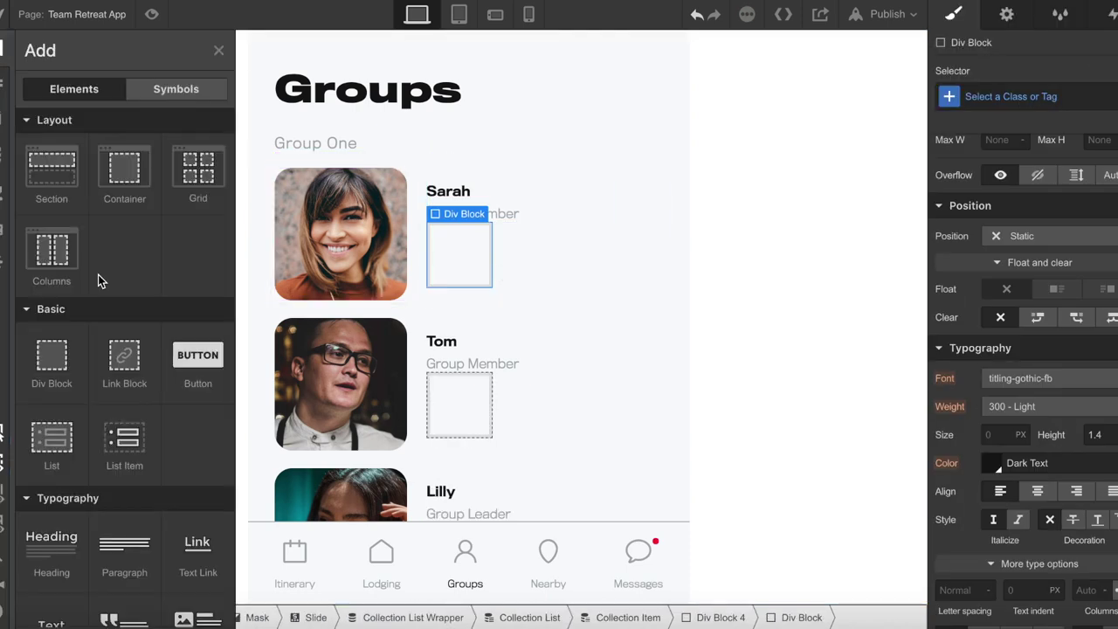
drag(120, 377, 460, 255)
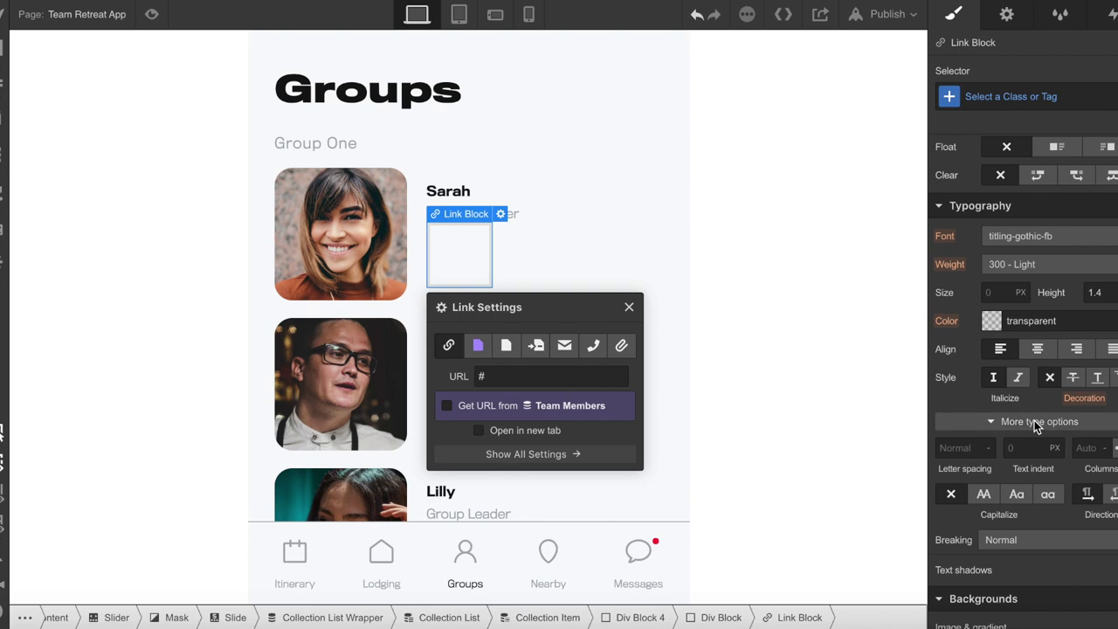
scroll(991, 282, up, 5)
click(1004, 285)
text(4)
click(1097, 285)
text(4)
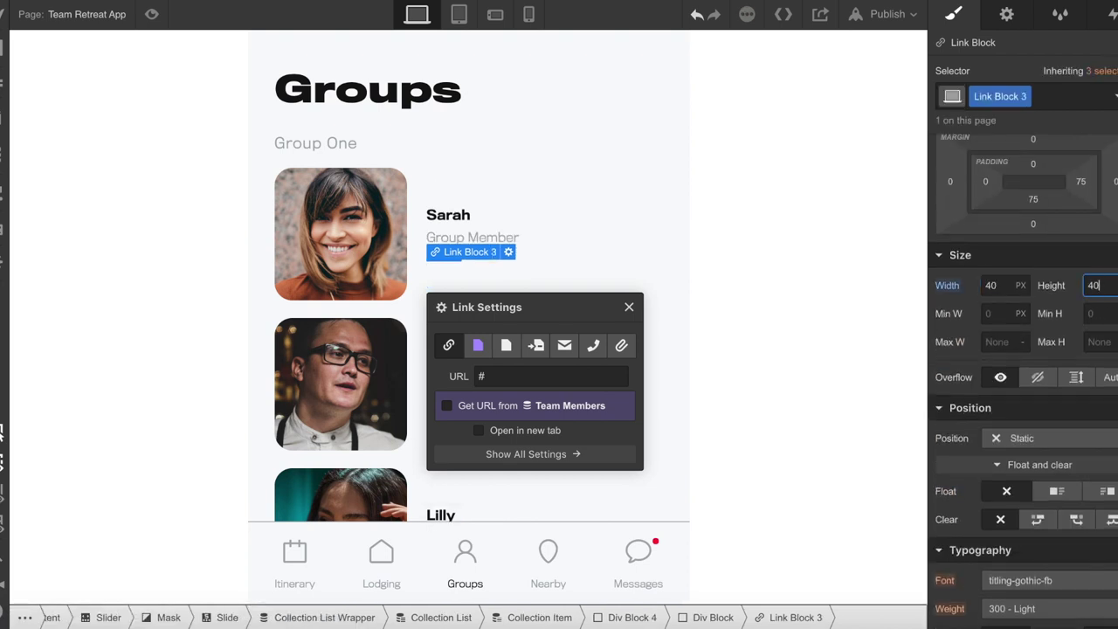
click(993, 286)
Fill the link block's background with Light Red.
scroll(1004, 350, down, 5)
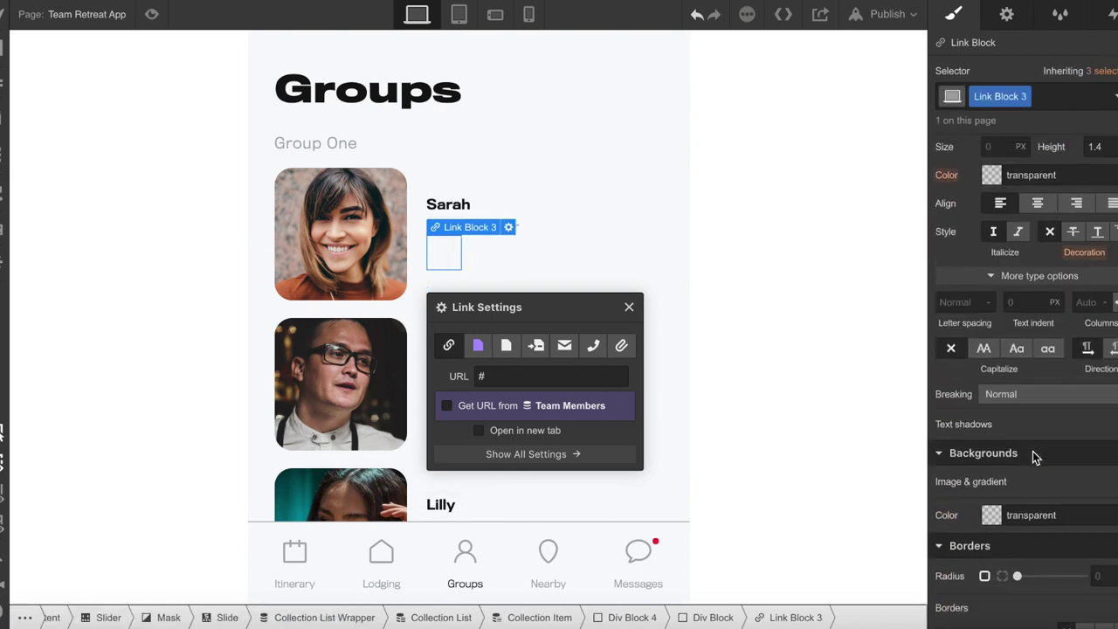
click(992, 472)
click(1099, 438)
scroll(1062, 572, down, 3)
scroll(1045, 367, up, 1)
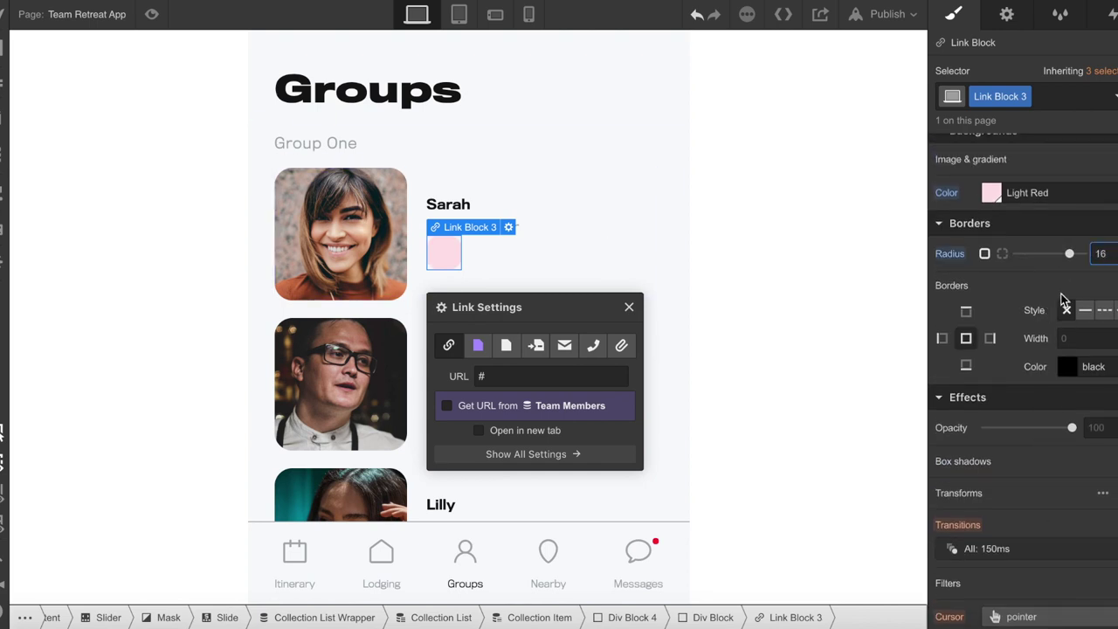
scroll(1004, 393, up, 10)
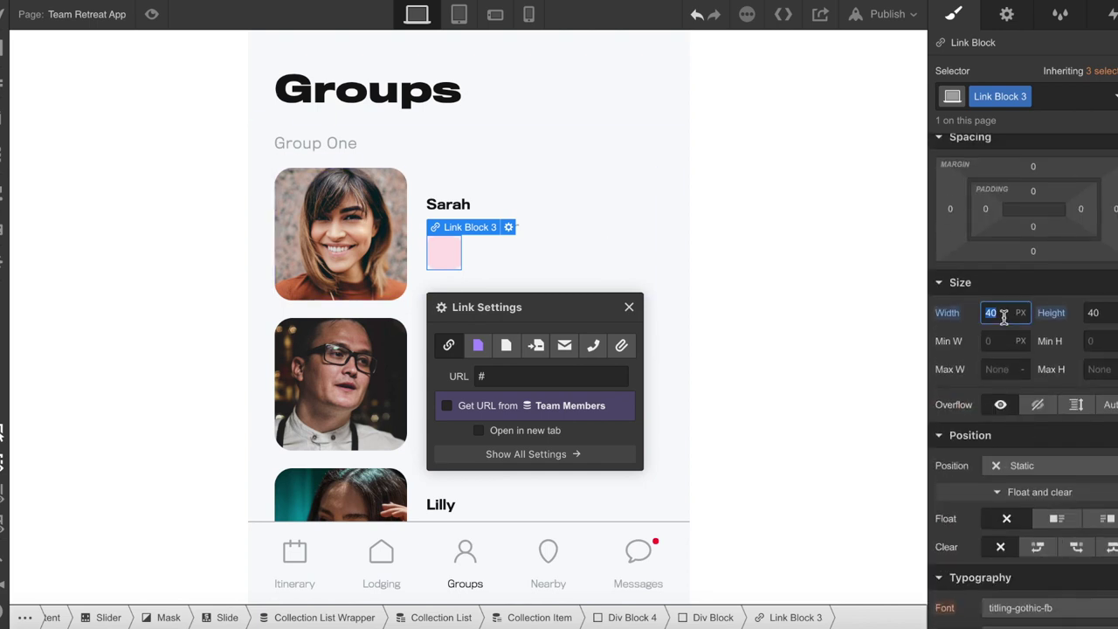
key(Return)
click(612, 262)
click(449, 229)
click(444, 254)
Place the phone icon in the pink box at 50% width, centred both ways.
key(a)
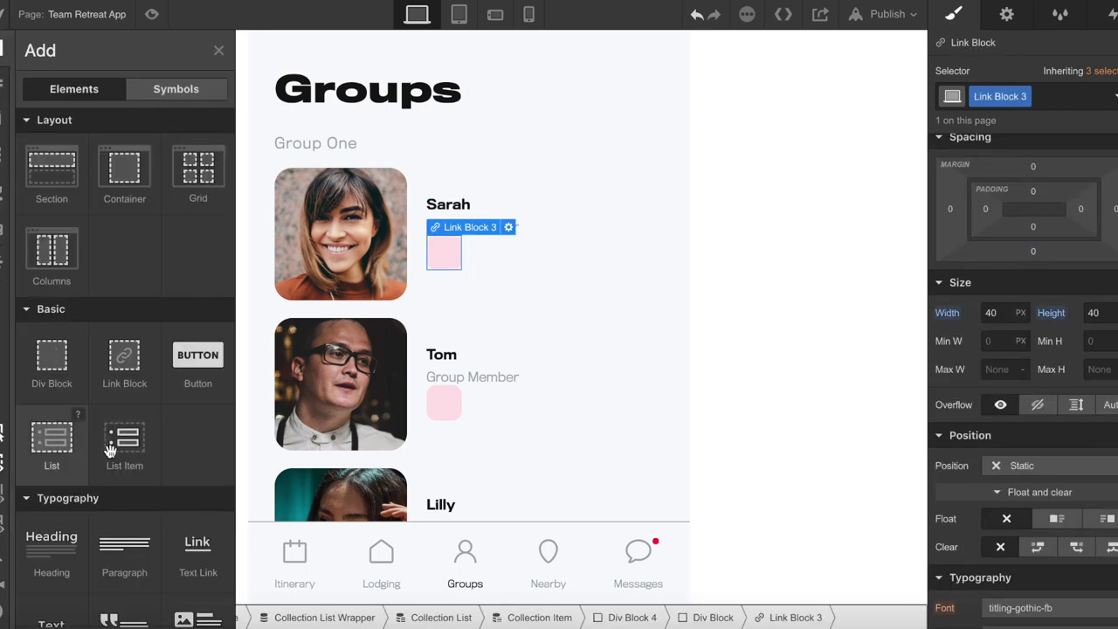
click(2, 232)
drag(187, 281, 444, 253)
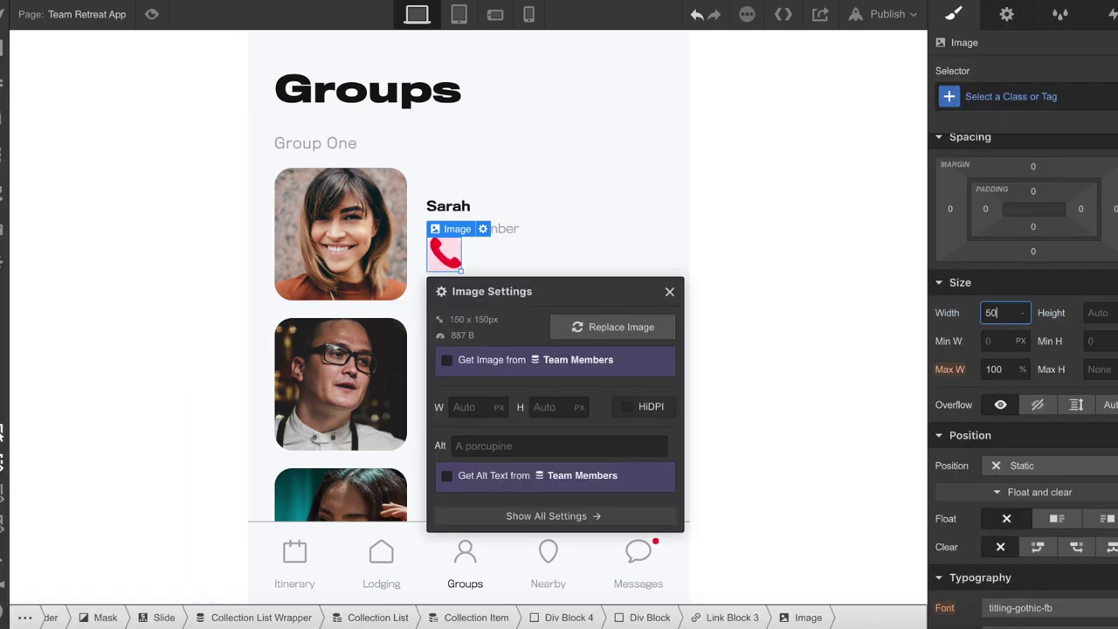
text(50%)
key(Return)
key(Escape)
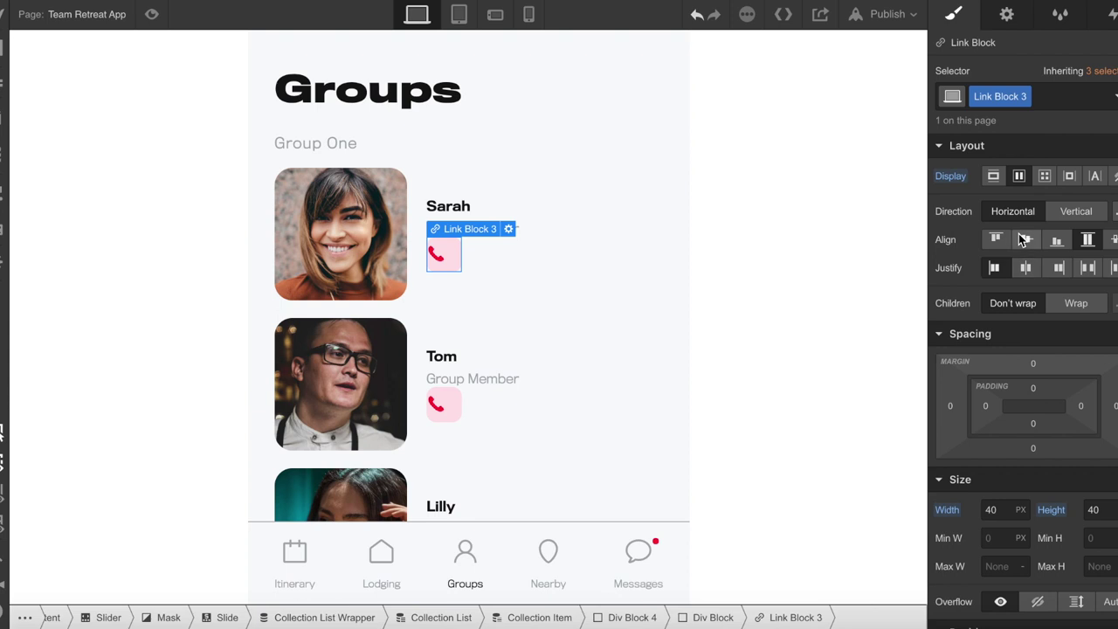
click(1028, 276)
click(629, 279)
Make the button a phone link using the member's Phone Number field.
click(444, 253)
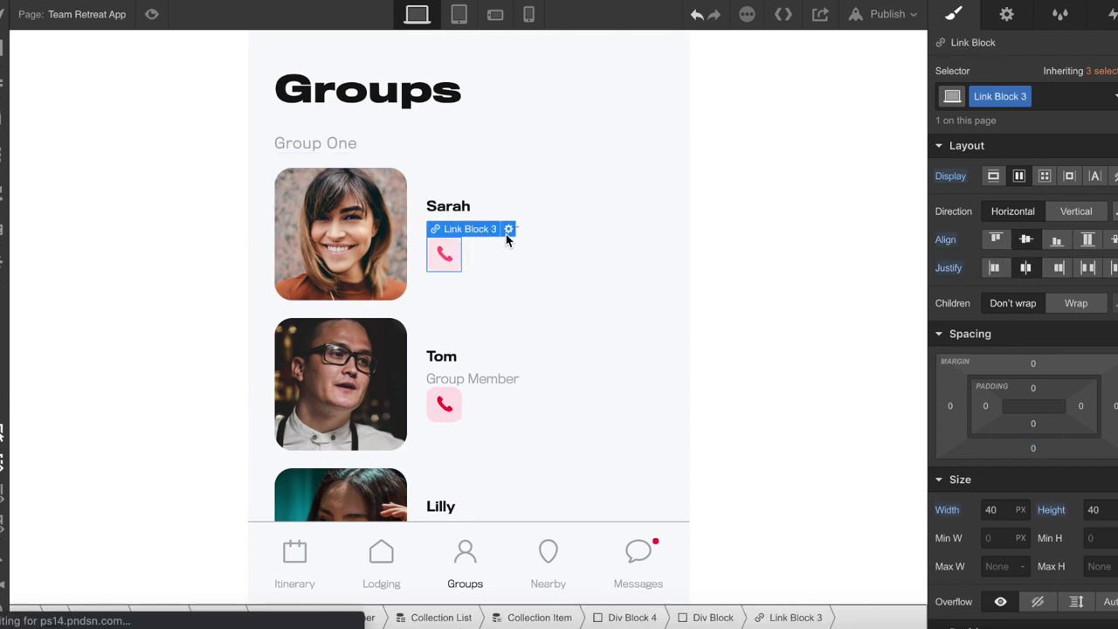
click(508, 228)
click(592, 330)
click(444, 392)
click(524, 409)
click(497, 446)
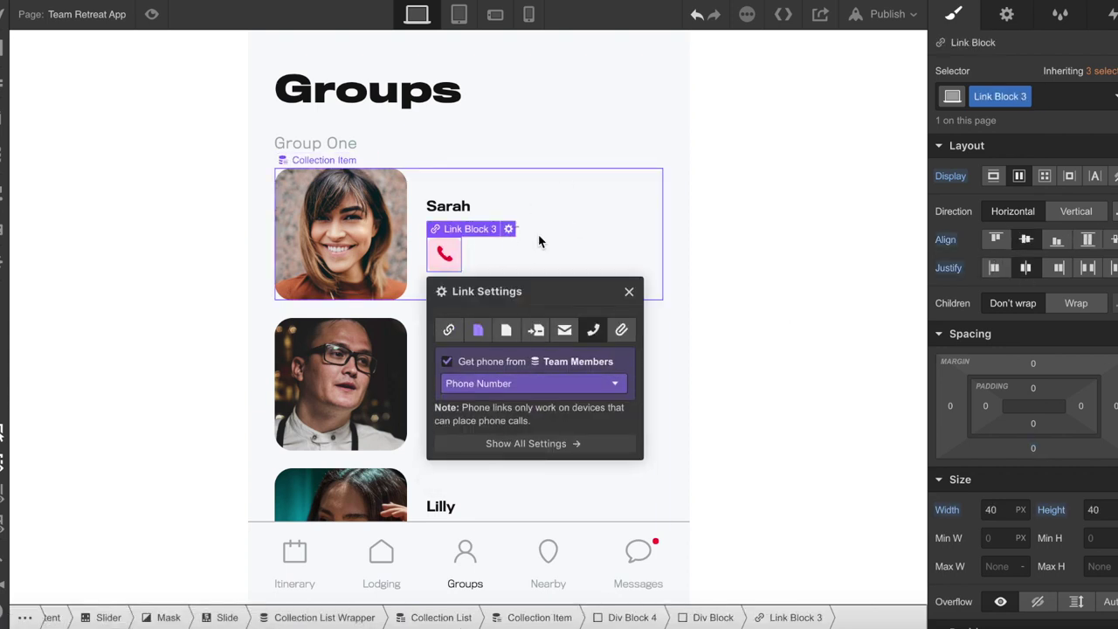
click(532, 229)
Space the Group Member text, duplicate the phone button, and set their wrapper to flex.
click(511, 228)
drag(1034, 463, 1034, 514)
click(444, 393)
key(ctrl+c)
key(ctrl+v)
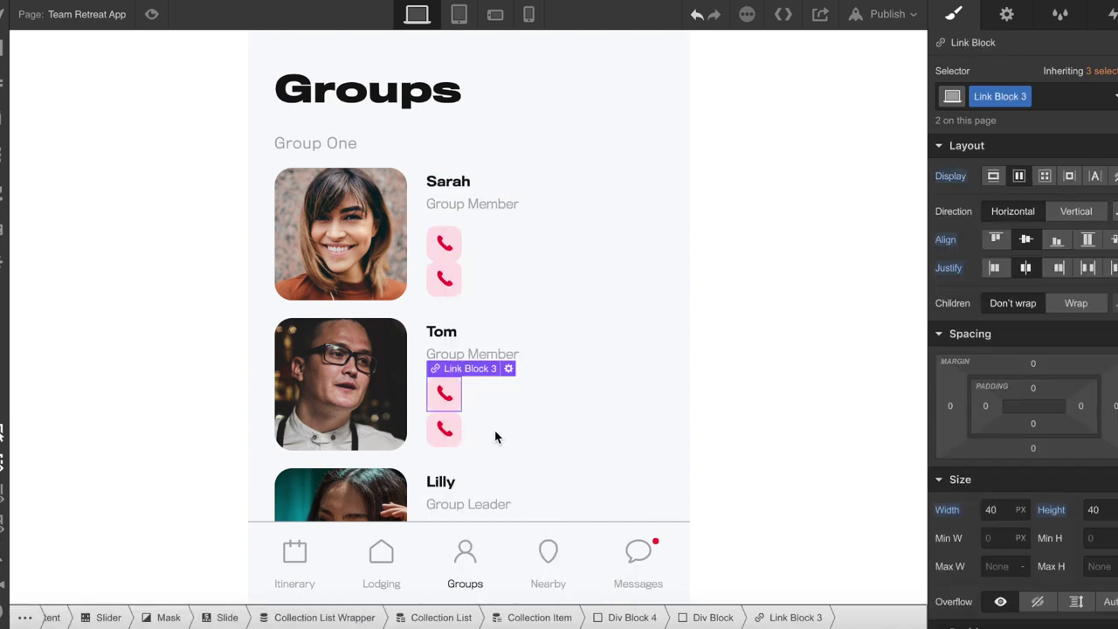
click(455, 406)
click(795, 618)
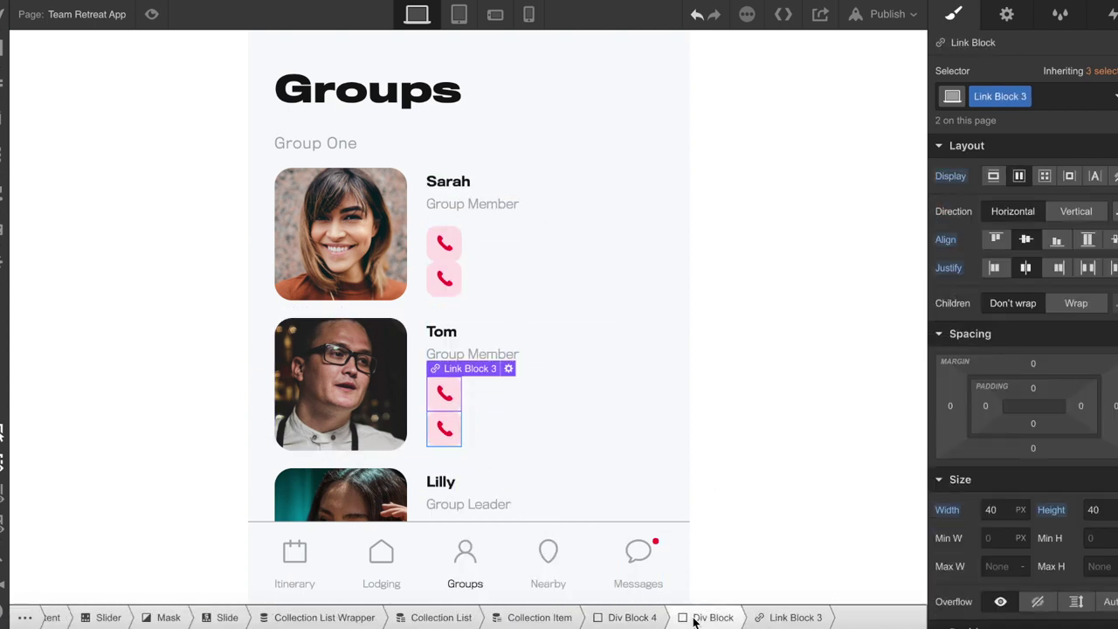
click(711, 618)
click(1019, 319)
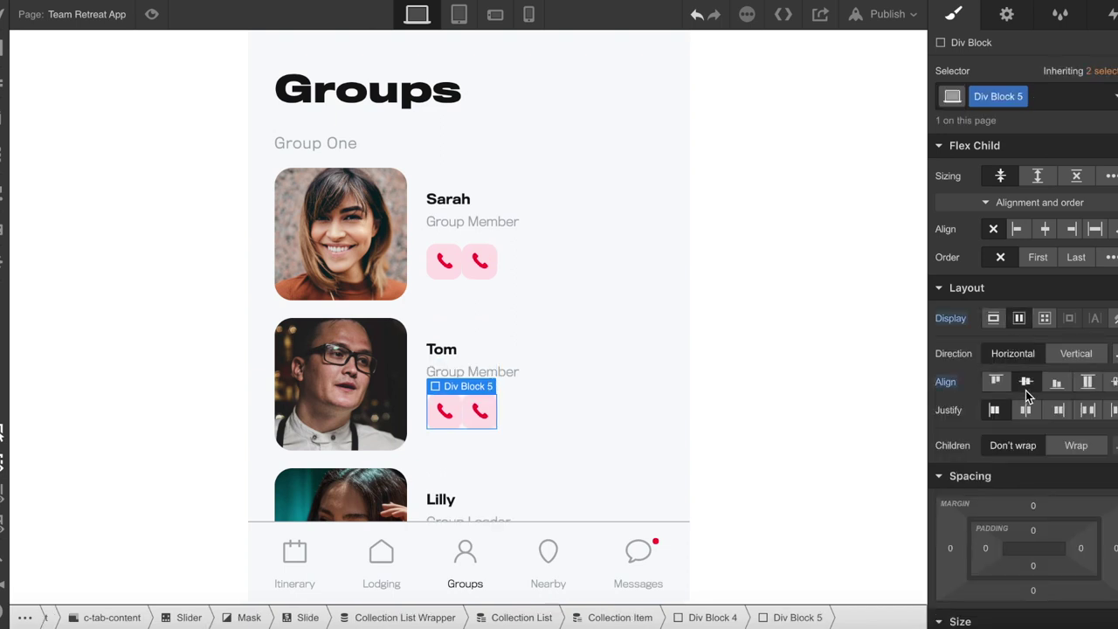
Widen the button gap and give the second button combo class is--dark with a red background.
click(444, 410)
drag(464, 411, 470, 411)
key(ctrl+Return)
text(is--dark)
key(Return)
scroll(1018, 305, down, 5)
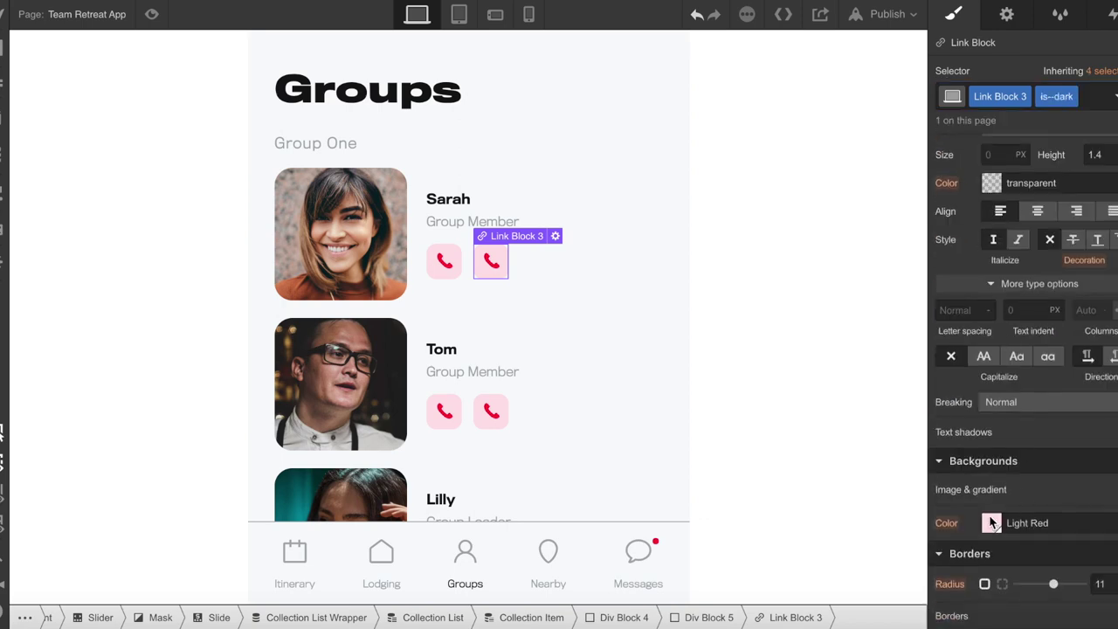
click(992, 523)
click(1072, 454)
Replace the red button's phone icon with the chat bubble icon.
click(492, 260)
click(1026, 148)
scroll(75, 504, down, 2)
scroll(75, 502, up, 2)
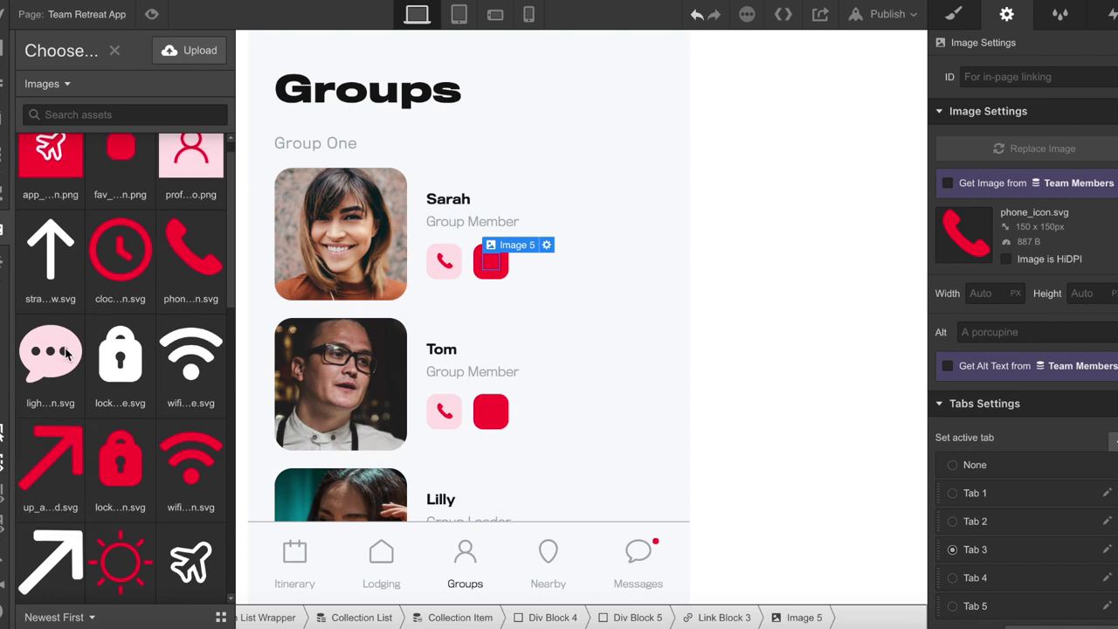
click(128, 370)
scroll(133, 398, up, 1)
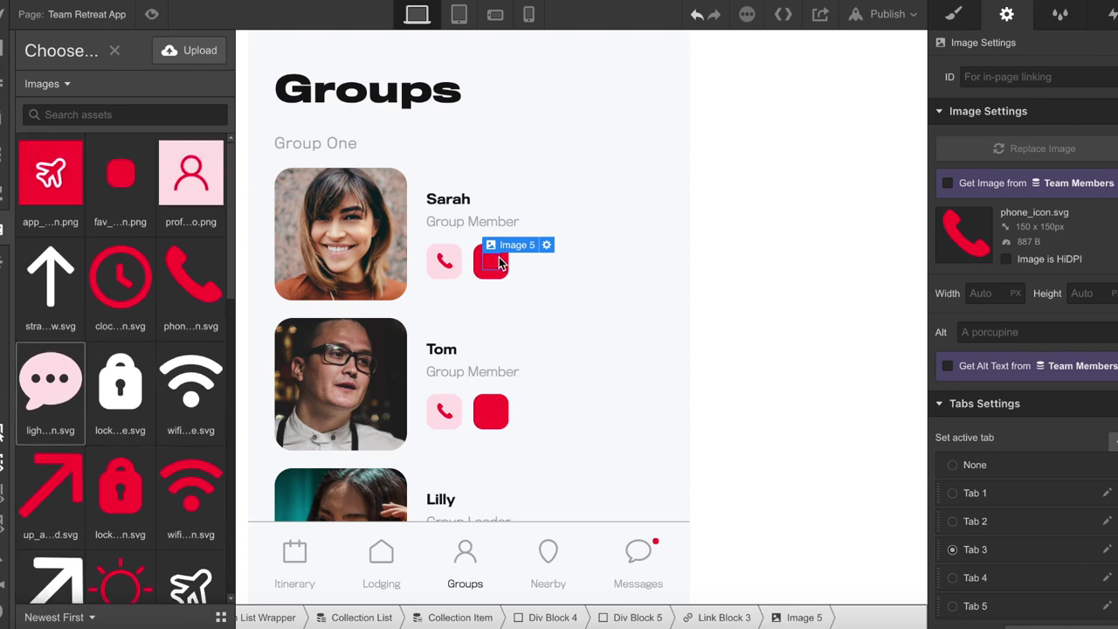
click(492, 262)
Make the red button an email link bound to the Team Members Email field.
click(491, 267)
click(555, 238)
click(610, 337)
click(569, 393)
click(537, 421)
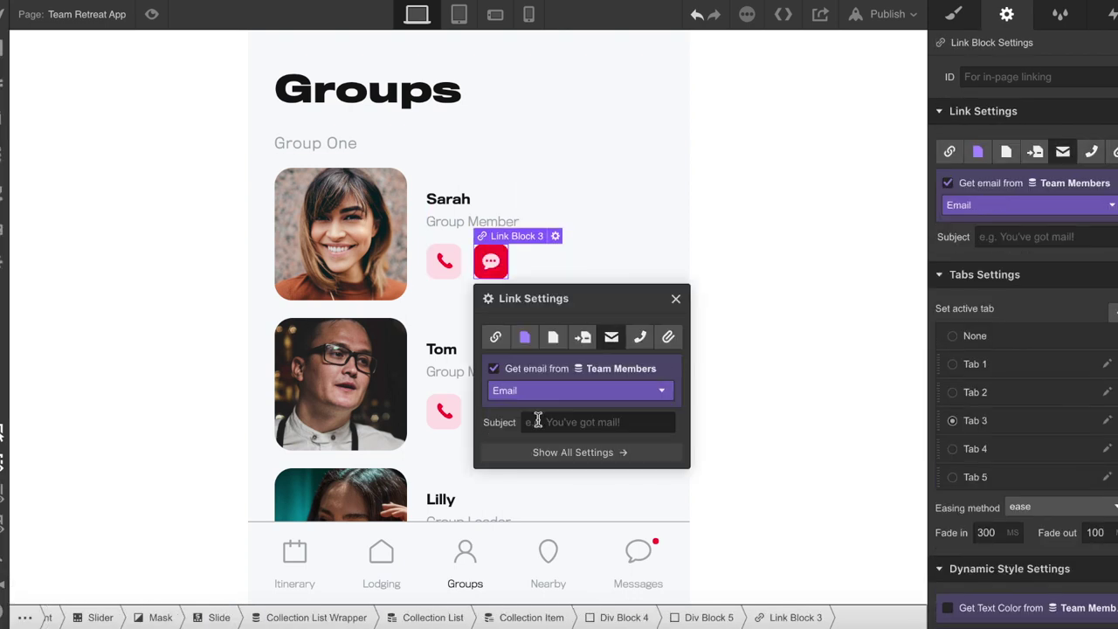
click(582, 252)
Add a Group Number filter to the member collection list.
scroll(1073, 544, down, 4)
click(1115, 235)
click(1011, 300)
click(1024, 343)
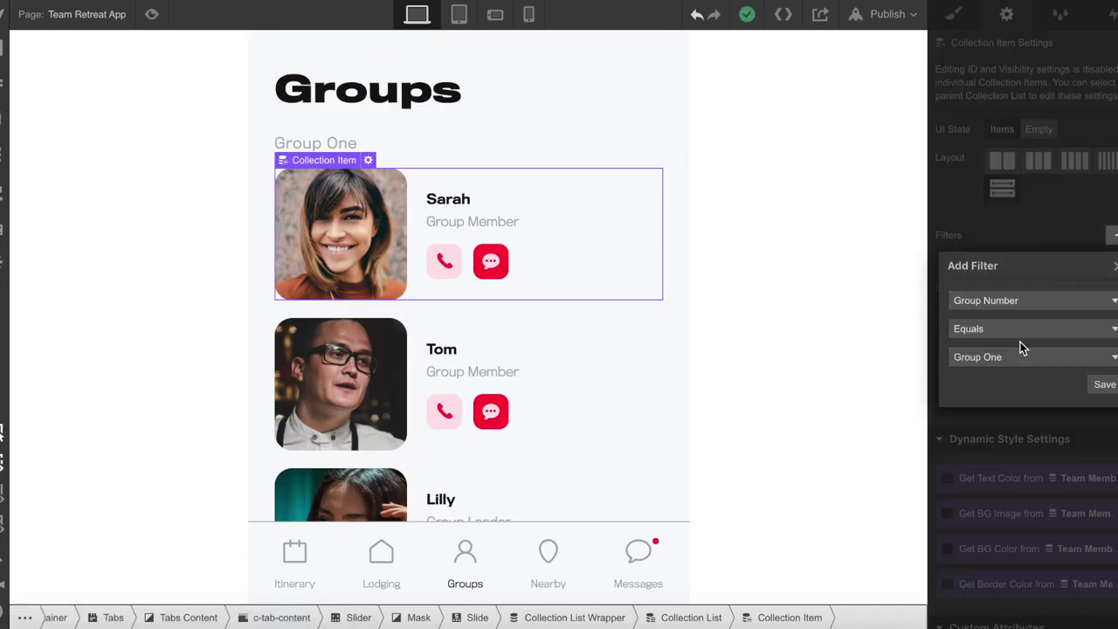
Save the Group Number equals Group One filter and sort by Created On, oldest to newest.
click(1105, 385)
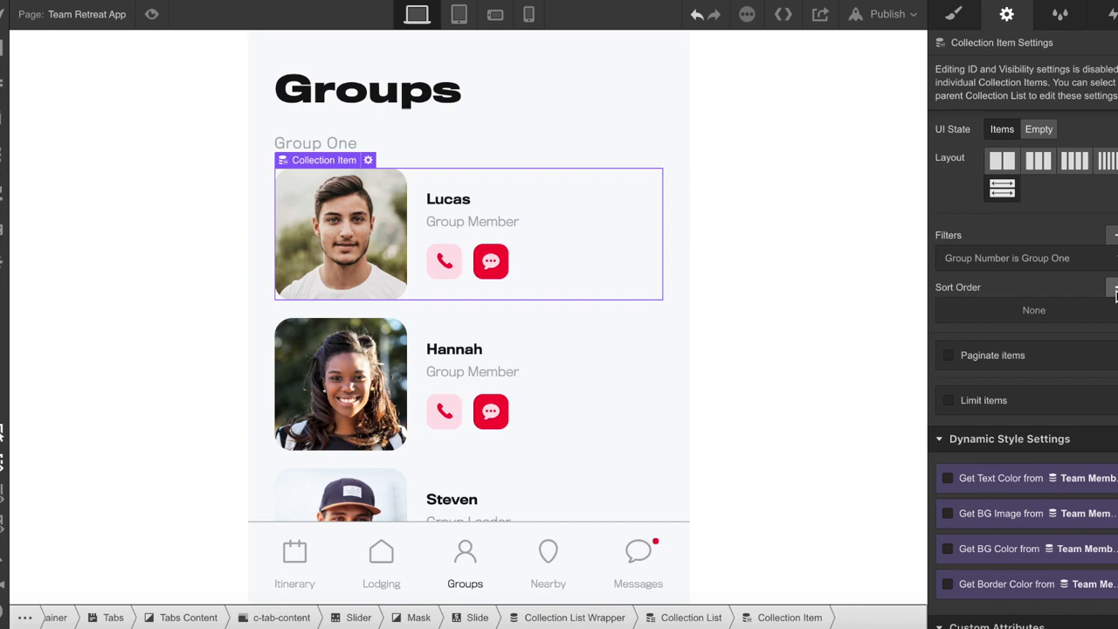
click(1115, 295)
click(1020, 354)
click(1018, 393)
click(1103, 407)
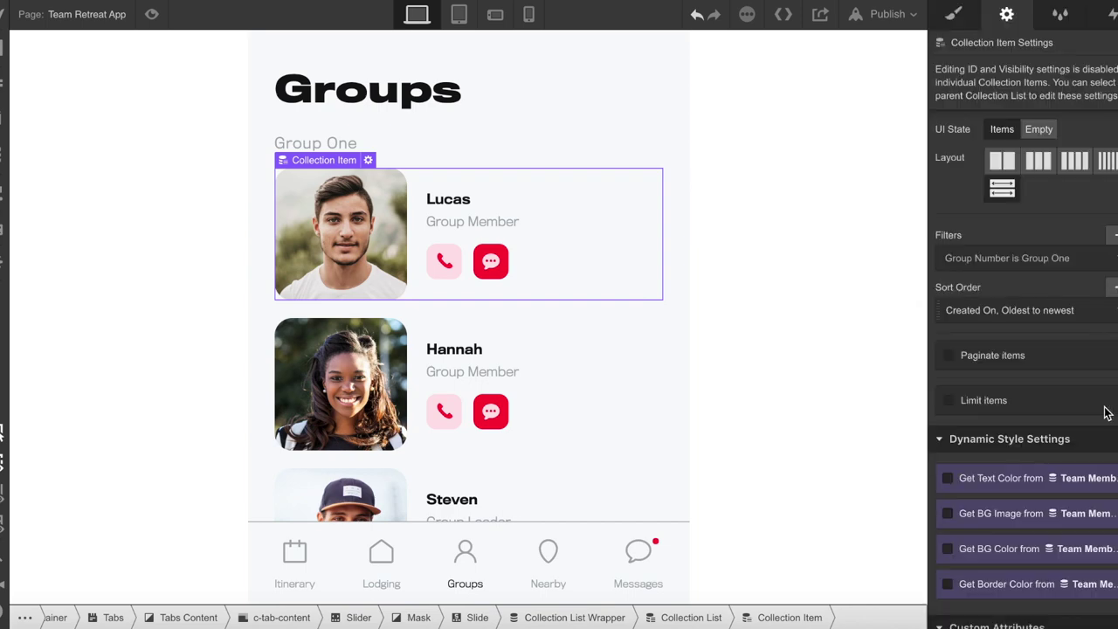
Select the Group One label, a member card and the whole slide to check the filtered list.
click(599, 142)
scroll(647, 262, down, 3)
scroll(623, 237, up, 3)
click(601, 229)
click(606, 157)
scroll(603, 160, down, 3)
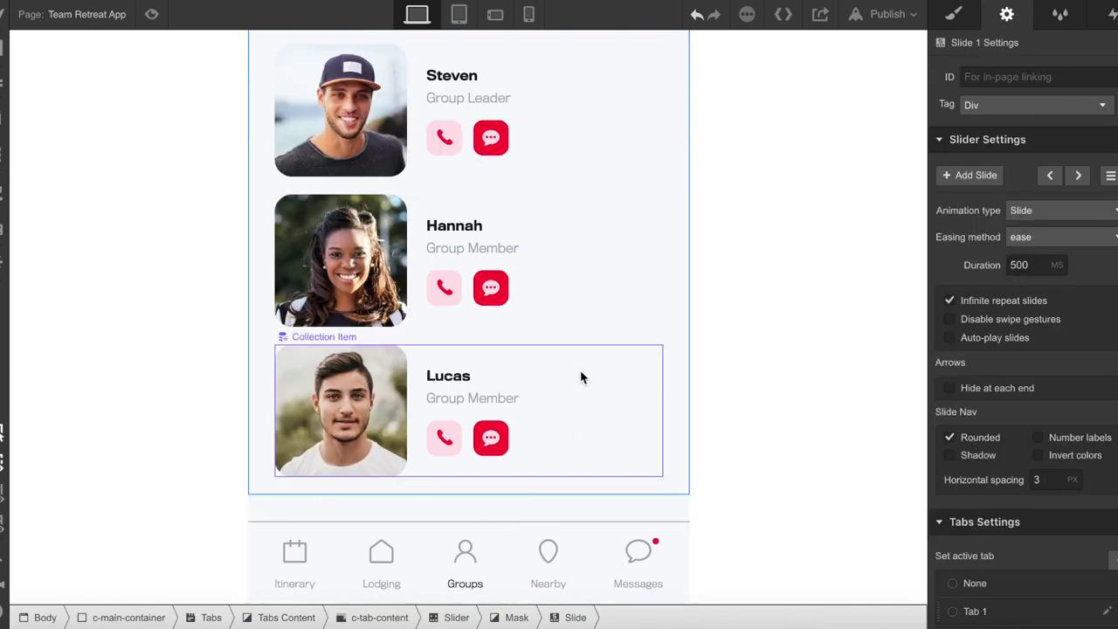
Add an empty block at the slide's bottom, styled at 80% width with a value of 30.
key(a)
drag(53, 389, 444, 541)
key(s)
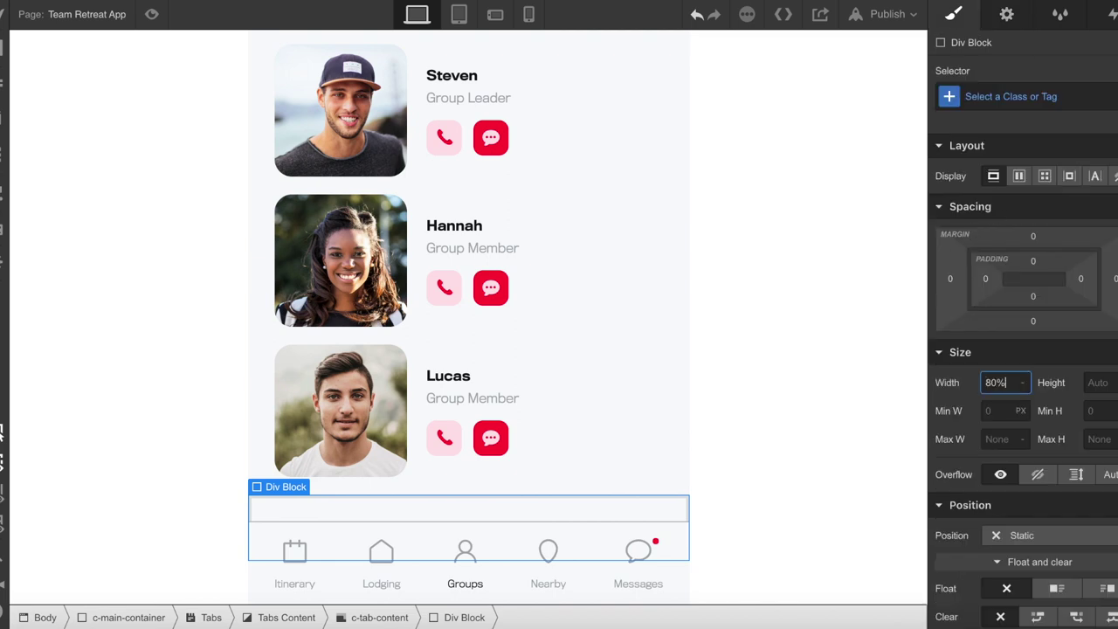
key(Return)
text(3)
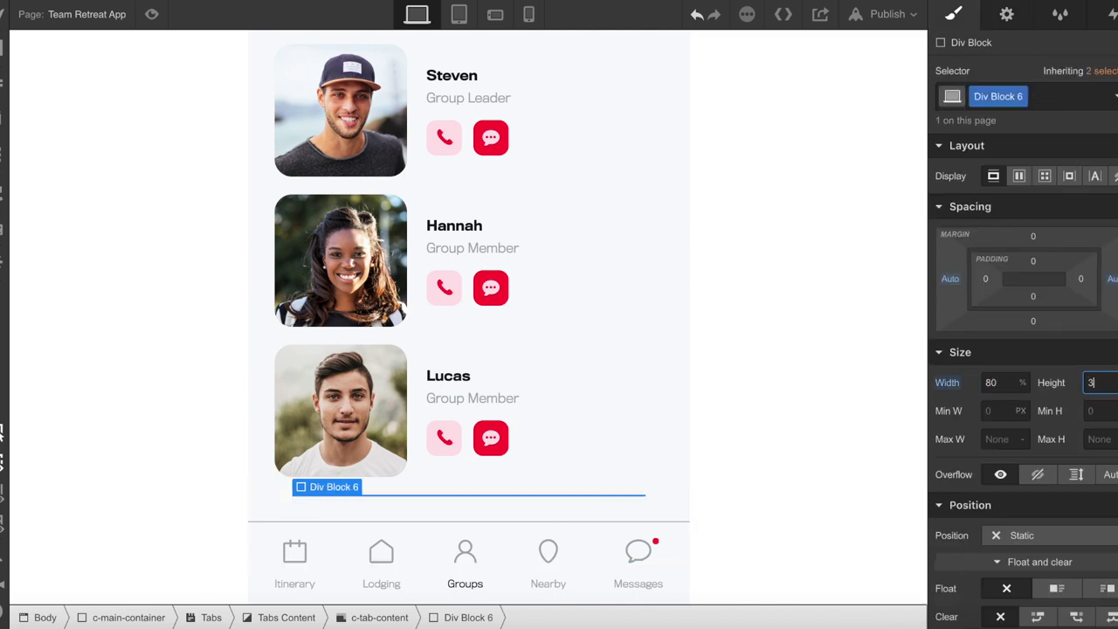
text(0)
scroll(1037, 374, down, 5)
click(983, 461)
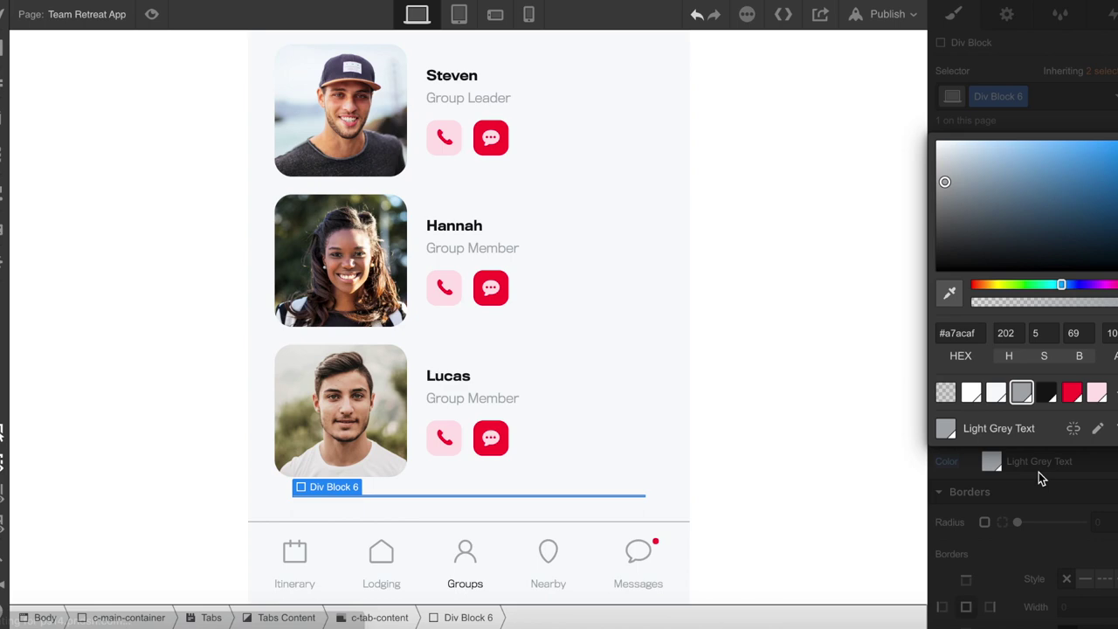
click(527, 462)
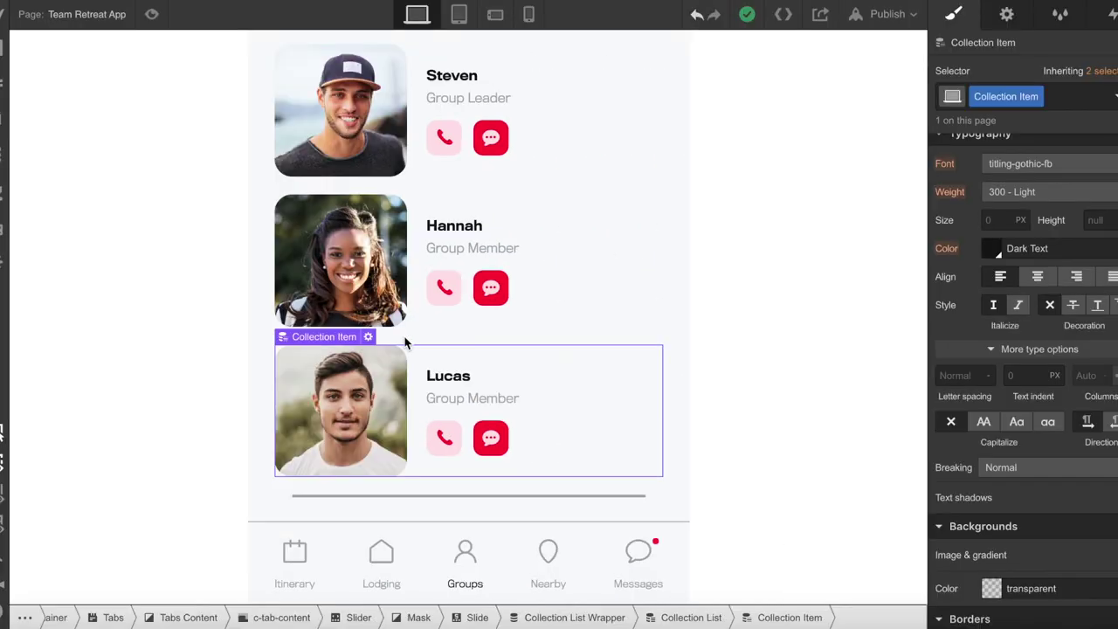
Add another block above the tab bar and nest it inside Div Block 6 in the Navigator.
key(a)
drag(50, 360, 431, 534)
key(z)
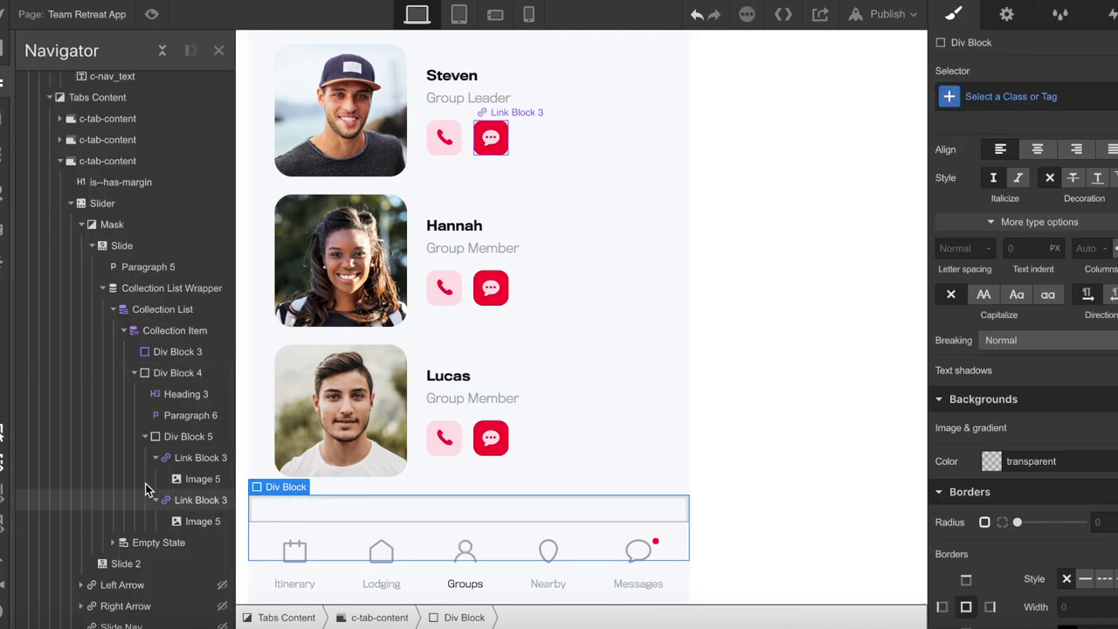
key(z)
key(p)
key(z)
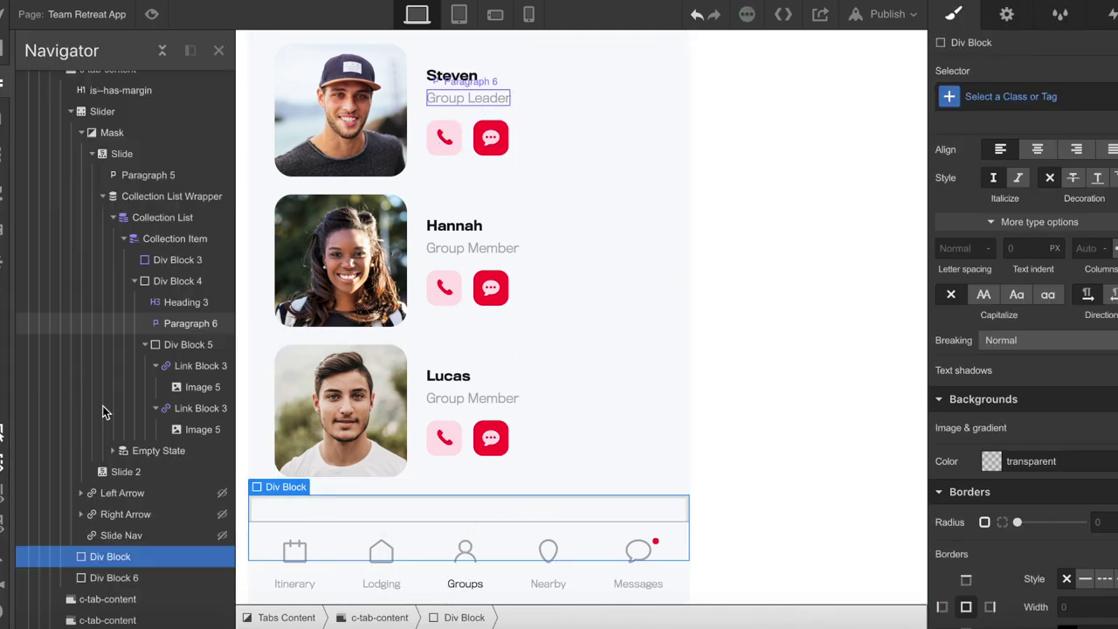
drag(104, 559, 103, 584)
scroll(1090, 317, up, 3)
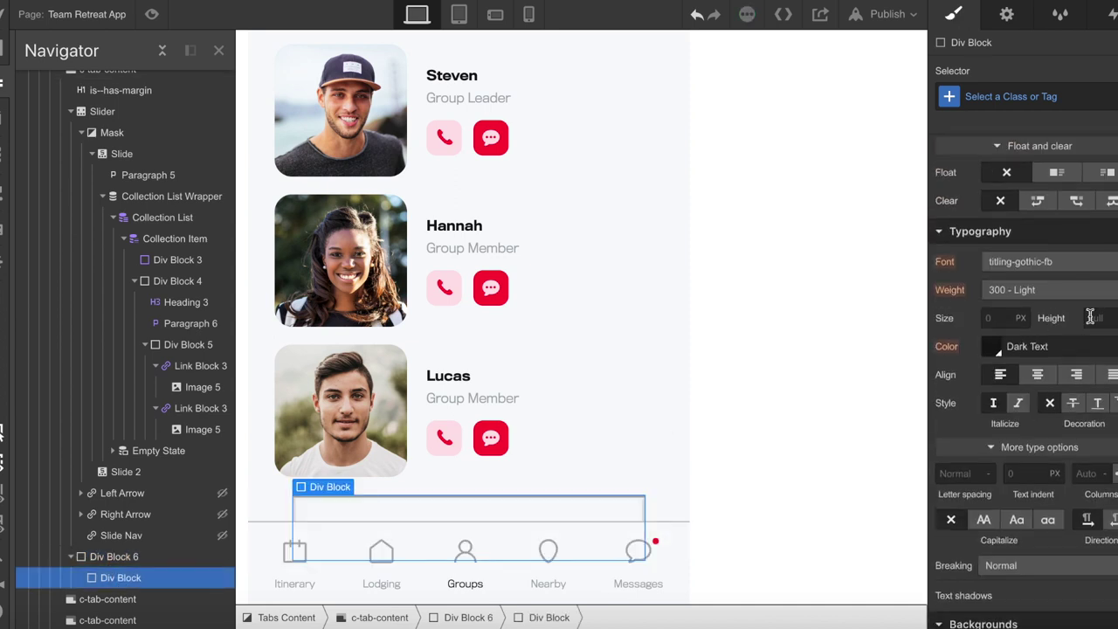
scroll(1092, 323, up, 4)
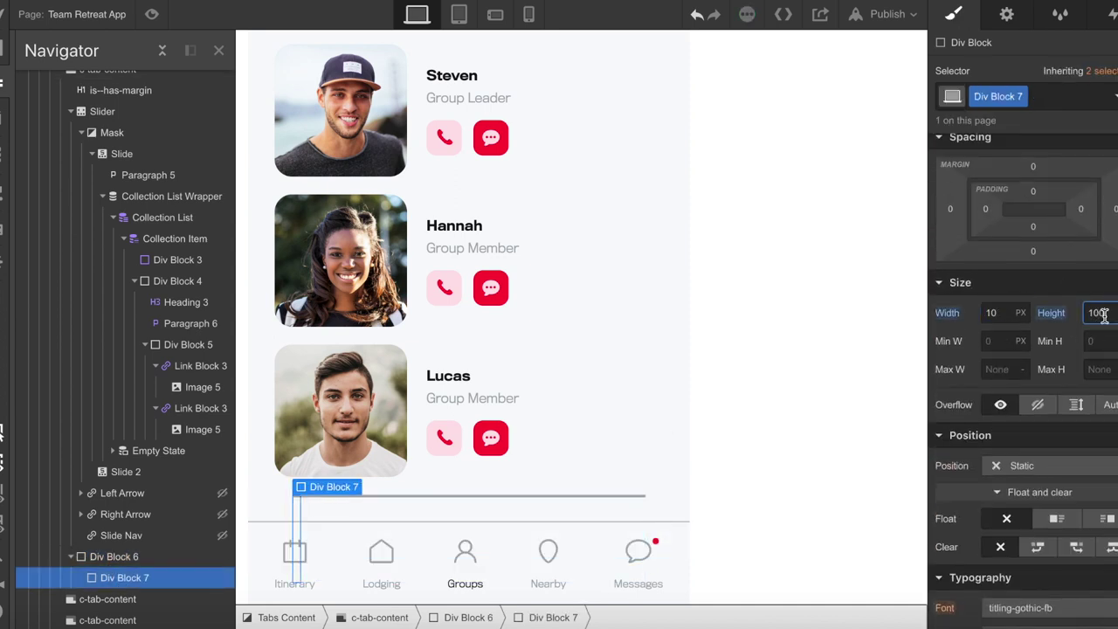
Give the segment block Div Block 7 a height of 100 and a width of 15px.
key(Return)
scroll(1022, 349, down, 10)
click(987, 569)
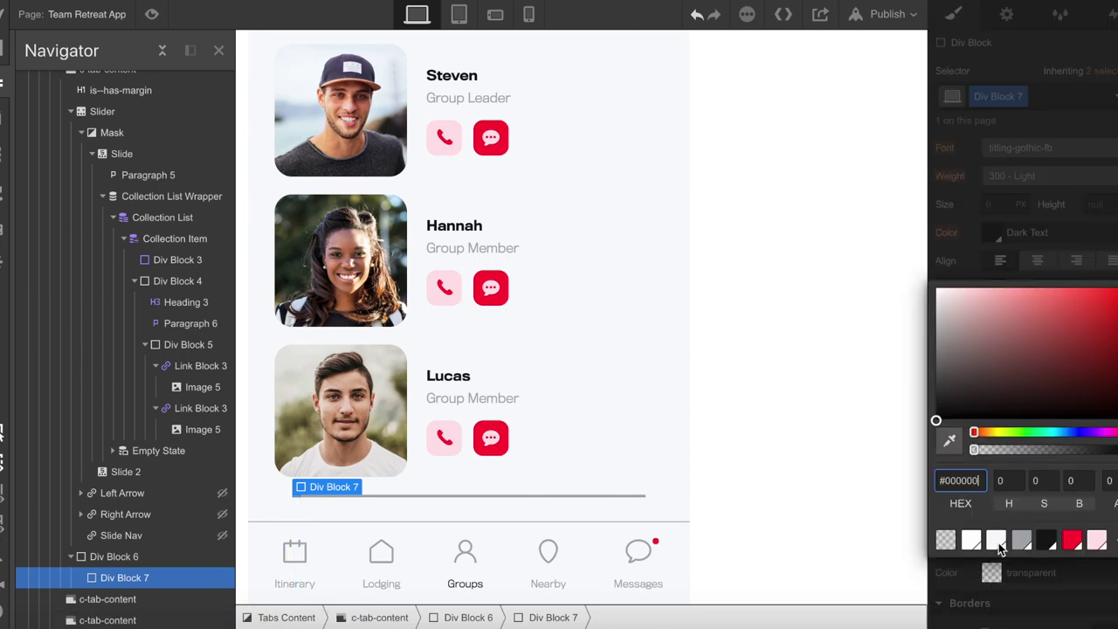
scroll(1022, 349, up, 6)
click(995, 382)
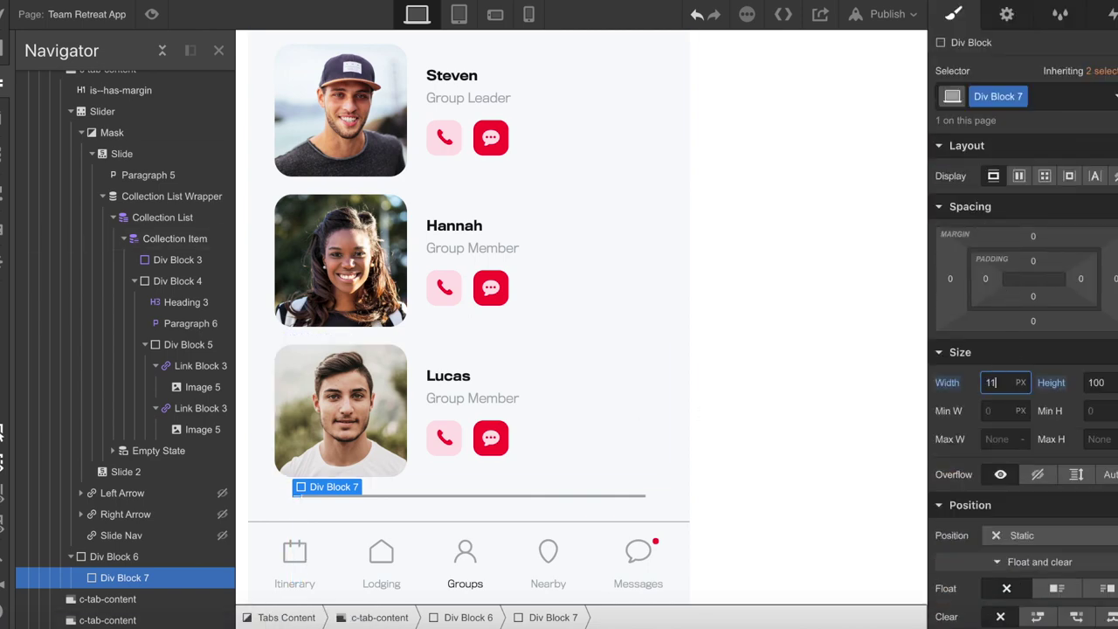
text(15)
Duplicate the 15px segment block.
right_click(299, 500)
click(352, 446)
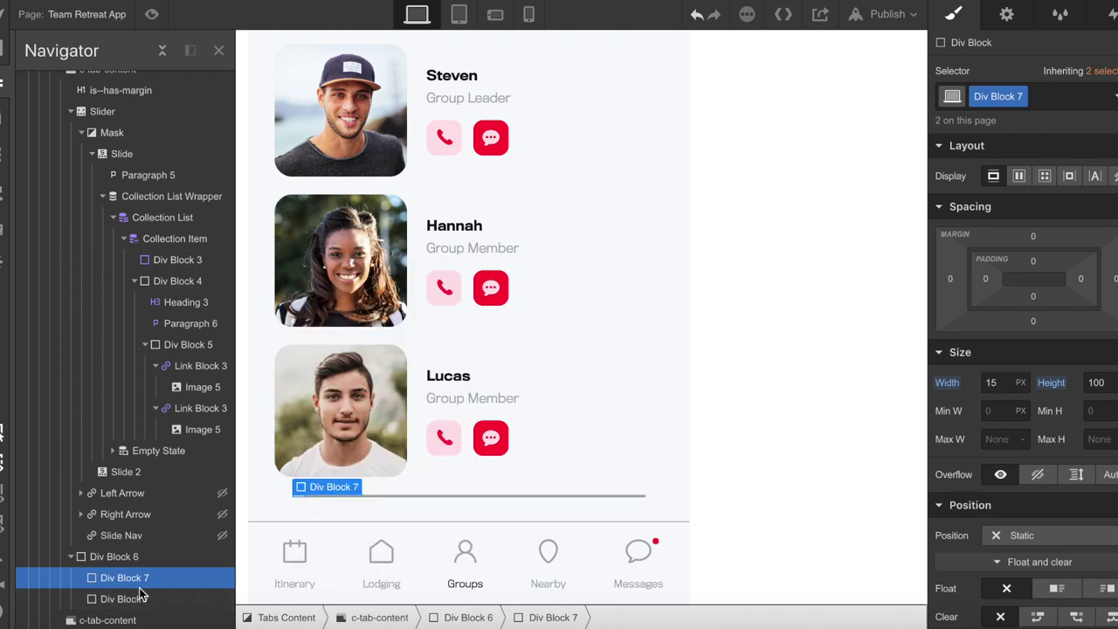
right_click(350, 494)
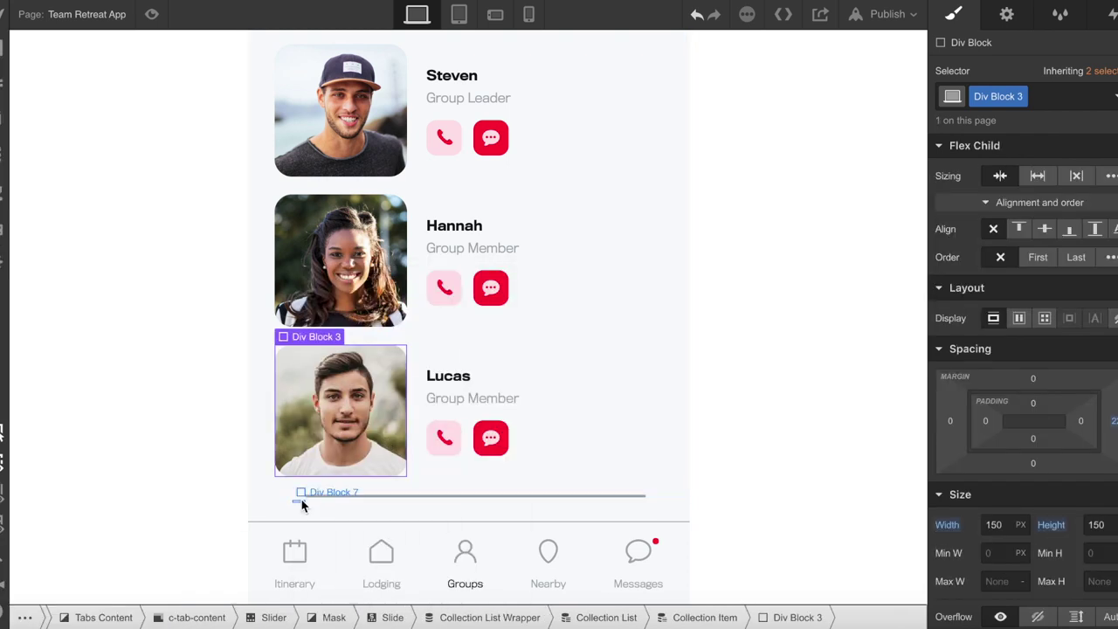
Make a third copy of the segment and set the containing bar to Flex layout.
click(8, 117)
right_click(324, 488)
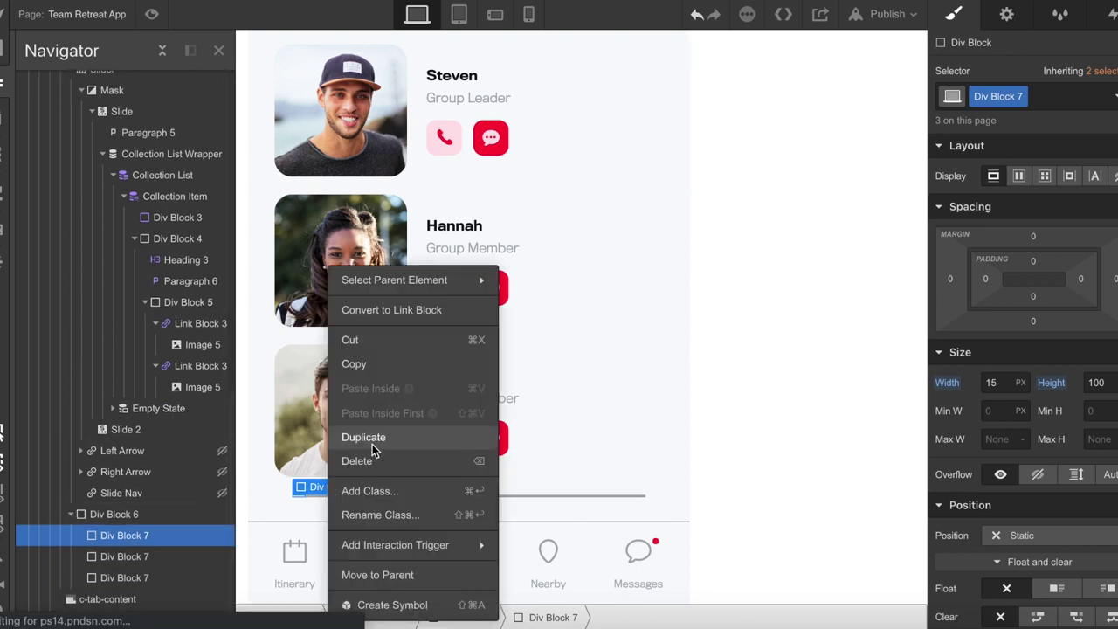
click(324, 495)
click(1018, 175)
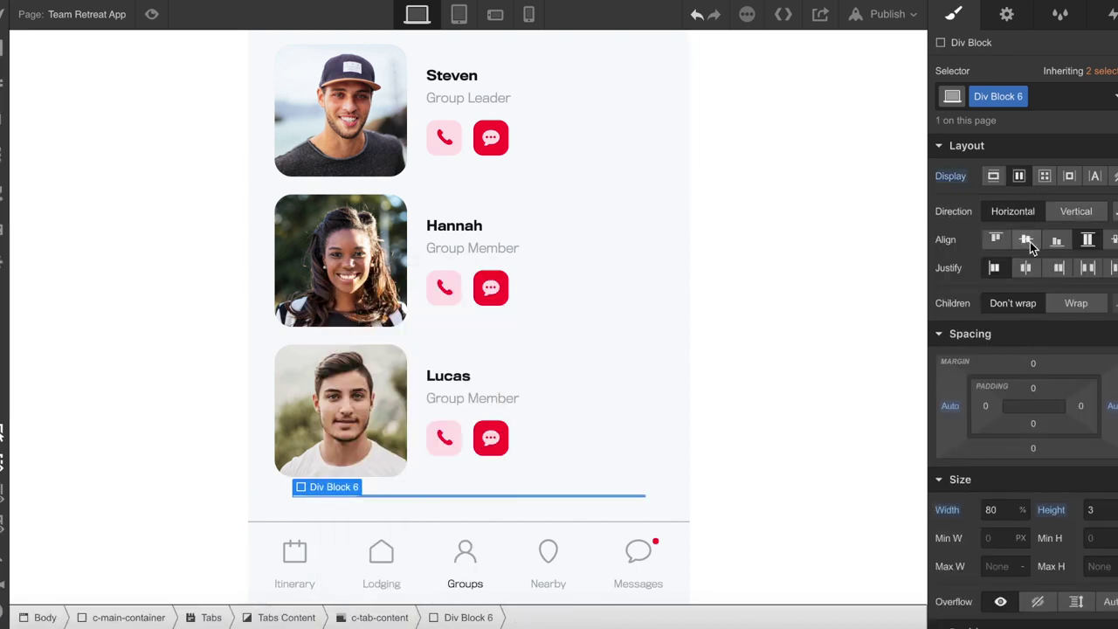
Add a new empty block and move it into the segmented bar.
click(647, 380)
click(385, 496)
right_click(384, 497)
key(Escape)
click(635, 404)
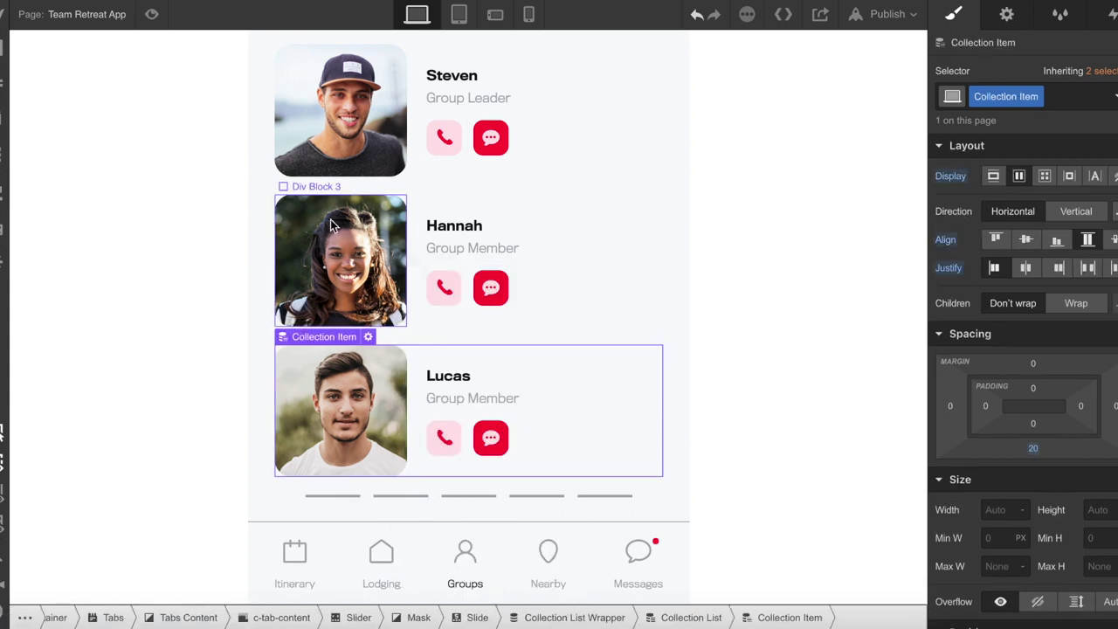
click(3, 48)
drag(52, 358, 1029, 505)
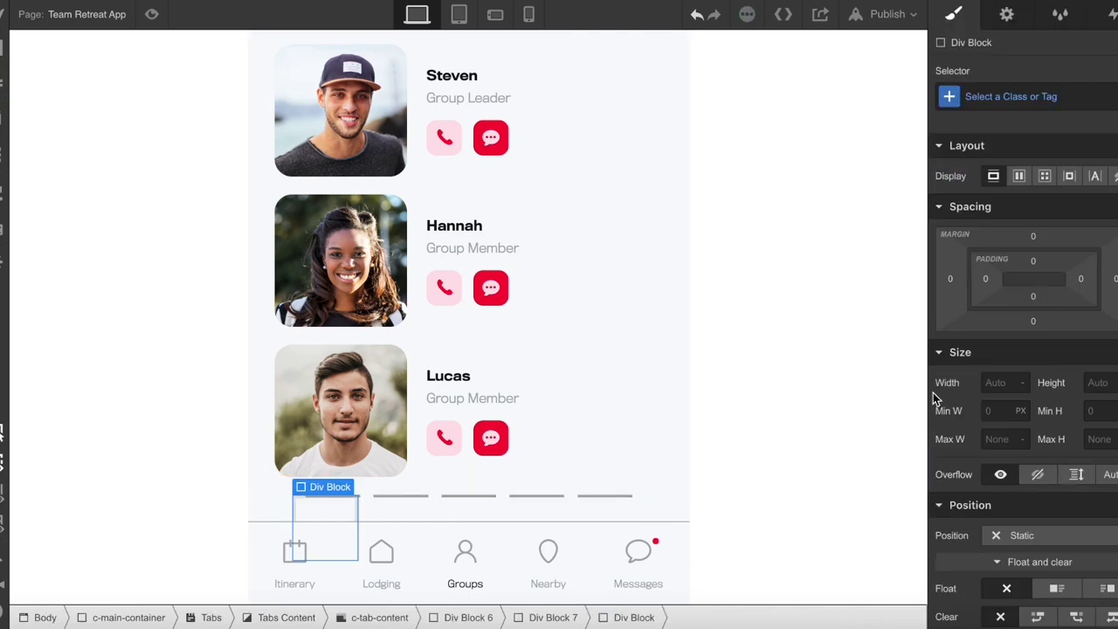
click(3, 100)
drag(127, 557, 125, 499)
Give the new block class 'filled' with Main Color red background, 100% height and 20% width.
click(979, 94)
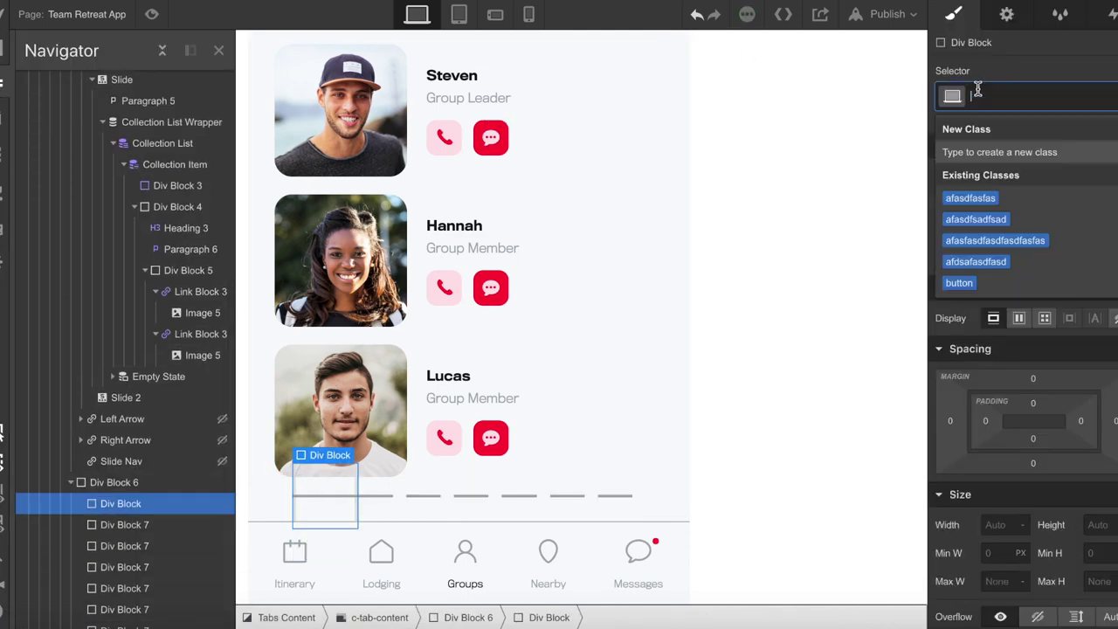
text(filled)
key(Return)
scroll(993, 393, down, 10)
click(991, 411)
click(1068, 375)
click(1043, 406)
scroll(1083, 262, up, 5)
click(1090, 241)
text(100%)
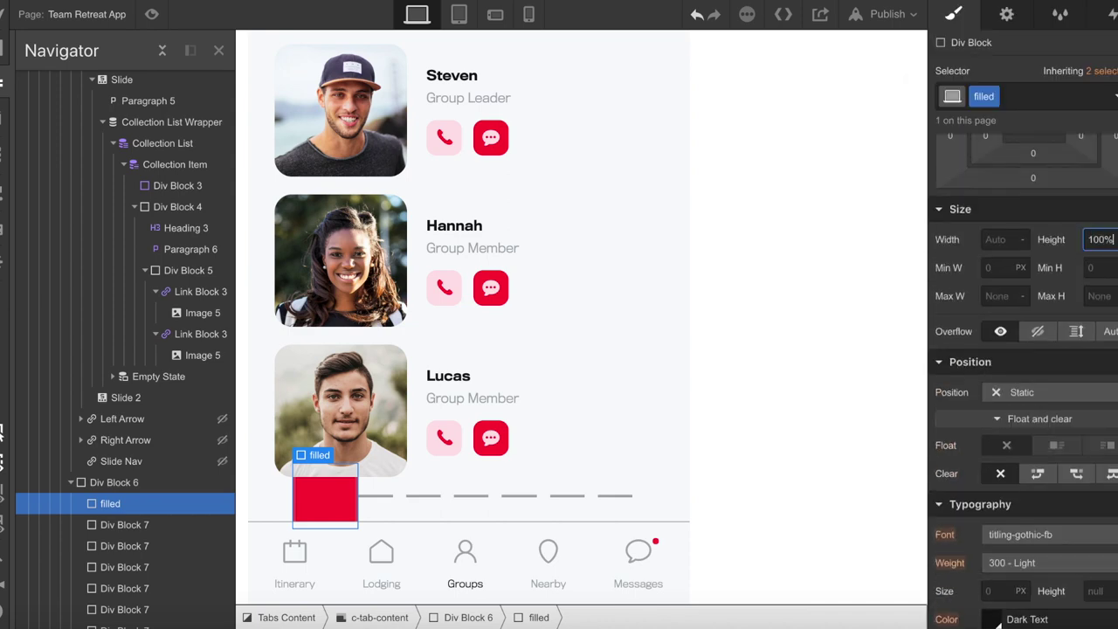
click(996, 239)
text(20%)
Position the filled block absolutely at the left, with the bar and grey segments set relative.
click(1036, 393)
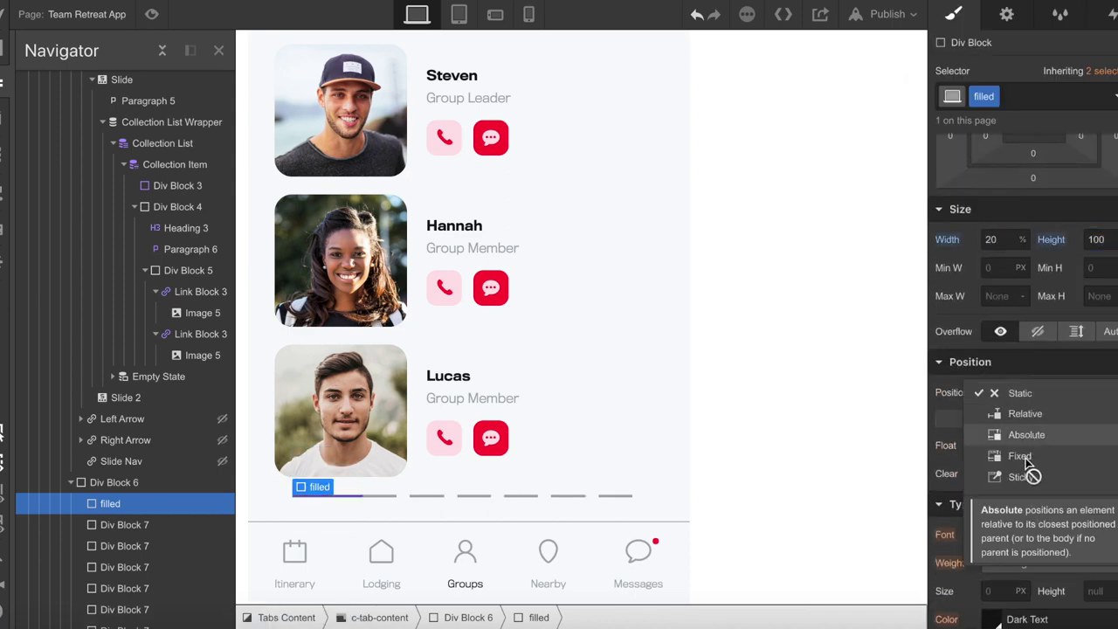
click(1026, 434)
click(1053, 419)
click(113, 483)
click(1026, 377)
click(1035, 395)
click(490, 454)
click(396, 496)
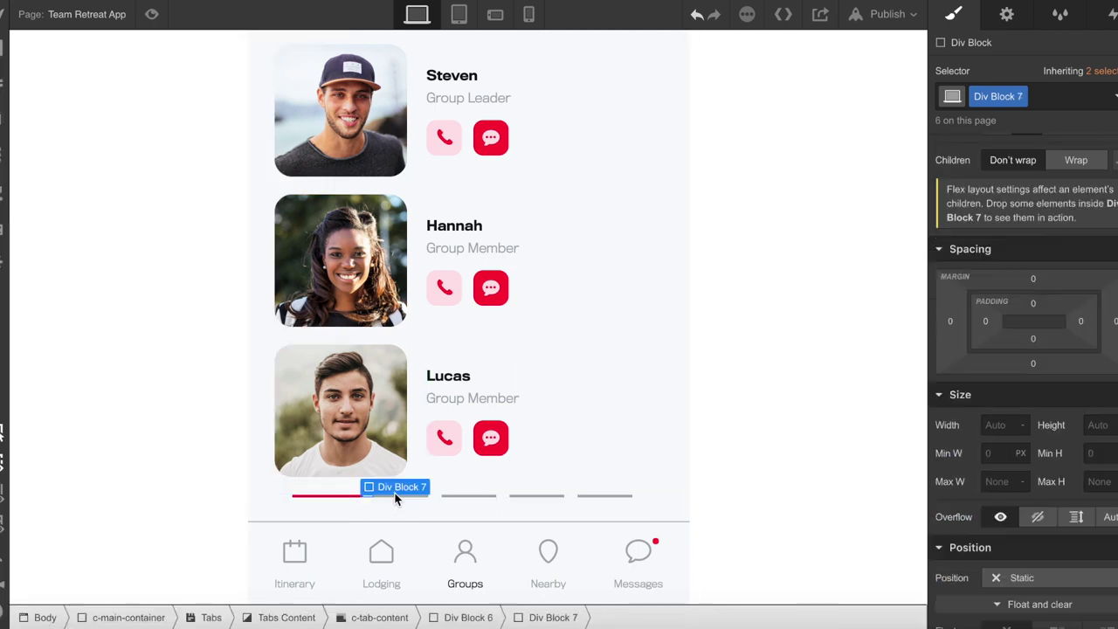
scroll(1022, 350, down, 5)
click(1022, 254)
click(1023, 273)
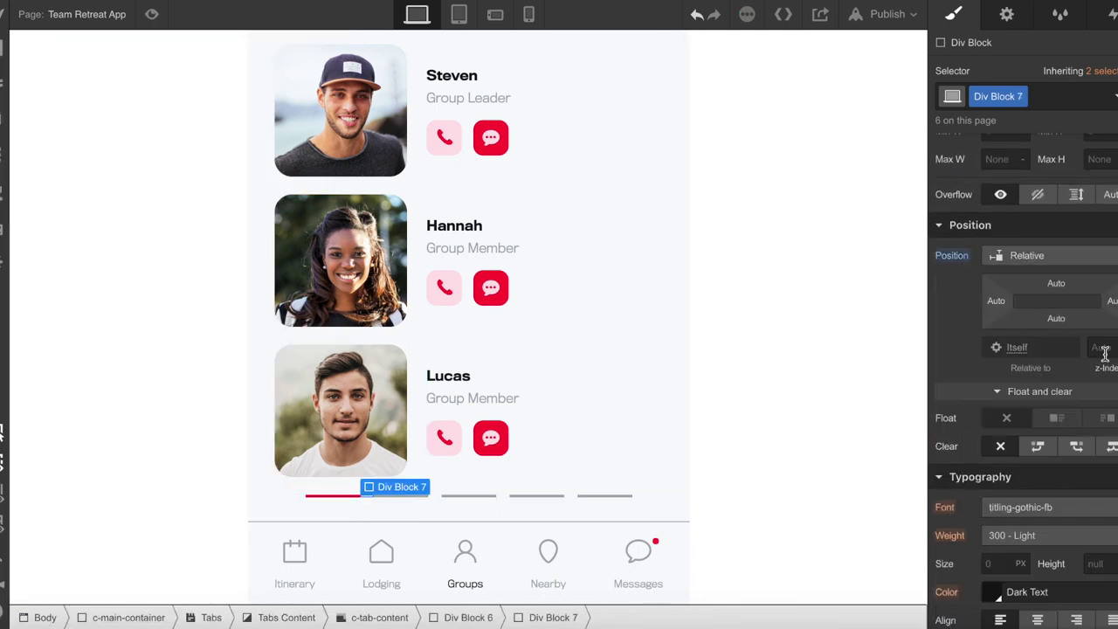
Add a move transform shifting the red filled indicator 10%, discarding a trial transition.
click(345, 497)
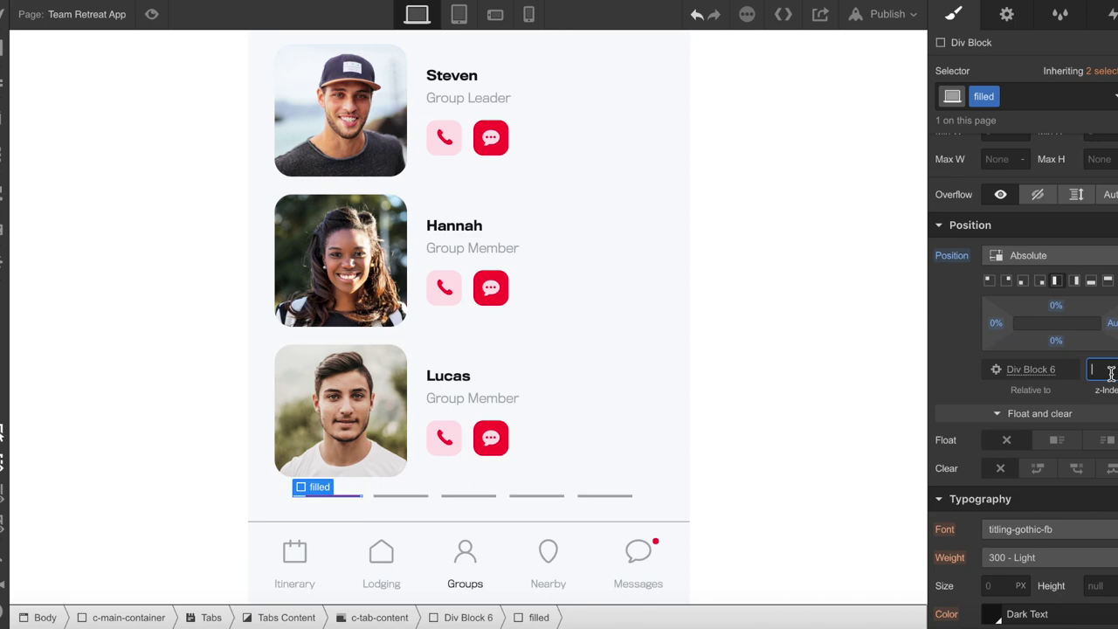
click(653, 429)
click(345, 496)
scroll(1048, 375, down, 10)
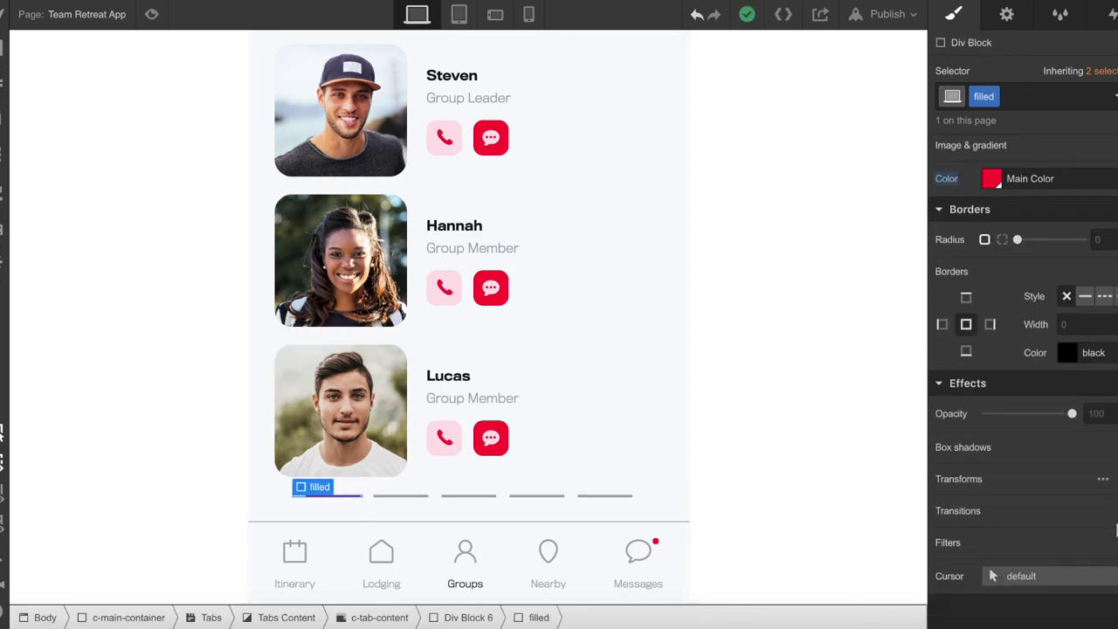
click(1115, 511)
click(975, 492)
click(959, 510)
click(1049, 527)
click(1115, 479)
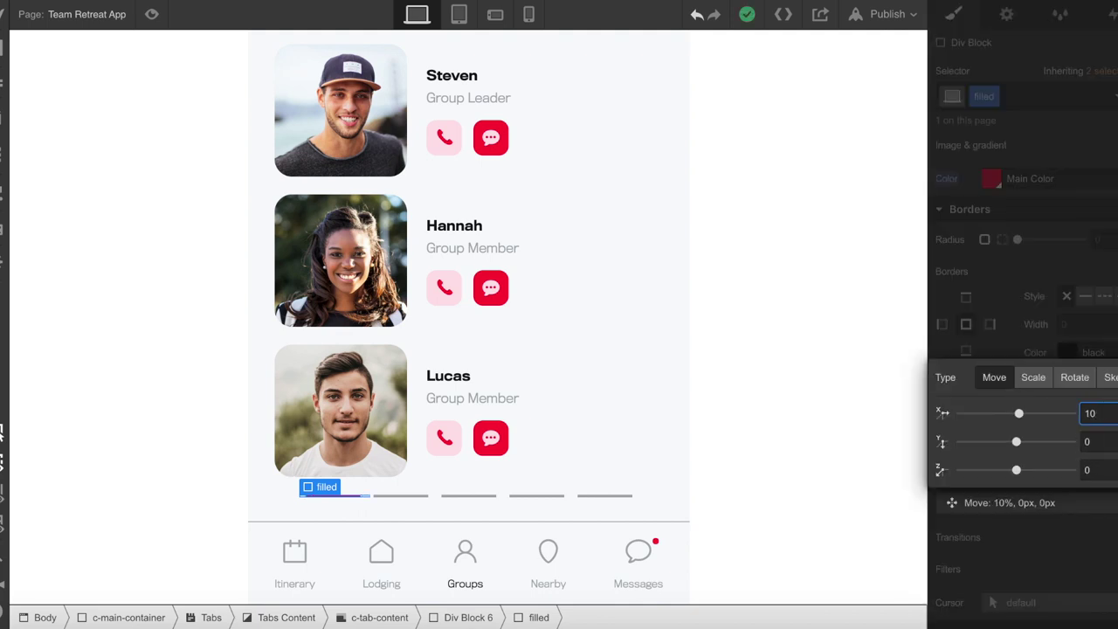
click(616, 409)
Select the tab content, a segment, the Lucas card and the first group slide to review the bar.
click(516, 483)
click(505, 495)
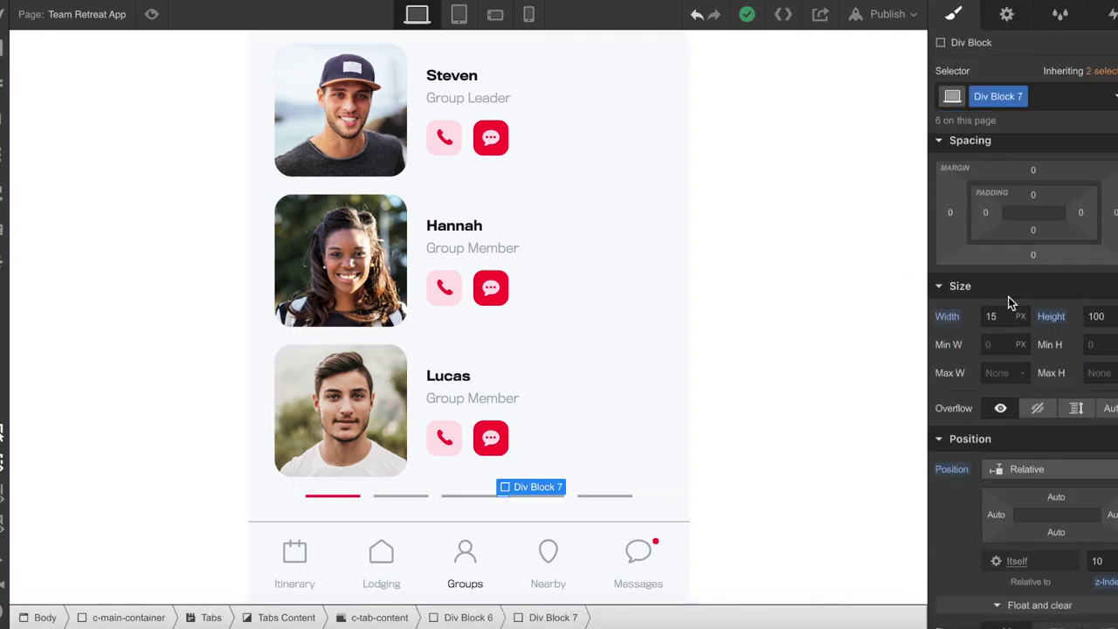
click(400, 476)
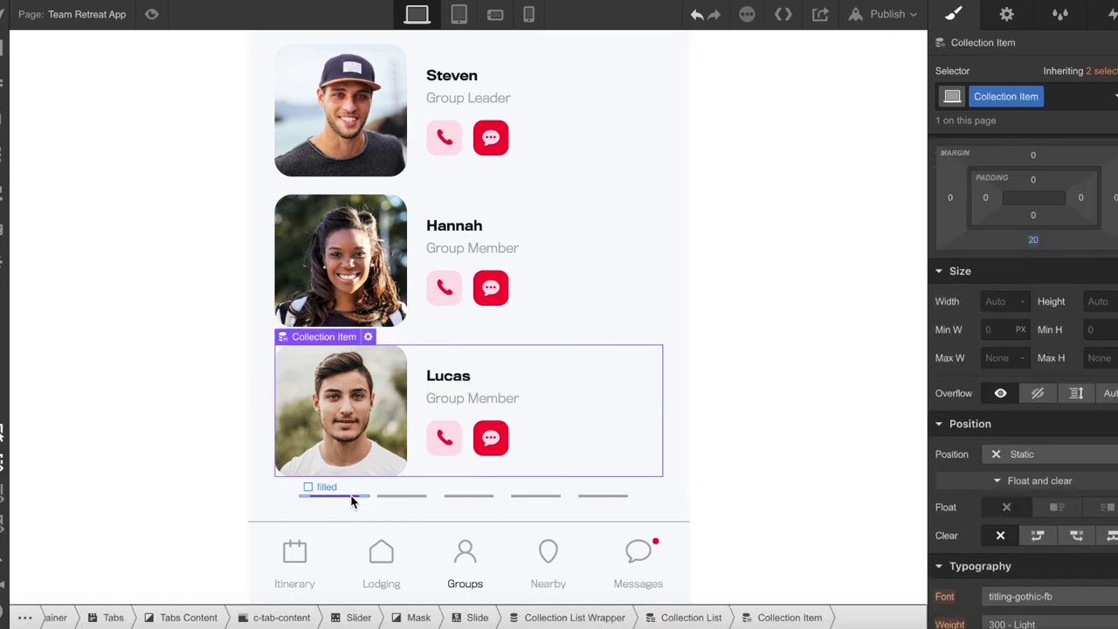
click(352, 500)
click(689, 374)
scroll(691, 193, up, 2)
Duplicate the empty second group slide three times so the slider has five slides.
click(660, 187)
click(674, 184)
key(p)
key(z)
click(312, 145)
key(p)
key(z)
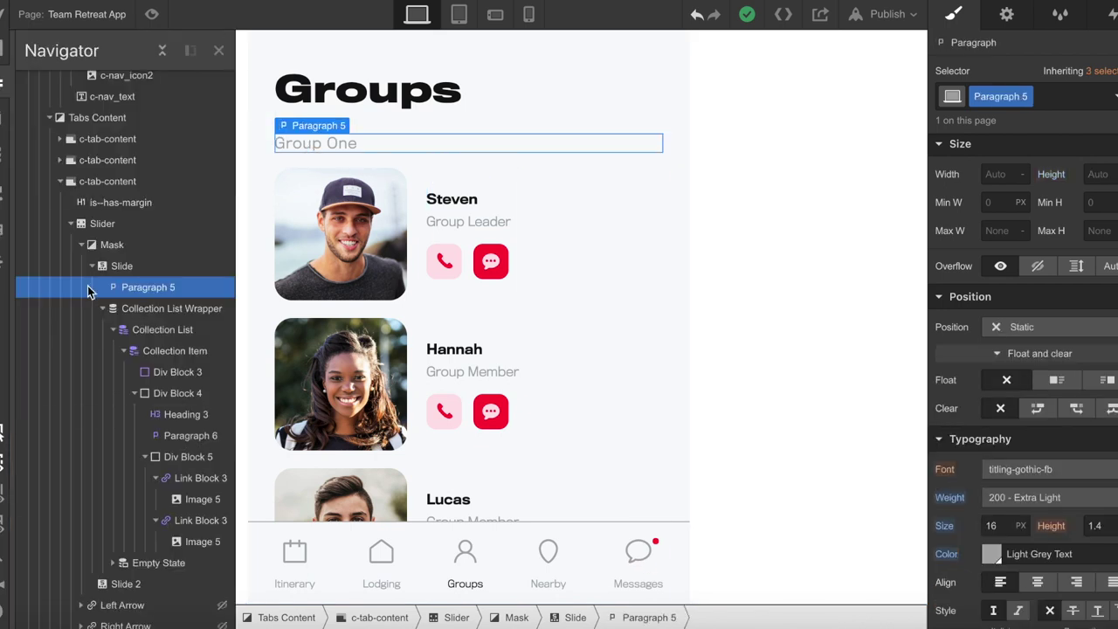
click(117, 288)
right_click(275, 119)
click(342, 278)
right_click(287, 128)
click(341, 276)
right_click(286, 131)
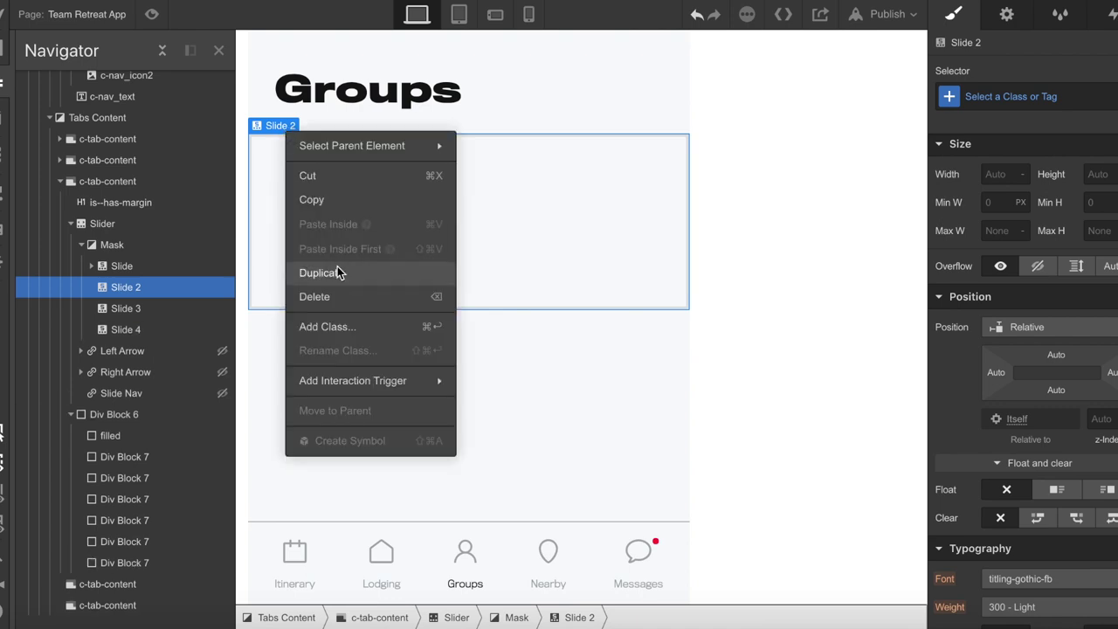
click(341, 266)
Apply the Slide class to the second, third, fourth and fifth slides.
click(136, 309)
click(136, 329)
click(125, 351)
click(139, 287)
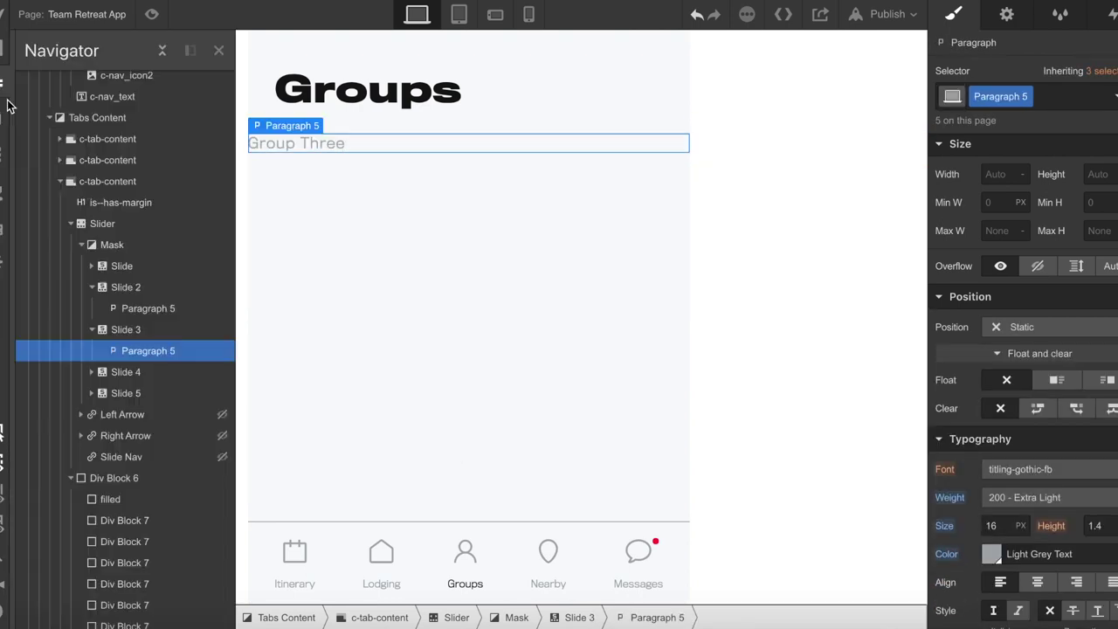
click(7, 125)
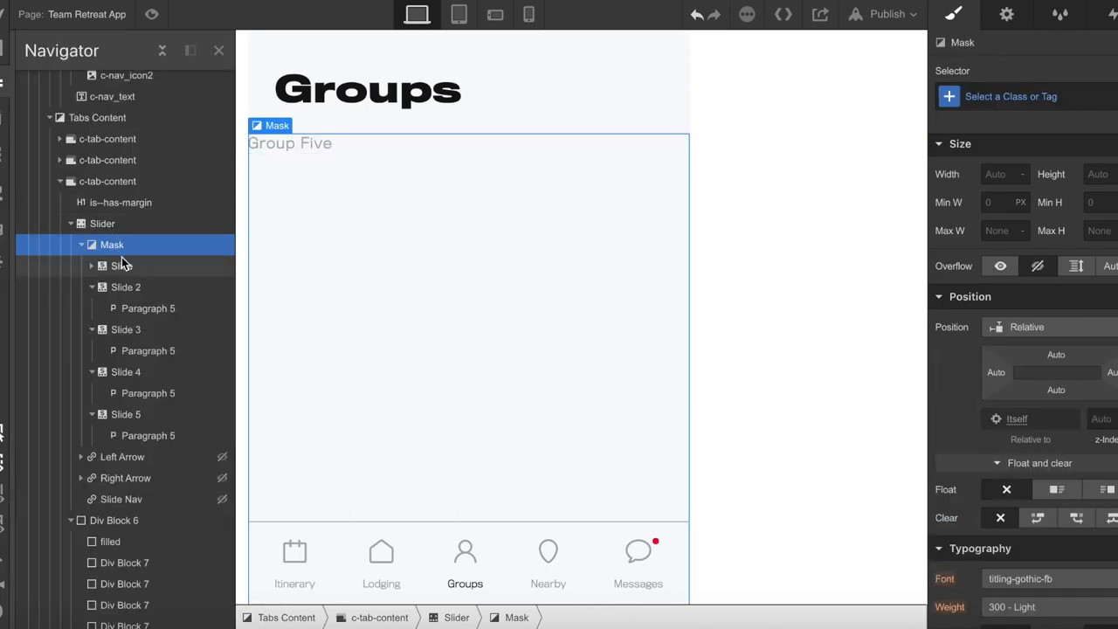
click(126, 287)
click(1011, 96)
text(slide)
key(Return)
click(126, 329)
click(1011, 96)
text(slide)
click(956, 153)
click(126, 371)
click(1011, 96)
text(slide)
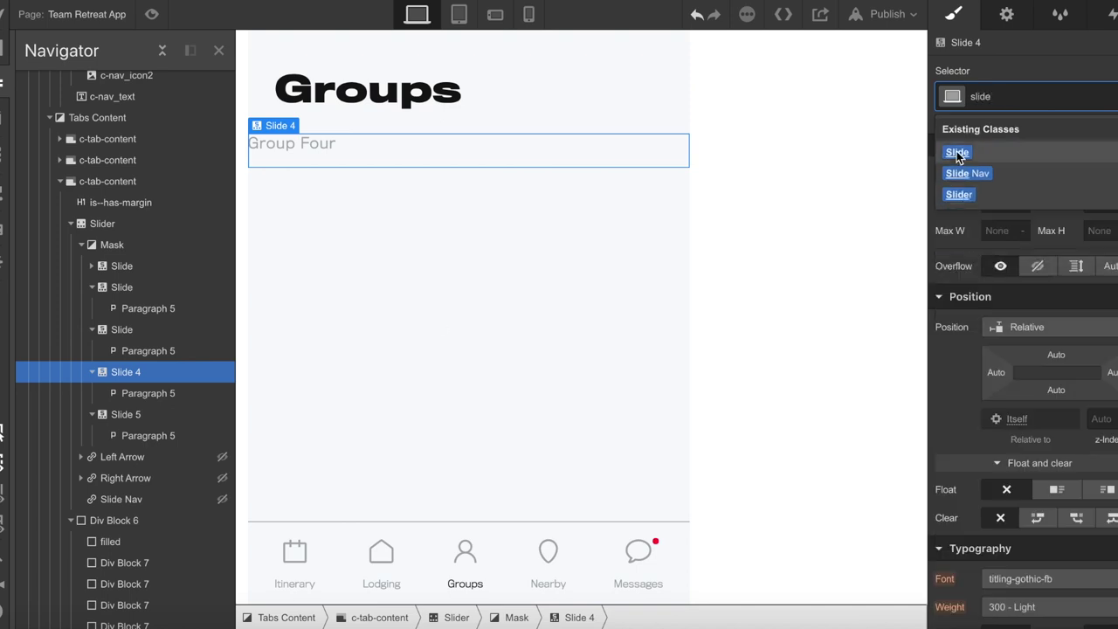
click(956, 152)
click(126, 414)
click(1011, 96)
text(slide)
key(Return)
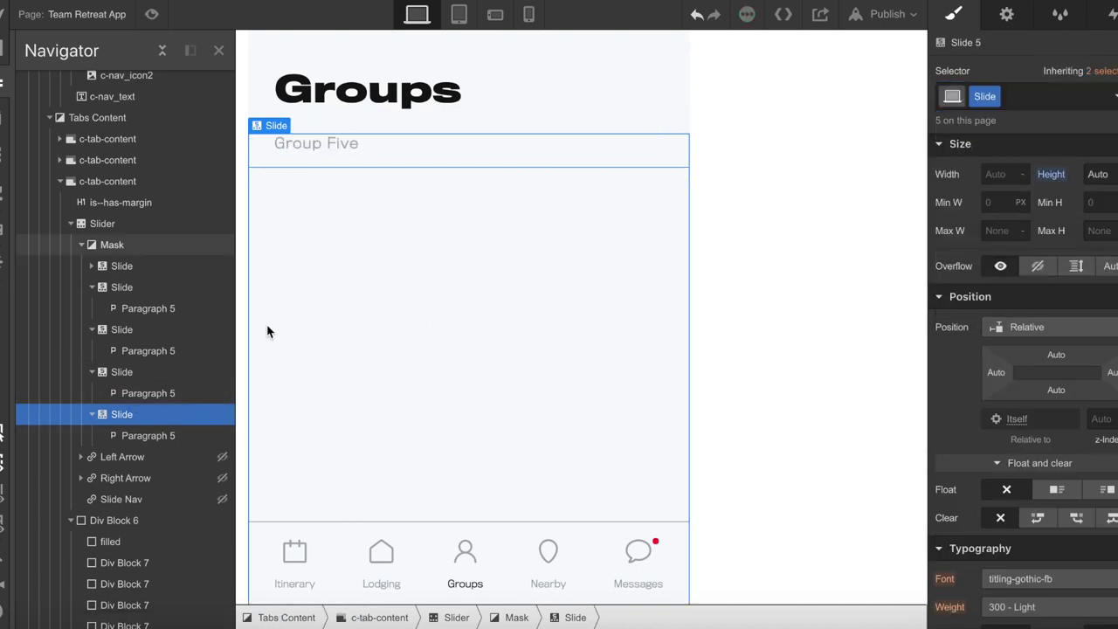
Paste the first slide's member collection list into the other group slides.
click(121, 265)
click(611, 281)
key(z)
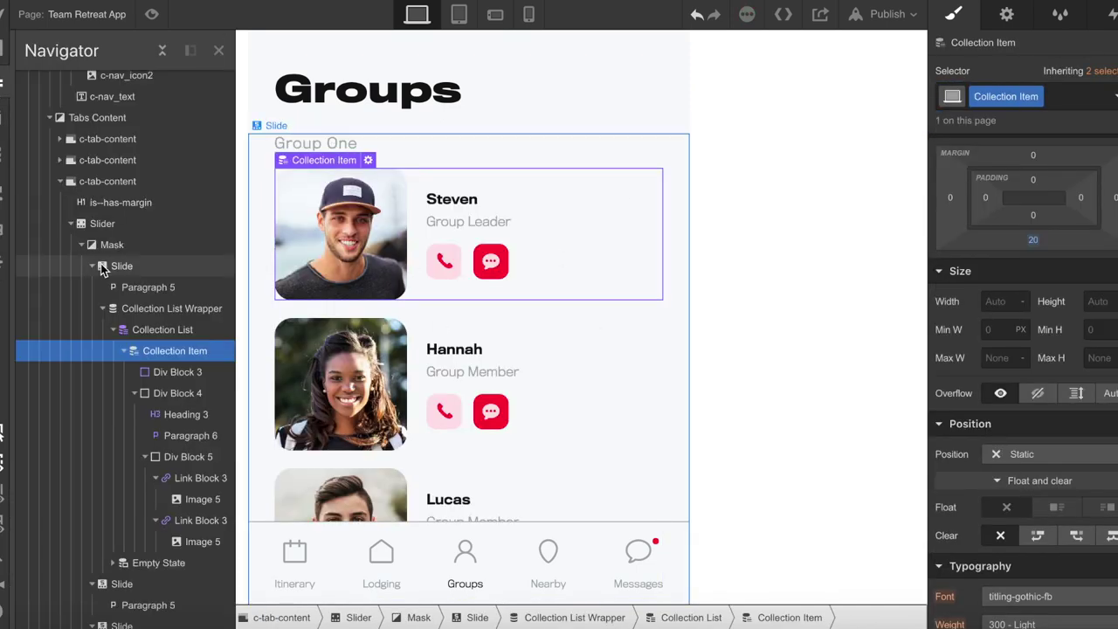
click(140, 310)
click(103, 309)
click(121, 330)
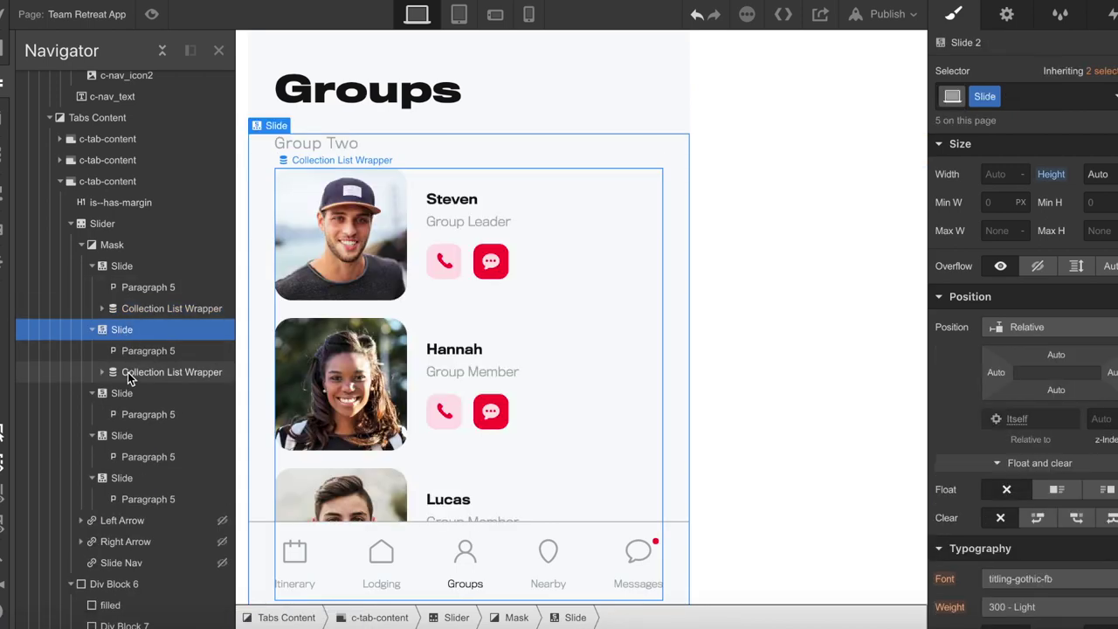
click(121, 393)
click(118, 457)
key(ctrl+v)
click(111, 519)
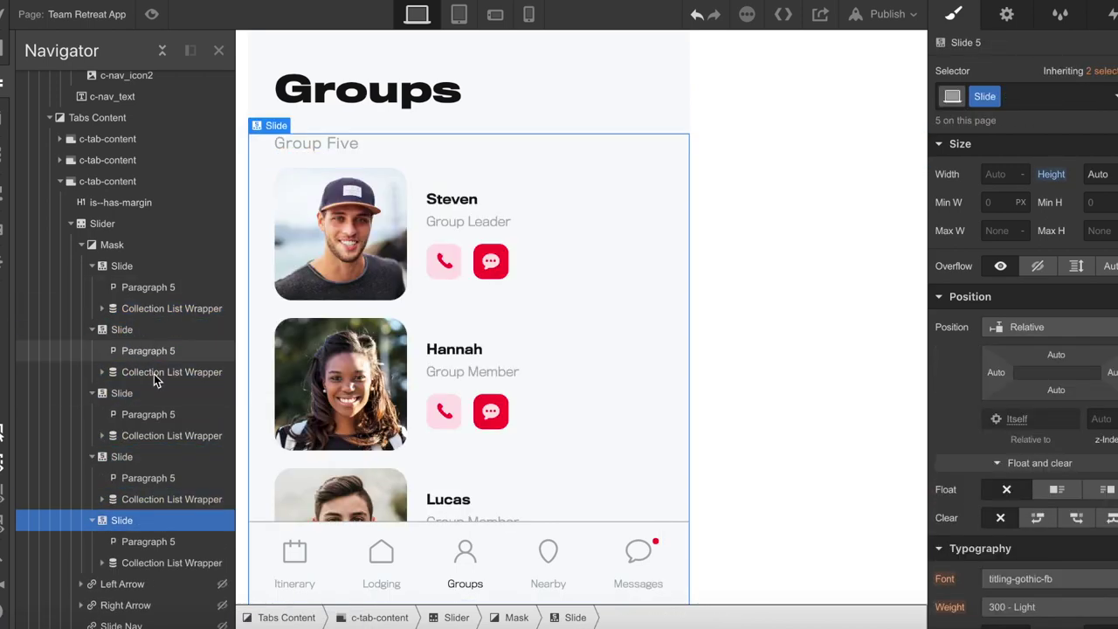
key(ctrl+v)
Filter the second slide's member list to Group Two.
click(601, 214)
click(1011, 17)
click(1031, 297)
click(1031, 417)
click(1005, 458)
click(697, 347)
click(143, 394)
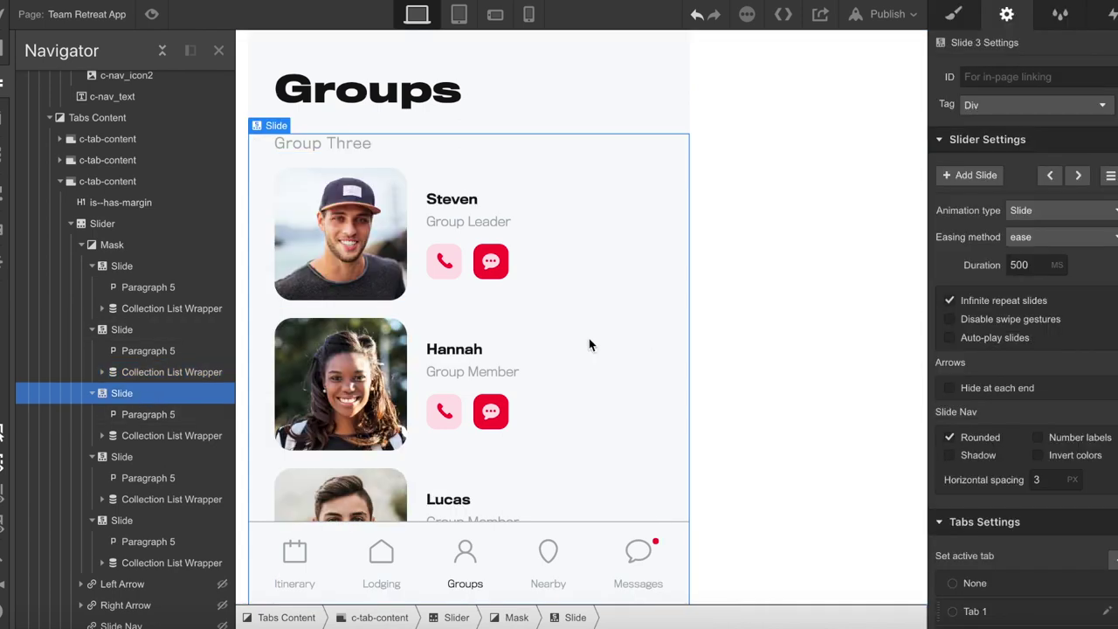
Filter the third slide's member list to Group Three.
click(166, 435)
scroll(1031, 495, down, 4)
click(1013, 290)
click(993, 425)
click(1005, 458)
click(1097, 442)
Filter the fourth slide's member list by Group Number to Group Four.
click(153, 459)
scroll(1040, 406, down, 6)
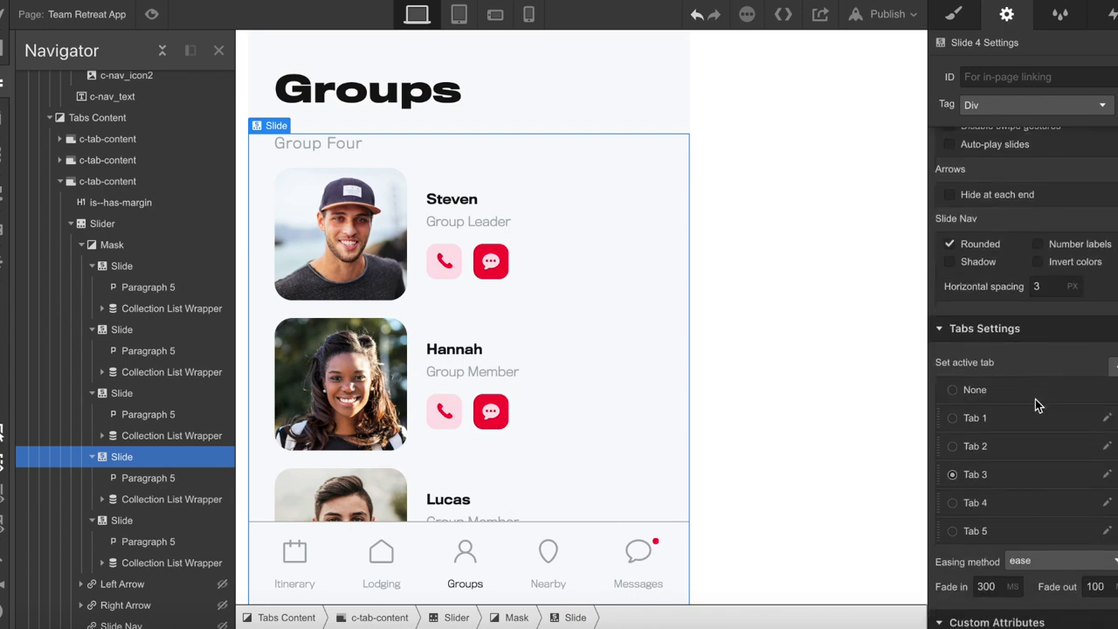
click(143, 498)
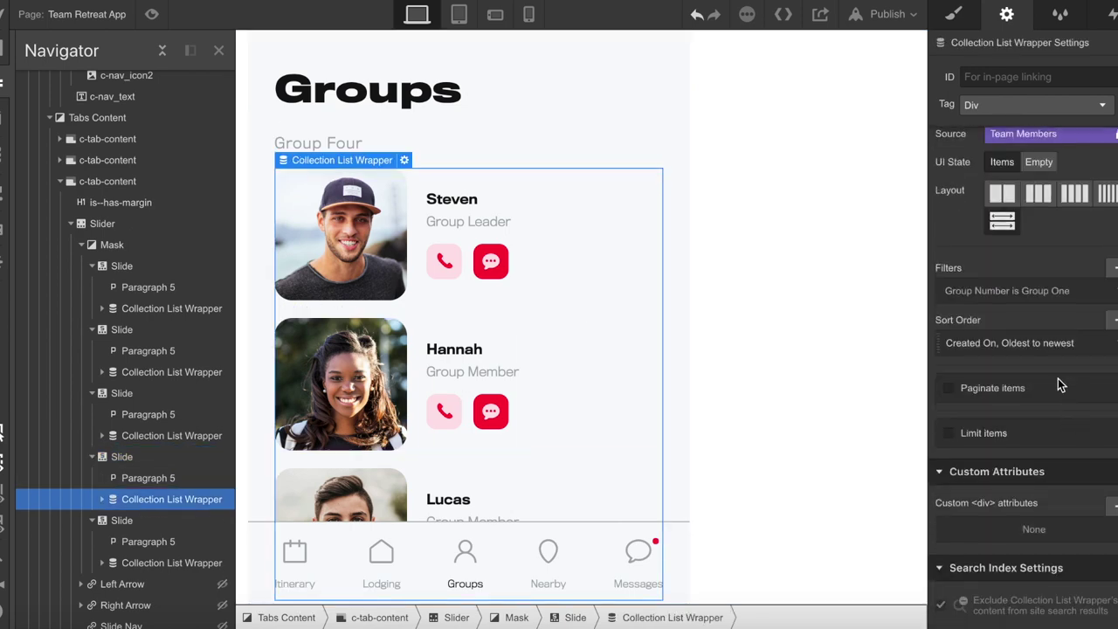
click(1040, 297)
click(996, 425)
click(1005, 499)
click(1098, 447)
Filter the fifth slide's member list to Group Five, then reselect the first slide.
click(131, 520)
click(170, 562)
click(1044, 293)
click(1013, 416)
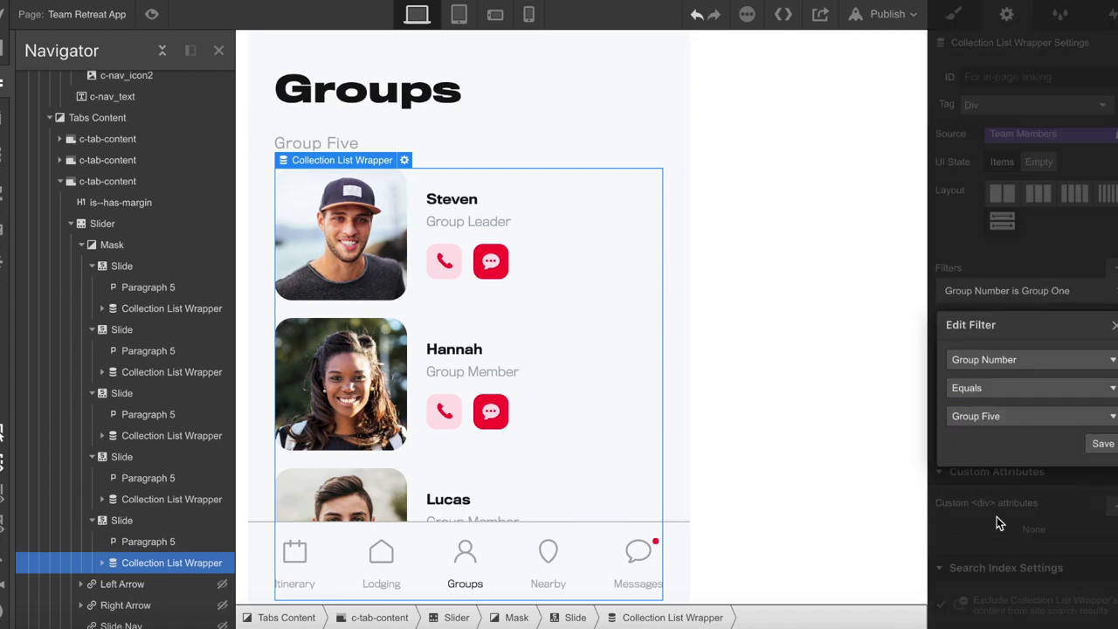
click(998, 521)
click(1106, 448)
scroll(297, 330, down, 2)
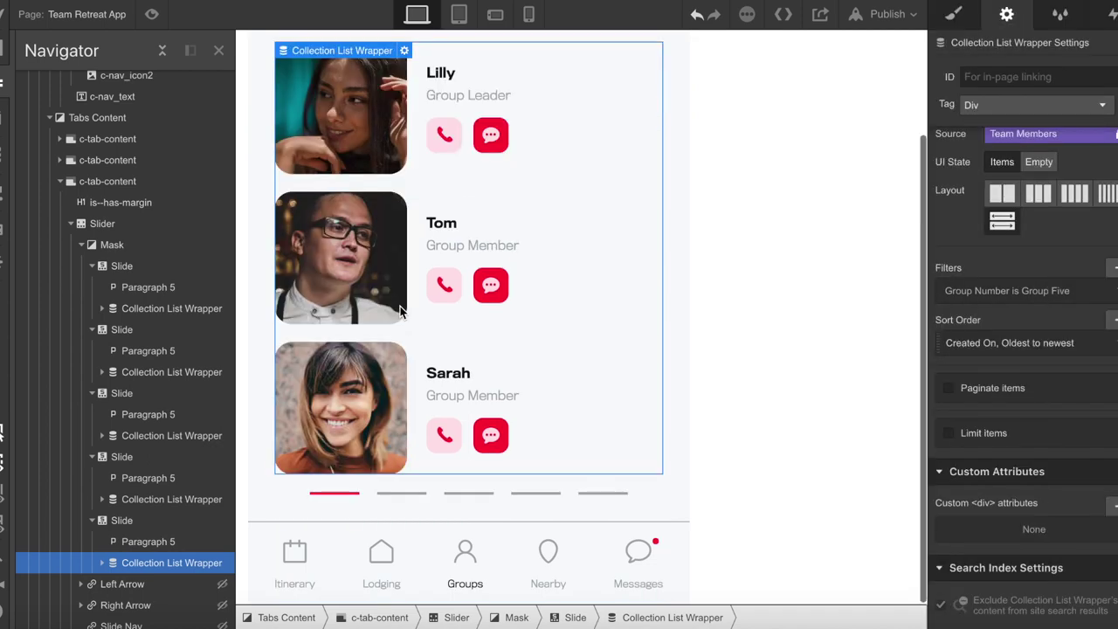
click(112, 225)
scroll(490, 288, up, 1)
scroll(490, 296, down, 1)
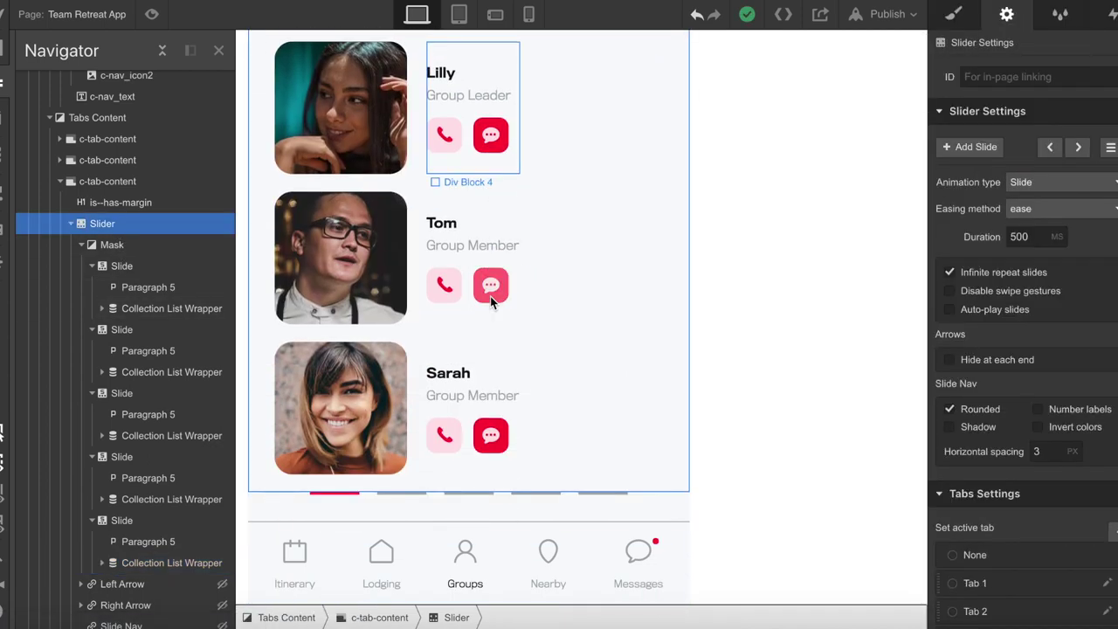
scroll(490, 296, up, 2)
click(193, 262)
Give the first slide a Slider change trigger with a 'Slide 1 Line' animation moving the filled bar.
key(h)
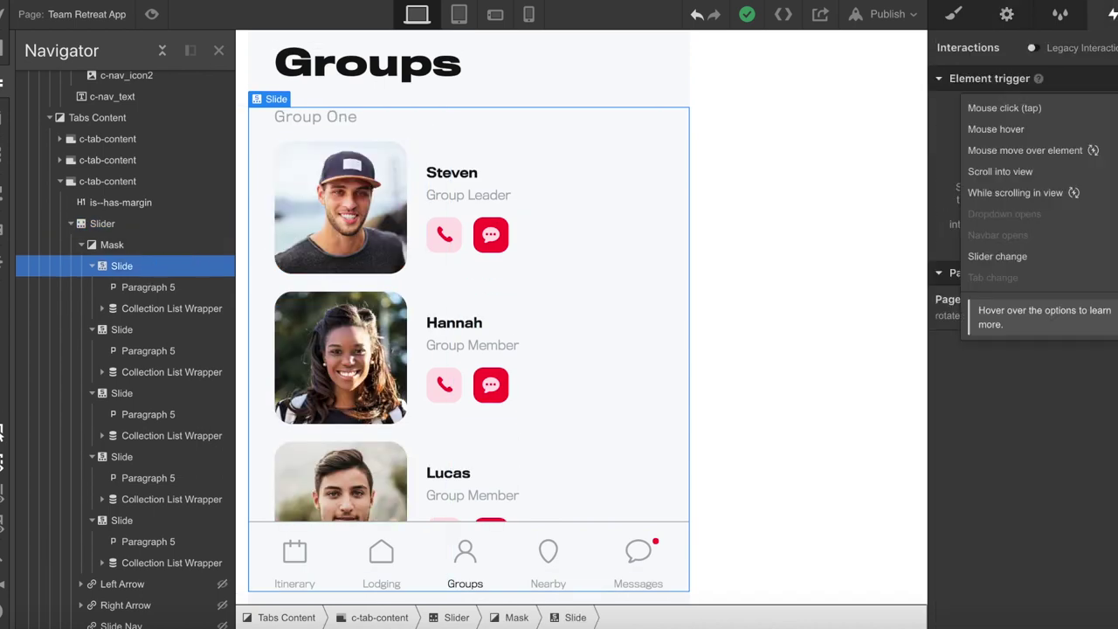
click(989, 256)
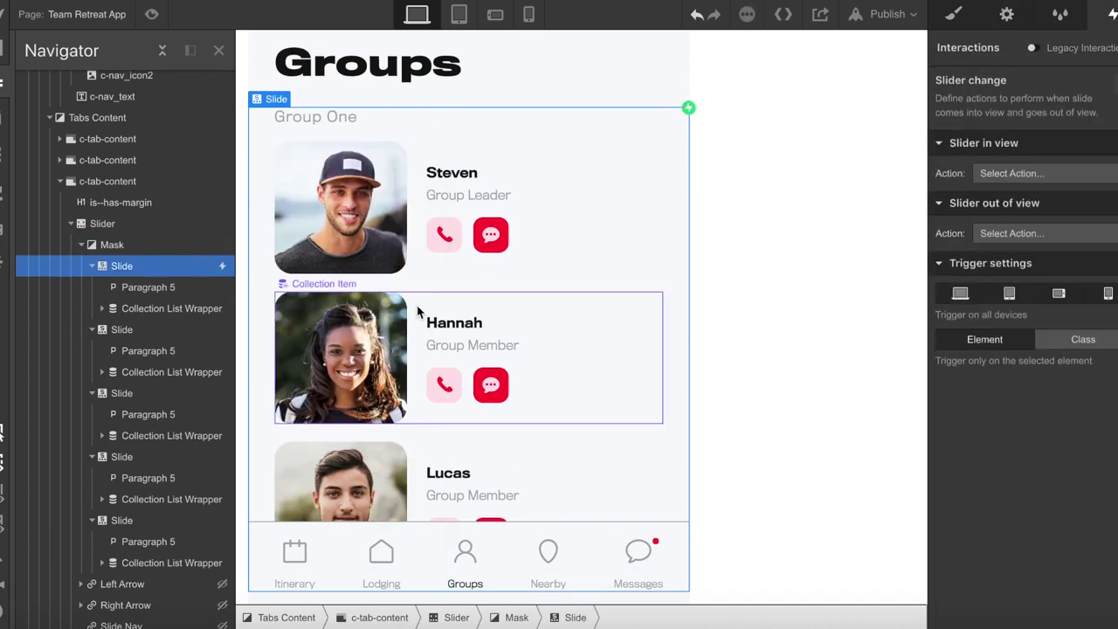
scroll(341, 503, down, 2)
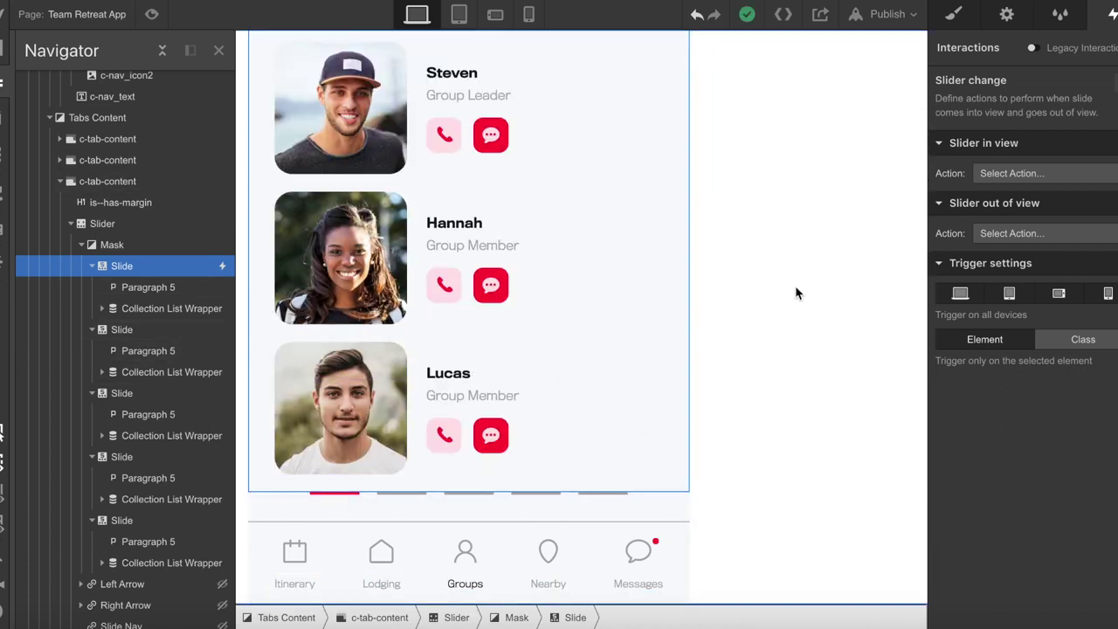
click(1012, 173)
click(1013, 168)
click(1114, 198)
text(S)
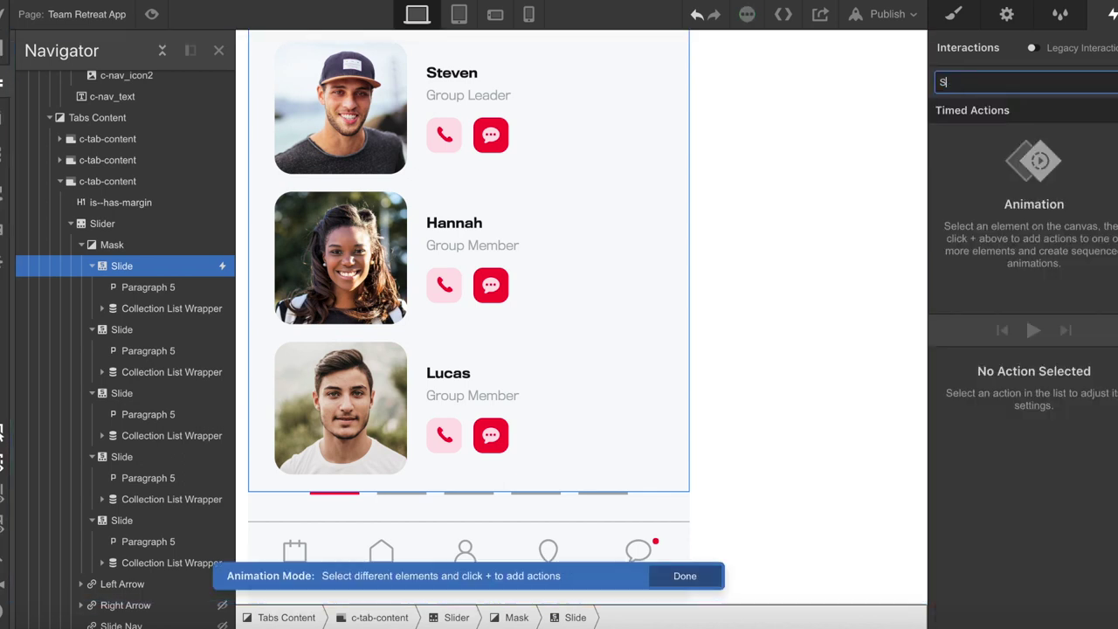
text(lide 1 Line)
key(Return)
click(334, 492)
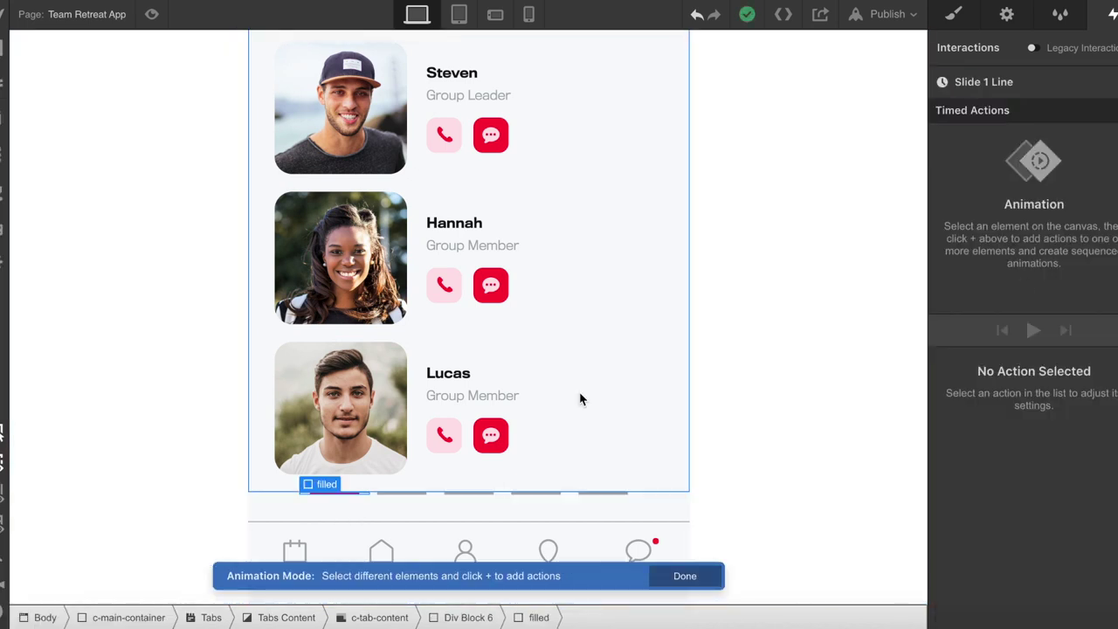
click(1102, 110)
click(975, 159)
text(10)
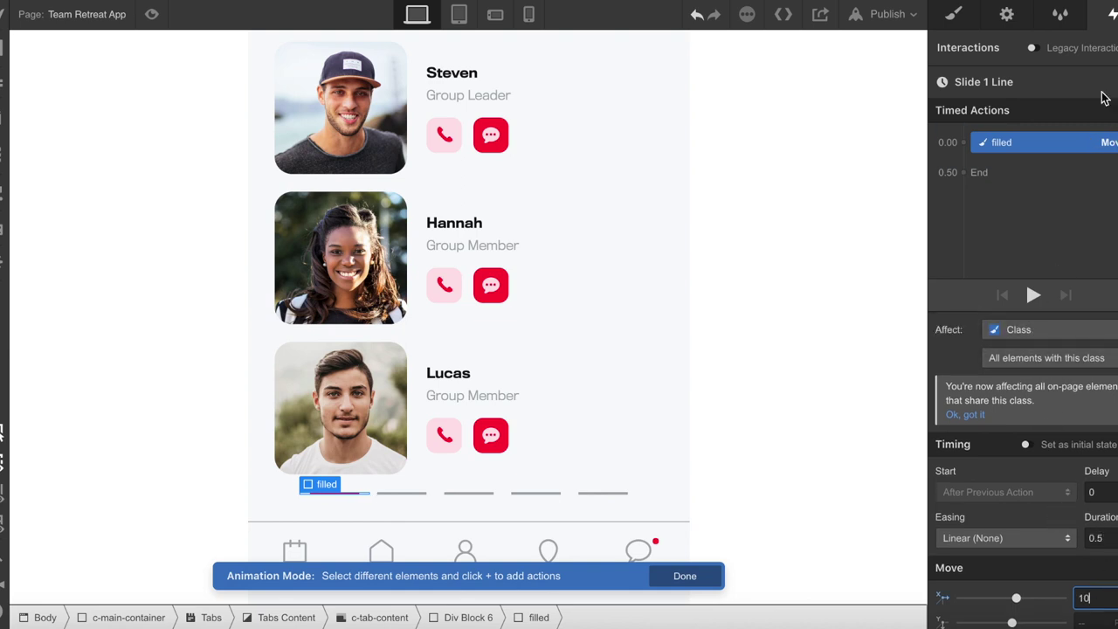
click(685, 576)
Give the second slide a Slider change trigger with a new animation moving the filled bar 100.
key(z)
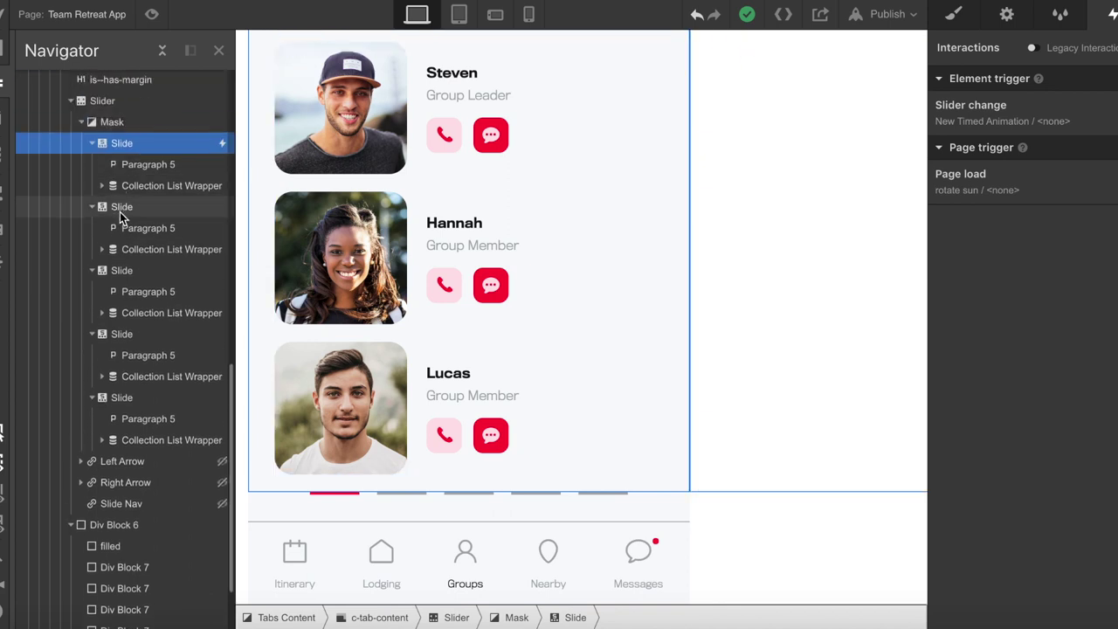
click(121, 206)
click(1105, 78)
click(1003, 250)
click(1013, 173)
key(Escape)
click(1018, 173)
click(1018, 174)
click(1113, 198)
text(Slide 2 Line)
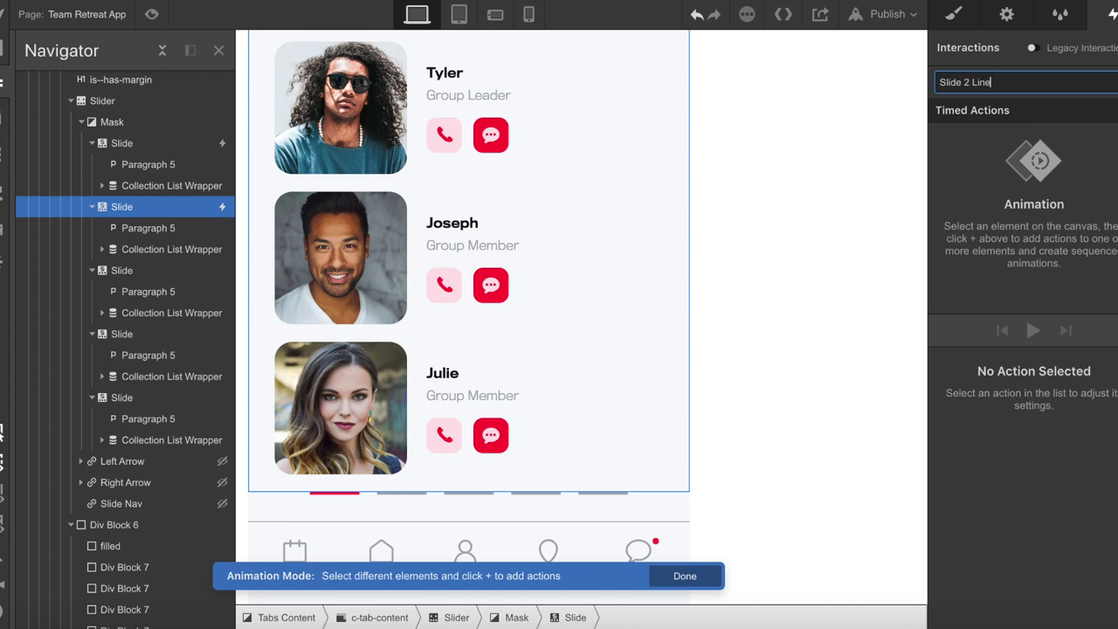
click(354, 495)
click(1105, 110)
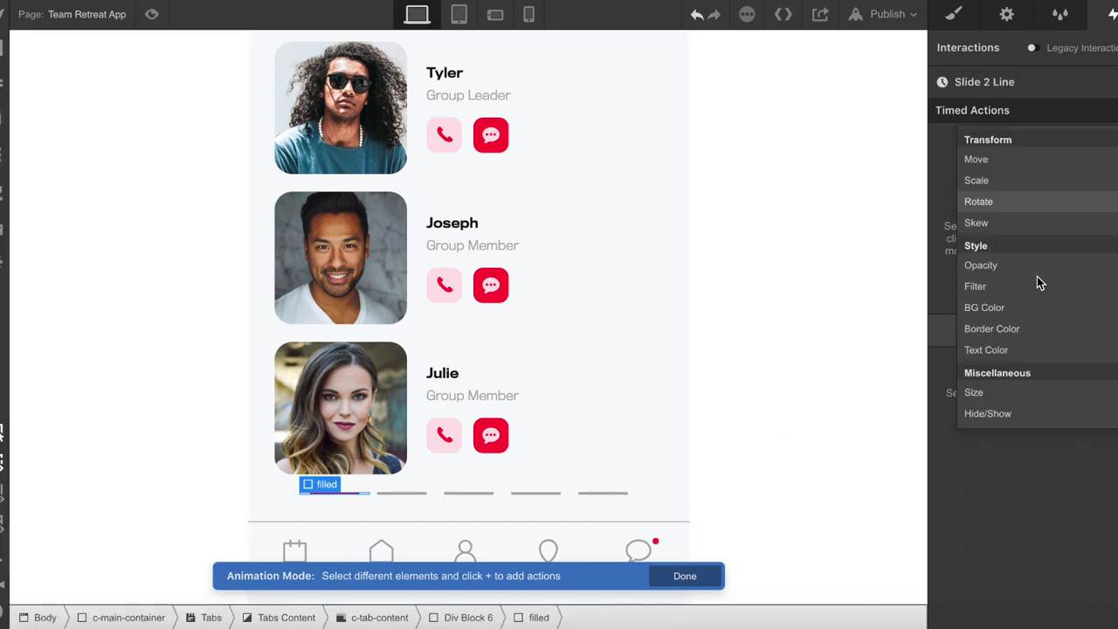
click(1023, 160)
text(100)
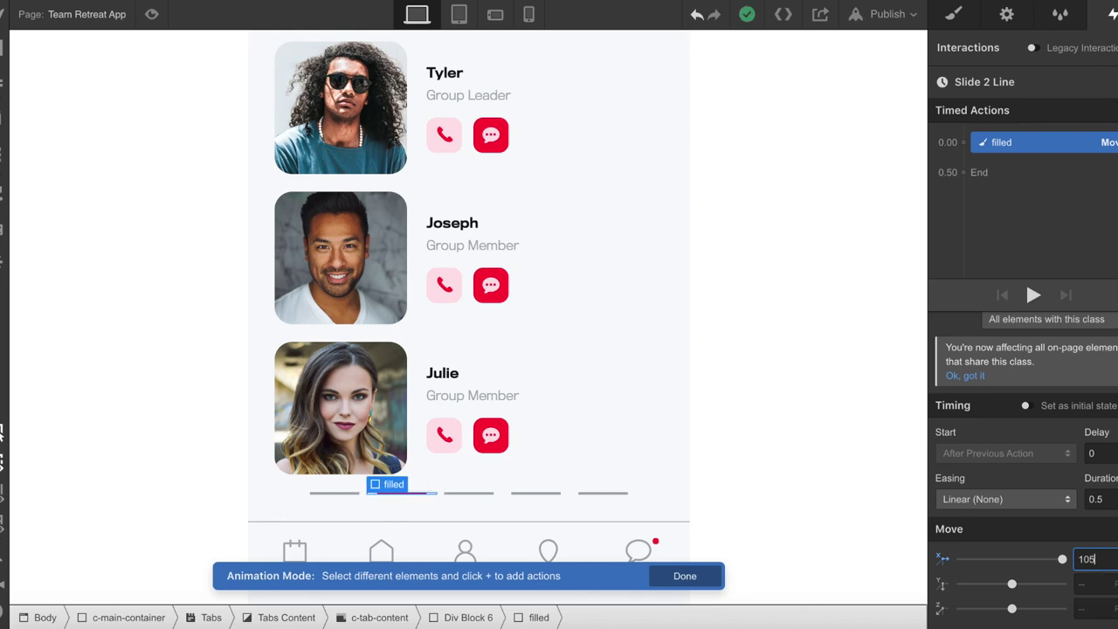
key(Escape)
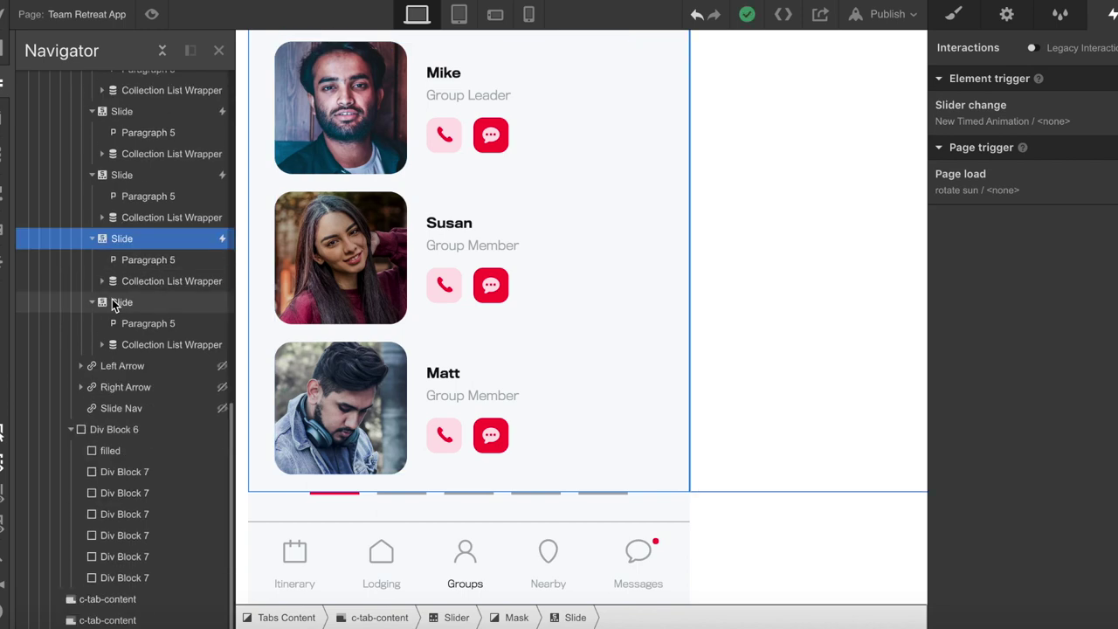
Assign the Slide 4 animation to another group slide's trigger and open it for editing.
click(112, 303)
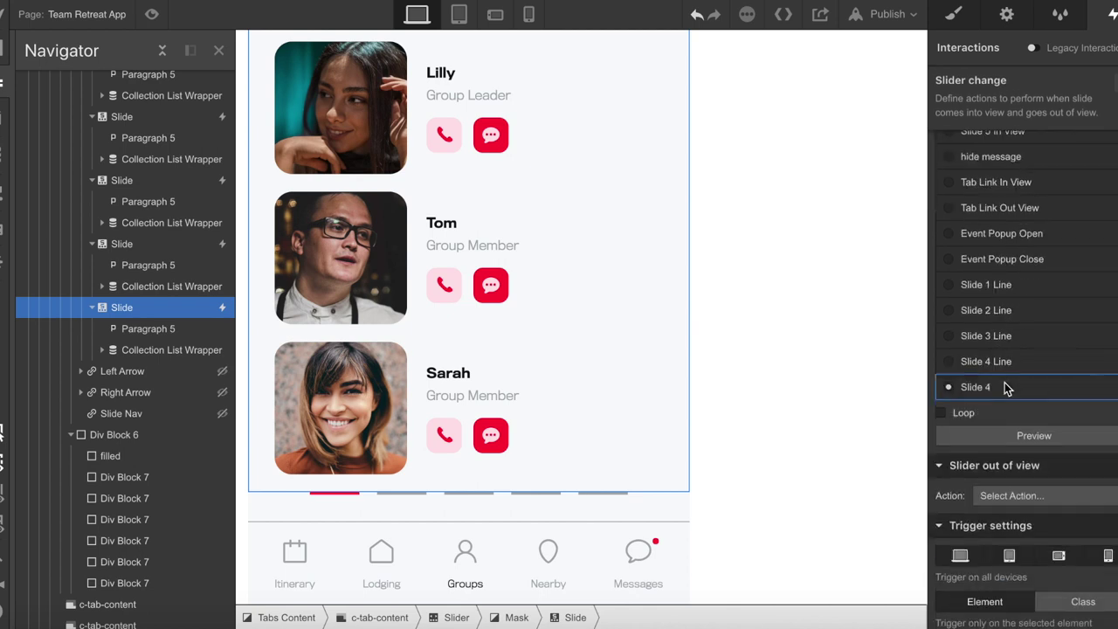
click(1008, 317)
click(994, 82)
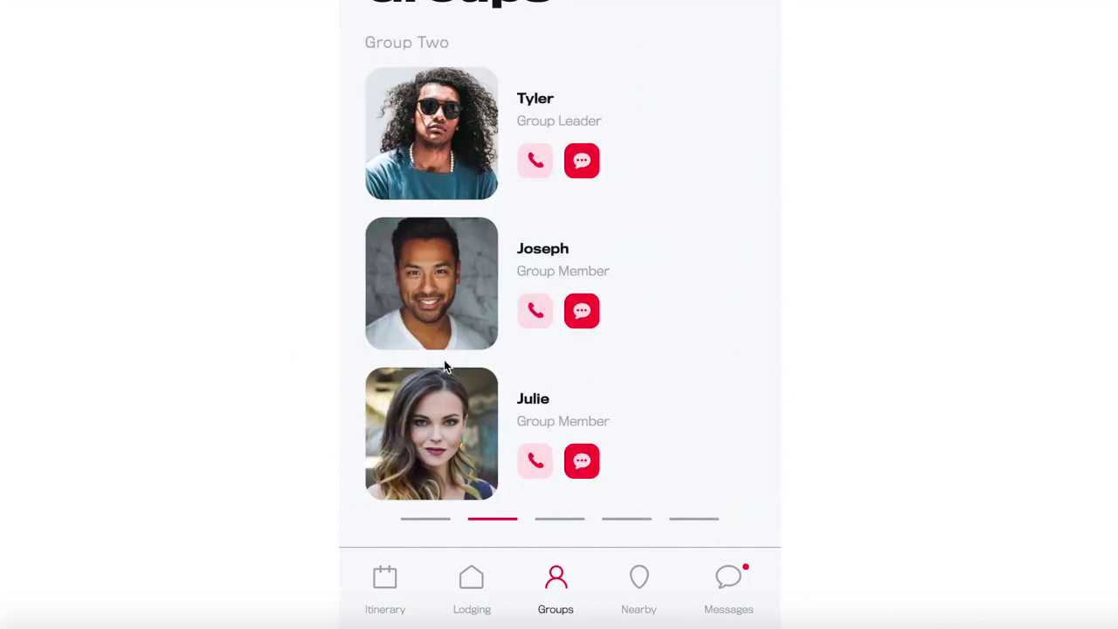
Exit preview, collapse the Navigator tree, and select the empty Nearby tab content.
key(ctrl+shift+p)
key(d)
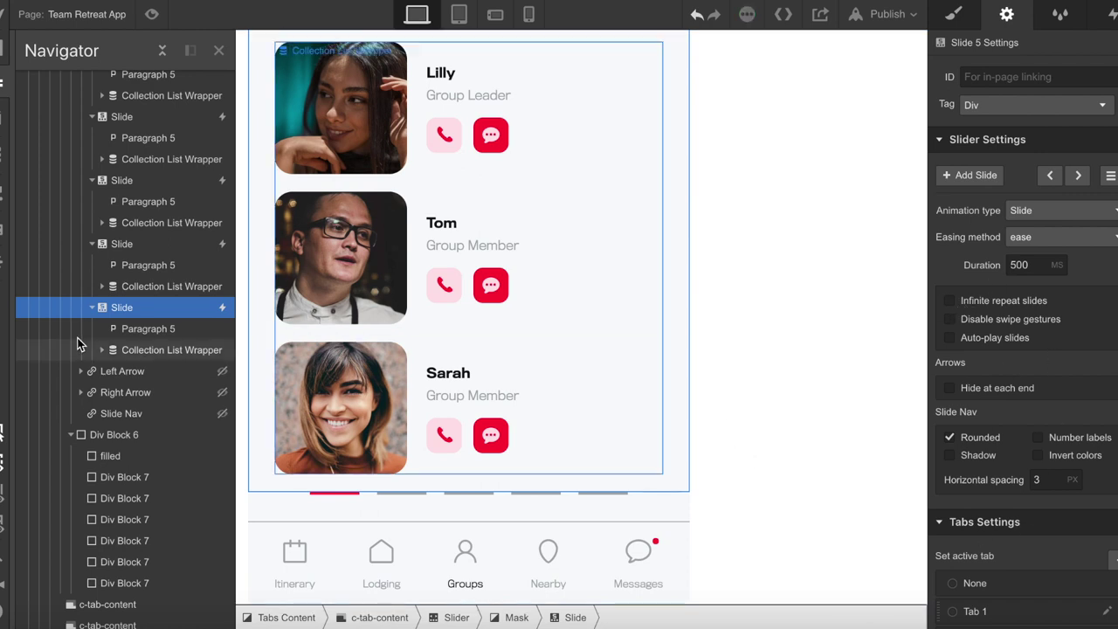
click(162, 49)
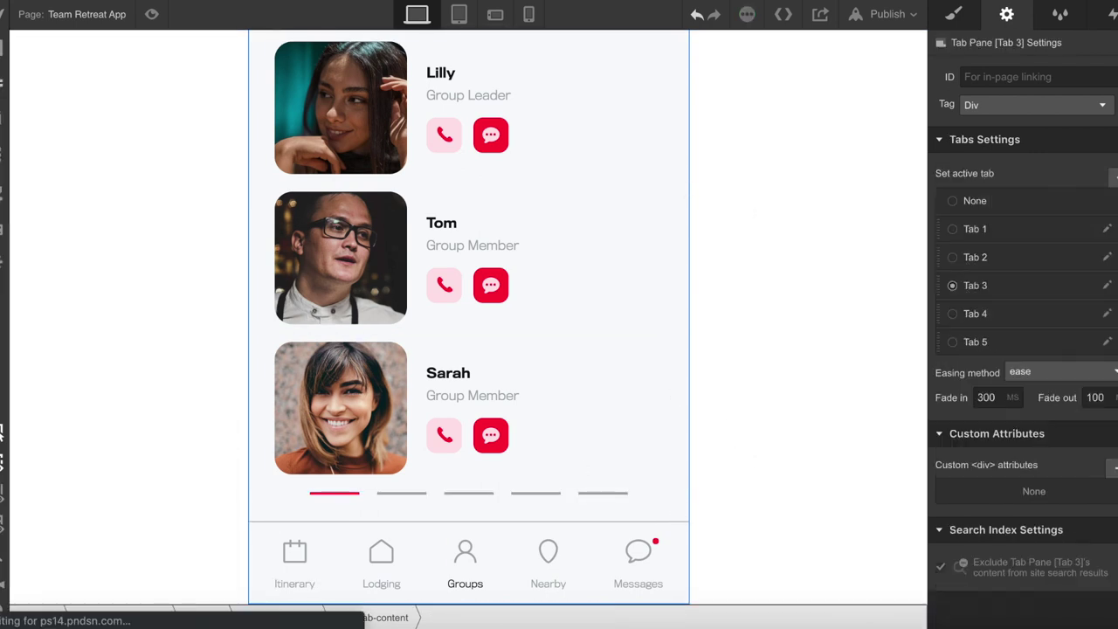
click(102, 250)
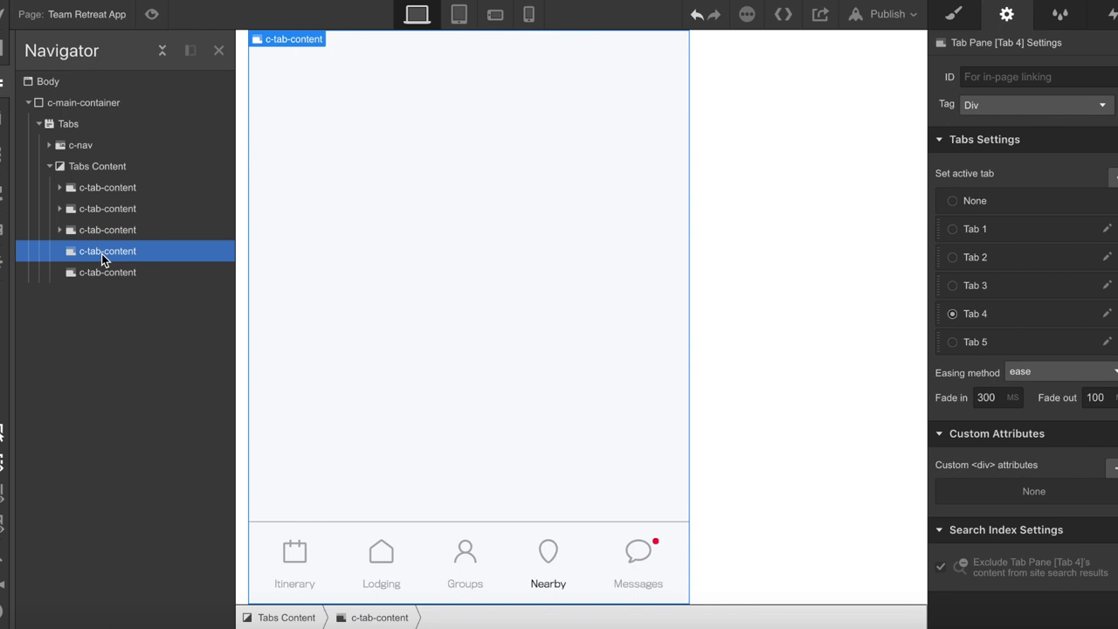
Add a heading at the top of the Nearby tab reading 'Nearby'.
key(a)
drag(52, 546, 463, 78)
click(953, 14)
double_click(536, 104)
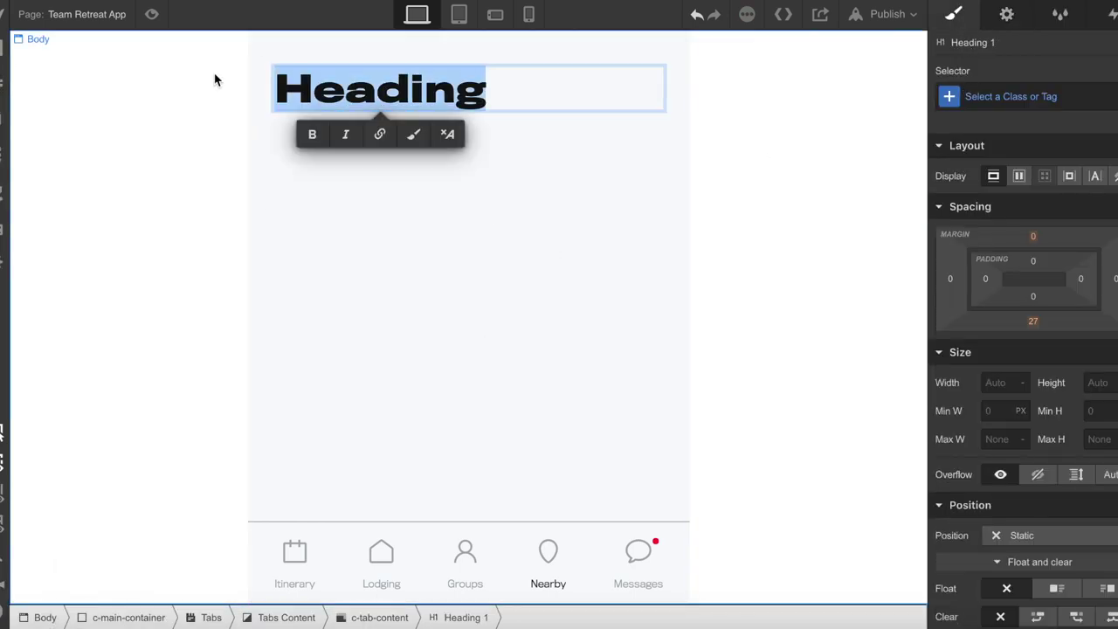
text(Nearby)
key(Escape)
Check the Groups heading's classes for reference, then return to the Nearby tab content.
key(z)
click(107, 230)
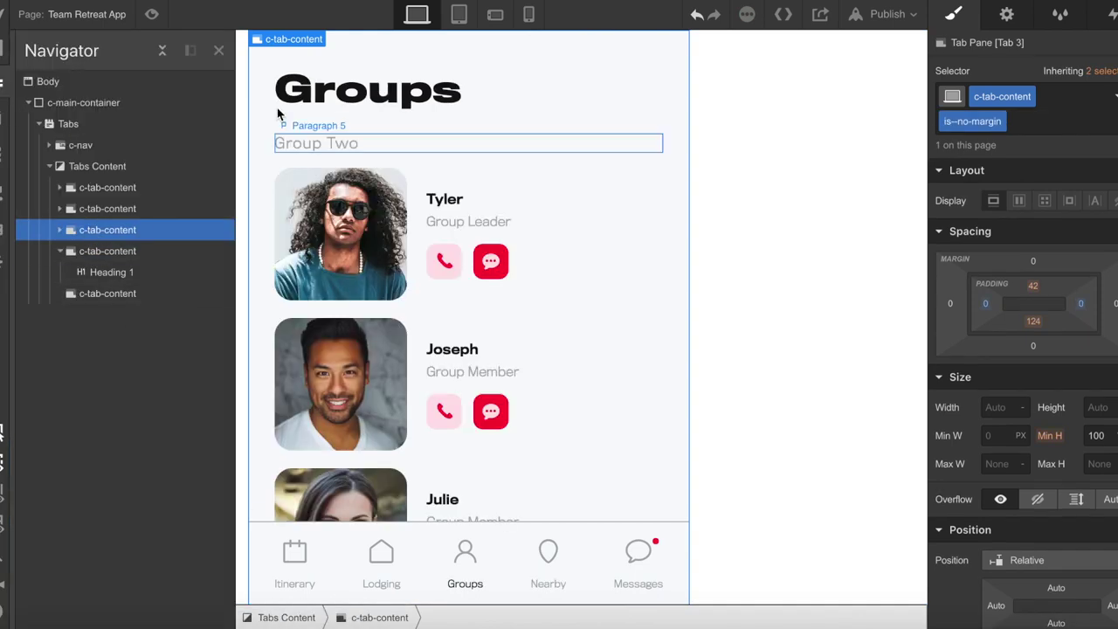
key(z)
click(280, 98)
click(649, 61)
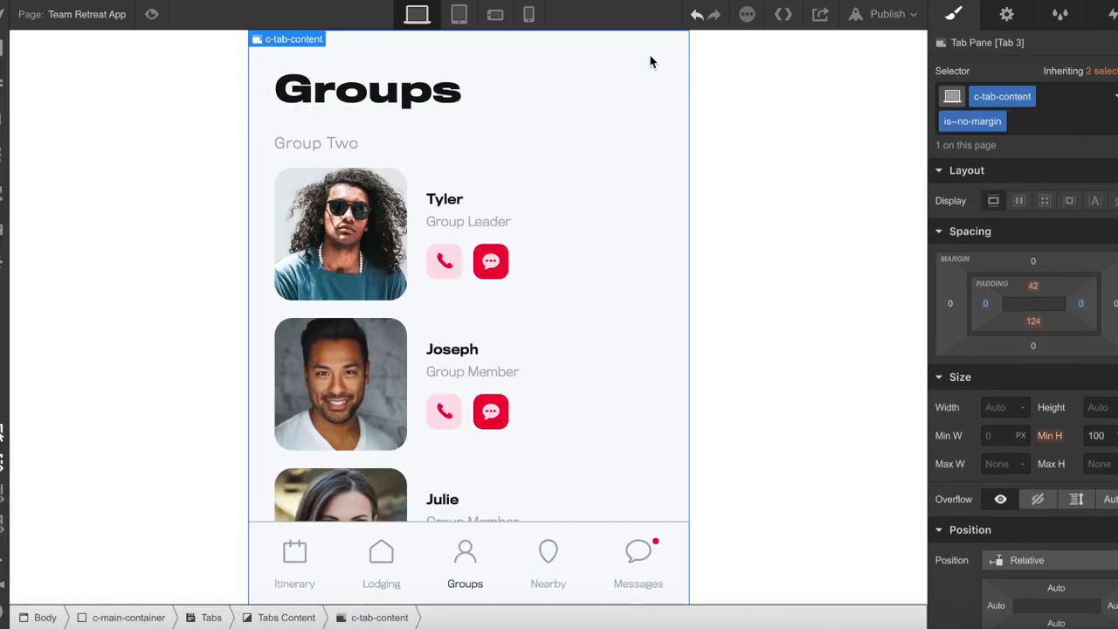
click(2, 100)
click(96, 312)
Apply the is--has-margin class to the Nearby heading.
key(z)
key(ctrl+Return)
text(is)
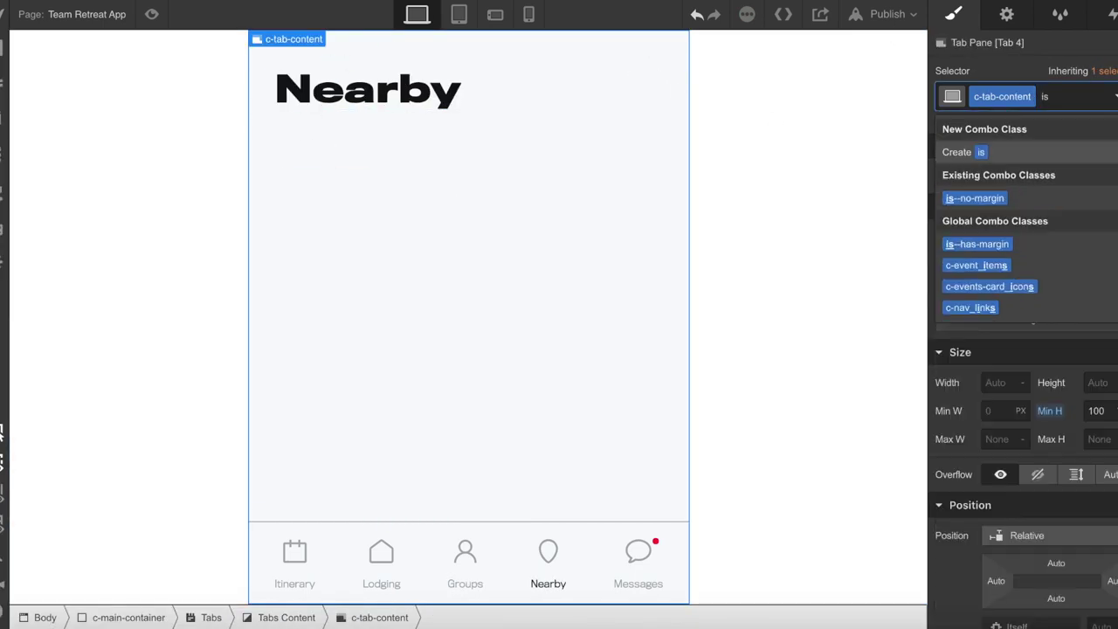
click(449, 82)
key(ctrl+Return)
text(is)
key(Return)
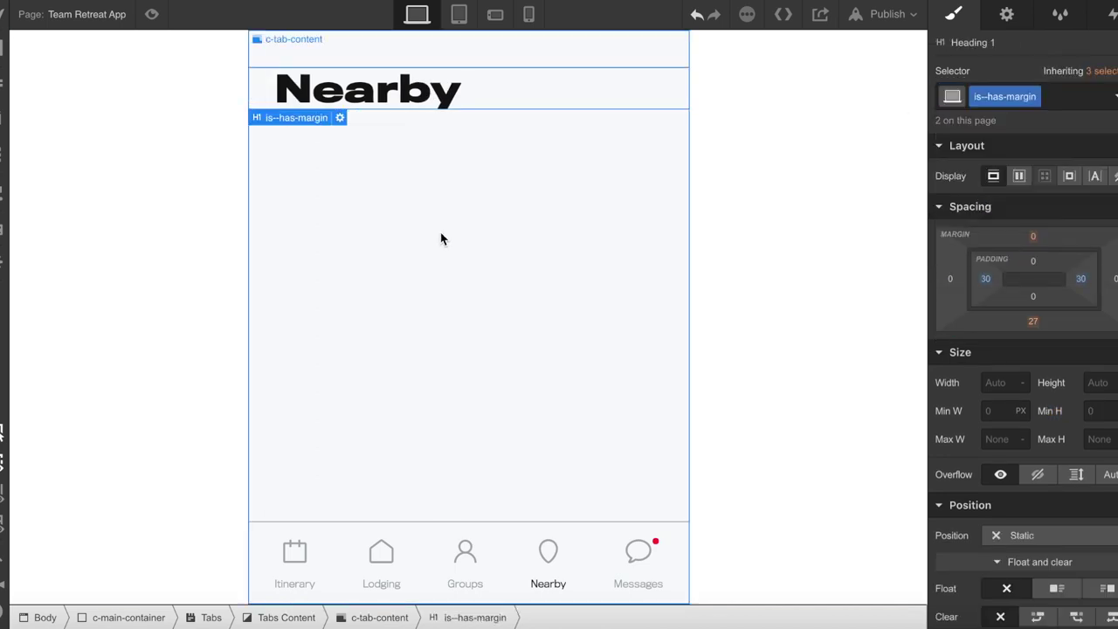
click(471, 258)
click(2, 47)
Add a Collection List below the Nearby heading and set its source to Nearby.
scroll(113, 374, down, 5)
drag(43, 367, 425, 223)
click(375, 387)
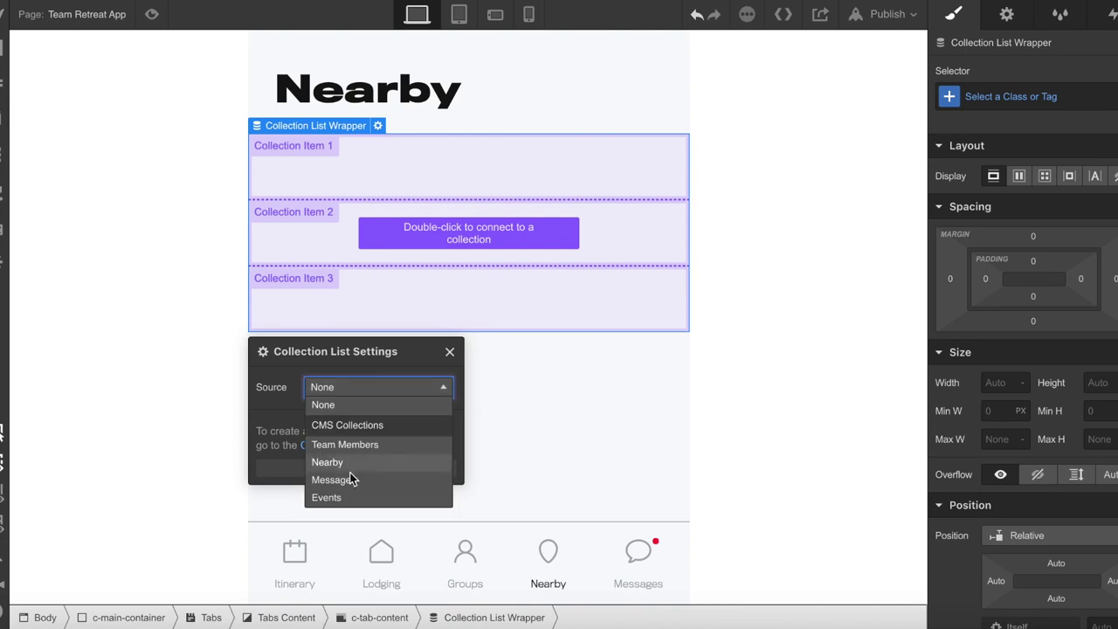
click(362, 460)
Give the Nearby collection item a 30px right margin and a 200 px height.
click(4, 94)
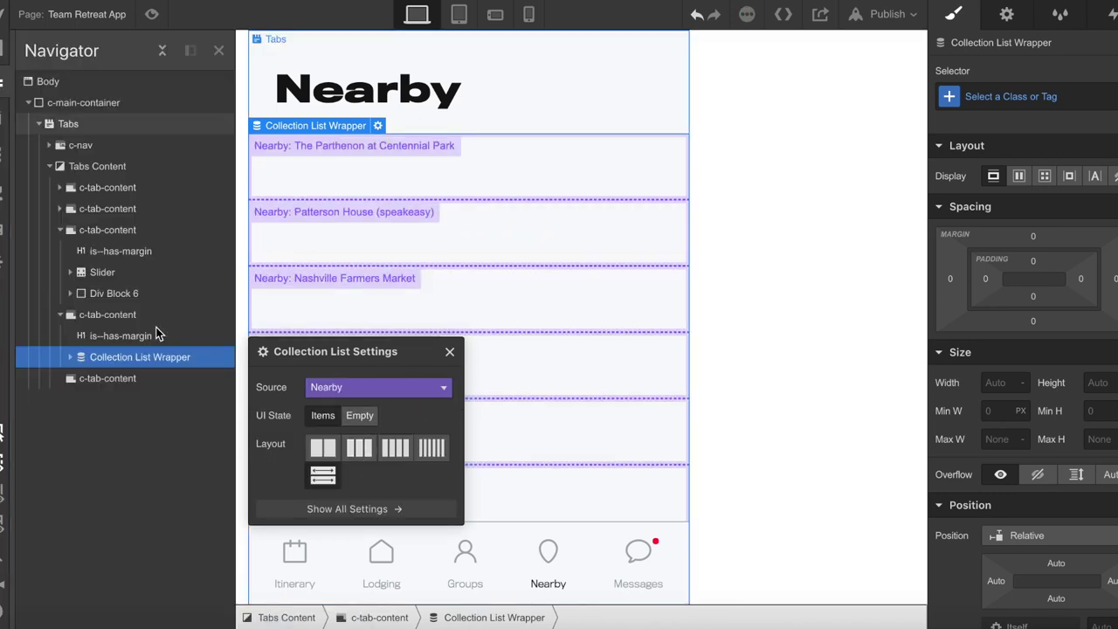
click(81, 378)
click(132, 401)
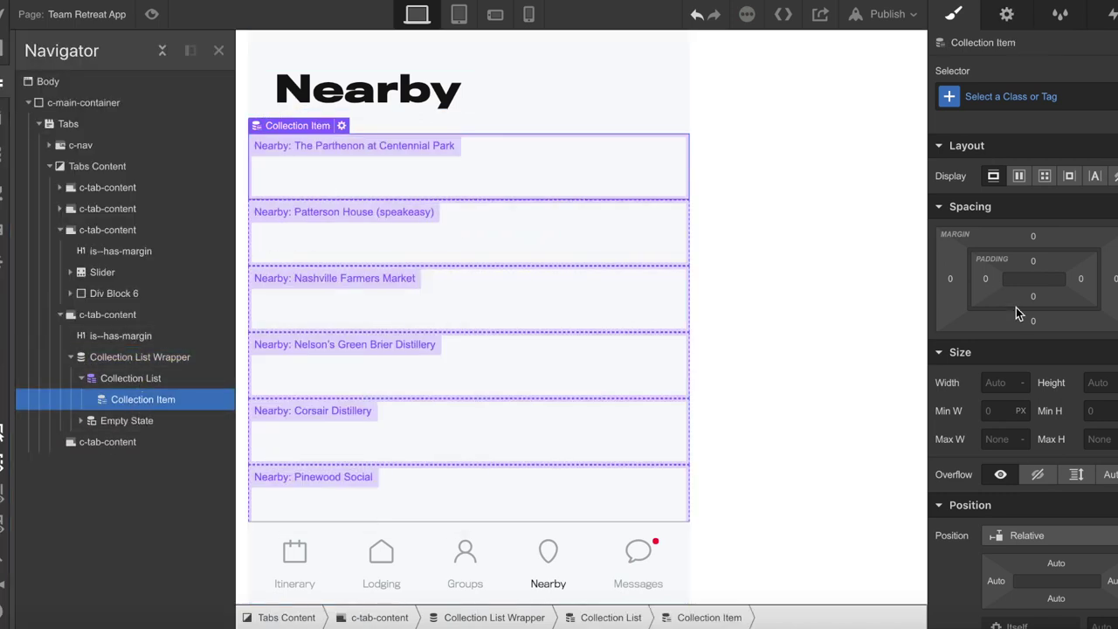
scroll(1016, 308, down, 1)
click(1116, 230)
text(30px)
key(Return)
scroll(1065, 252, up, 1)
click(1097, 367)
text(20)
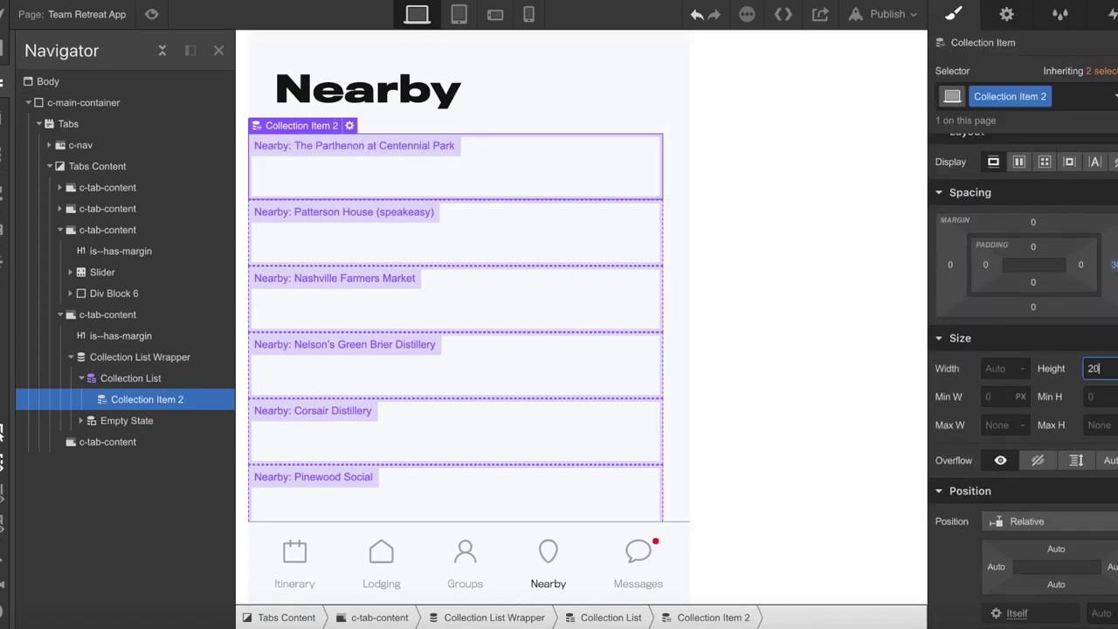
text(090)
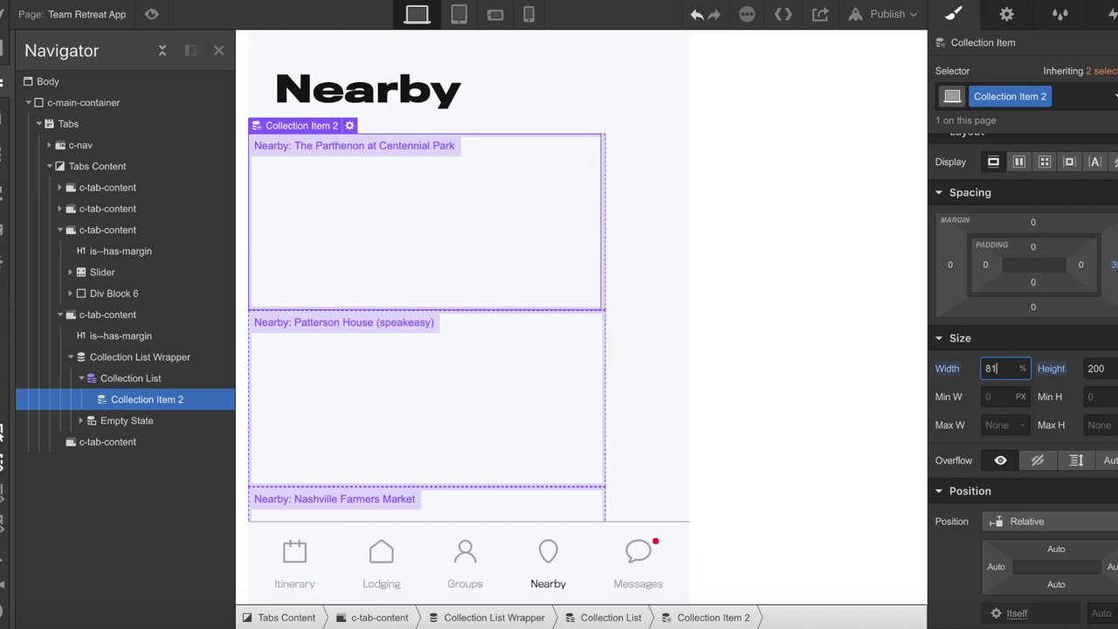
Make the collection list a vertically centred flex row with items at 85% minimum width.
click(130, 379)
scroll(1016, 218, up, 1)
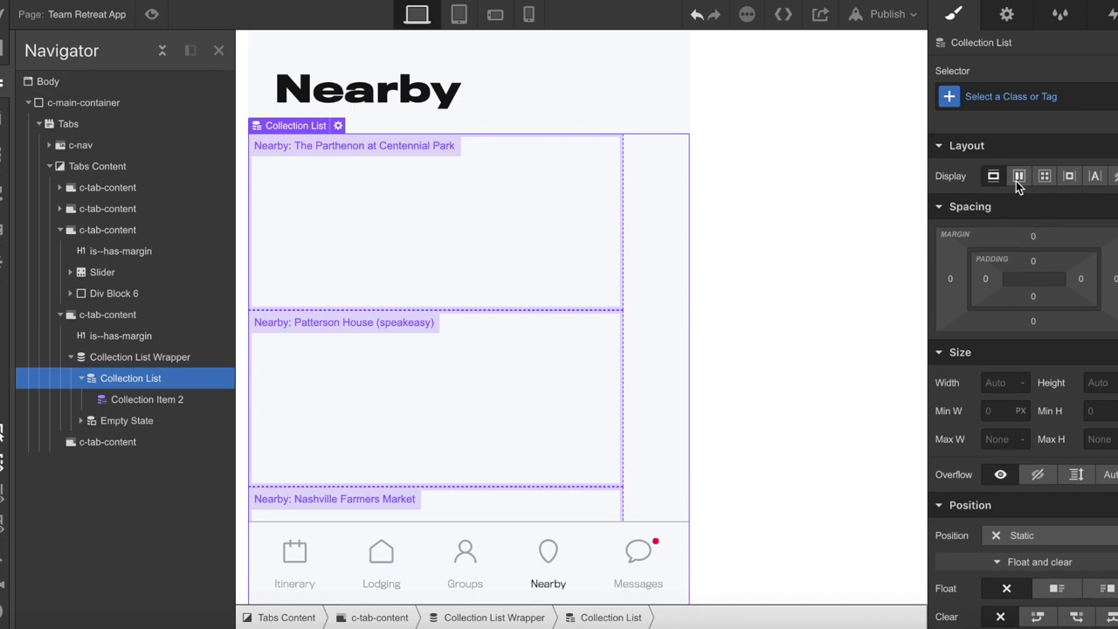
click(1018, 177)
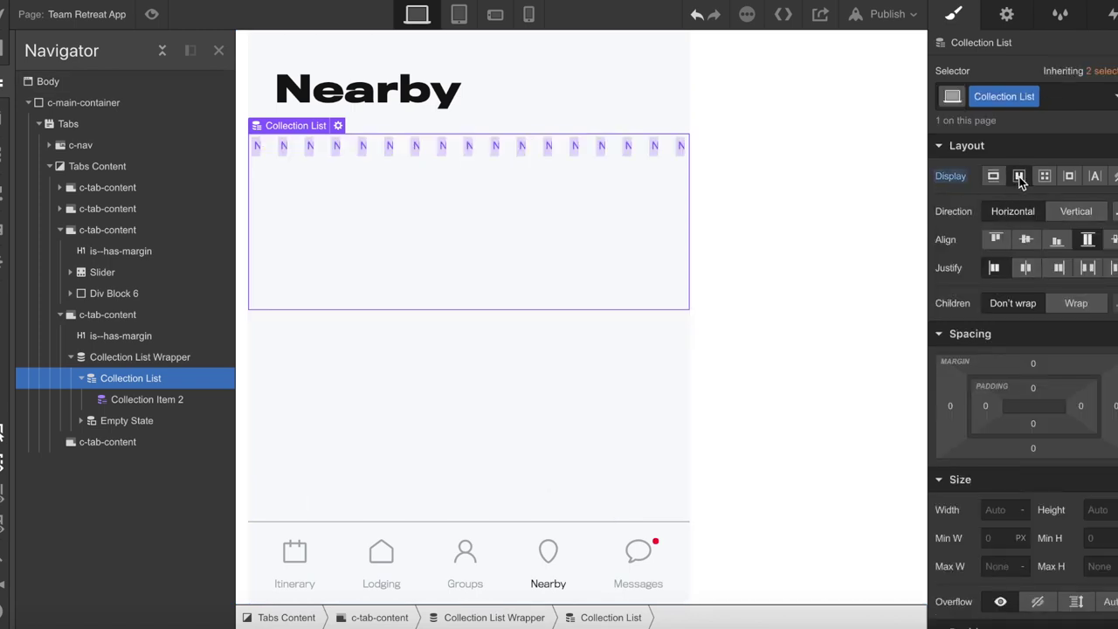
click(1026, 241)
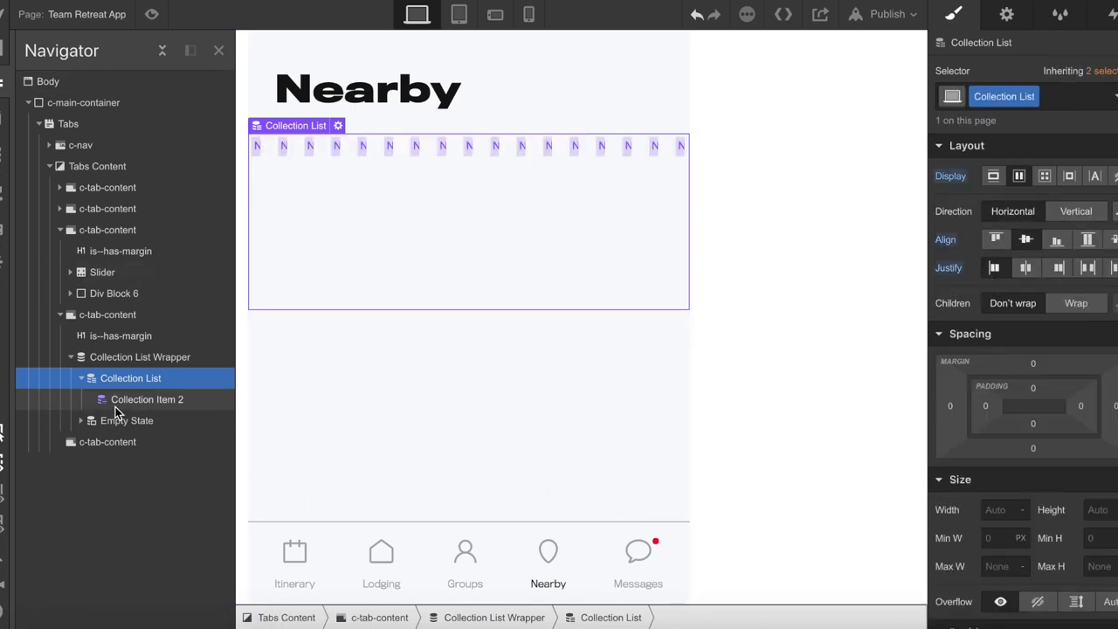
click(140, 399)
key(Return)
Set the collection list's overflow to scroll so the card row scrolls horizontally.
click(949, 553)
click(526, 291)
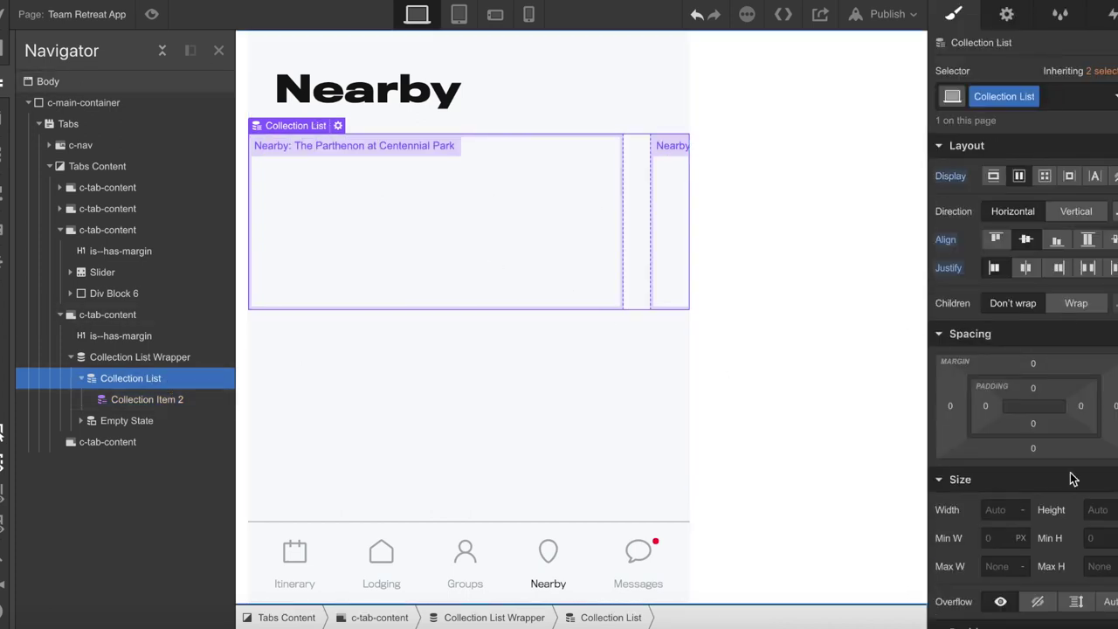
scroll(1070, 472, down, 2)
click(1076, 532)
scroll(529, 249, right, 3)
scroll(531, 210, left, 3)
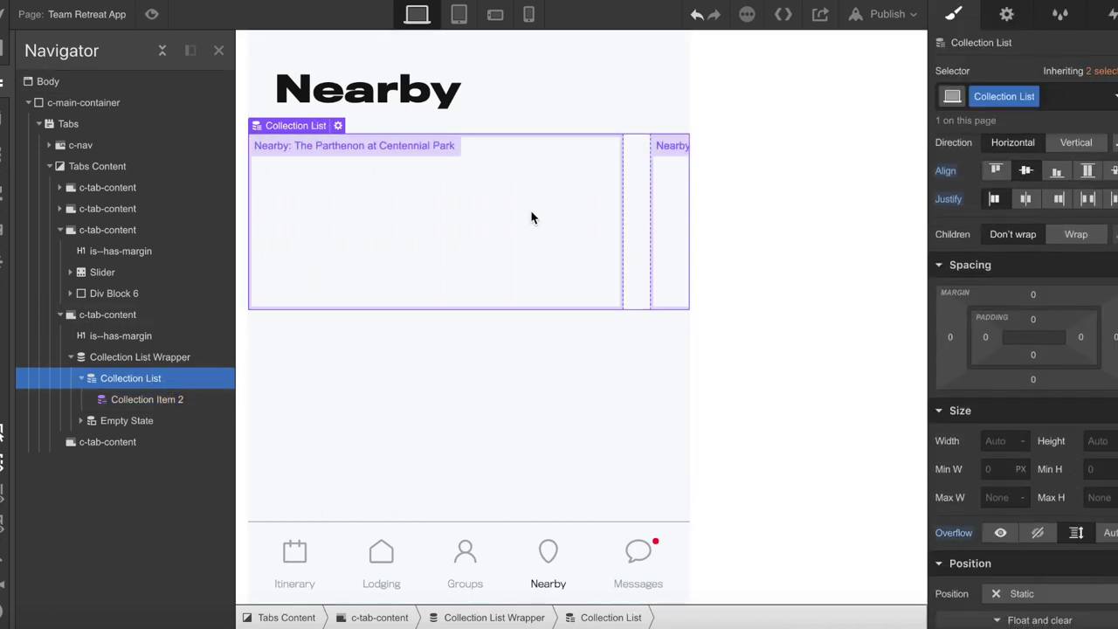
Add a Link Block inside the Nearby collection item.
click(147, 399)
key(a)
drag(118, 372, 381, 188)
Size the link block to 100% of the collection item.
click(1095, 314)
text(10)
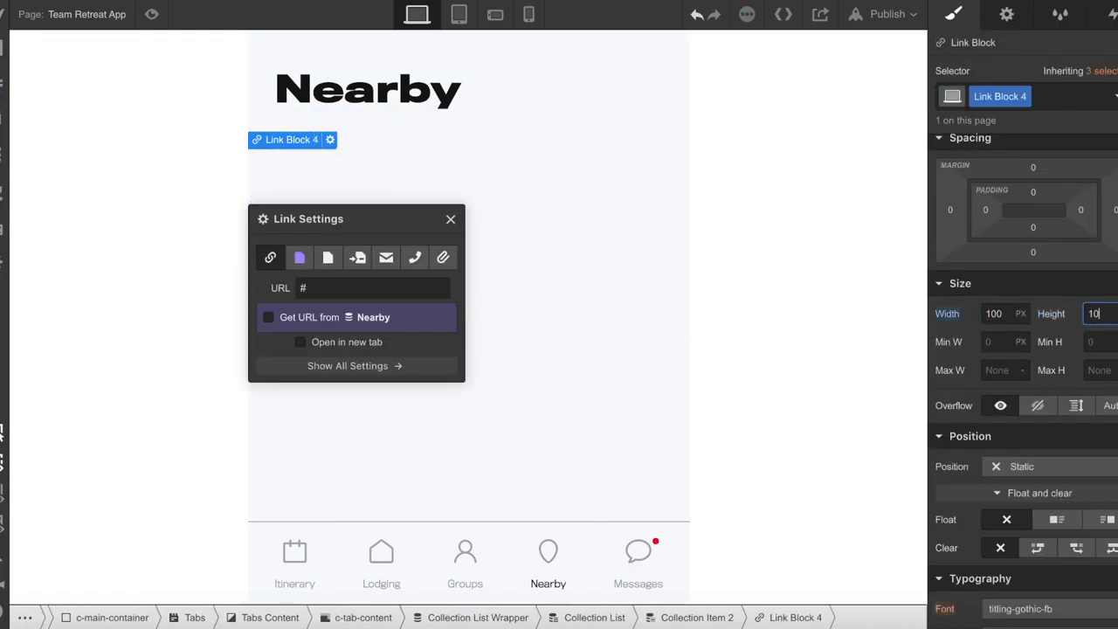
text(0)
click(400, 171)
click(426, 184)
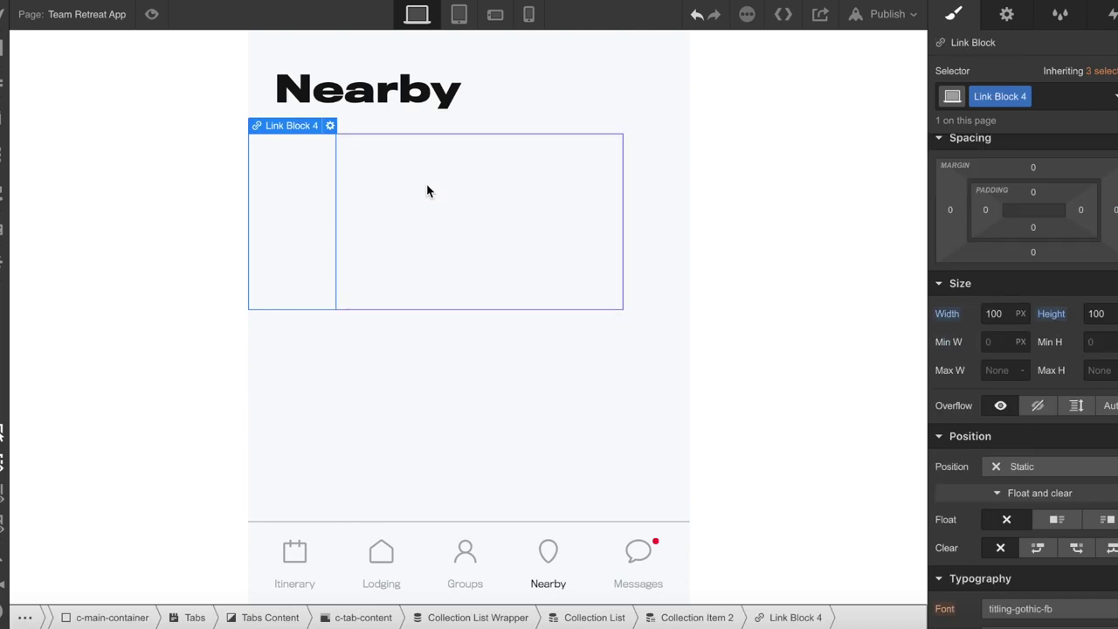
click(308, 212)
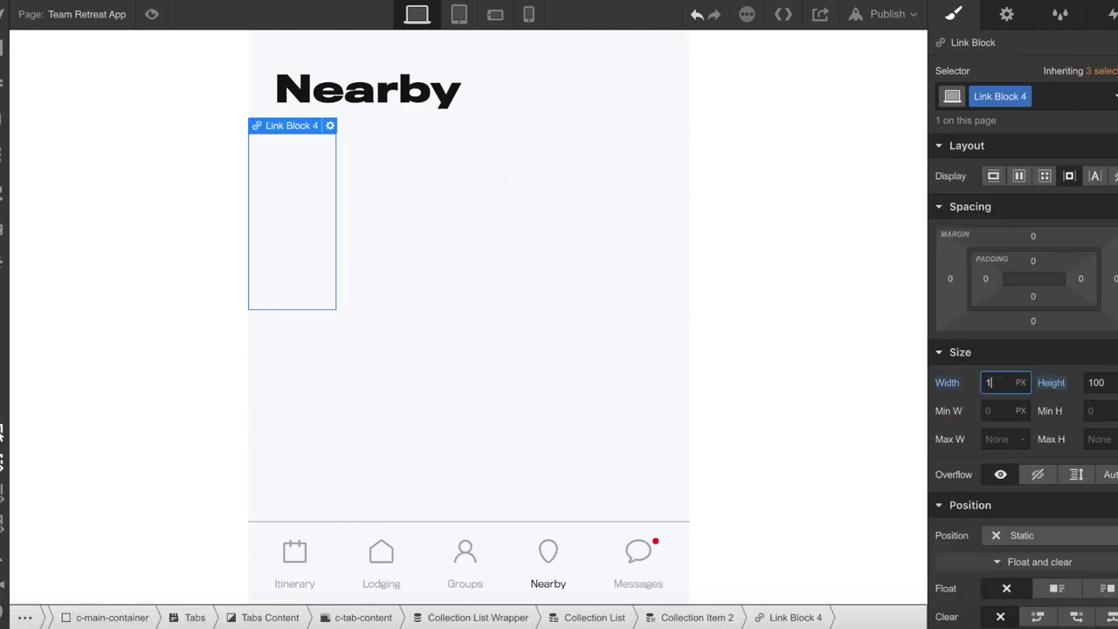
Add a background image to the link block and round its corners with radius 20.
scroll(1022, 349, down, 5)
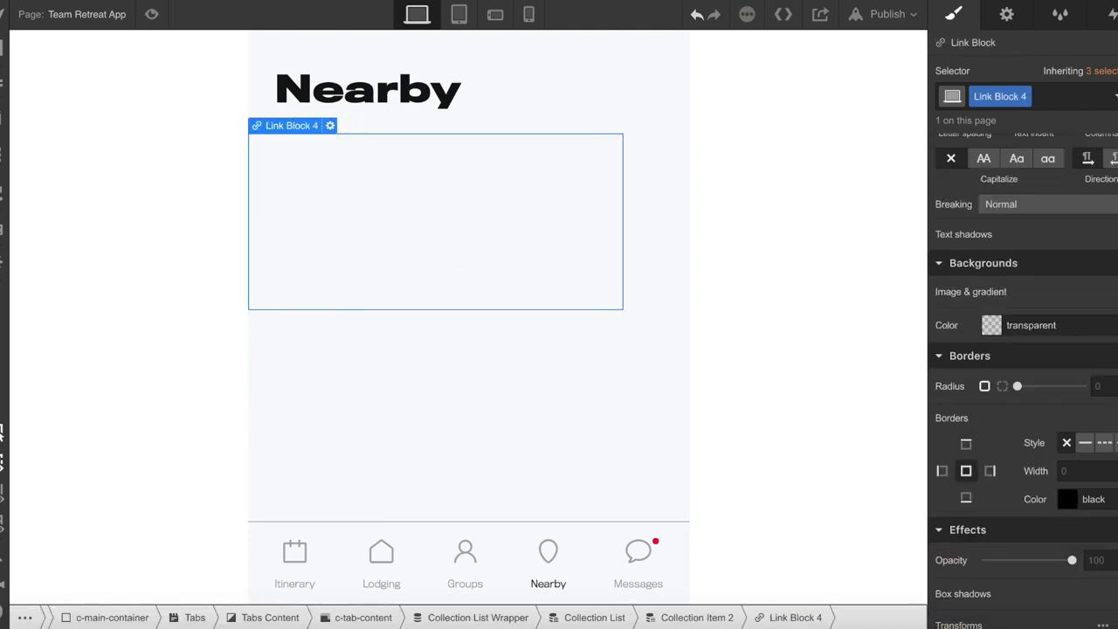
click(1093, 287)
click(1022, 530)
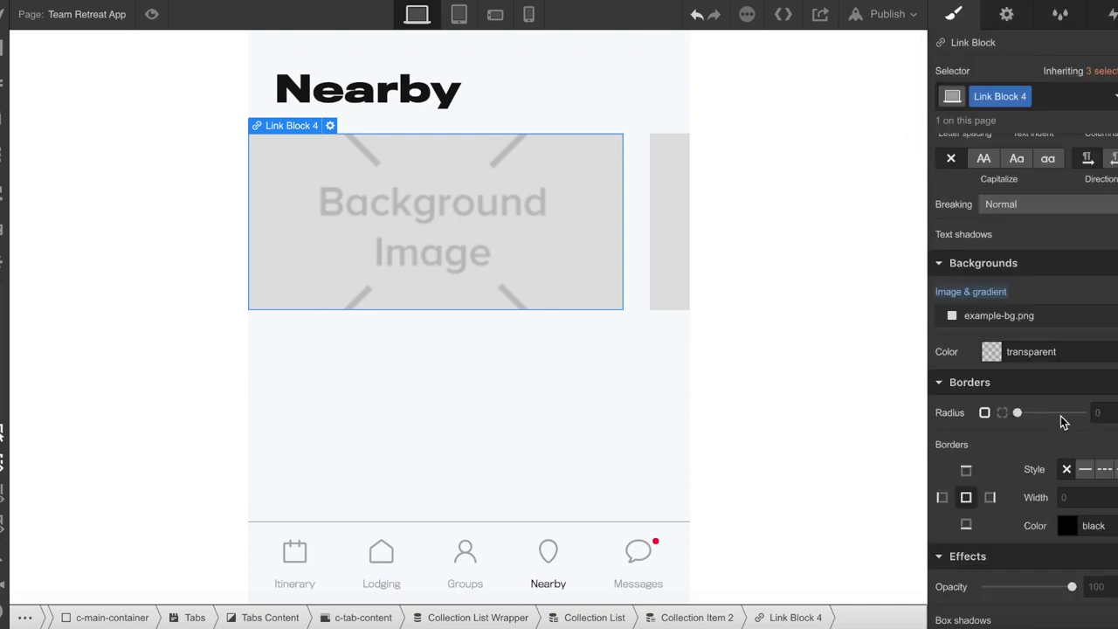
text(20)
scroll(1046, 490, up, 5)
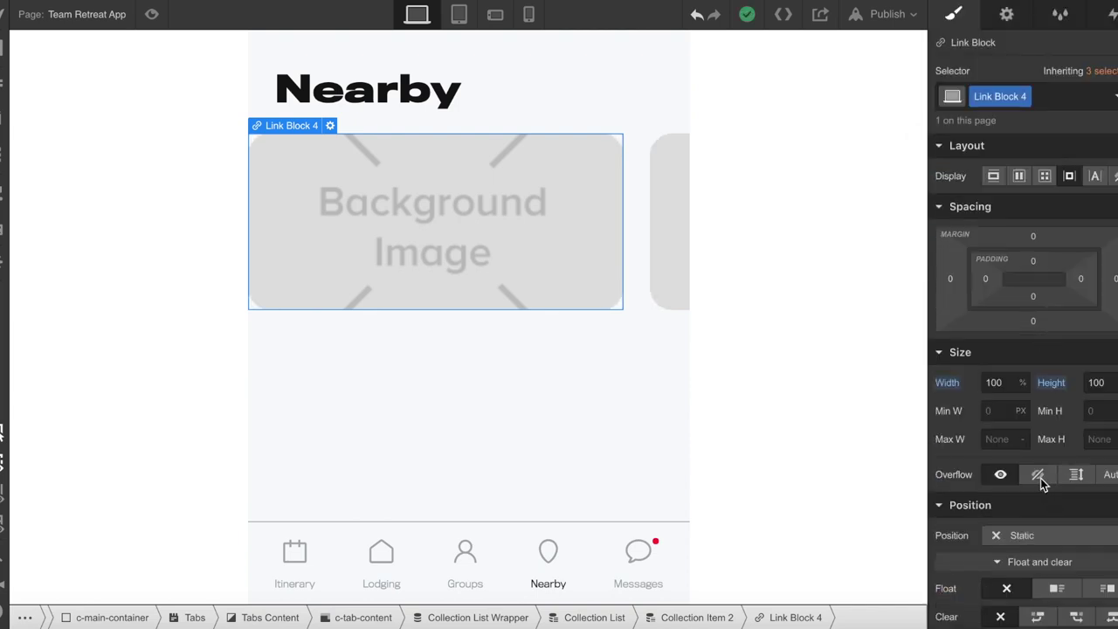
Bind the link block's background image to the Nearby item's Photo field.
click(1005, 16)
scroll(954, 260, down, 5)
click(949, 260)
click(1005, 282)
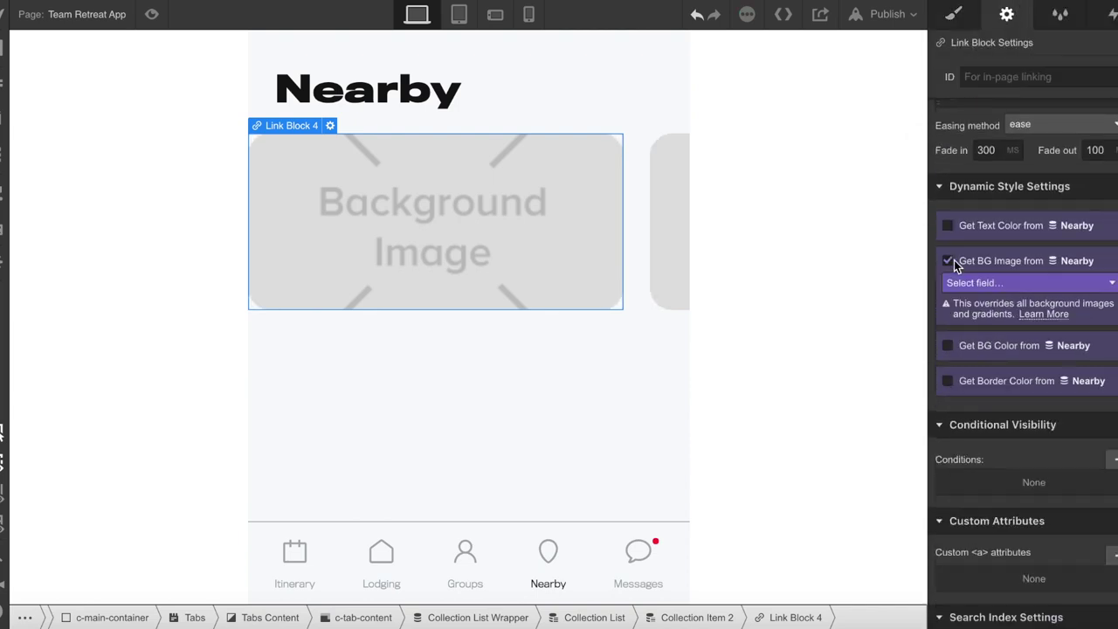
click(997, 320)
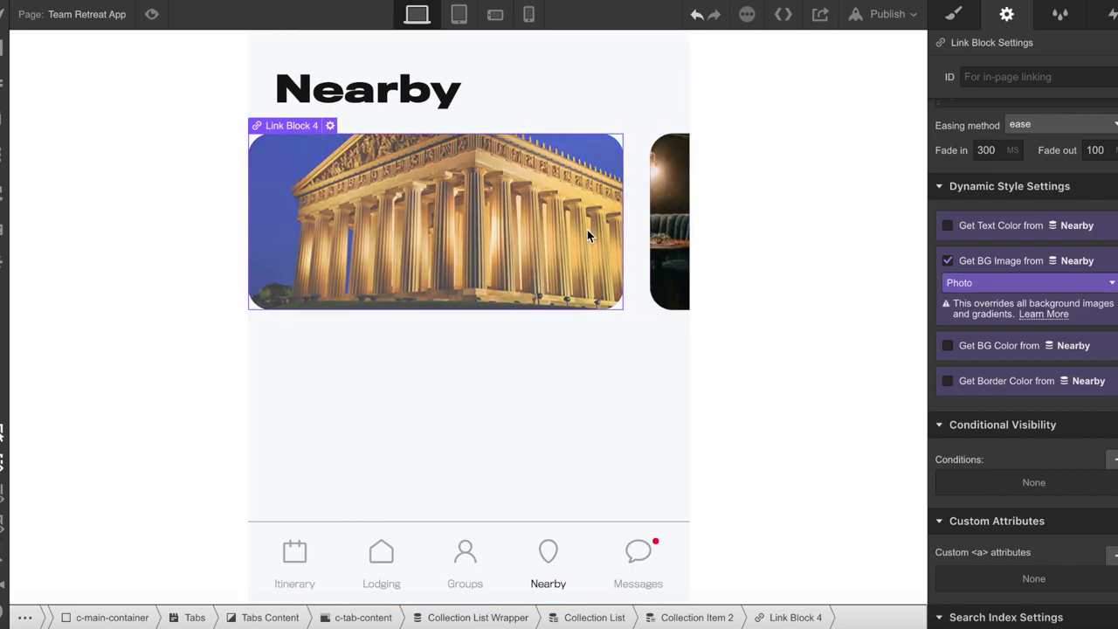
click(4, 48)
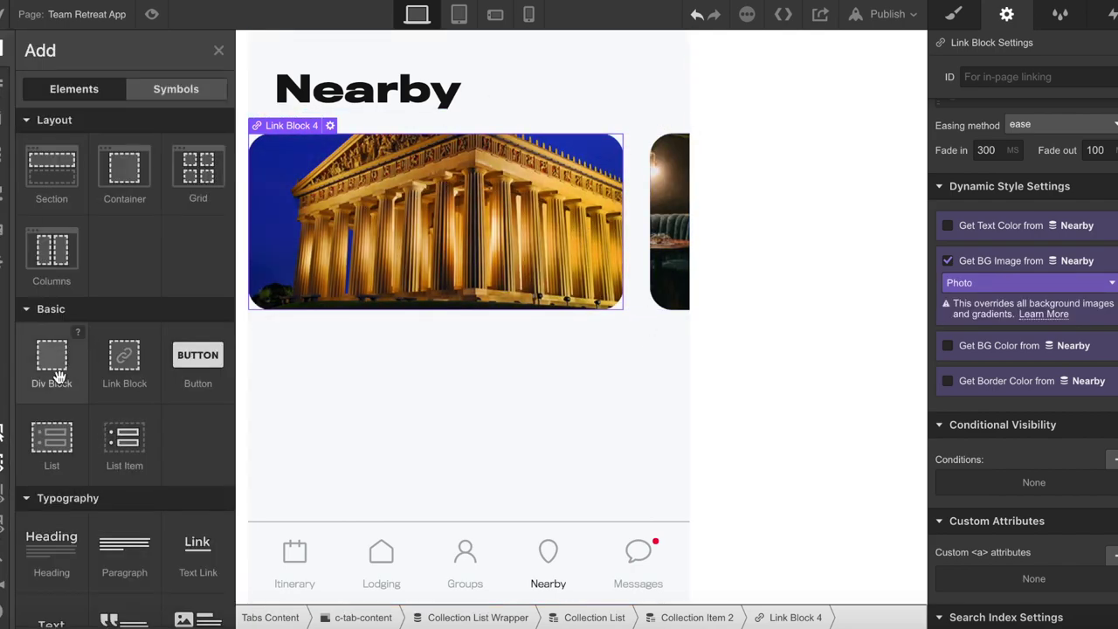
Add a 100% overlay Div Block with a linear gradient background and flex layout.
drag(54, 361, 451, 210)
click(1002, 384)
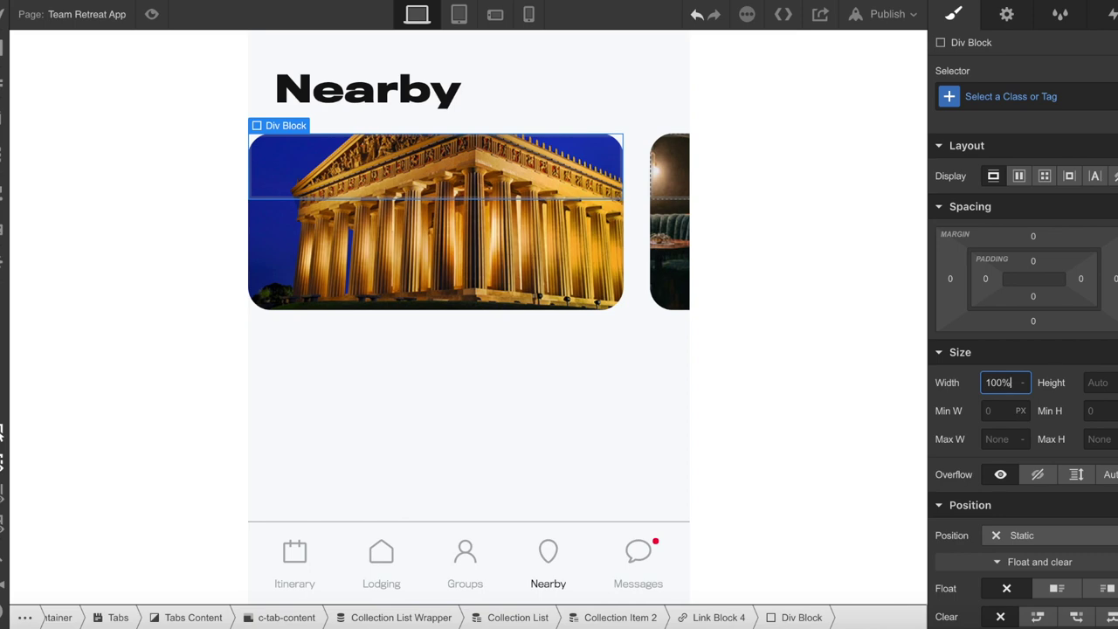
click(1091, 384)
scroll(1110, 384, down, 10)
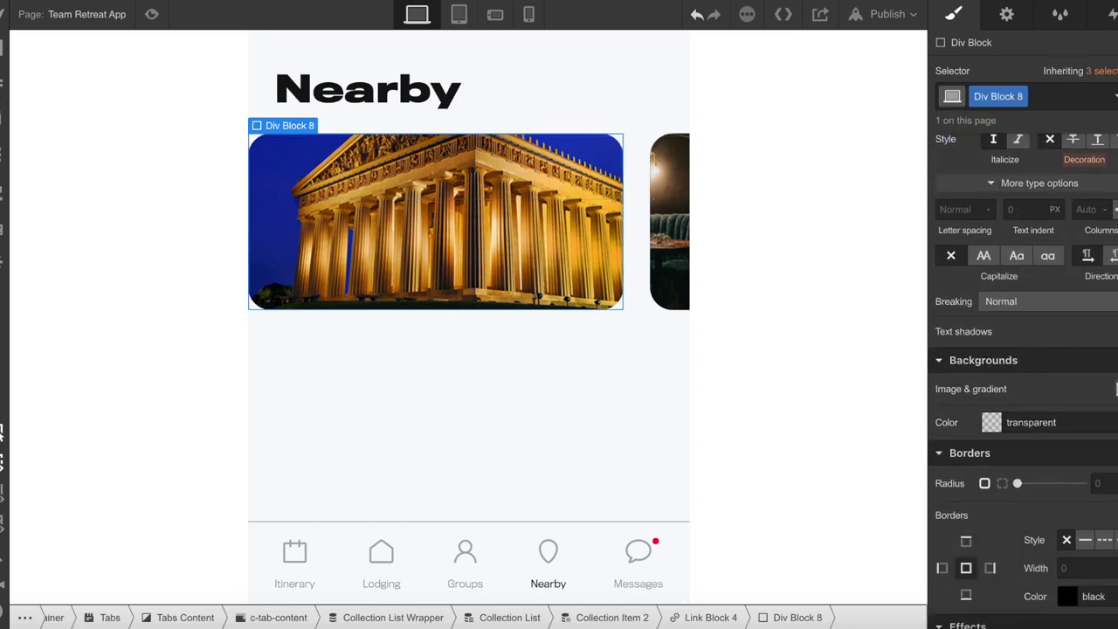
click(1115, 387)
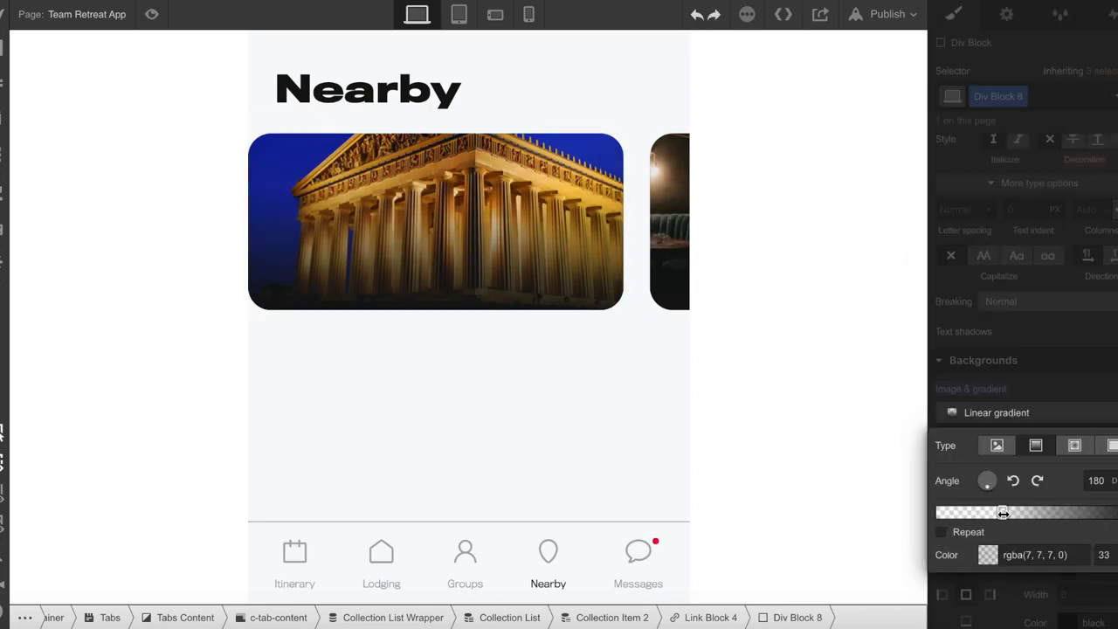
click(301, 179)
scroll(1021, 187, up, 10)
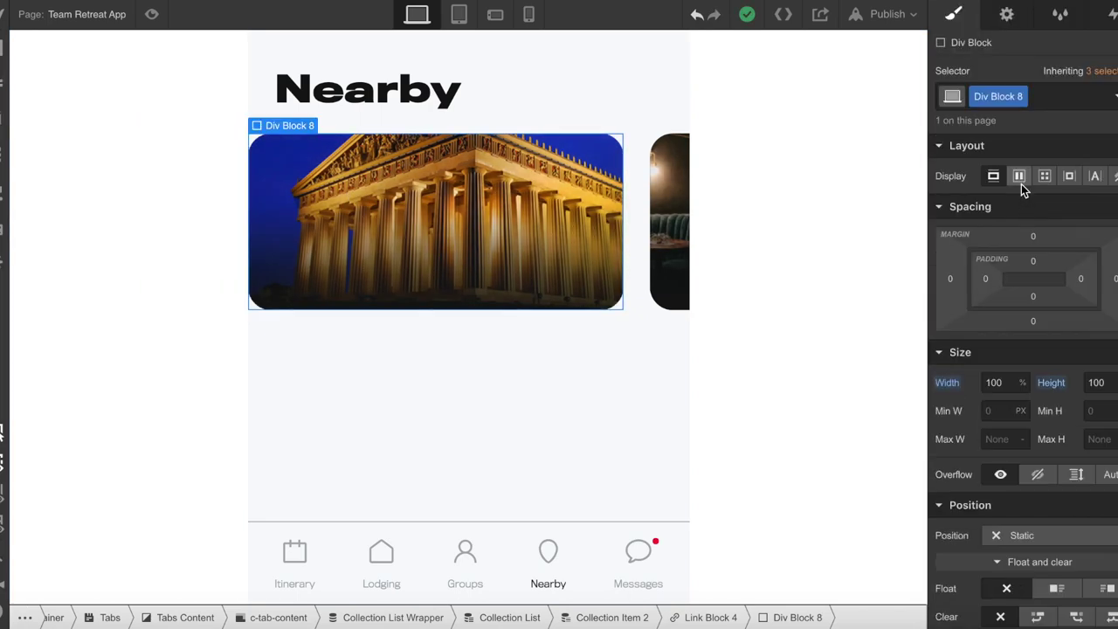
click(1018, 179)
Add an inner div block with an H3 heading inside the overlay.
key(a)
drag(52, 363, 472, 262)
key(a)
drag(49, 536, 266, 271)
click(306, 341)
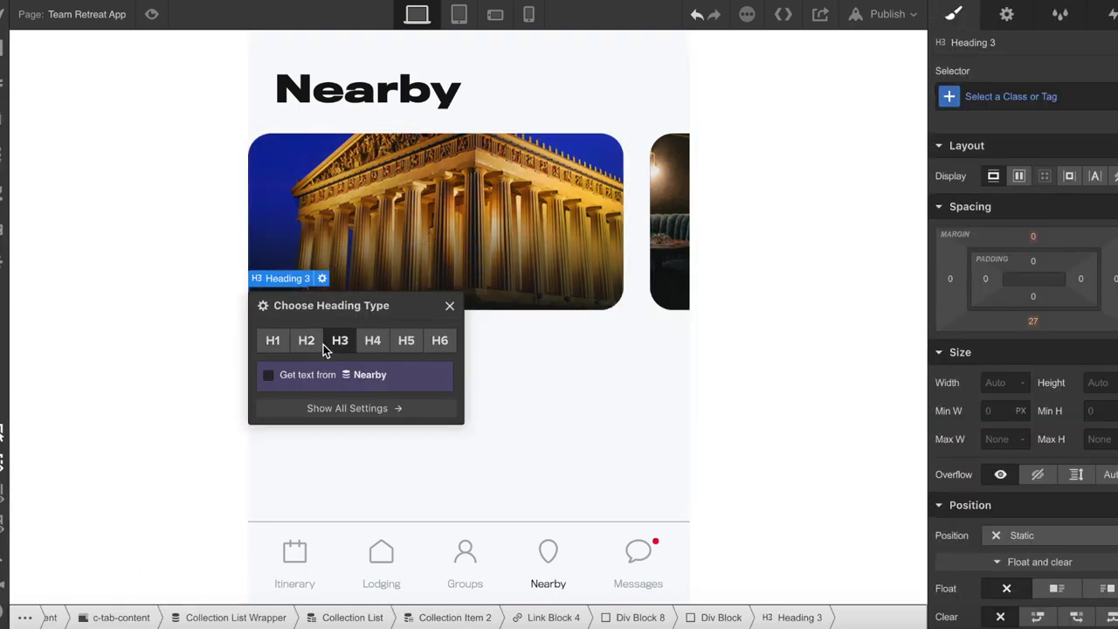
click(287, 309)
click(710, 618)
Make the inner block's text white, add padding, and set it to full width.
scroll(979, 394, down, 3)
click(993, 330)
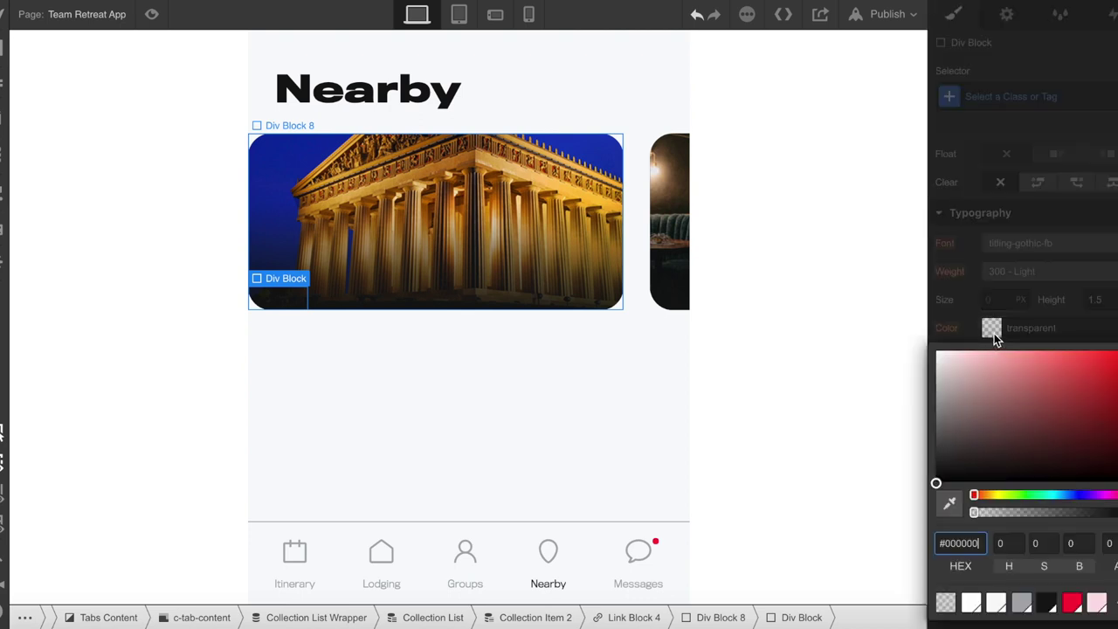
click(972, 603)
scroll(978, 350, up, 3)
drag(985, 422, 1039, 412)
click(996, 527)
key(Return)
Bind the heading's text to the Nearby item's Name field.
click(297, 277)
click(341, 260)
click(286, 376)
click(331, 398)
click(323, 434)
click(389, 208)
Place the white arrow image beside the name and shrink its width from 30 px to 21.
key(a)
key(j)
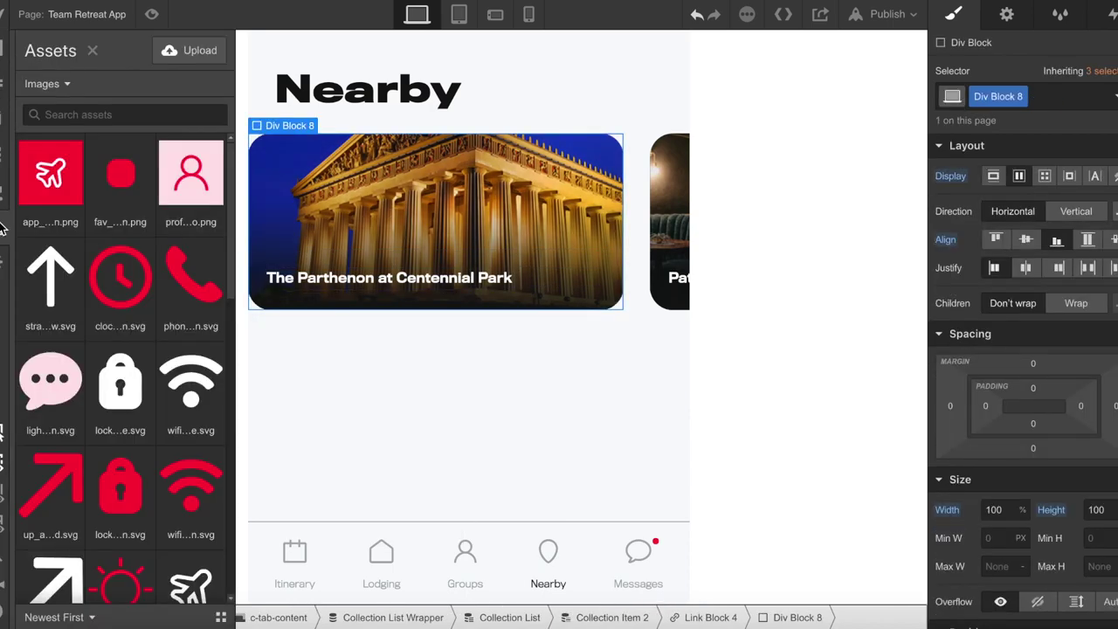
scroll(123, 393, down, 1)
drag(50, 530, 592, 290)
click(995, 382)
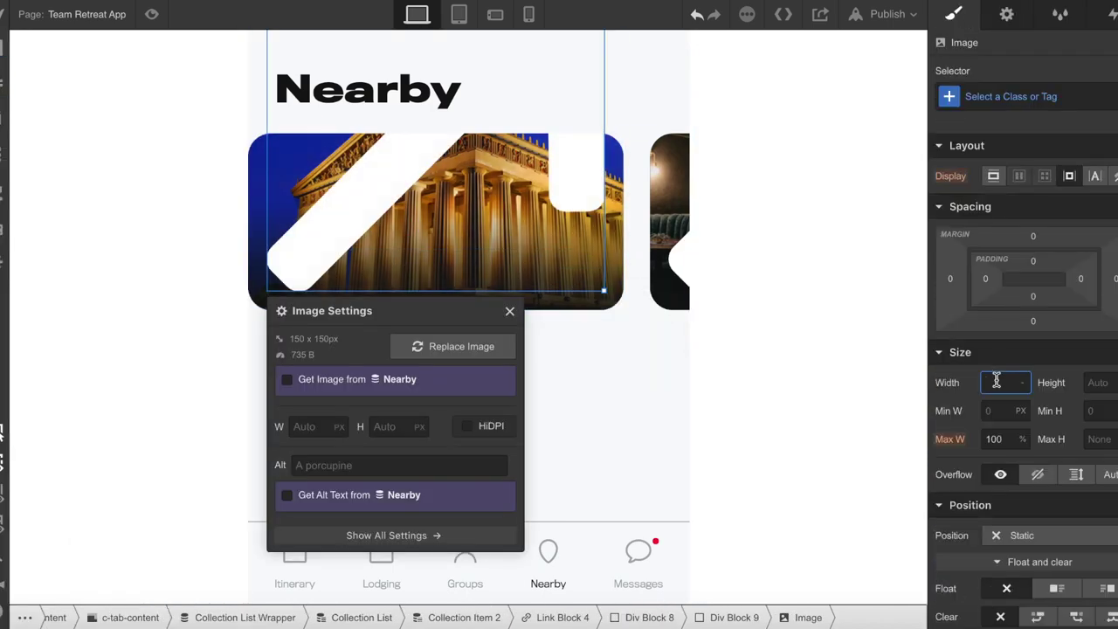
text(30px)
key(Return)
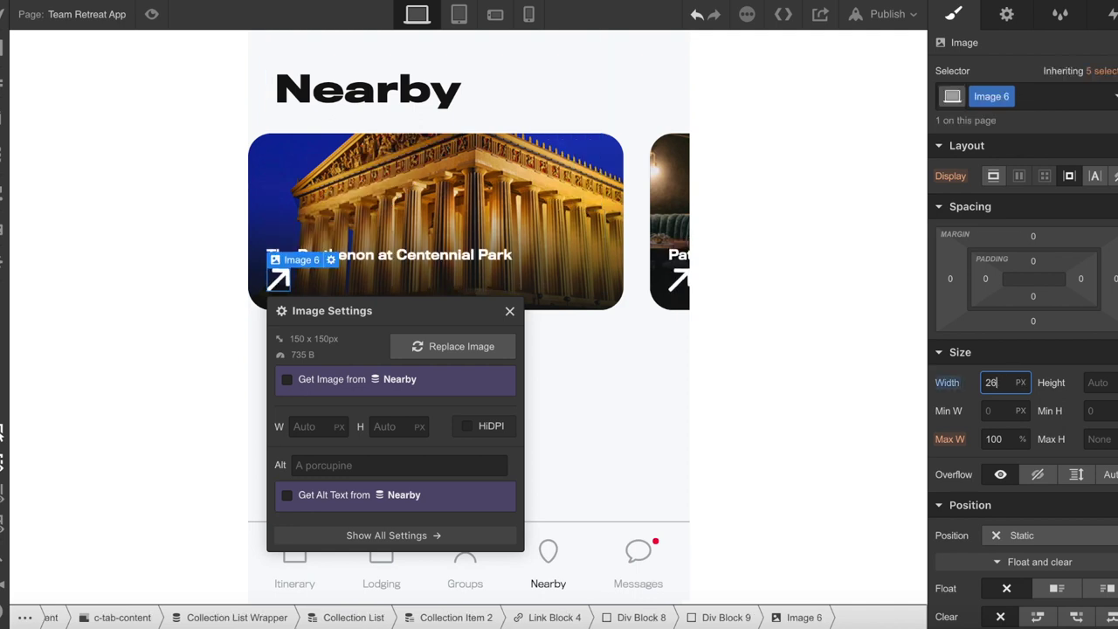
text(21)
key(Return)
Make the name-and-arrow row a space-between flex row with a wider gap left of the arrow.
click(593, 268)
click(1018, 318)
click(1088, 410)
click(595, 279)
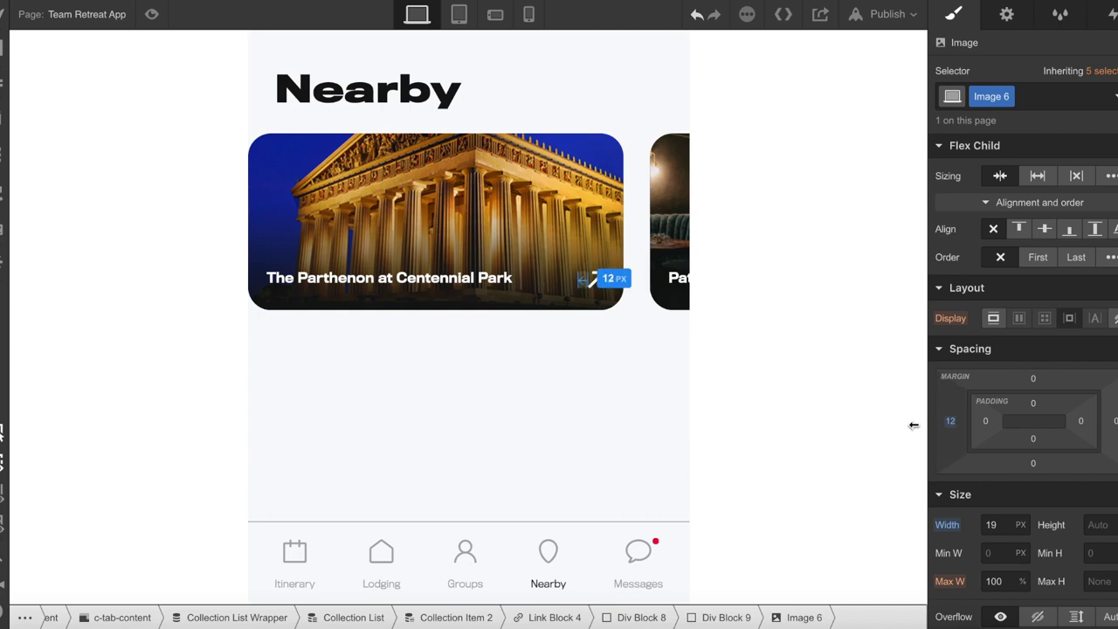
drag(913, 426, 916, 425)
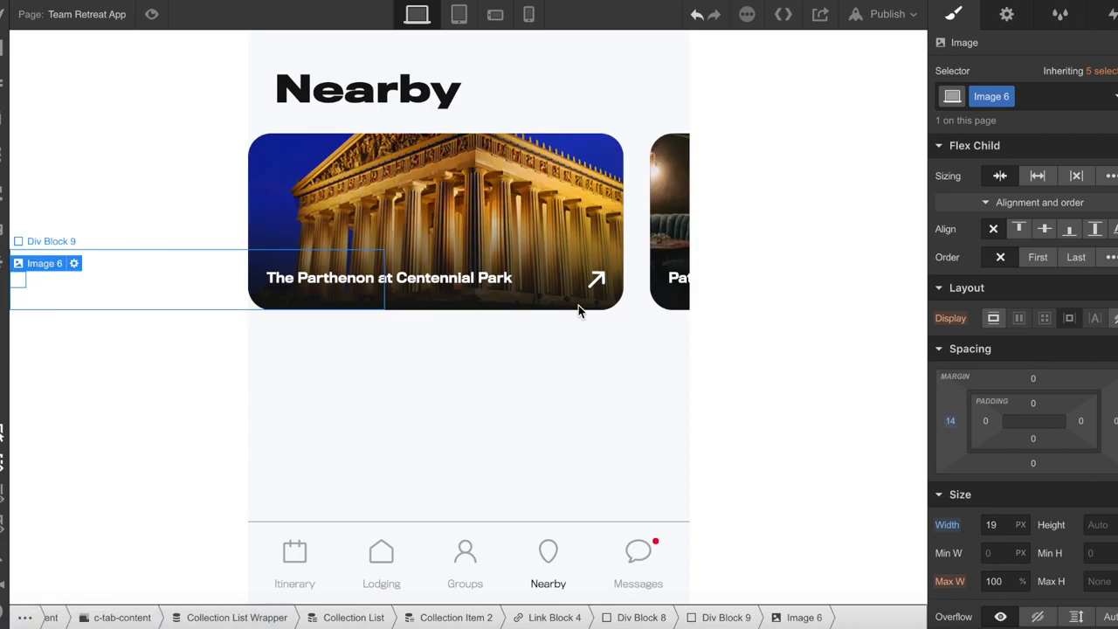
Widen the row's side padding to 33 px and indent the card list 30 px from the left.
click(578, 305)
click(530, 280)
drag(985, 548, 1021, 548)
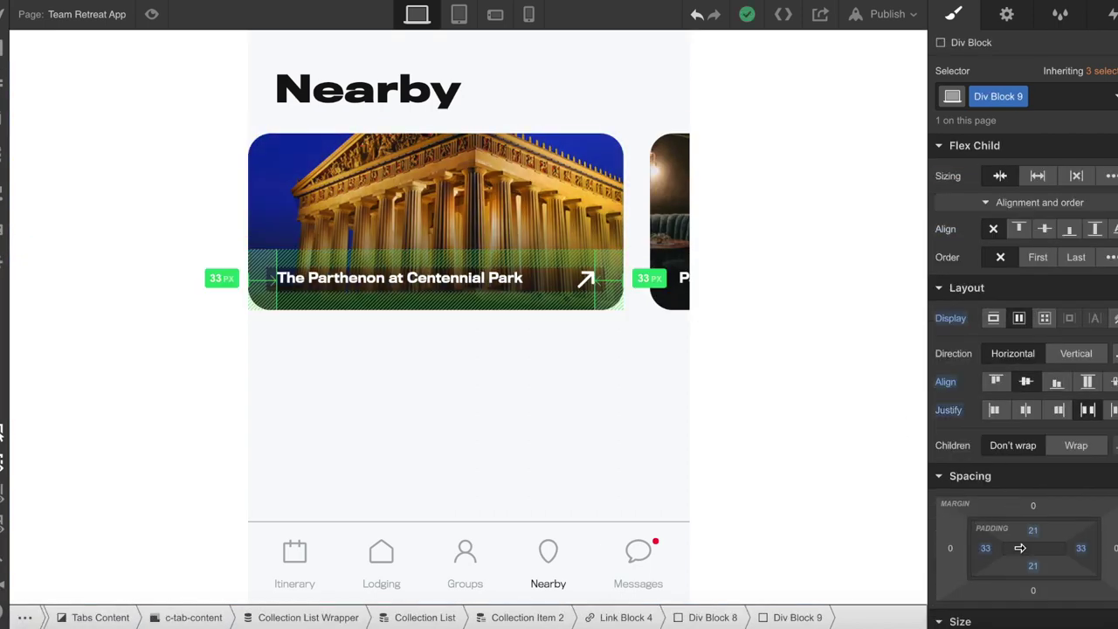
click(573, 203)
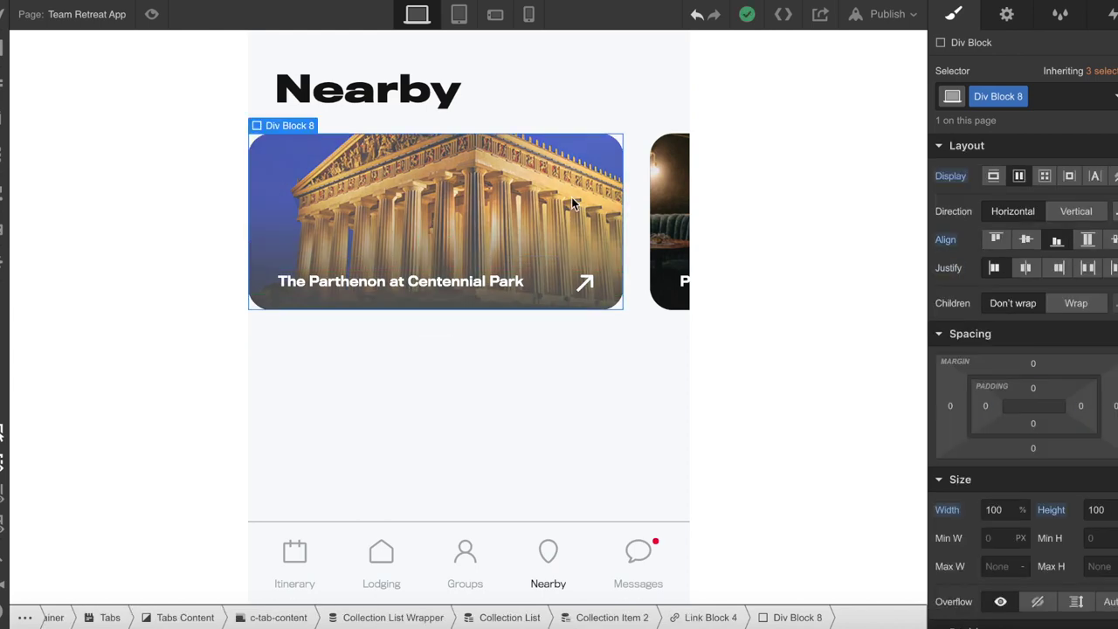
click(636, 229)
drag(950, 405, 871, 402)
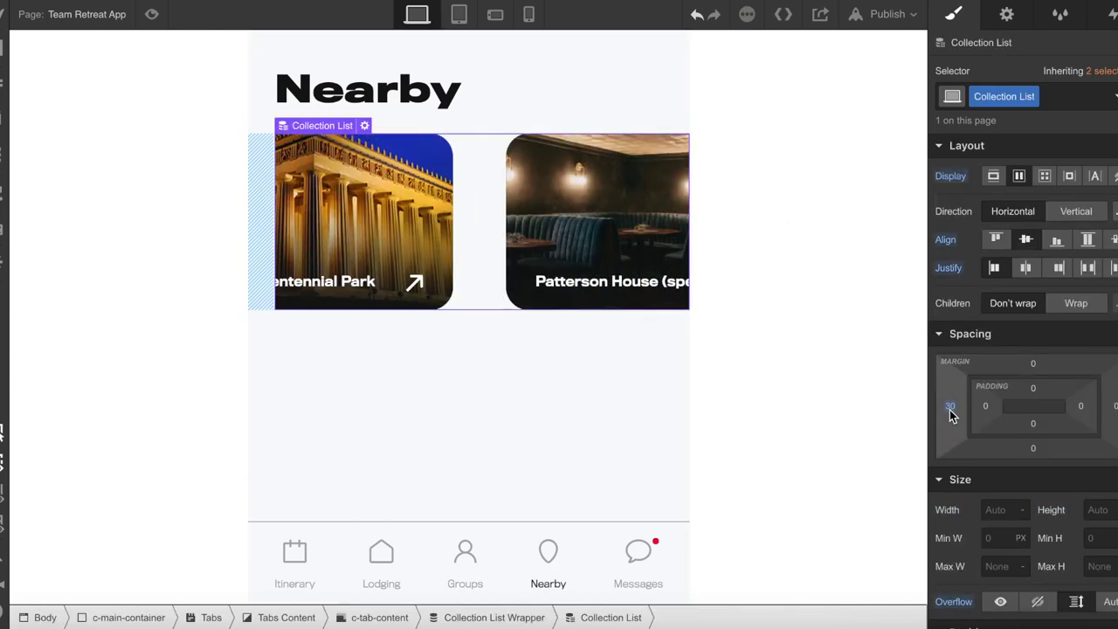
Reset the list's left spacing and the item's width, and add 32 px vertical padding to cards.
alt+click(950, 406)
drag(986, 406, 988, 409)
alt+click(988, 406)
click(615, 237)
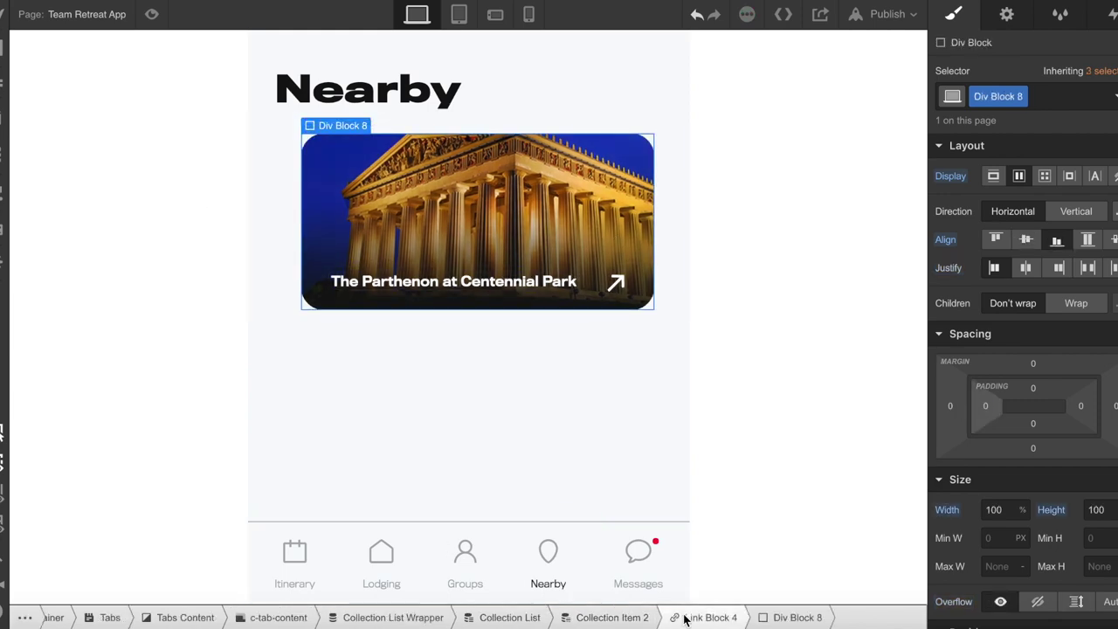
click(612, 618)
click(947, 525)
click(965, 536)
scroll(488, 249, right, 3)
scroll(489, 242, right, 10)
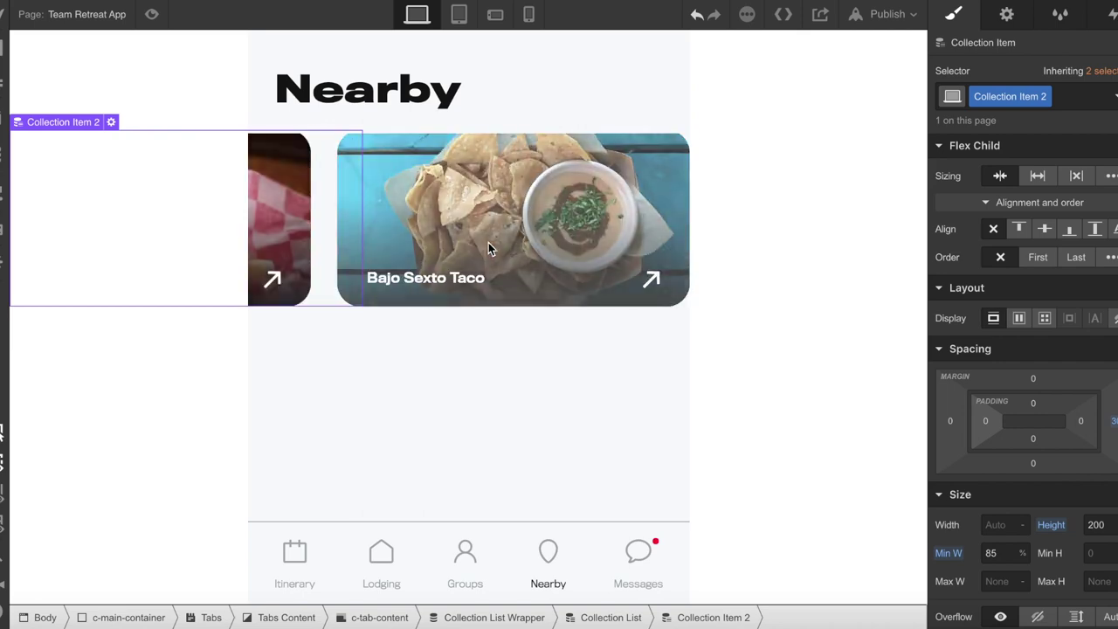
drag(1032, 377, 1041, 295)
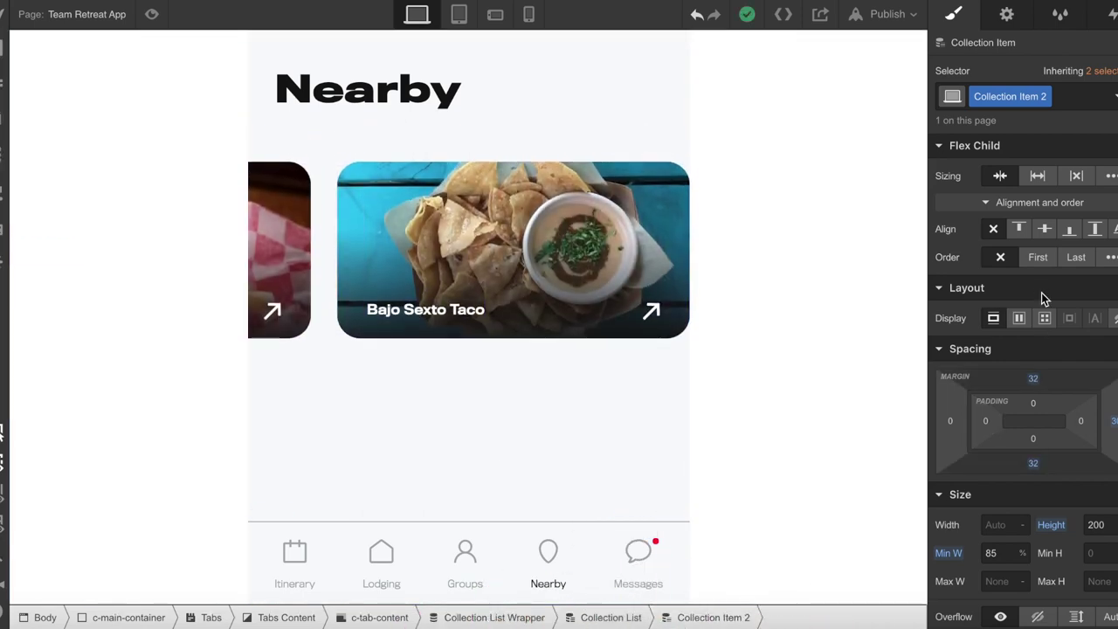
scroll(364, 271, left, 15)
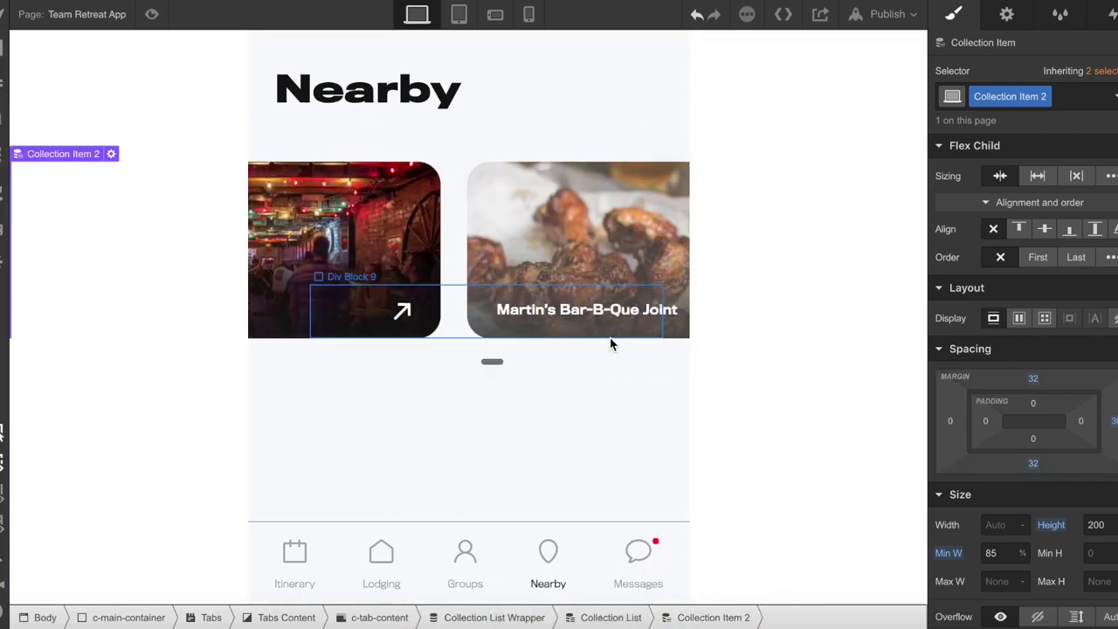
Set the Collection List Wrapper's overflow to Hidden.
key(ctrl+Up)
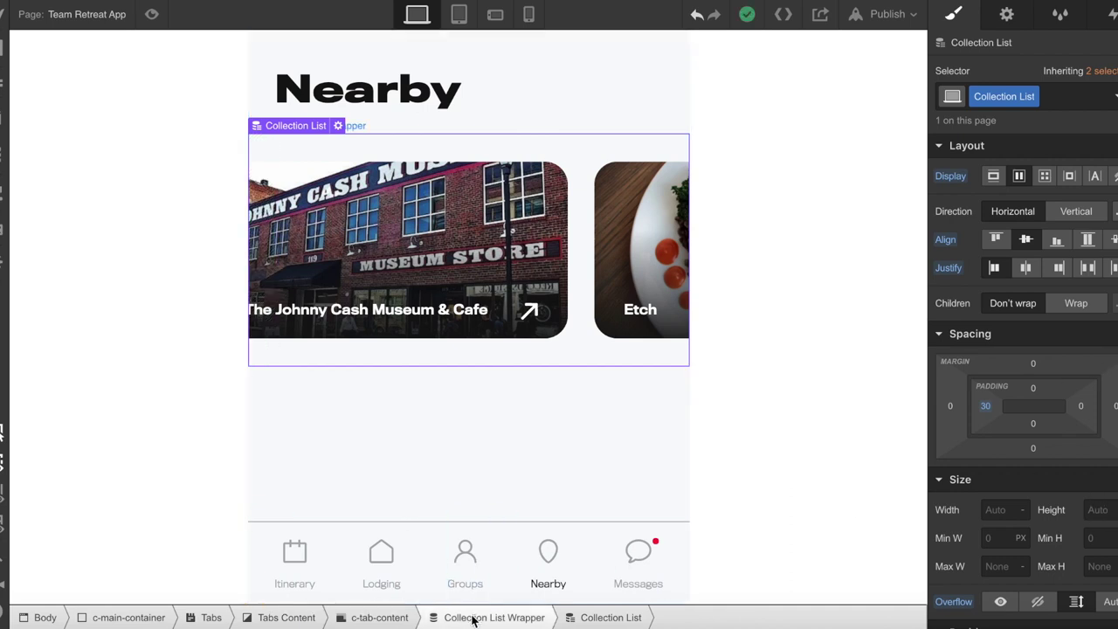
click(474, 619)
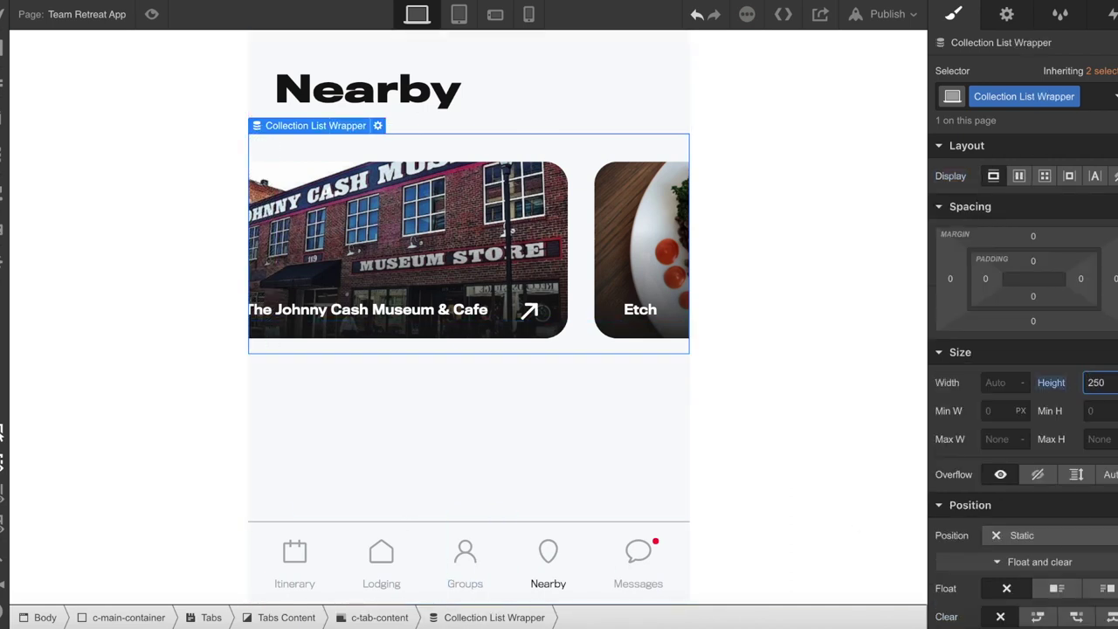
click(1037, 476)
scroll(490, 281, right, 15)
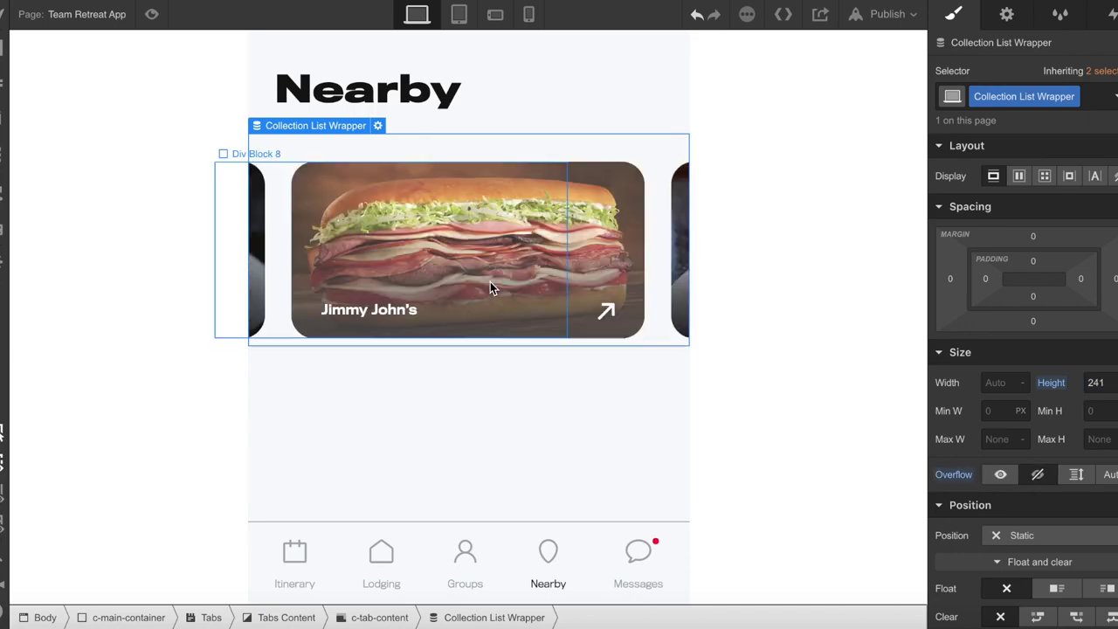
scroll(490, 289, right, 15)
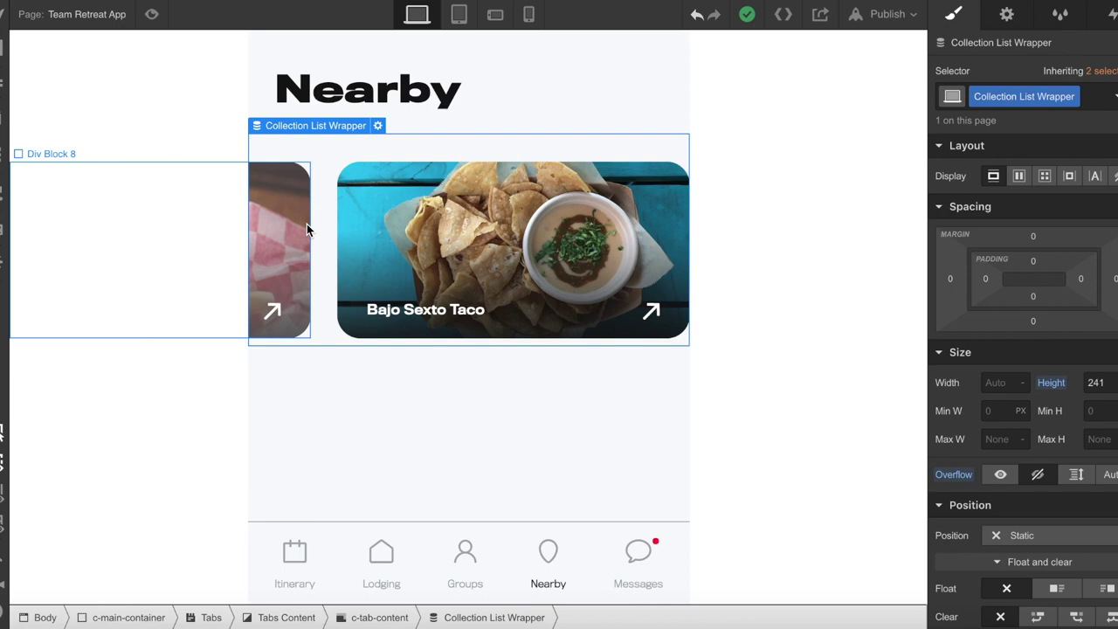
Replace the collection item's right margin with 30 px of spacing after each card.
click(307, 223)
click(597, 618)
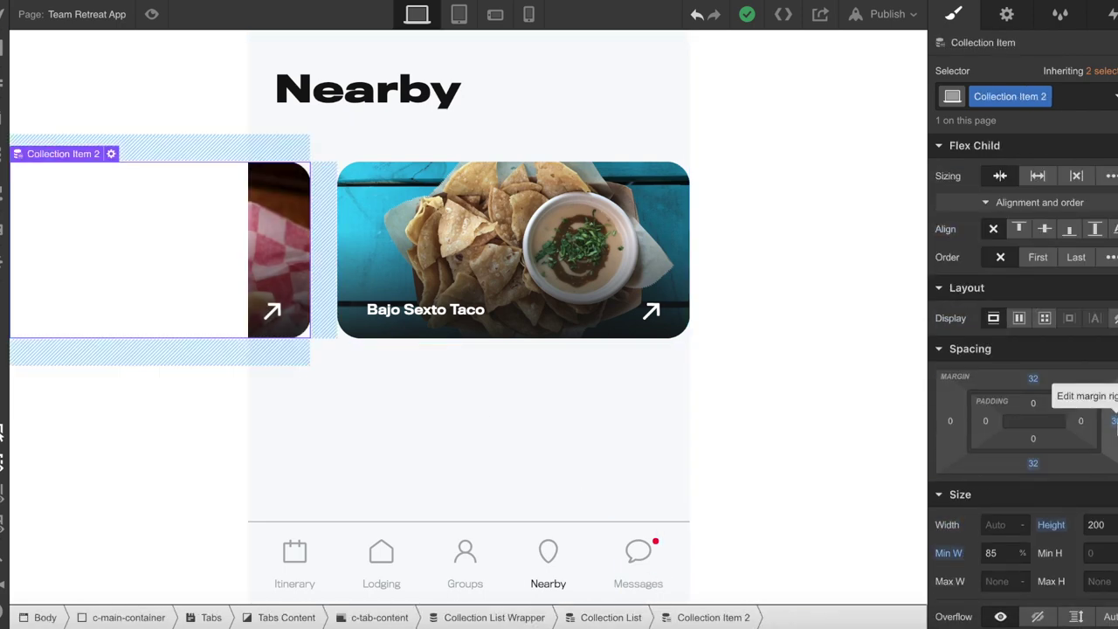
click(1108, 420)
click(970, 539)
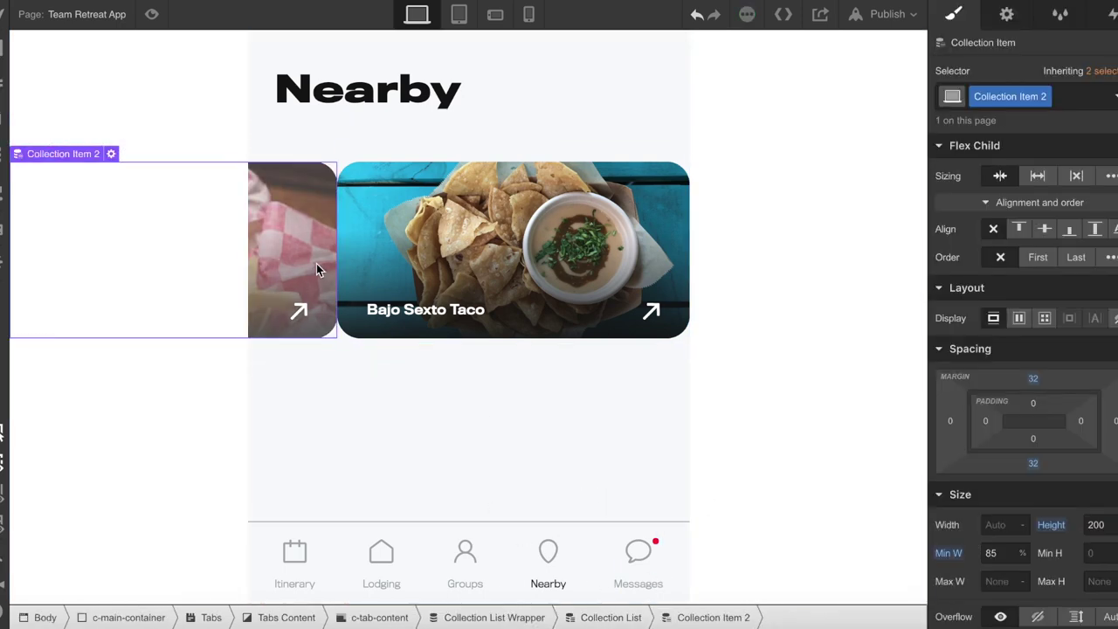
scroll(316, 263, left, 5)
drag(1013, 425, 1000, 427)
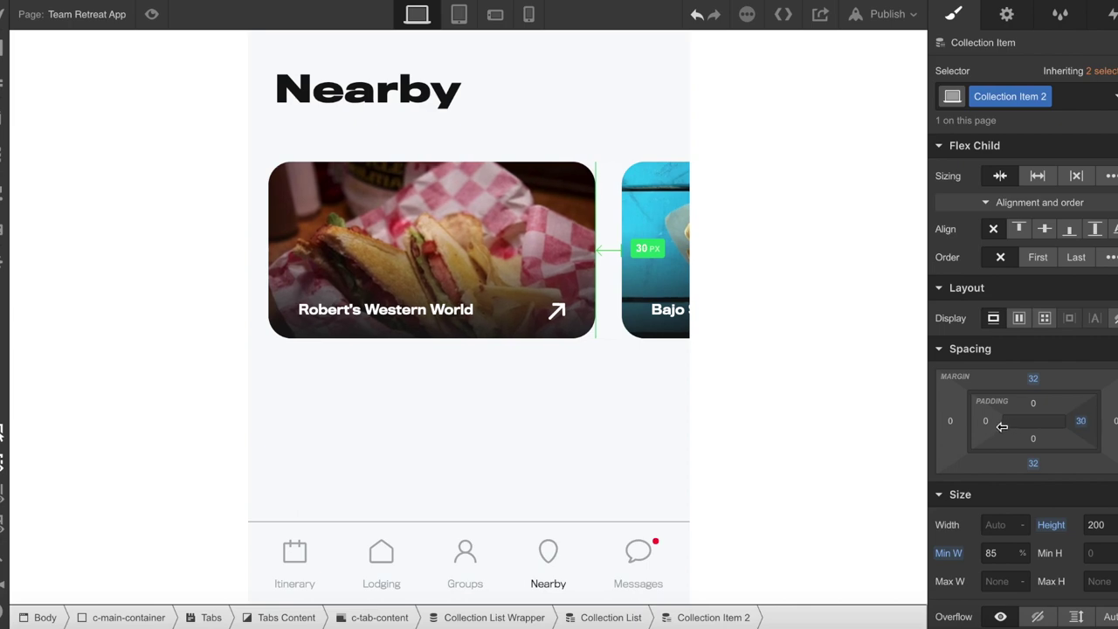
scroll(524, 196, right, 5)
Link each card's link block to the Nearby item's Website field.
right_click(690, 247)
key(Escape)
scroll(438, 331, right, 5)
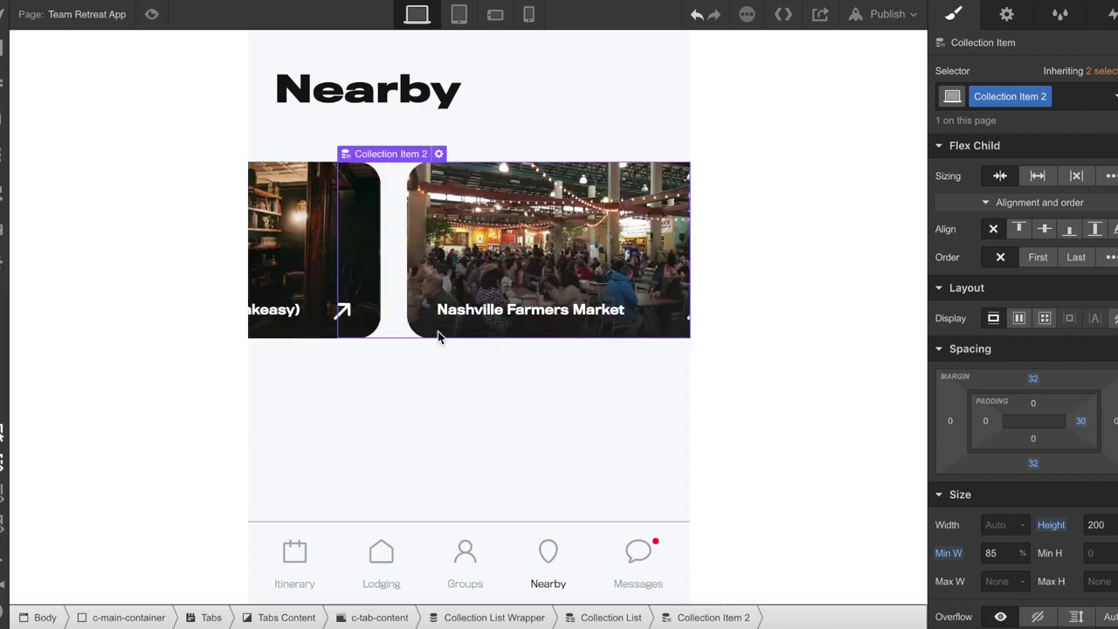
click(438, 331)
click(690, 614)
click(356, 153)
click(382, 478)
click(340, 514)
click(363, 616)
Filter the Nearby list to Category Equals Eateries and save the filter.
key(d)
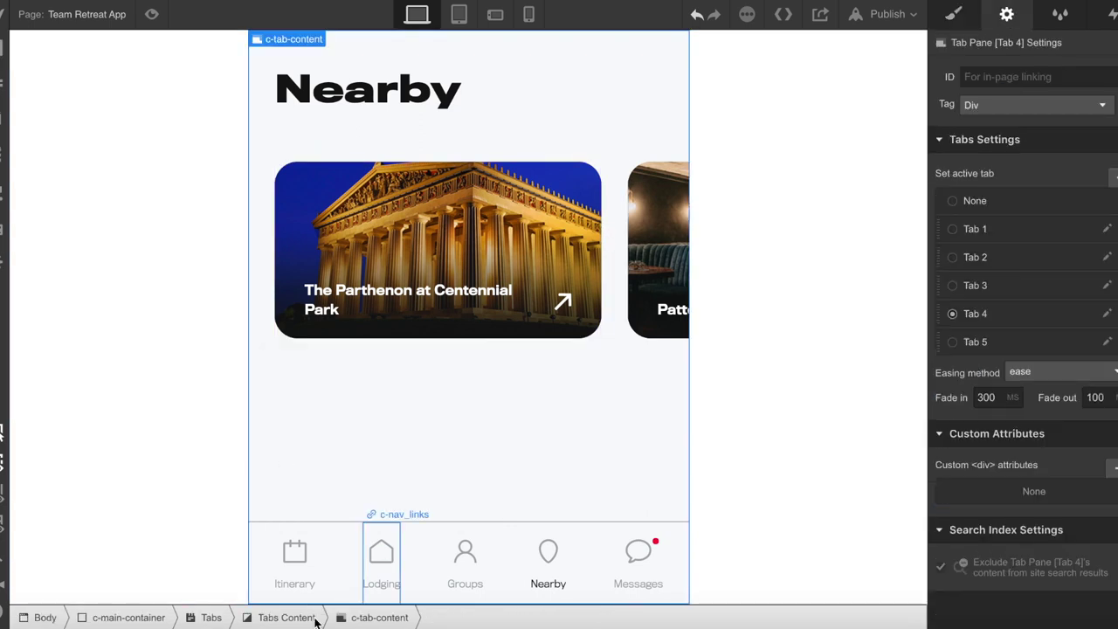
click(437, 249)
click(494, 617)
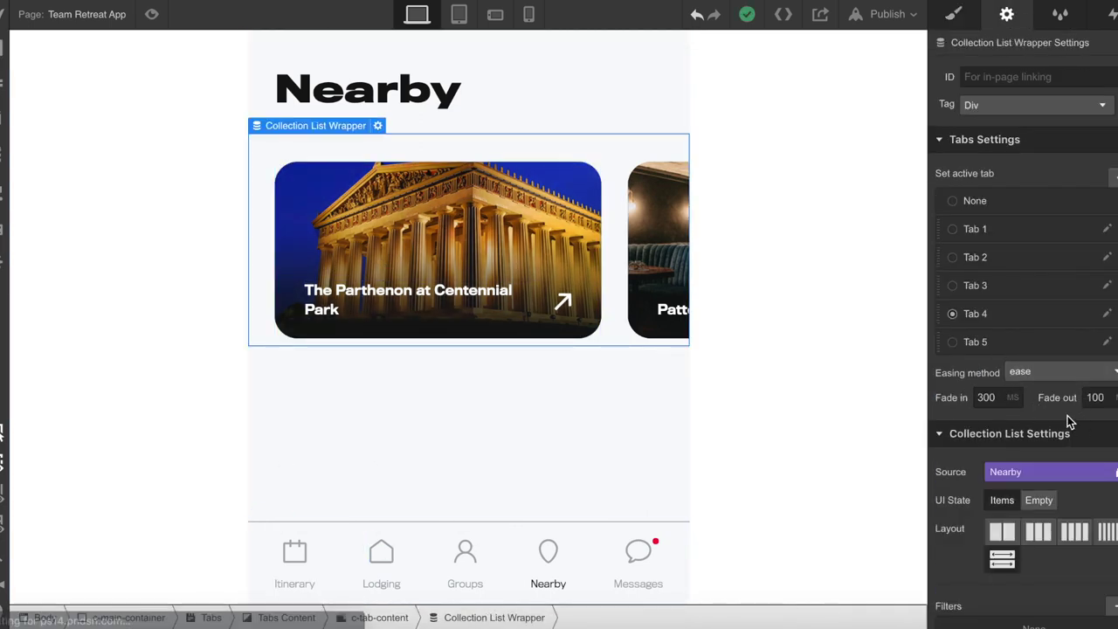
scroll(1053, 469, down, 4)
click(1114, 286)
click(1010, 441)
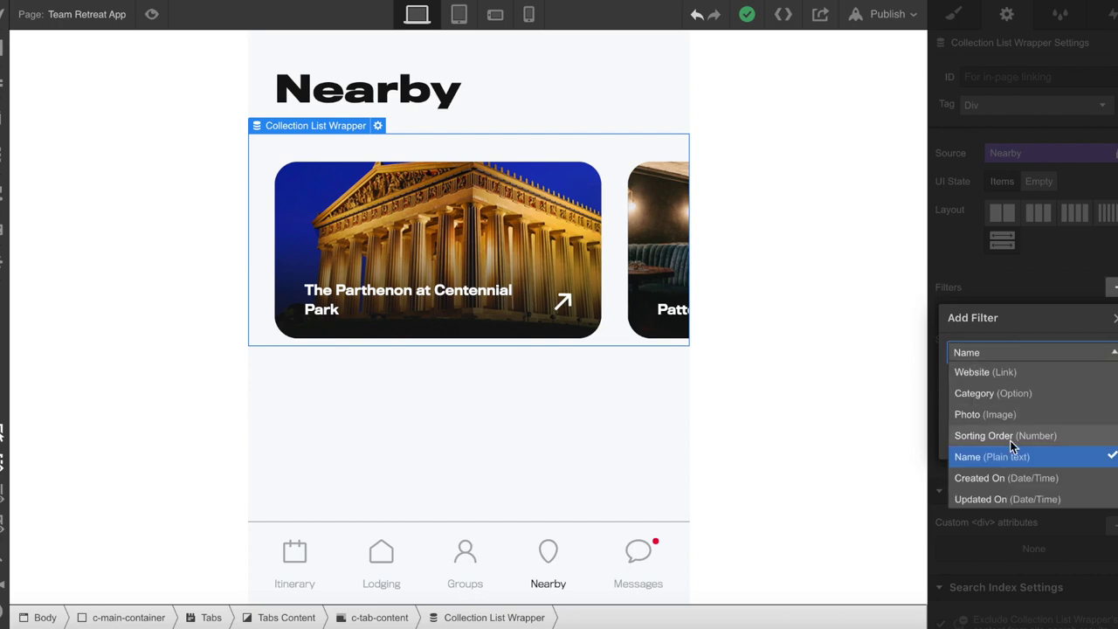
click(1003, 393)
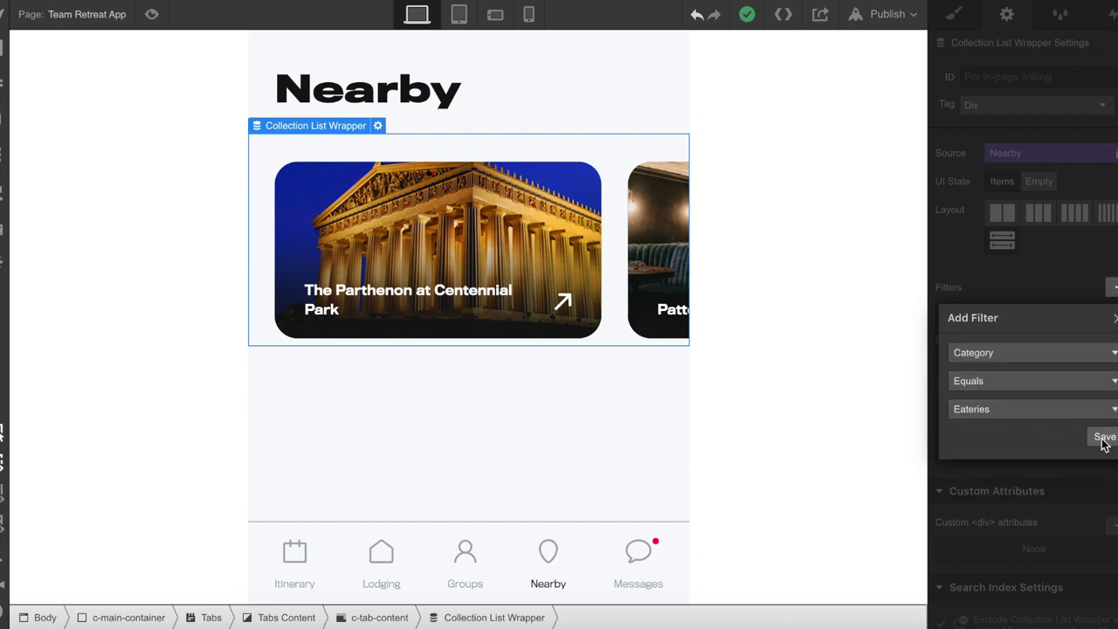
click(1100, 437)
Place a new Paragraph above the Nearby card row.
key(a)
drag(155, 572, 334, 193)
key(s)
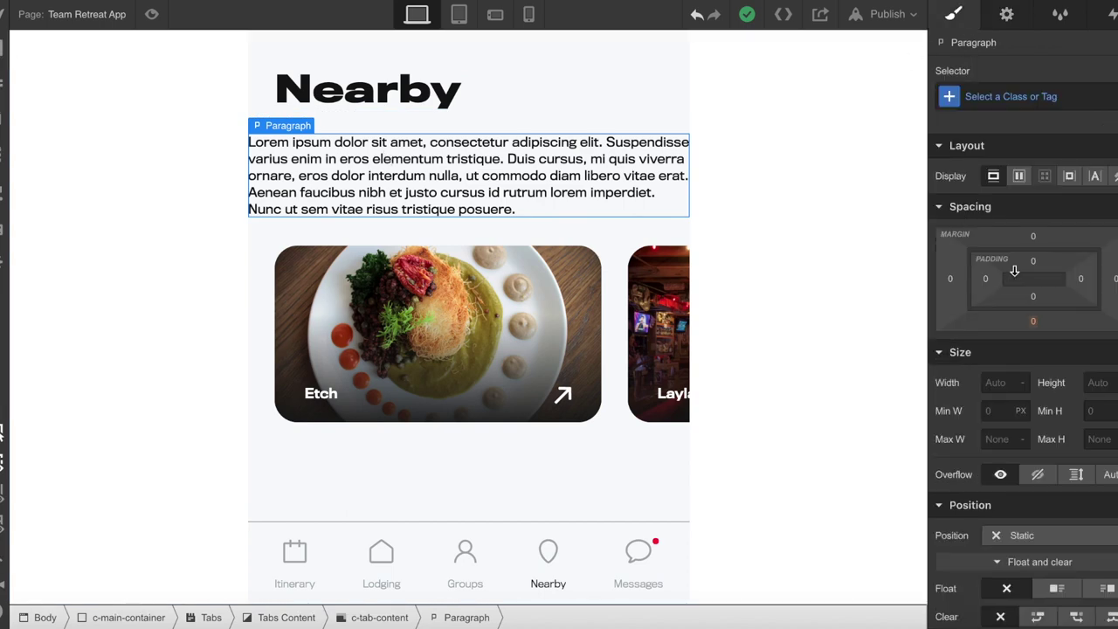
scroll(1016, 375, down, 4)
Make the label paragraph 200 Extra Light in Light Grey Text and retitle it Eateries.
click(1020, 377)
click(1022, 358)
click(992, 434)
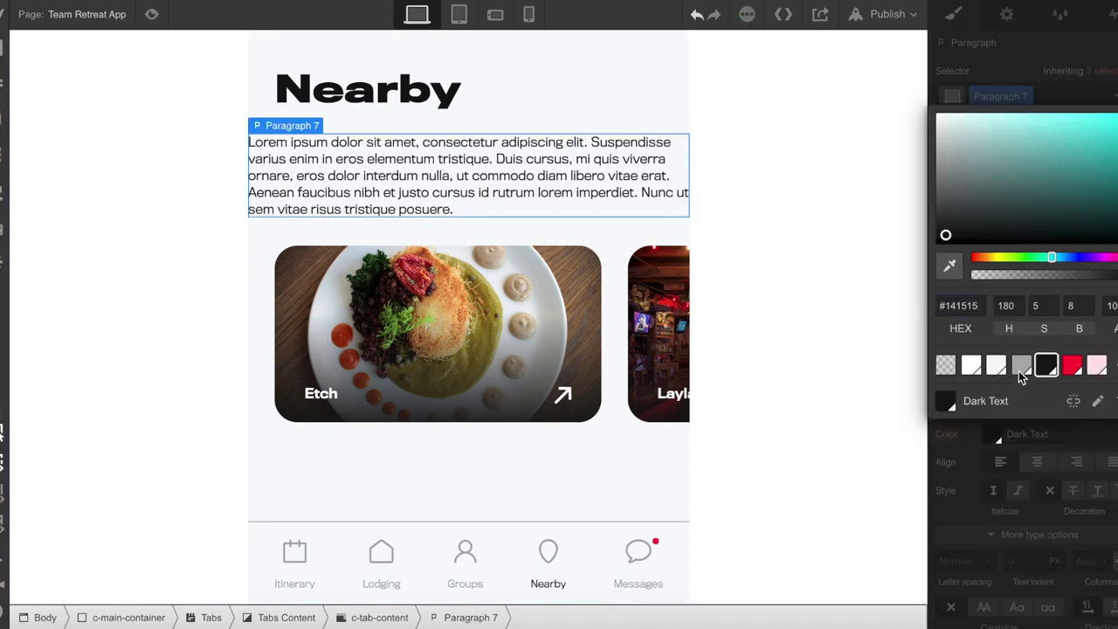
click(1022, 362)
click(538, 215)
double_click(481, 214)
drag(480, 214, 242, 122)
text(Eate)
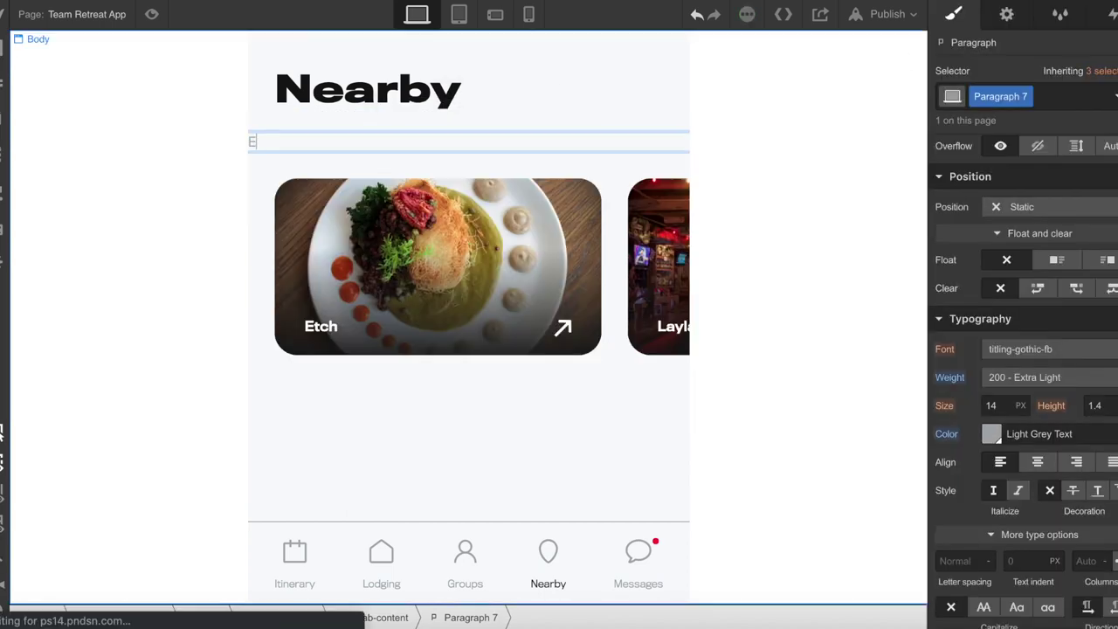
Pad the label in from both sides, add a small top margin above the cards, and make the card wrapper 230 tall.
click(451, 126)
click(367, 144)
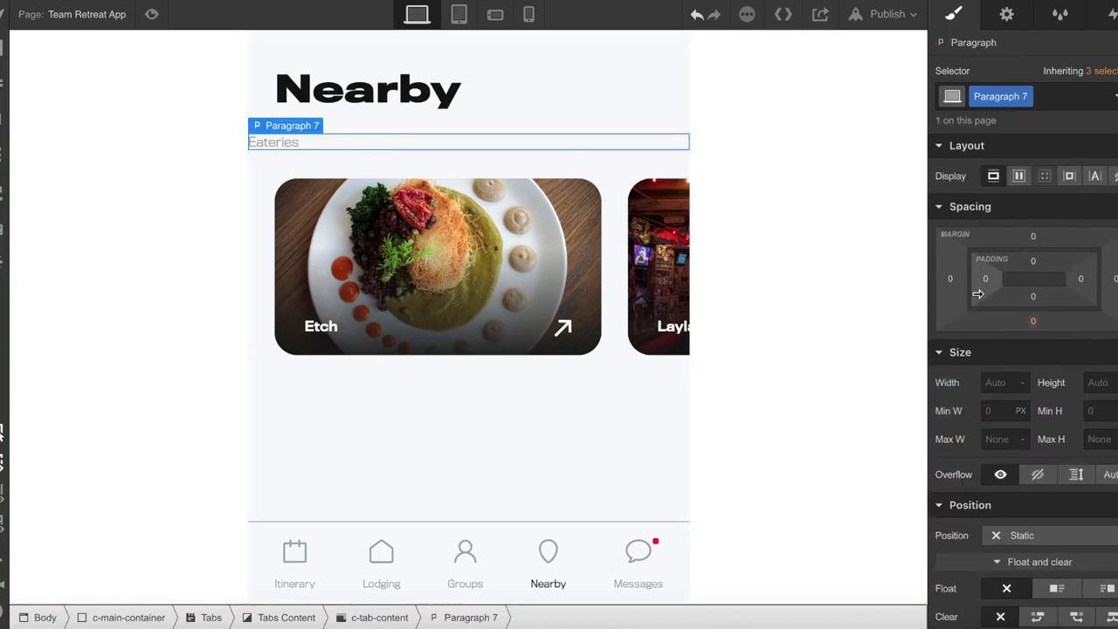
drag(976, 281, 1034, 278)
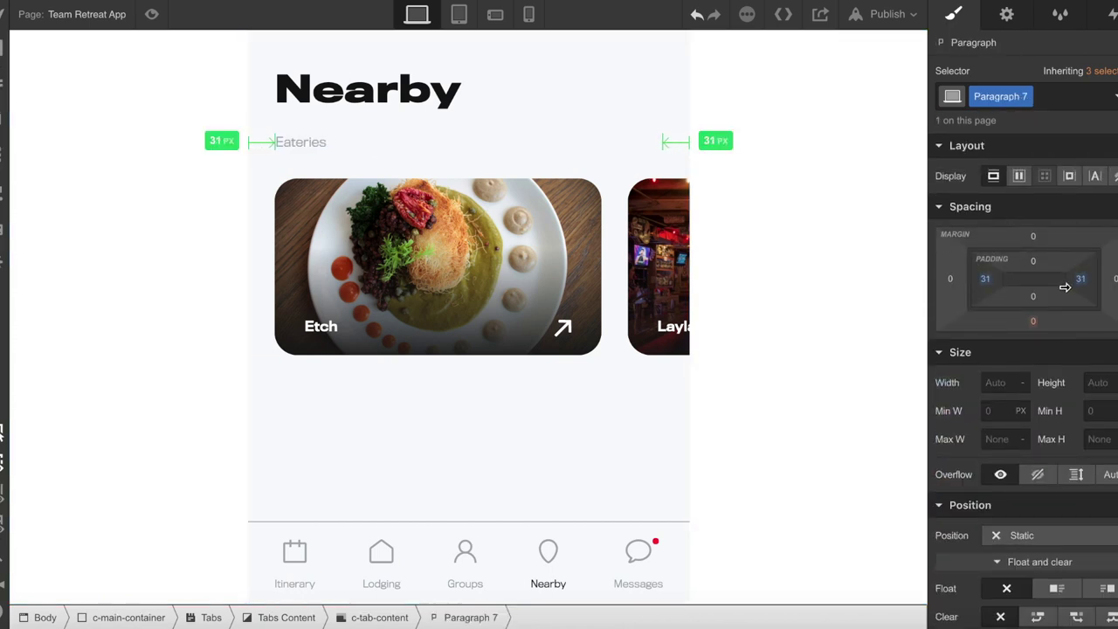
click(612, 200)
drag(1033, 379, 1045, 426)
click(616, 364)
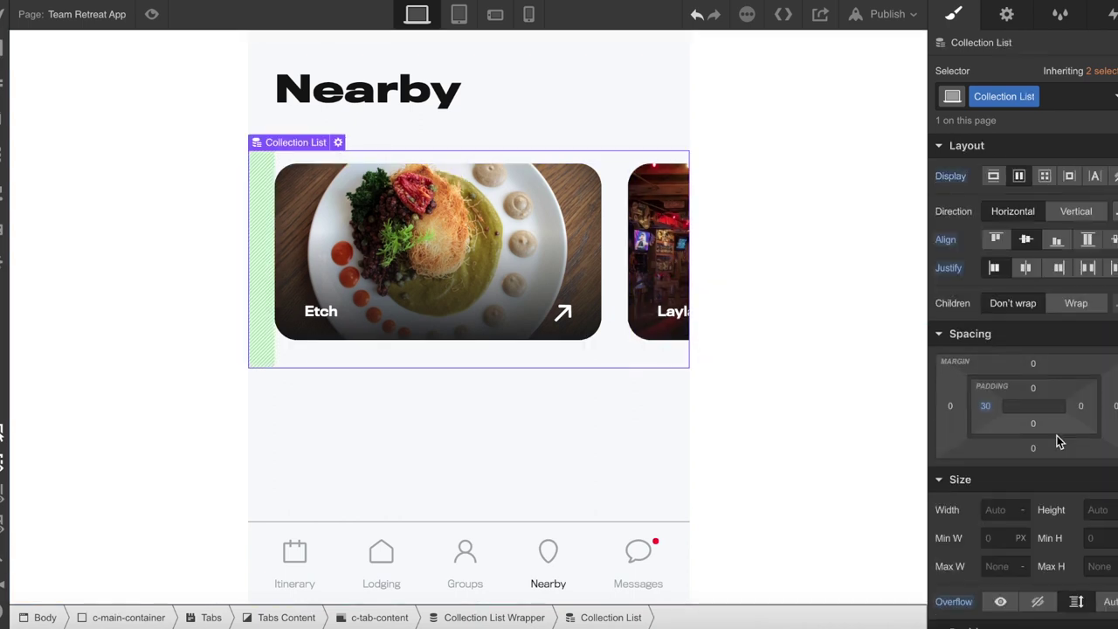
click(489, 617)
click(1096, 382)
text(230)
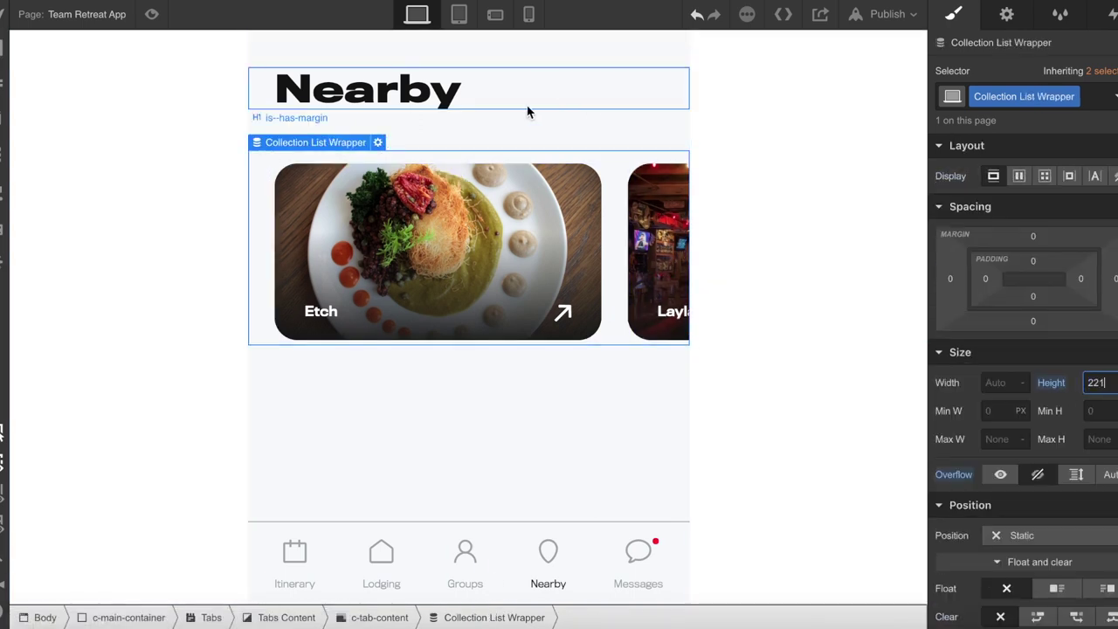
Set the Eateries label's font size to 16.
click(292, 131)
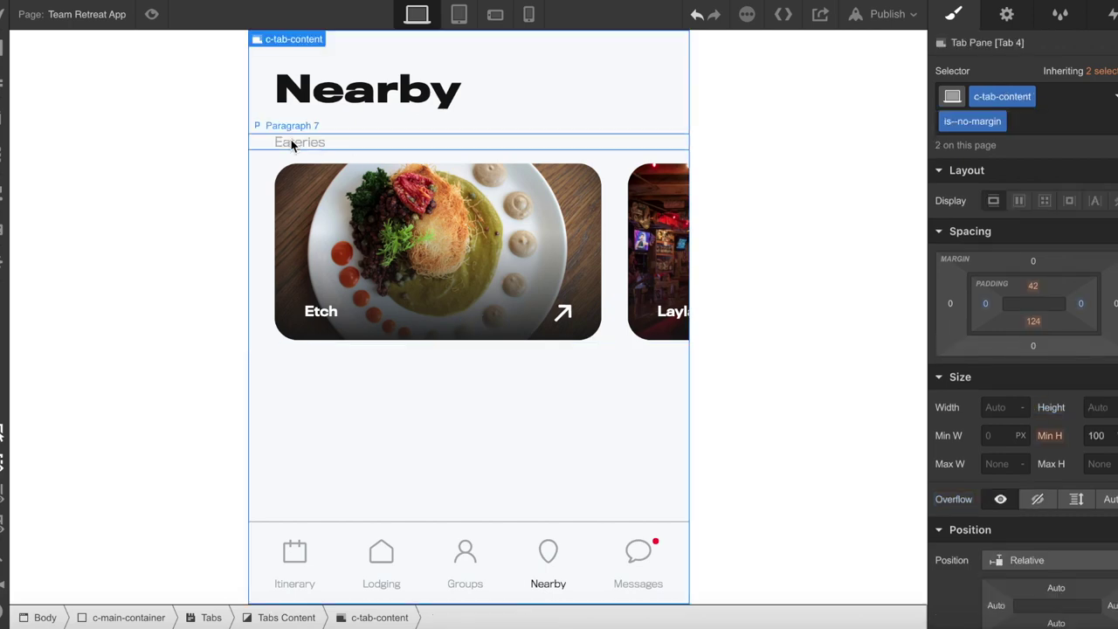
click(292, 142)
scroll(1001, 443, down, 4)
scroll(1001, 443, down, 1)
click(993, 329)
text(16)
key(ctrl+z)
key(ctrl+shift+z)
key(ctrl+z)
key(ctrl+shift+z)
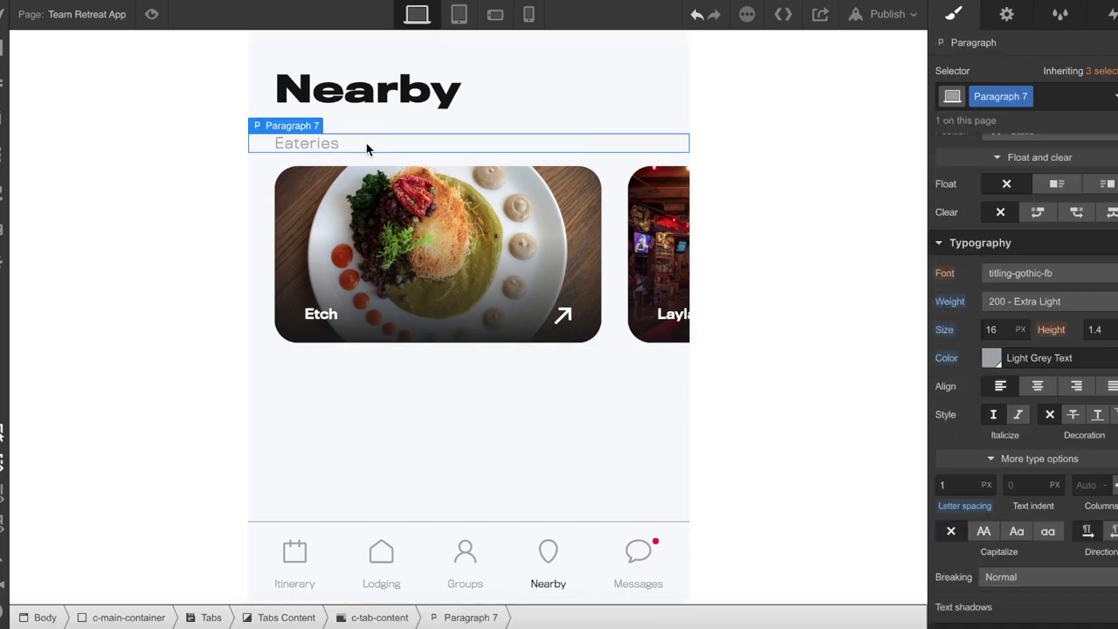
Copy the label and card row below the first row and rename the new label Activities.
key(z)
drag(105, 358, 123, 319)
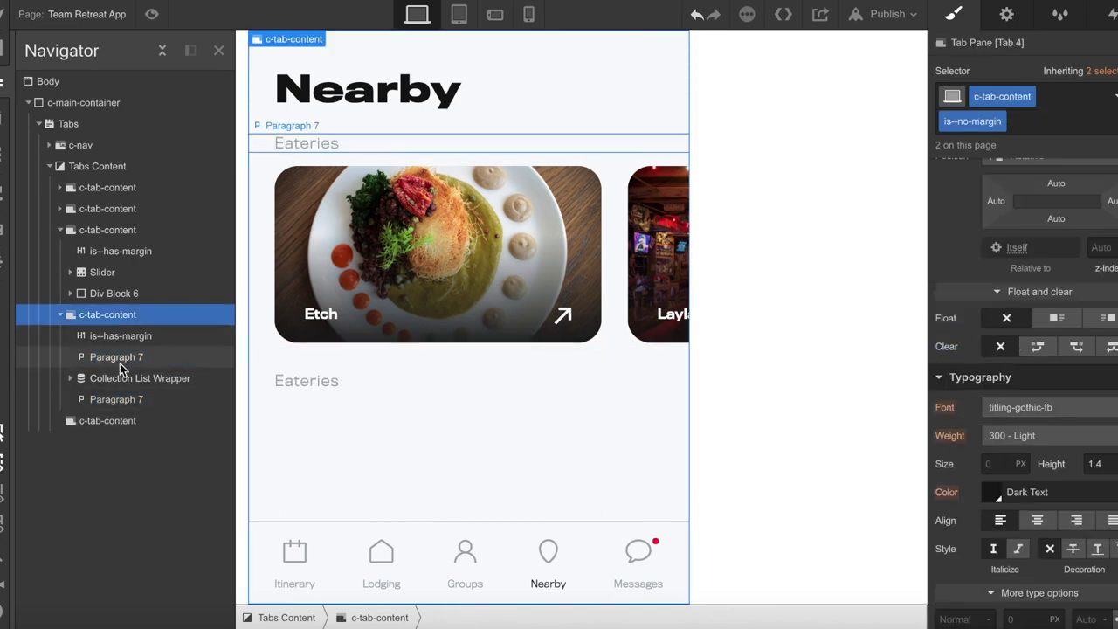
key(ctrl+v)
double_click(308, 381)
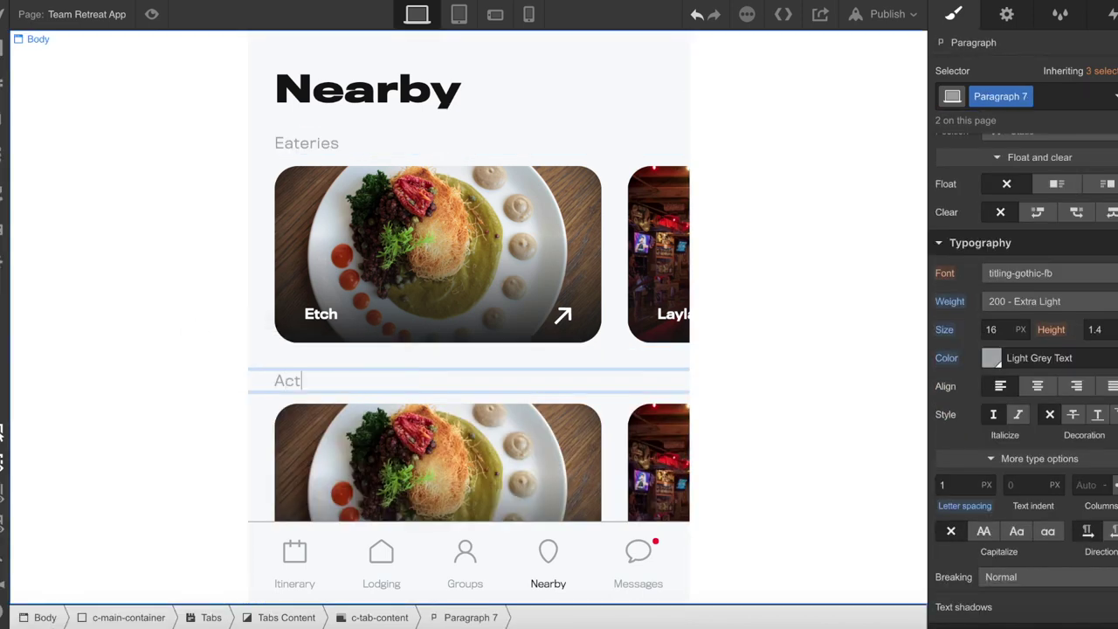
text(Activities)
key(Escape)
Filter the second card row's collection list to Category Activity.
click(604, 435)
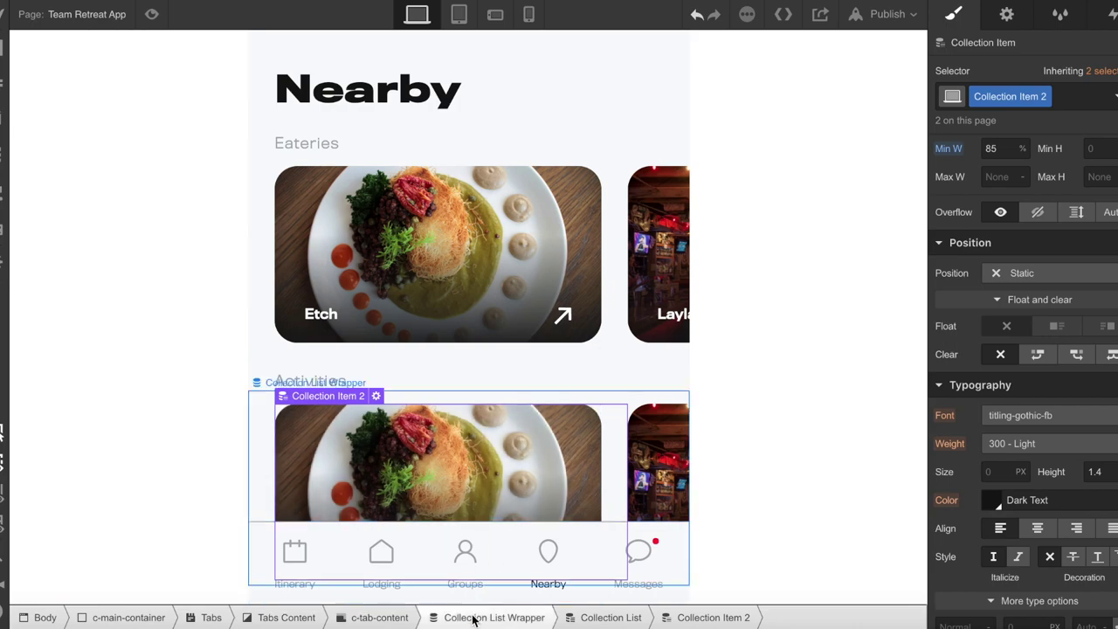
click(494, 618)
click(1061, 298)
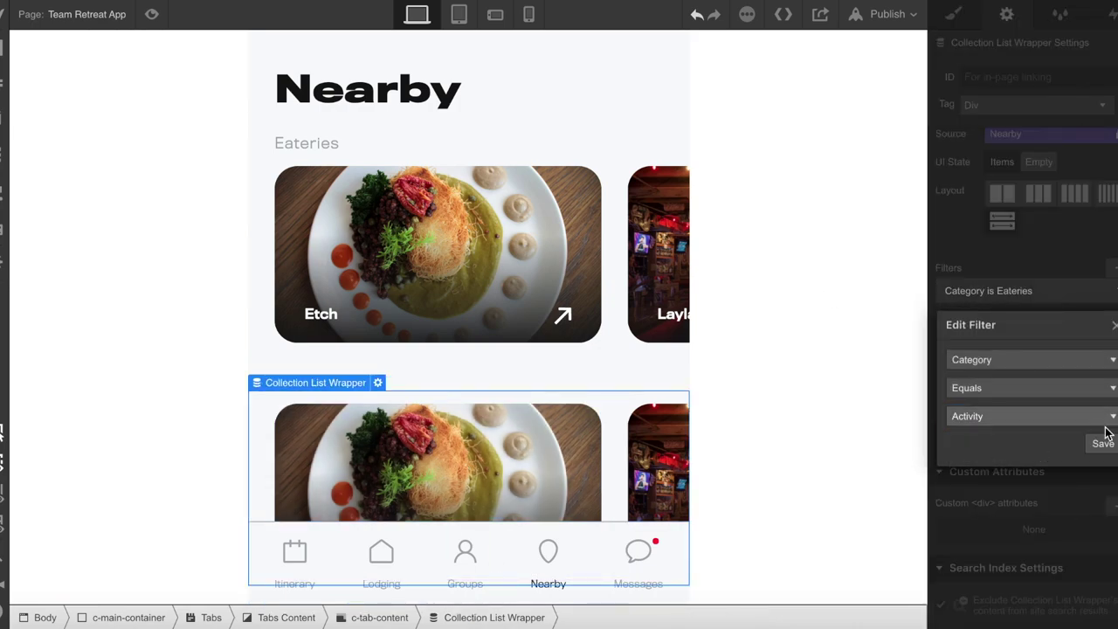
click(1103, 441)
scroll(568, 349, down, 3)
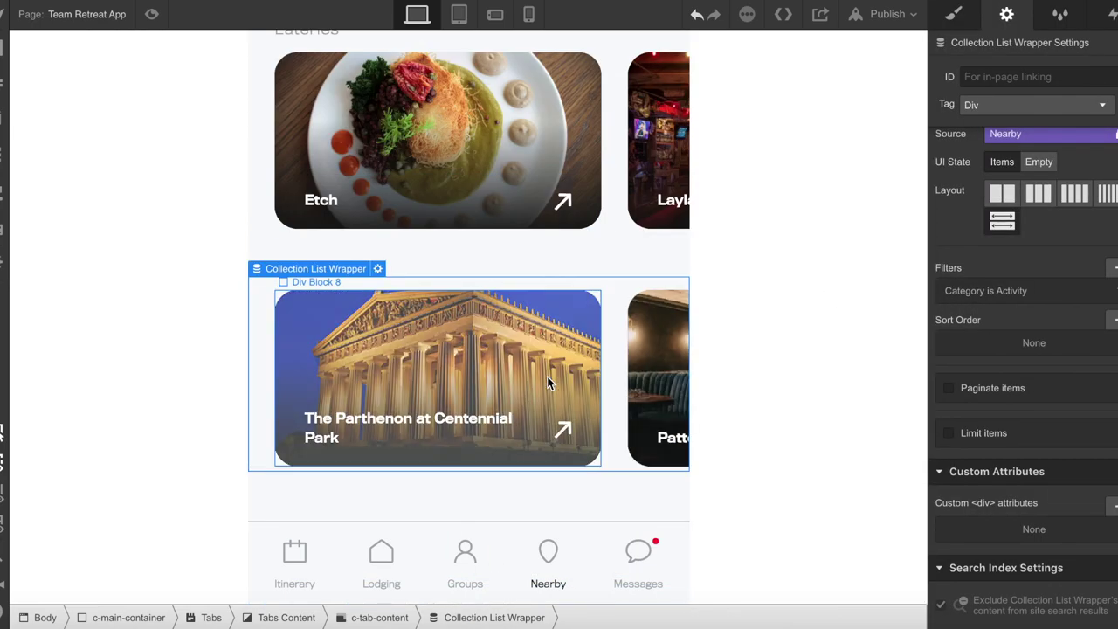
scroll(549, 382, up, 3)
Select Tab 5, the empty Messages tab pane, in the structure tree.
key(p)
key(z)
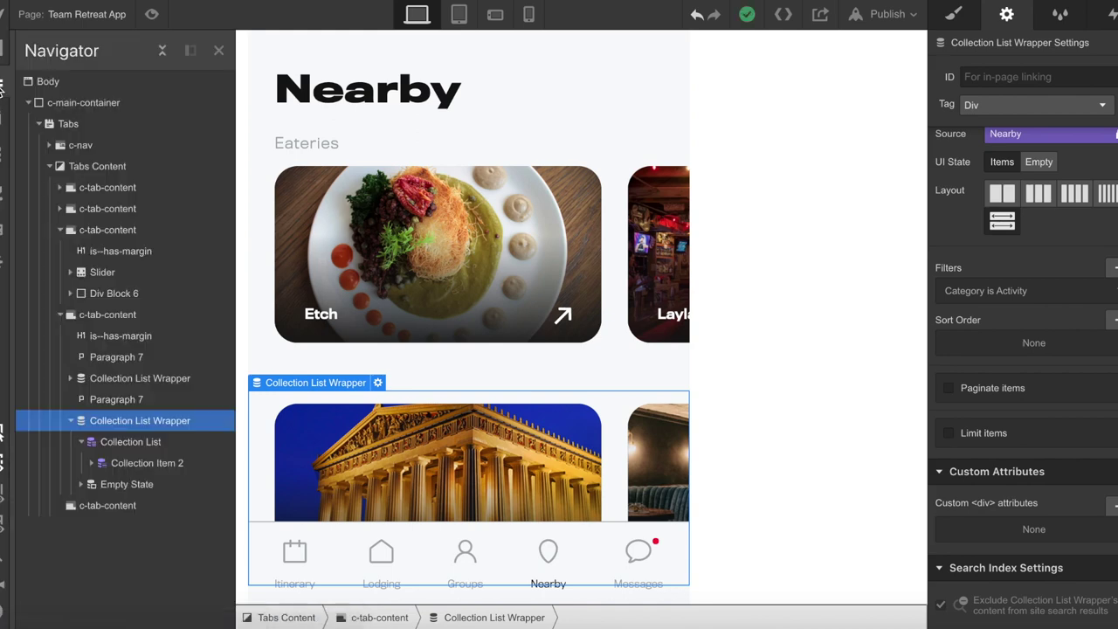
click(100, 507)
key(a)
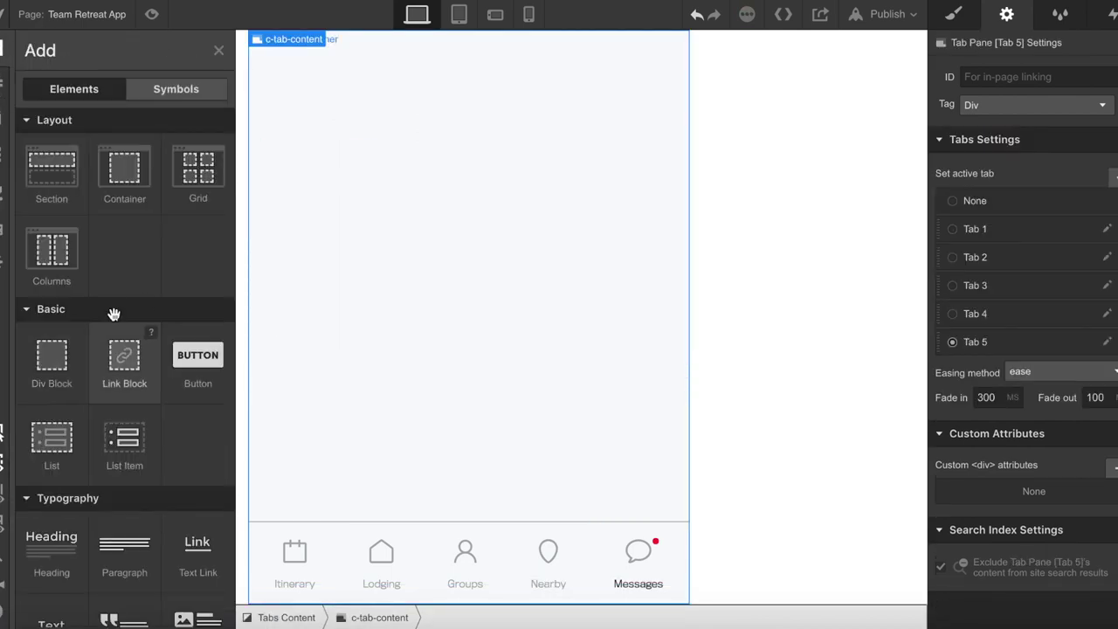
Add a 'Messages' heading and, below it, a collection list bound to the Messages collection.
drag(52, 541, 397, 164)
double_click(392, 93)
text(Messages)
click(412, 271)
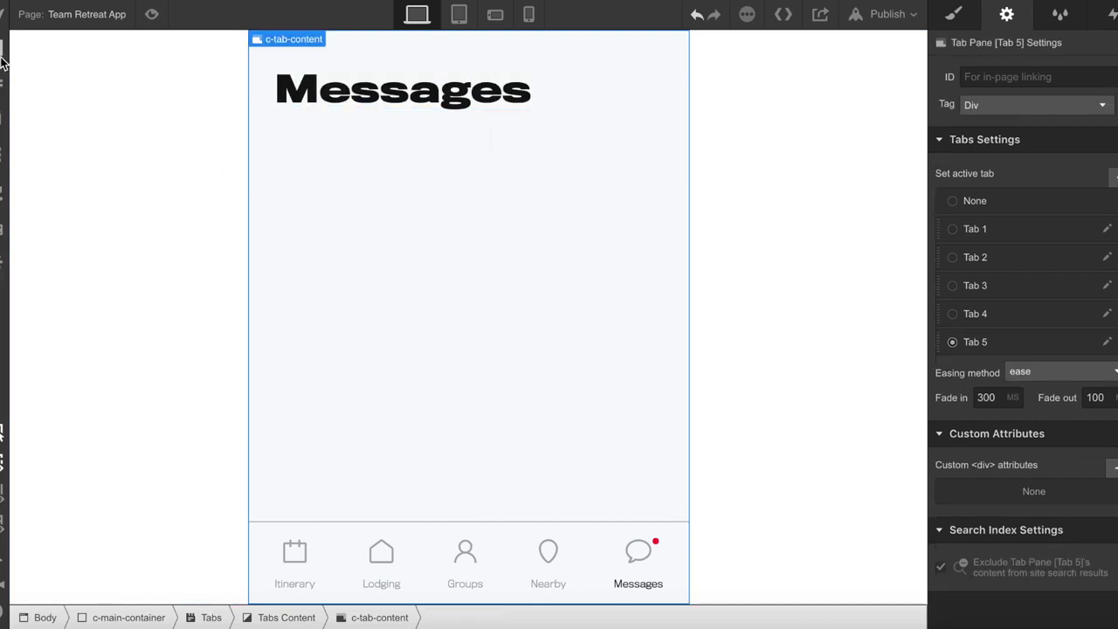
click(2, 61)
scroll(20, 124, down, 4)
drag(43, 429, 341, 385)
click(341, 387)
click(376, 480)
Give the message items a white background and rounded corners.
click(389, 175)
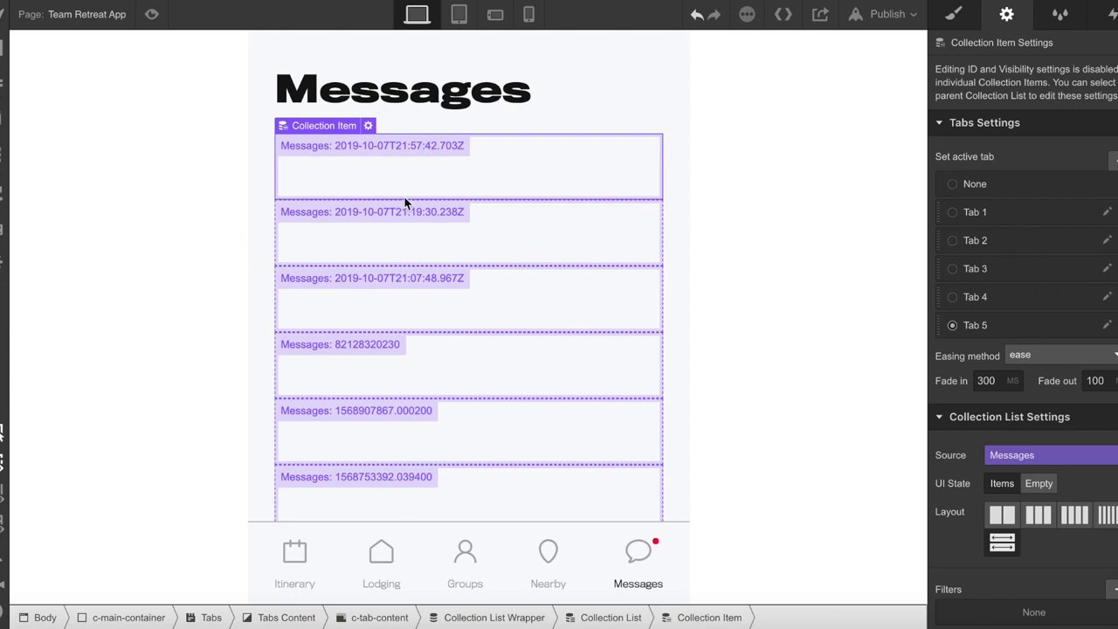
click(3, 61)
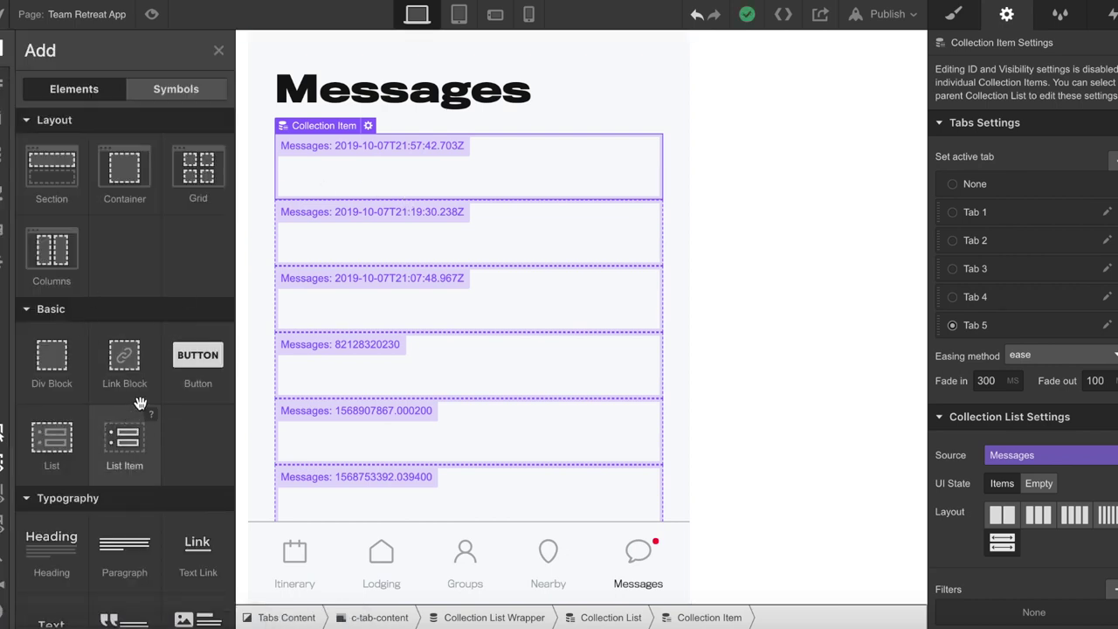
click(384, 131)
key(s)
scroll(1033, 461, down, 6)
click(1032, 464)
click(1024, 492)
click(1103, 529)
scroll(1067, 325, up, 6)
drag(1008, 308, 1008, 323)
scroll(1041, 363, down, 4)
scroll(1041, 362, down, 4)
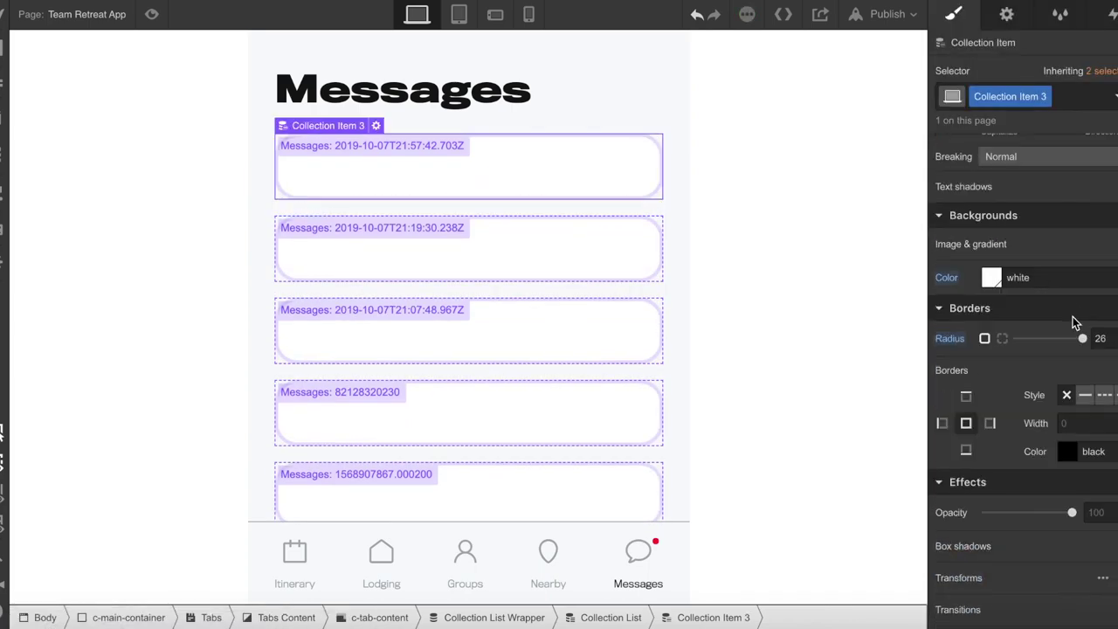
Put a red, radius-20, 120 px square avatar block in the first card, with an empty block beside it.
click(5, 50)
drag(50, 365, 375, 188)
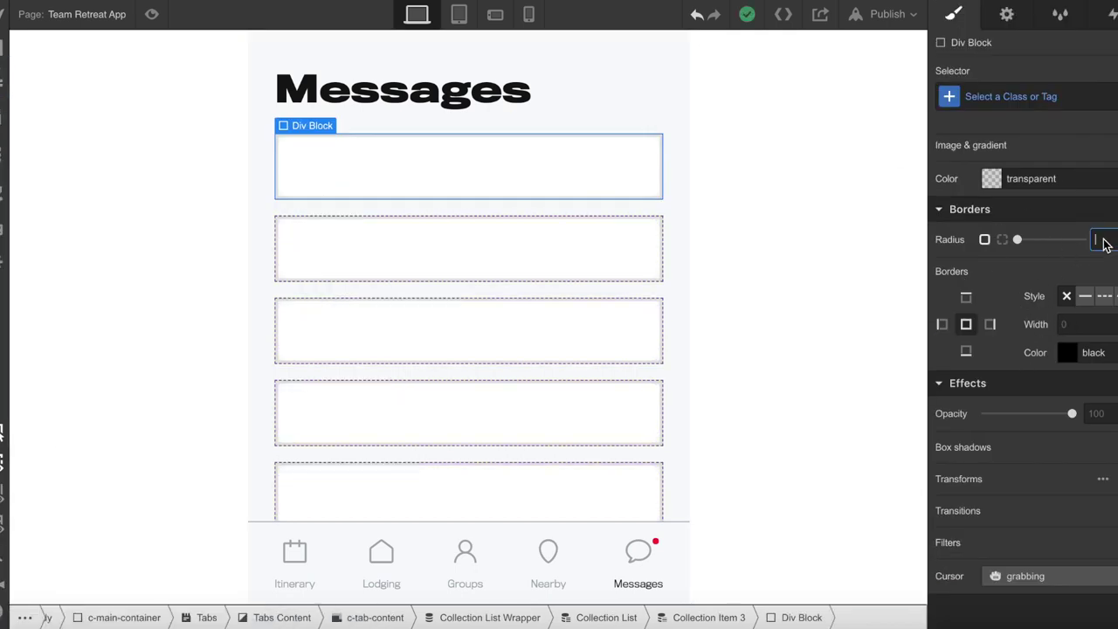
text(20)
scroll(993, 301, up, 10)
click(990, 382)
text(140px)
key(Return)
double_click(1007, 382)
text(12)
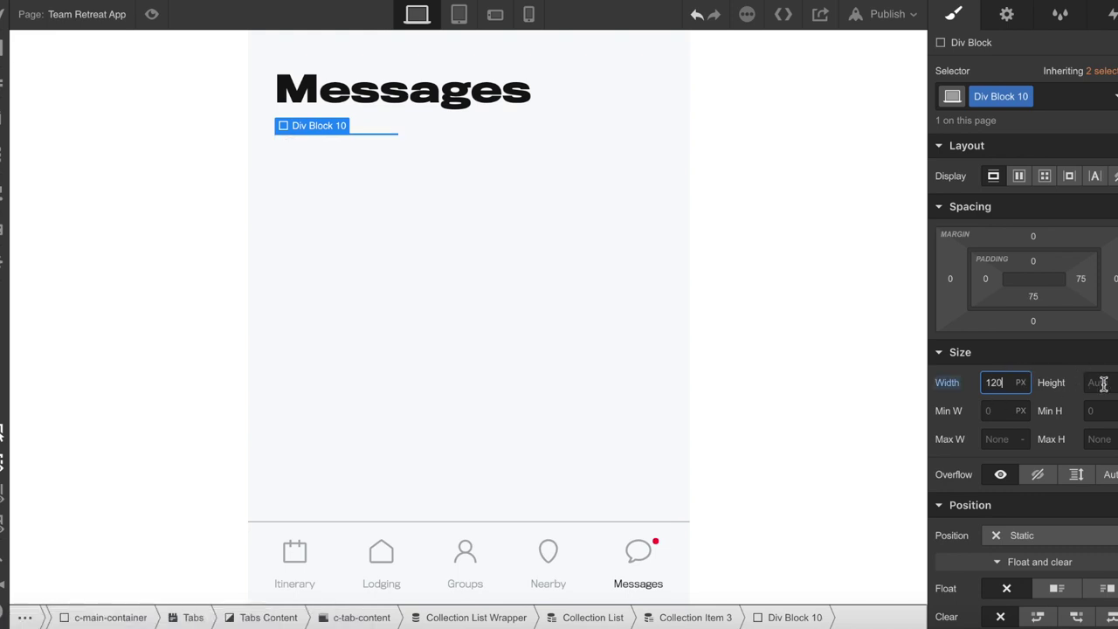
scroll(1005, 314, down, 10)
scroll(1004, 315, up, 2)
click(991, 313)
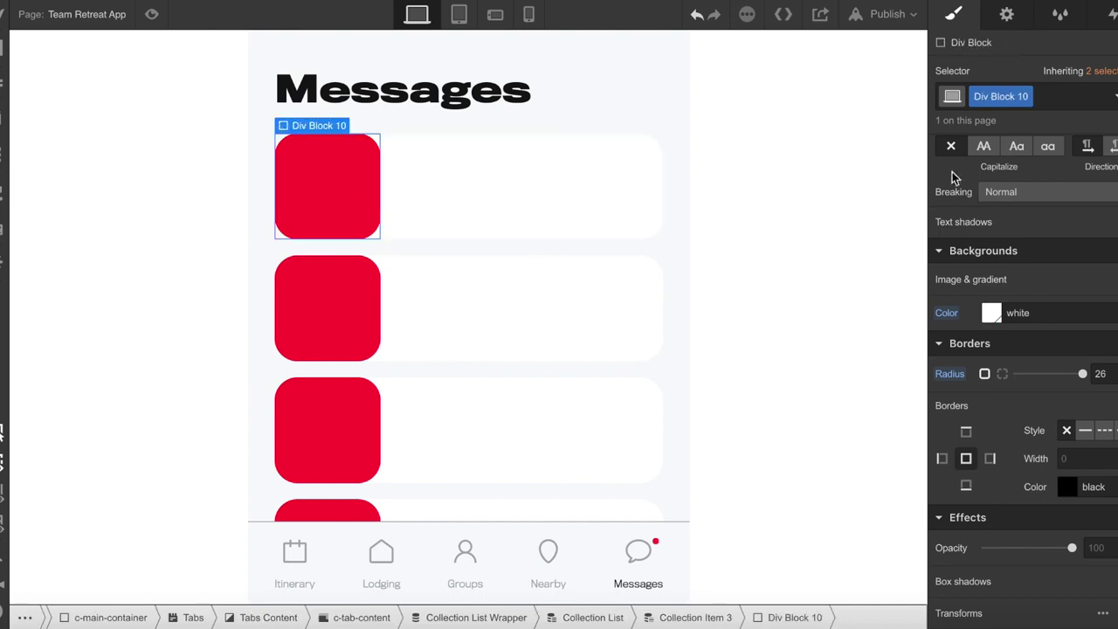
scroll(1110, 293, up, 5)
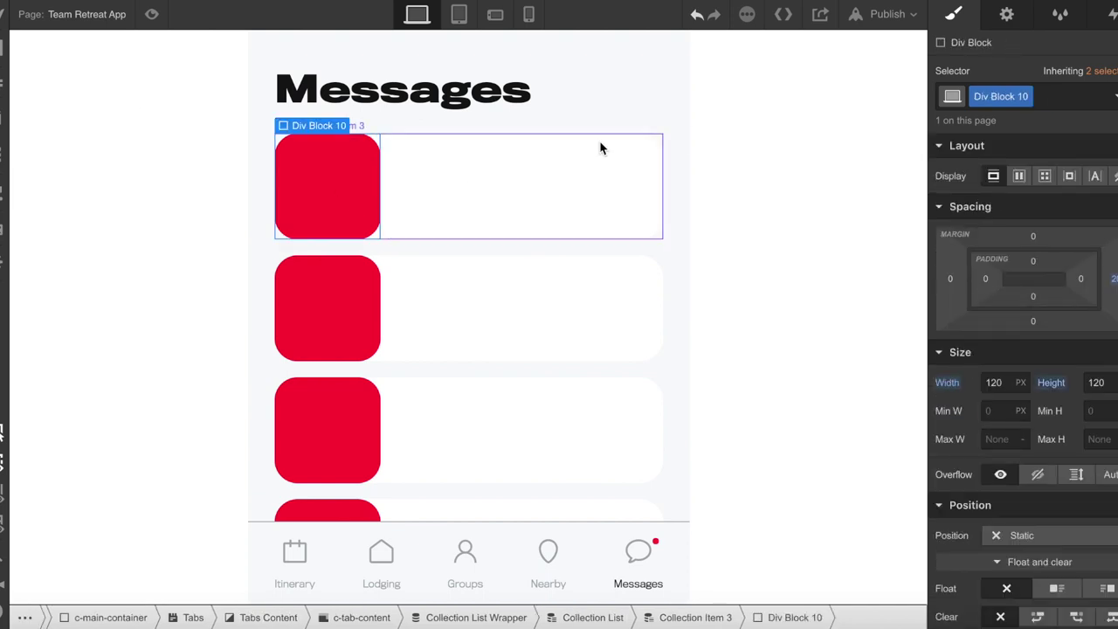
key(a)
drag(50, 354, 524, 190)
Lay the card out in a row, with the text block 100% wide and the avatar at least 120 px wide.
click(524, 189)
click(1019, 175)
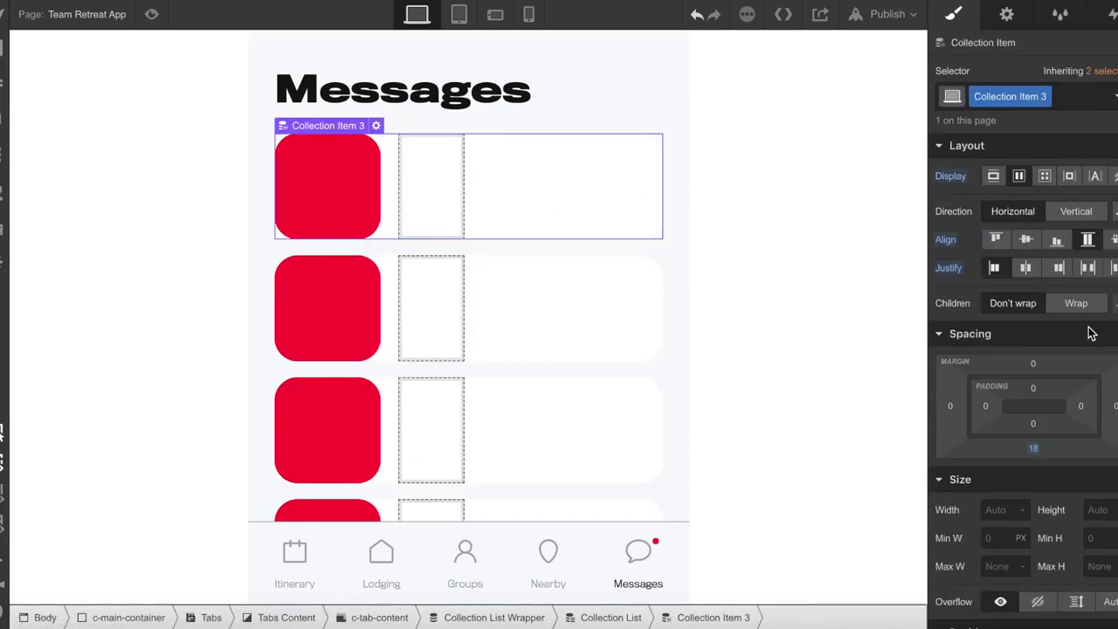
click(404, 232)
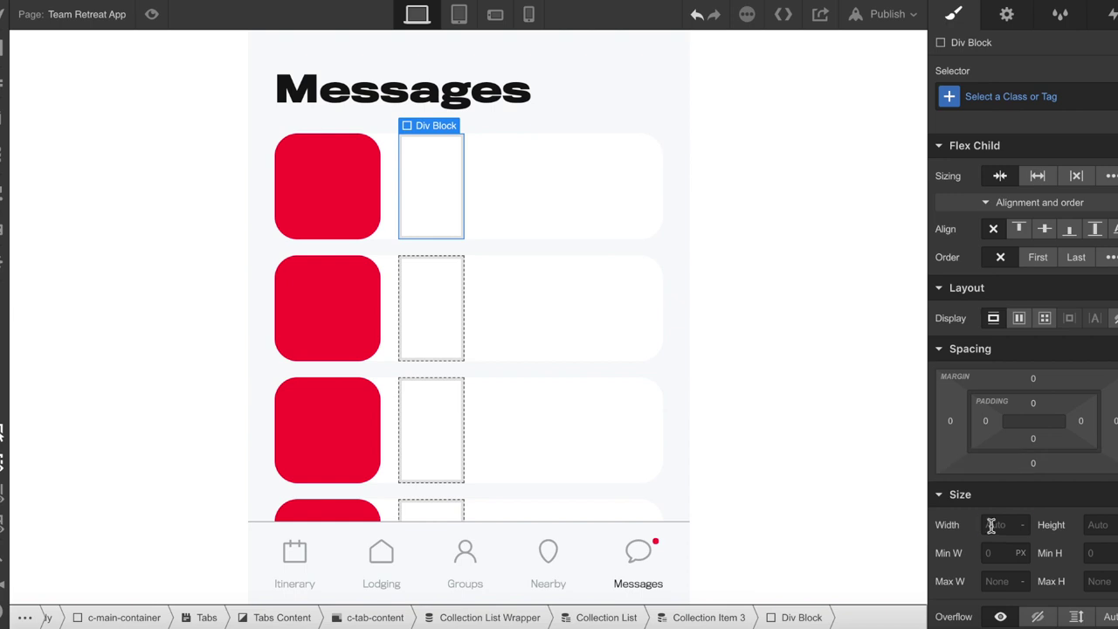
text(100%)
key(Return)
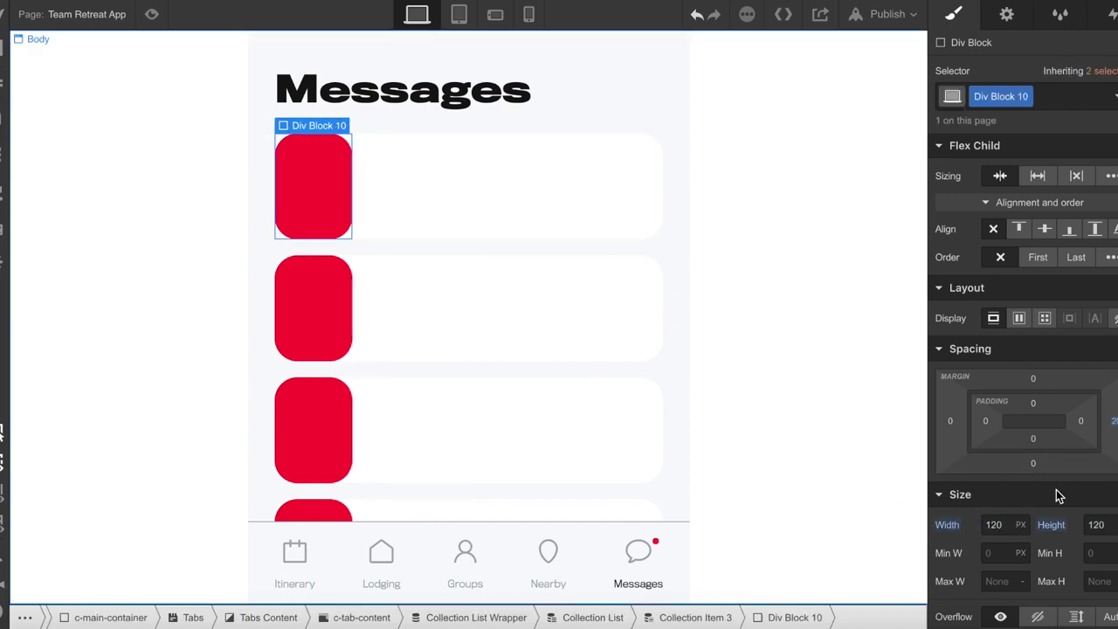
text(120px)
key(Return)
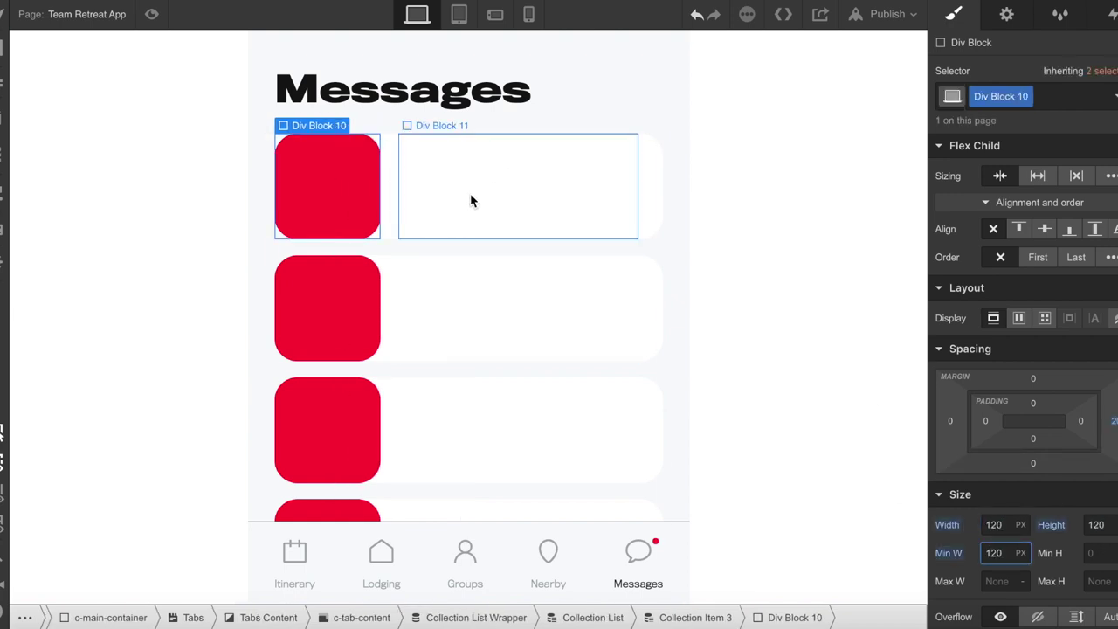
Cap the text block at 120 px height with scrolling overflow, as a flex layout packed at the start.
click(470, 200)
click(1095, 577)
text(120px)
key(Return)
scroll(1055, 483, down, 3)
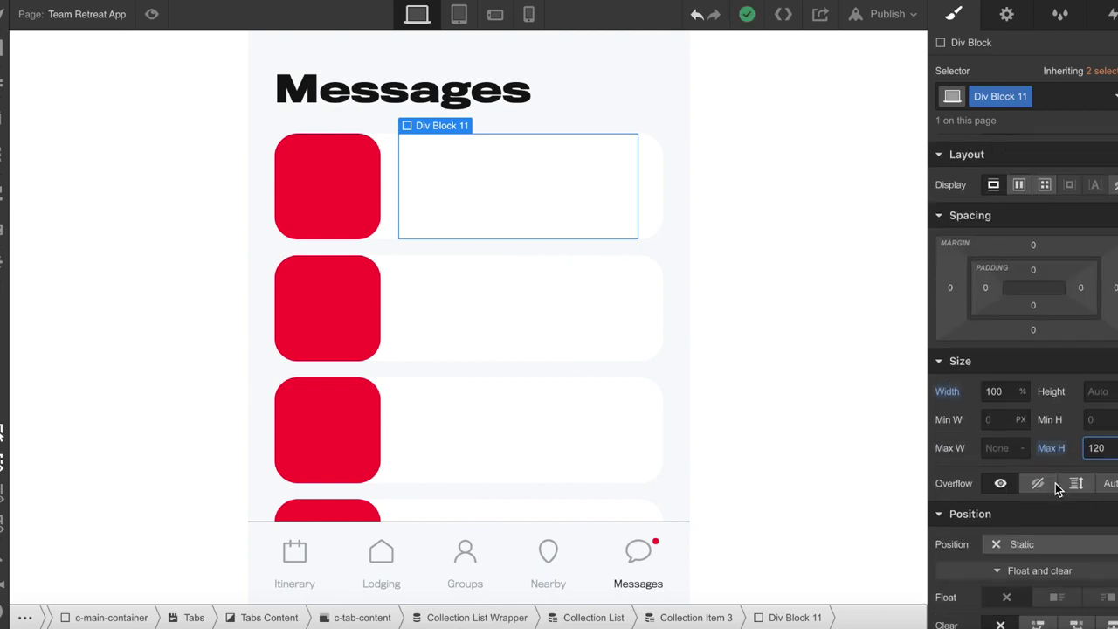
click(1076, 429)
scroll(1031, 325, up, 2)
drag(1032, 325, 1034, 354)
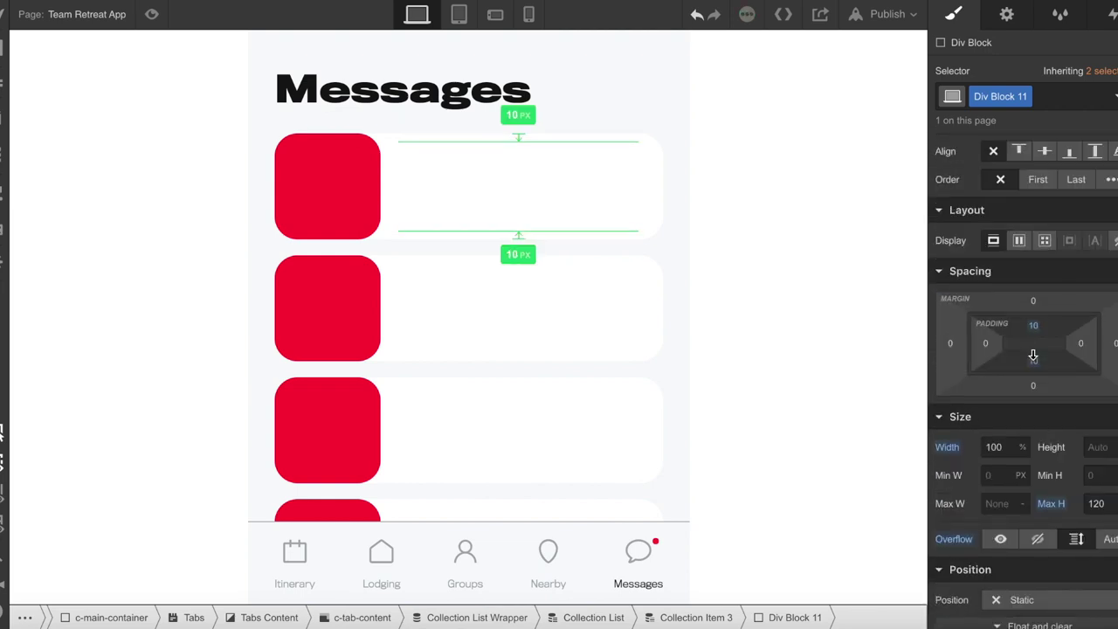
scroll(1005, 206, up, 2)
click(1019, 318)
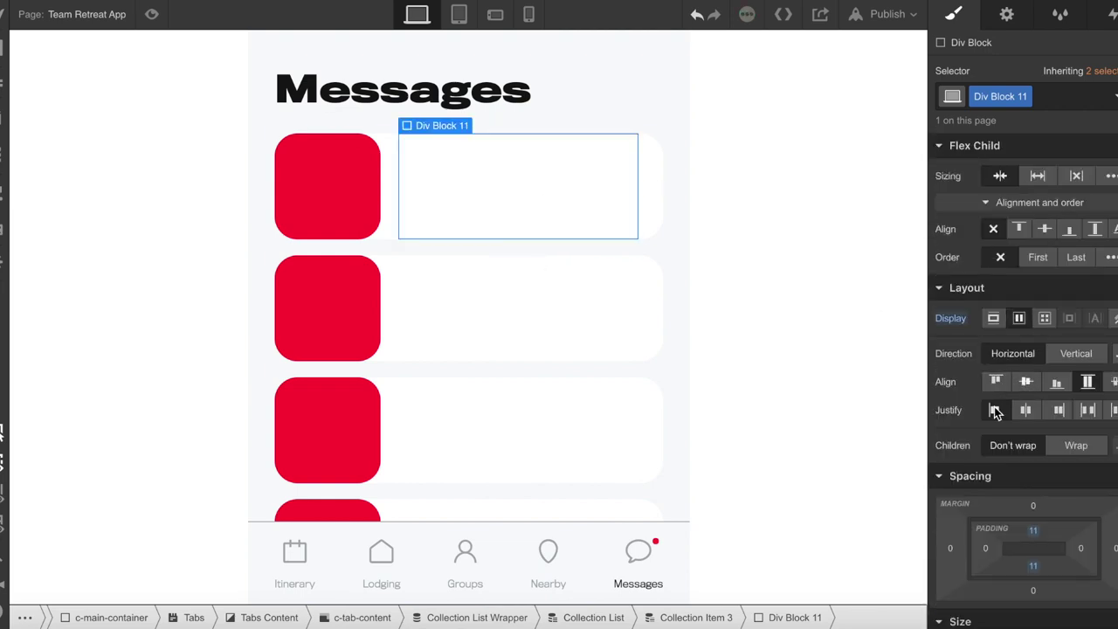
click(995, 410)
Add a paragraph to the text block showing each message's Content.
key(a)
drag(125, 552, 487, 185)
click(487, 326)
click(488, 349)
click(489, 401)
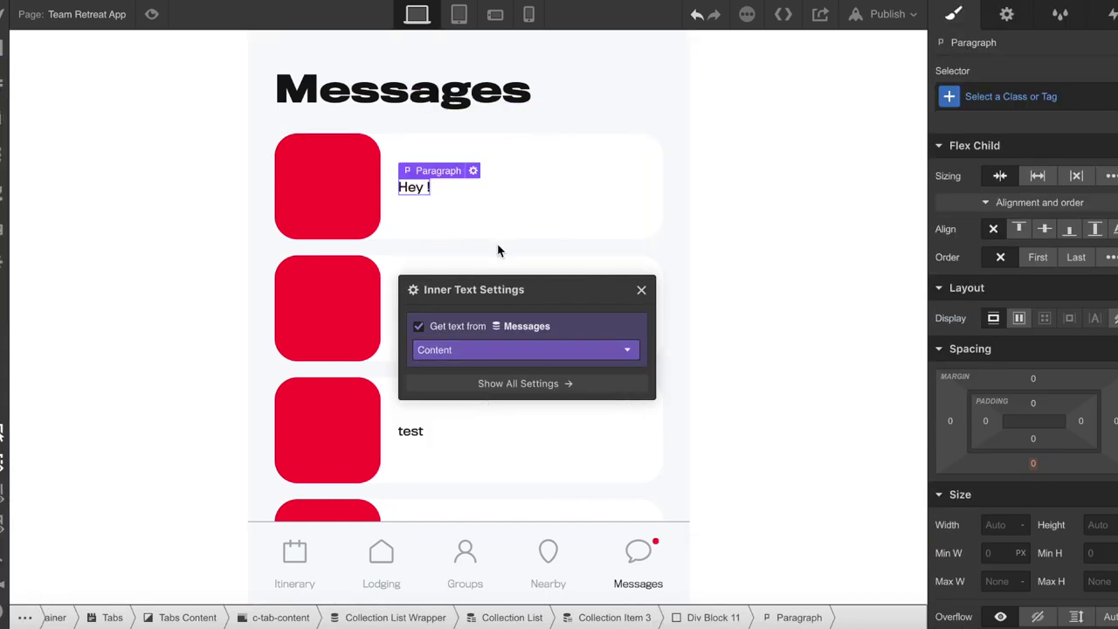
click(499, 201)
Duplicate the paragraph, bind the copy to Name, and stack both left-aligned.
click(406, 189)
right_click(409, 190)
click(463, 358)
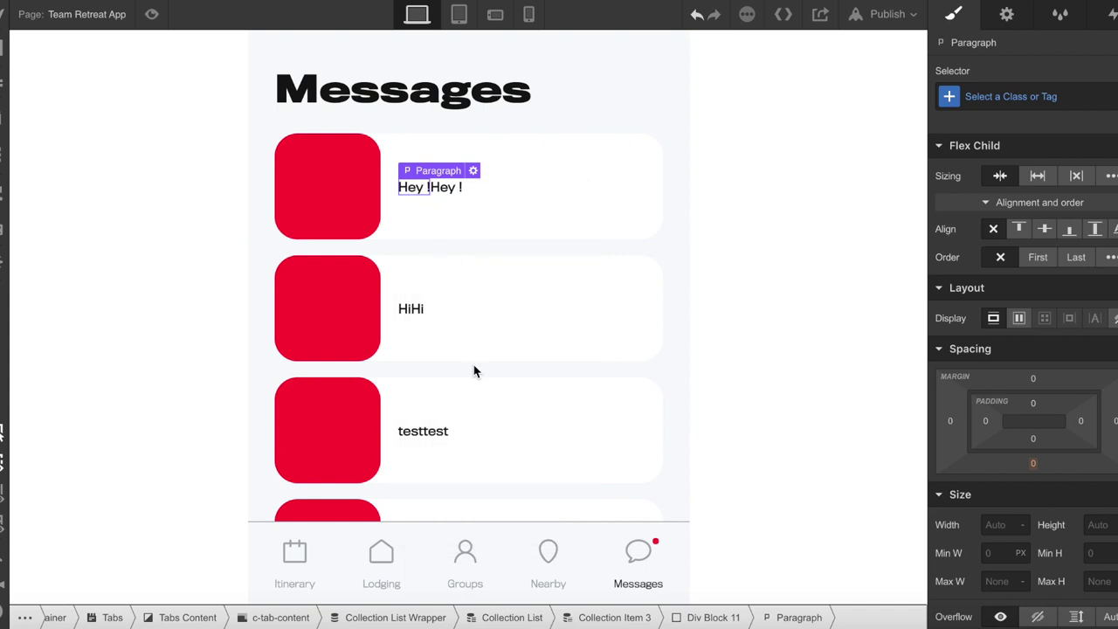
click(554, 185)
click(554, 184)
double_click(446, 187)
click(491, 275)
click(489, 292)
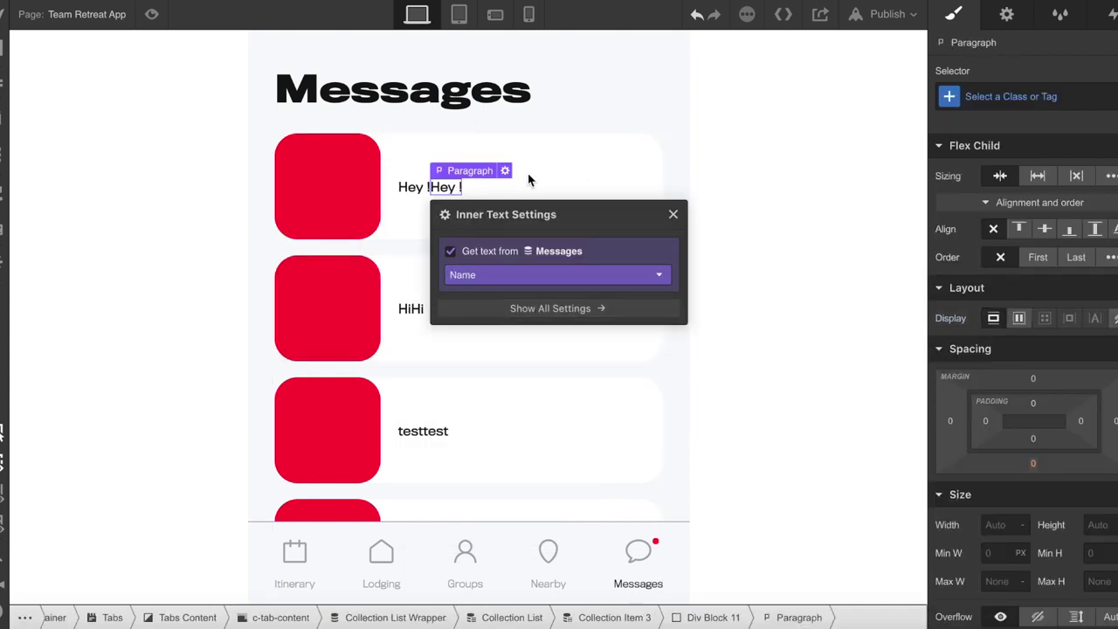
click(524, 275)
click(530, 166)
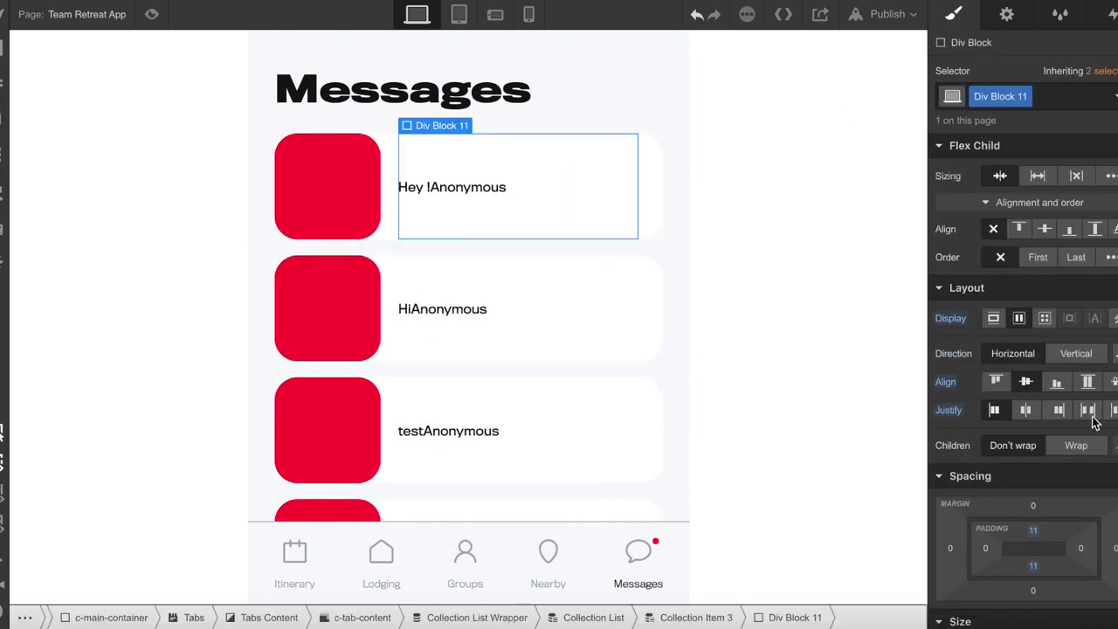
click(1076, 354)
click(996, 381)
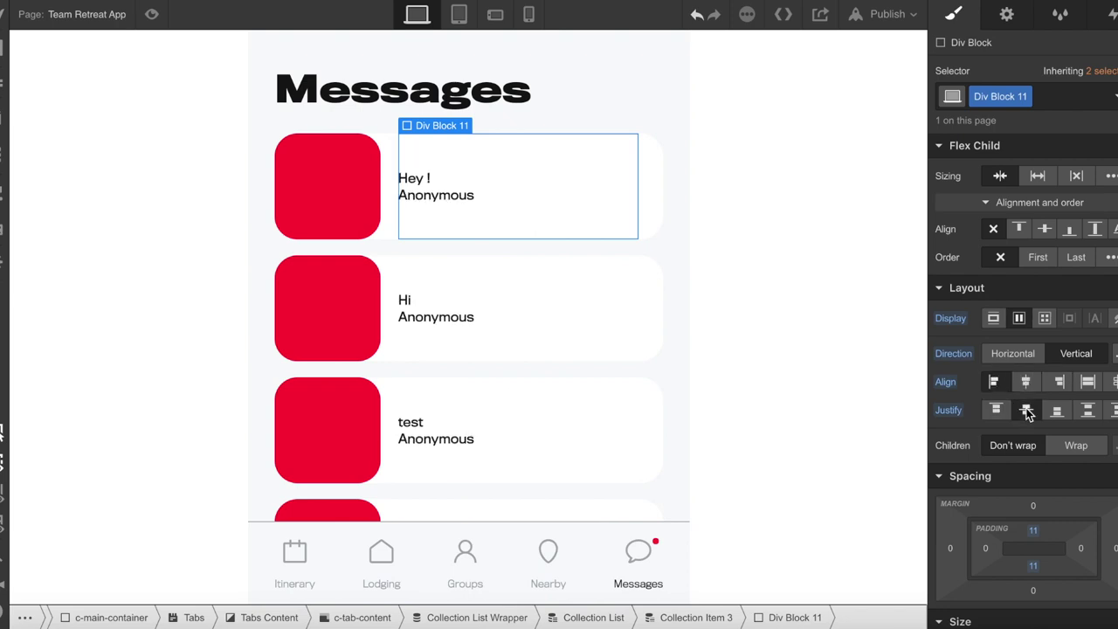
Style the Content text in a lighter weight and light grey, adjusting its size to 16, then 12.
click(419, 180)
scroll(1028, 461, down, 5)
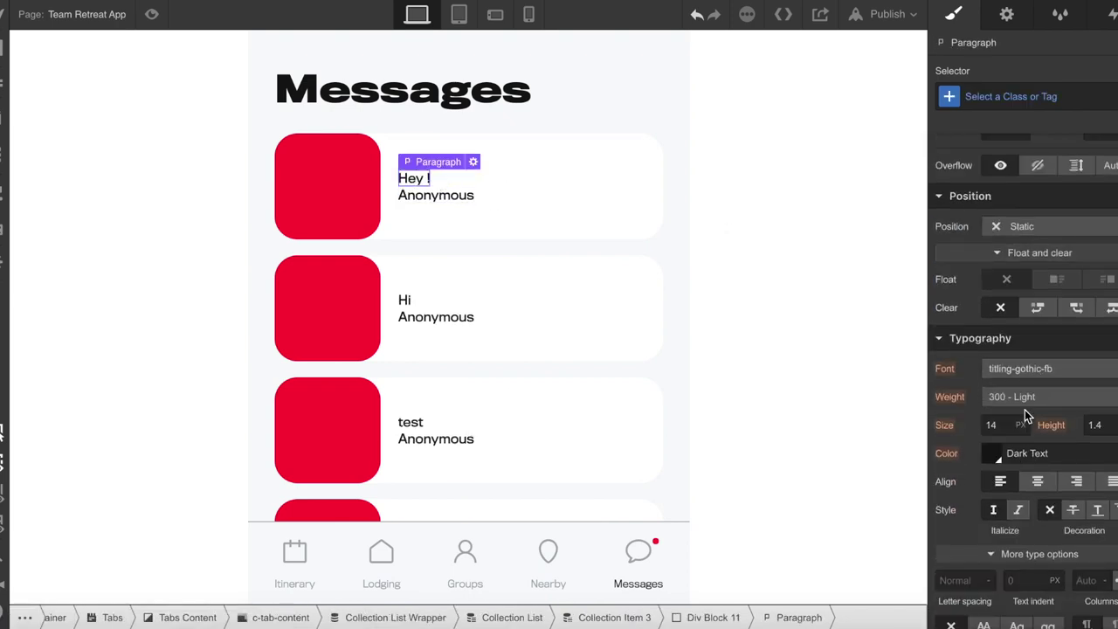
click(1019, 398)
click(1019, 395)
click(993, 454)
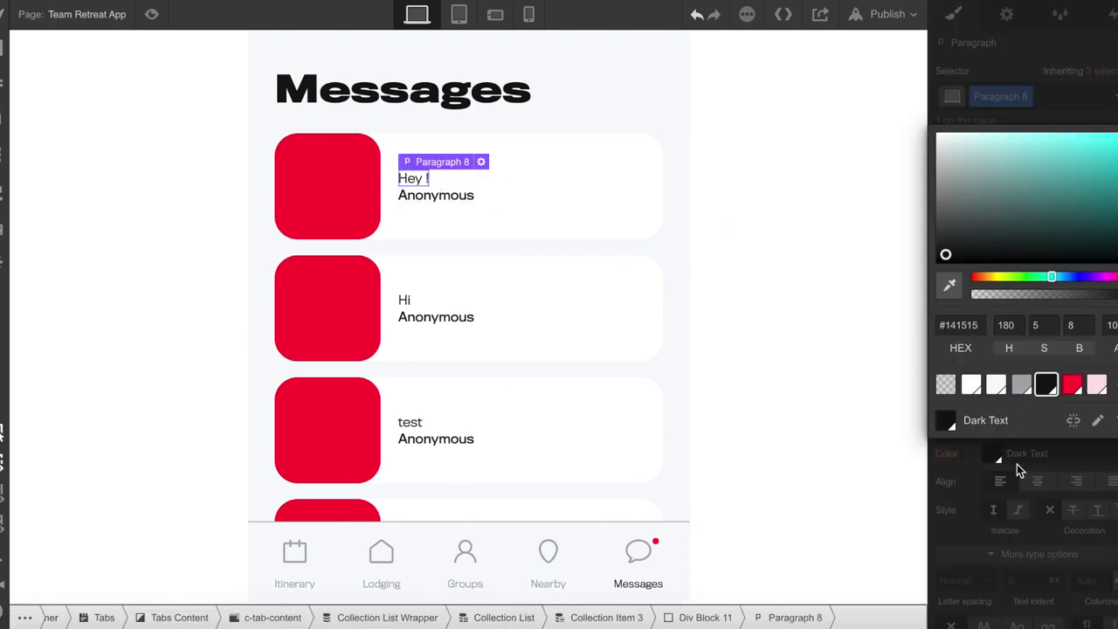
click(1021, 385)
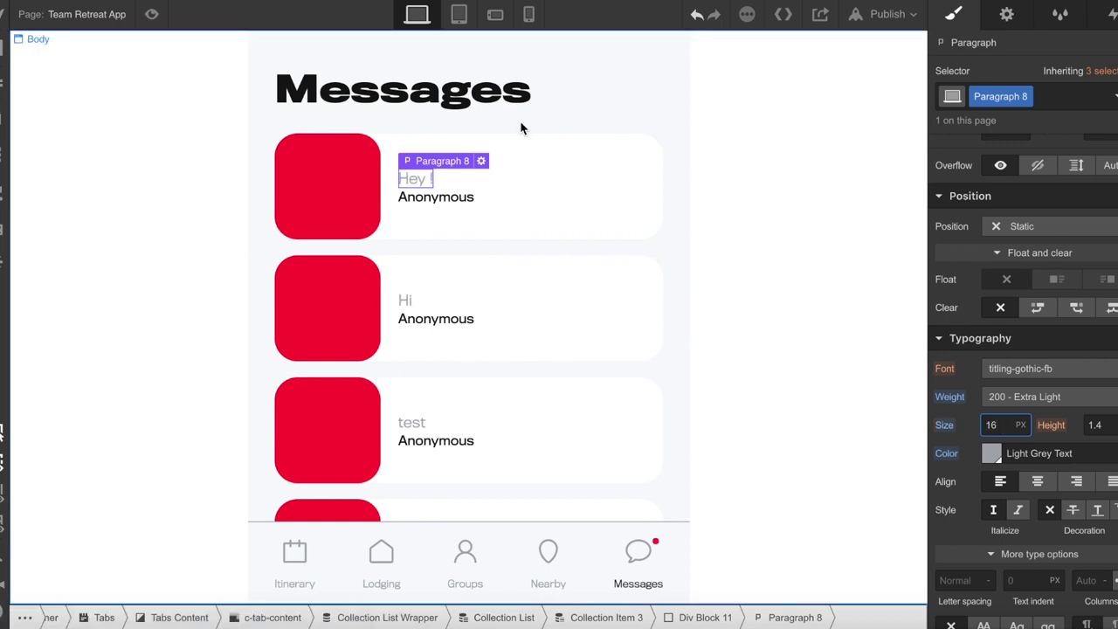
key(Delete)
text(12)
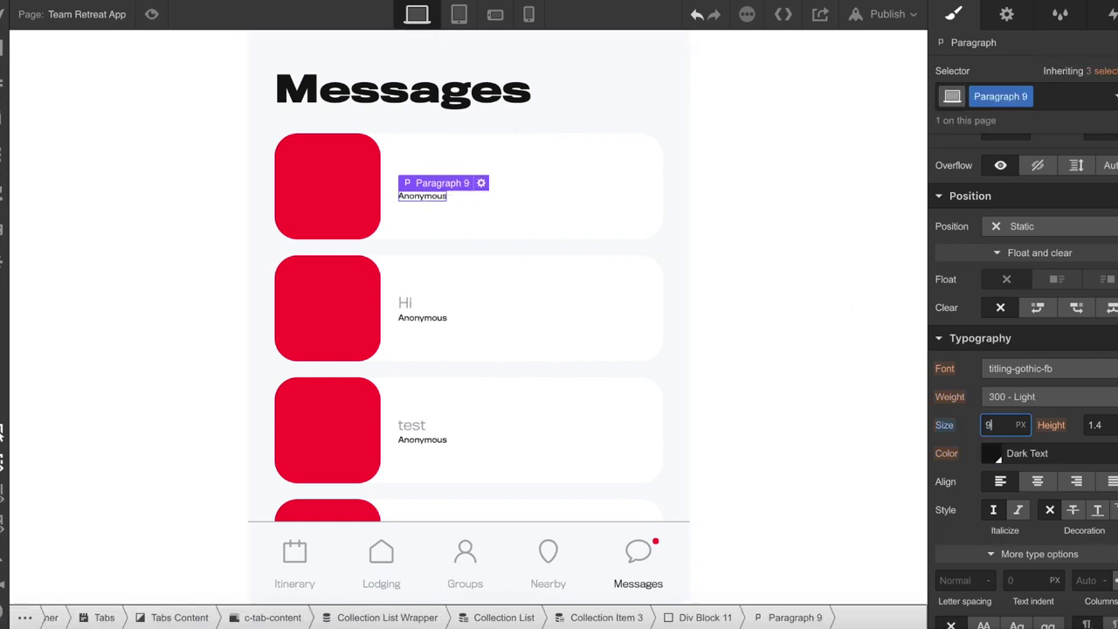
scroll(1028, 292, up, 4)
drag(1028, 292, 1039, 262)
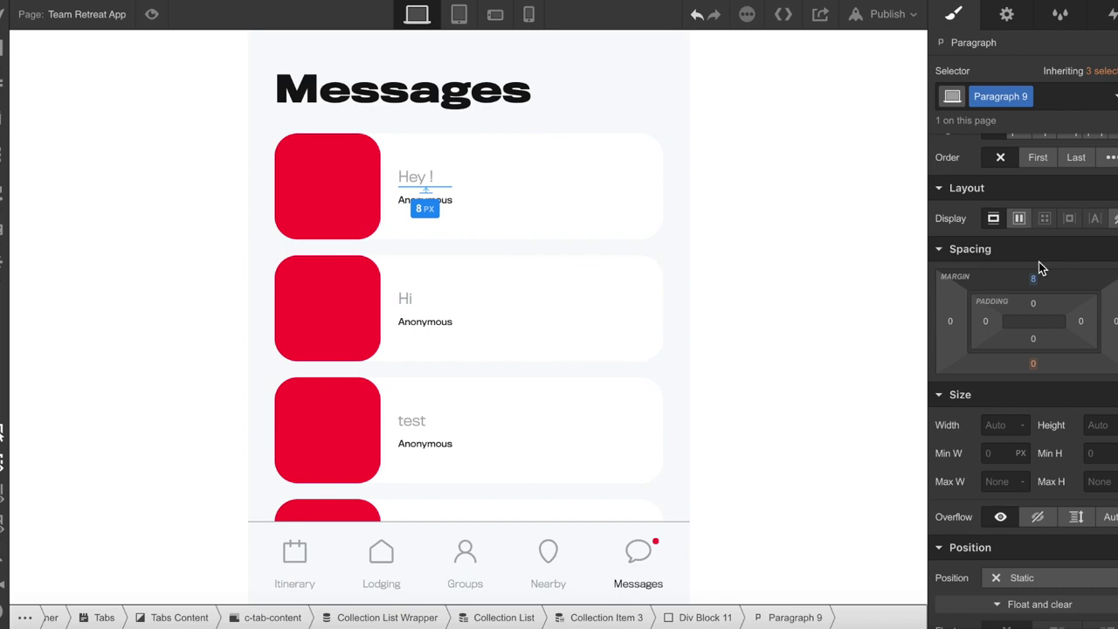
scroll(463, 313, down, 10)
scroll(464, 313, up, 10)
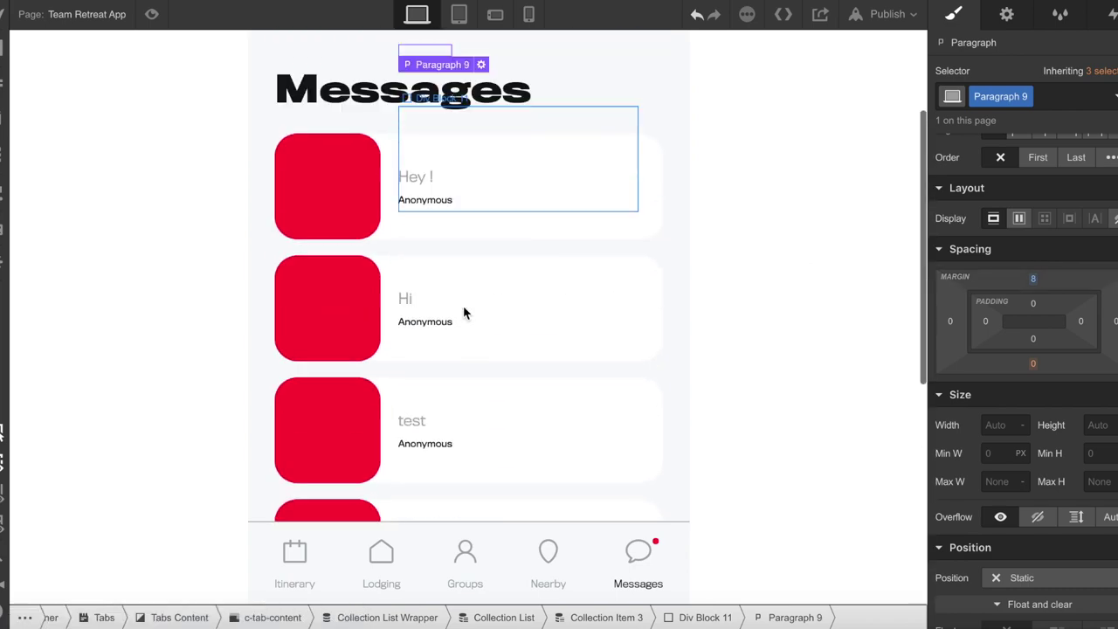
Place an HTML Embed inside the first red avatar block.
click(338, 180)
key(a)
scroll(84, 491, down, 8)
drag(198, 331, 360, 208)
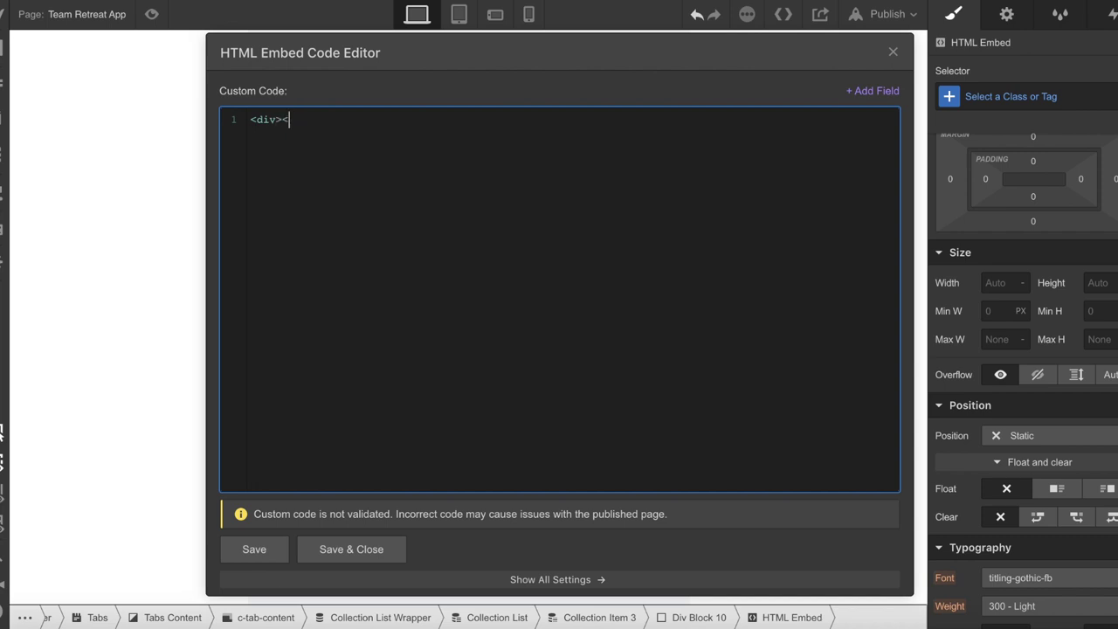
Write a class attribute in the avatar embed and insert the Persons Name field as its value.
text(class=")
click(871, 91)
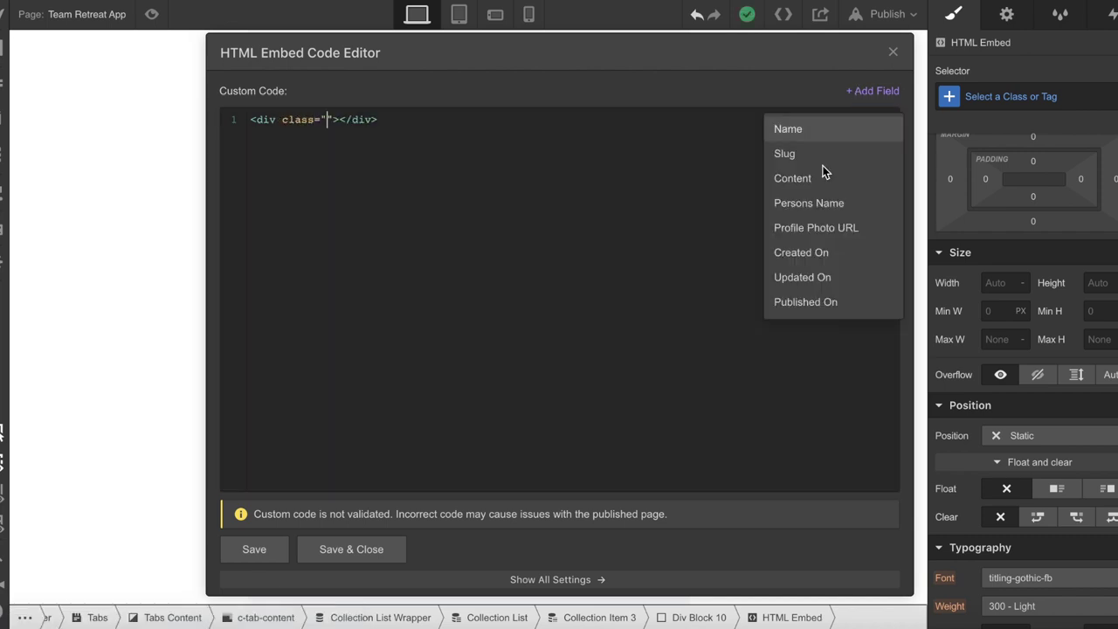
click(823, 203)
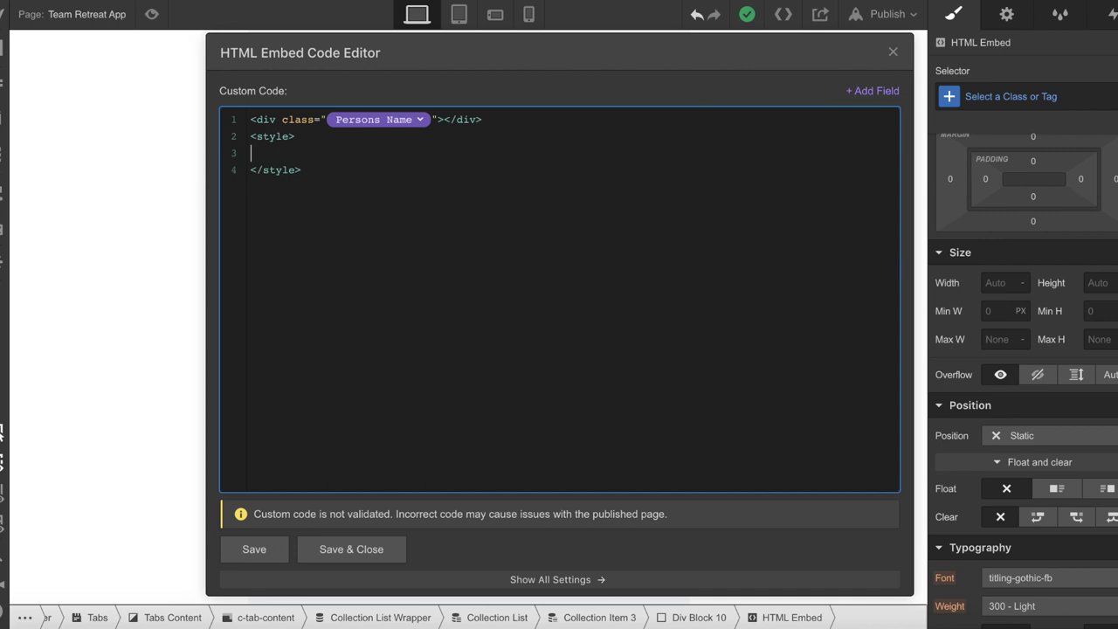
Use the Persons Name field as the embed's CSS selector, paste the background-image block and add height:100%.
click(861, 94)
click(816, 202)
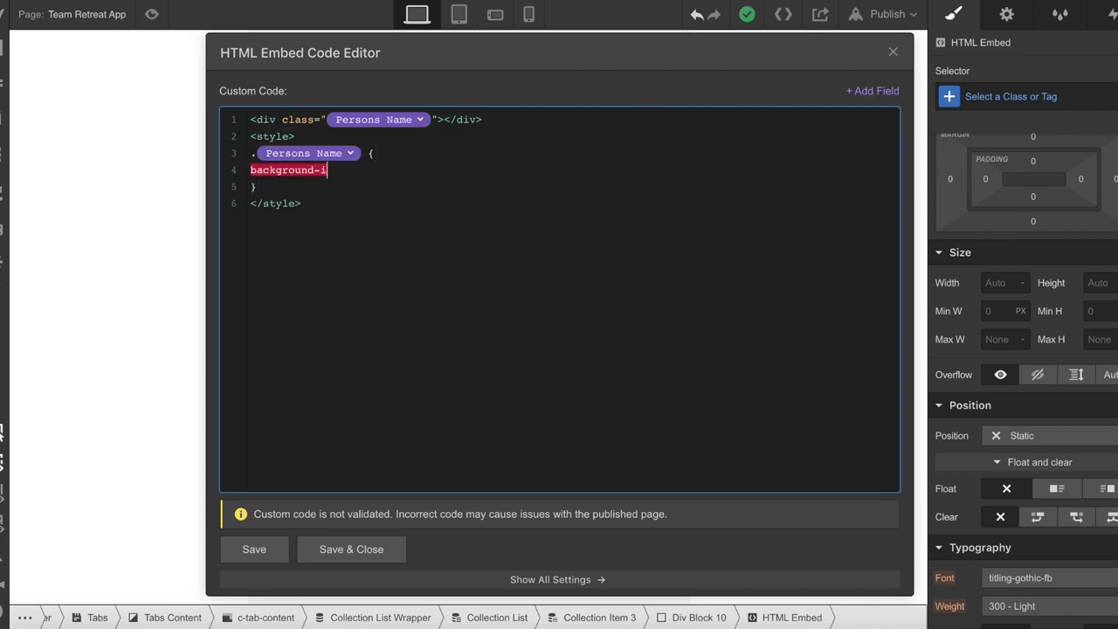
text(mage)
drag(373, 175, 251, 170)
text(background-image: url("photographer.jpg"); /* The image used */   background-color: #cccccc; /* Used if the image is unavailable */   height: 500px; /* You must set a specified height */   background-position: center; /* Center the image */   background-repeat: no-repeat; /* Do not repeat the image */   background-size: cover; /* Resize the background image to cover the entire container */)
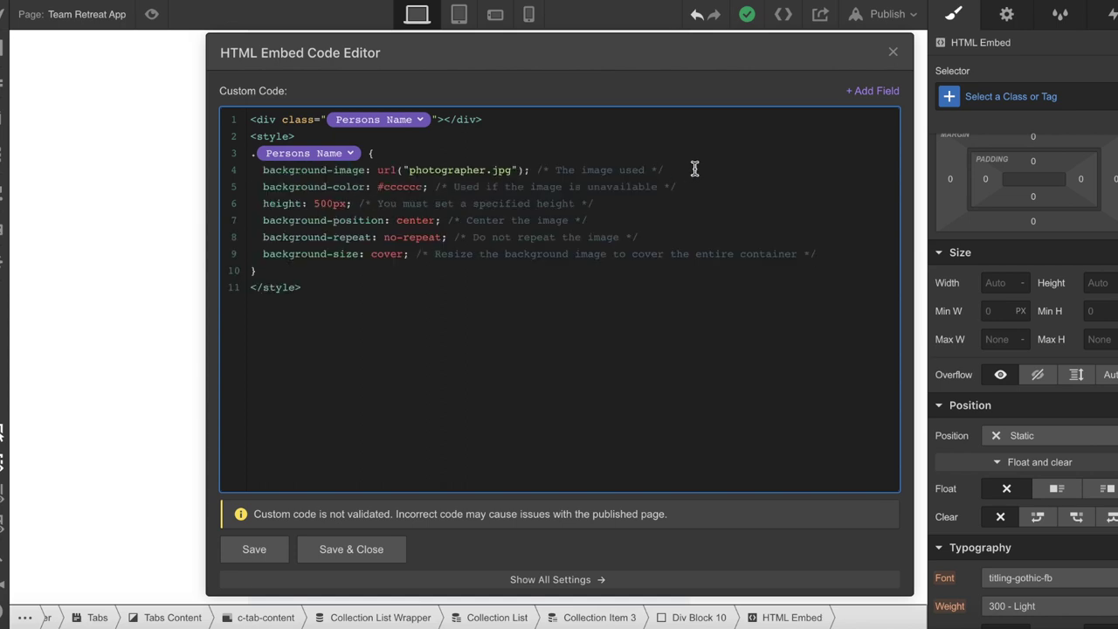
drag(696, 169, 529, 170)
key(BackSpace)
shift+click(652, 202)
key(BackSpace)
key(Return)
text(hei)
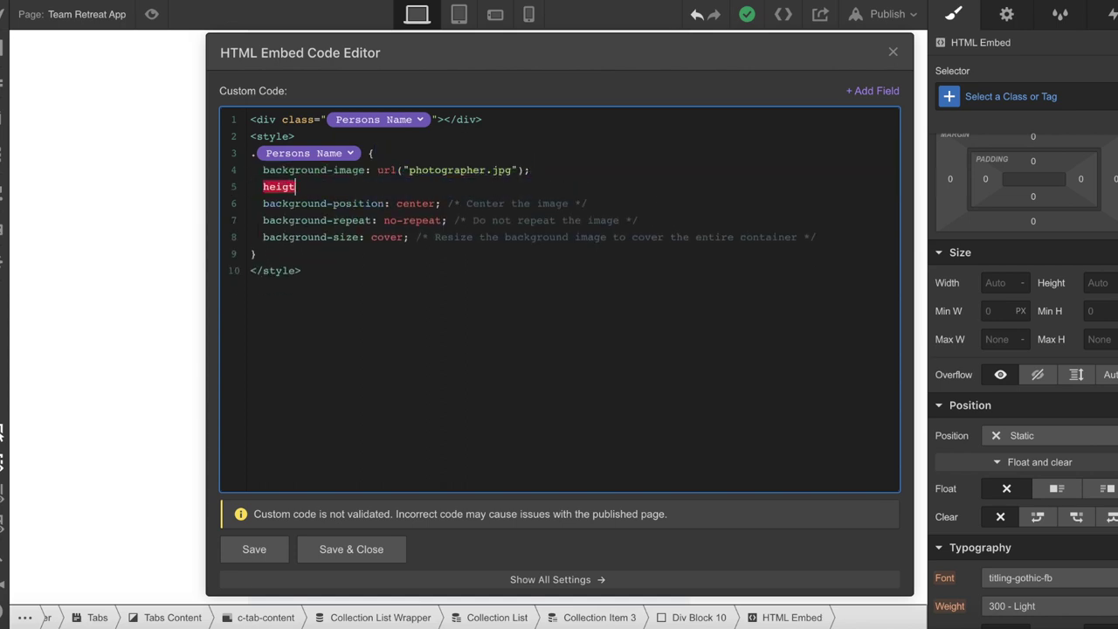
text(ght:100%;)
key(Return)
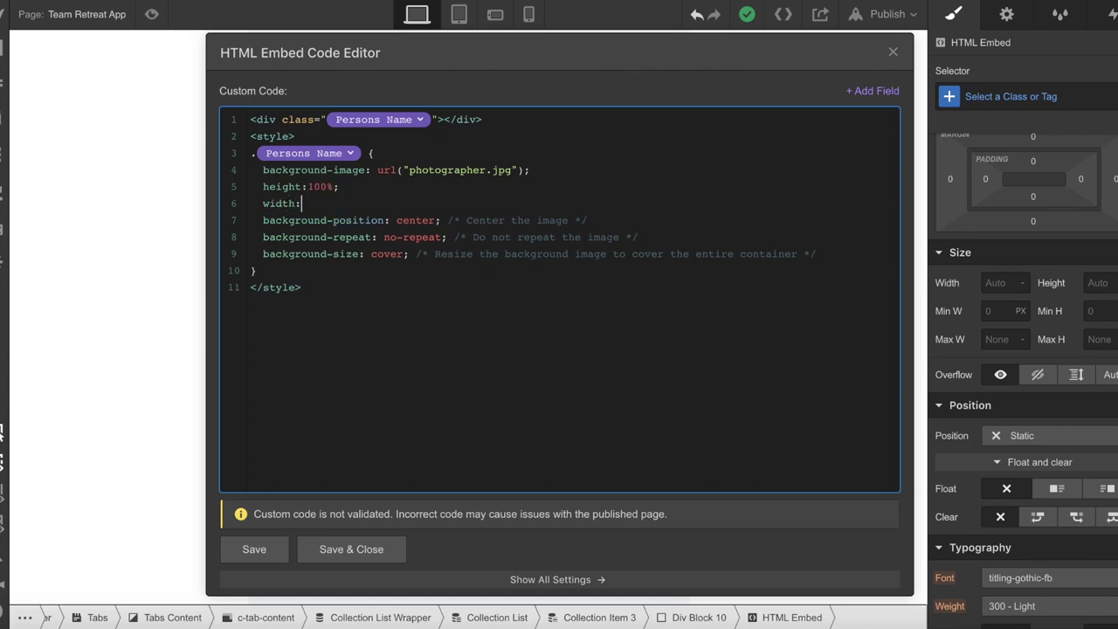
Strip the remaining CSS comments, replace photographer.jpg with the Profile Photo URL field, and save the embed.
drag(818, 253, 408, 254)
key(BackSpace)
drag(639, 236, 445, 237)
key(BackSpace)
drag(587, 220, 440, 220)
key(BackSpace)
drag(512, 172, 411, 175)
click(864, 92)
click(838, 230)
click(351, 550)
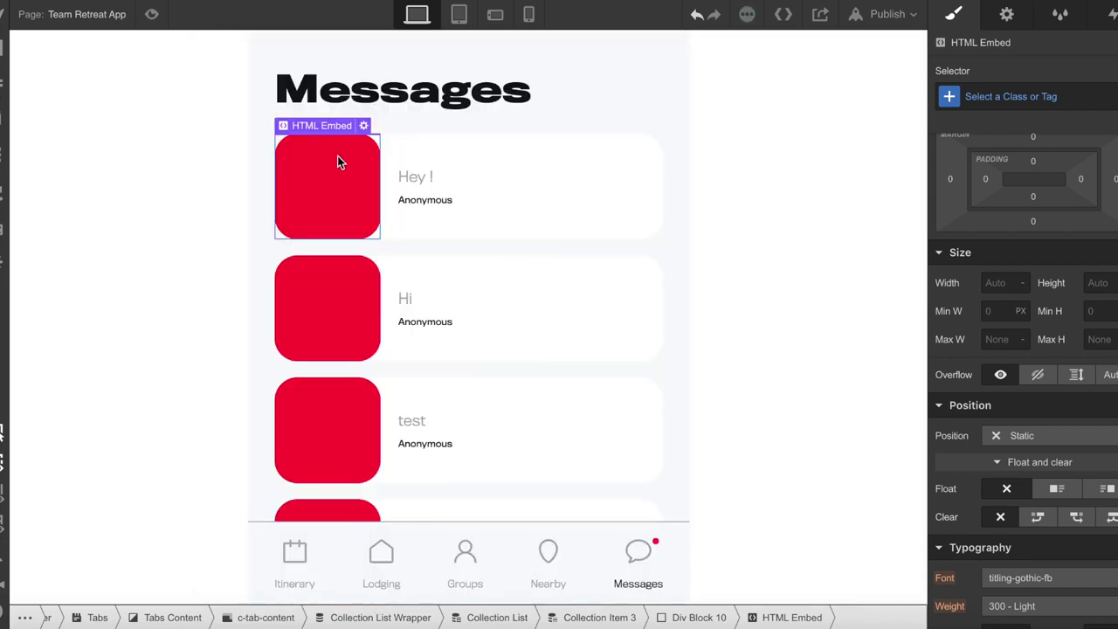
Set the avatar embed's width and height to 100%.
click(364, 126)
key(Escape)
click(992, 283)
text(100%)
click(1094, 290)
text(100%)
key(Return)
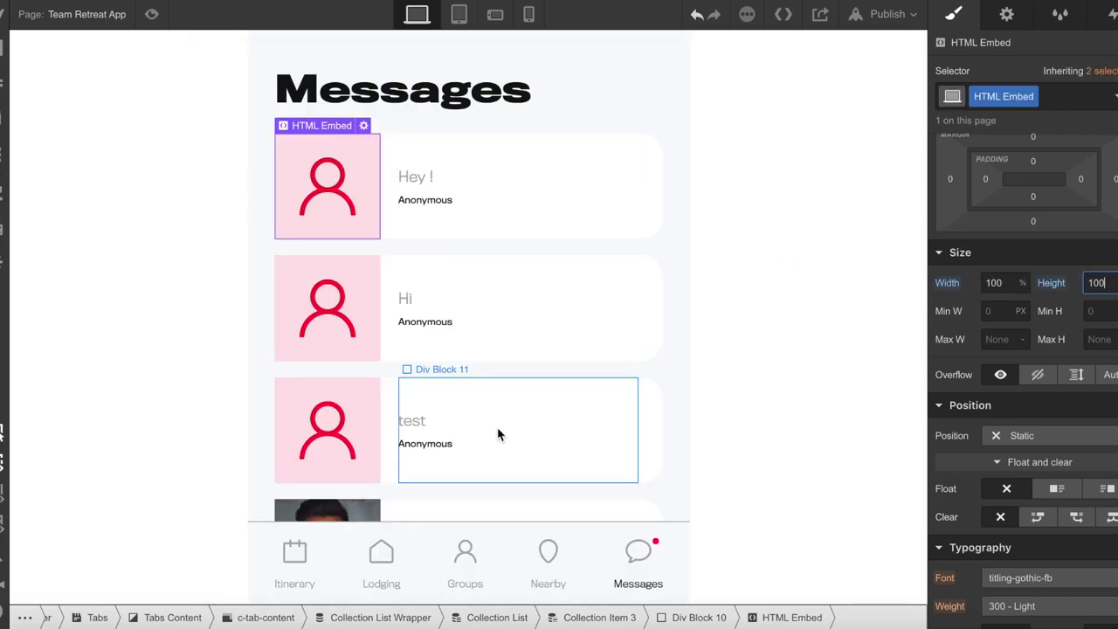
click(698, 618)
Locate the message cards' collection list wrapper in the Navigator.
scroll(673, 316, down, 5)
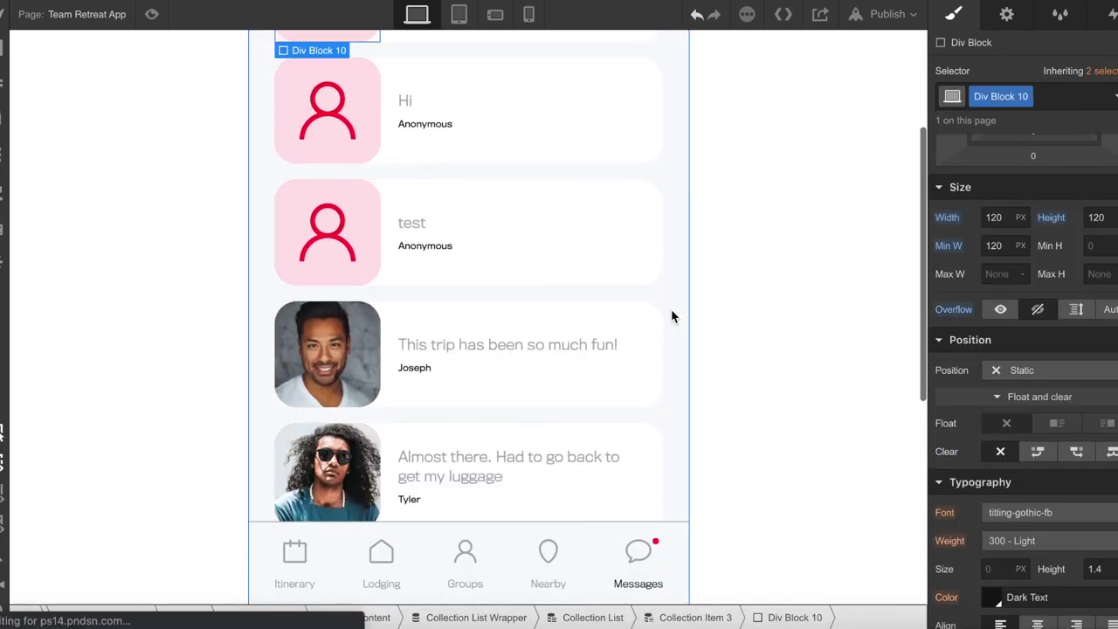
scroll(615, 317, up, 1)
scroll(615, 316, up, 4)
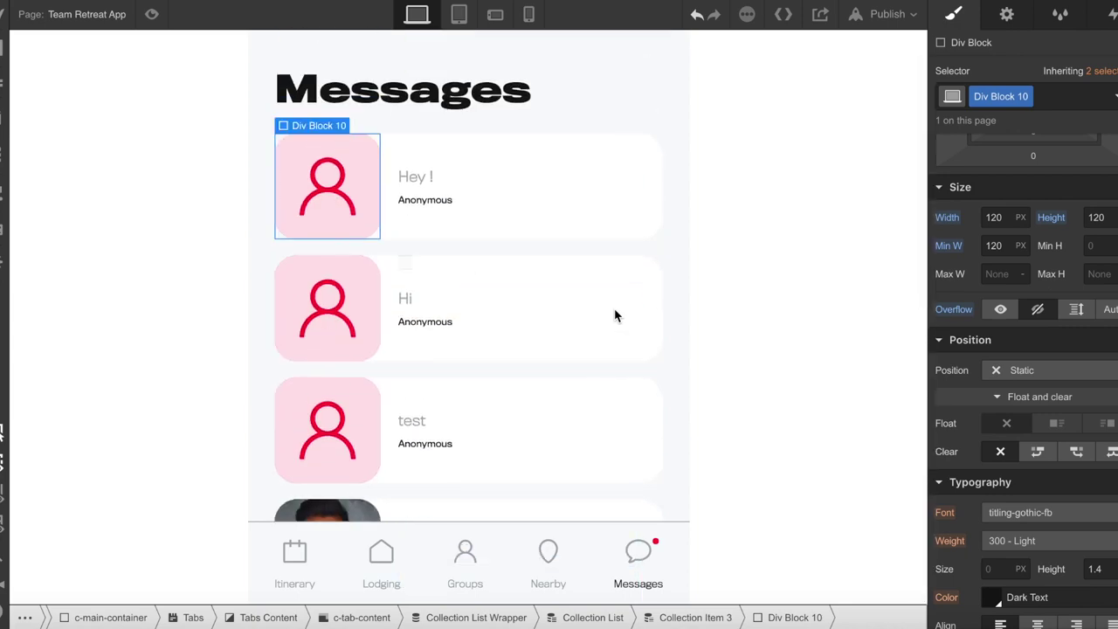
click(651, 219)
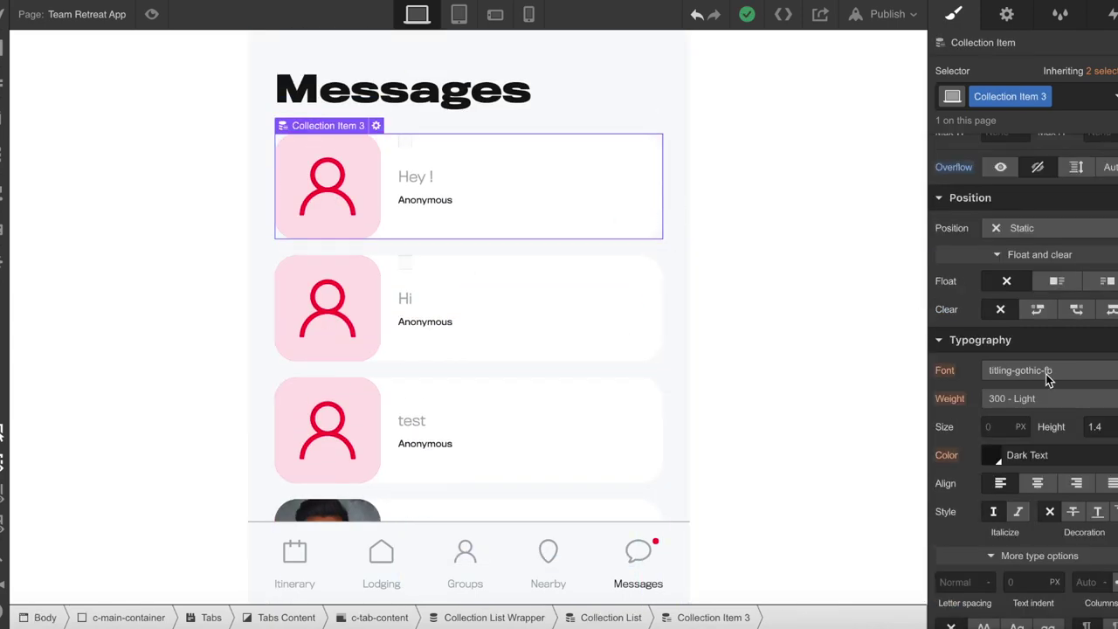
scroll(1005, 349, down, 3)
alt+click(946, 320)
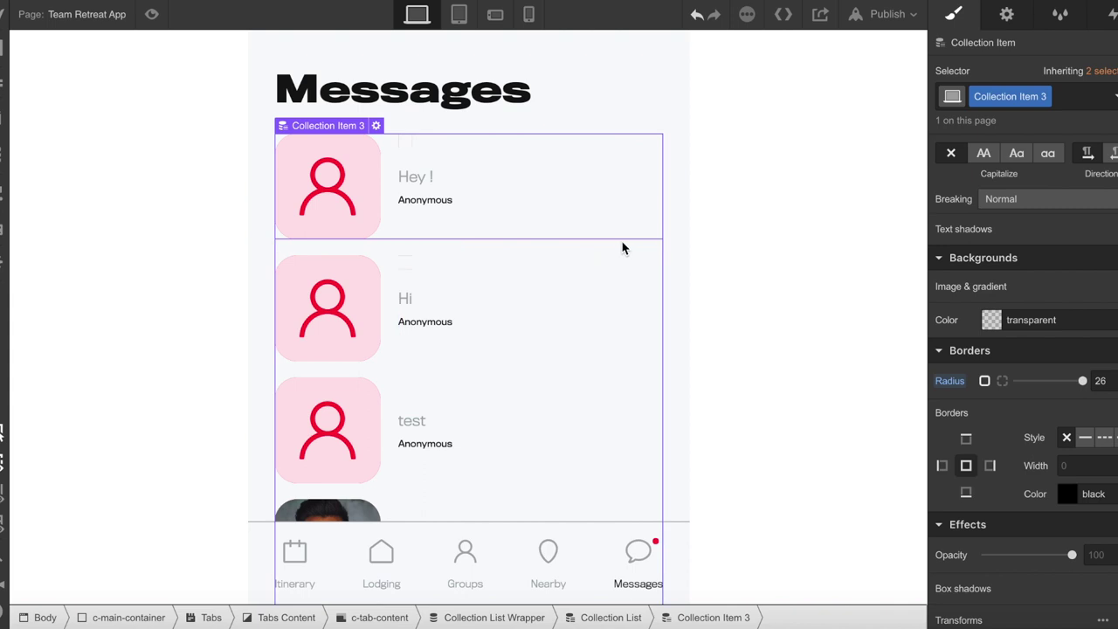
click(664, 252)
right_click(345, 127)
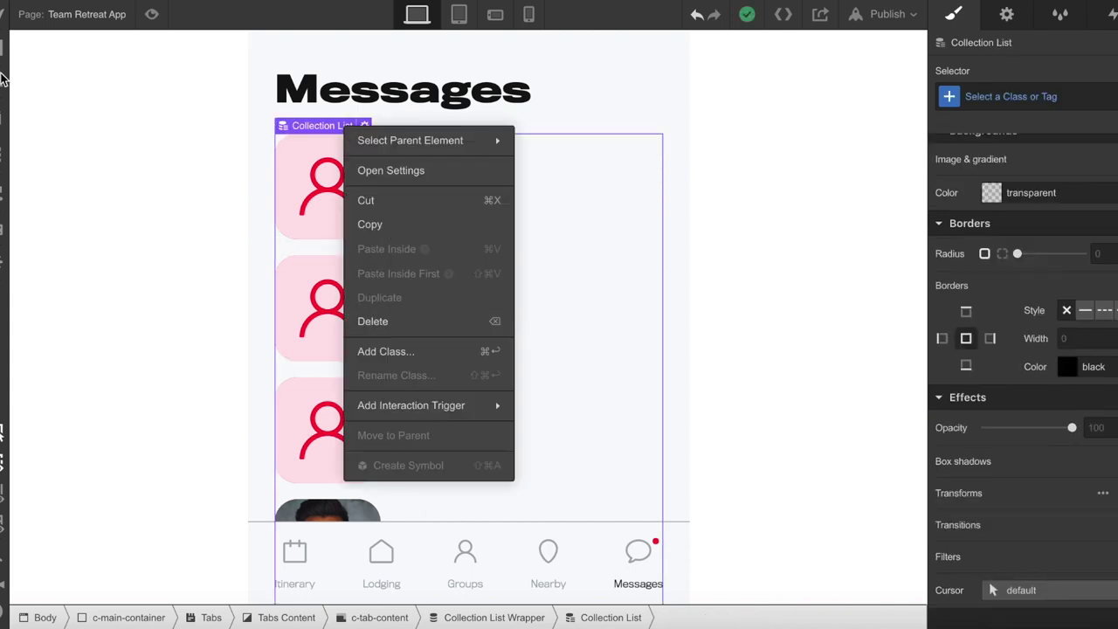
click(2, 83)
click(139, 472)
right_click(344, 129)
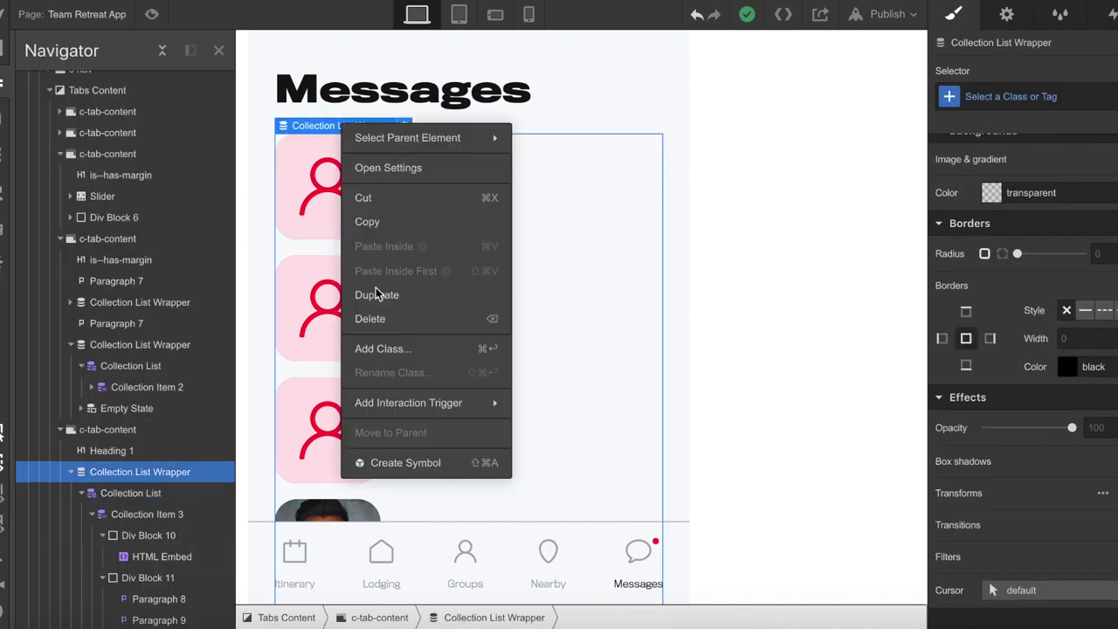
click(434, 291)
Give the first message card a new combo class is-new with a white background.
click(626, 220)
click(1088, 96)
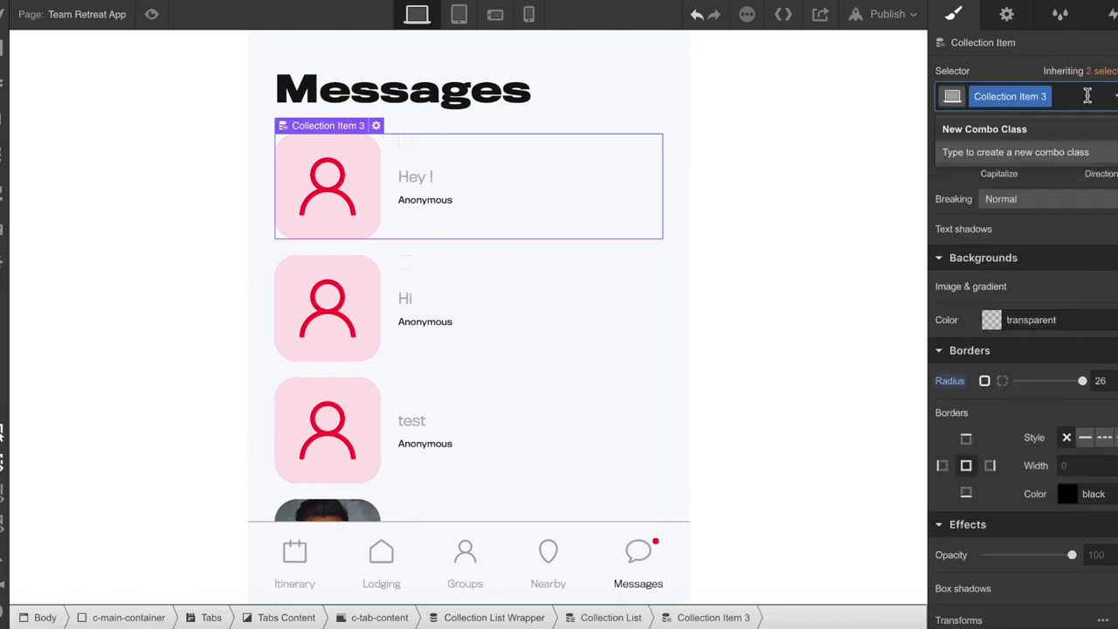
text(is-new)
key(Return)
scroll(996, 262, down, 1)
click(991, 277)
click(972, 552)
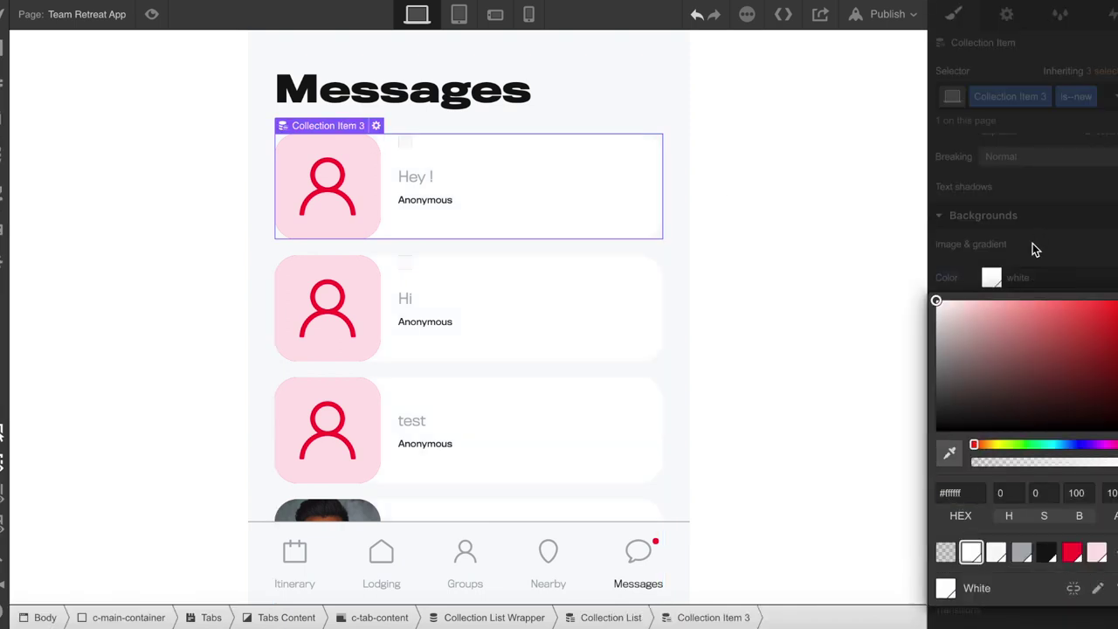
Add a box shadow with distance 11 and blur 20 at a very faint opacity.
scroll(1033, 243, down, 2)
click(1111, 446)
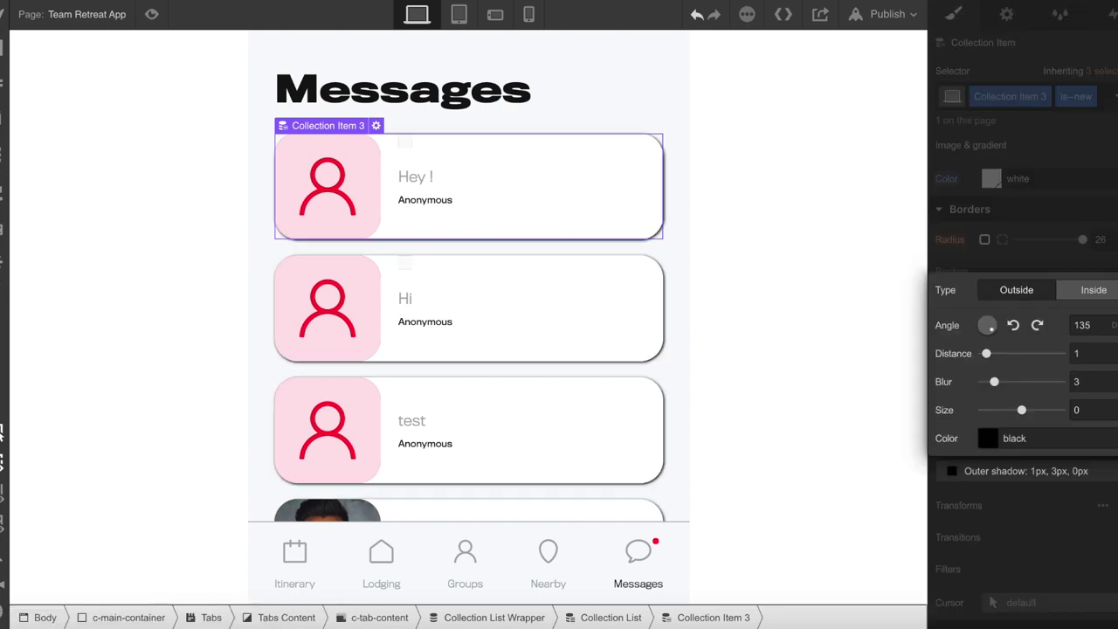
drag(988, 354, 1061, 381)
drag(998, 354, 1027, 354)
key(Escape)
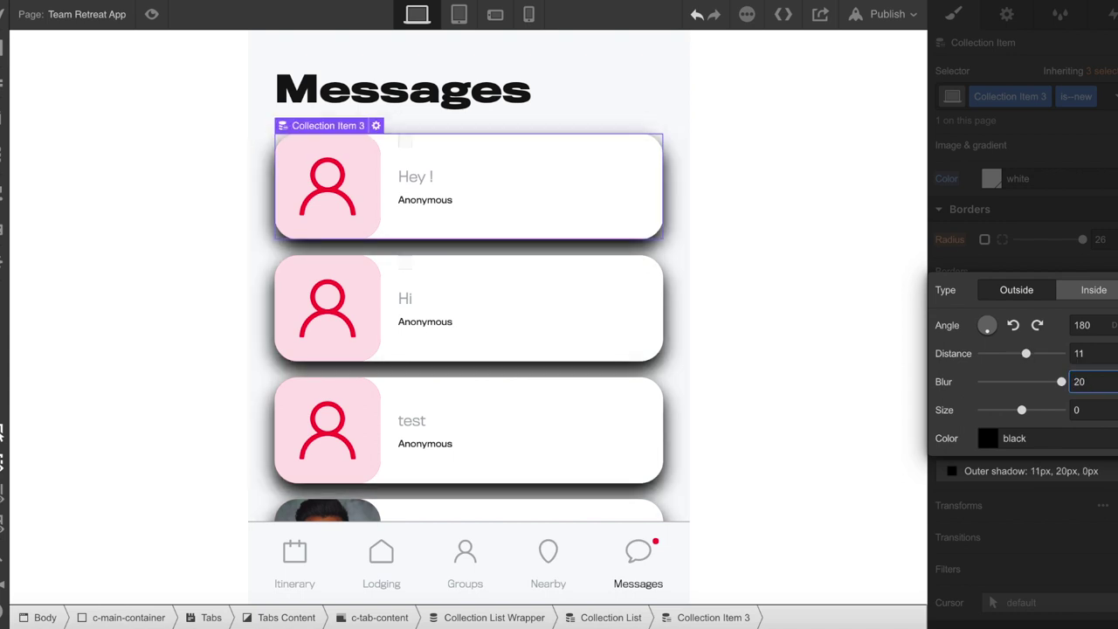
click(987, 438)
drag(1111, 317, 979, 323)
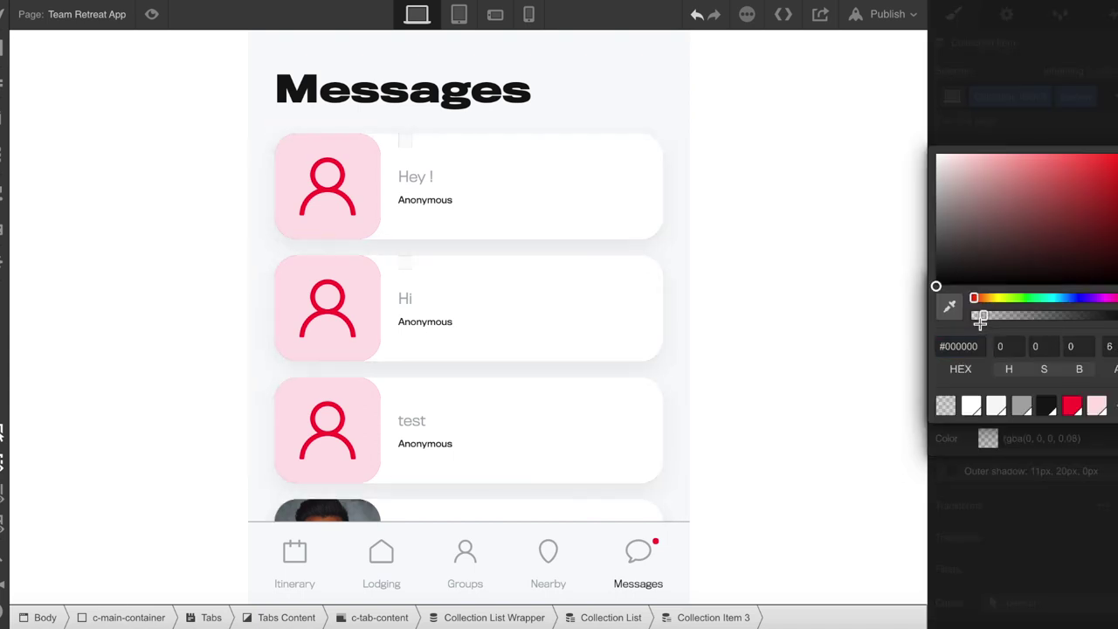
click(993, 440)
Limit the message collection list so it starts from item 2.
click(1013, 494)
key(d)
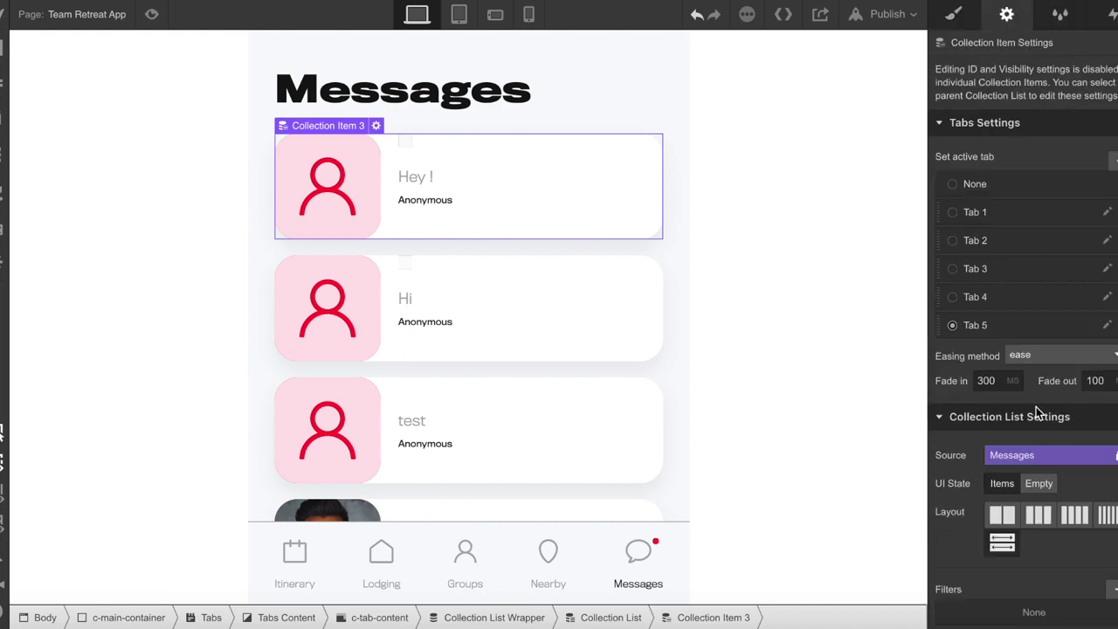
scroll(1039, 415, down, 5)
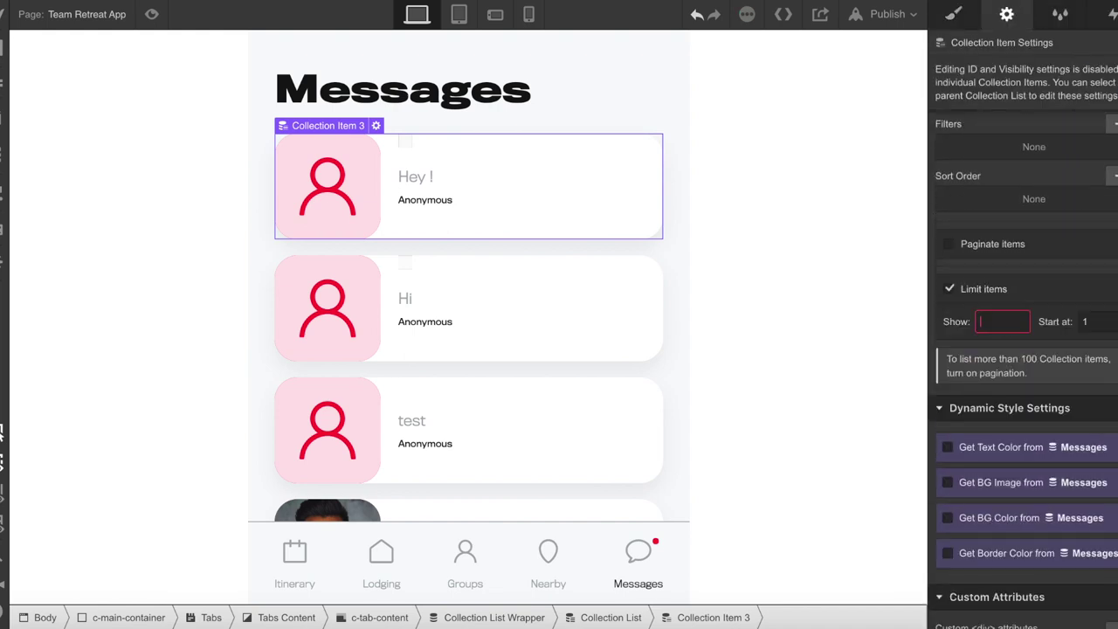
text(5)
click(663, 374)
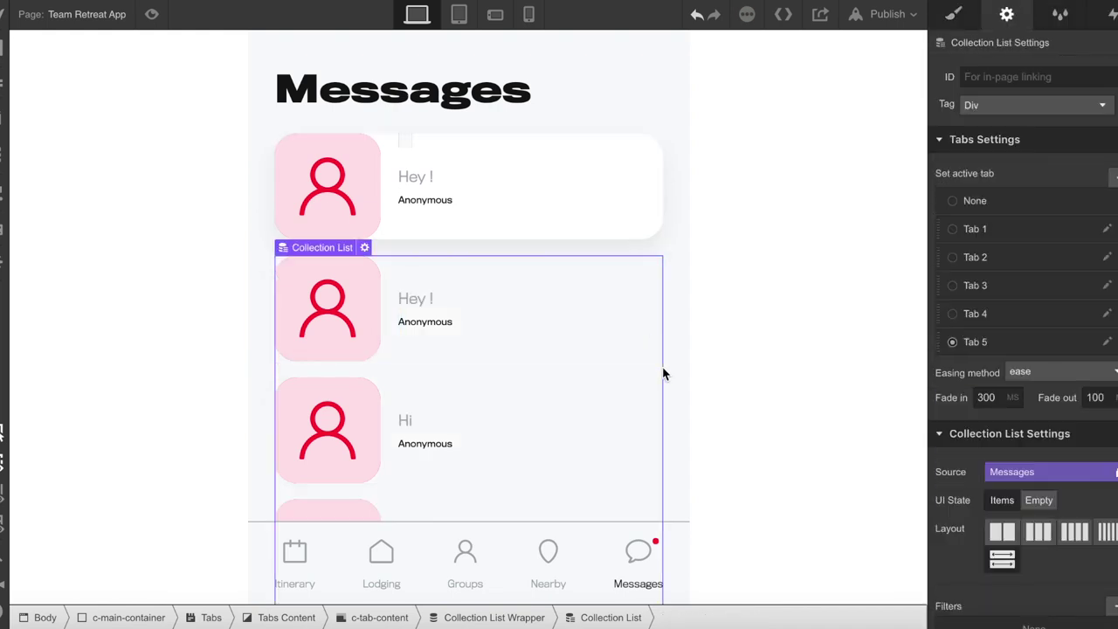
scroll(1001, 454, down, 4)
click(950, 433)
click(1092, 466)
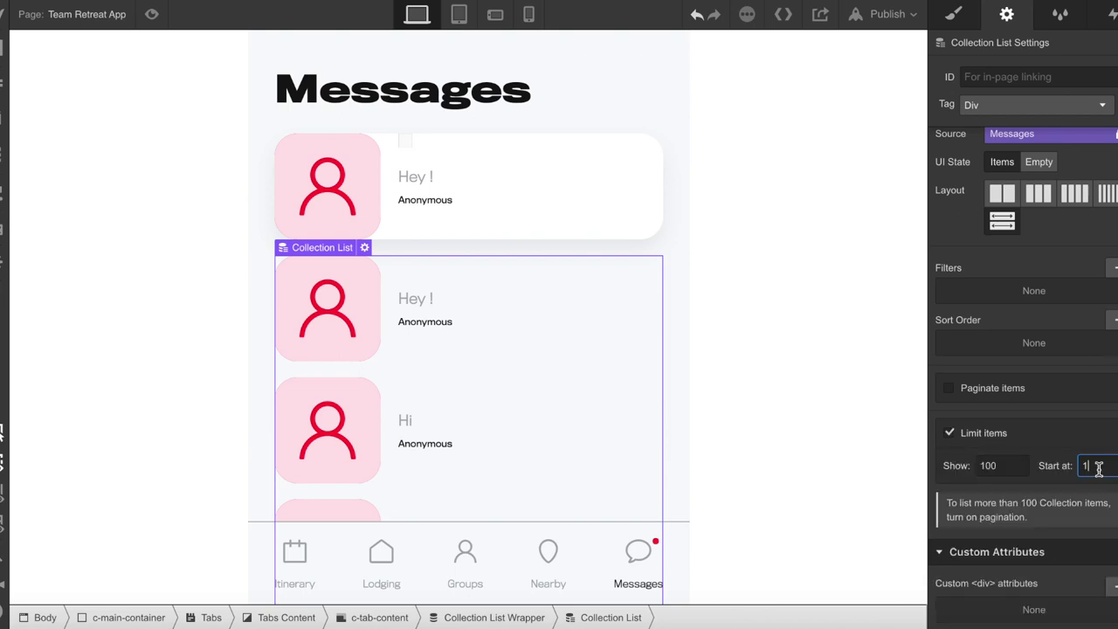
text(2)
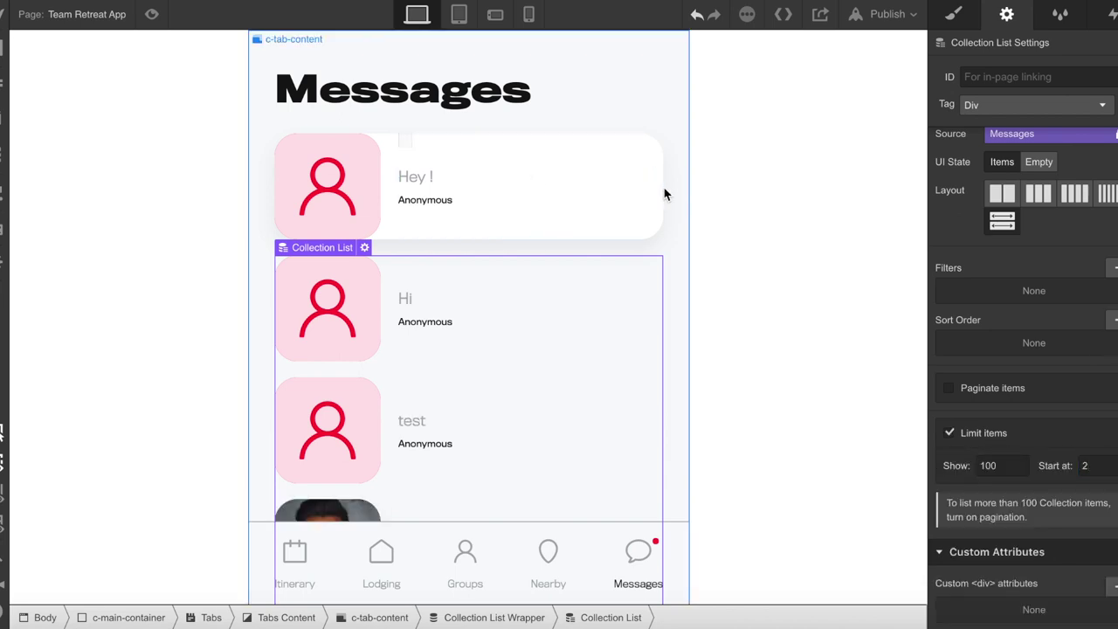
Duplicate the collection list wrapper and select the copy in the Navigator.
click(654, 225)
key(p)
key(z)
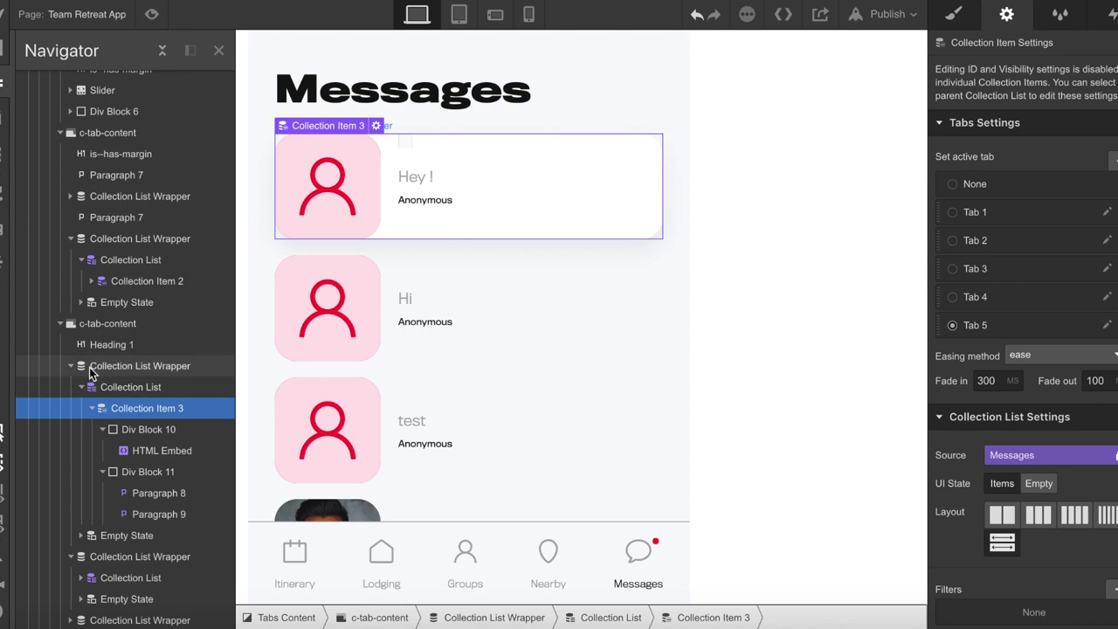
click(140, 365)
right_click(326, 124)
click(393, 297)
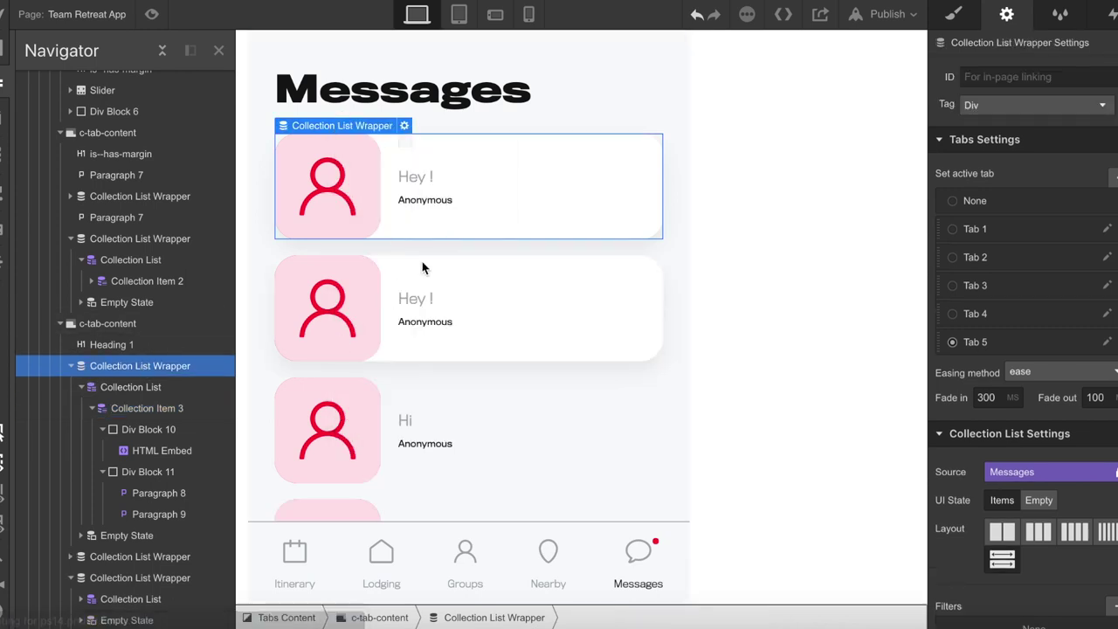
click(480, 267)
key(z)
click(139, 437)
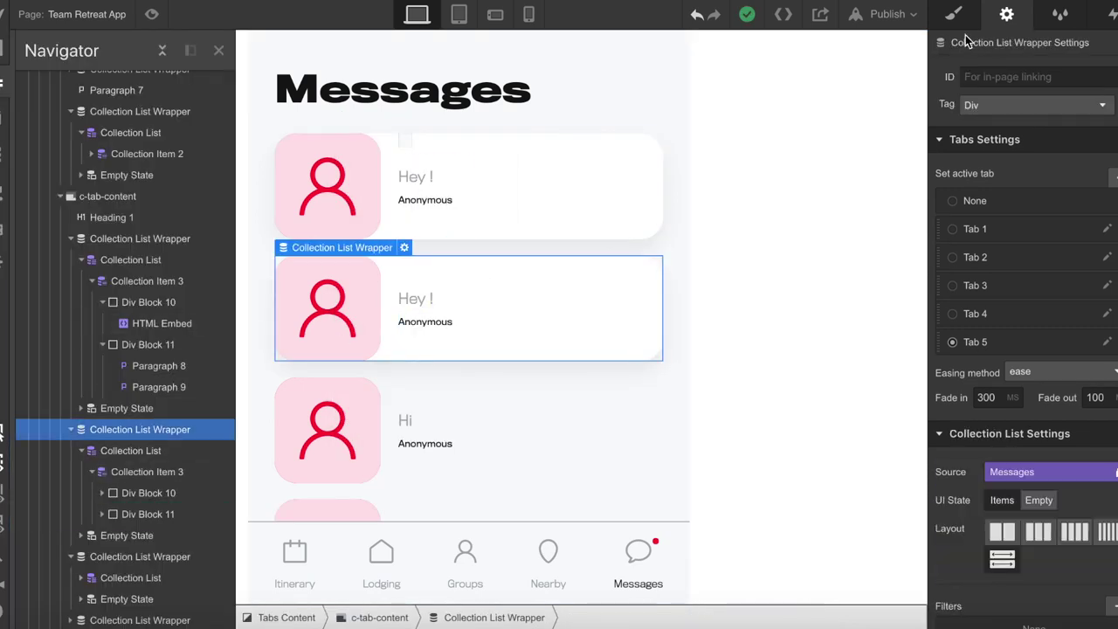
Assign the class first-clear to the duplicated list wrapper.
click(954, 15)
click(1016, 93)
text(fir)
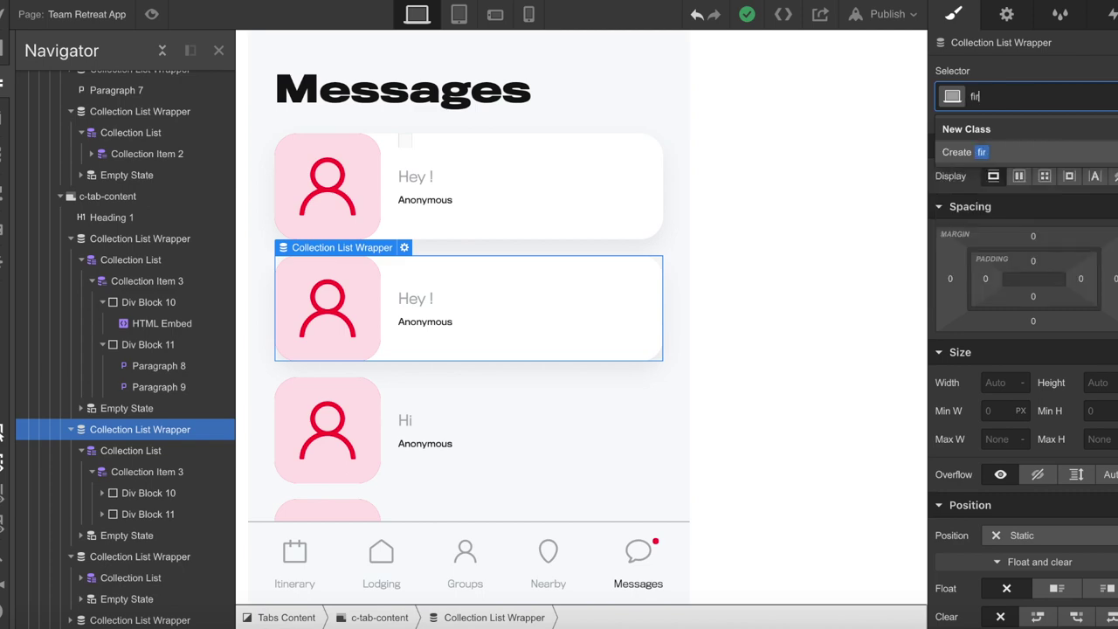
text(st-clear)
key(Return)
click(611, 320)
key(ctrl+Up)
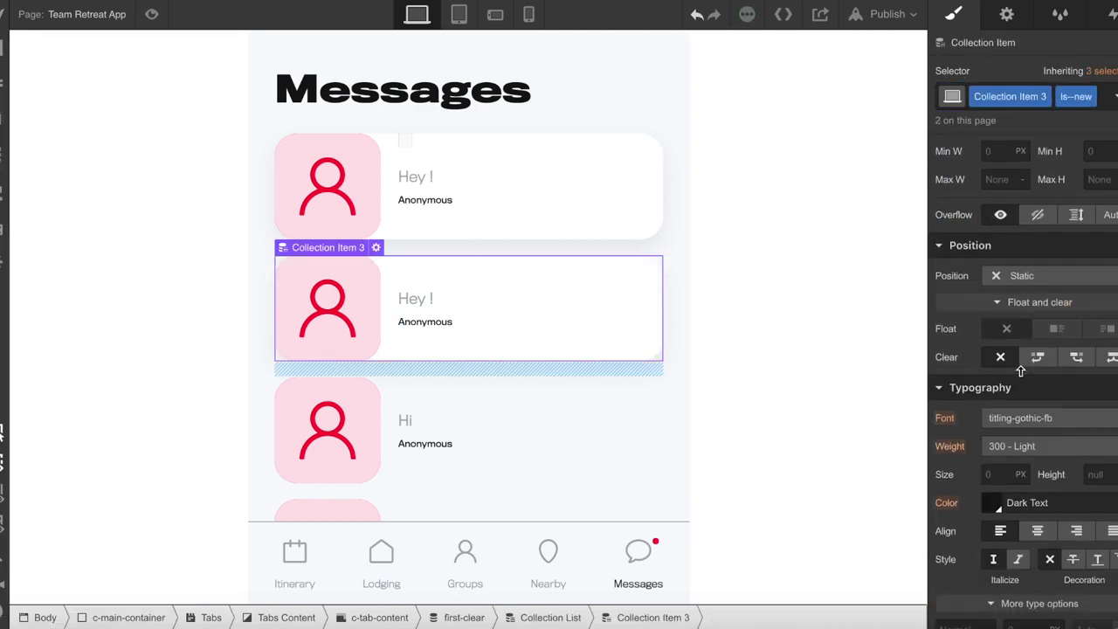
Assign the class first-filled to the original top list wrapper.
click(1099, 105)
click(579, 209)
key(ctrl+Up)
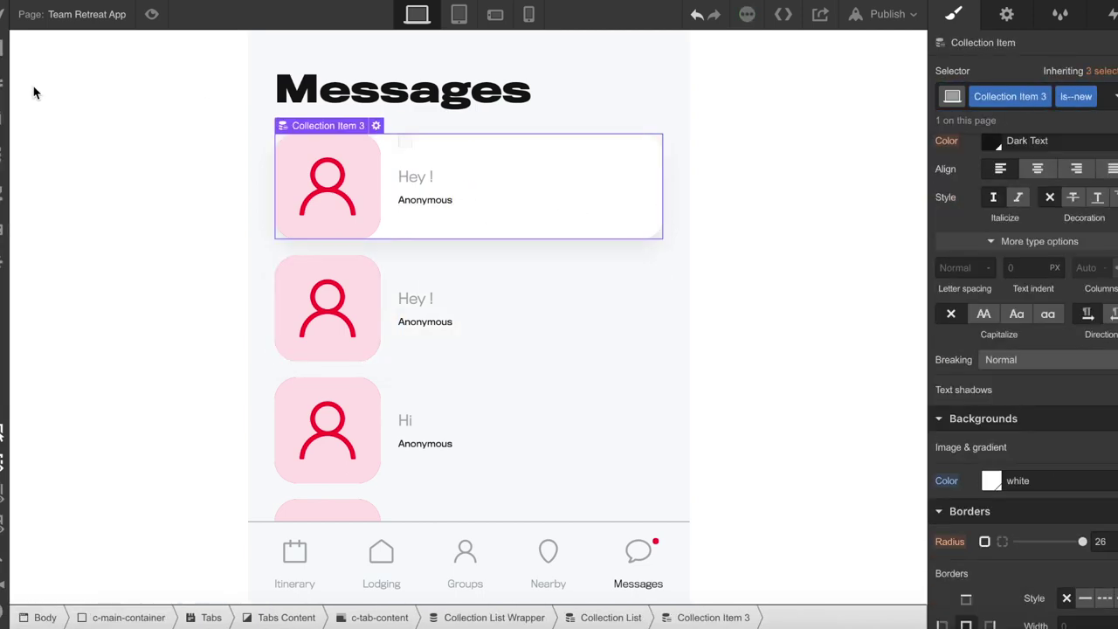
key(z)
key(ctrl+Up)
key(ctrl+Up)
key(ctrl+Return)
text(first-filled)
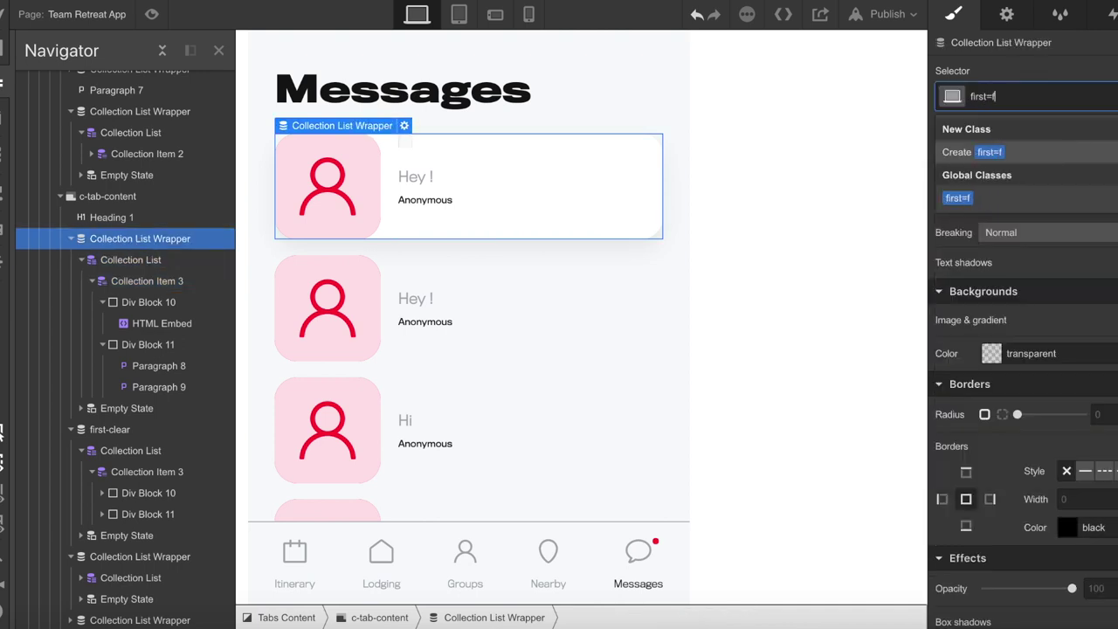
key(Return)
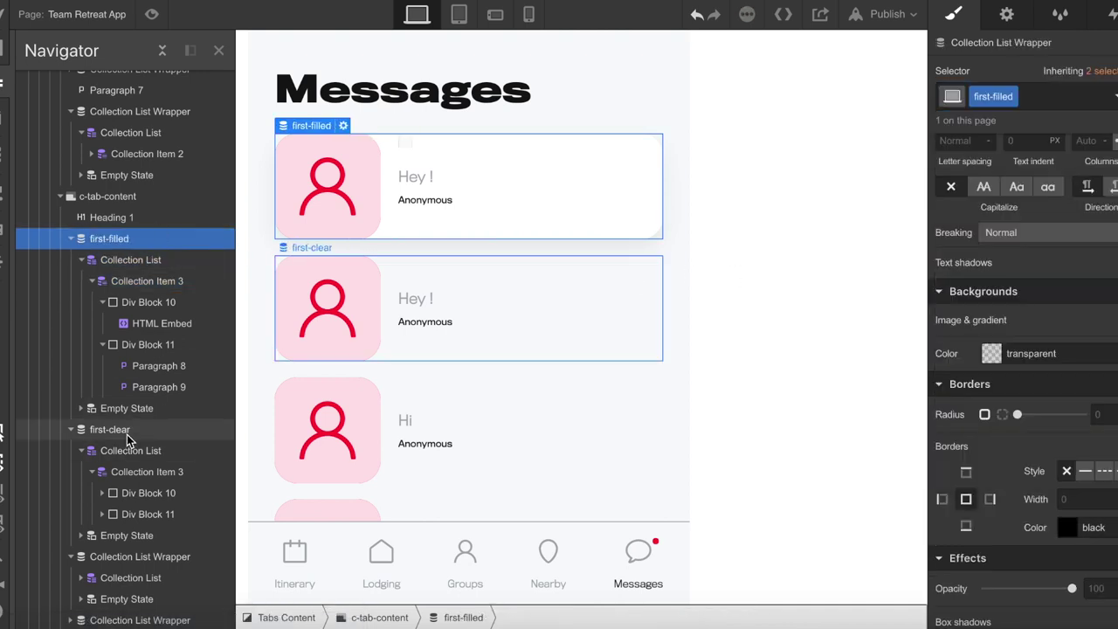
click(110, 429)
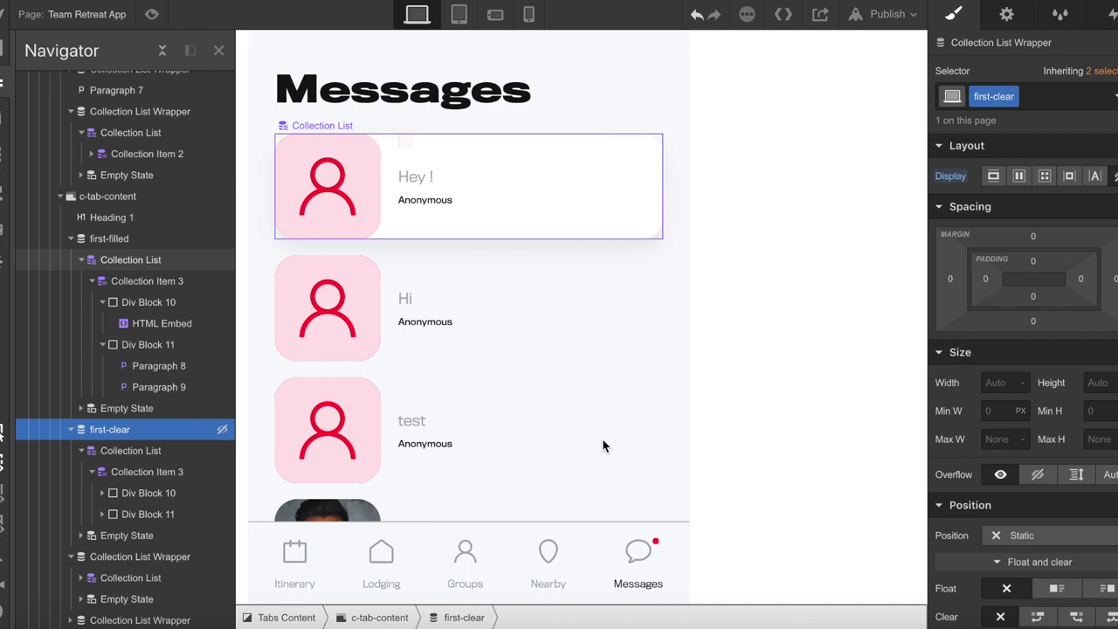
click(662, 580)
Add a Tab change trigger that starts a new 'Hide Messages' animation on tab out of view.
click(2, 148)
click(3, 97)
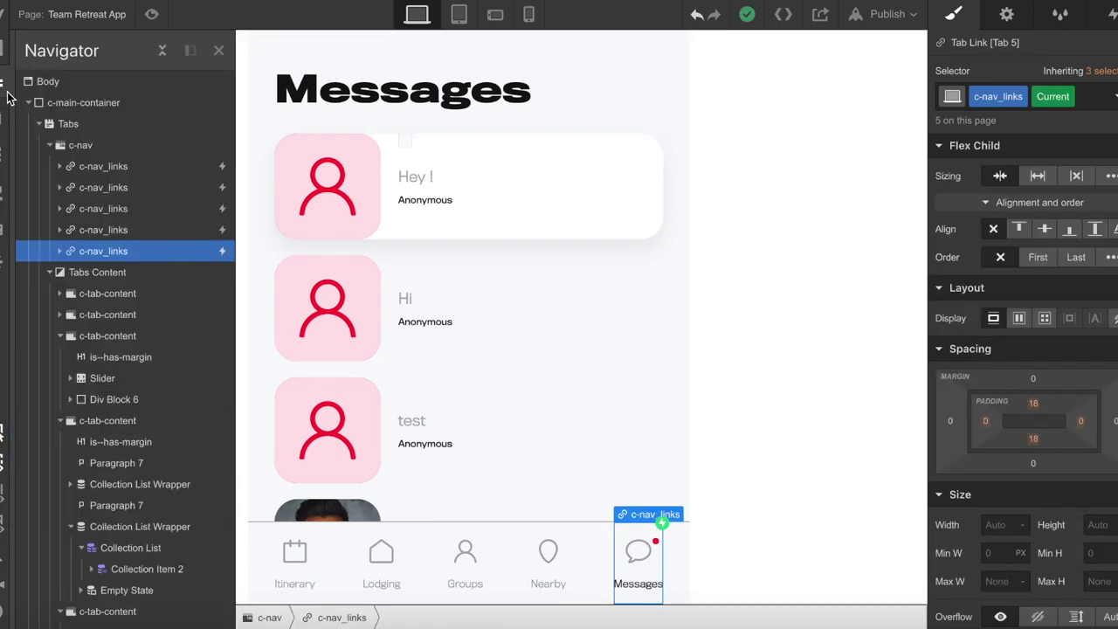
click(1060, 14)
click(1112, 77)
click(991, 278)
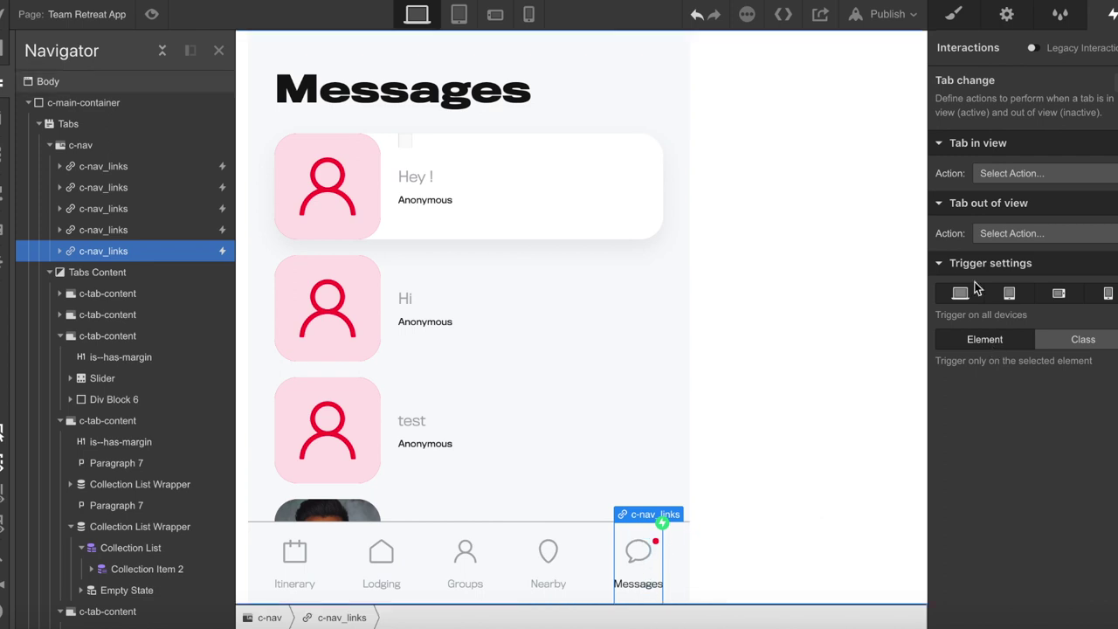
click(1013, 233)
click(1018, 170)
click(1115, 259)
text(Hide Messages)
key(Return)
Add an opacity 0 action on the red messages dot, affecting all elements with its class.
click(655, 541)
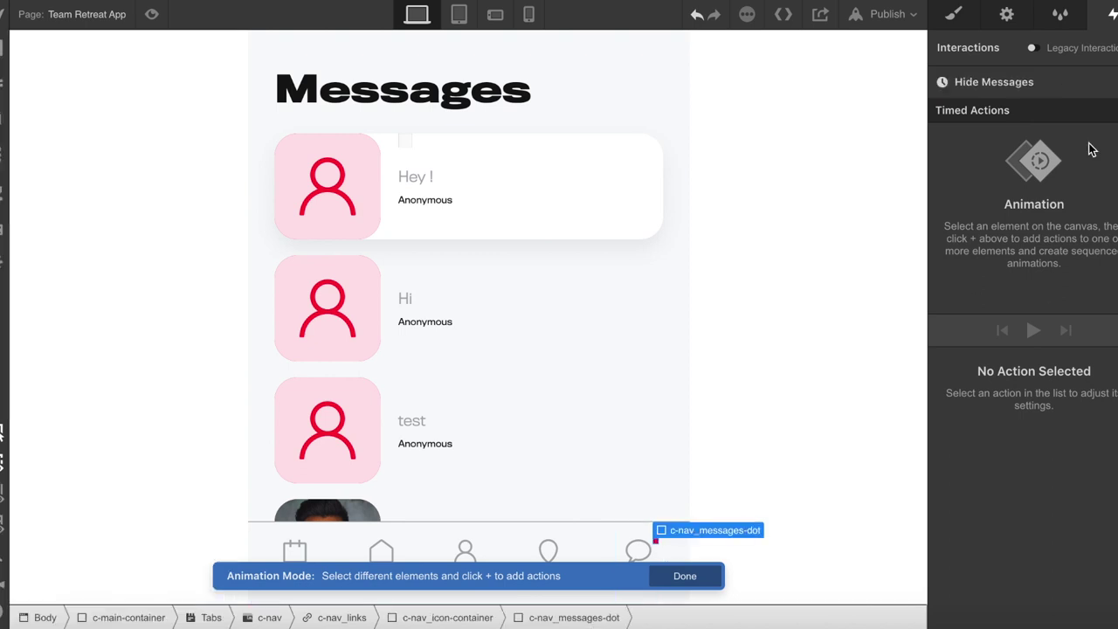
click(1099, 111)
click(1013, 264)
click(943, 610)
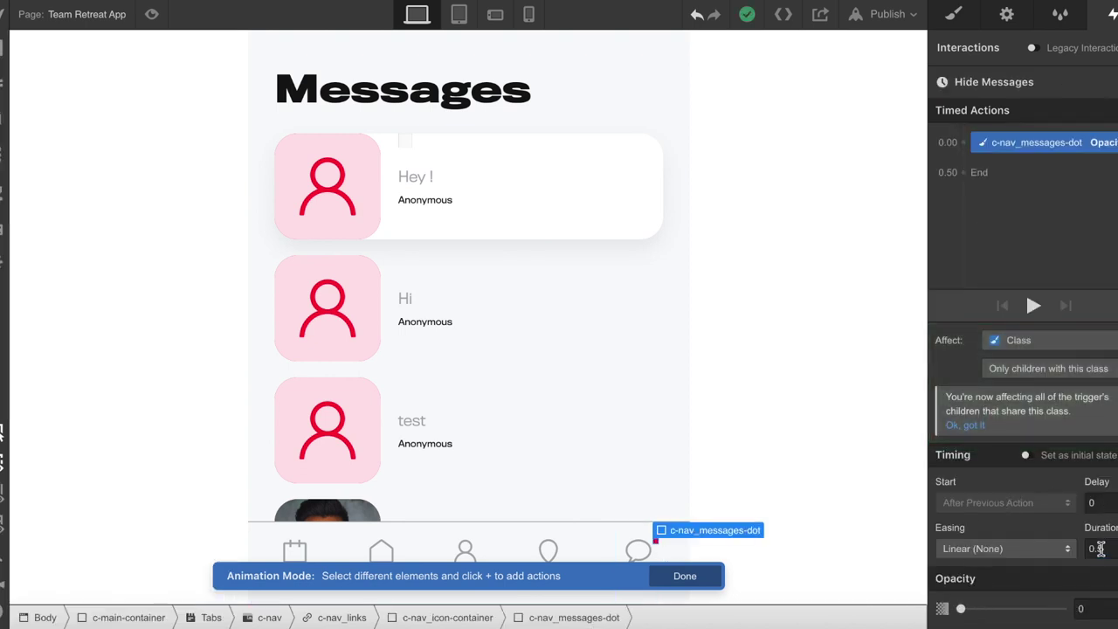
text(0.0)
key(Return)
click(938, 608)
click(968, 609)
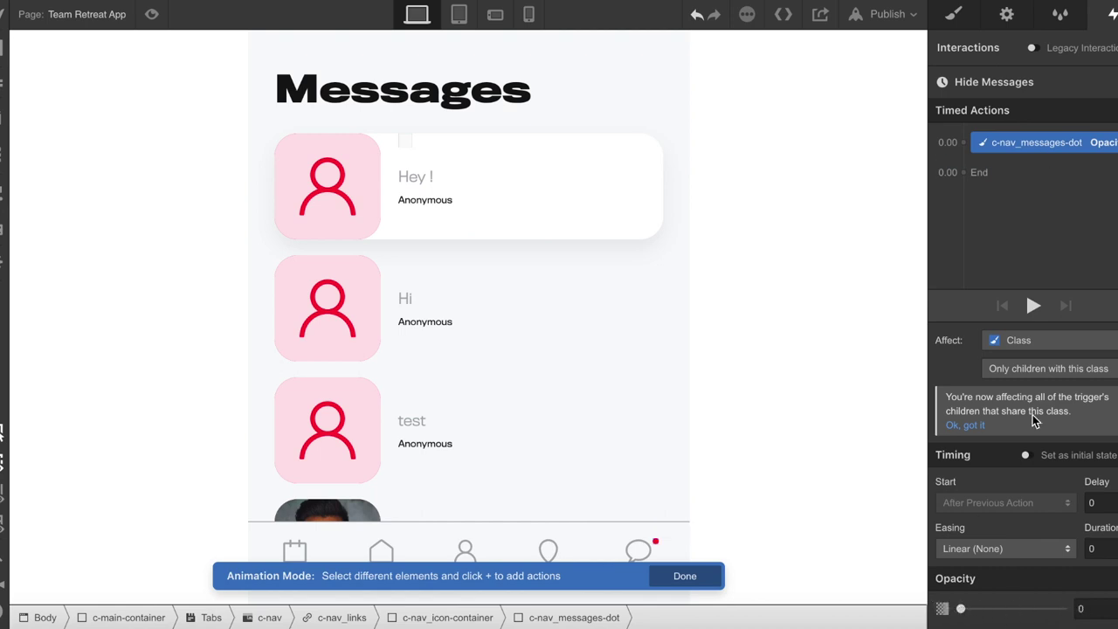
click(1043, 372)
click(1010, 302)
drag(968, 609, 940, 612)
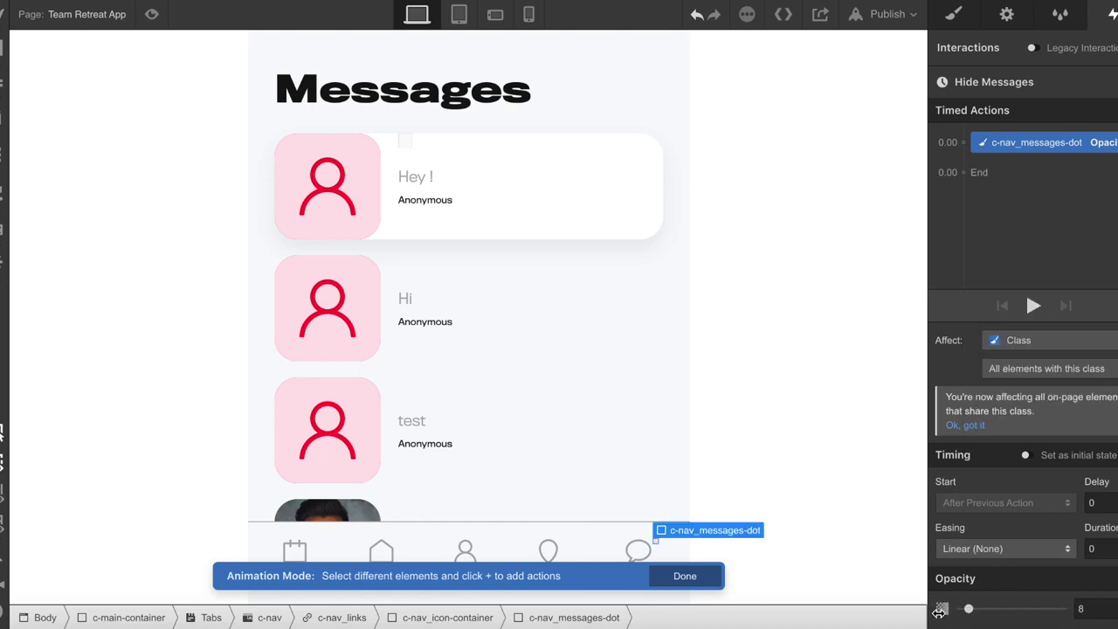
Add Hide/Show actions for the first-filled and first-clear wrappers.
key(z)
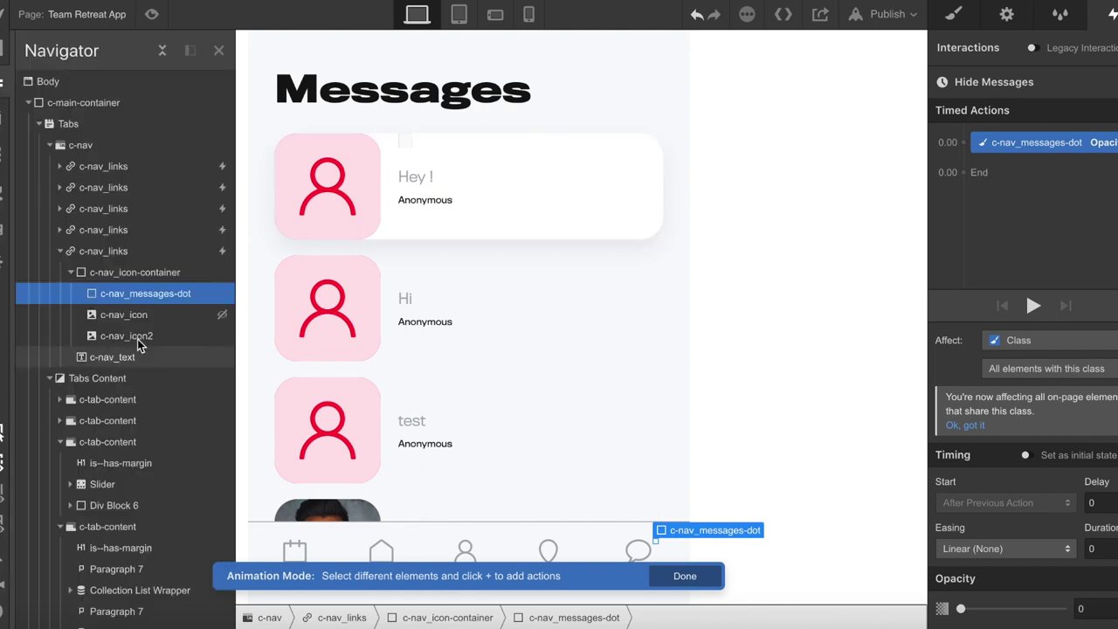
click(629, 200)
click(651, 200)
key(z)
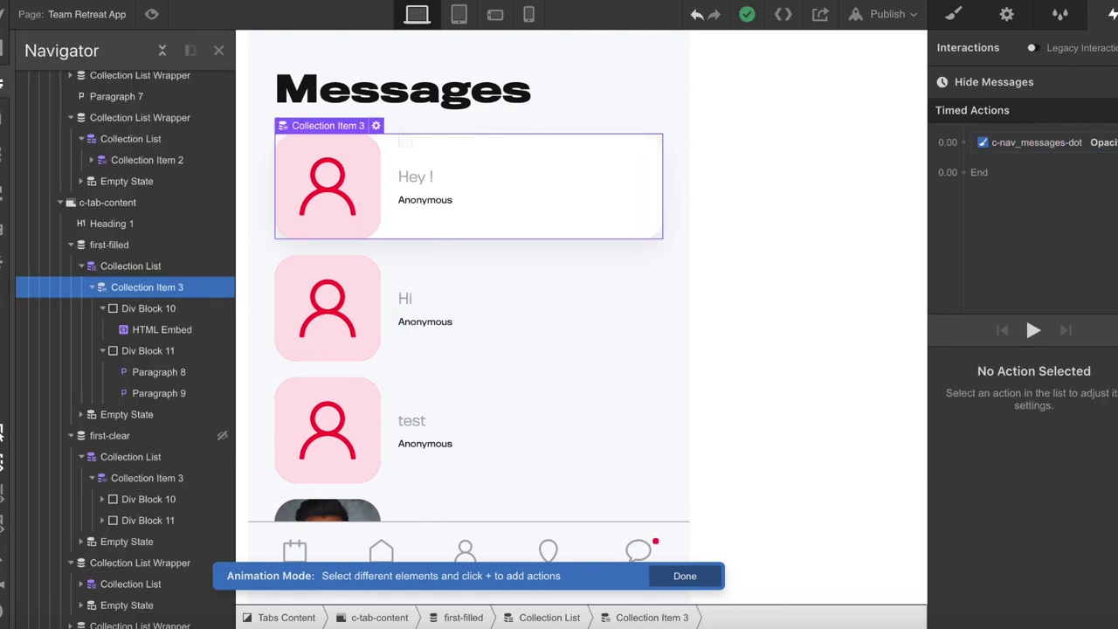
click(109, 245)
click(964, 141)
click(968, 451)
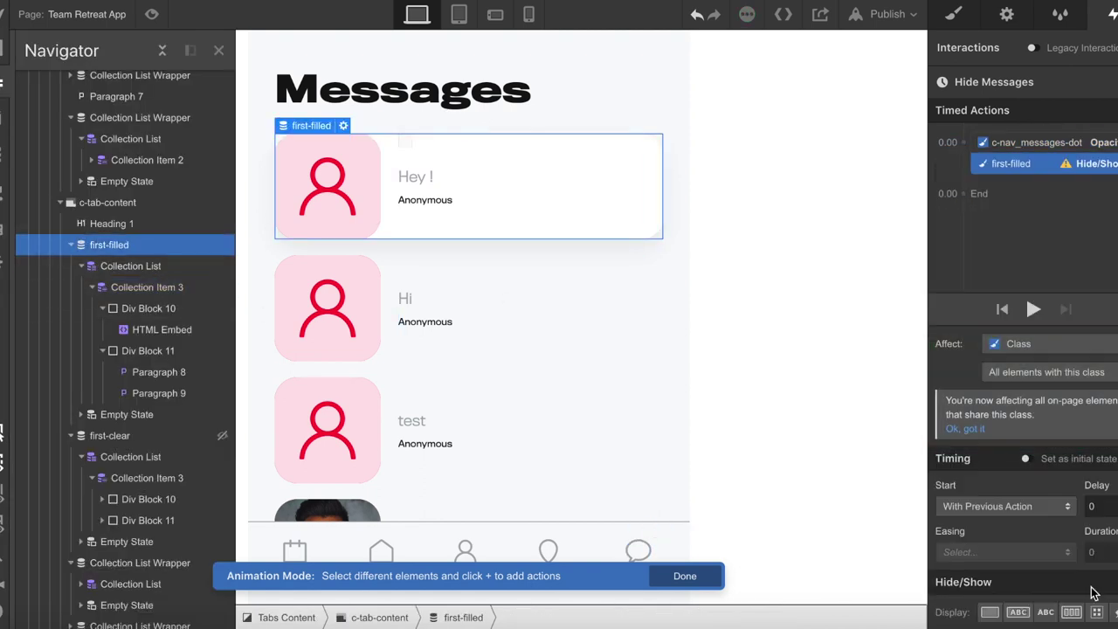
click(113, 435)
click(962, 142)
click(966, 451)
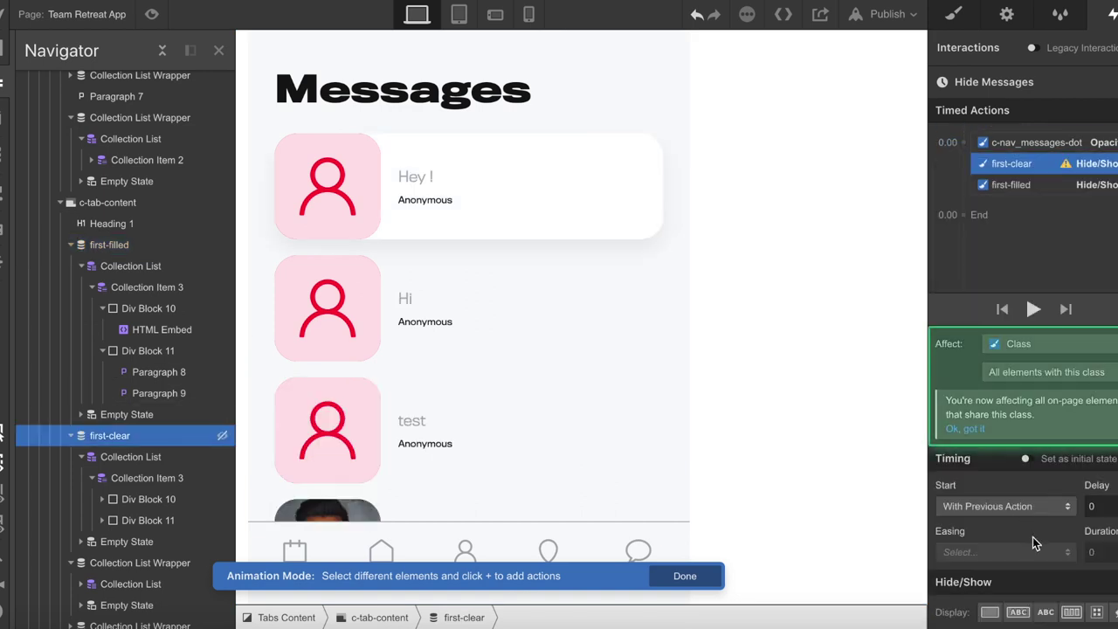
click(685, 576)
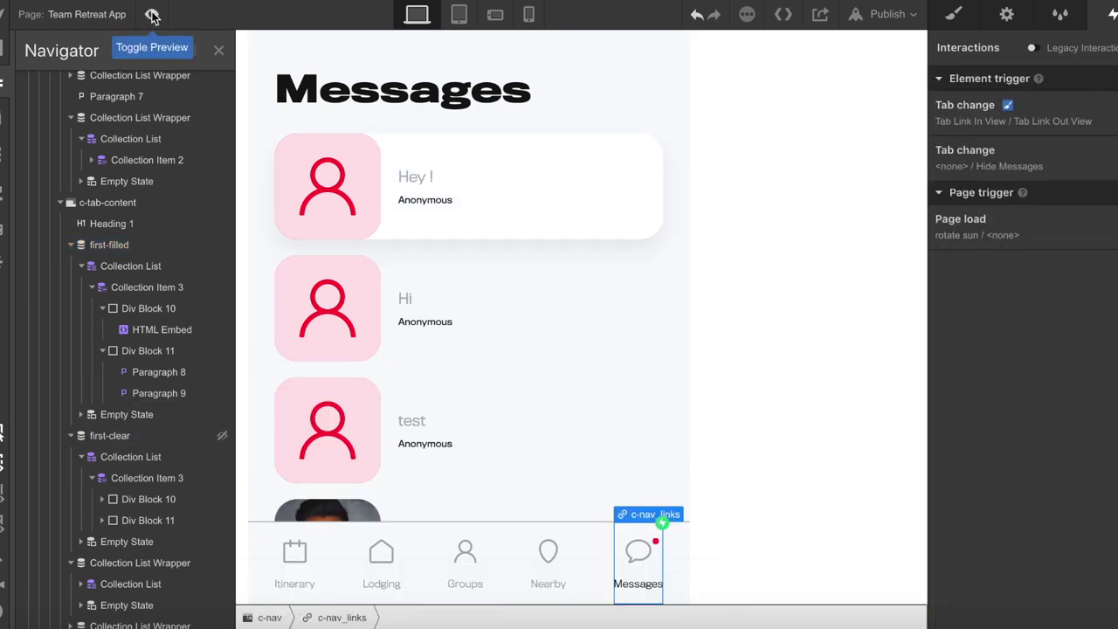
Show the Lodging tab content in the Navigator and collapse the other tab branches.
click(150, 16)
click(150, 15)
click(150, 15)
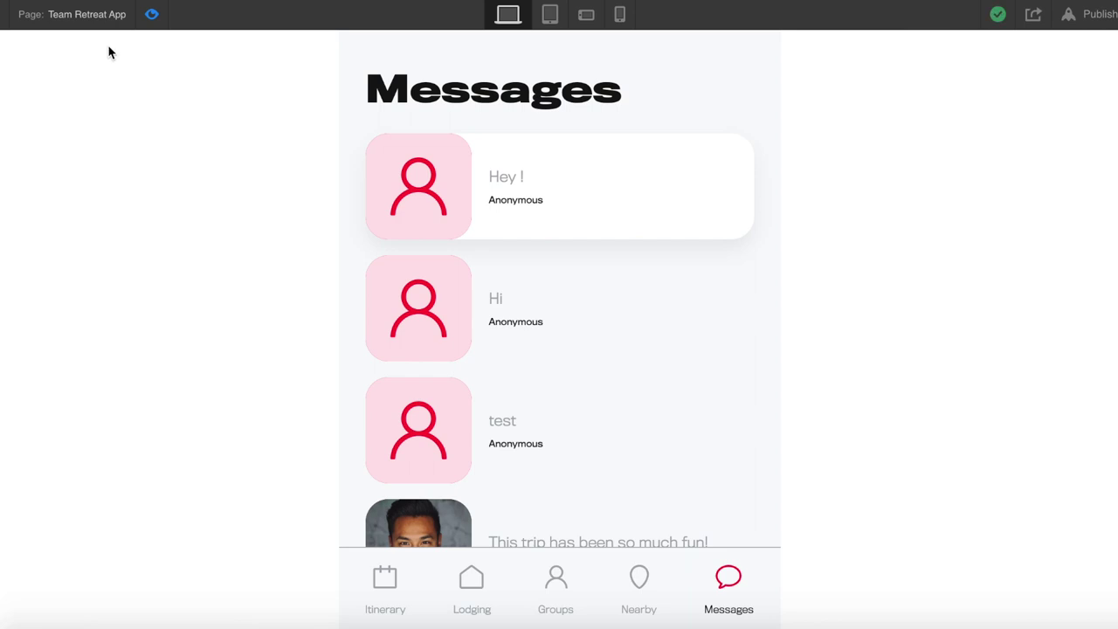
click(150, 15)
key(z)
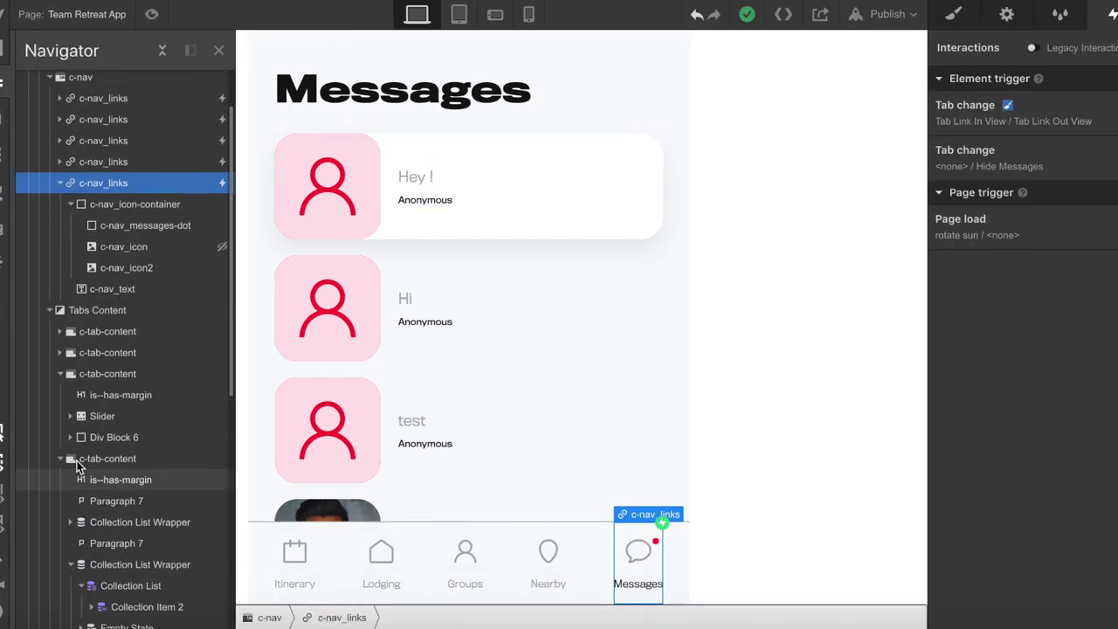
click(48, 350)
click(60, 373)
click(60, 395)
click(61, 416)
Preview switching to Messages, Nearby and back to Messages, then exit preview.
click(150, 15)
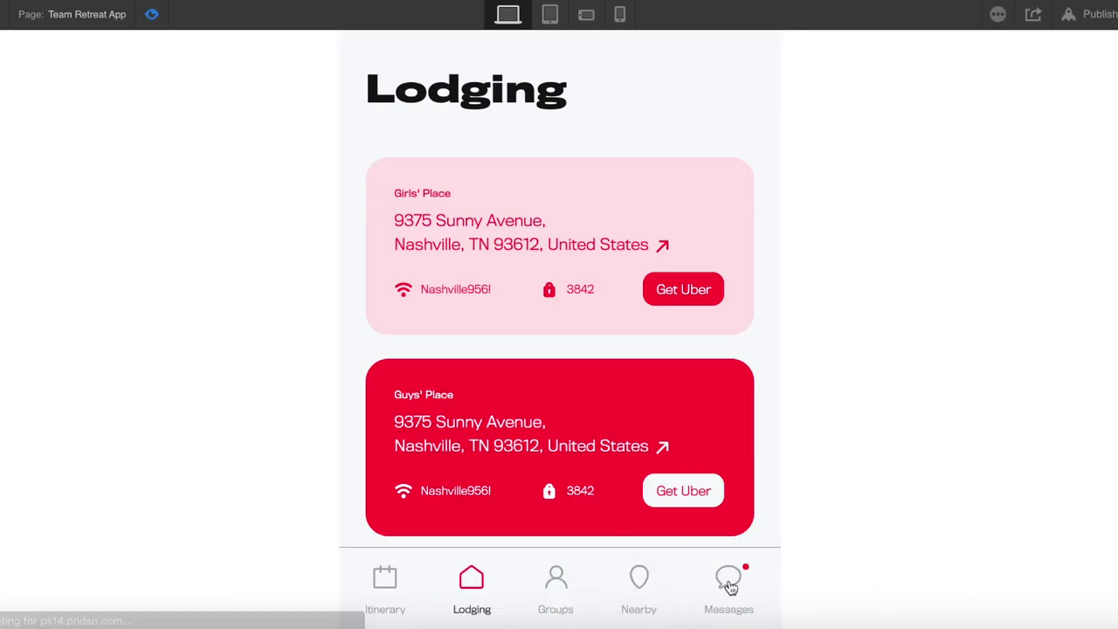
click(734, 586)
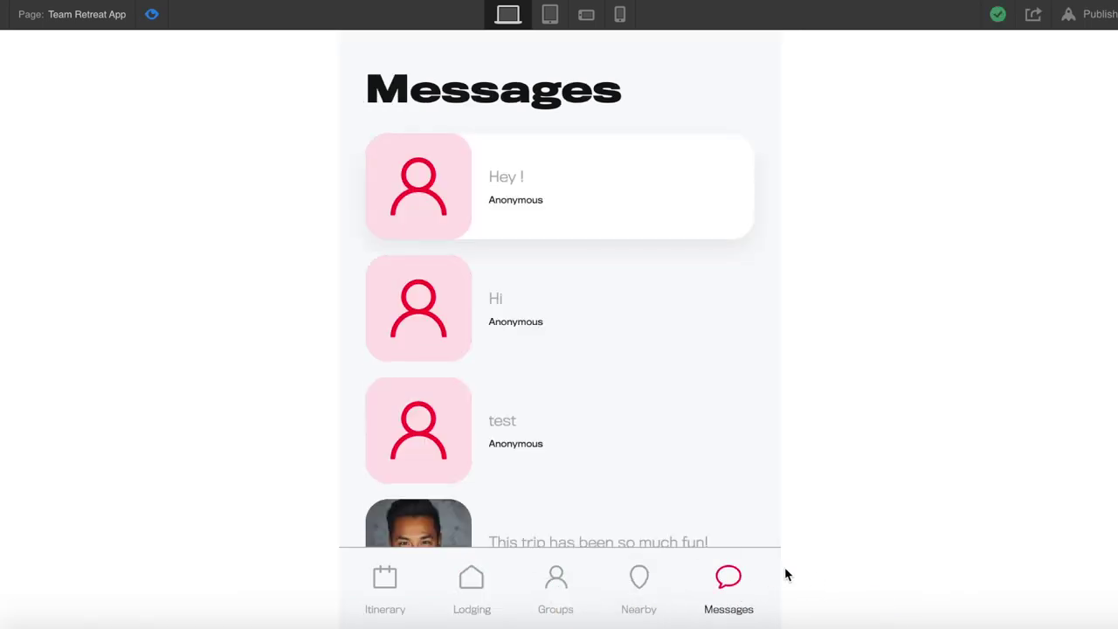
click(633, 593)
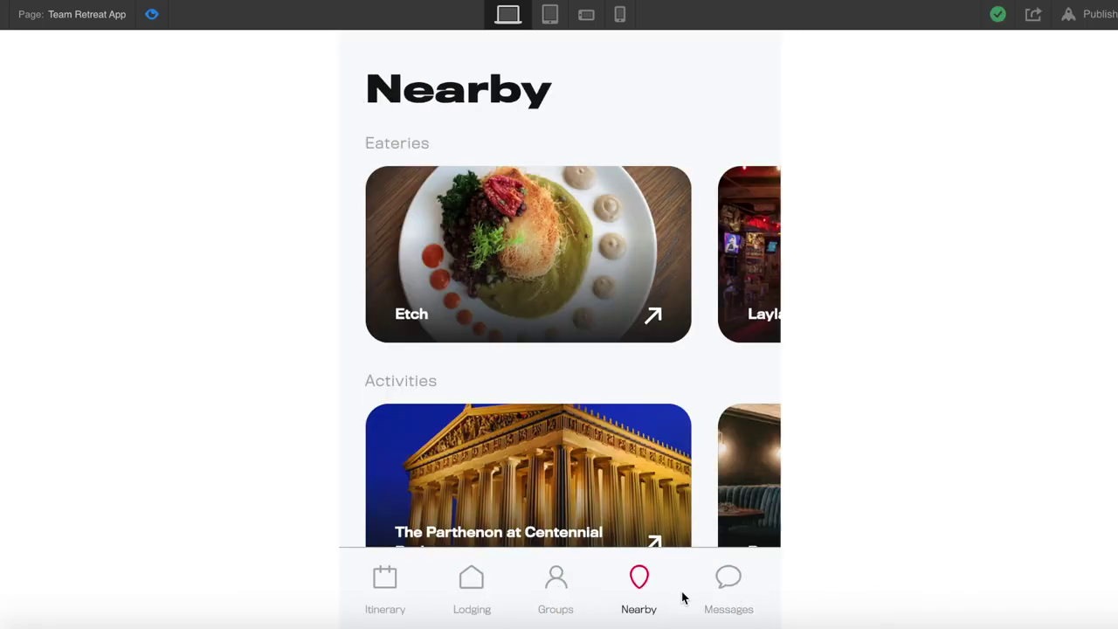
click(732, 592)
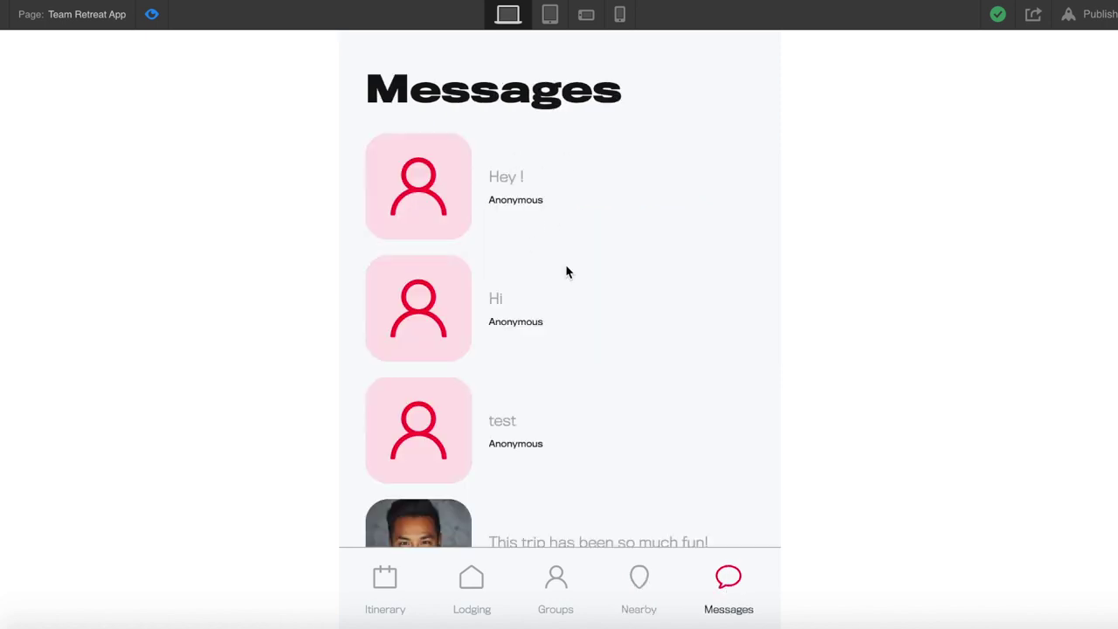
click(151, 18)
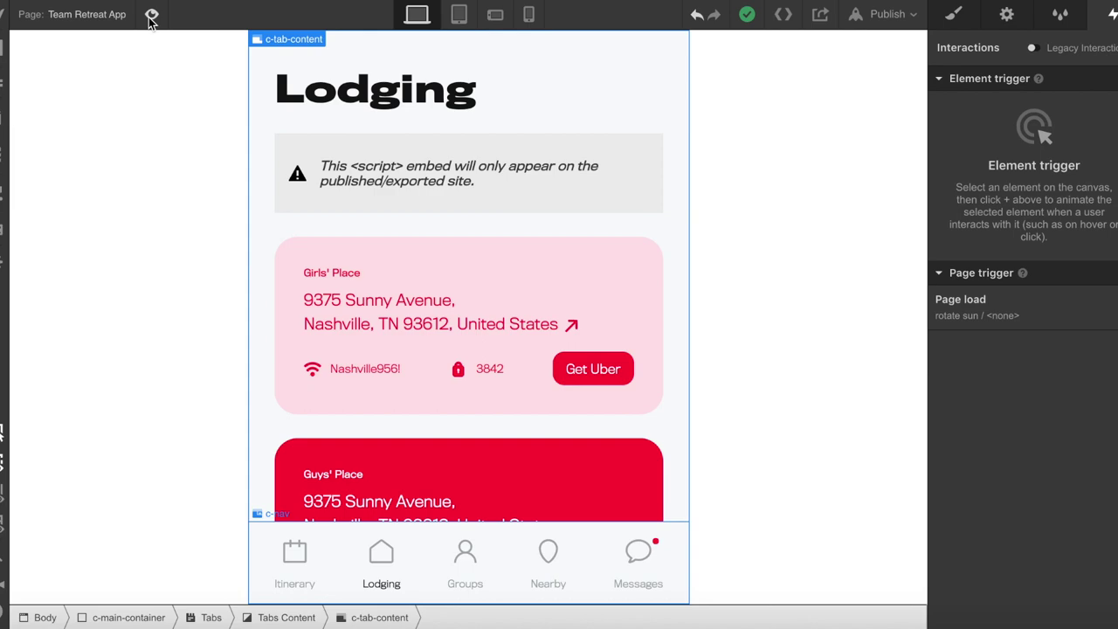
Add a new form block below the cards on the Messages tab.
key(z)
click(96, 417)
scroll(449, 399, down, 10)
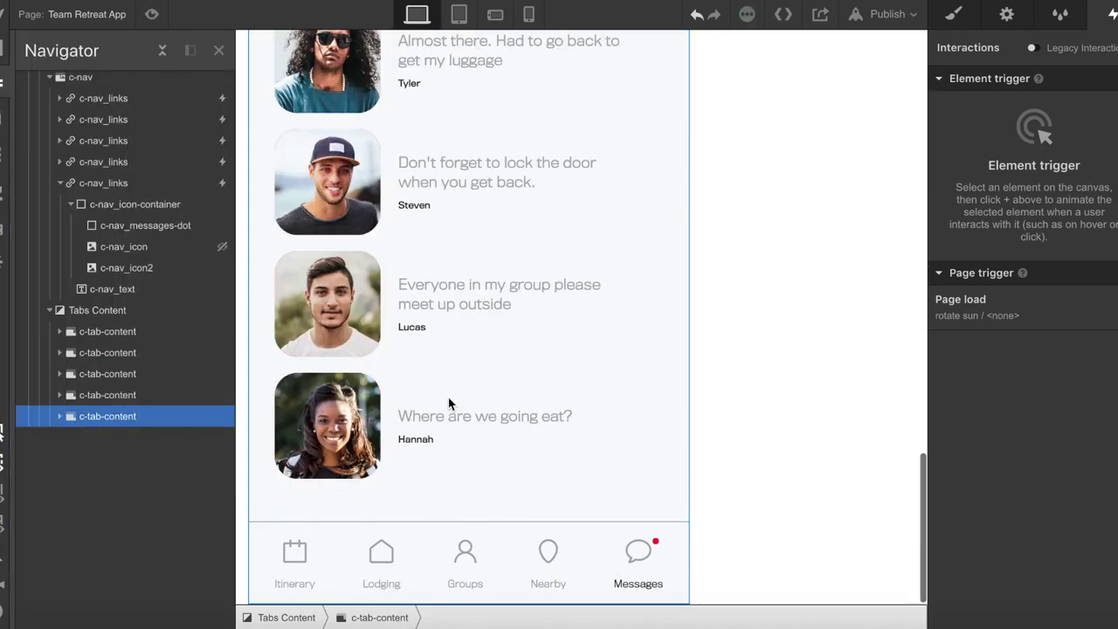
scroll(449, 399, up, 10)
scroll(445, 419, down, 5)
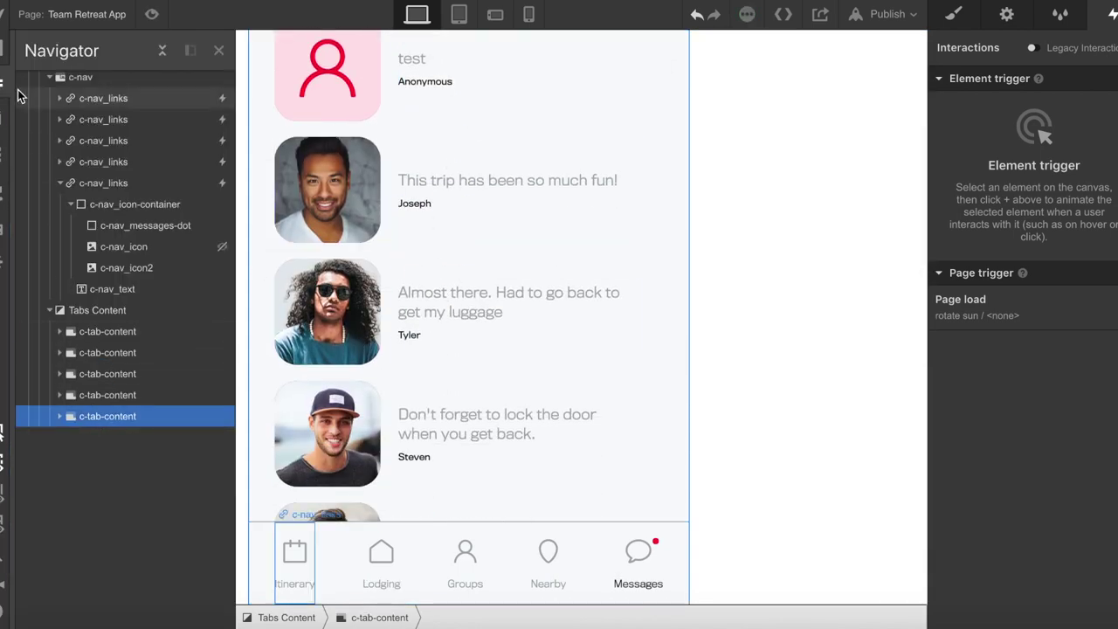
click(4, 48)
scroll(91, 396, down, 3)
scroll(91, 396, up, 3)
scroll(90, 393, down, 6)
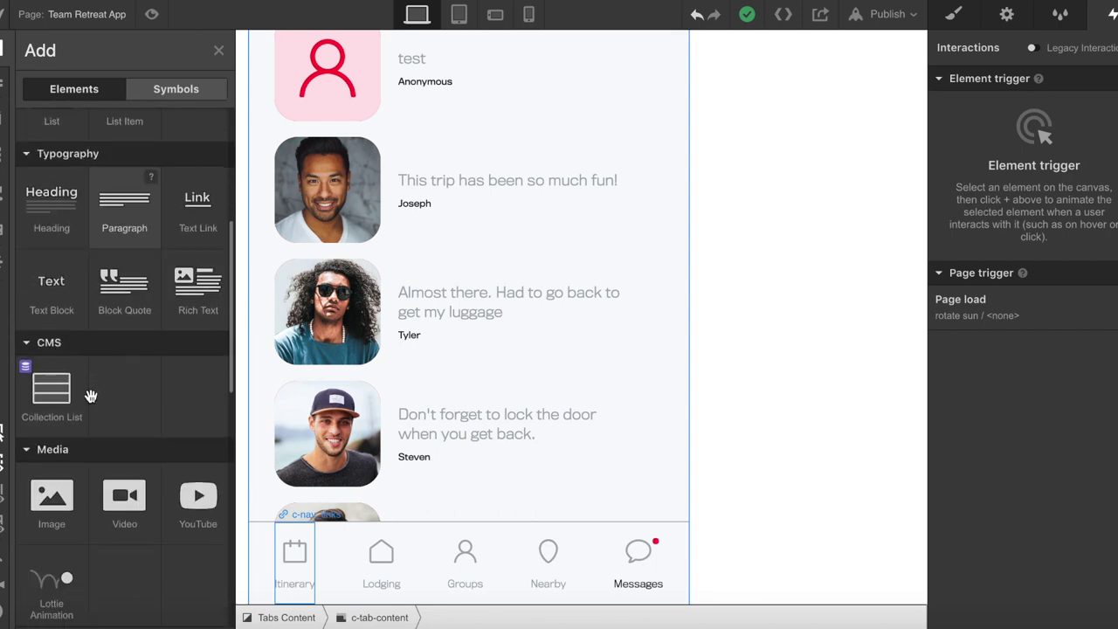
drag(70, 253, 1054, 616)
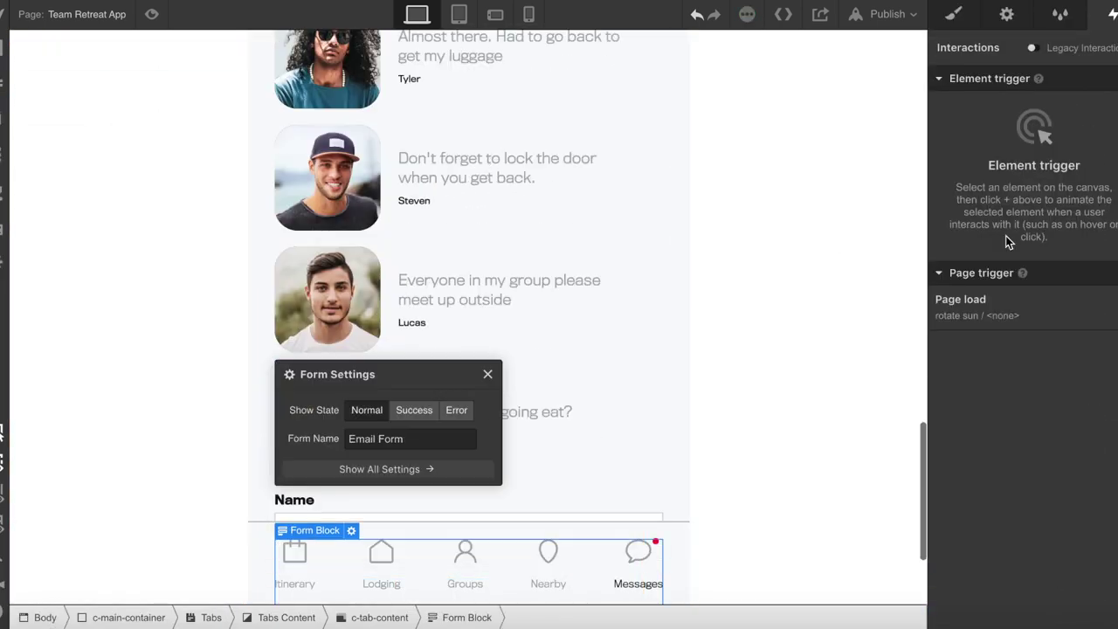
Delete the form's Name label, its field and the Email Address label.
click(332, 327)
key(Delete)
key(Delete)
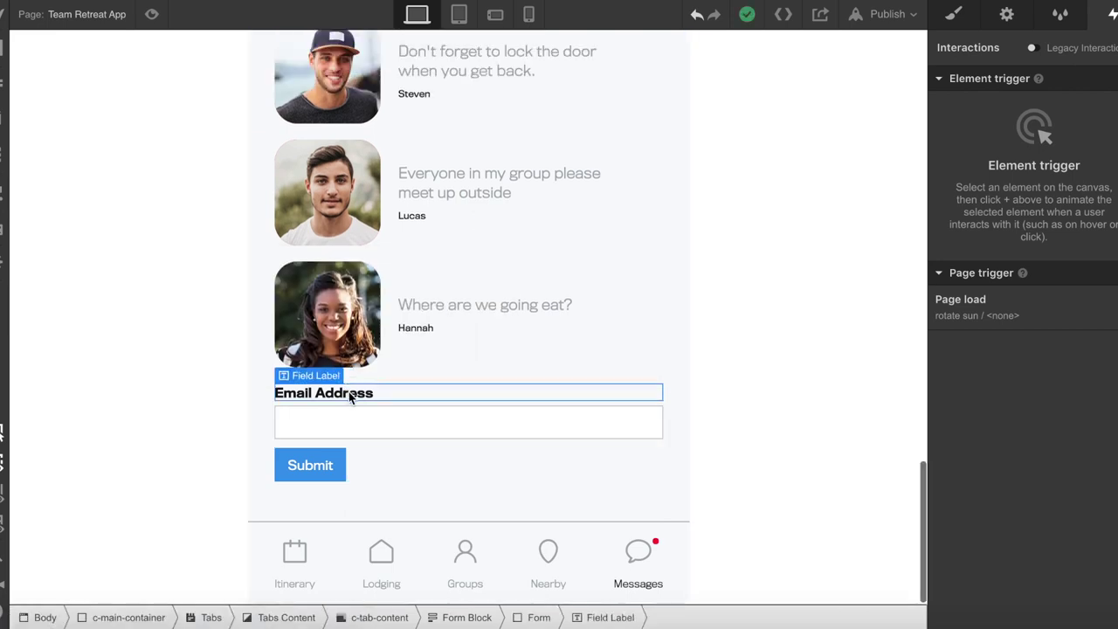
key(Delete)
Make the remaining field plain text, named Message, with placeholder 'Message Group'.
click(347, 397)
click(411, 307)
click(374, 325)
click(322, 250)
click(322, 250)
text(Message)
click(383, 284)
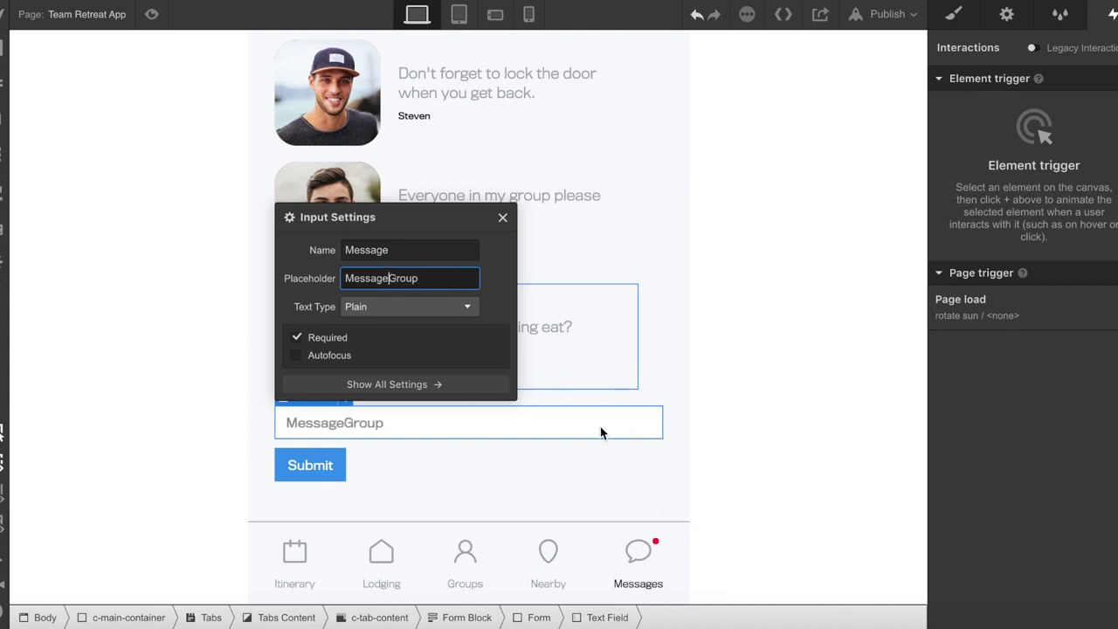
click(328, 465)
Set the Submit button's font size to 0 and its width and height to 40.
click(957, 16)
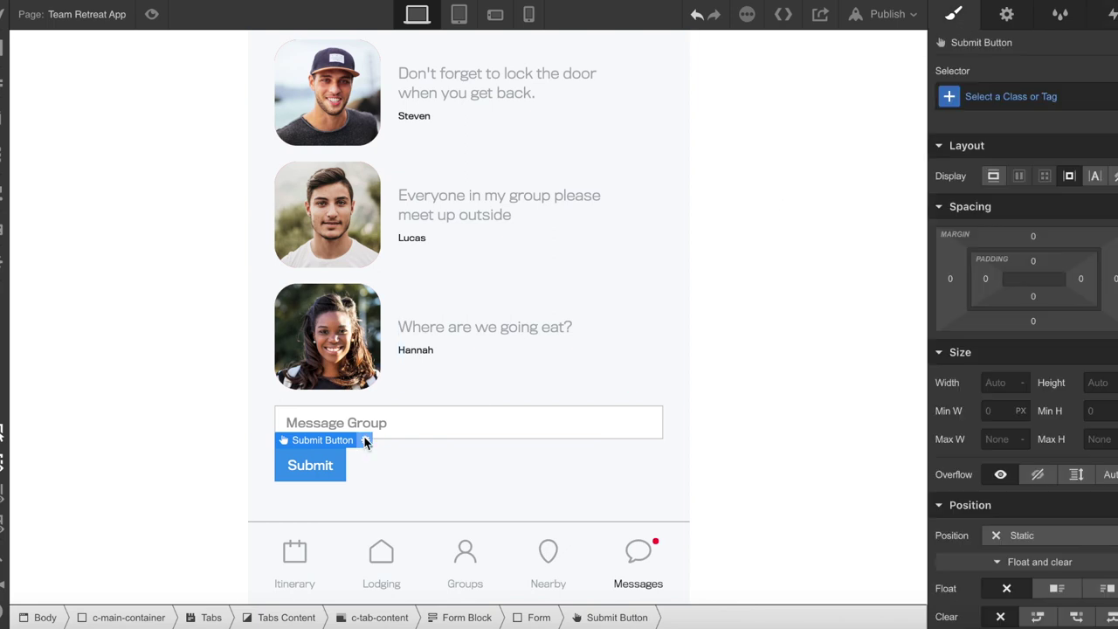
click(366, 439)
scroll(1022, 393, down, 5)
click(990, 407)
text(0)
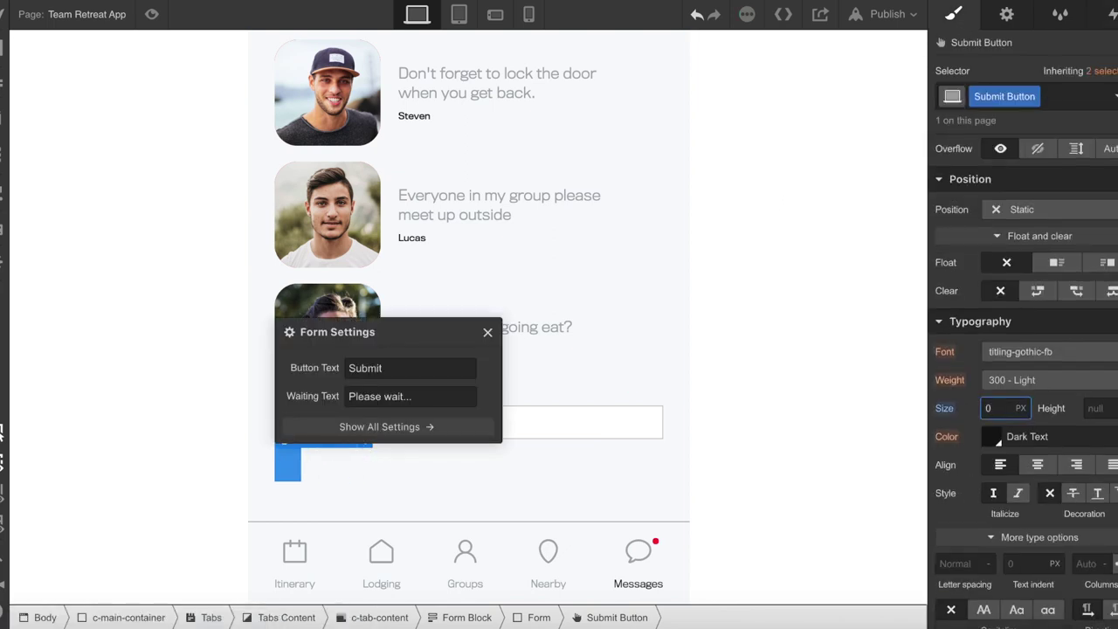
scroll(992, 367, up, 3)
click(995, 251)
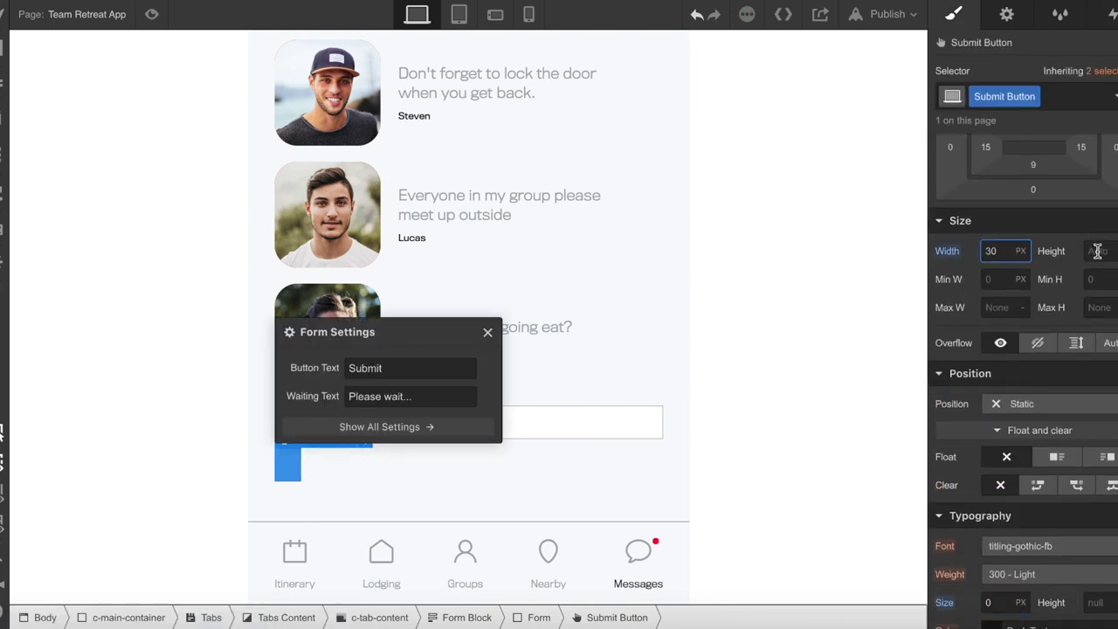
key(Return)
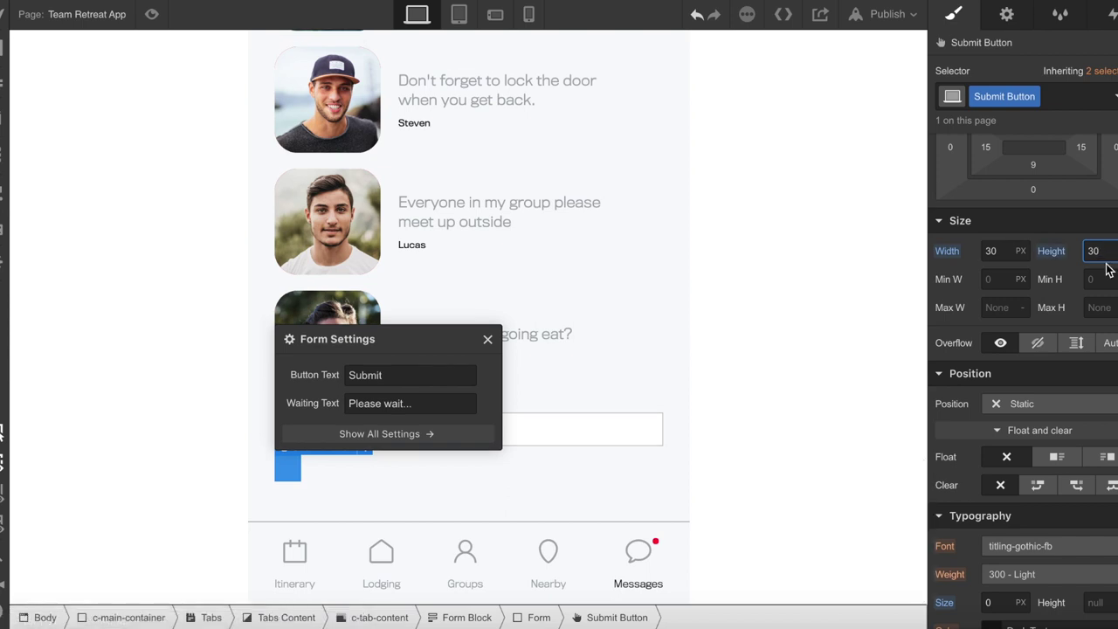
key(shift+Up)
click(1003, 252)
key(shift+Up)
Give the button a #ff0039 background, rounded corners and a straight-arrow.svg background image.
scroll(1022, 367, down, 5)
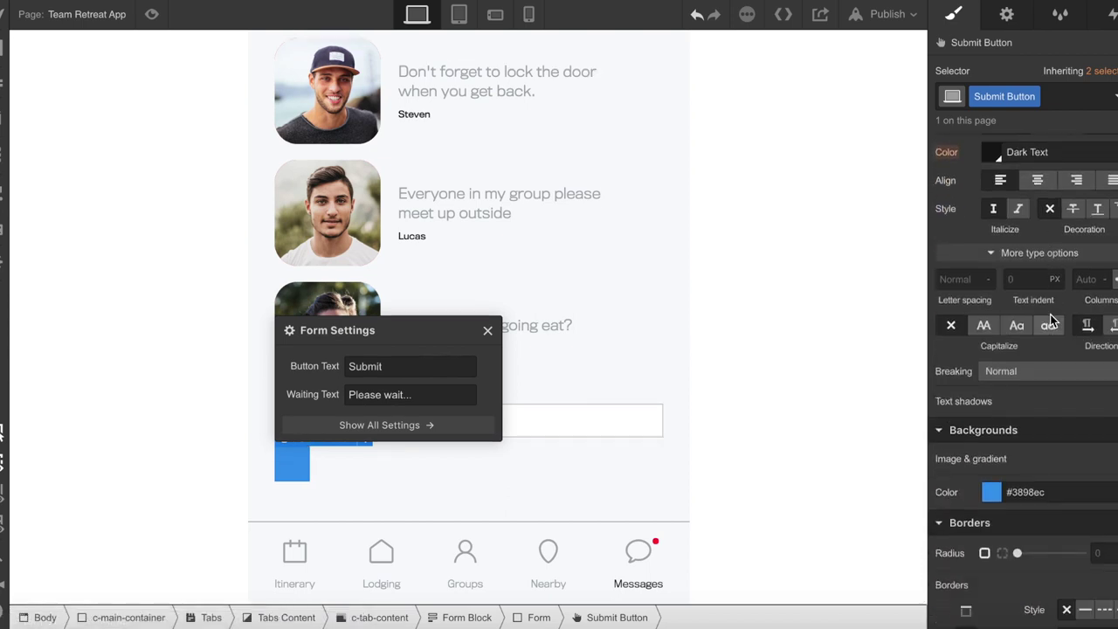
click(996, 487)
click(1068, 356)
click(1104, 450)
drag(1053, 451, 1049, 450)
click(1113, 357)
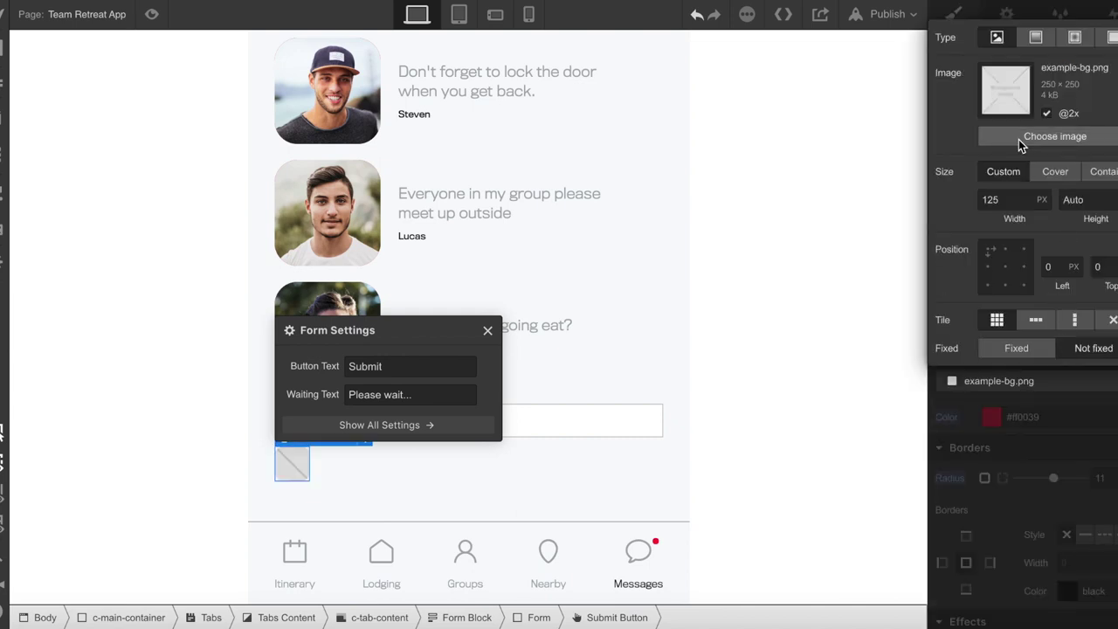
click(1055, 136)
click(55, 264)
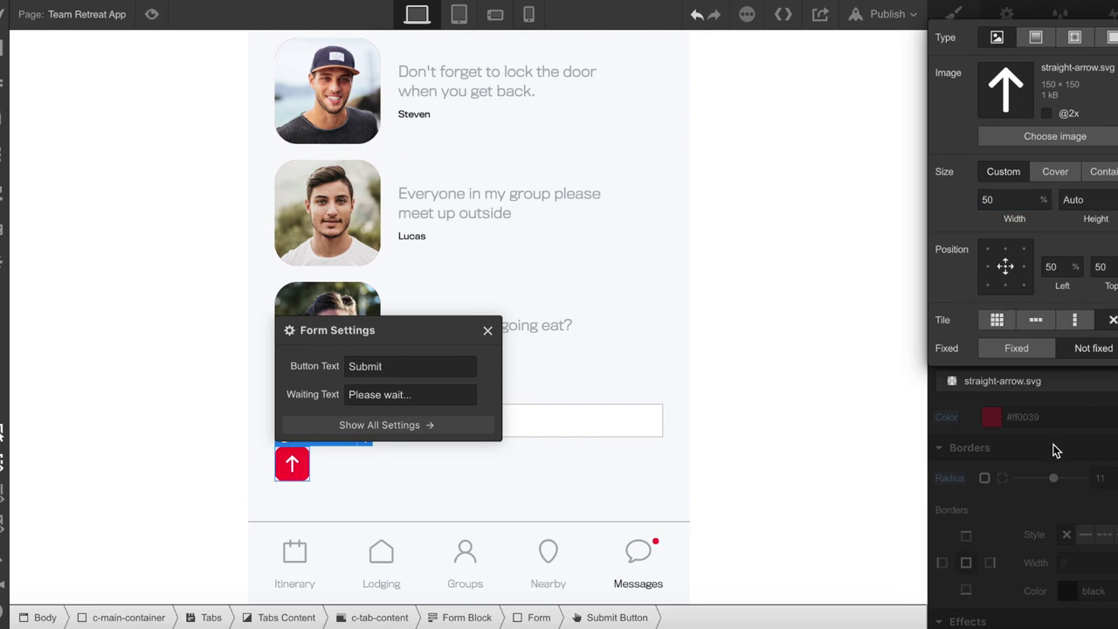
click(562, 472)
Give the Form Block a white background with 30 px top corner radii.
key(p)
key(z)
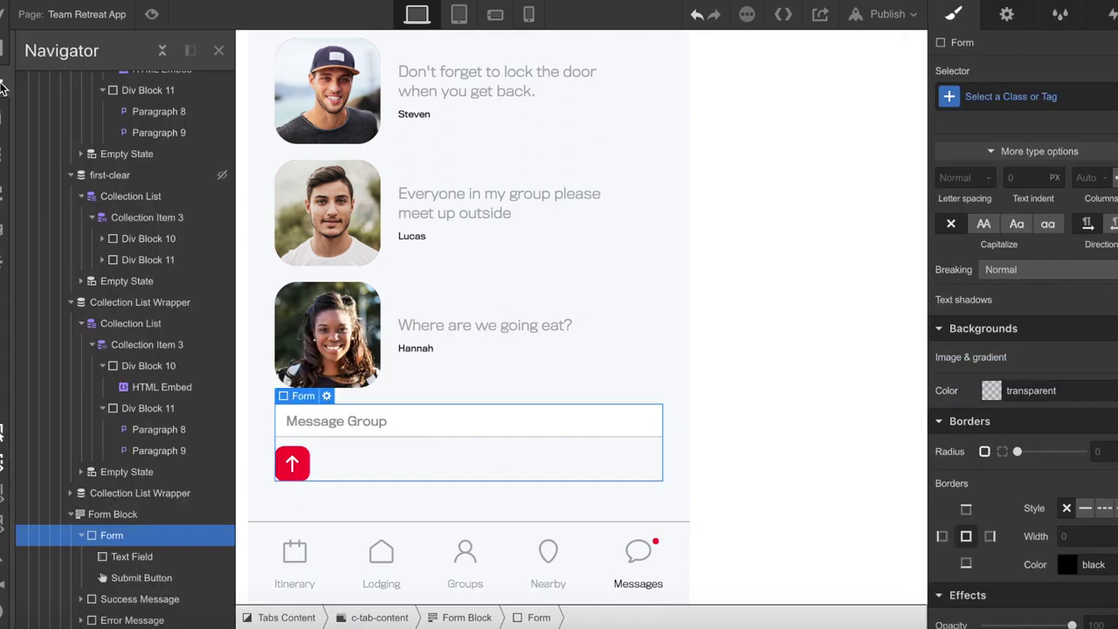
click(157, 514)
click(992, 405)
click(963, 370)
click(1003, 467)
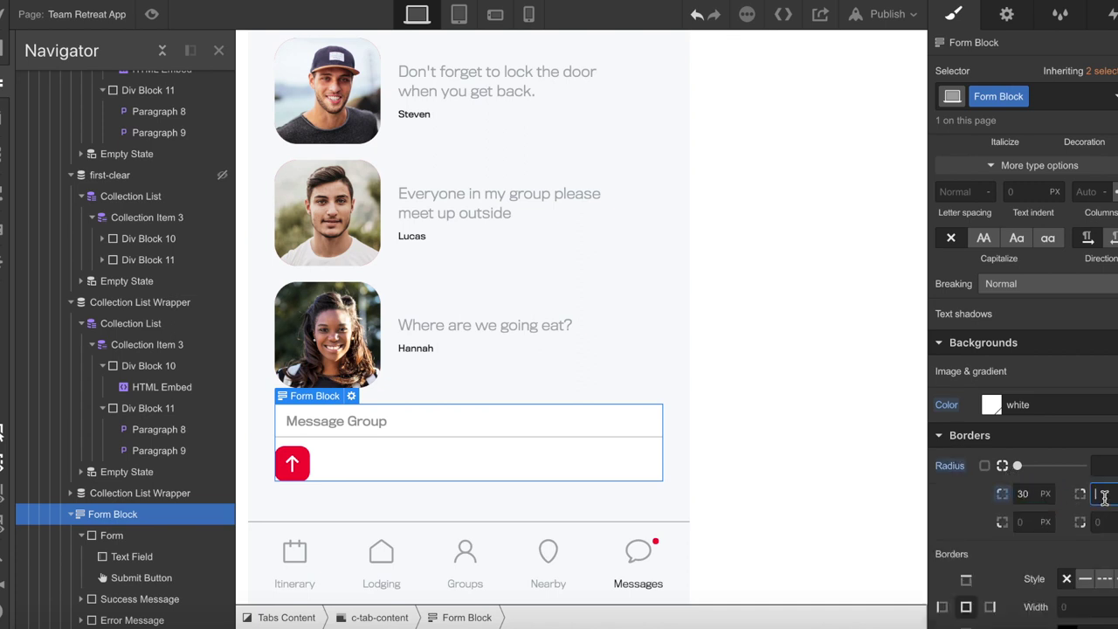
Fix the Form Block along the bottom, 100% max width, raised just above the tab bar.
scroll(1019, 355, down, 5)
click(1035, 429)
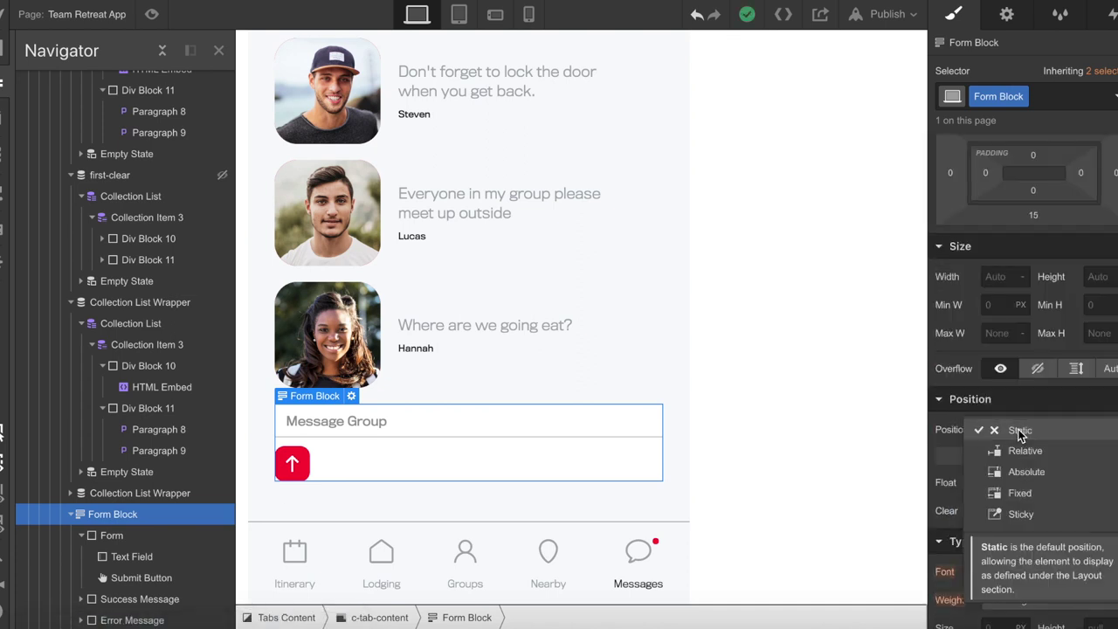
click(1014, 490)
click(1092, 455)
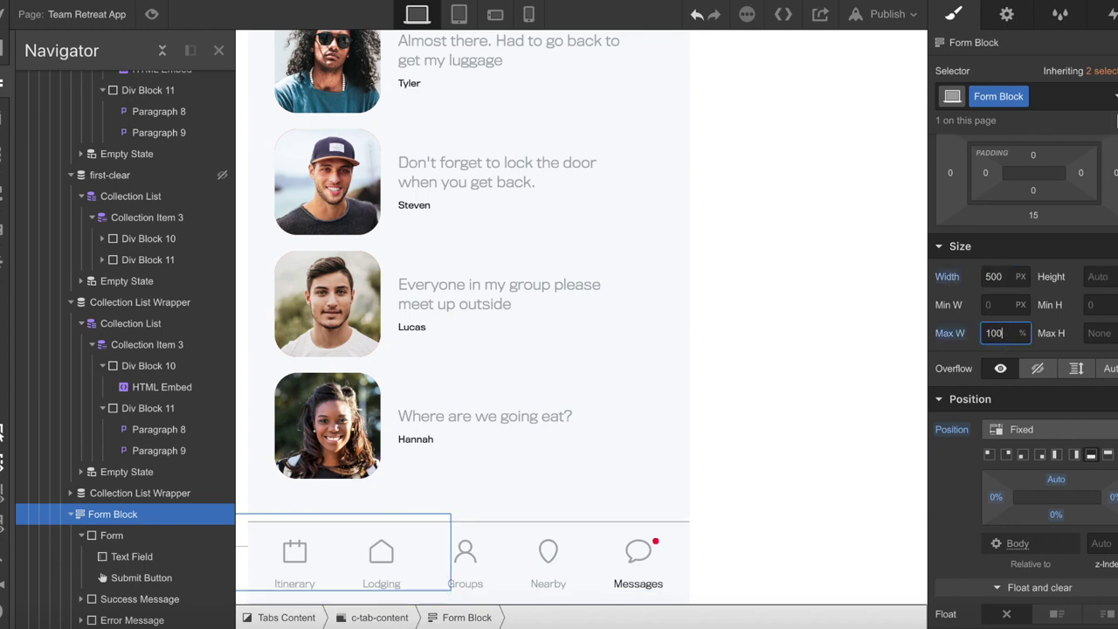
key(Return)
drag(1033, 295, 1042, 523)
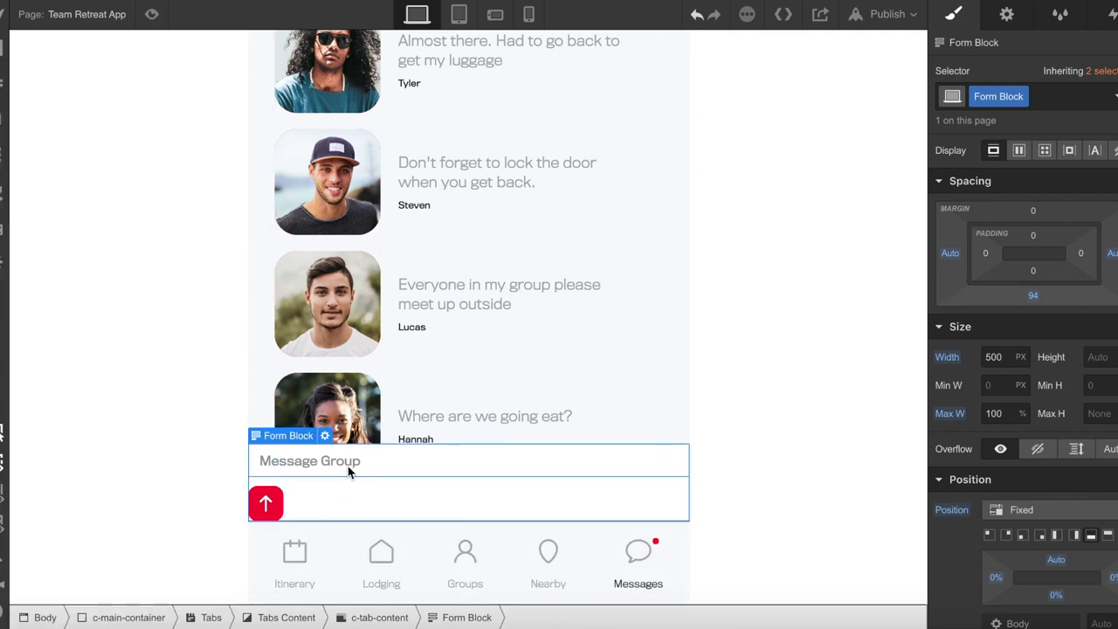
Give the Message text field left padding 30, border width 0, Extra Light weight and 100% width.
click(346, 464)
scroll(1004, 366, up, 4)
scroll(1005, 326, up, 8)
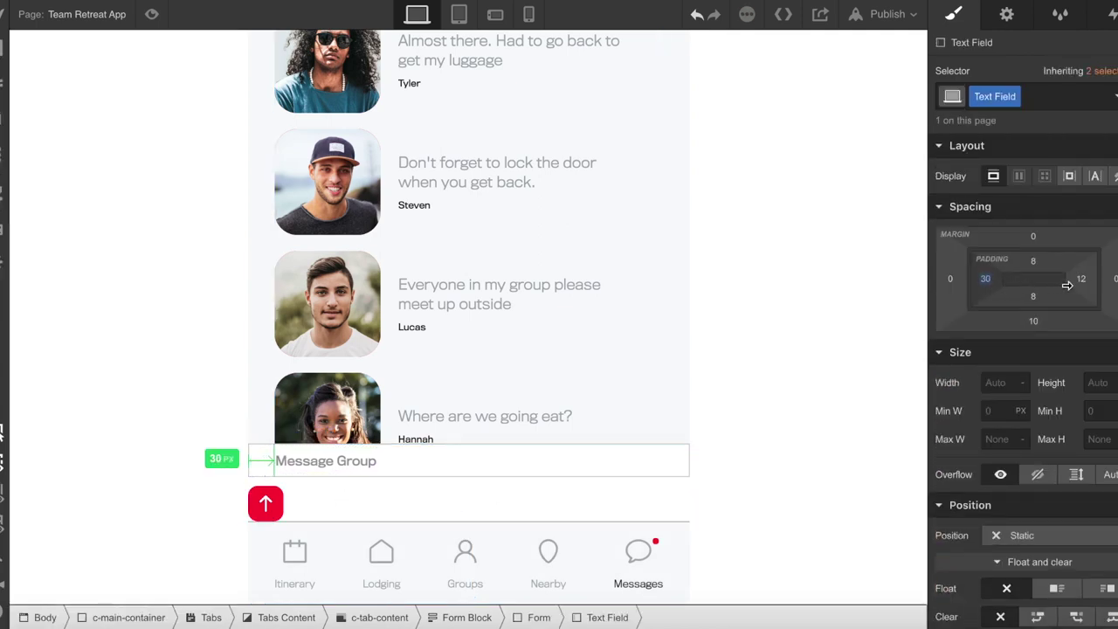
drag(1067, 285, 1068, 285)
scroll(1049, 350, down, 8)
click(1086, 432)
text(0)
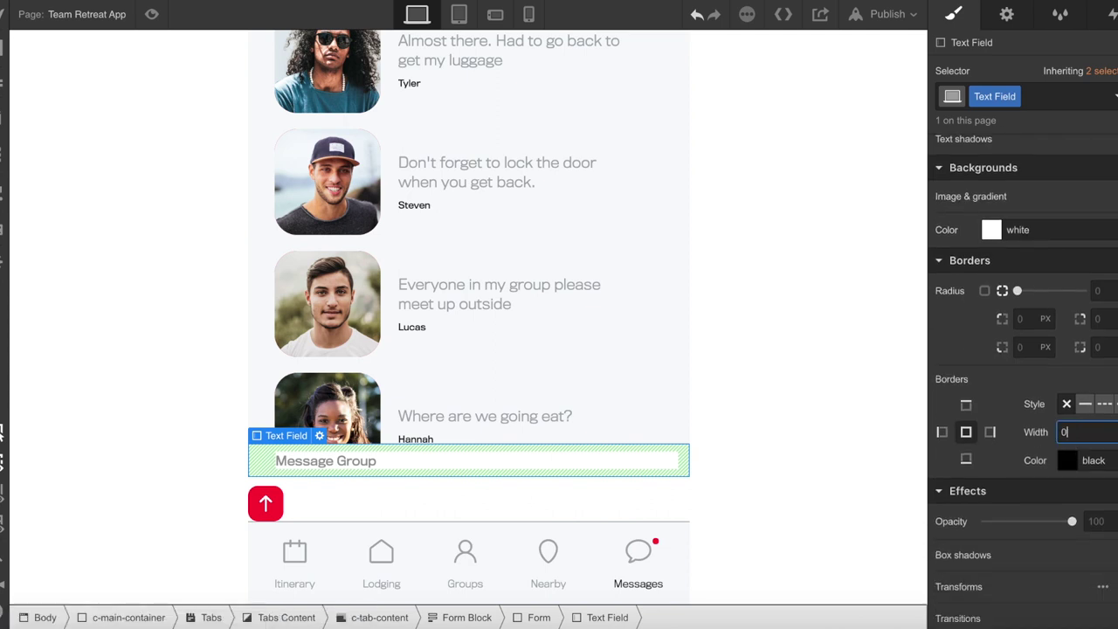
scroll(1048, 349, up, 6)
click(1022, 316)
click(1036, 294)
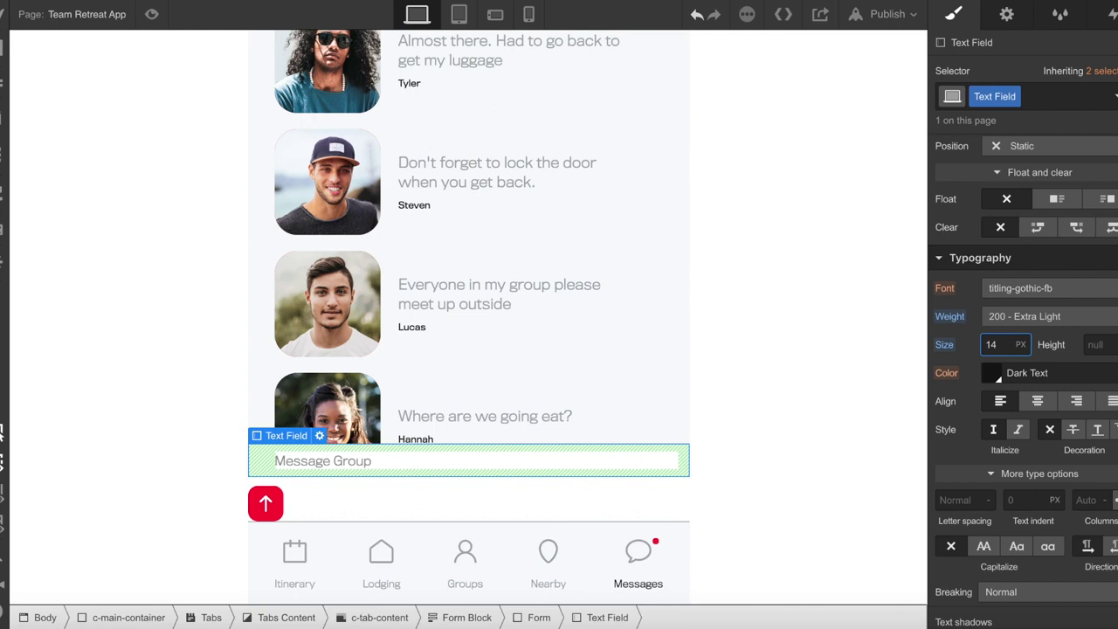
scroll(1031, 321, up, 5)
click(992, 382)
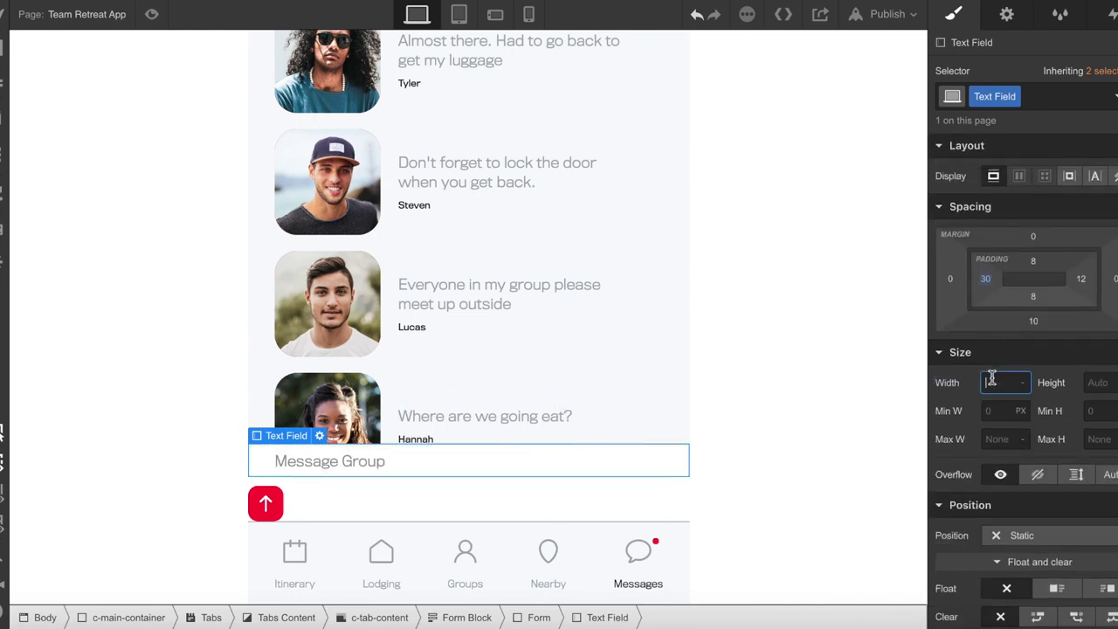
Set the Form to display flex with 22 px vertical and 30 px right padding.
click(584, 507)
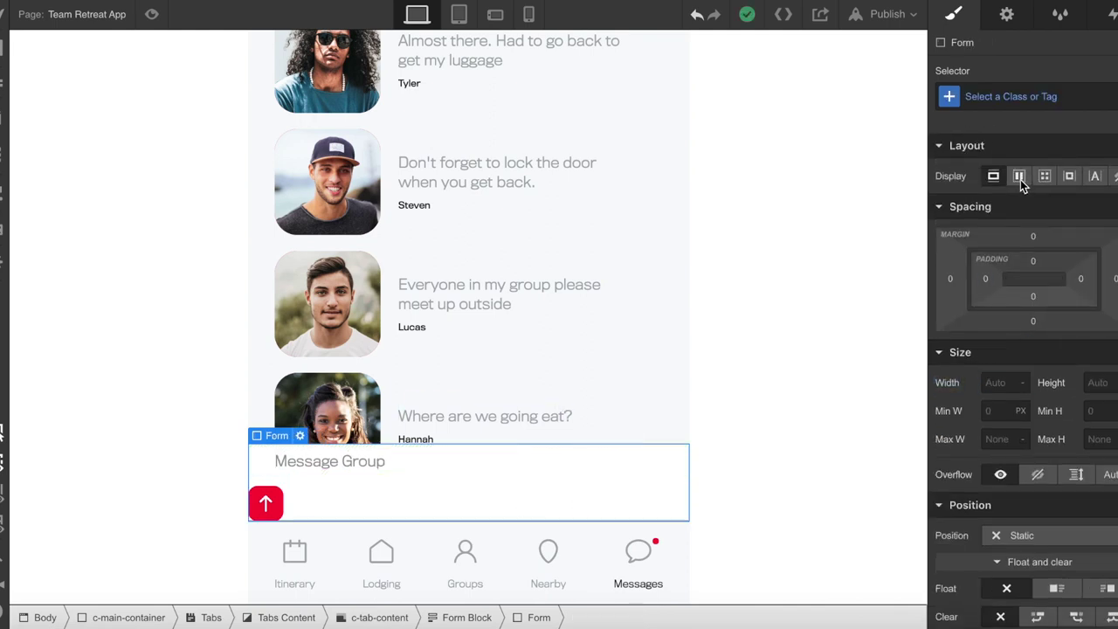
click(1020, 176)
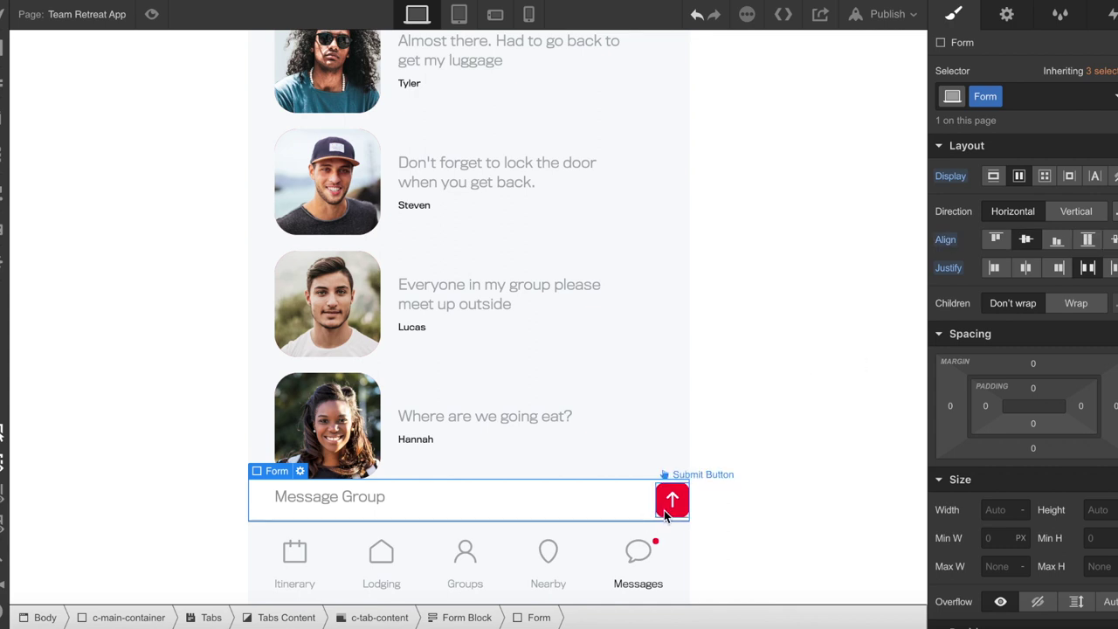
drag(1036, 466, 1031, 437)
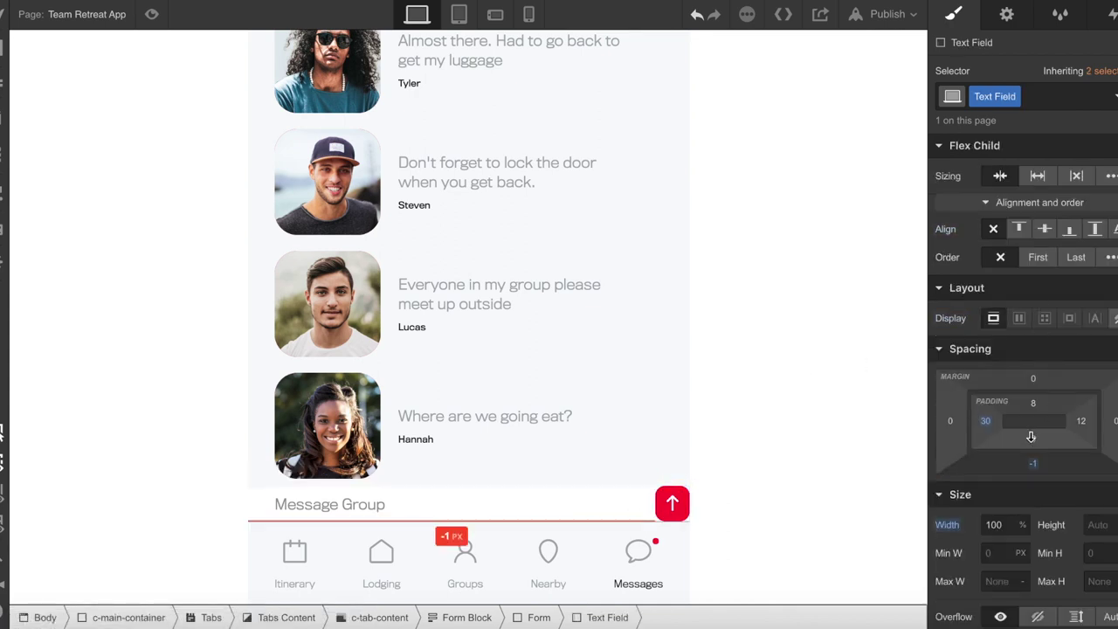
key(p)
key(z)
click(111, 534)
drag(1038, 391, 1034, 440)
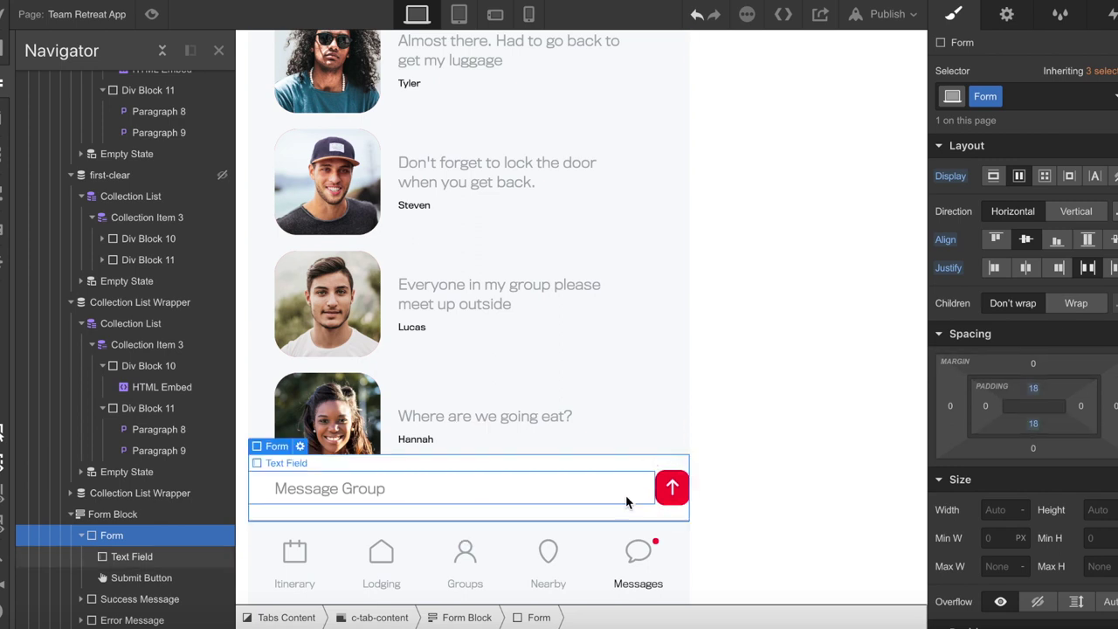
drag(1081, 405, 1040, 403)
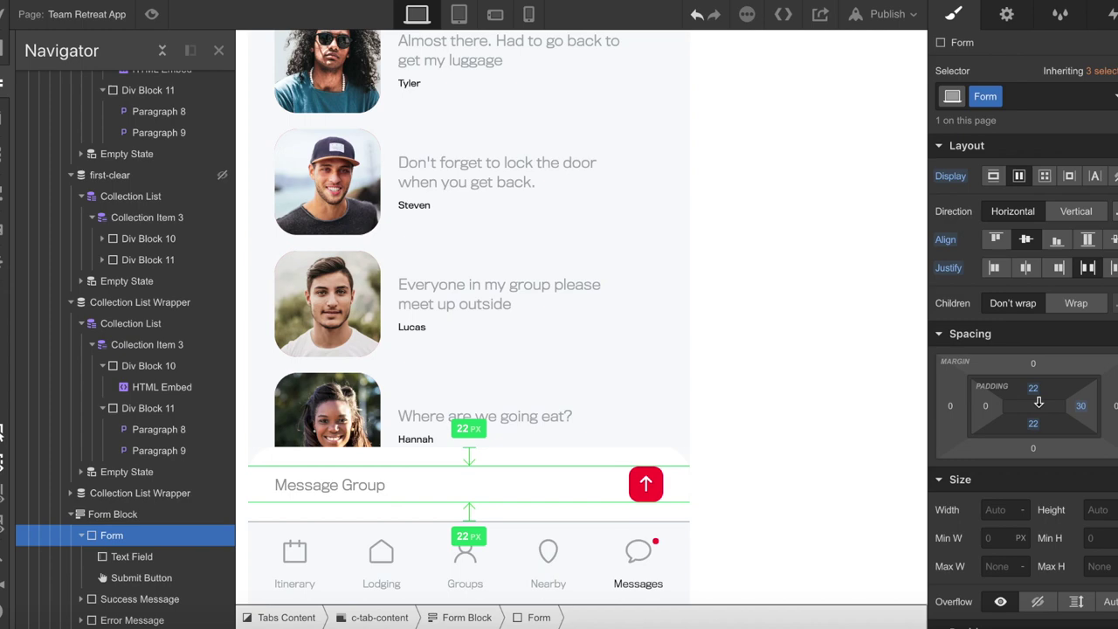
scroll(1073, 351, down, 5)
scroll(1074, 351, down, 4)
Add an upward outer box shadow to the Form Block and increase its distance.
click(1112, 439)
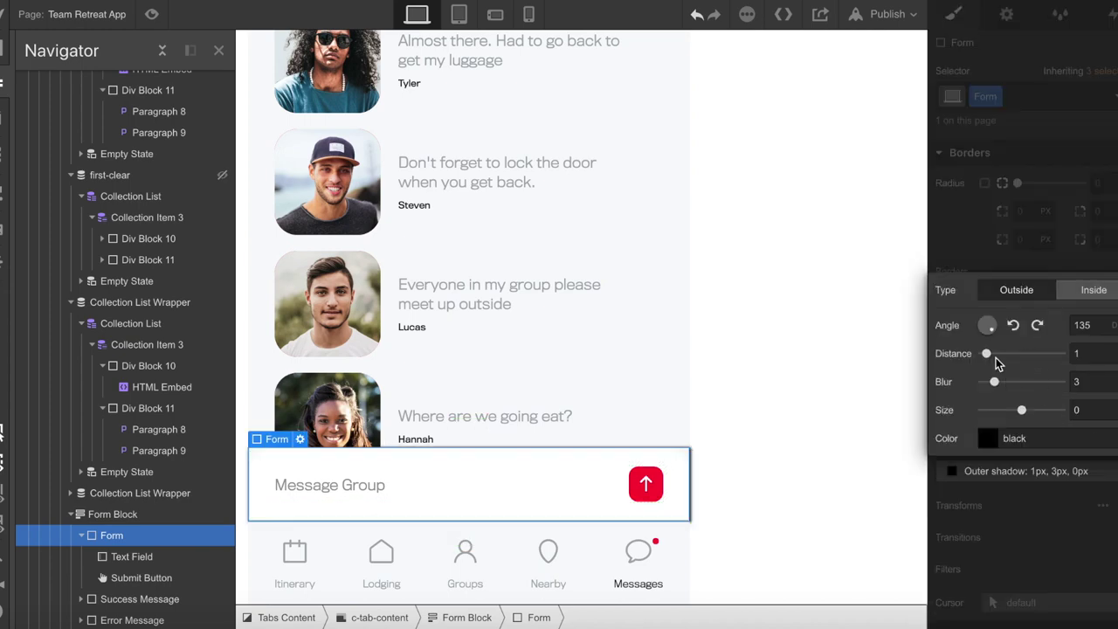
key(Escape)
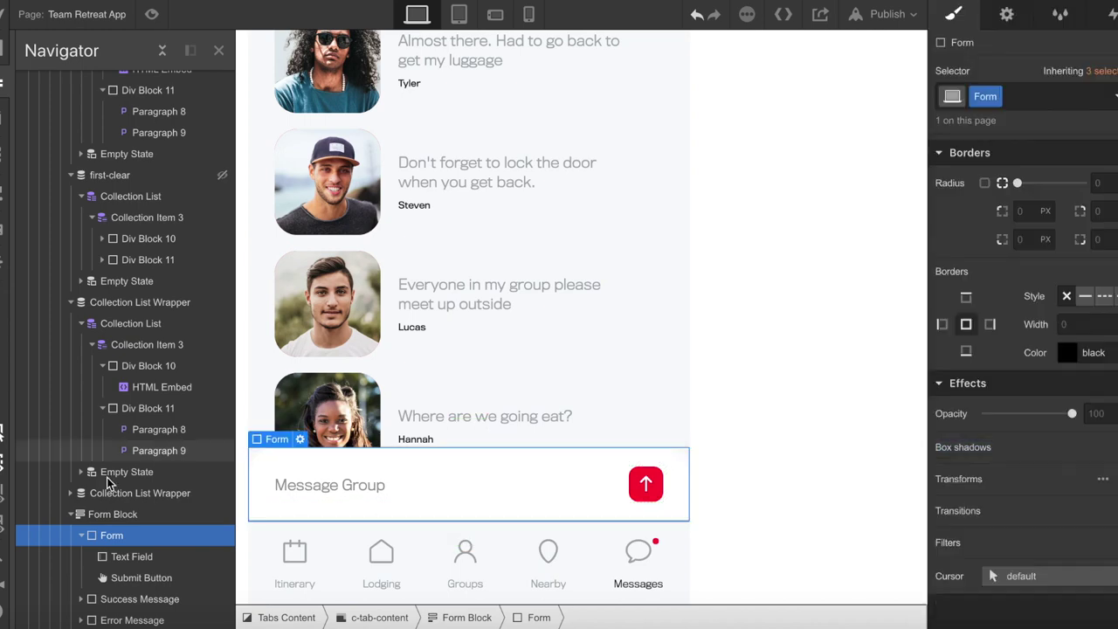
click(112, 514)
scroll(1001, 416, up, 3)
scroll(999, 410, down, 3)
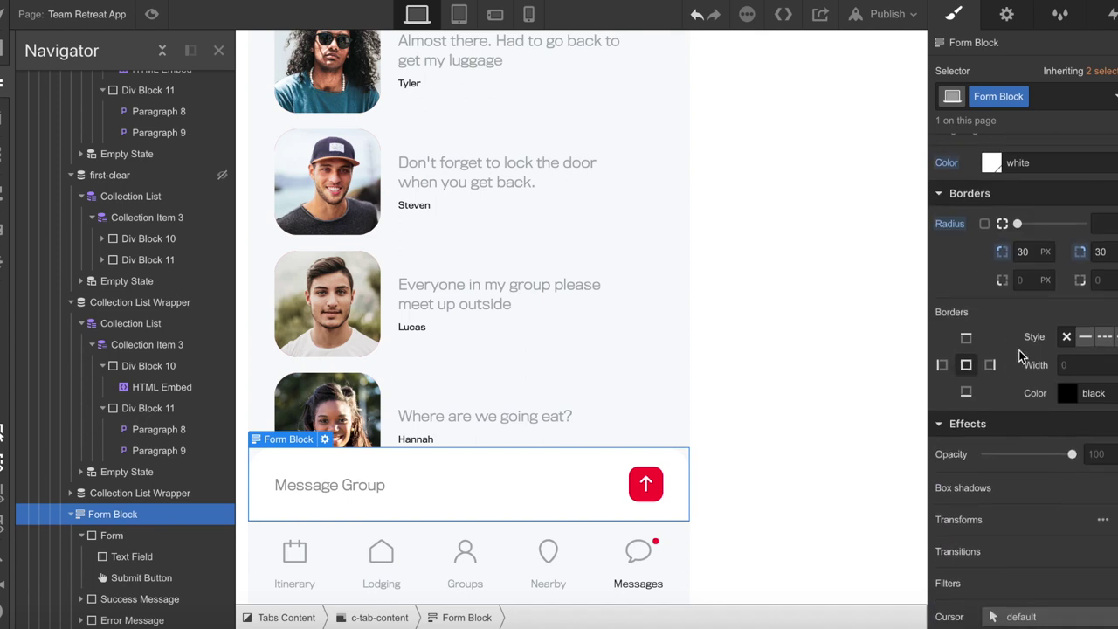
click(1113, 488)
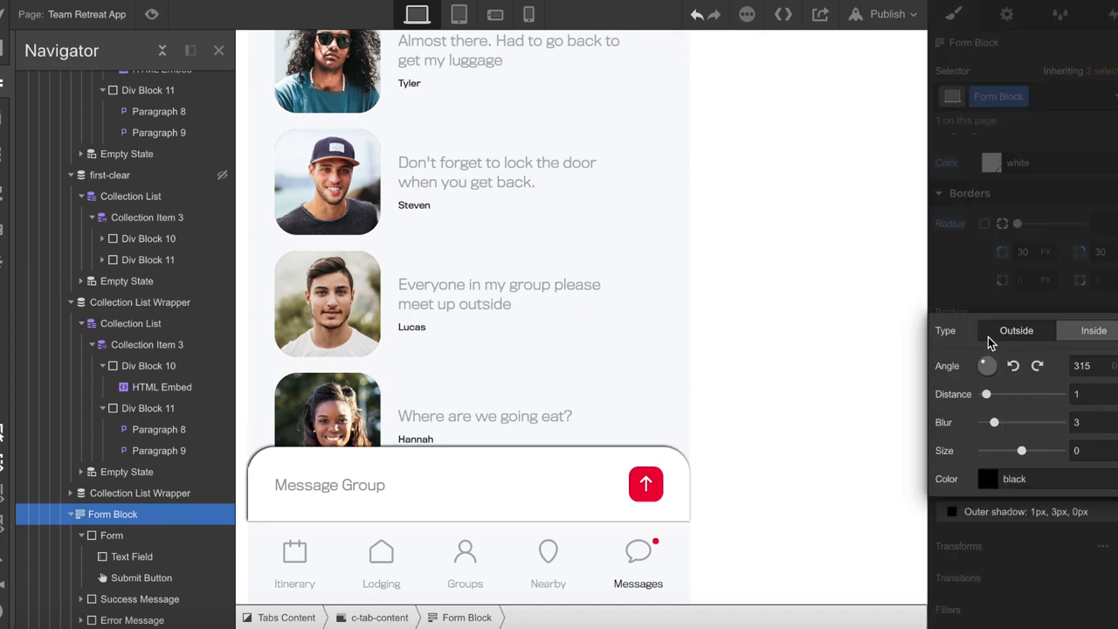
drag(987, 394, 1097, 426)
Drag the shadow colour's alpha down so the shadow is nearly transparent.
click(985, 483)
drag(996, 361, 980, 358)
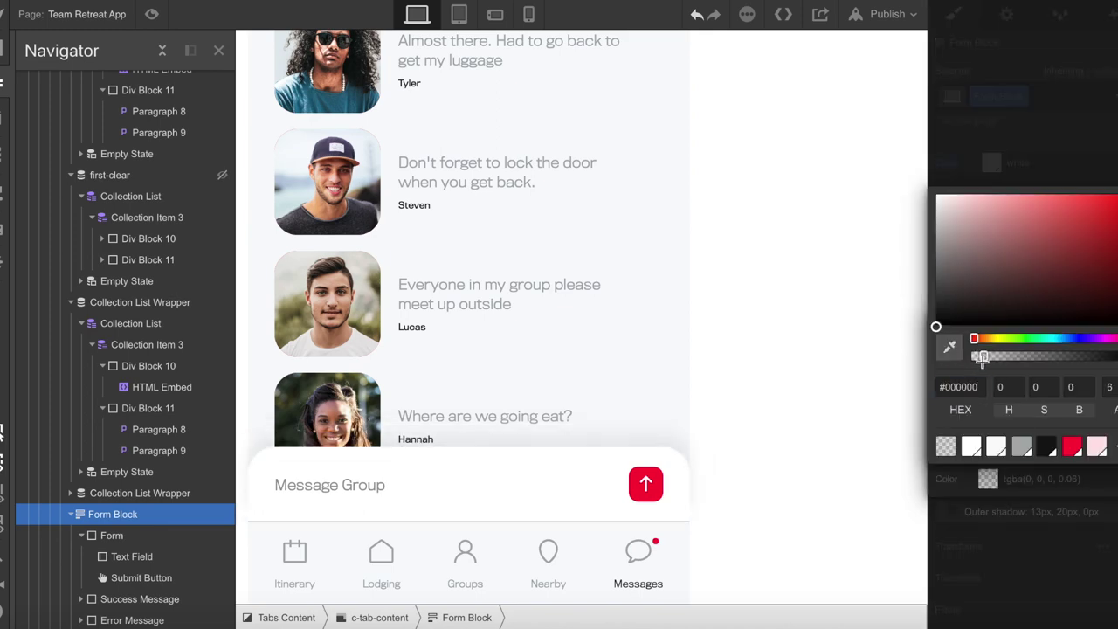
click(999, 546)
click(987, 262)
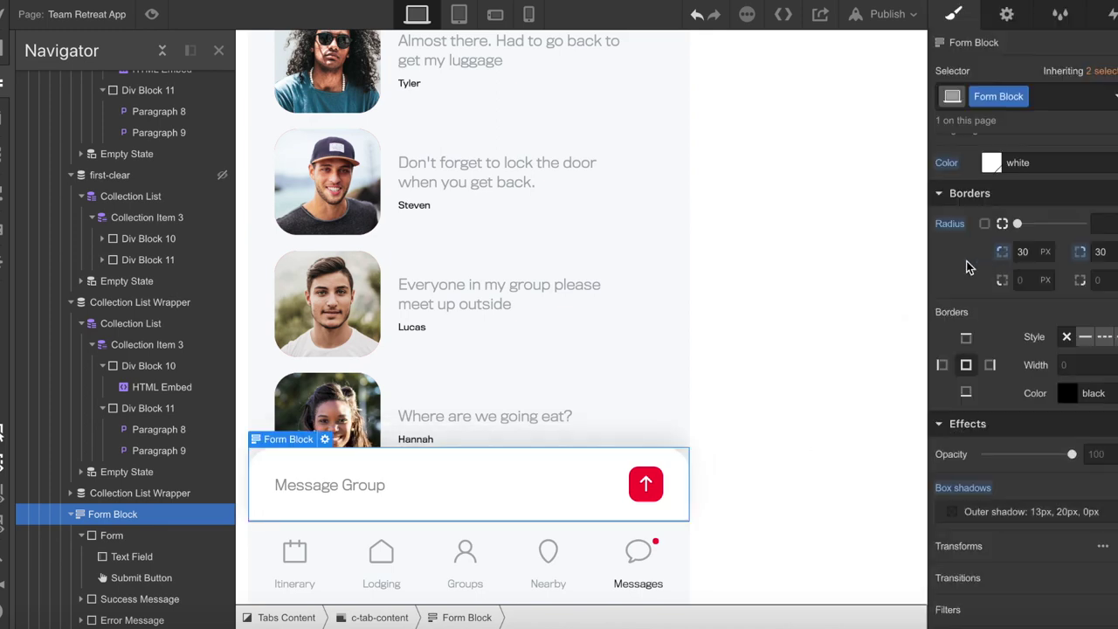
scroll(1031, 288, up, 10)
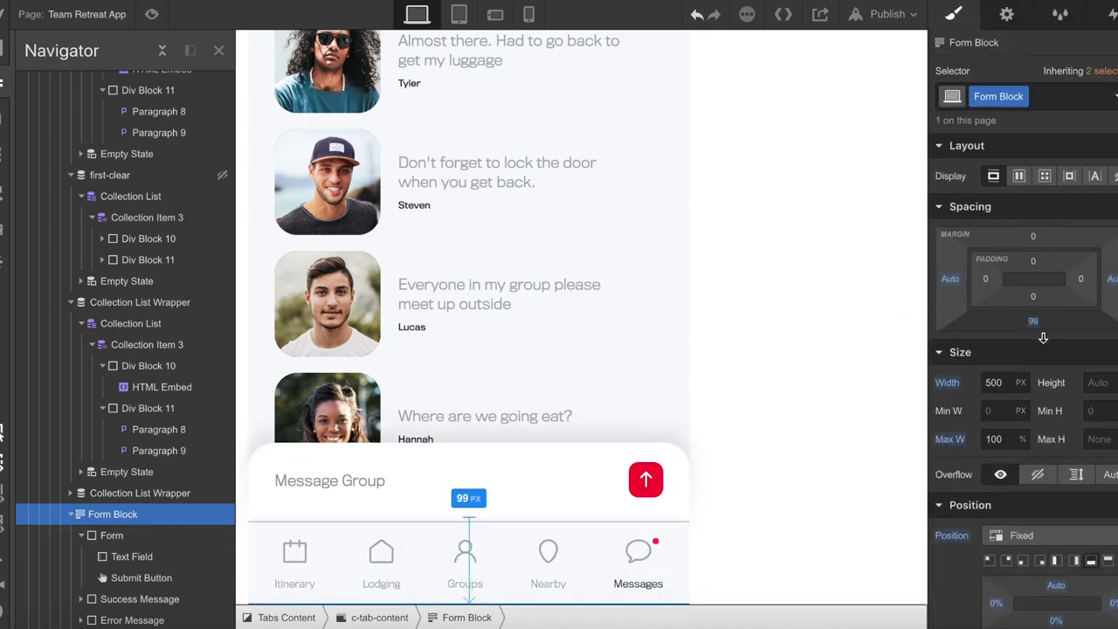
Show the form's Success state and give the success message a white background.
key(d)
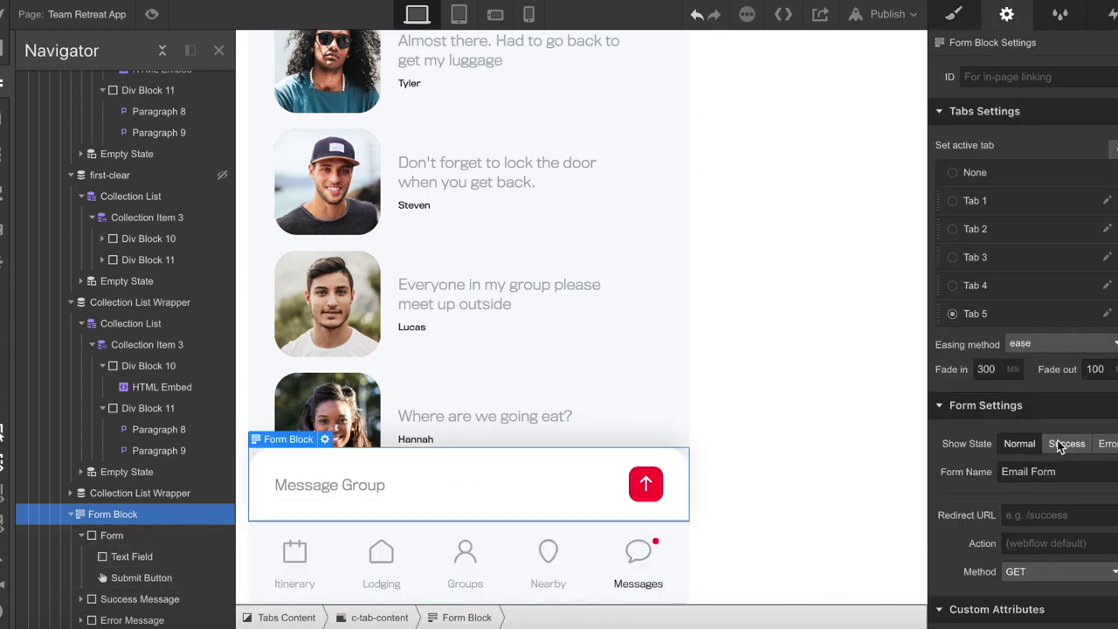
click(1067, 443)
click(657, 496)
click(953, 14)
click(987, 477)
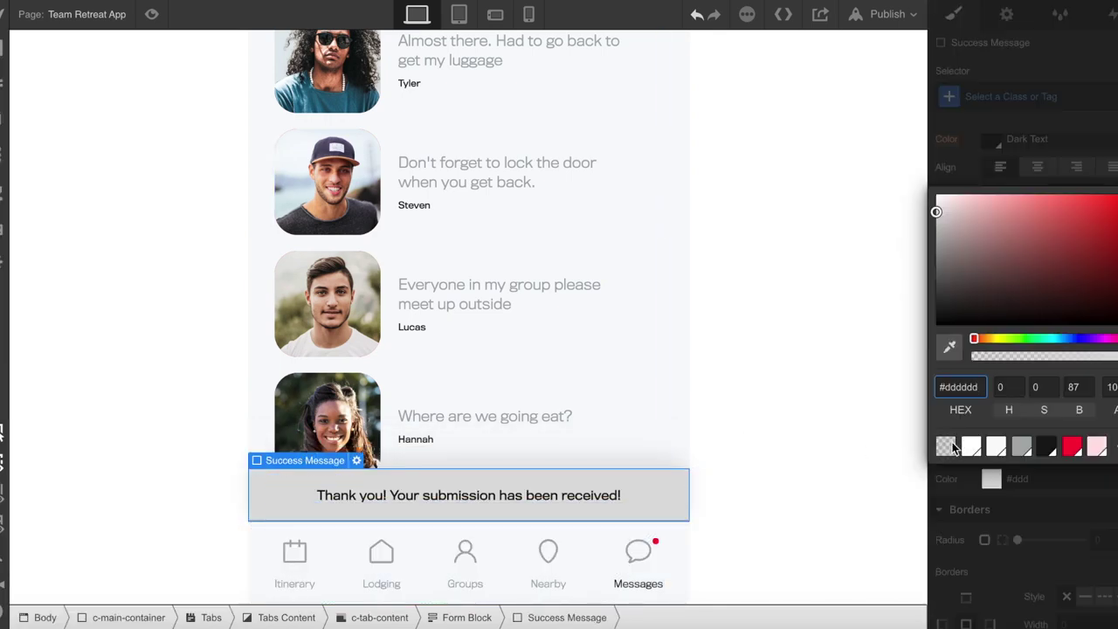
click(970, 444)
click(993, 463)
Make the success text grey #8f9797 reading 'Refresh page to view your message.'.
click(468, 496)
scroll(1018, 459, down, 1)
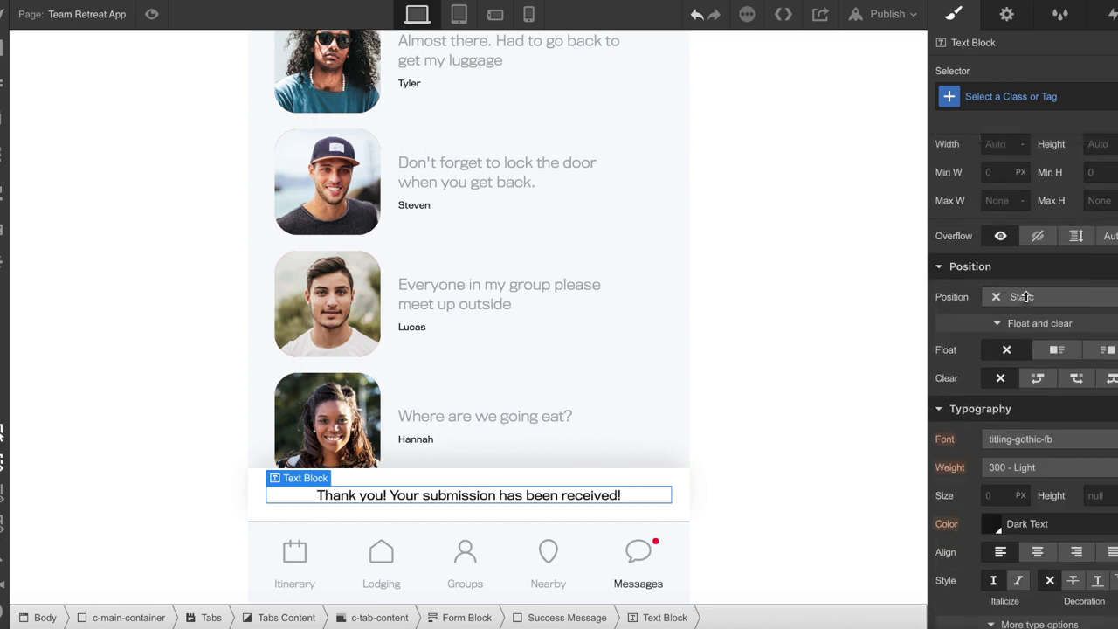
click(992, 514)
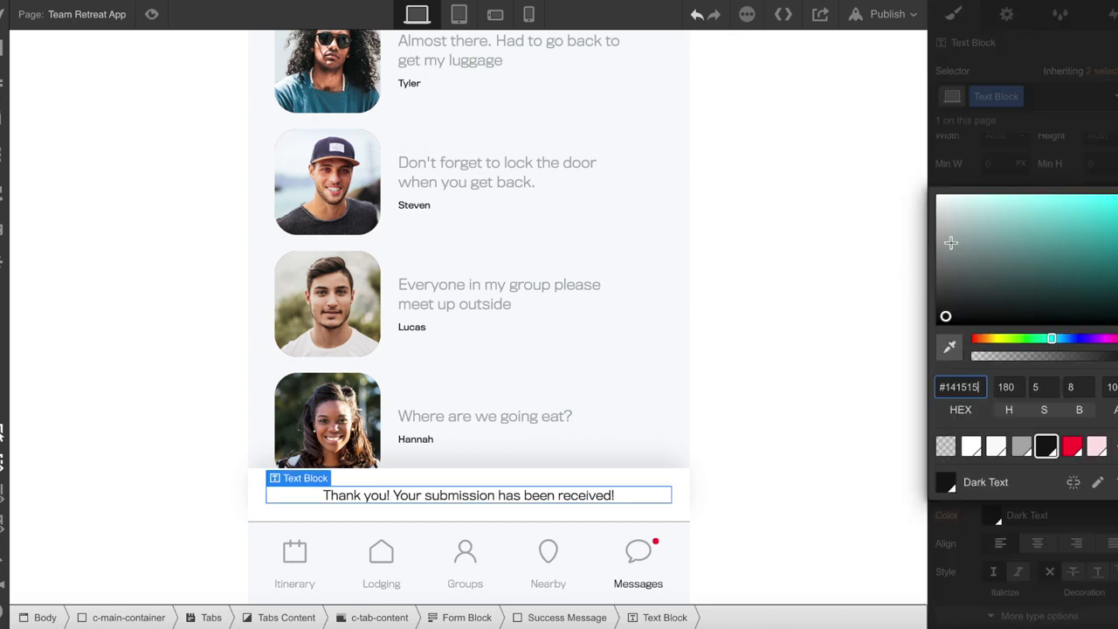
text(#899999)
triple_click(314, 492)
text(Re)
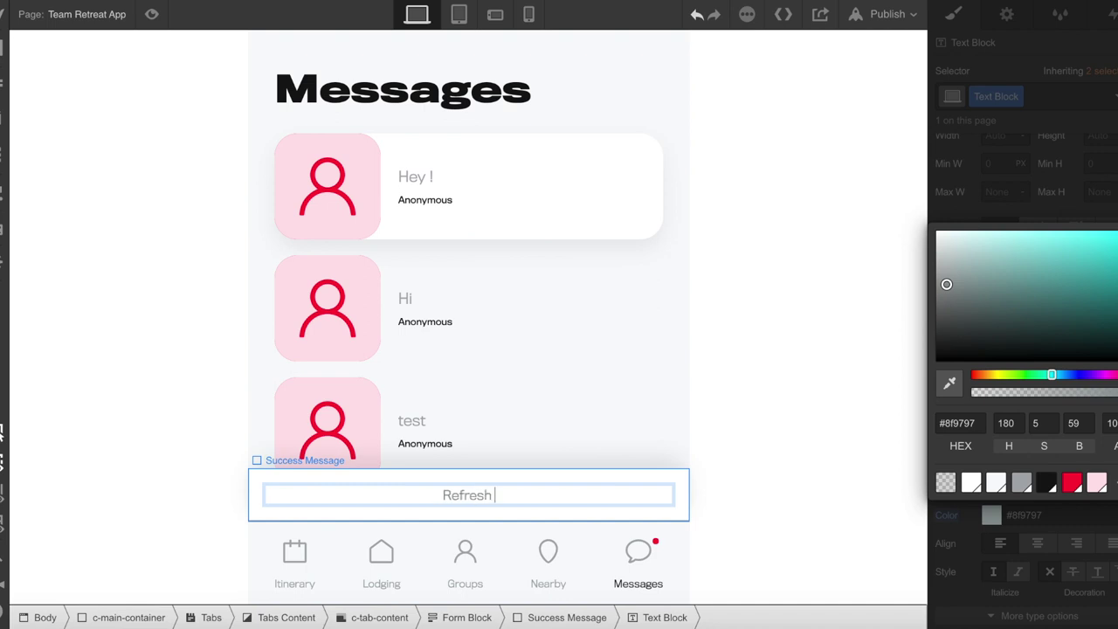
text(.)
click(953, 187)
Bring the Itinerary tab back onto the canvas and publish the site.
click(654, 478)
click(2, 87)
scroll(113, 349, up, 5)
click(107, 410)
click(887, 14)
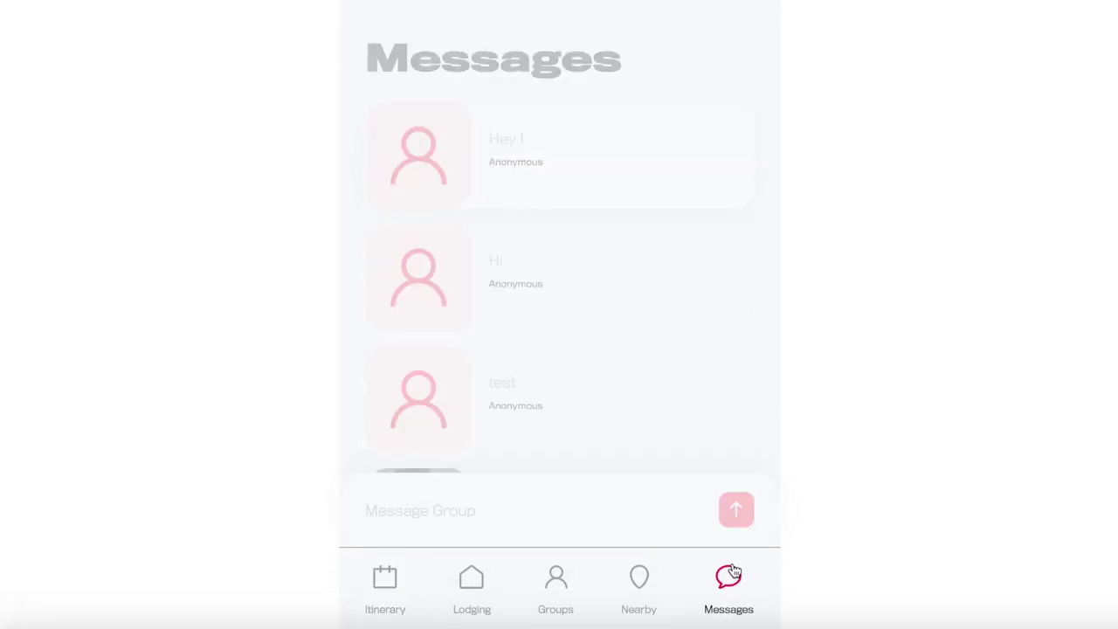
On the live Messages tab, type a test message and send it with the arrow button.
scroll(676, 320, down, 10)
text(This is a test)
click(736, 511)
scroll(585, 343, up, 10)
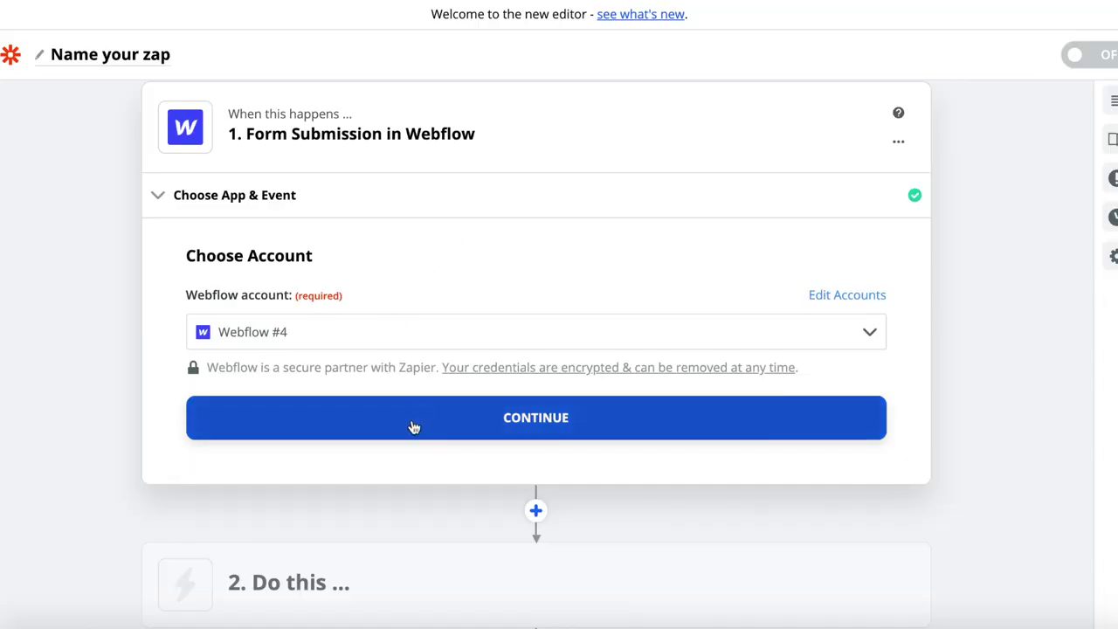
Set the zap trigger to Webflow Form Submission on the Retreat App site's Email Form, and test it.
click(415, 427)
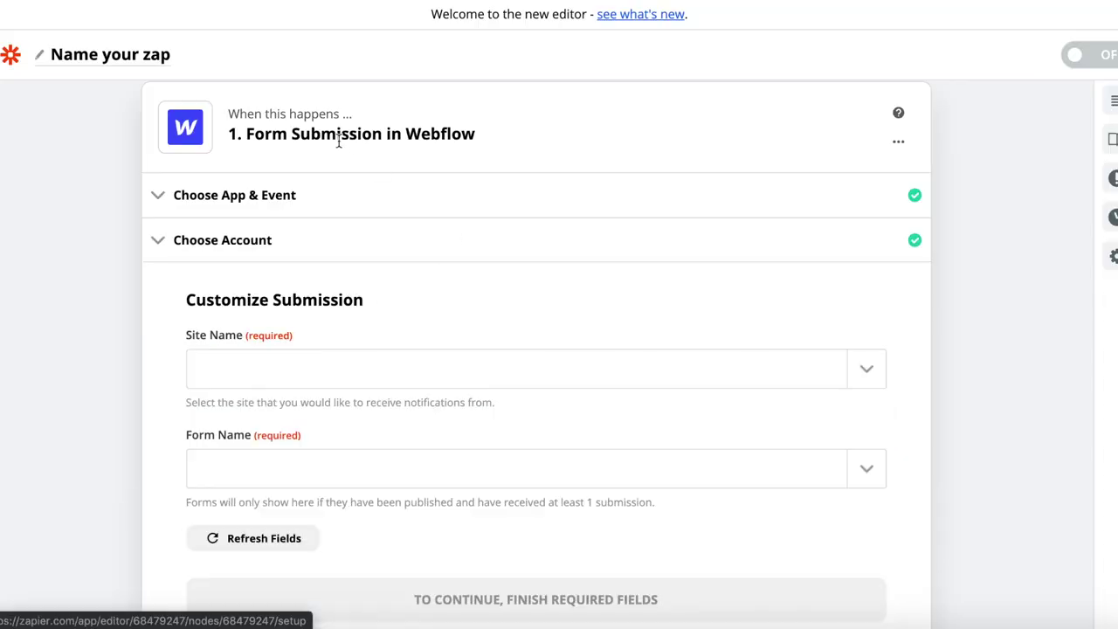
click(332, 232)
click(297, 311)
click(324, 326)
click(274, 417)
click(450, 460)
click(611, 297)
click(559, 444)
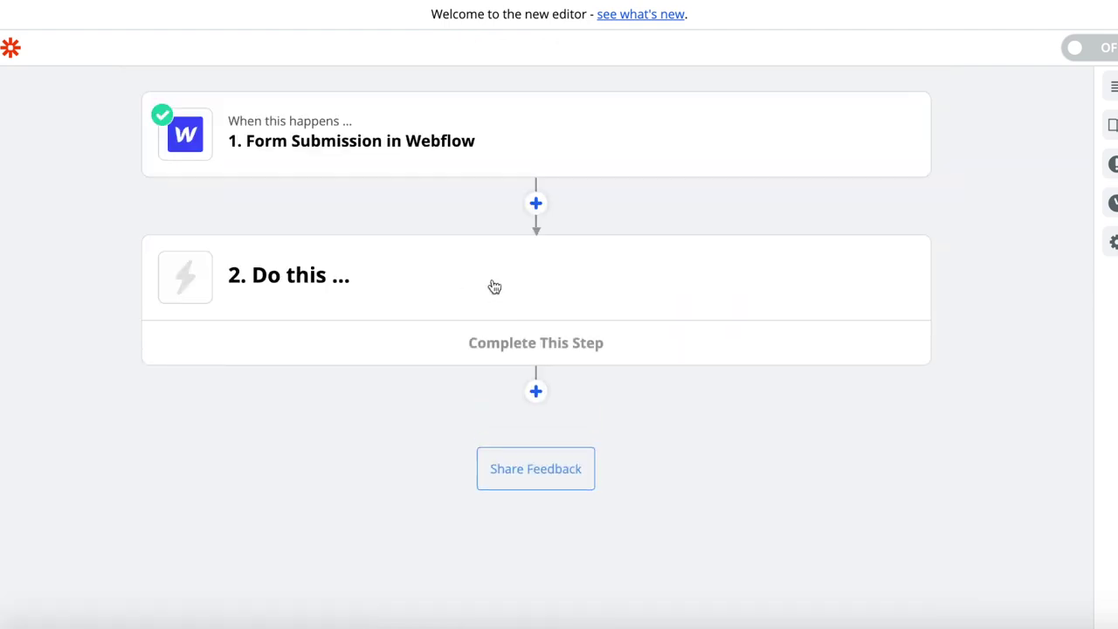
Add a Webflow Create Live Item action using the connected Webflow account.
click(506, 344)
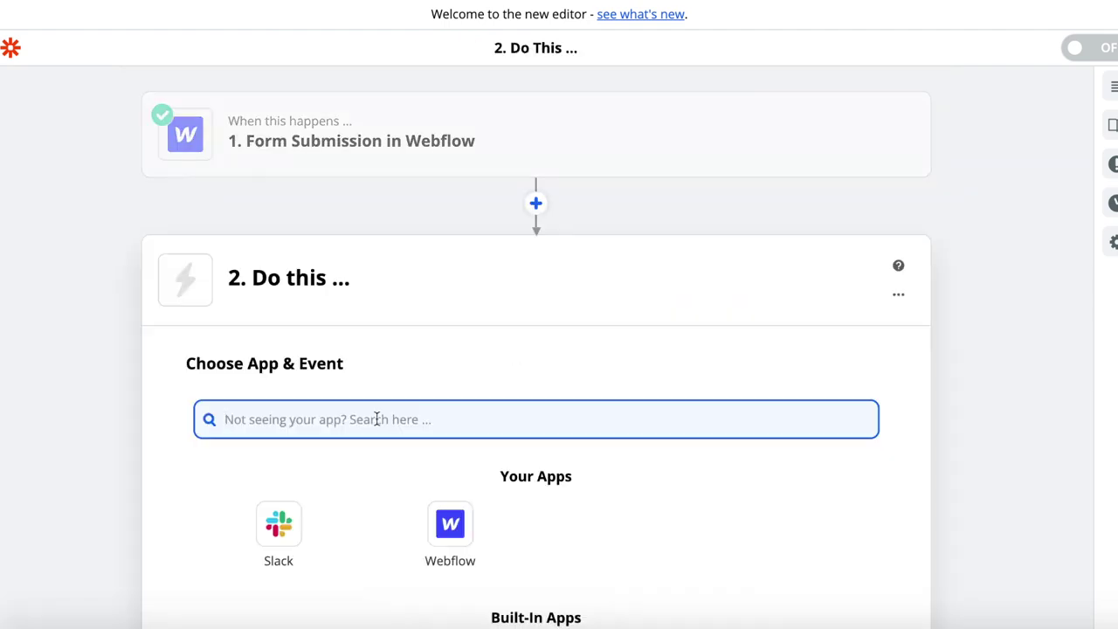
text(web)
key(Return)
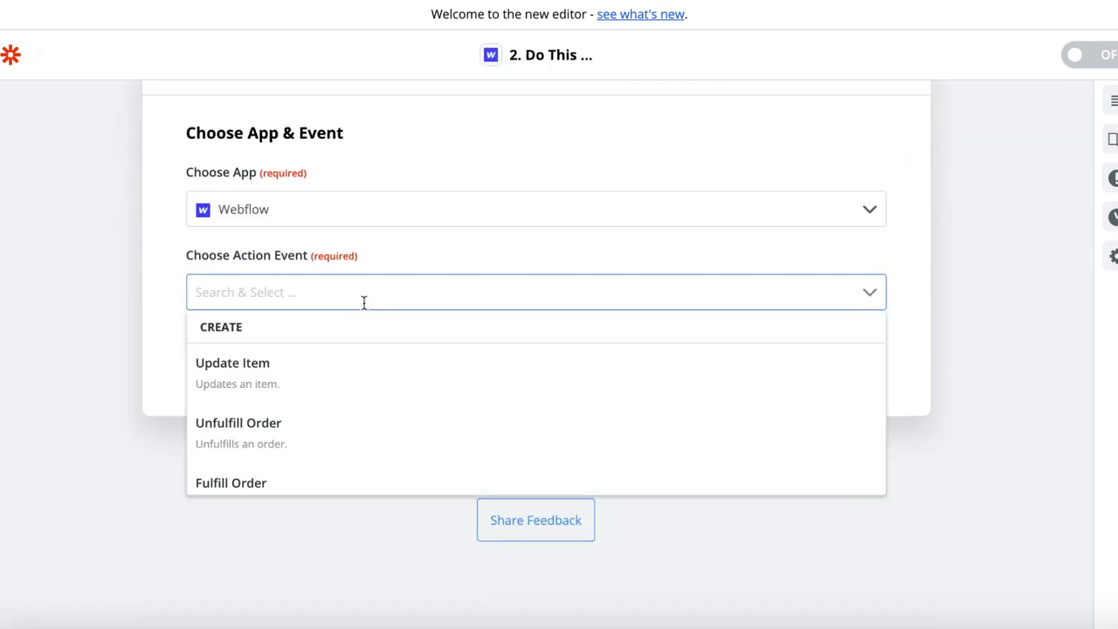
text(crea)
click(290, 402)
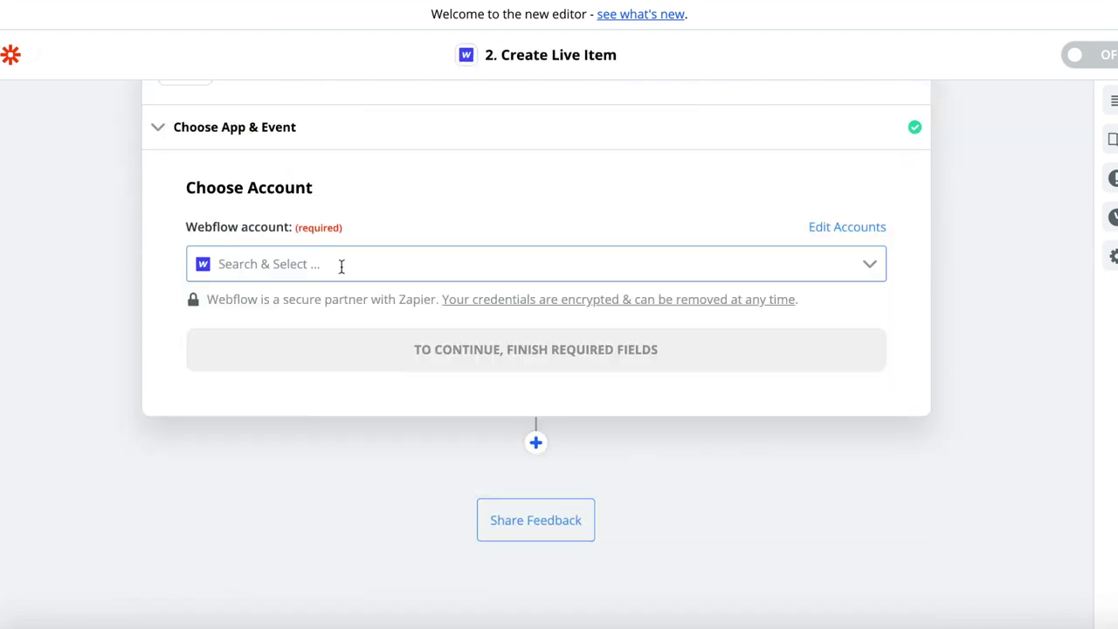
click(337, 262)
click(511, 290)
click(515, 349)
Target the Retreat App site's Messages collection and map Content to the submitted message.
click(393, 299)
click(362, 375)
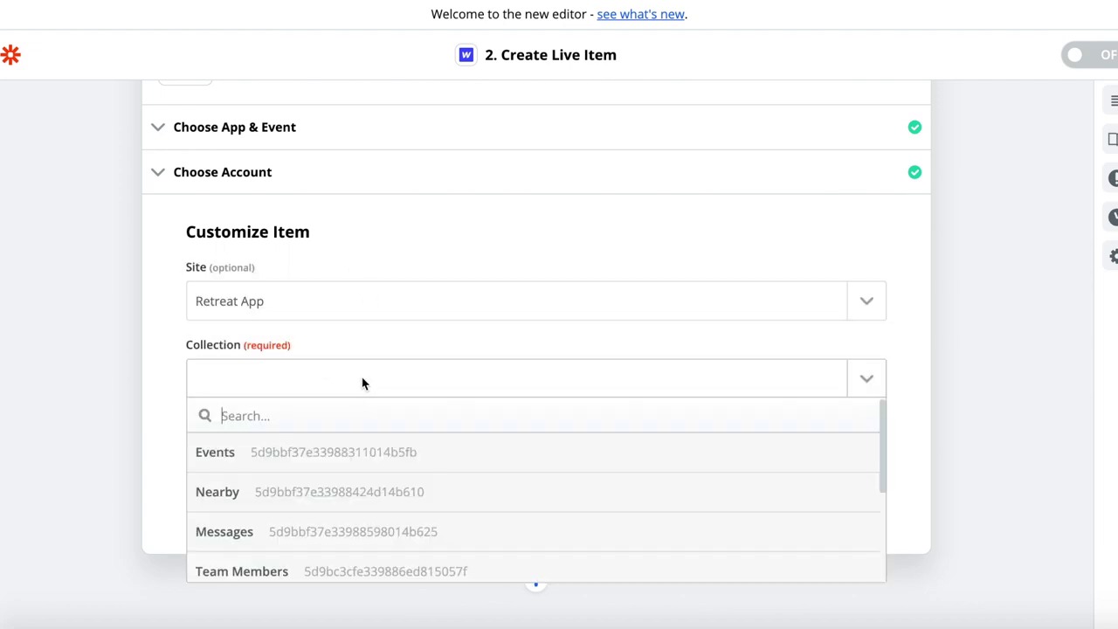
click(392, 535)
scroll(364, 492, down, 3)
click(380, 278)
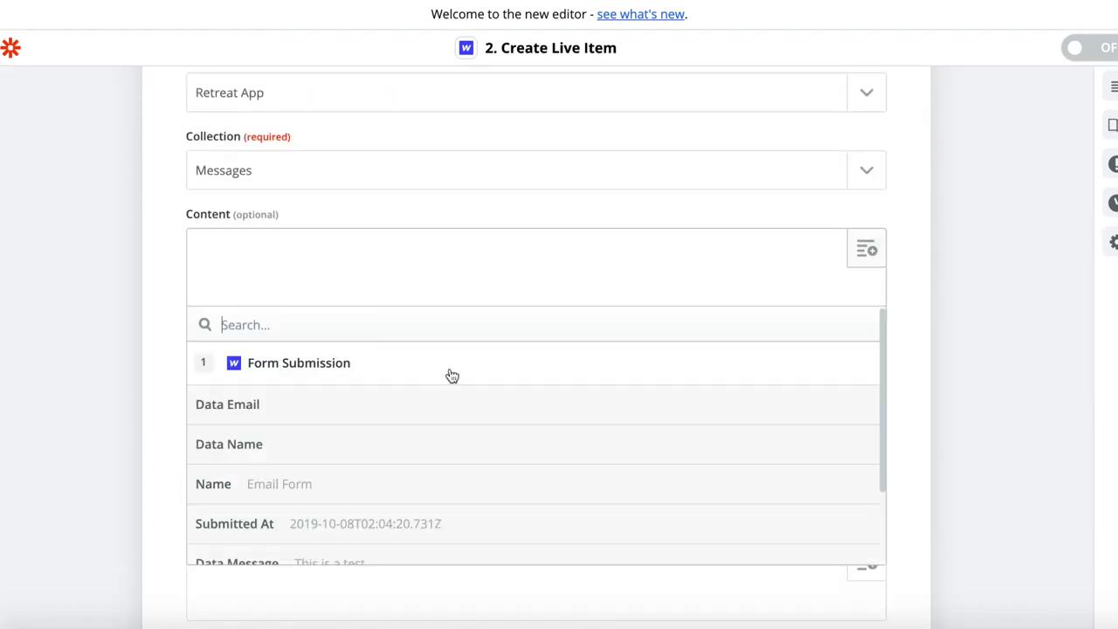
scroll(414, 489, down, 2)
click(367, 469)
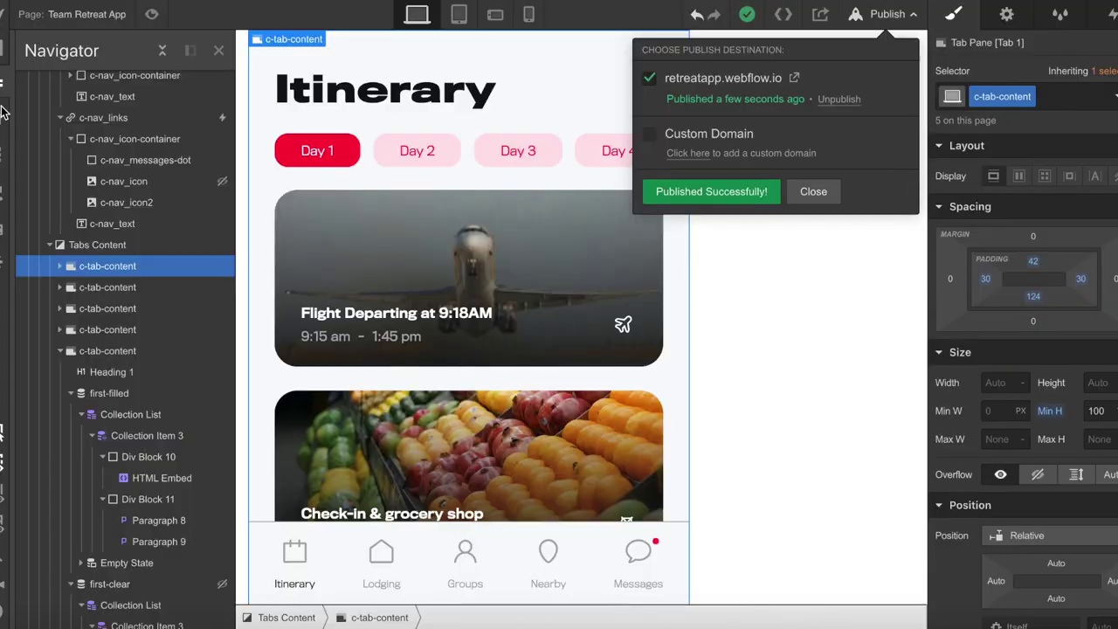
Copy an existing message's profile photo URL from the CMS into the action's Profile Photo URL field.
click(10, 186)
click(86, 178)
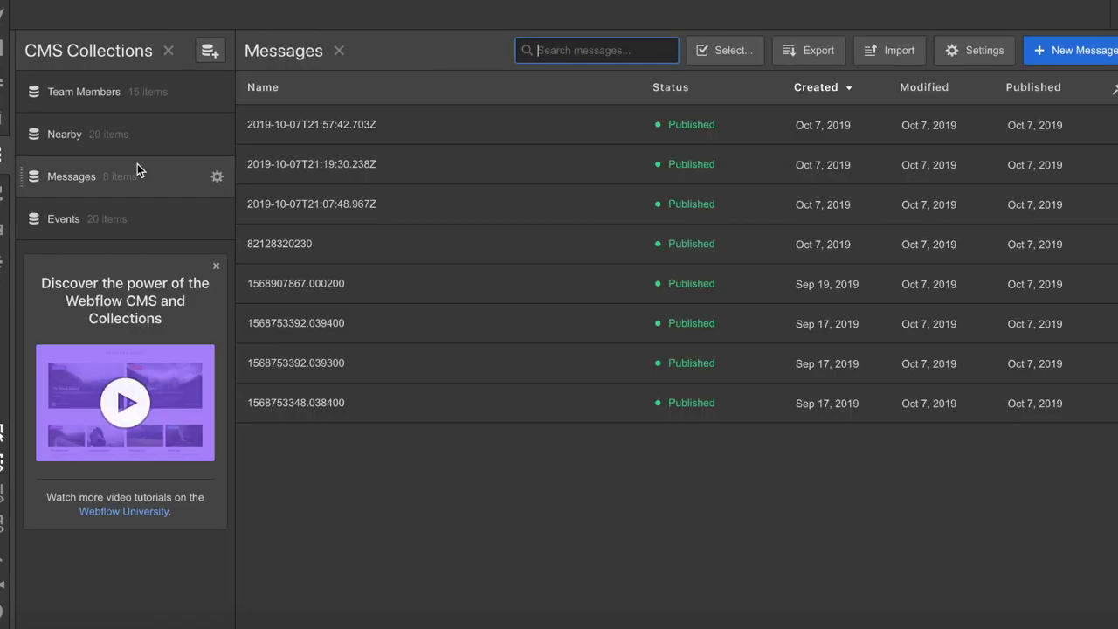
click(312, 124)
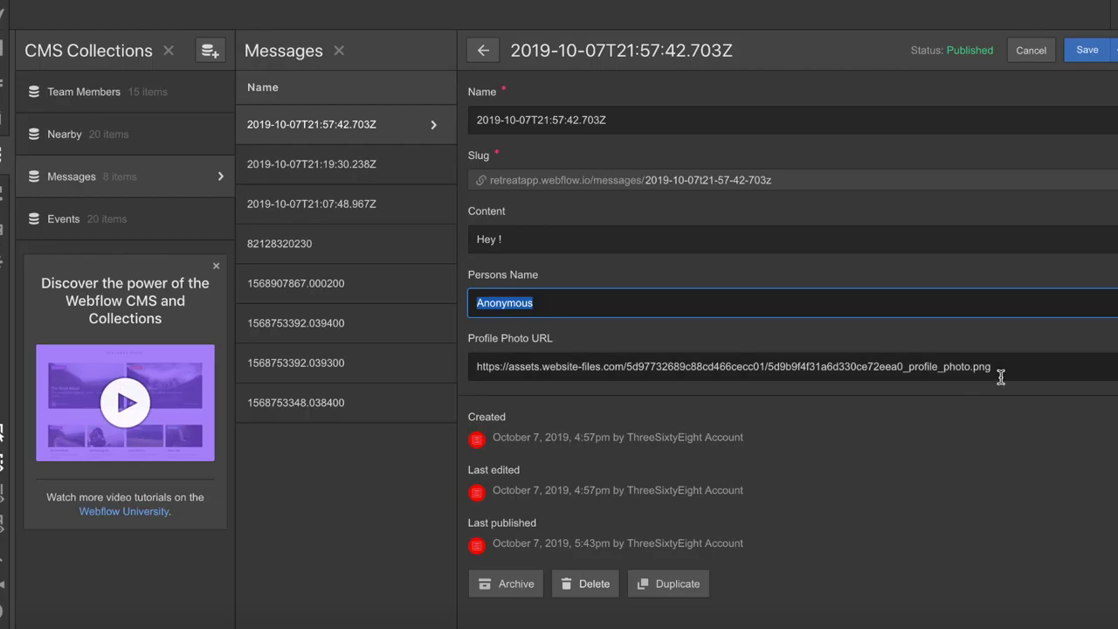
key(Tab)
key(ctrl+c)
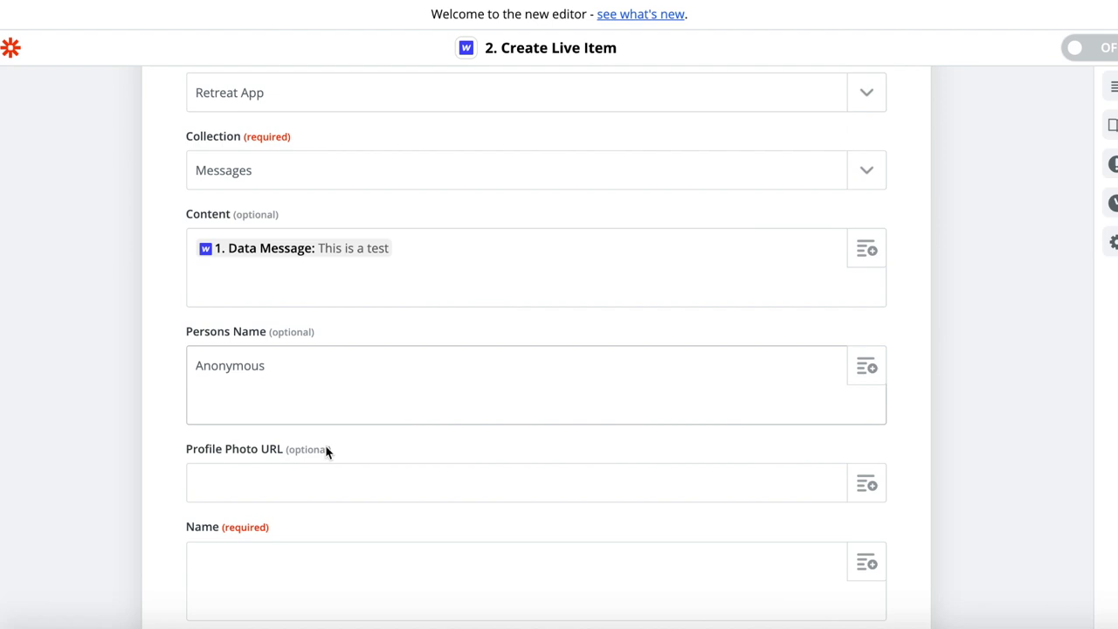
click(332, 482)
key(ctrl+v)
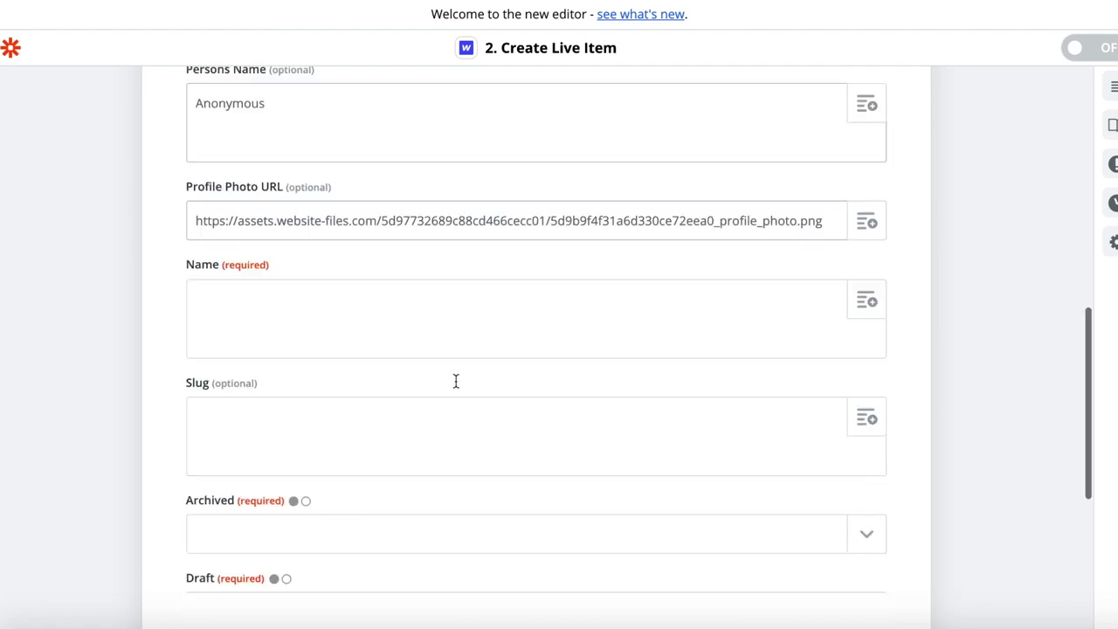
Map Name to the submission time and set both Archived and Draft to no.
scroll(455, 381, down, 3)
click(844, 294)
click(341, 554)
scroll(332, 257, down, 2)
click(279, 365)
click(233, 494)
click(289, 450)
click(289, 554)
Test creating a live item, then publish the zap and switch it on.
click(536, 514)
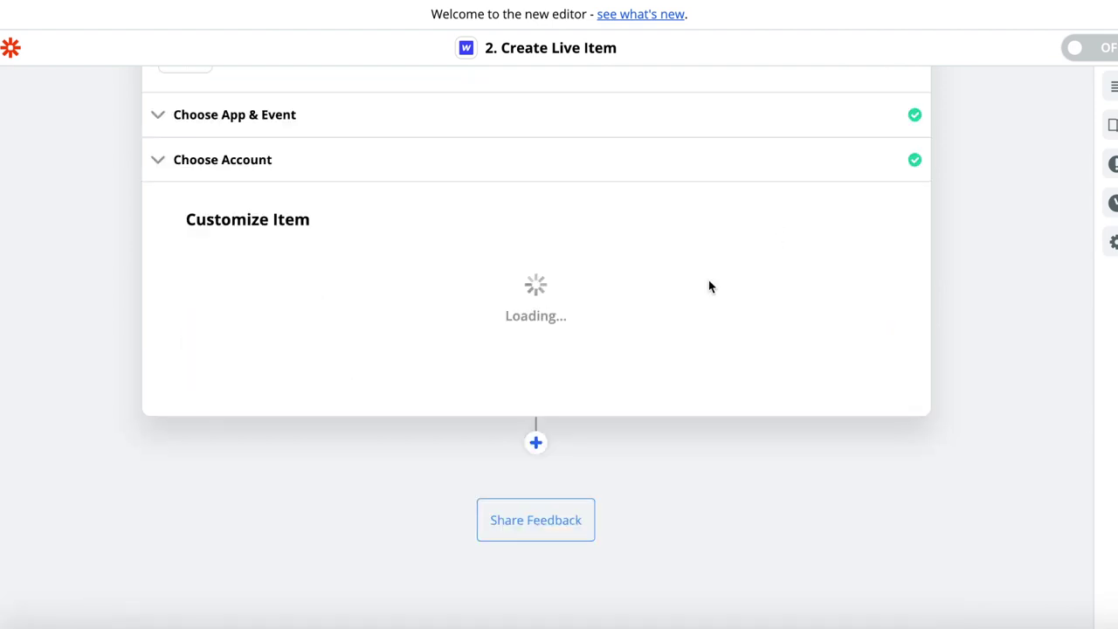
click(752, 367)
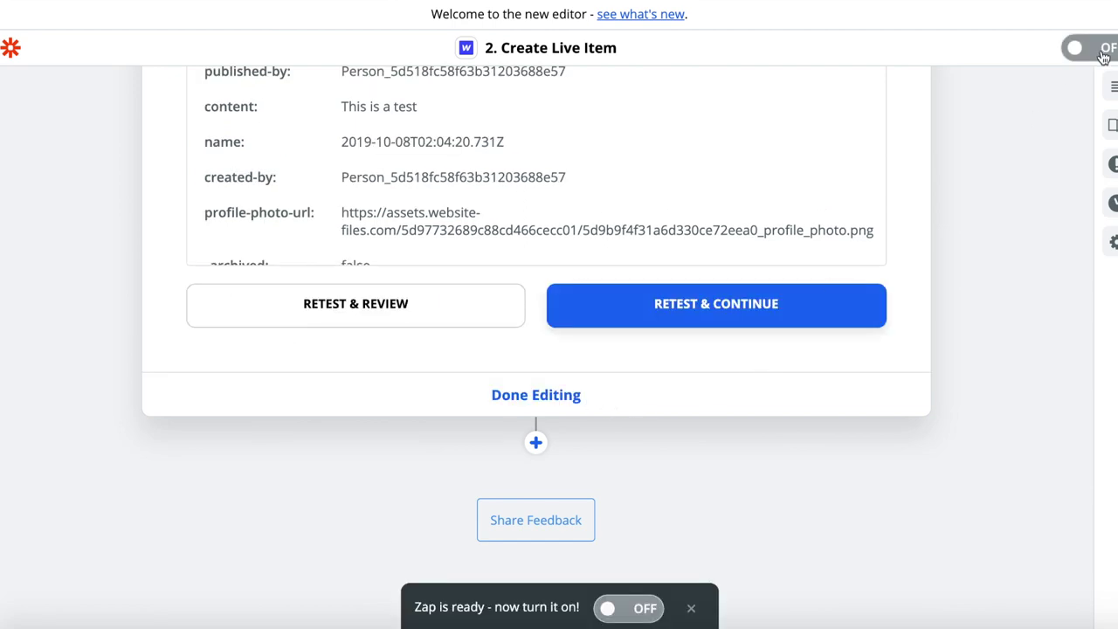
click(539, 408)
click(569, 326)
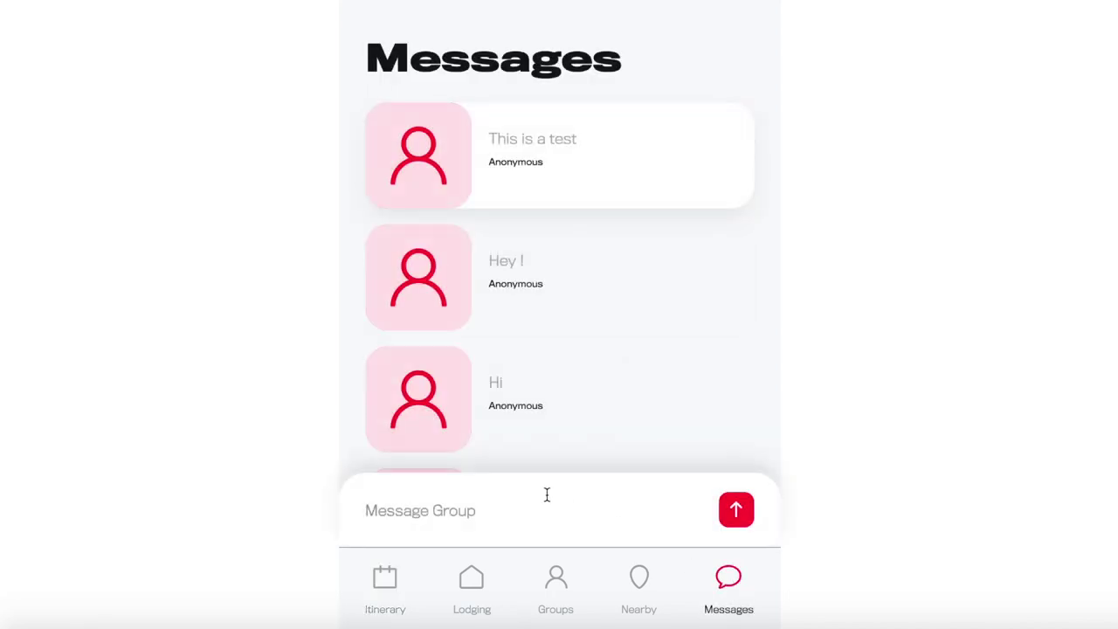
Send "Thank you for watching this video!" from the Message Group field and reload the page to see it.
click(547, 494)
text(Thank you for watching this video!)
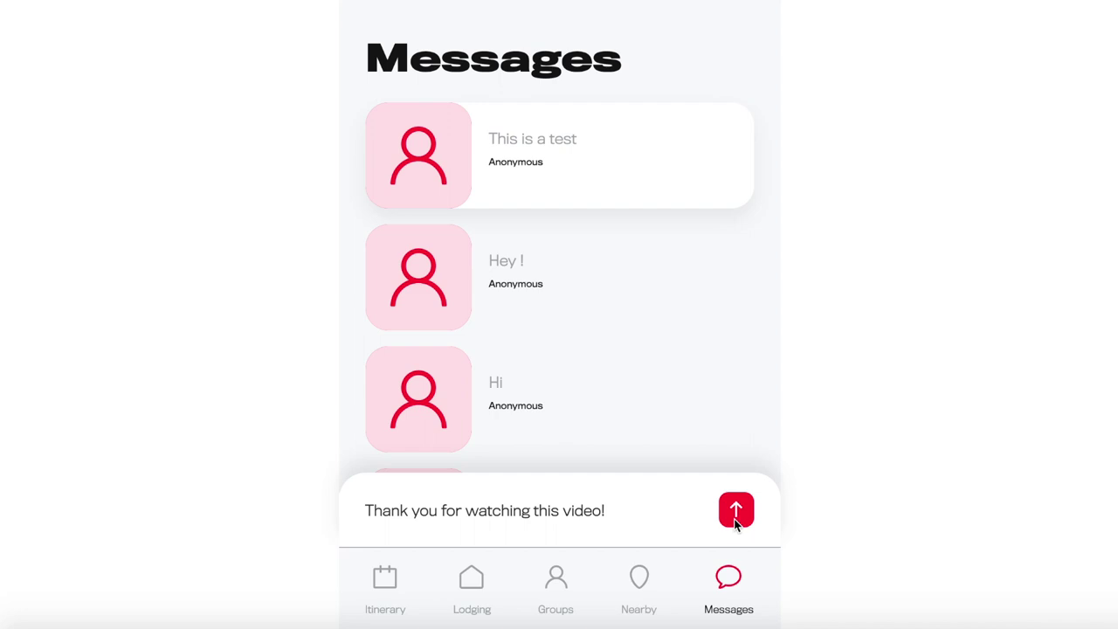
click(736, 515)
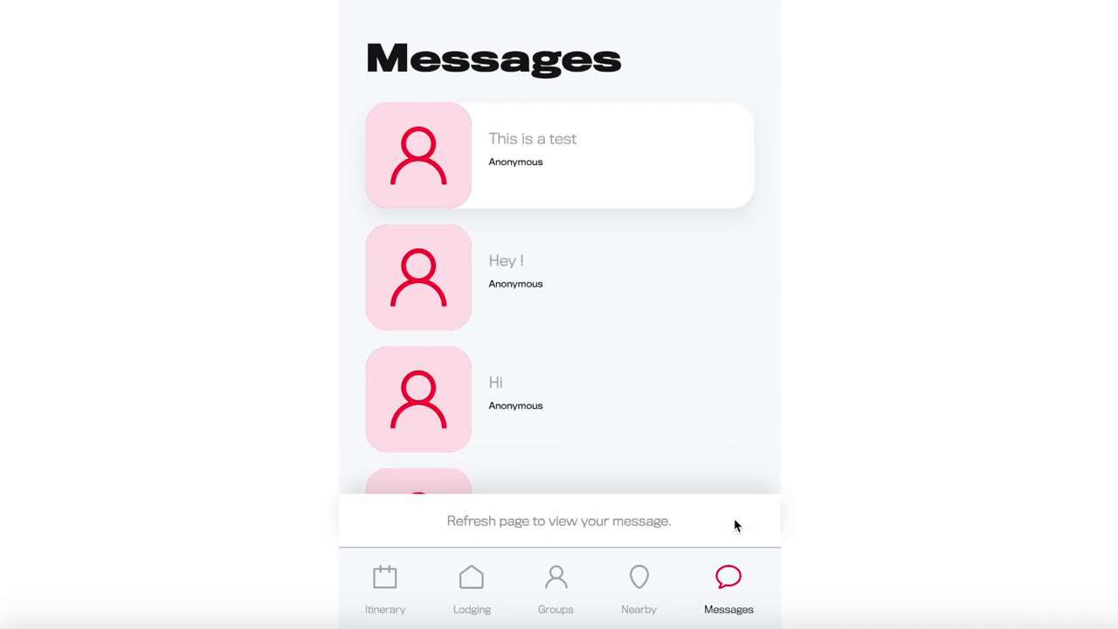
key(ctrl+r)
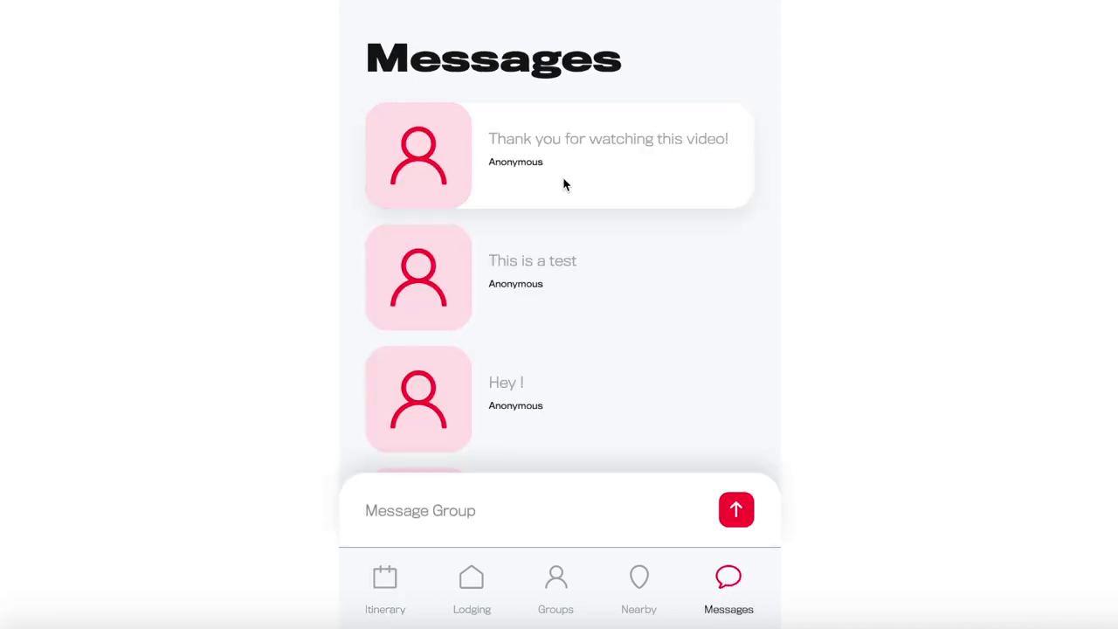